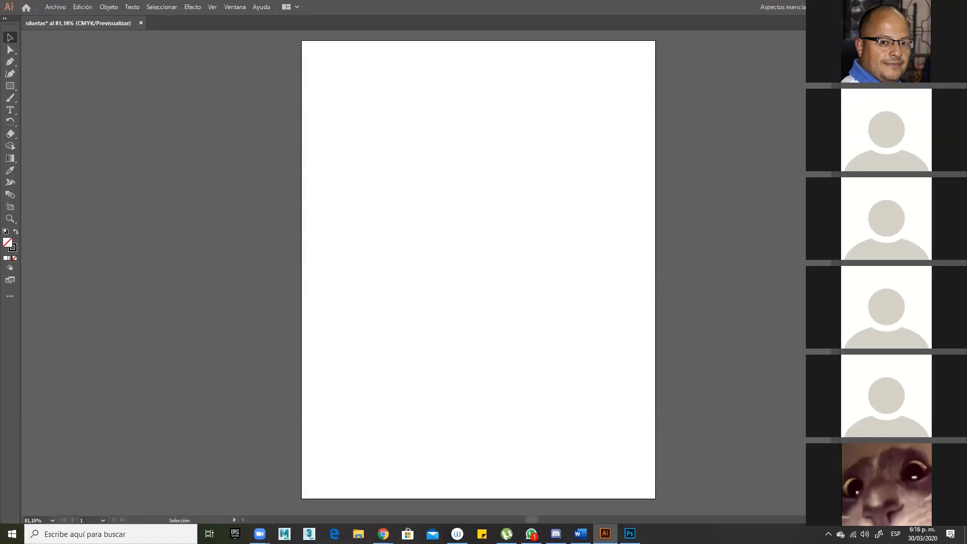
- Start placing files into the siluetas document and browse to the Clase06 folder under ARCHIVOS (E:), CORPOASA, 2020-1, Sistemas Graficos 2020-1
key("alt+Tab")
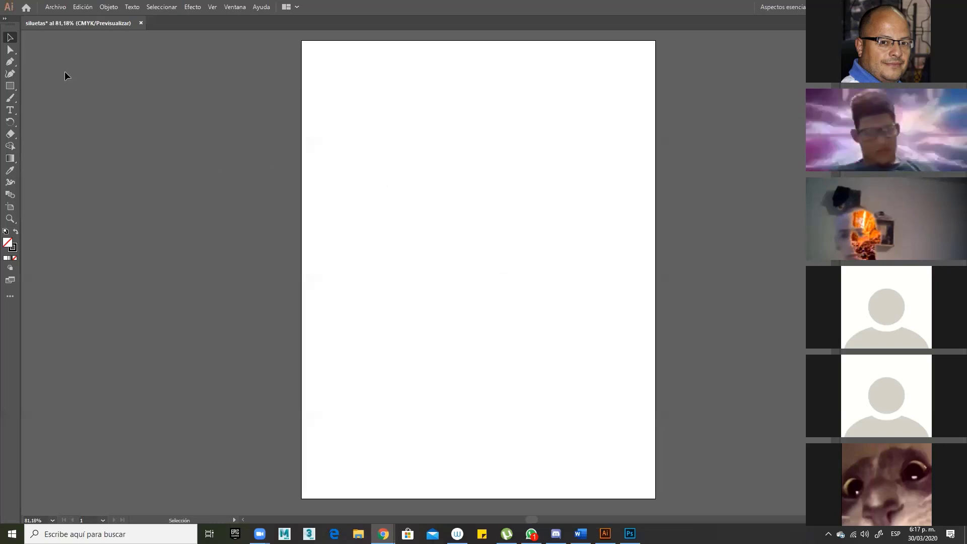
left_click(56, 10)
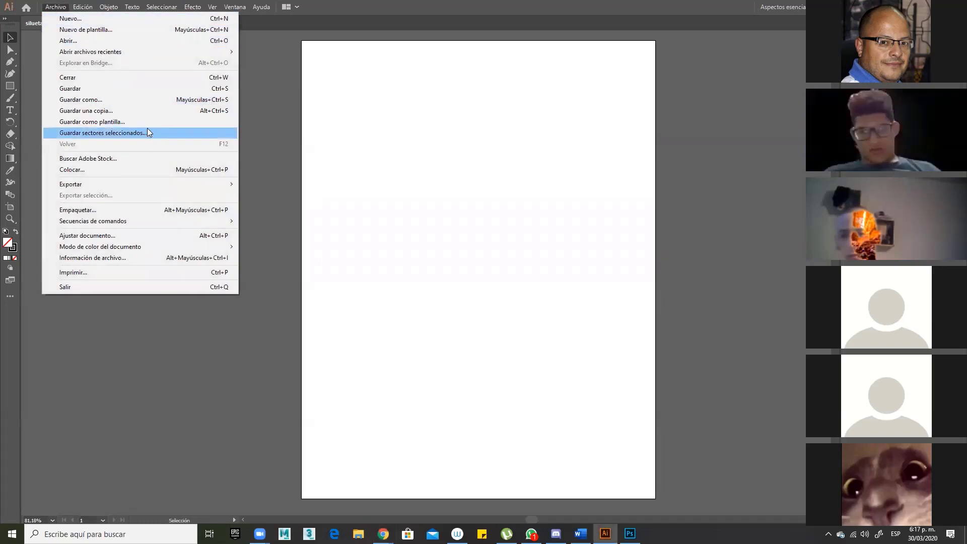
left_click(215, 168)
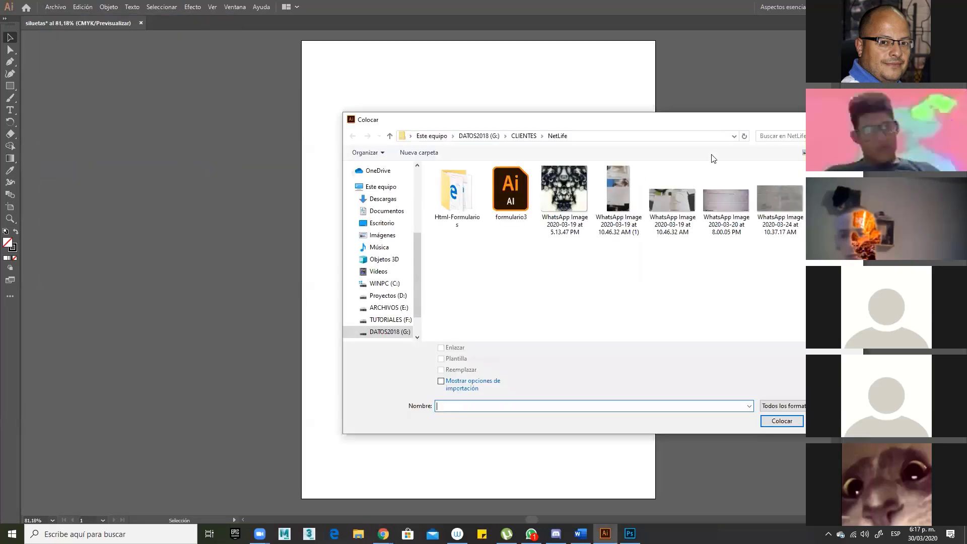
left_click_drag(711, 124, 626, 124)
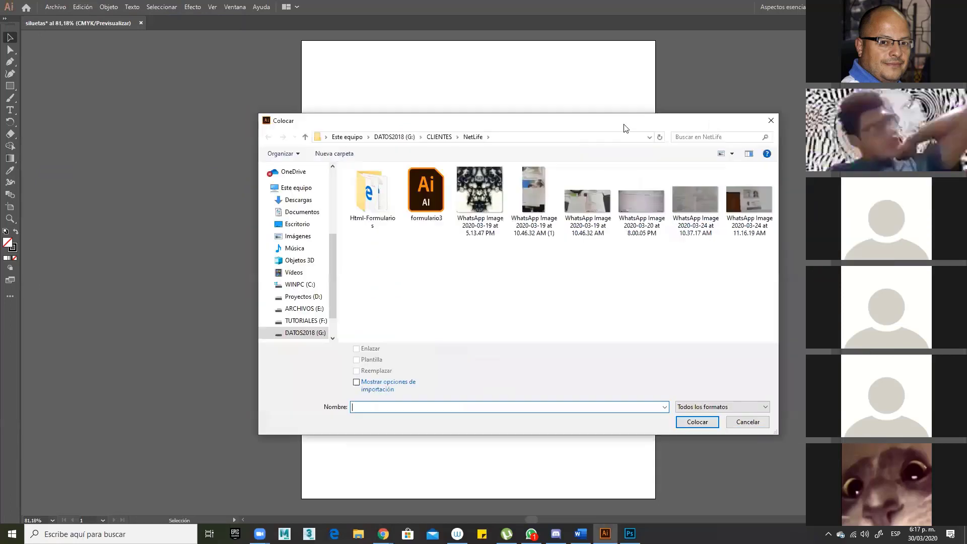
left_click(314, 310)
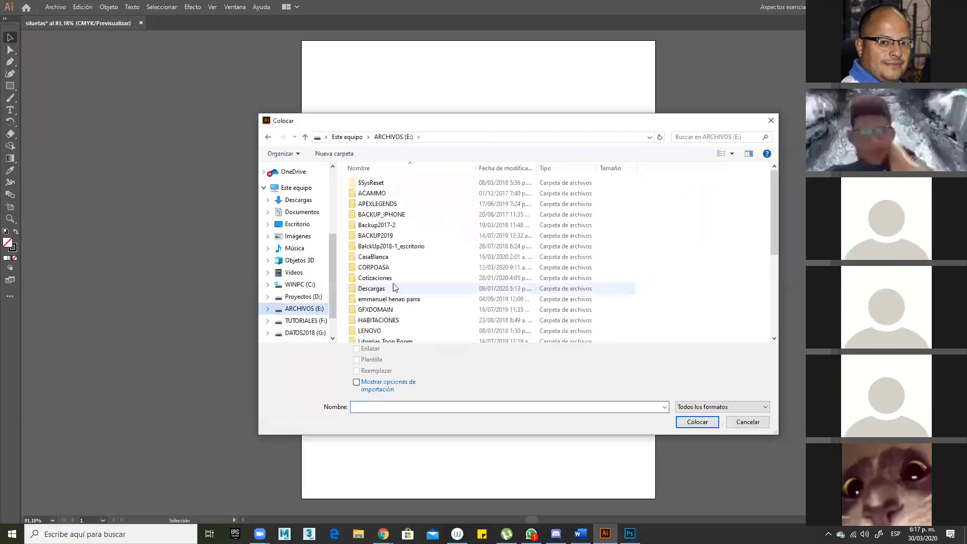
double_click(388, 269)
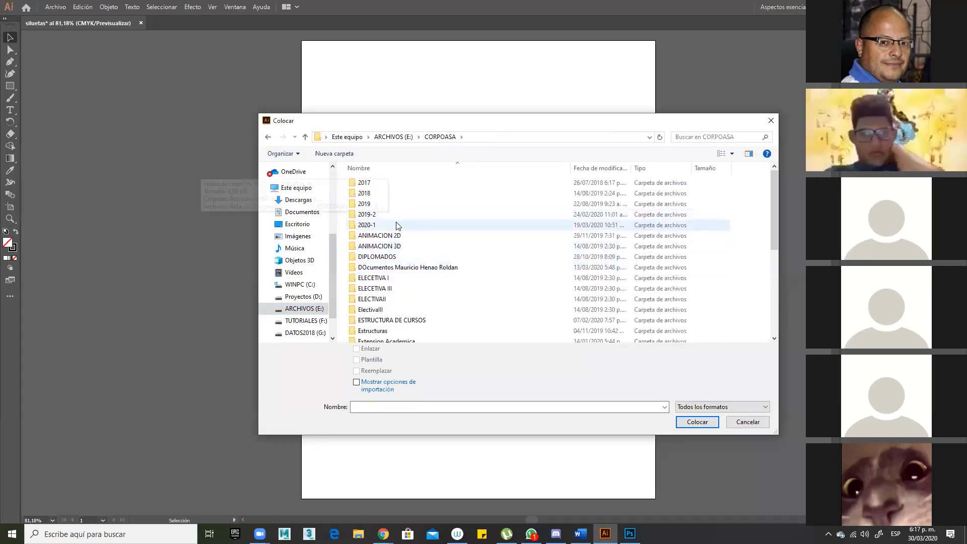
double_click(402, 225)
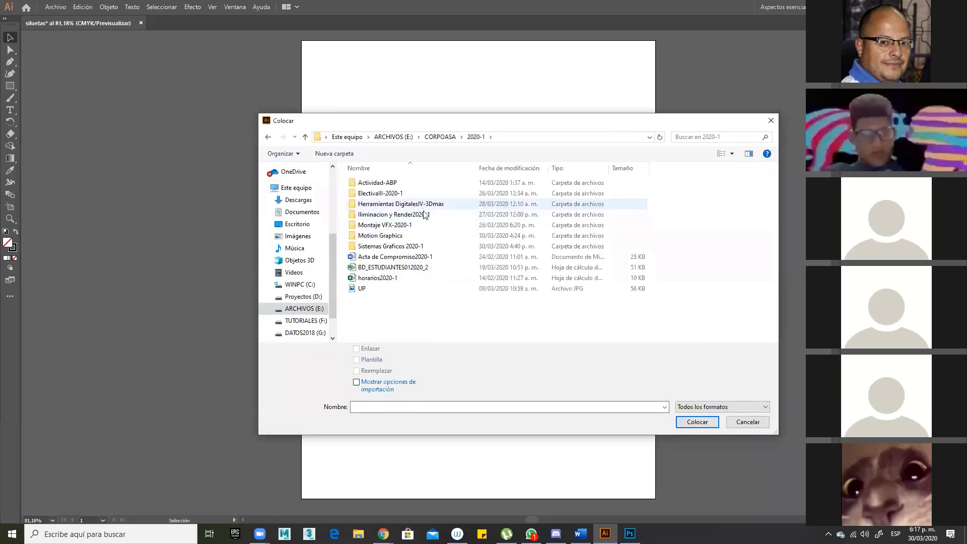
left_click(416, 246)
double_click(416, 246)
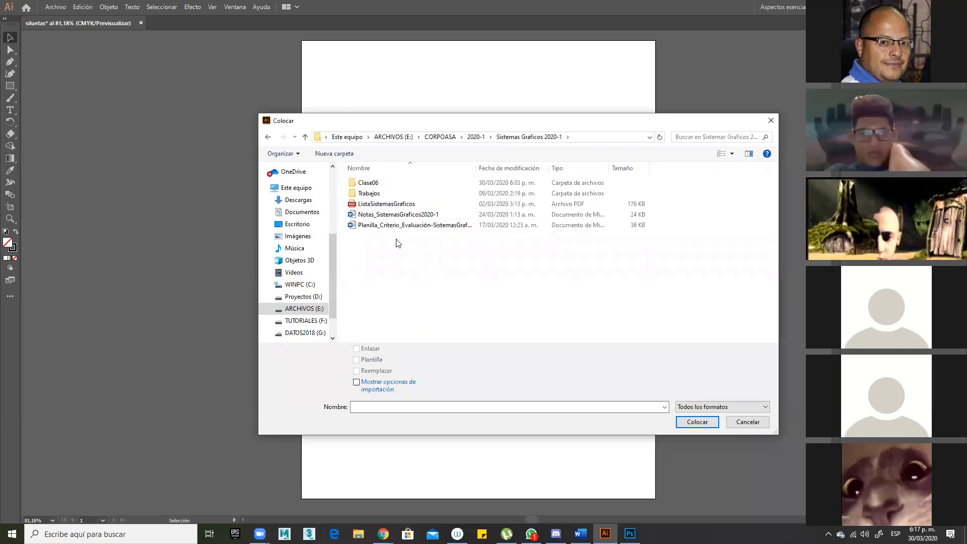
left_click(393, 184)
double_click(392, 184)
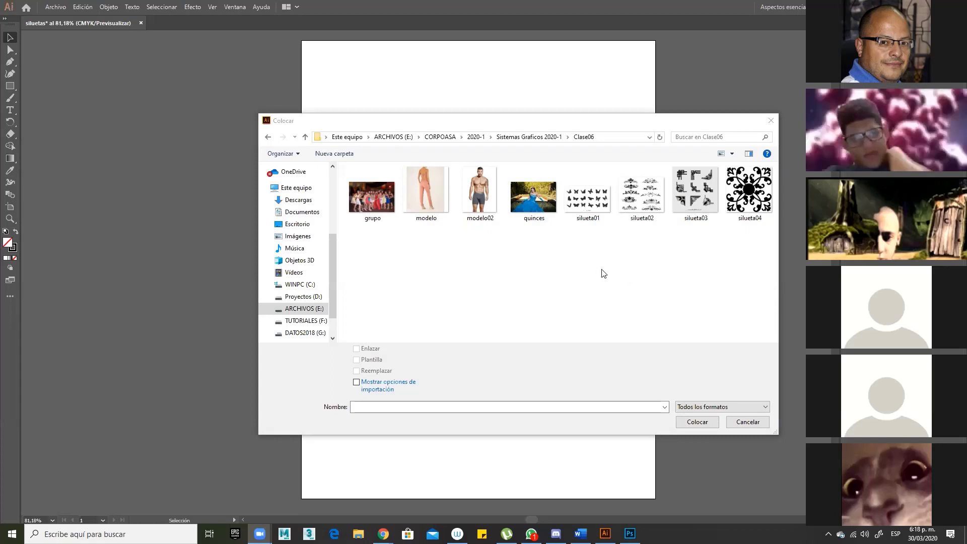
- Place silueta01 through silueta04 as linked images, stacking the first three down the artboard and setting the square ornament beside the butterflies
left_click(584, 207)
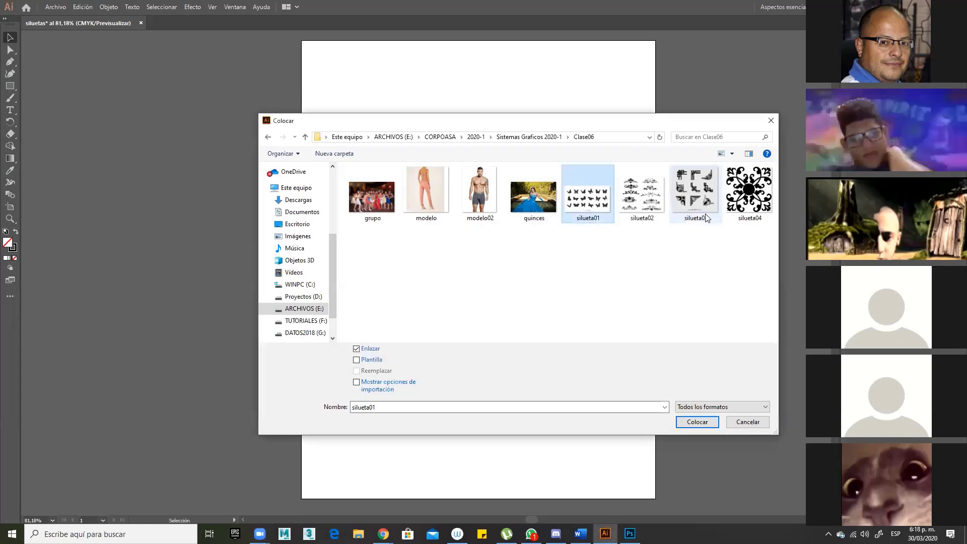
left_click(742, 199, "shift")
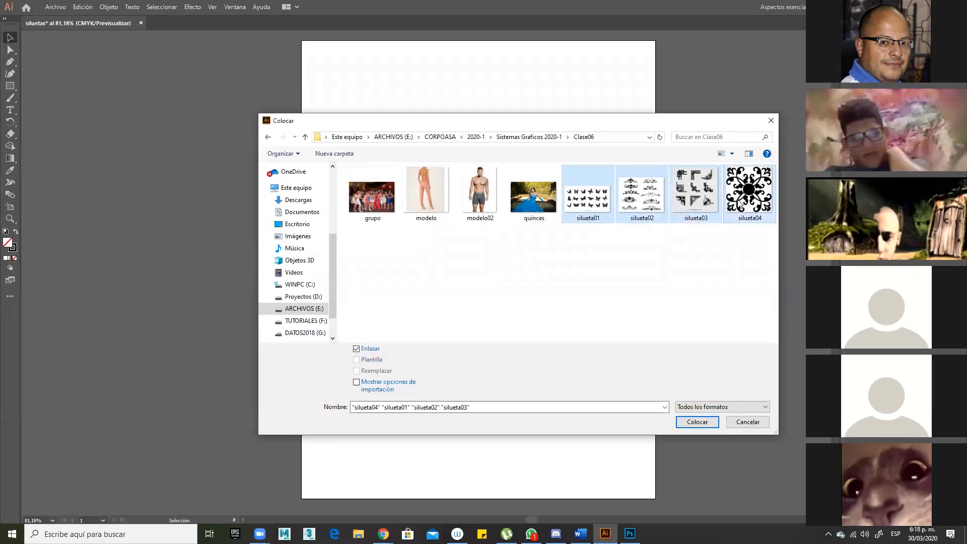
left_click(695, 422)
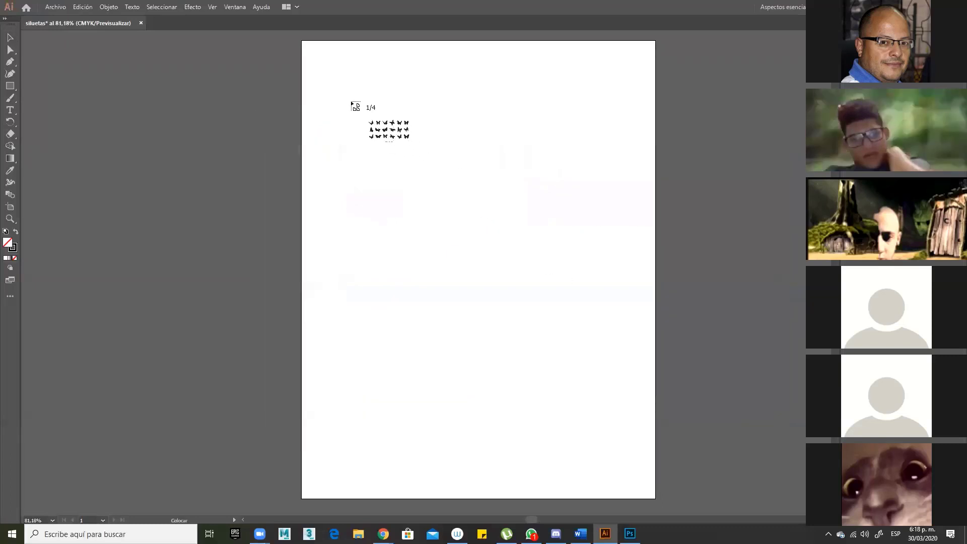
left_click_drag(323, 66, 479, 157)
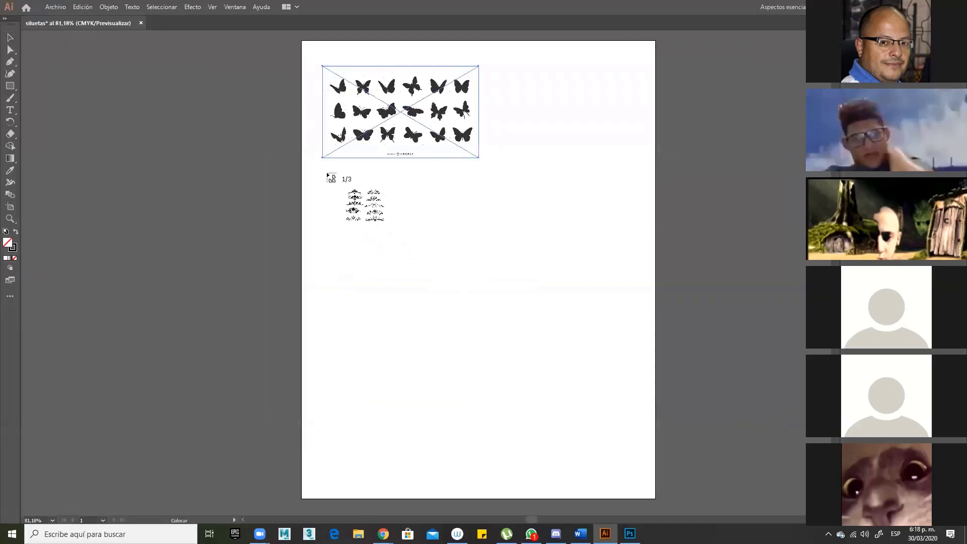
left_click_drag(323, 165, 479, 314)
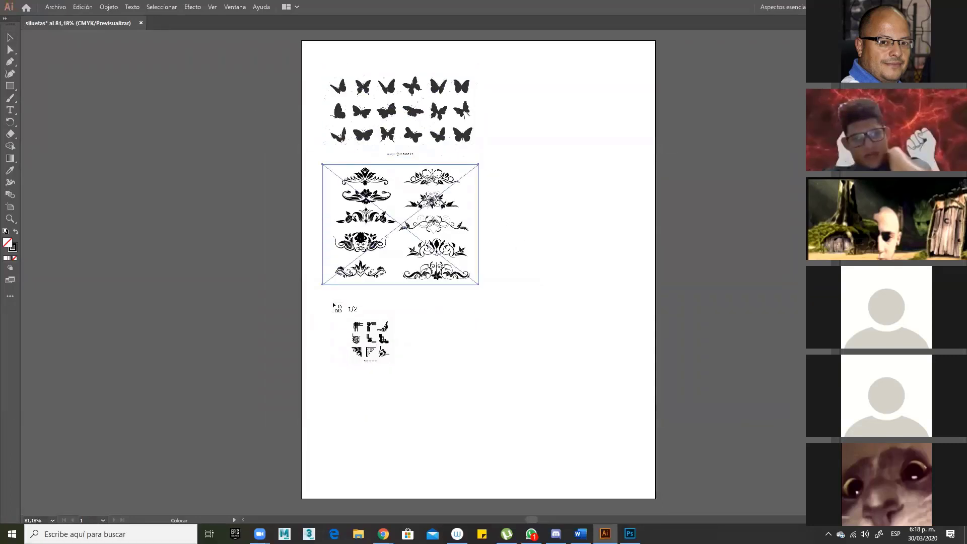
left_click_drag(322, 294, 542, 453)
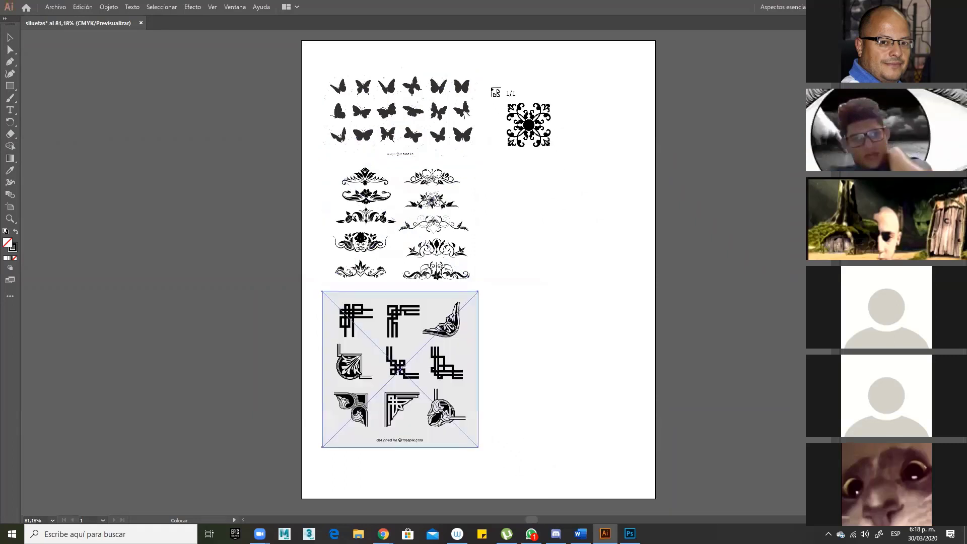
left_click_drag(485, 74, 606, 195)
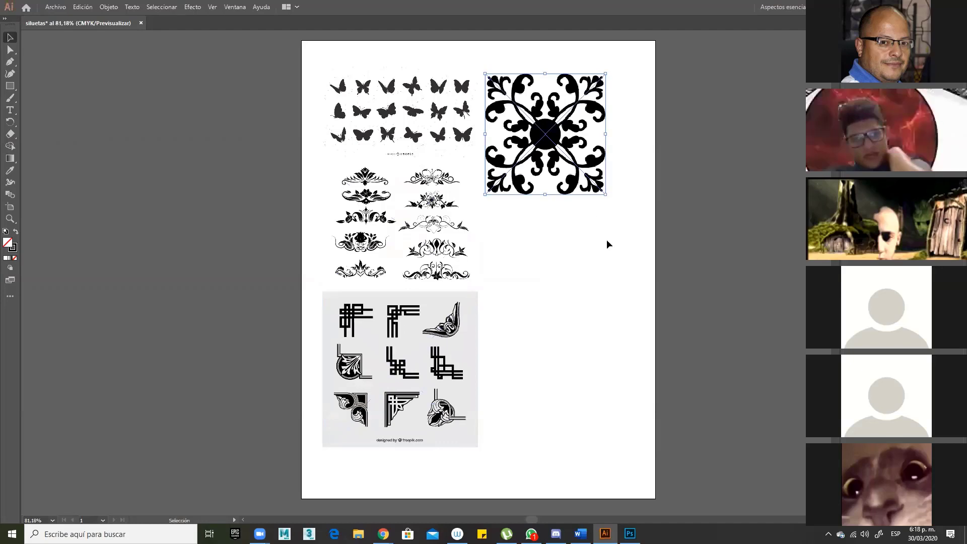
- Examine the placed butterflies, floral borders and square ornament up close, and return to a 100% view of the artboard
key("ctrl+space")
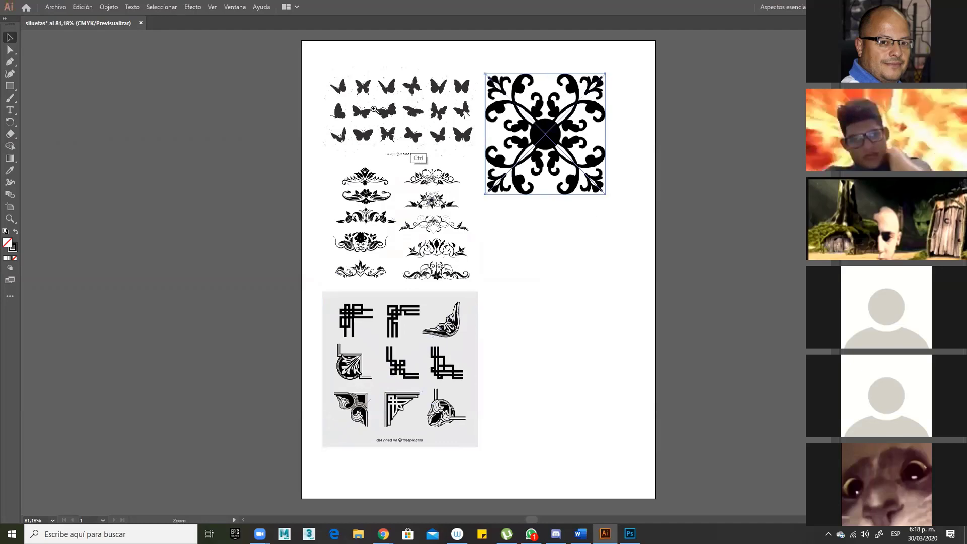
left_click_drag(330, 71, 624, 219)
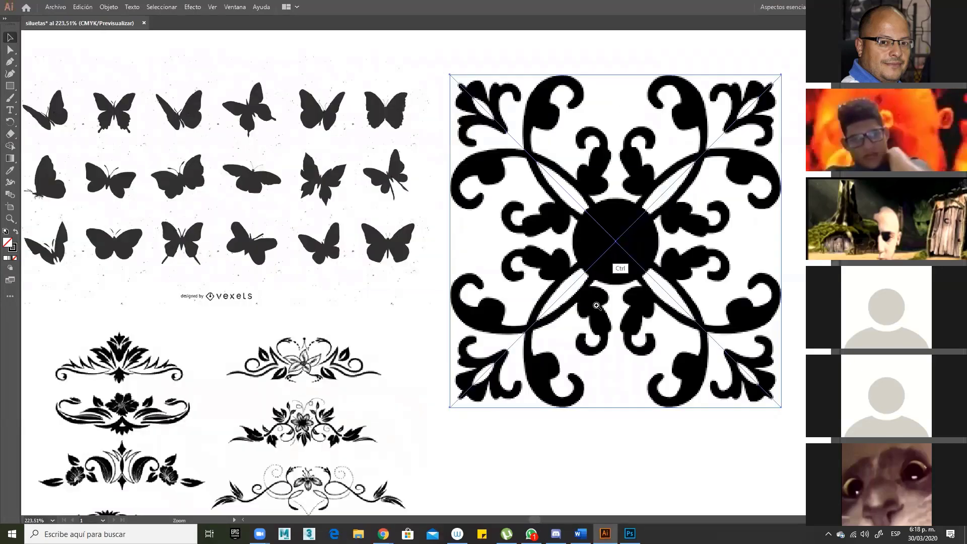
key("space")
left_click_drag(547, 349, 520, 278)
key("ctrl+alt+space")
left_click(532, 290, "ctrl+alt")
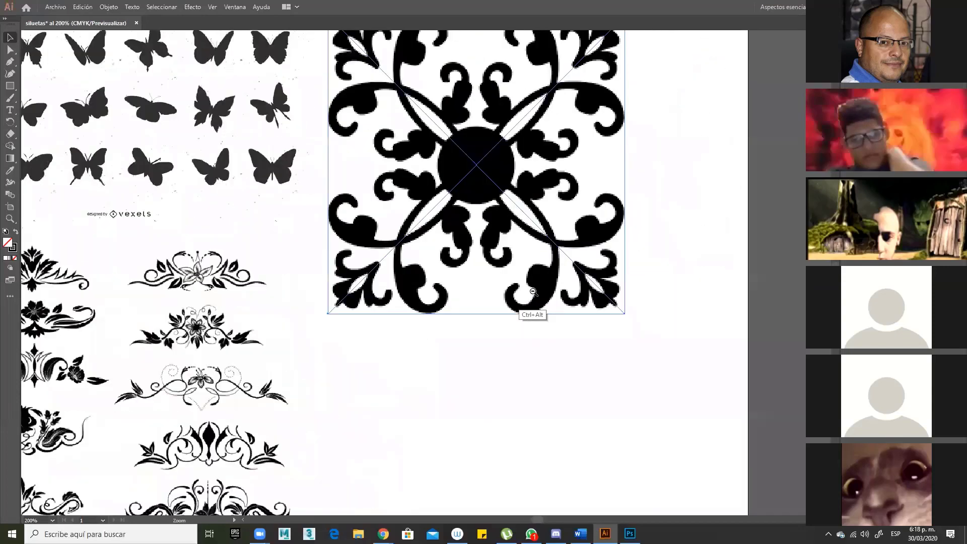
left_click(534, 293, "ctrl+alt")
left_click(534, 292, "ctrl+alt")
key("space")
left_click_drag(363, 324, 571, 255)
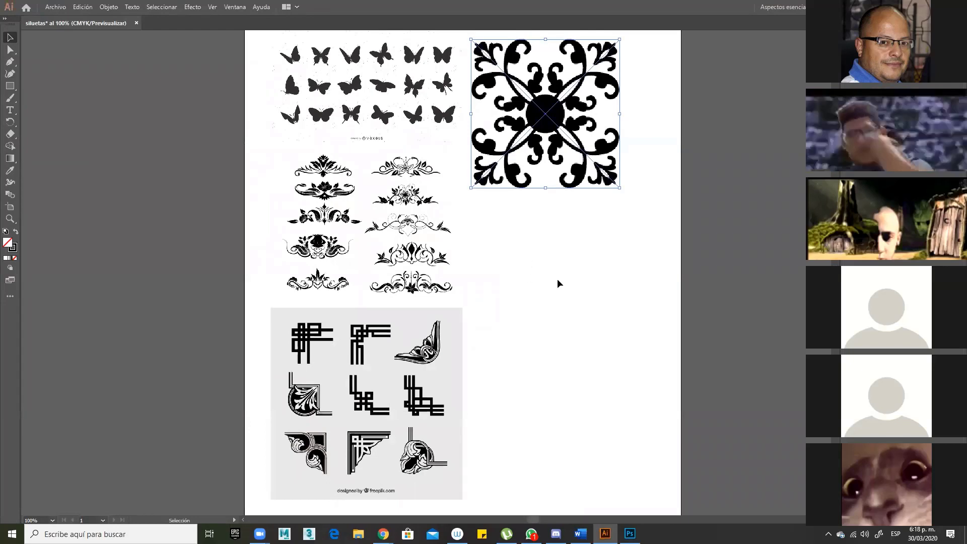
- Sketch a tall rectangular outline with curls along its sides as a temporary annotation over the magnified artboard, and clear it
key("ctrl+1")
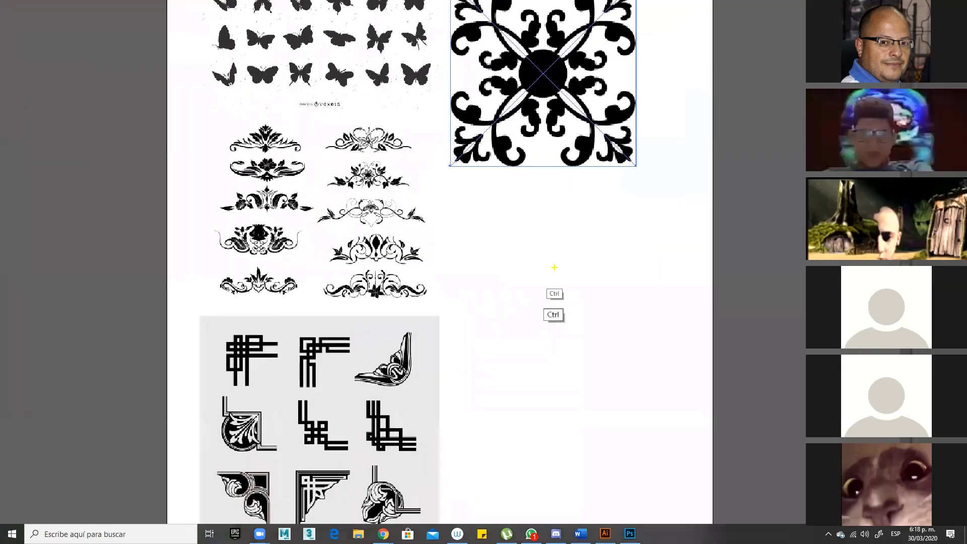
mouse_move(577, 219)
left_mouse_down()
mouse_move(684, 216)
mouse_move(698, 391)
mouse_move(590, 320)
mouse_move(589, 415)
mouse_move(698, 421)
left_mouse_up()
key("r")
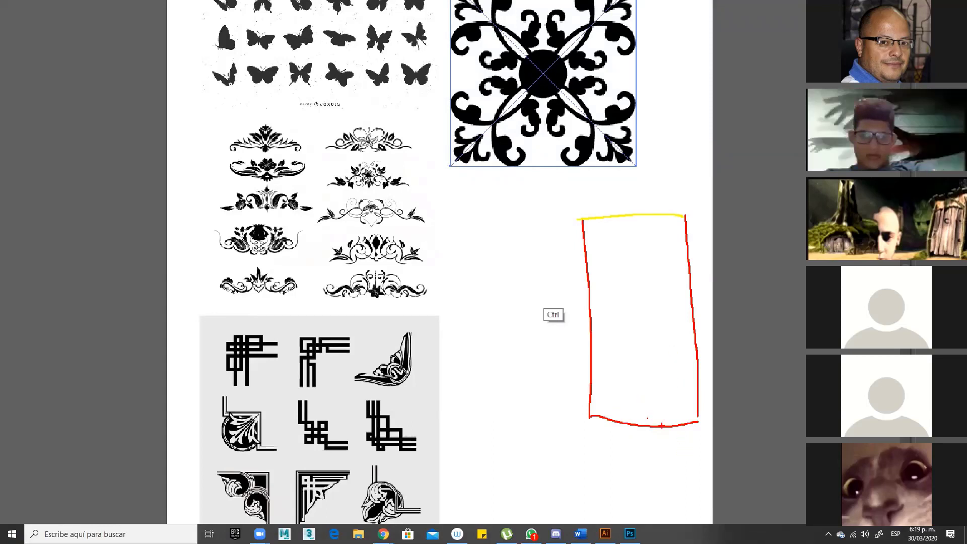
left_click(654, 417)
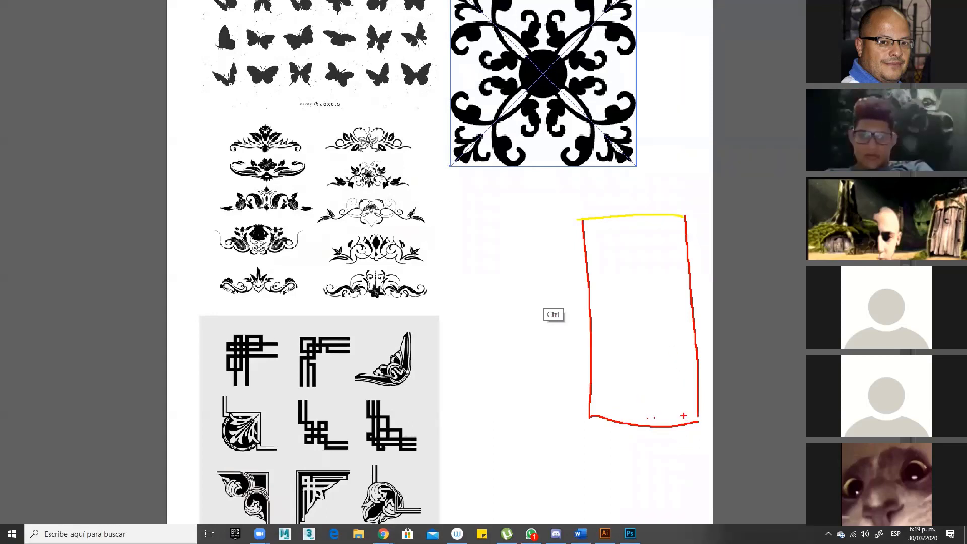
left_click_drag(695, 387, 686, 287)
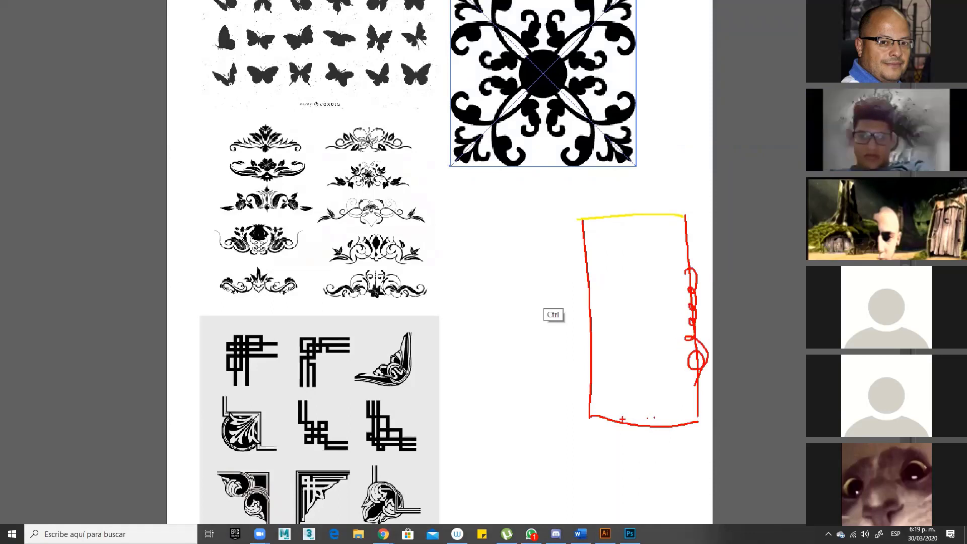
mouse_move(623, 420)
left_mouse_down()
mouse_move(685, 423)
mouse_move(625, 402)
left_mouse_up()
mouse_move(579, 398)
left_mouse_down()
mouse_move(595, 373)
mouse_move(580, 250)
left_mouse_up()
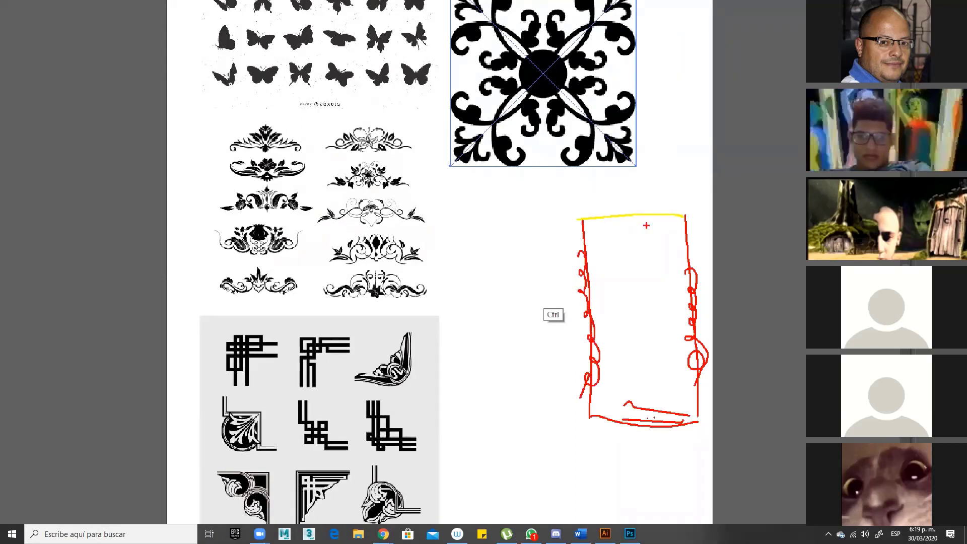
key("Escape")
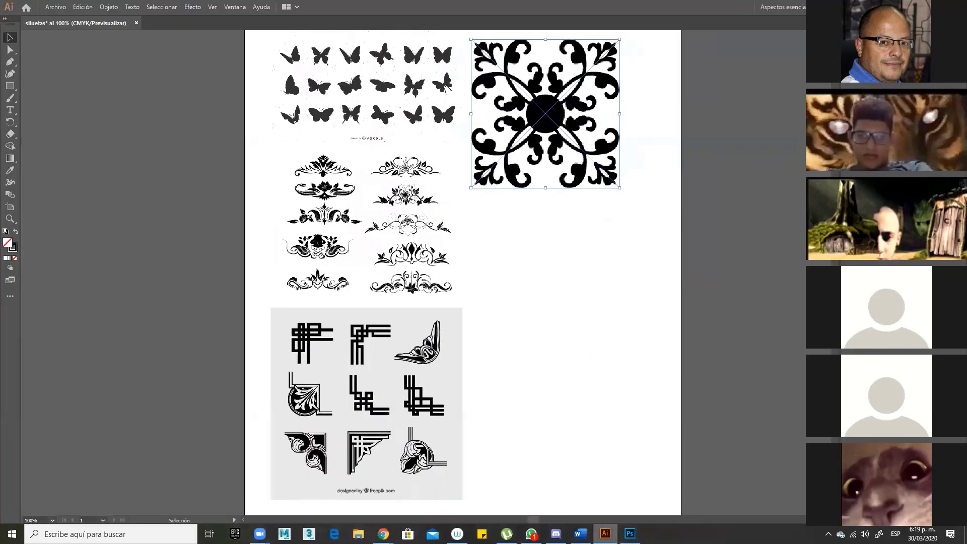
- Return to the Illustrator document and move the square floral ornament slightly down and to the right on the artboard
left_click(606, 534)
left_click(606, 533)
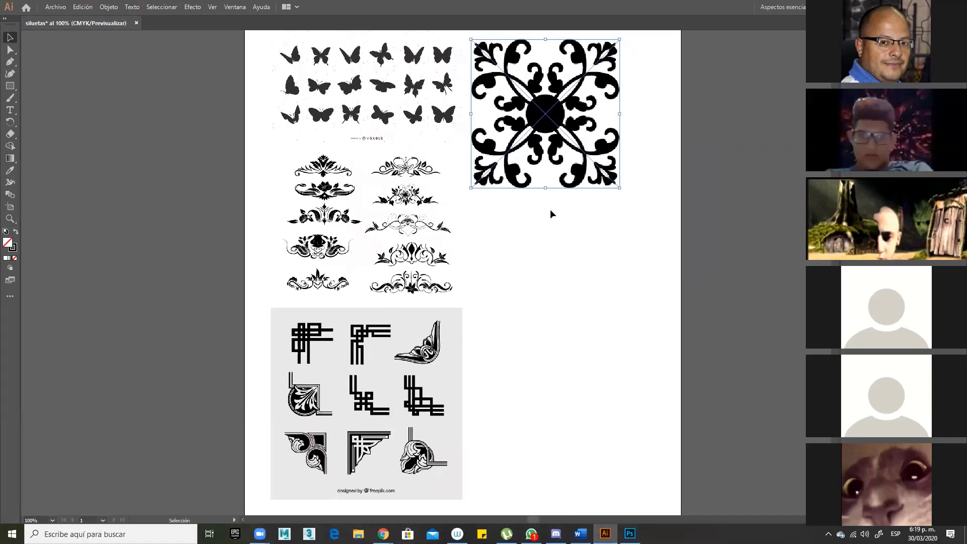
left_click(322, 311, "shift")
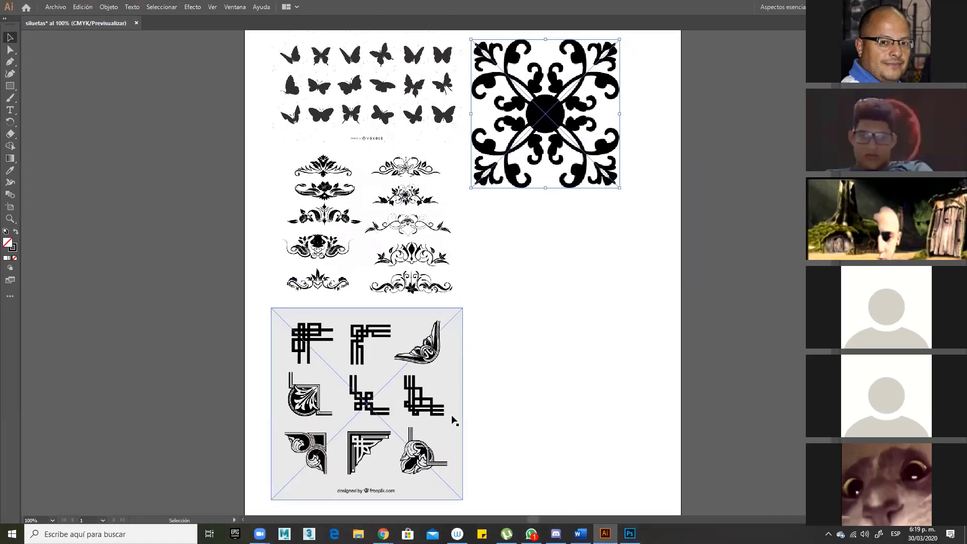
left_click(455, 361, "shift")
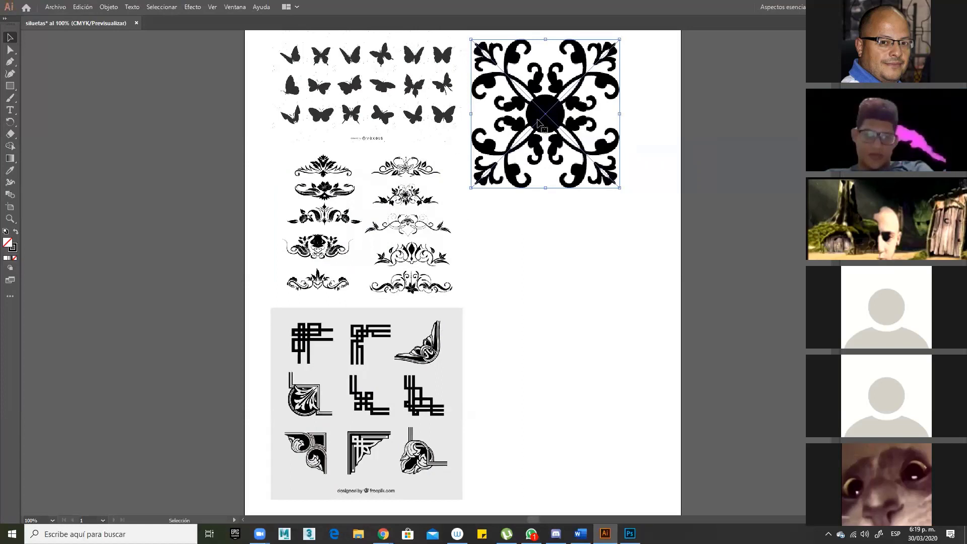
left_click_drag(538, 122, 551, 136)
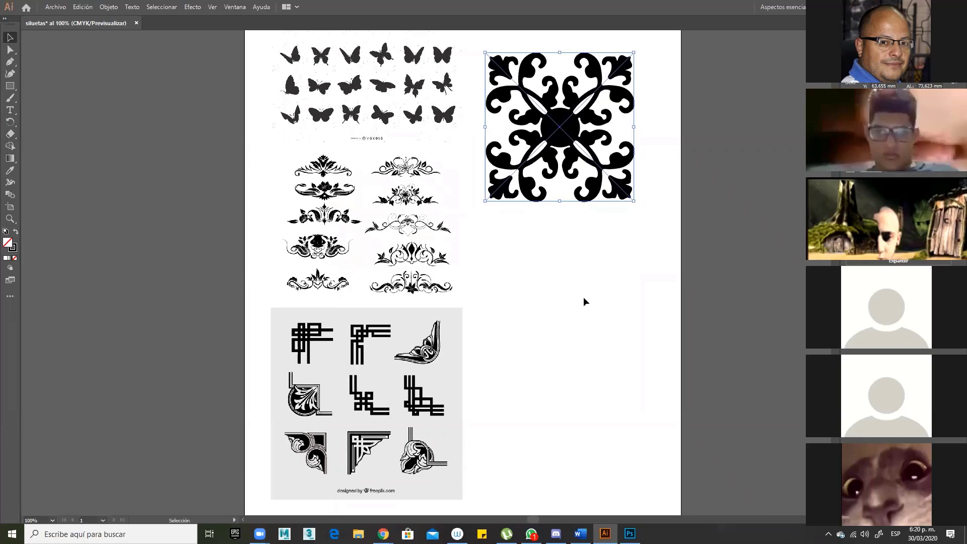
- Magnify the square ornament on screen and annotate it with red arrows pointing to its inner curl, leaf and outer curve
key("super+plus")
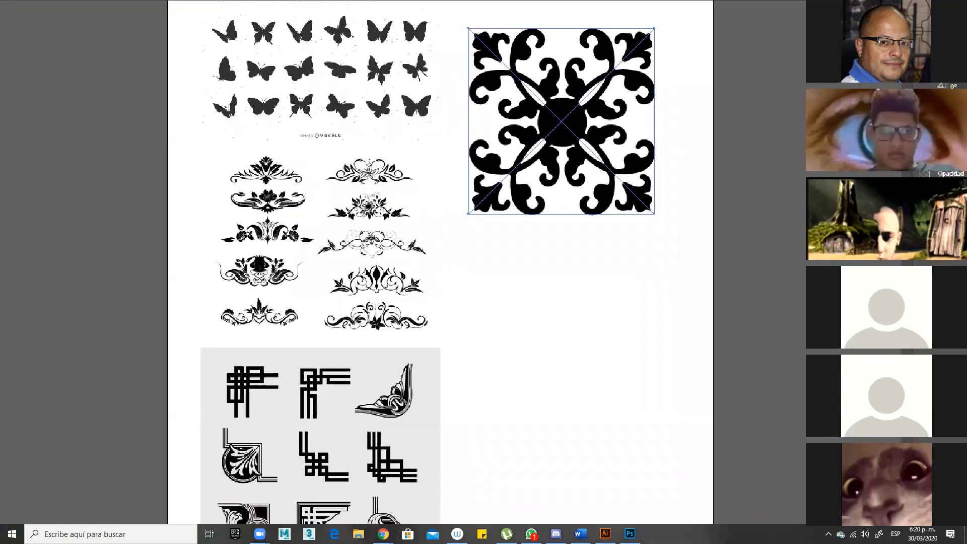
scroll(529, 61, "up", 3)
left_click(536, 75)
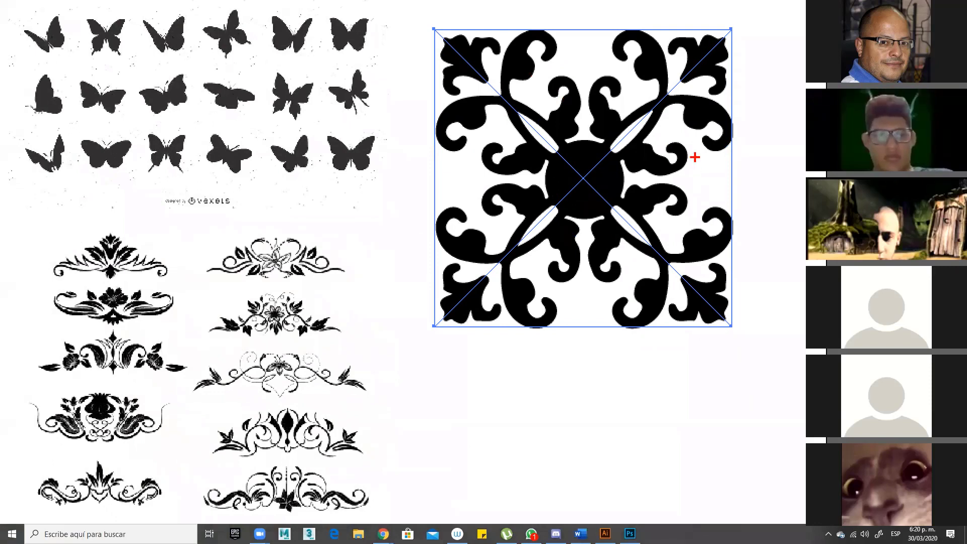
left_click_drag(694, 162, 782, 203)
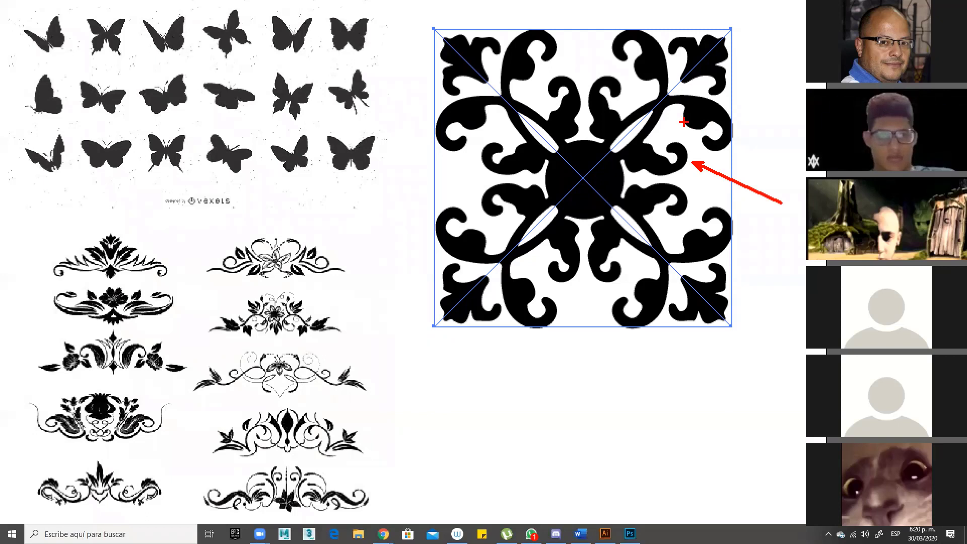
left_click_drag(629, 166, 687, 122)
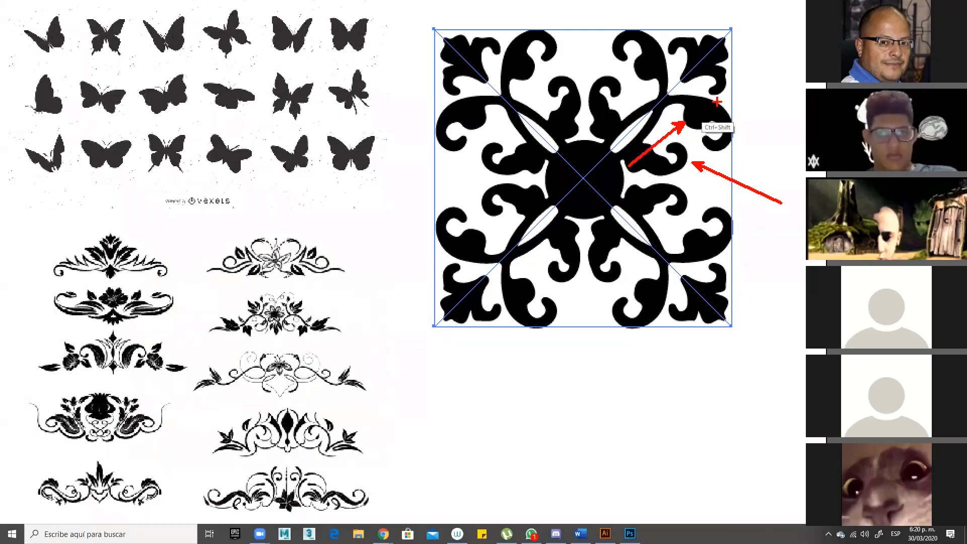
left_click_drag(776, 72, 721, 104)
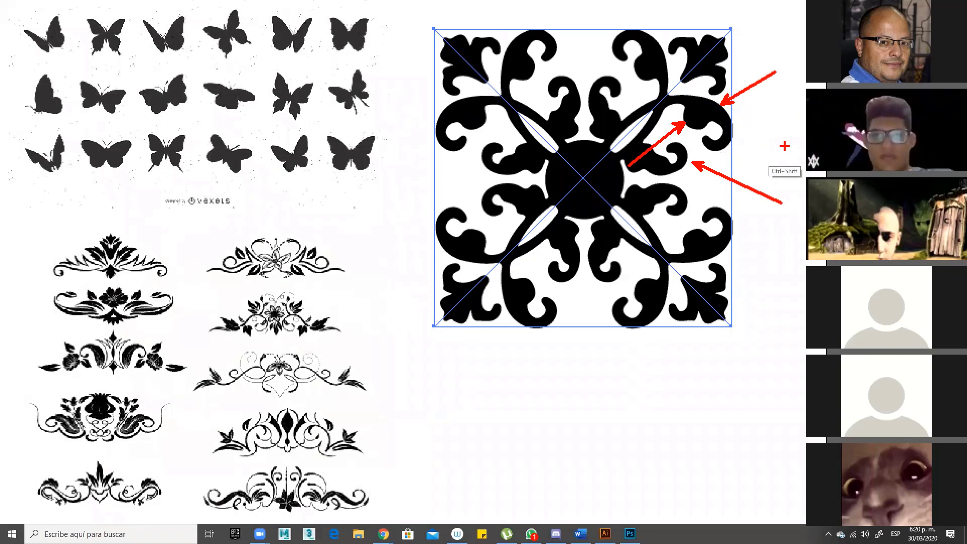
- Add a red arrow pointing to the ornament's right outer curl and leave the magnified annotation view
left_click_drag(736, 132, 806, 143)
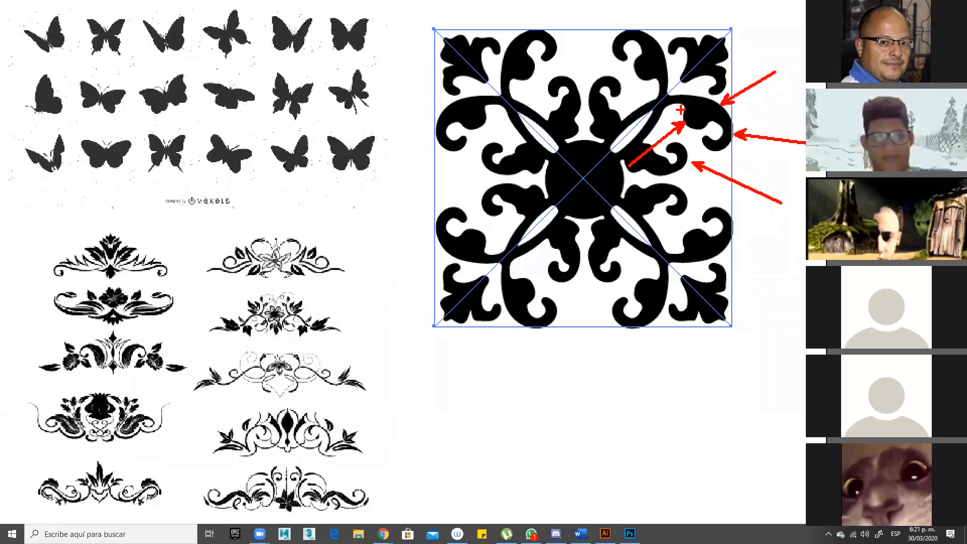
key("Escape")
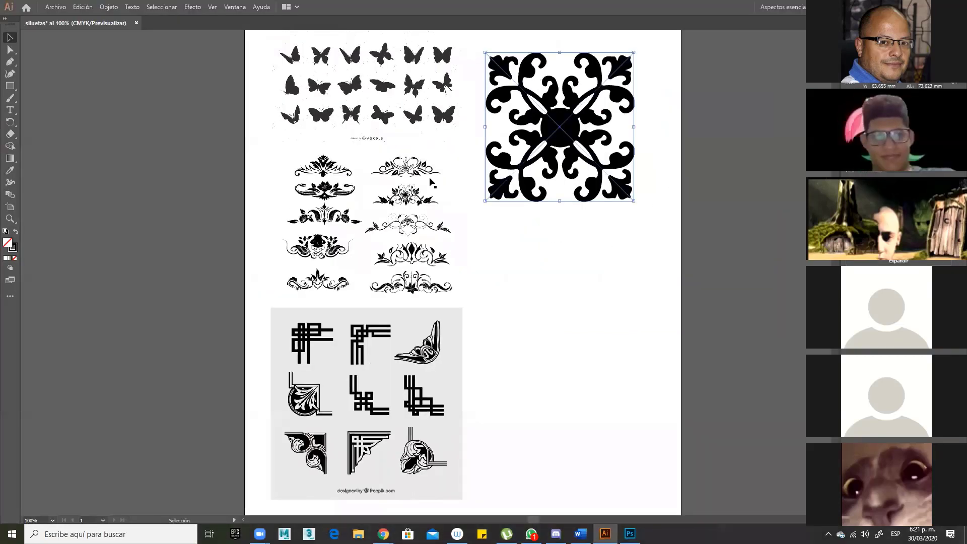
- Try to isolate the traced square ornament and move it down, and undo back to before its image trace and earlier move
left_click(554, 240)
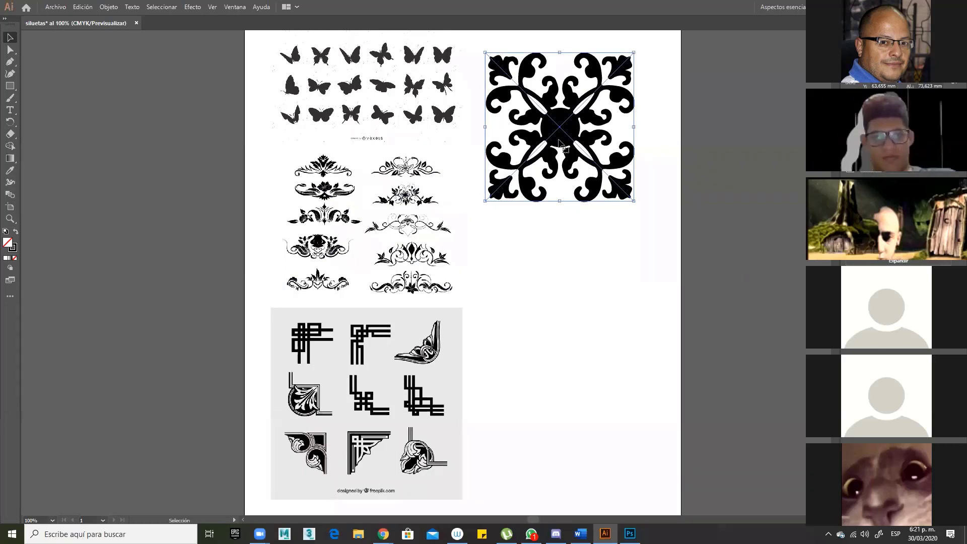
right_click(560, 143)
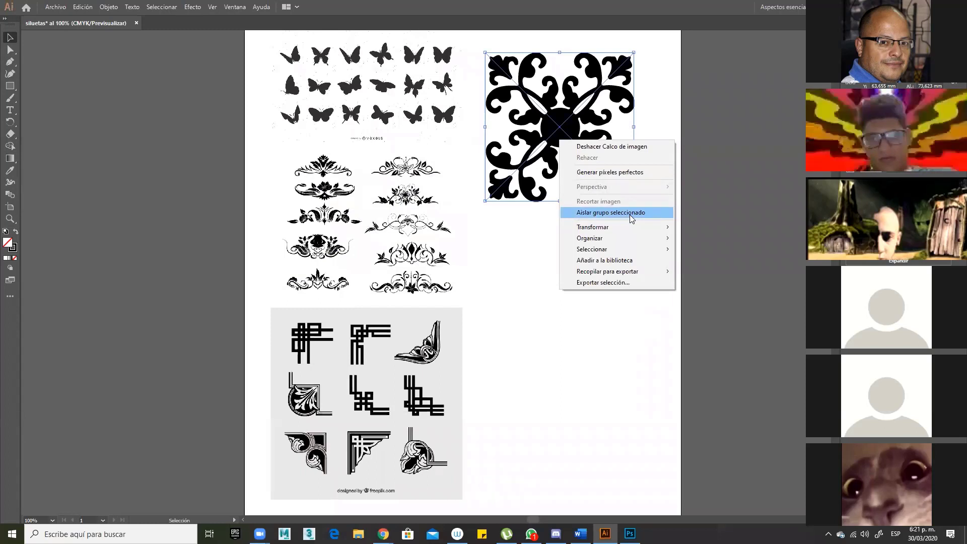
left_click(523, 238)
double_click(538, 164)
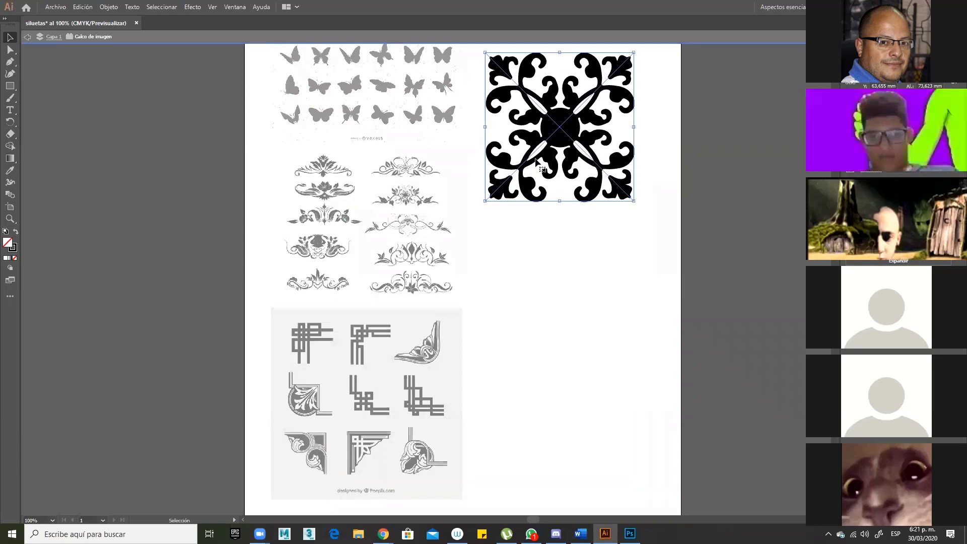
left_click_drag(579, 144, 600, 183)
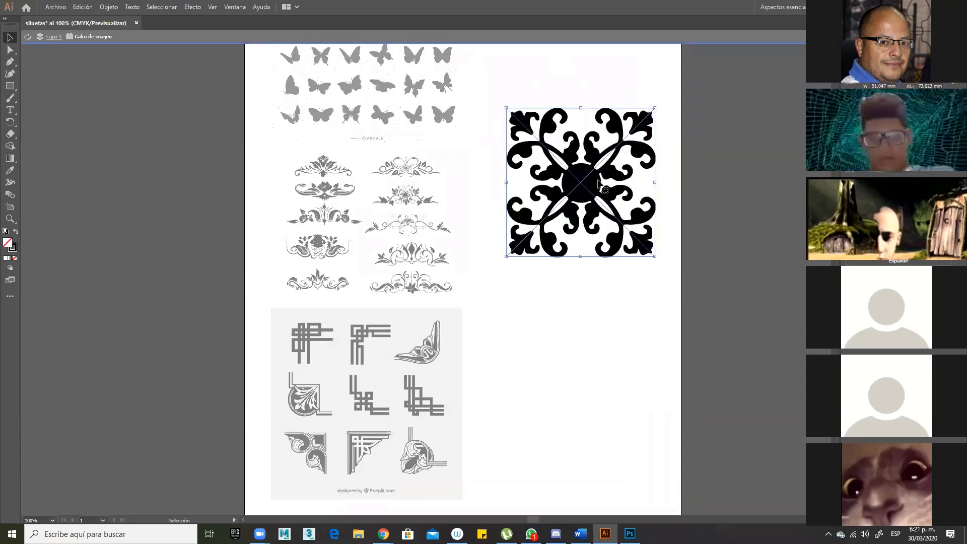
key("ctrl+z")
key("ctrl+z")
key("ctrl+z")
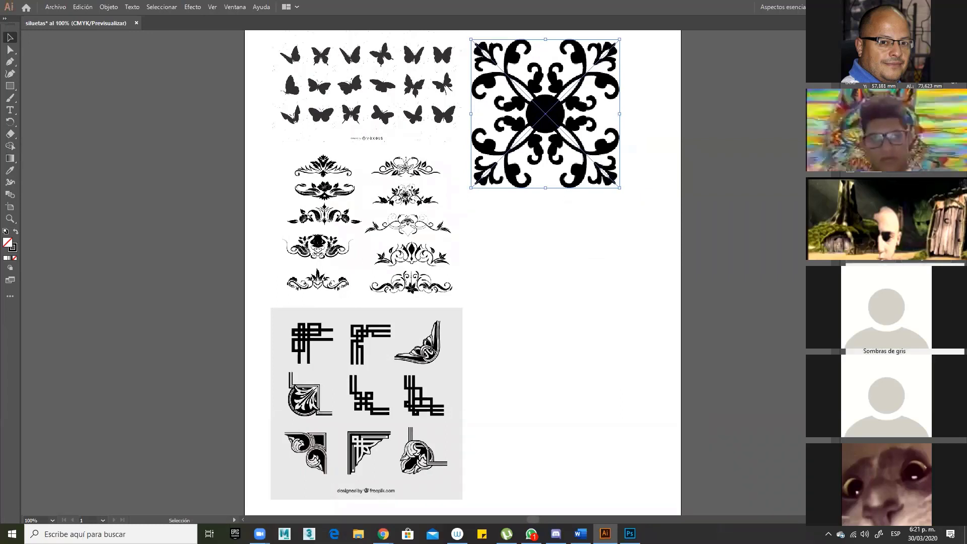
- Image-trace the square ornament again and expand the tracing with Object and Fill (Objeto and Relleno) enabled
left_click(886, 364)
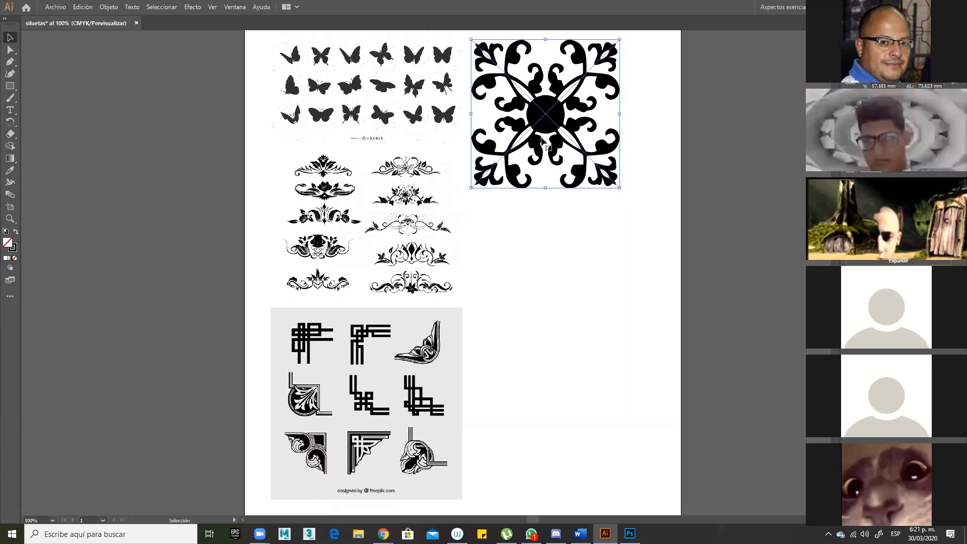
left_click(110, 7)
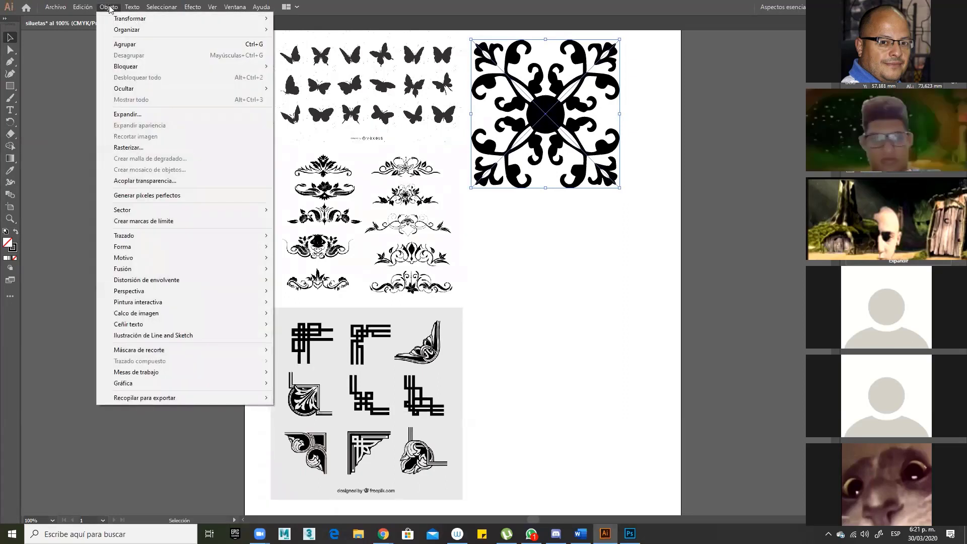
left_click(124, 115)
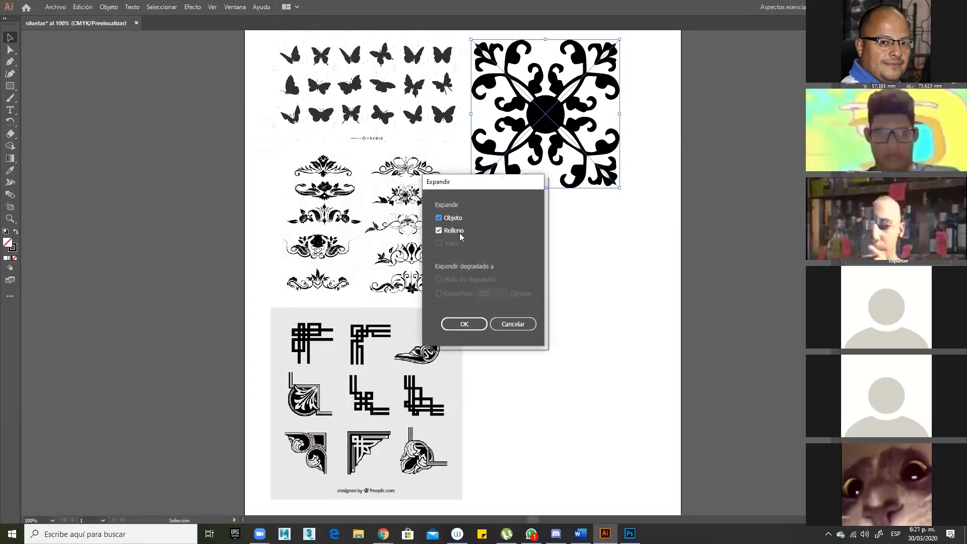
left_click(467, 320)
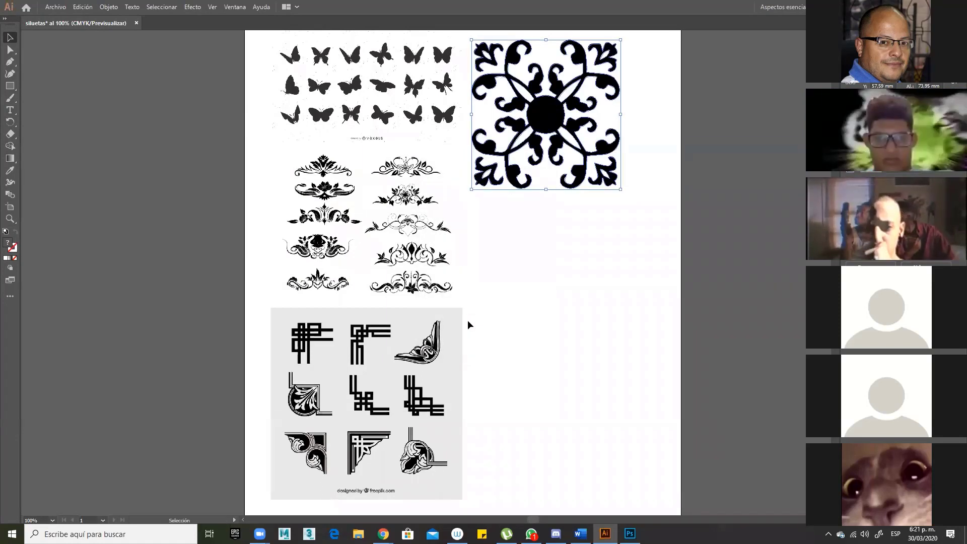
- Ungroup the expanded ornament, shift it slightly to the right, and ungroup it once more to separate its shapes
right_click(545, 128)
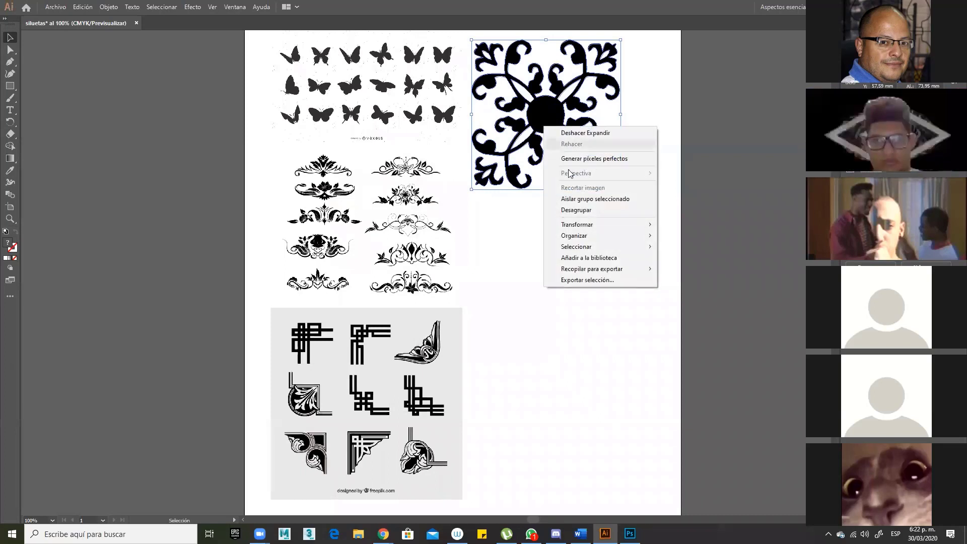
left_click(590, 211)
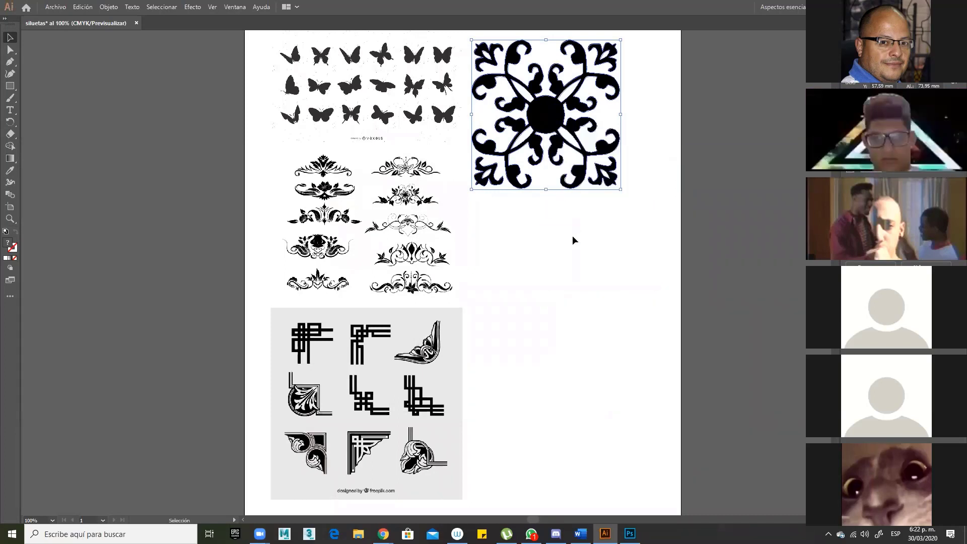
left_click(572, 226)
left_click_drag(548, 116, 538, 94)
left_click(542, 80)
right_click(553, 112)
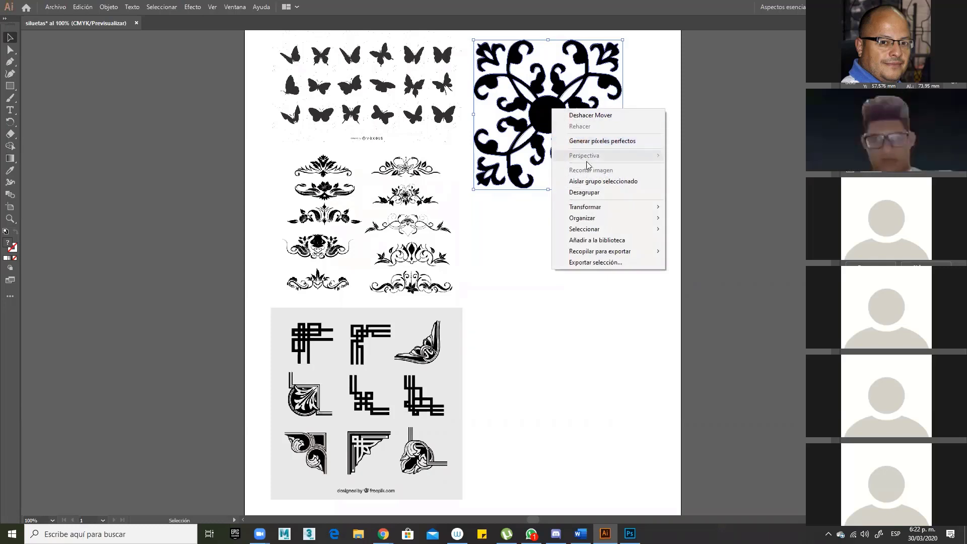
left_click(594, 193)
- Try to move the ornament's central black flower down away from its corner leaves, and undo the move
left_click(543, 128)
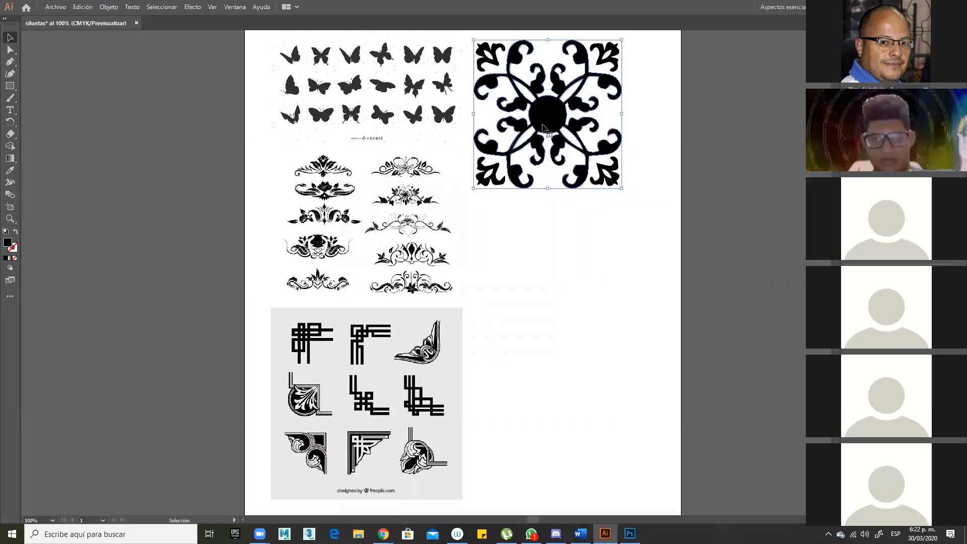
left_click_drag(550, 162, 555, 237)
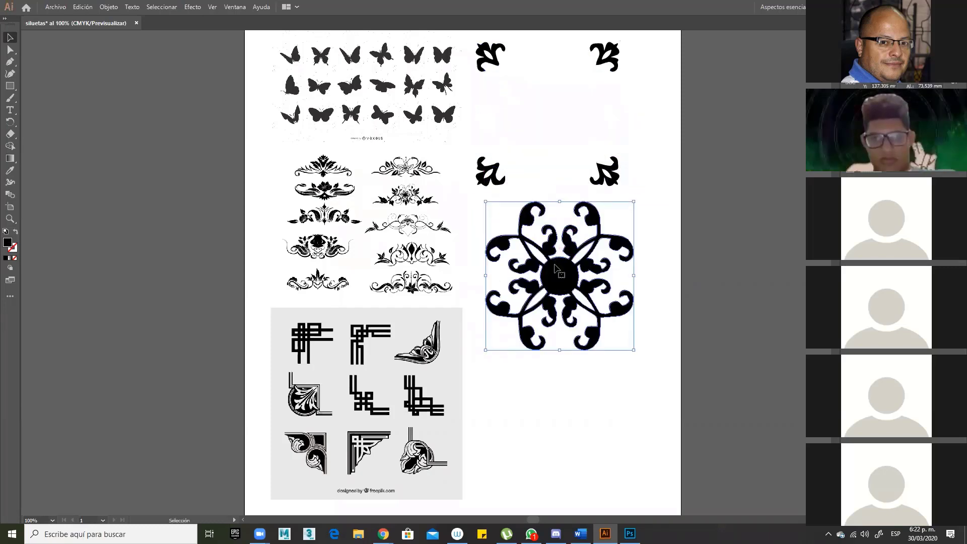
key("a")
key("ctrl+z")
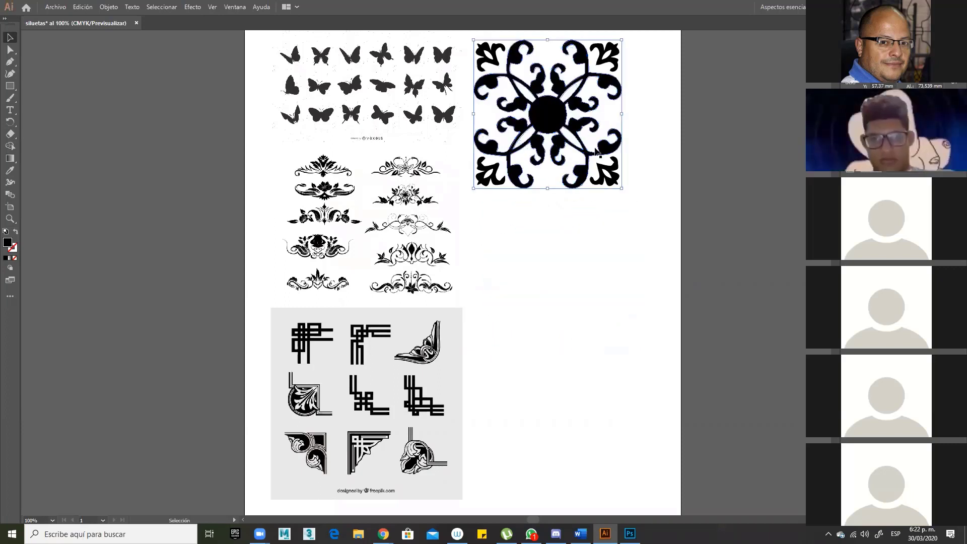
- Move the ornament's large white background shape down below the ornament and fill it with magenta
left_click_drag(606, 121, 613, 326)
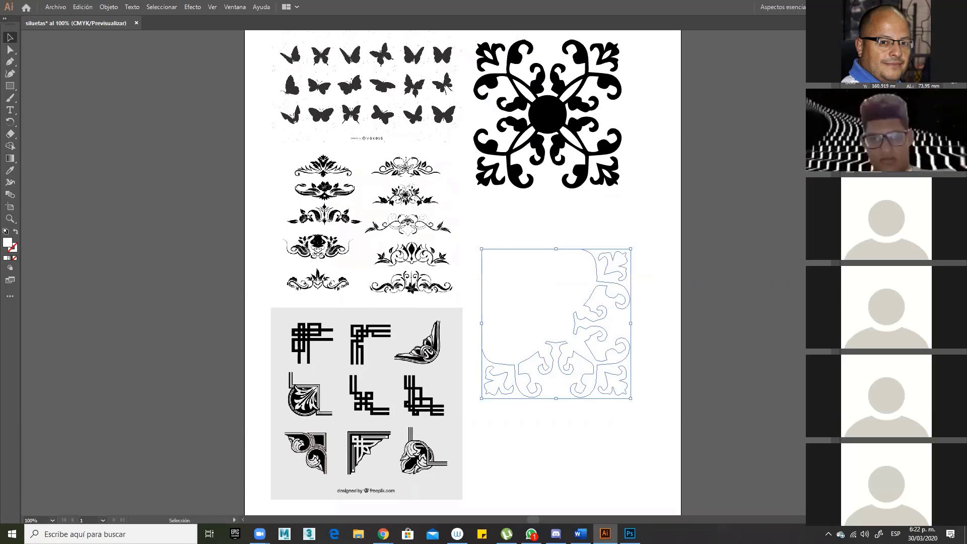
left_click(851, 140)
left_click(803, 175)
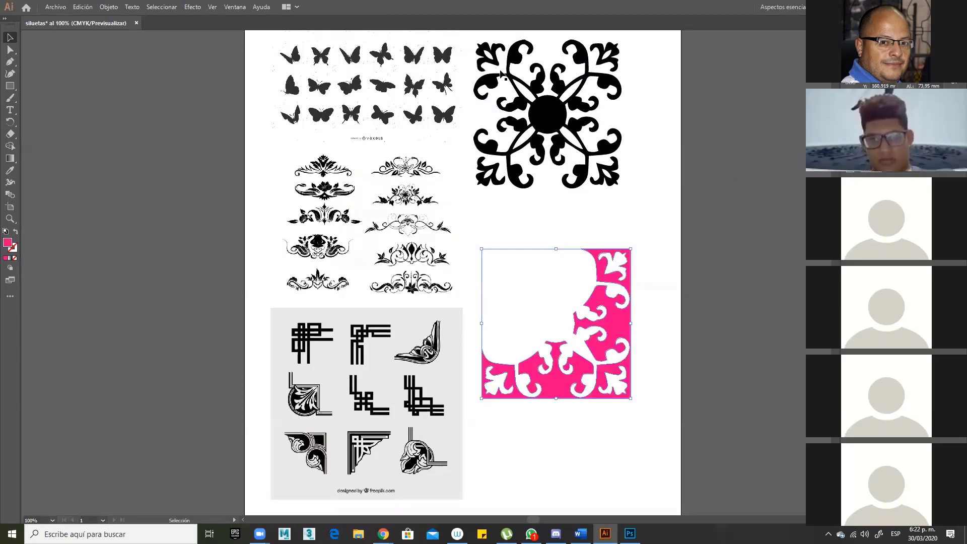
- Move the white background piece at the ornament's upper edge out past the artboard's right edge and fill it with magenta
left_click(551, 69)
left_click_drag(621, 76, 693, 182)
left_click(852, 139)
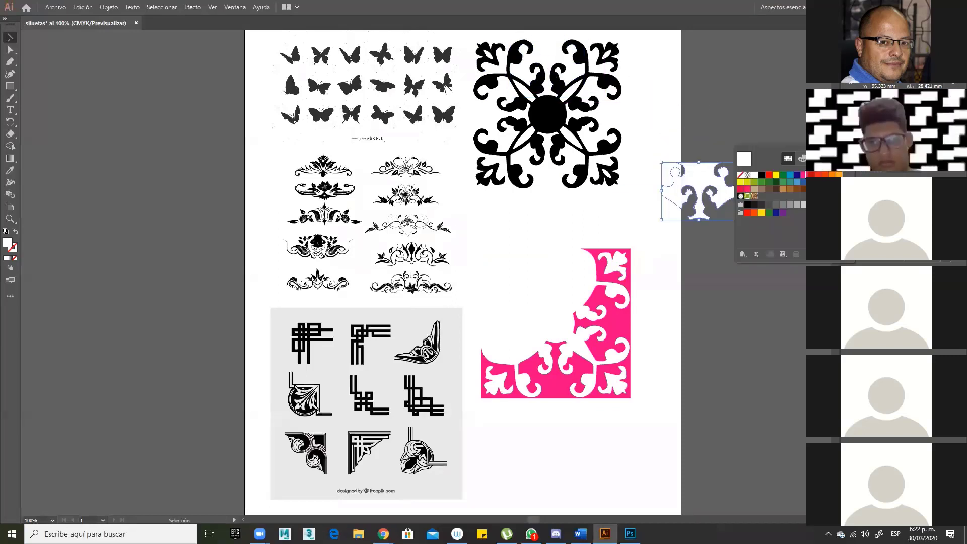
left_click(802, 176)
left_click(684, 184)
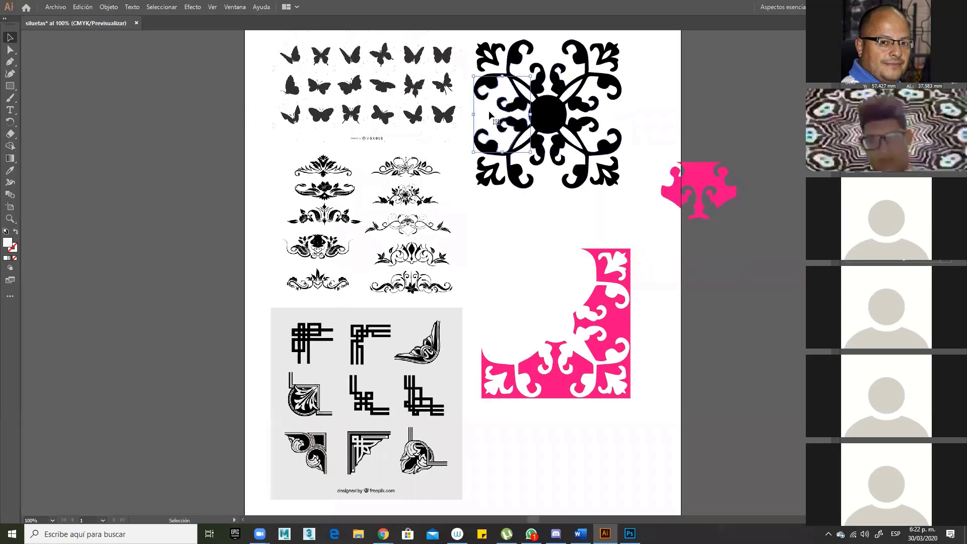
- Move the ornament's left white background piece below it and sample the magenta fill onto it with the Eyedropper
left_click_drag(497, 115, 529, 251)
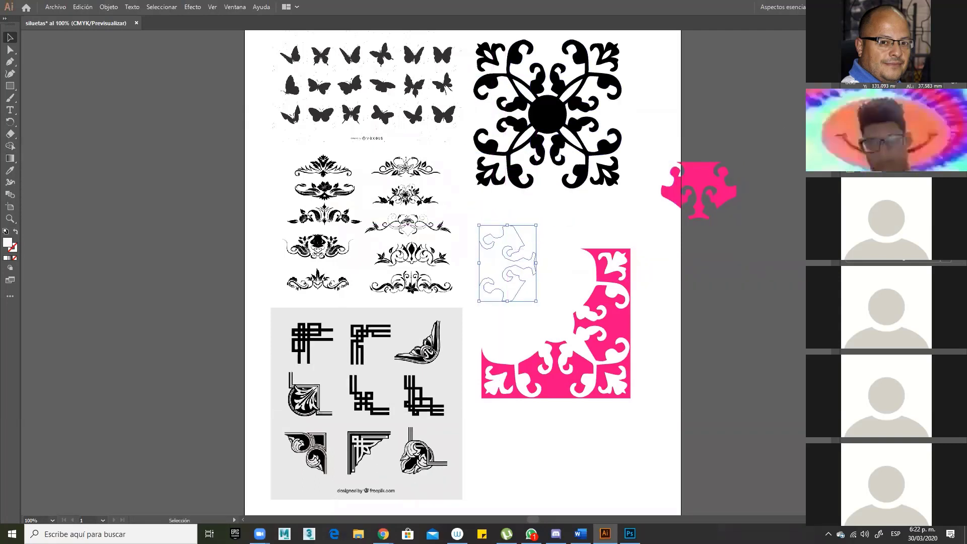
left_click(851, 140)
left_click(852, 139)
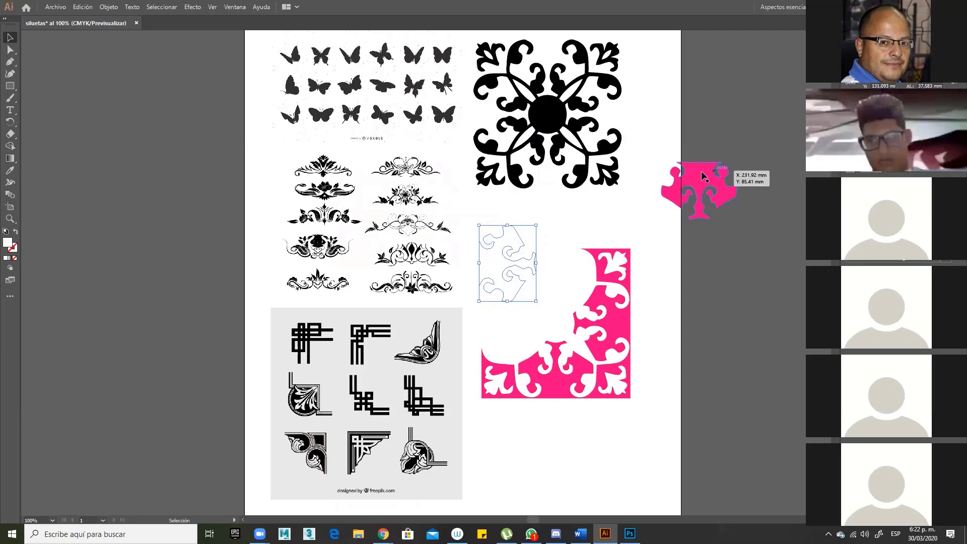
key("i")
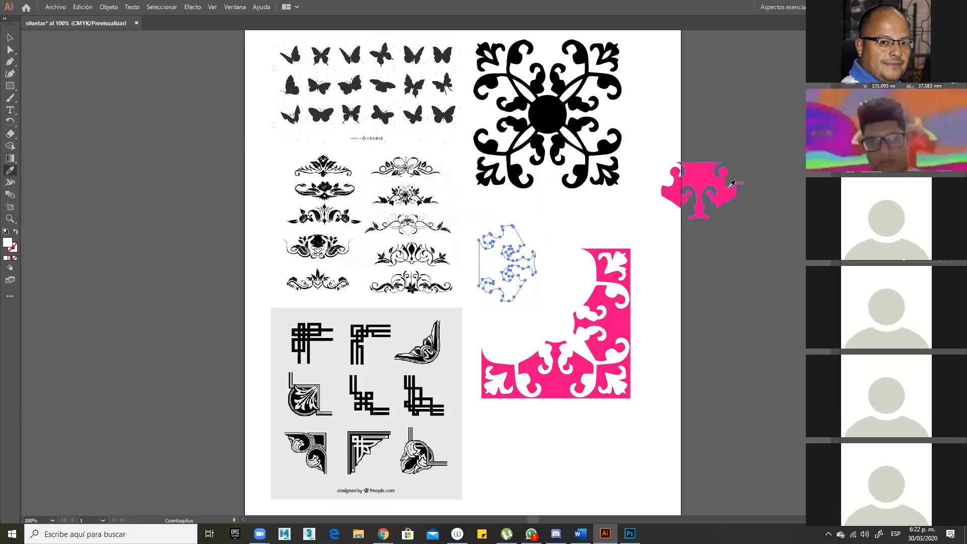
left_click(730, 185)
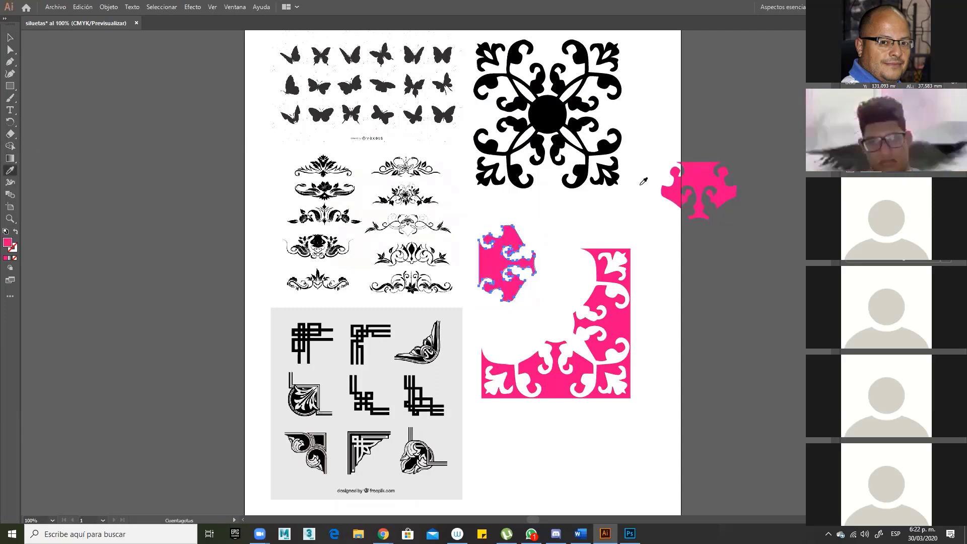
- Move the ornament's central black flower completely off the artboard to its right, leaving the four corner leaves in place
key("v")
left_click(525, 137)
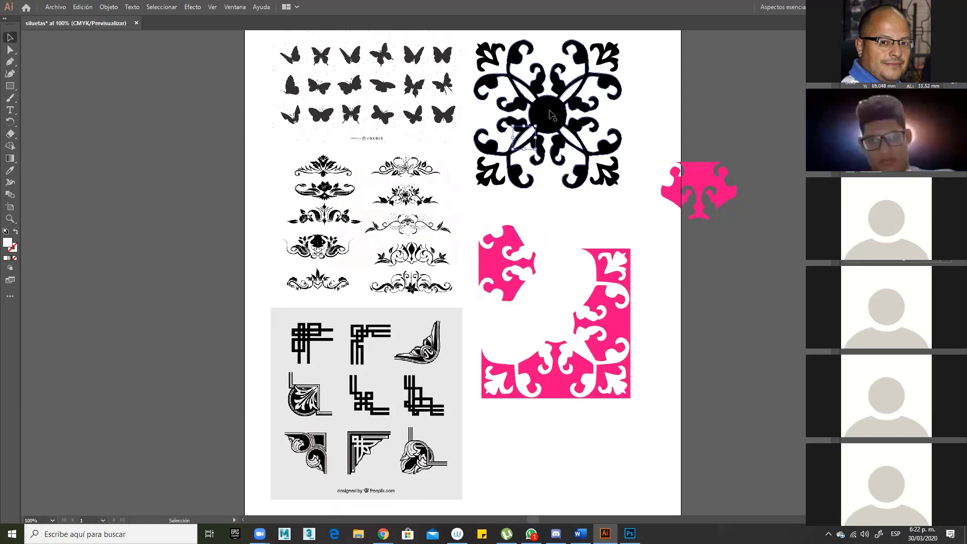
left_click_drag(550, 115, 675, 91)
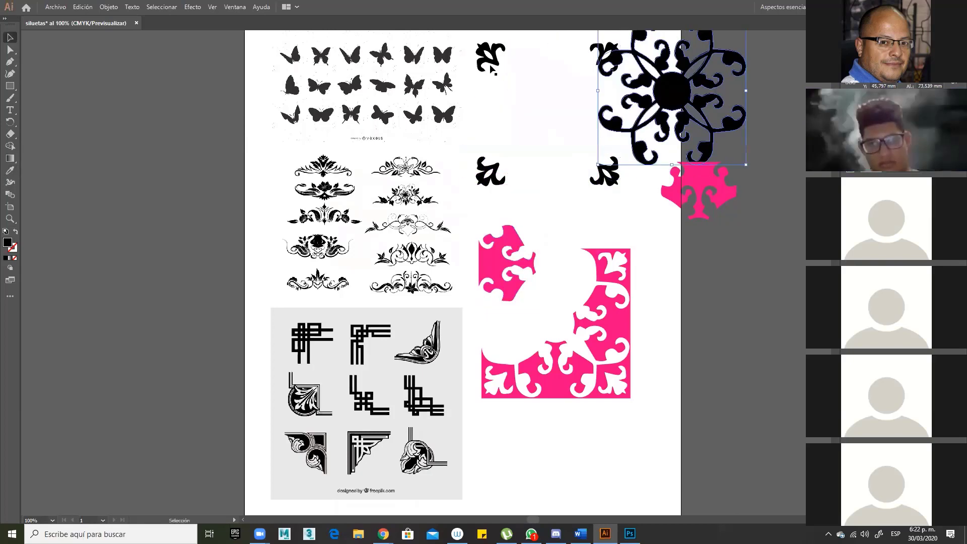
key("a")
key("v")
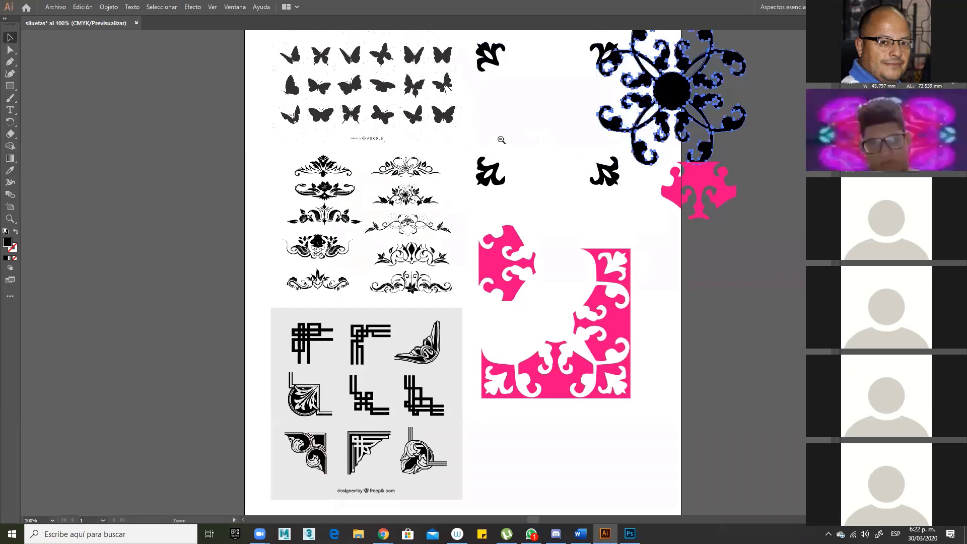
left_click(577, 129, "ctrl+alt")
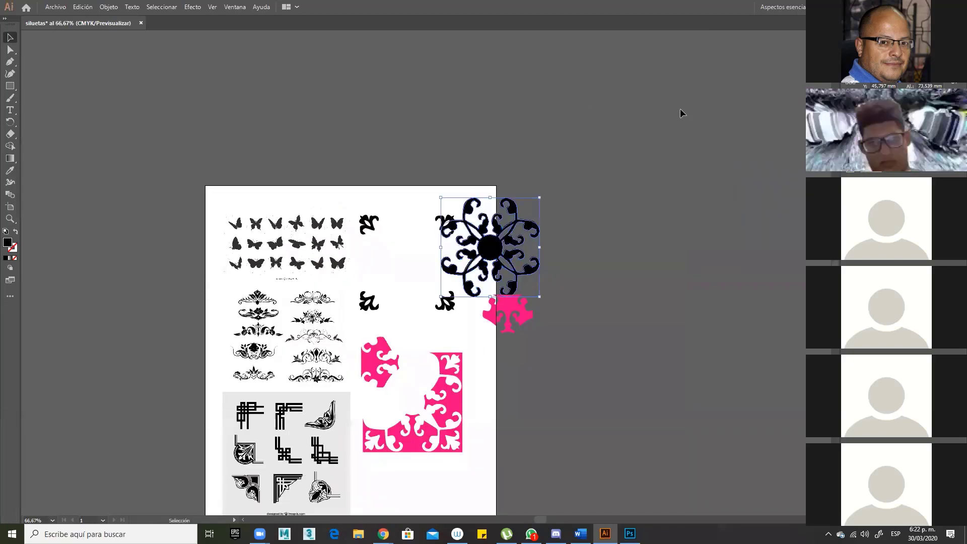
left_click_drag(500, 251, 656, 136)
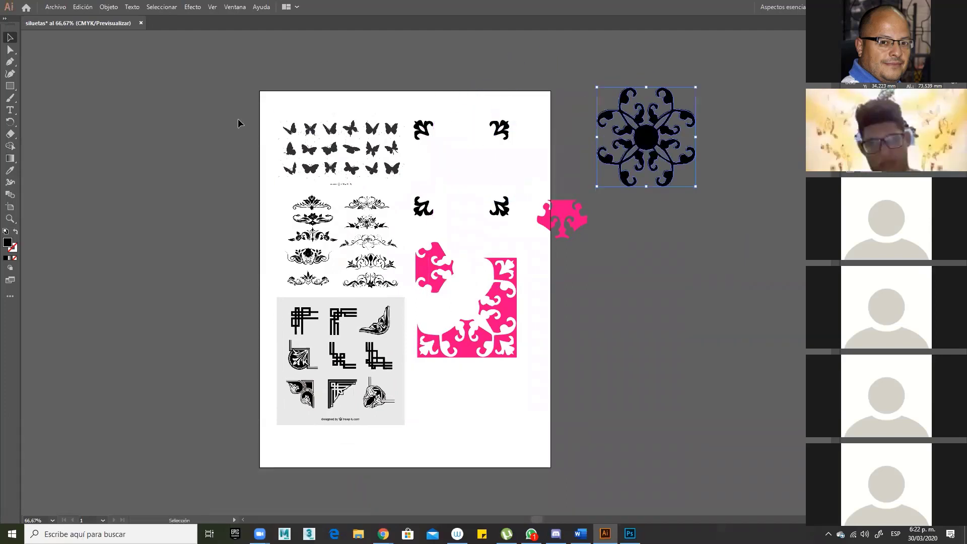
- Place the linked silueta04 image off the artboard to the right, beneath the black flower, and shift the flower slightly down and right
left_click(56, 7)
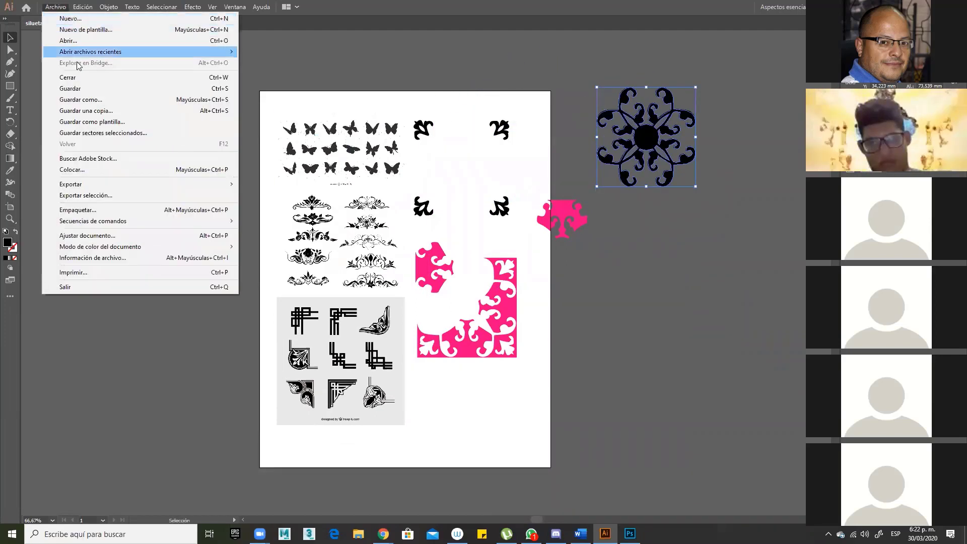
left_click(105, 170)
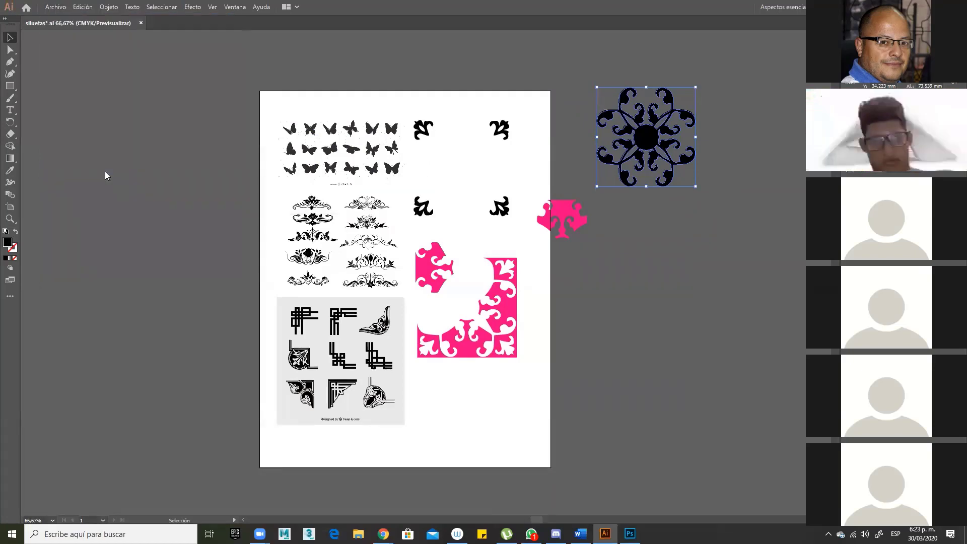
left_click(749, 191)
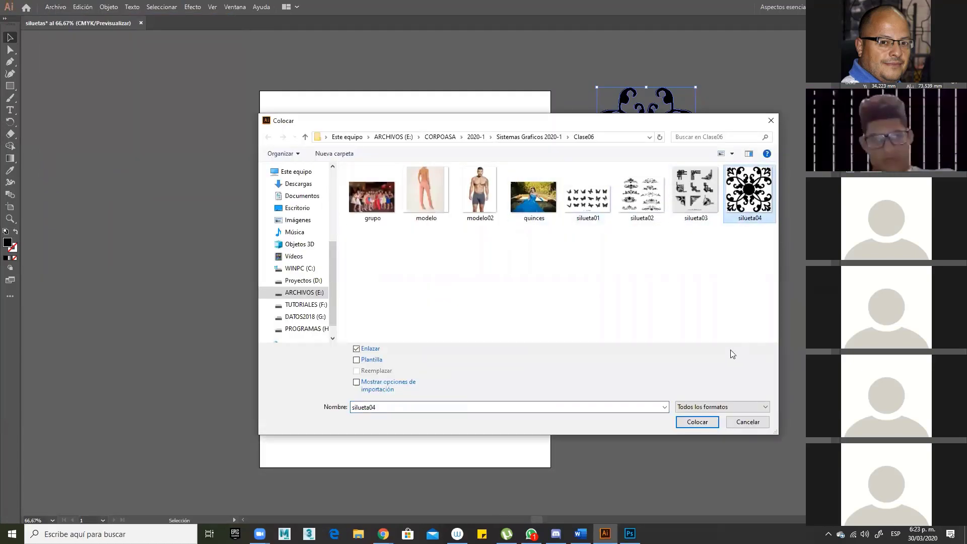
left_click(697, 422)
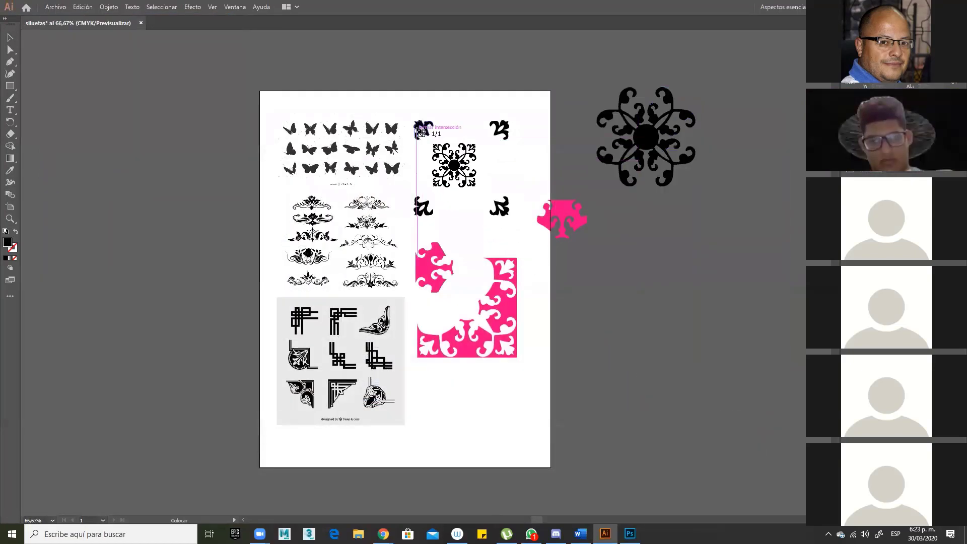
left_click_drag(449, 191, 521, 254)
left_click_drag(462, 153, 652, 276)
mouse_move(649, 138)
left_mouse_down()
mouse_move(656, 162)
mouse_move(657, 152)
left_mouse_up()
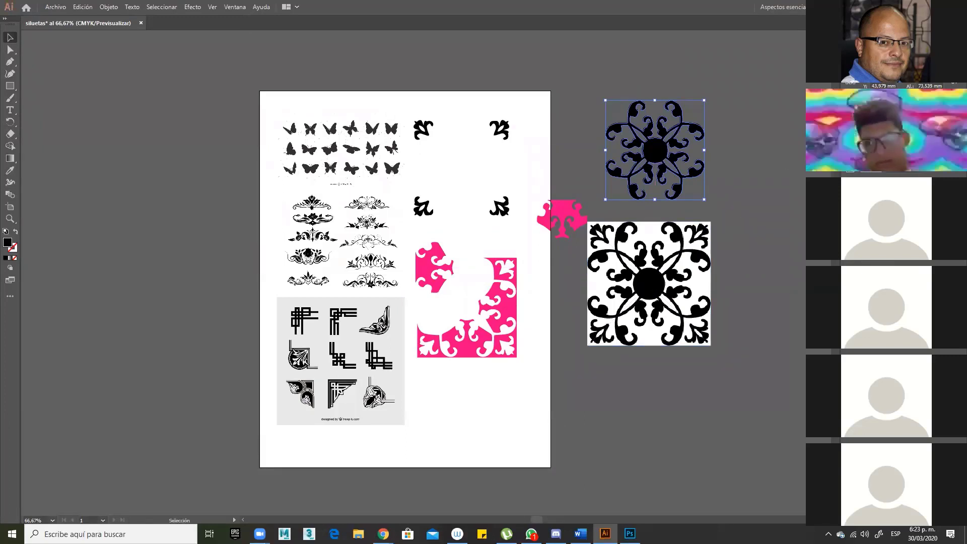
- Fill the separated flower with yellow and try to apply dark blue to the linked ornament image
left_click(851, 140)
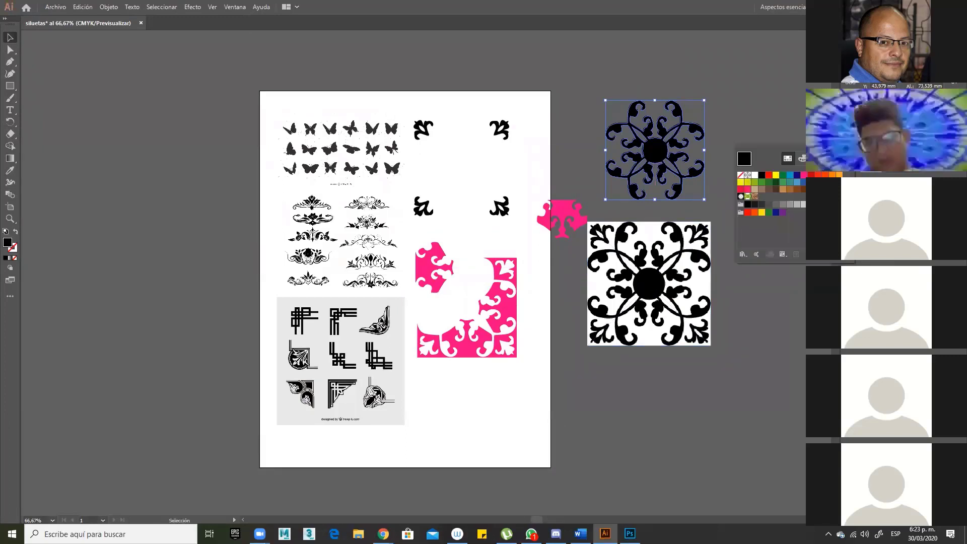
left_click(776, 175)
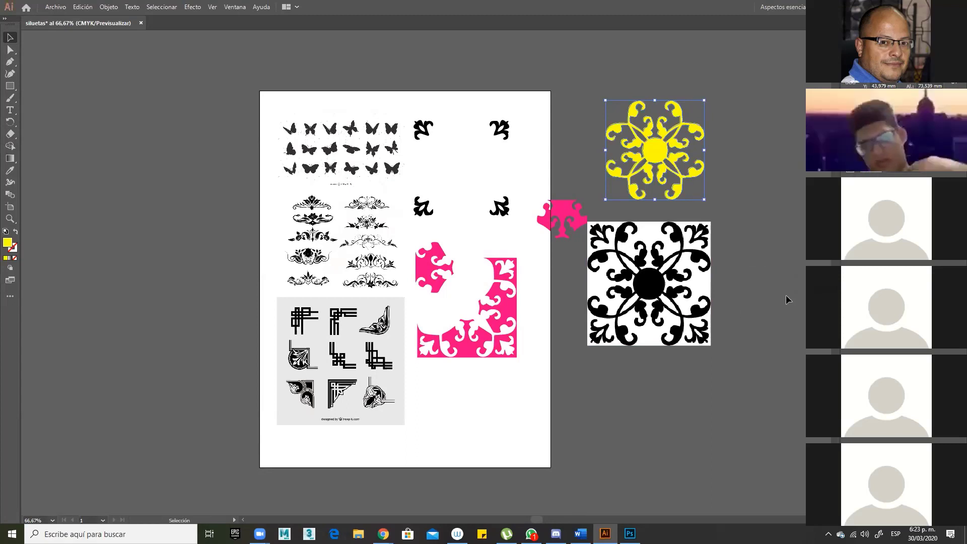
left_click(699, 273)
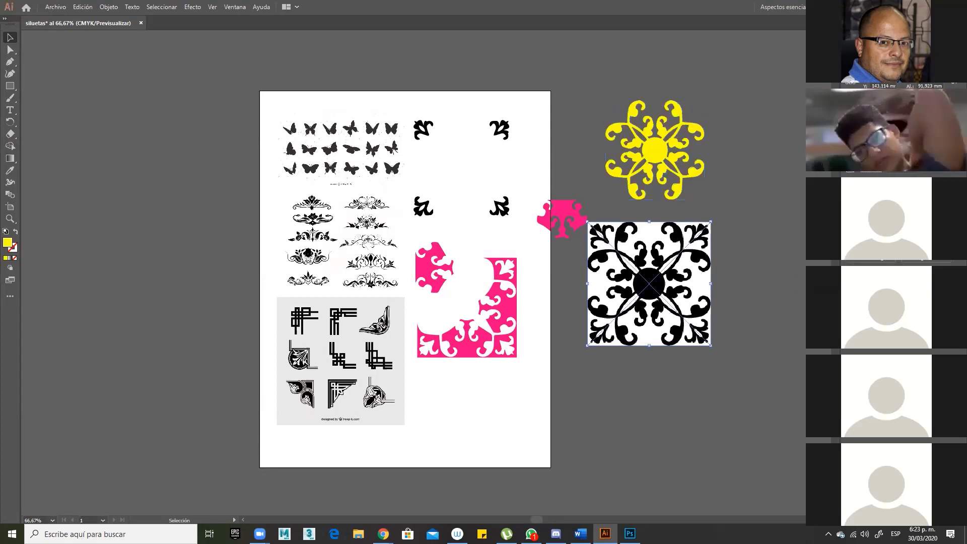
left_click(851, 140)
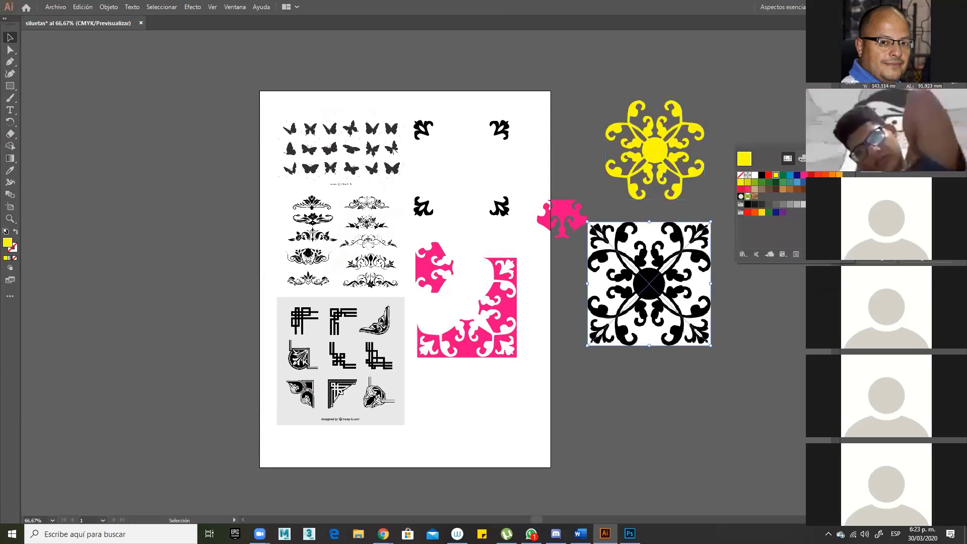
left_click(798, 175)
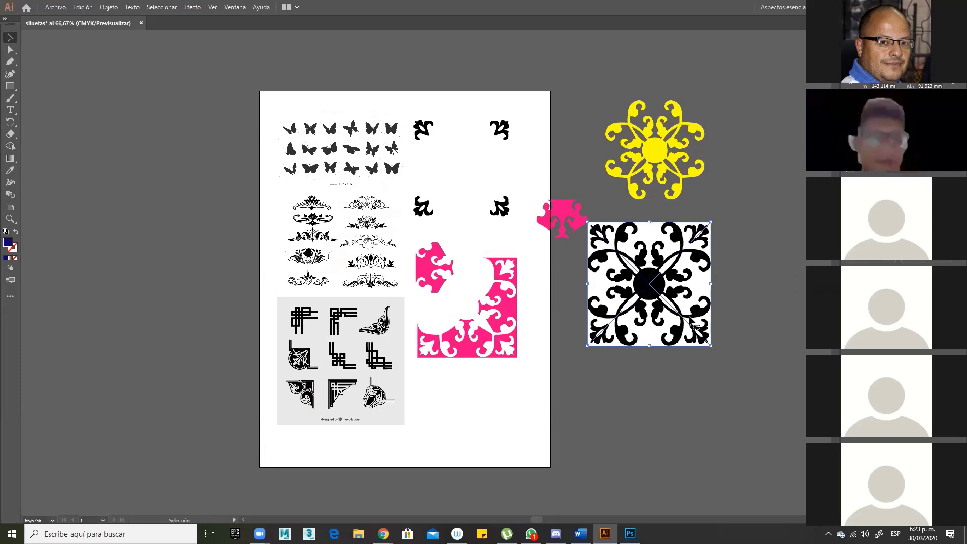
- Move the linked ornament image further down, away from the yellow flower and the magenta piece beside it
left_click(658, 150)
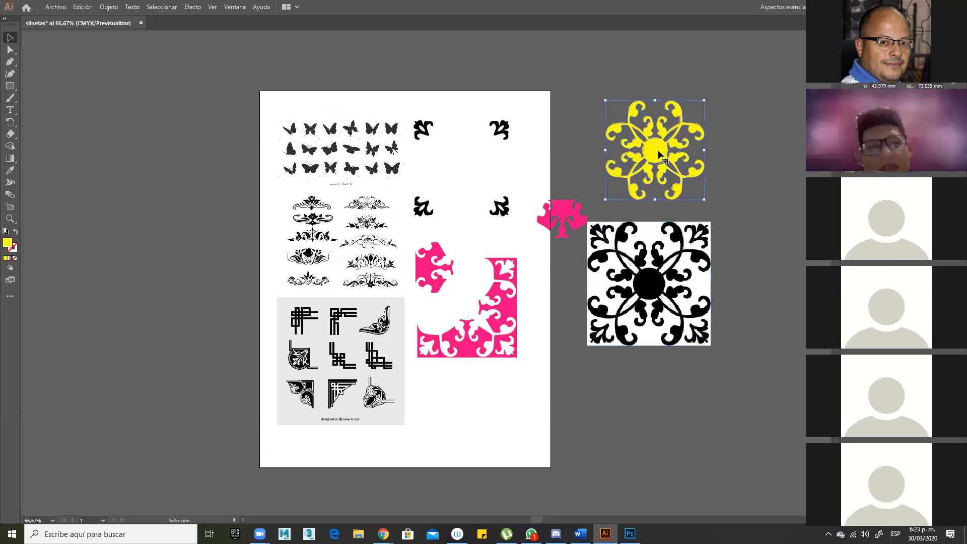
left_click(681, 279)
left_click_drag(651, 273, 631, 325)
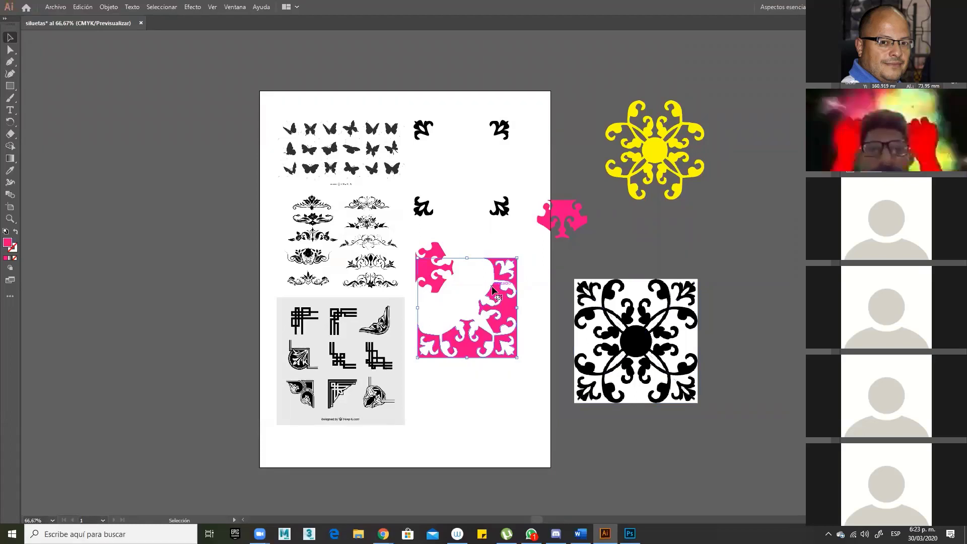
- Switch to outline view and select the hidden white background piece around the ornament's upper-left corner leaf
key("a")
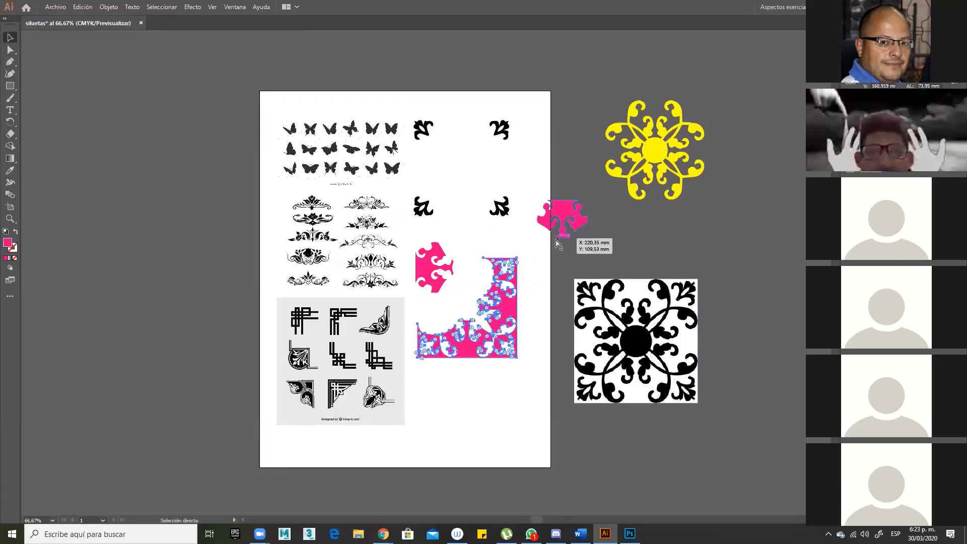
key("ctrl+y")
key("v")
left_click(443, 123)
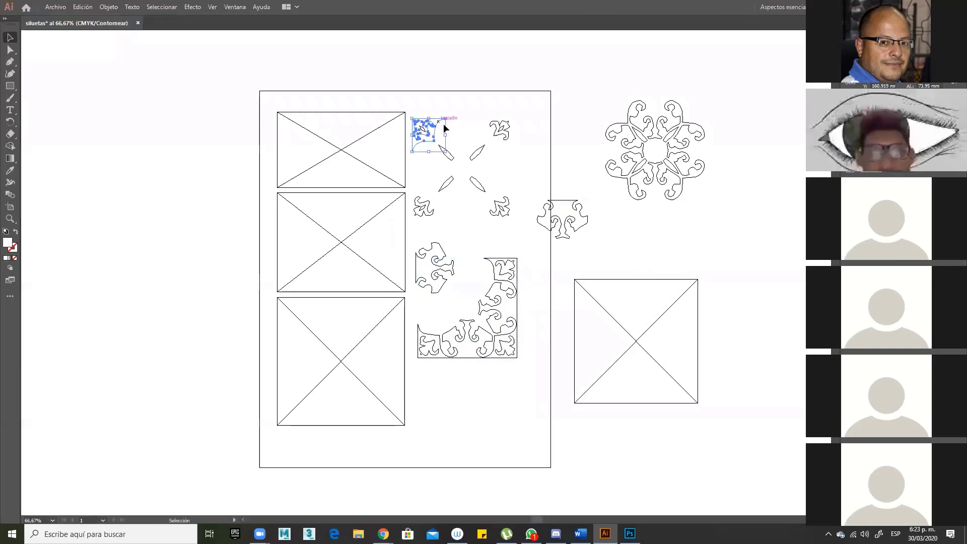
left_click(480, 151)
left_click(469, 128)
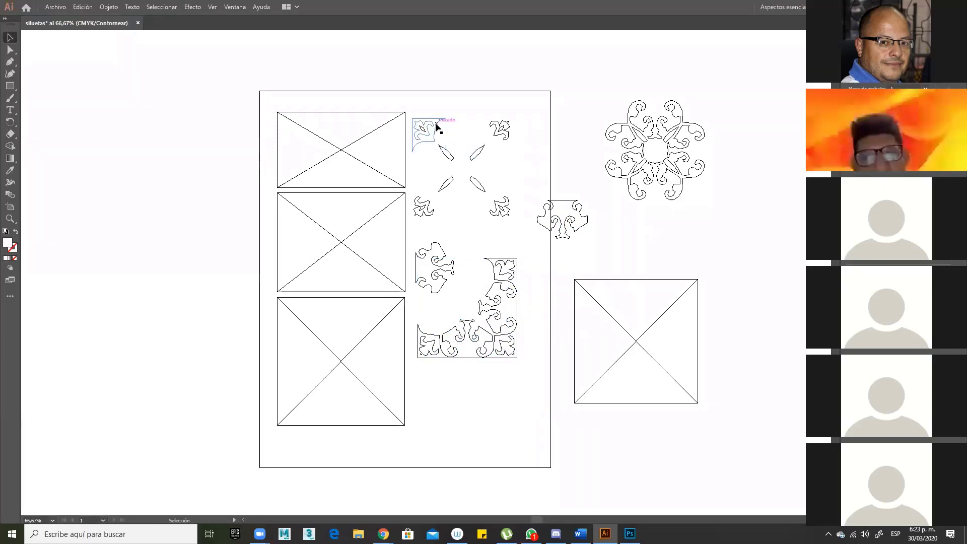
left_click(436, 128)
key("a")
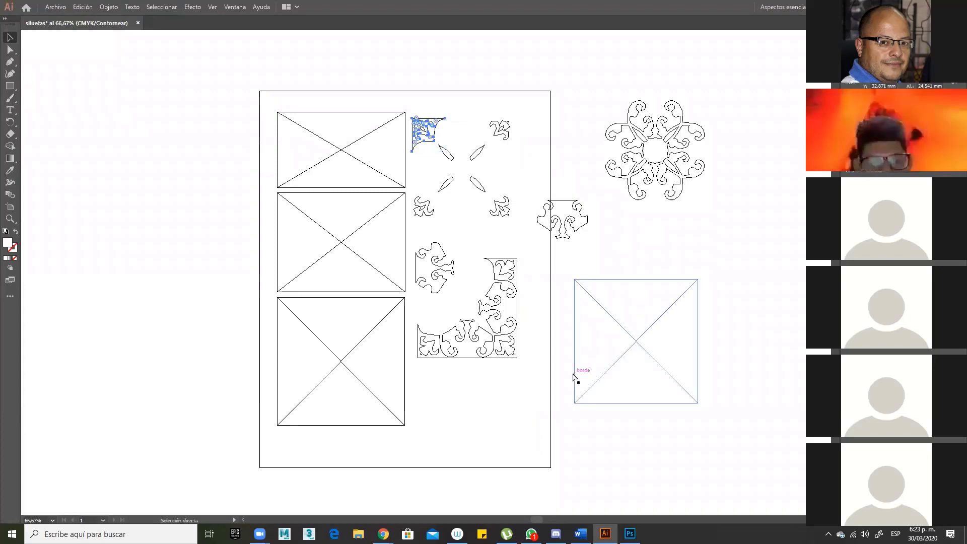
key("v")
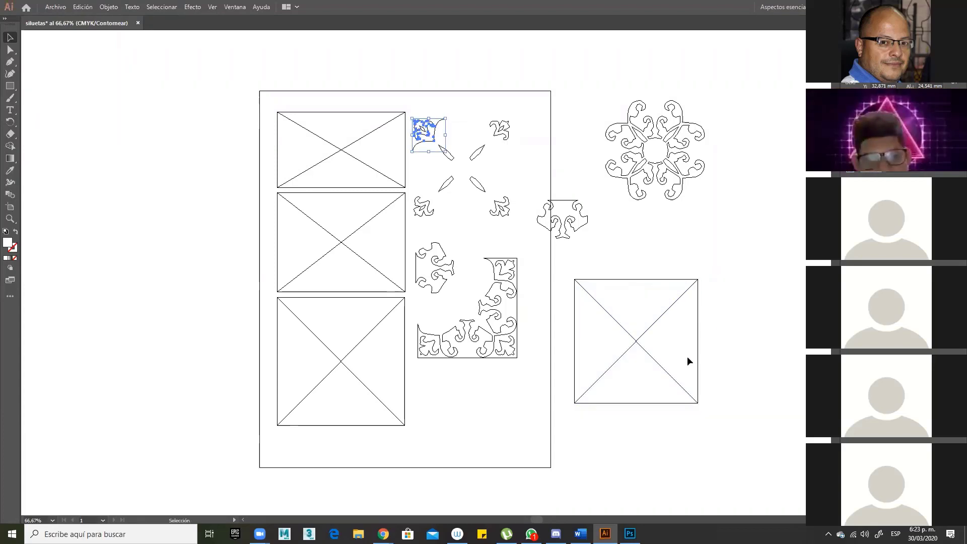
- Magnify the screen and mark the linked images and the traced background piece with red arrows, clearing the annotations when finished
key("ctrl+1")
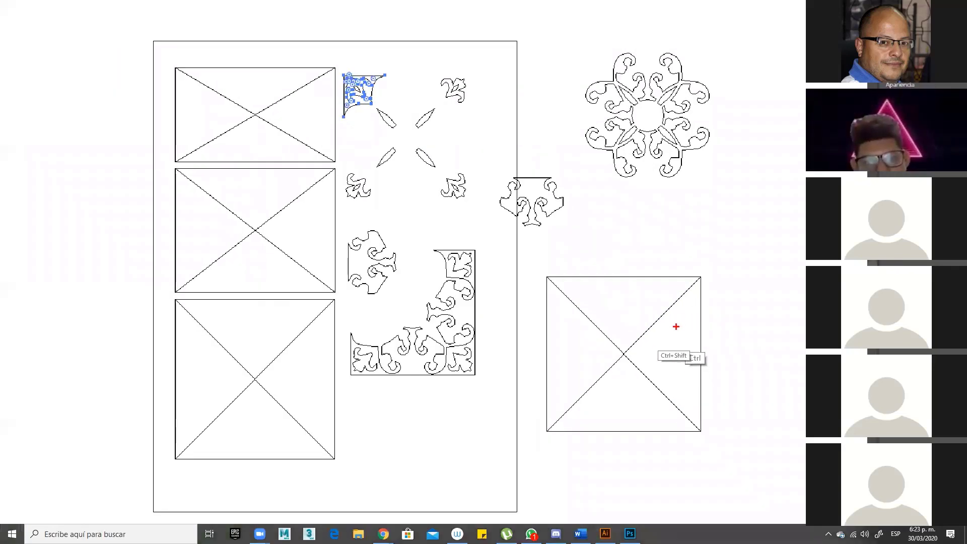
left_click_drag(211, 337, 136, 337)
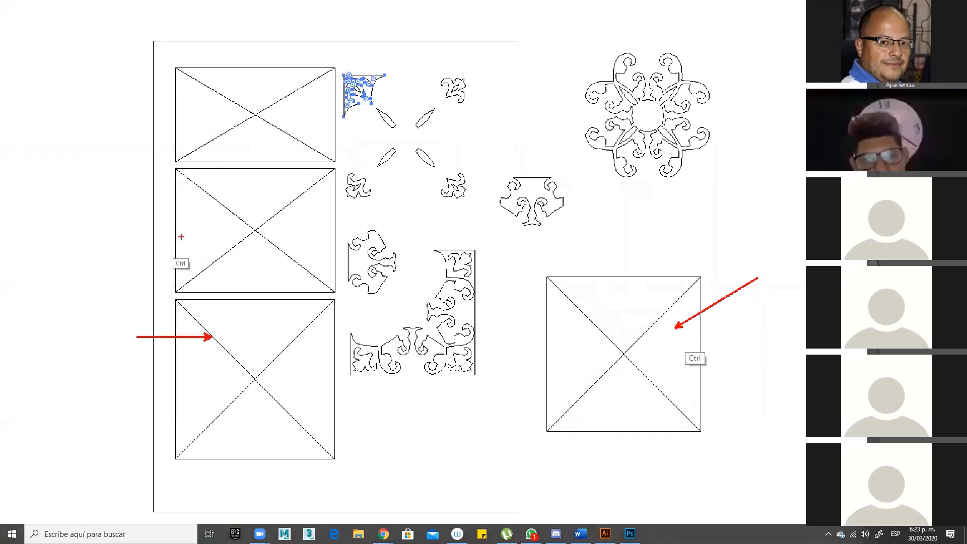
left_click_drag(191, 113, 77, 114)
left_click_drag(194, 227, 101, 227)
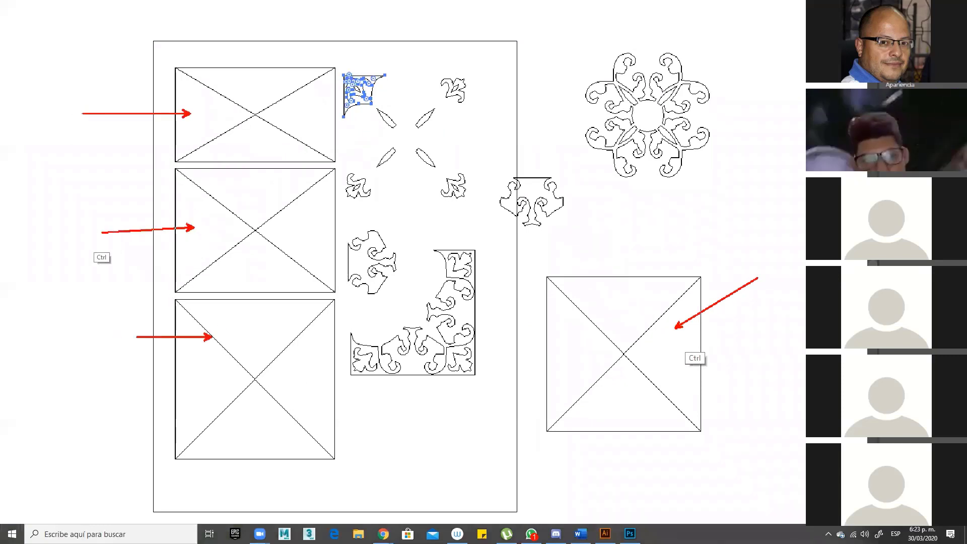
left_click_drag(472, 270, 563, 240)
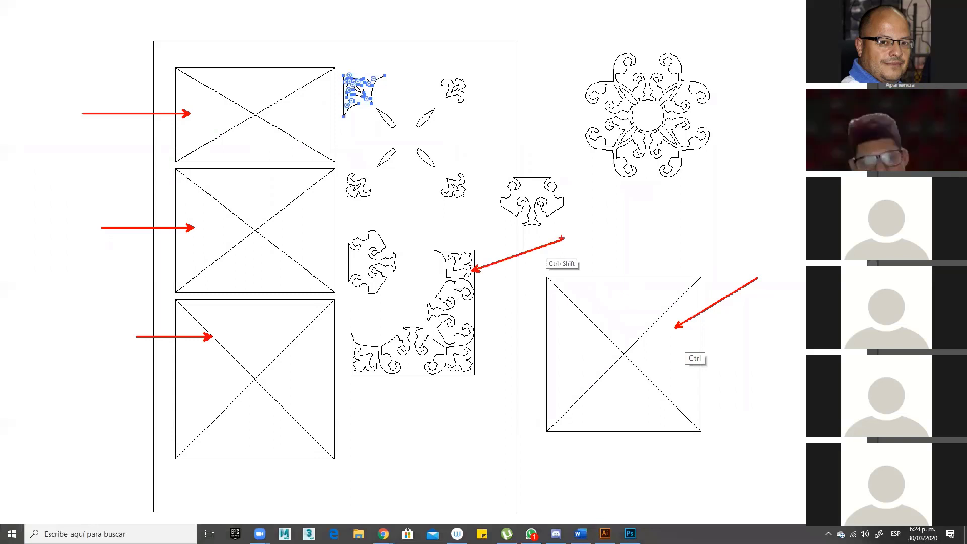
key("Escape")
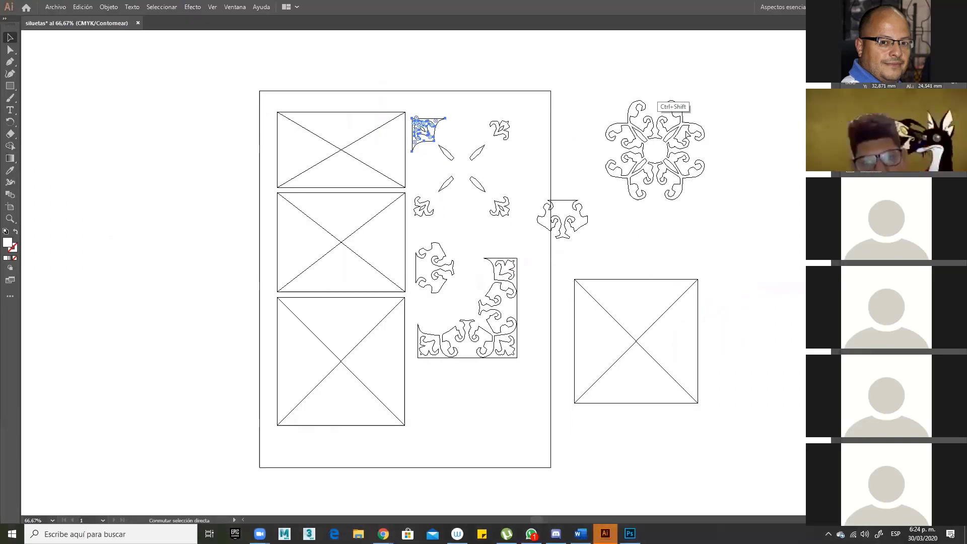
- Check the flower's outlines, return to preview view and fill the flower with white
left_click(679, 162)
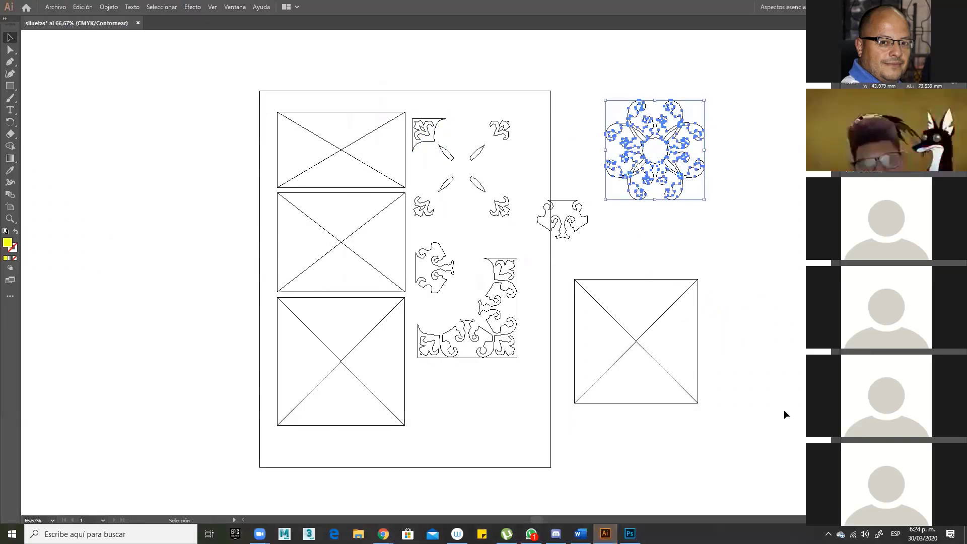
left_click(678, 313)
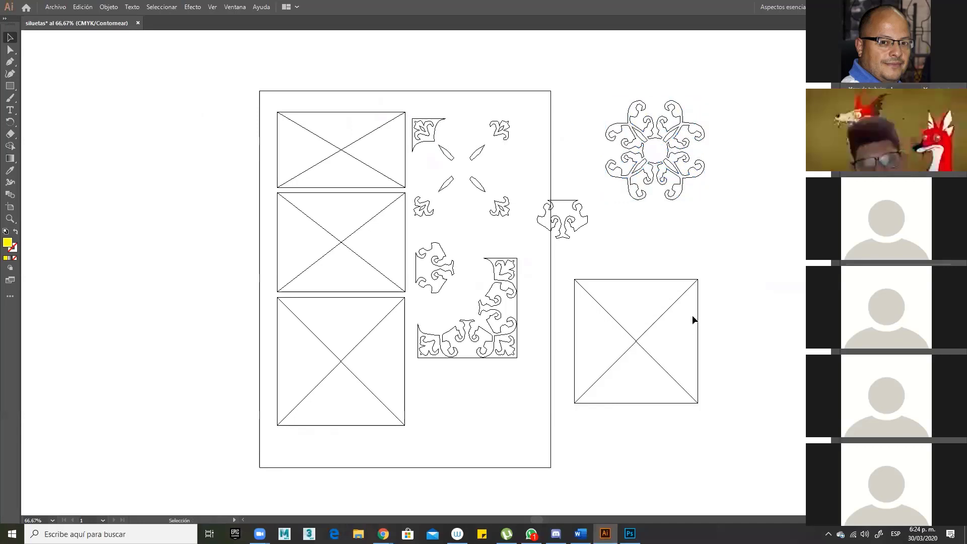
left_click(676, 177)
key("ctrl+y")
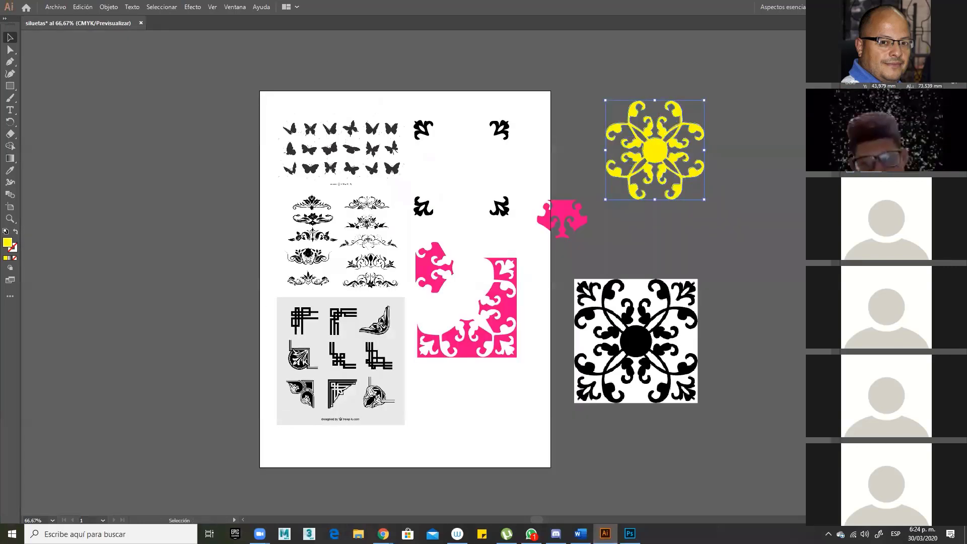
left_click(851, 139)
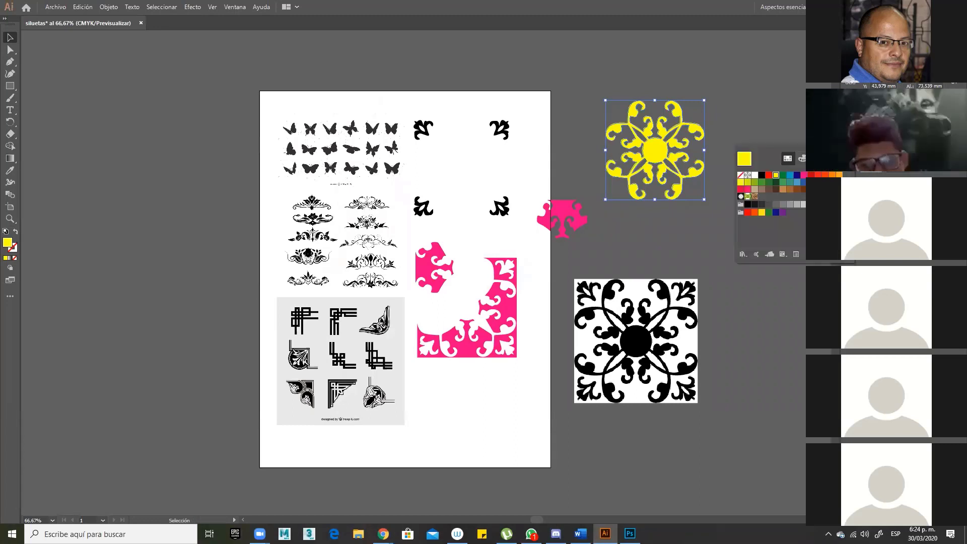
left_click(755, 175)
- Move the white flower back onto the artboard between the four corner leaves and deselect it
left_click(656, 142)
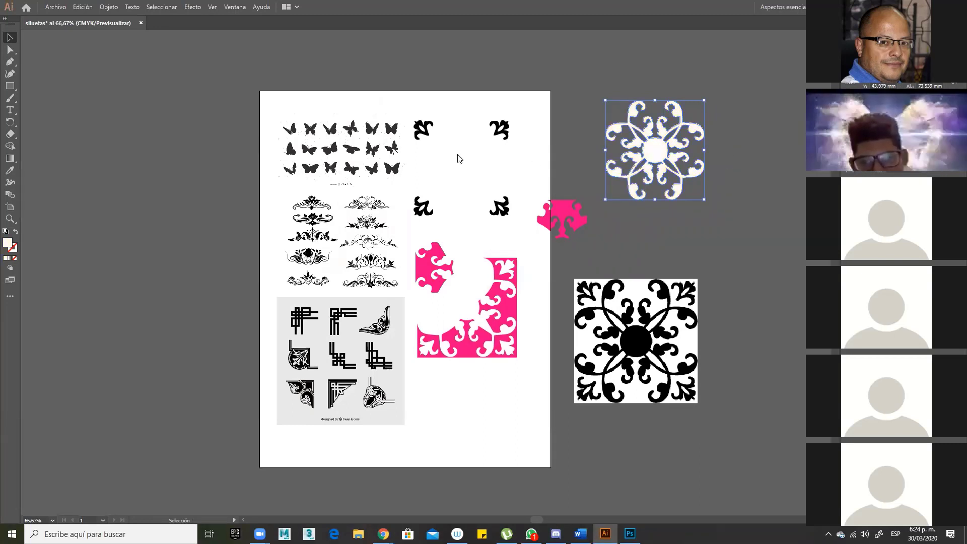
left_click_drag(646, 143, 455, 162)
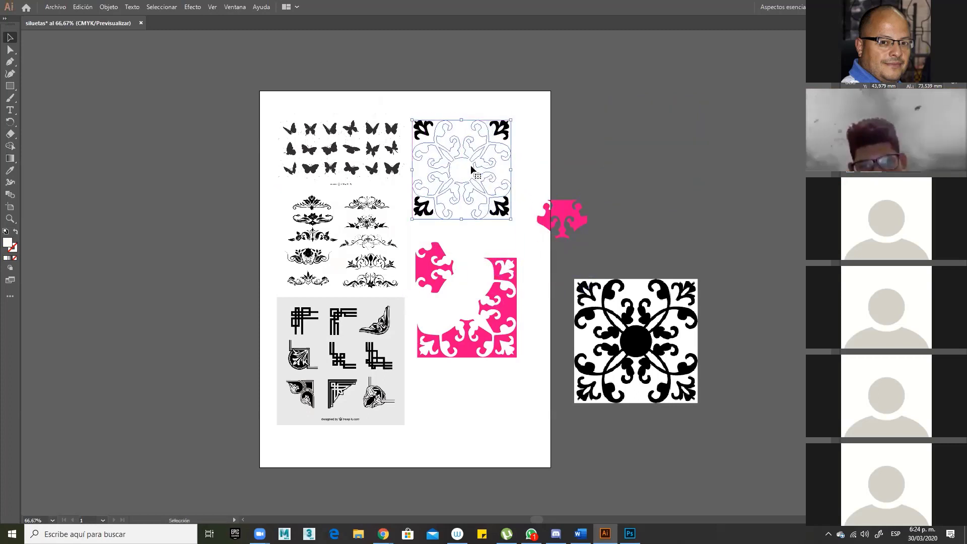
left_click(538, 100)
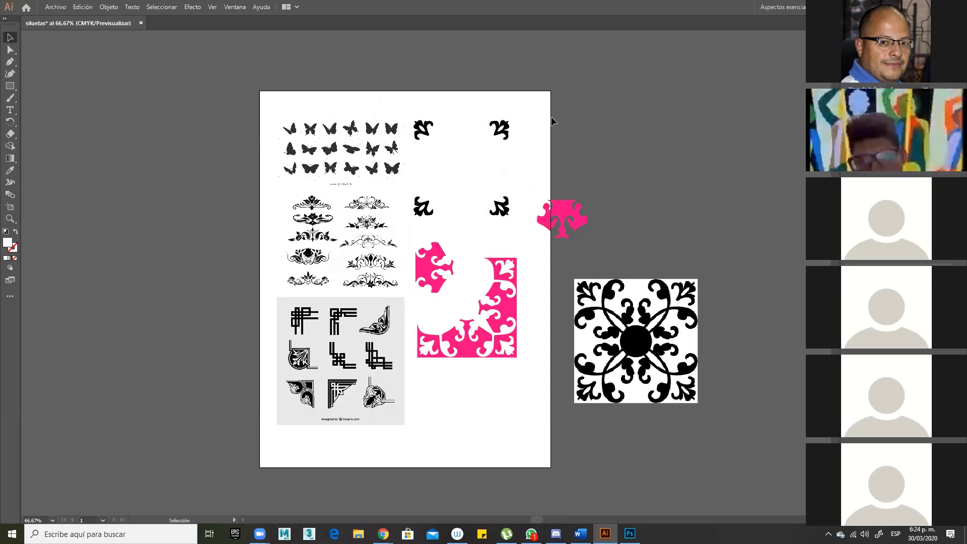
- Show the artwork in outline view and select the slender petal piece at the upper right of the ornament's central circle
key("ctrl")
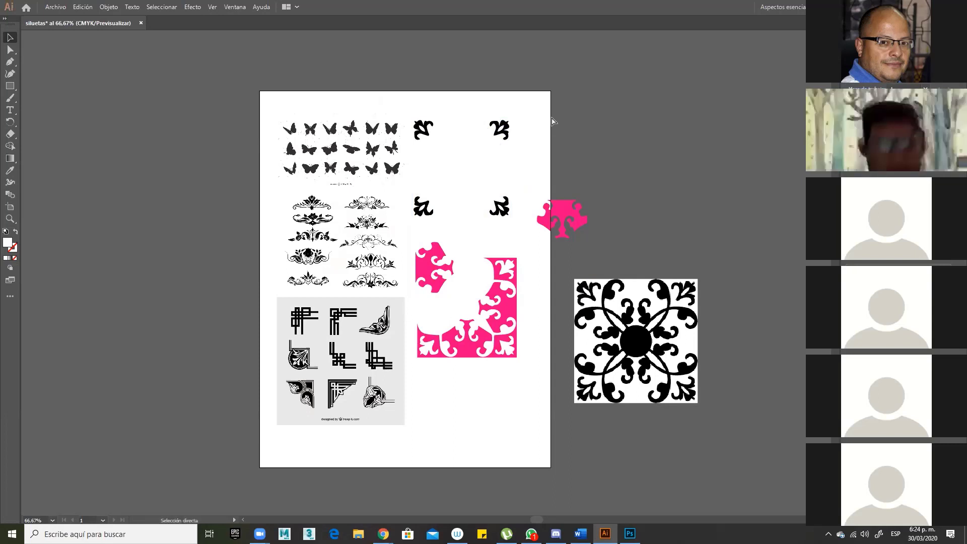
key("ctrl+y")
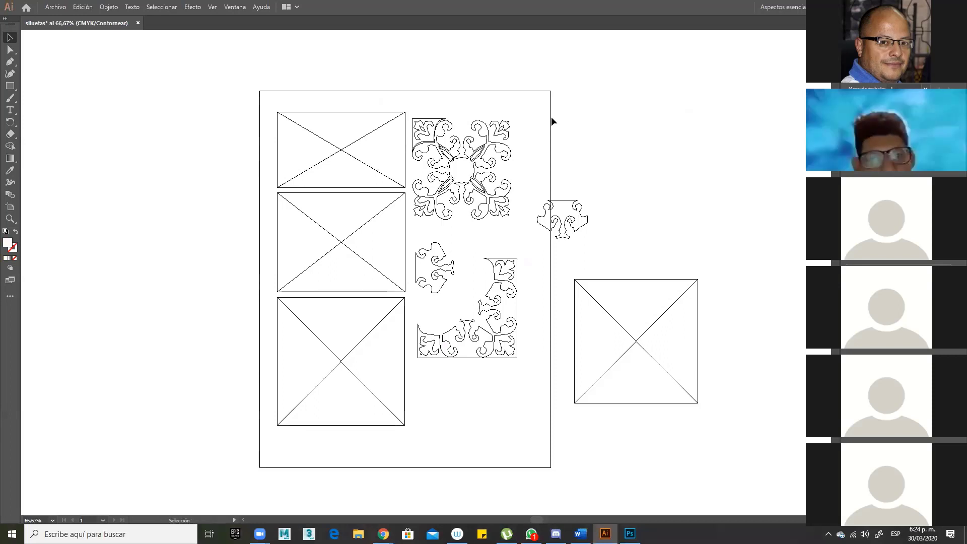
left_click(473, 156)
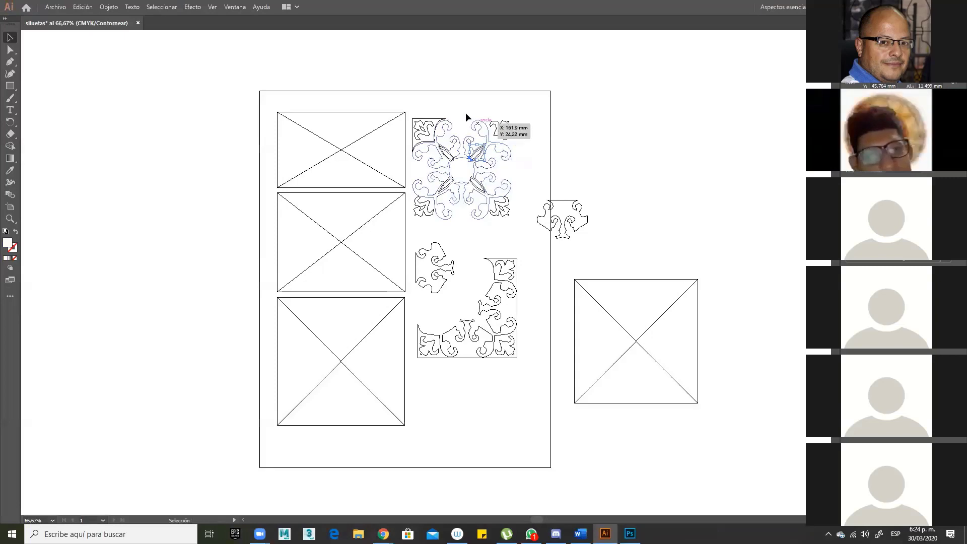
- Nudge the flower upward until its petal openings line up with the four slender pieces around the central circle
key("ctrl+space")
left_click_drag(407, 103, 534, 230)
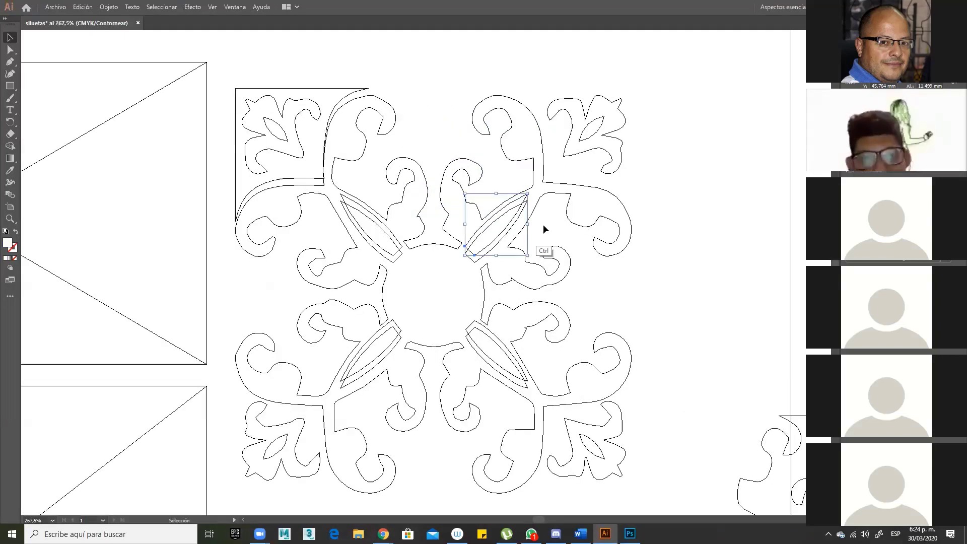
left_click(484, 288)
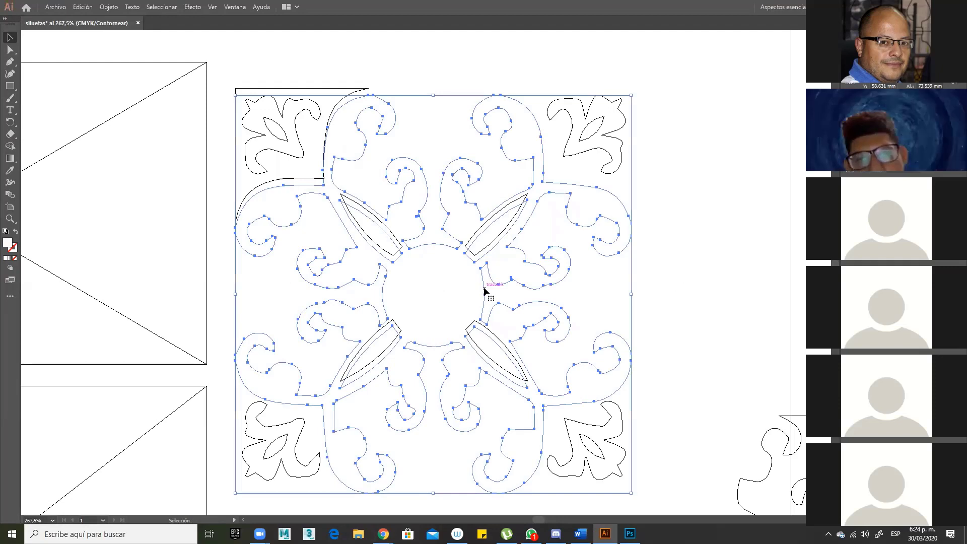
key("Right")
key("Right")
key("Right")
key("Up")
key("Up")
key("Up")
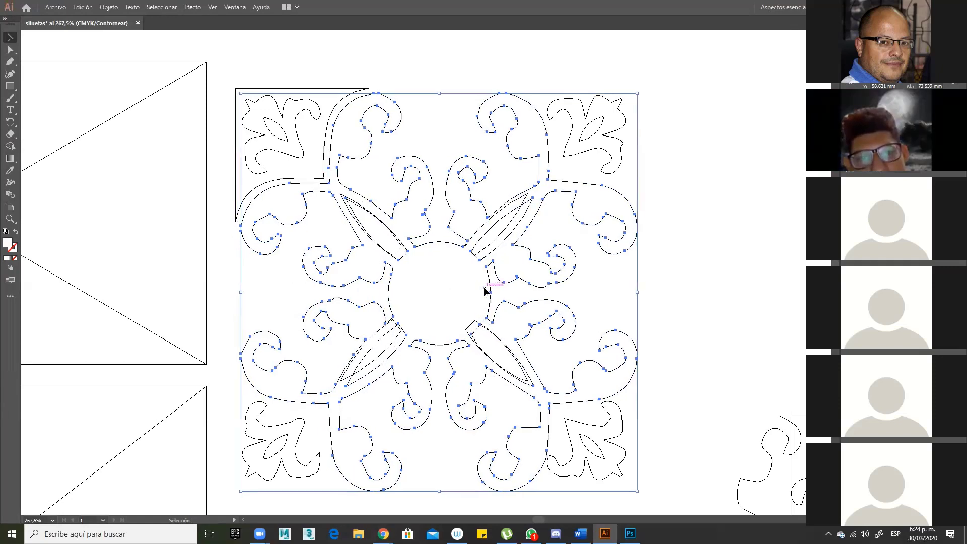
key("Left")
key("Left")
key("Up")
key("Left")
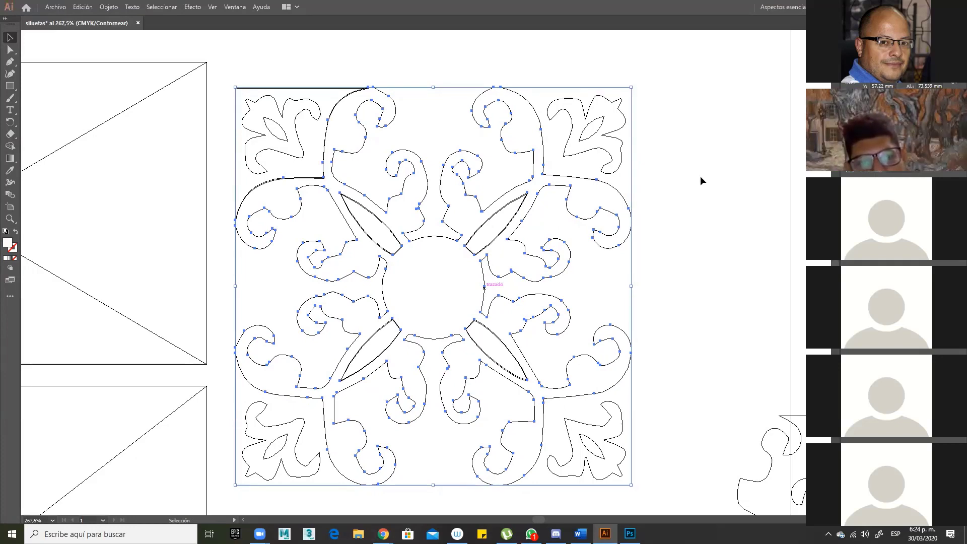
- Select the four slender petal pieces around the central circle, return to preview view and fill them with red
left_click(477, 232)
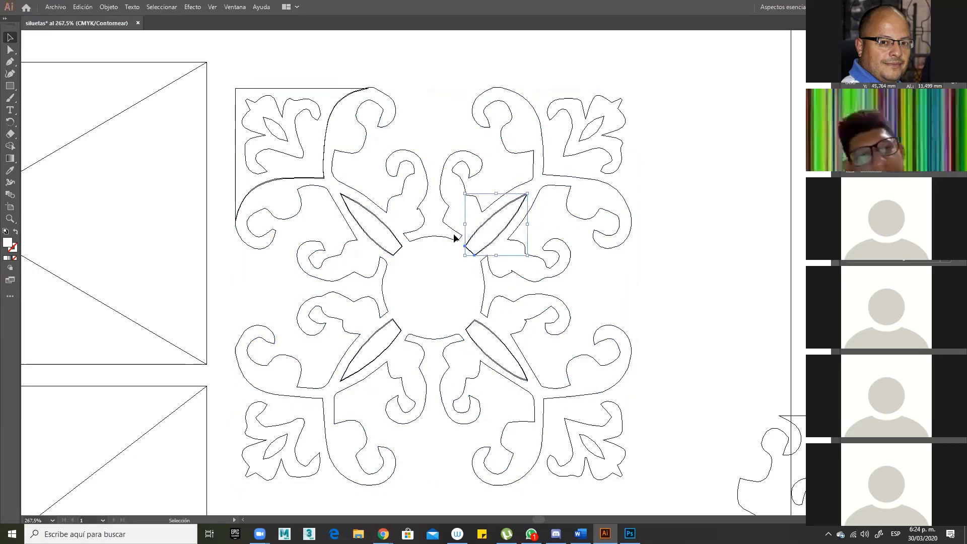
left_click(393, 235, "shift")
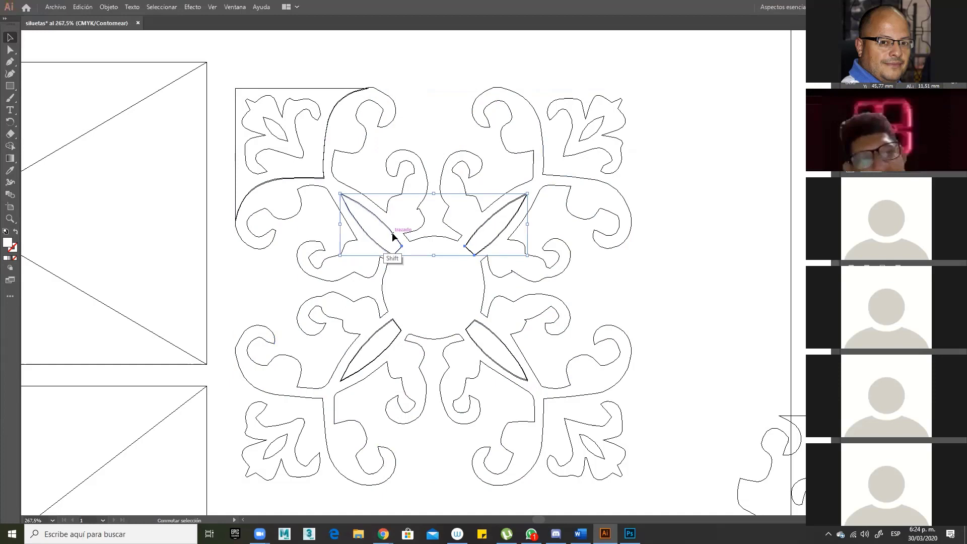
left_click(378, 330, "shift")
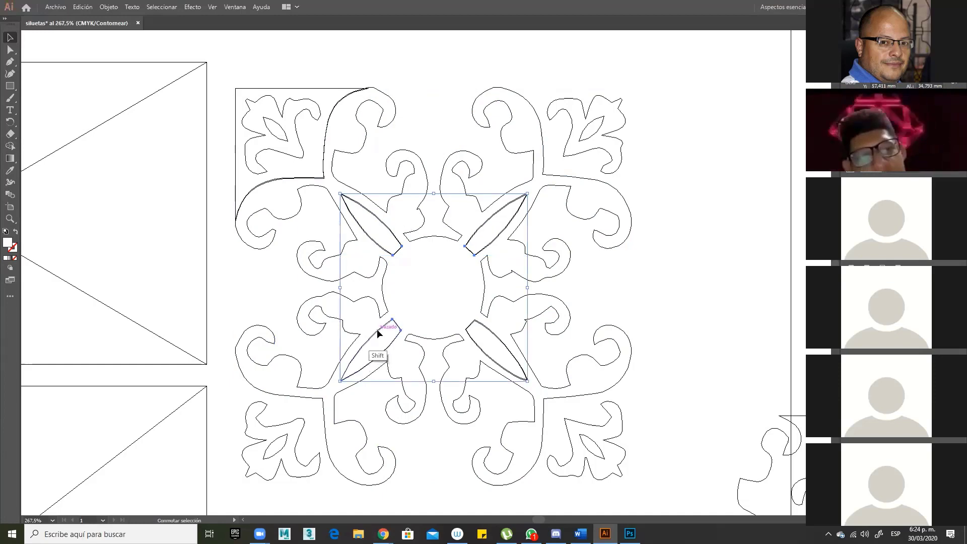
left_click(500, 339, "shift")
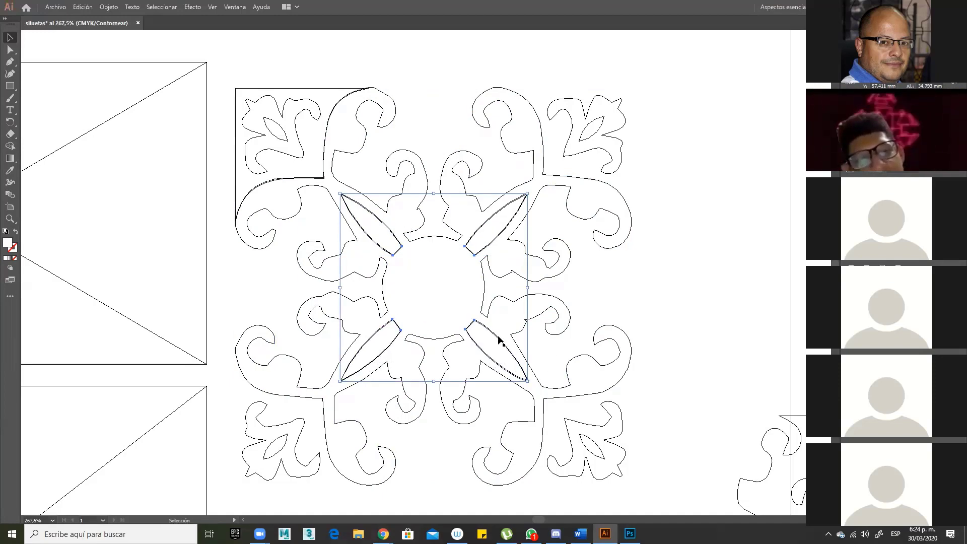
left_click(851, 137)
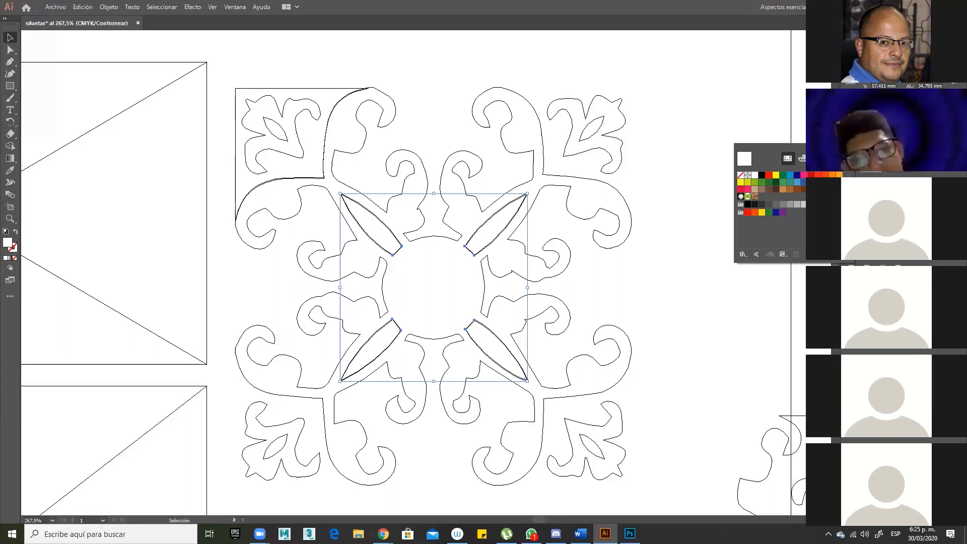
key("Escape")
key("ctrl+y")
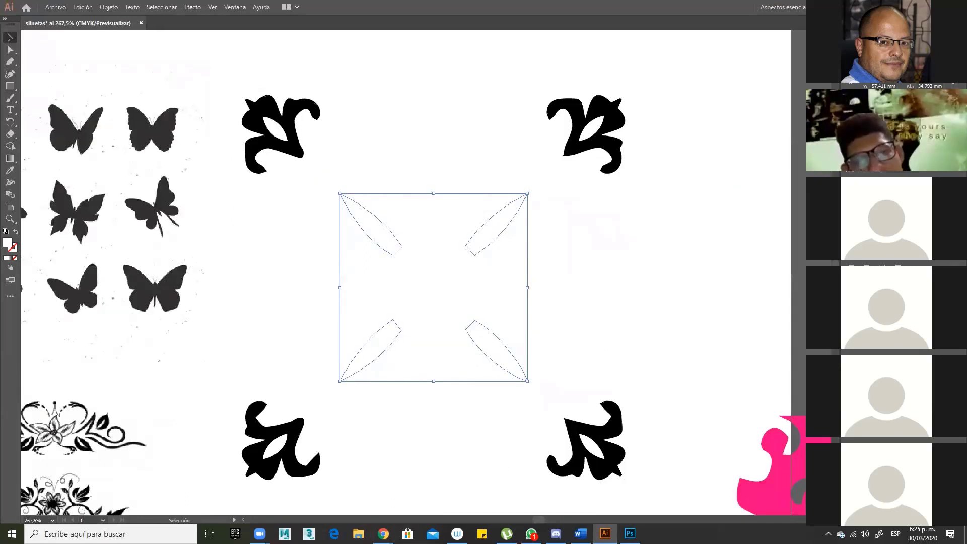
left_click(851, 136)
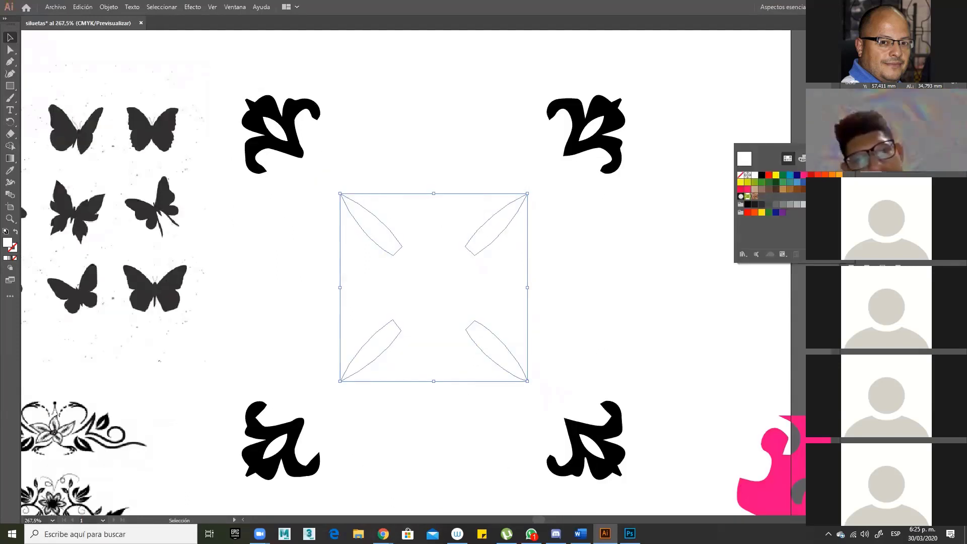
left_click(769, 175)
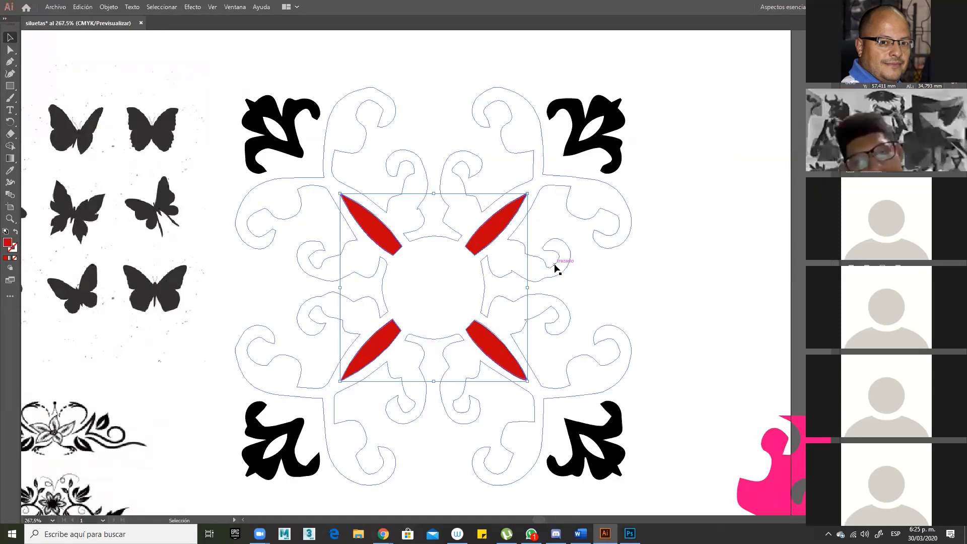
- Fill the white flower shape of the square ornament with yellow
left_click(555, 268)
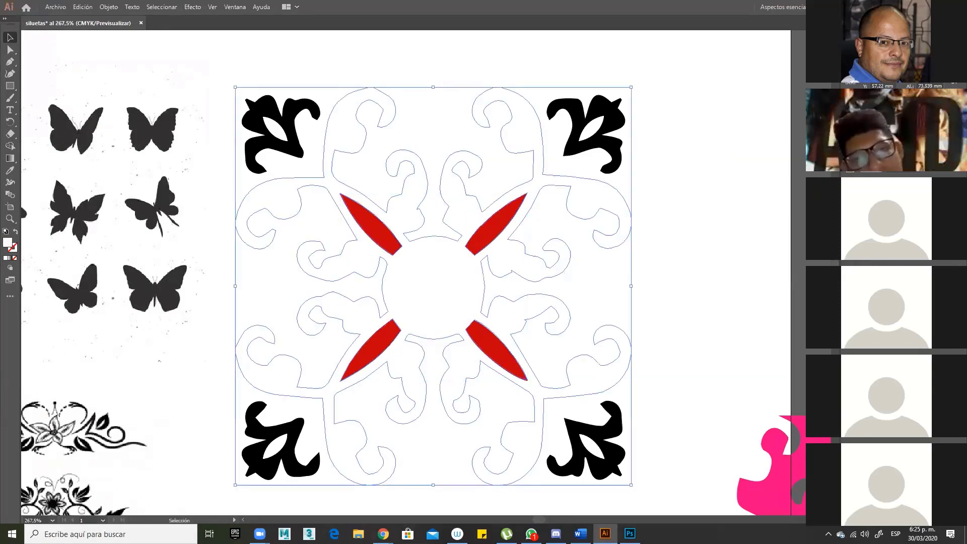
left_click(850, 136)
left_click(776, 177)
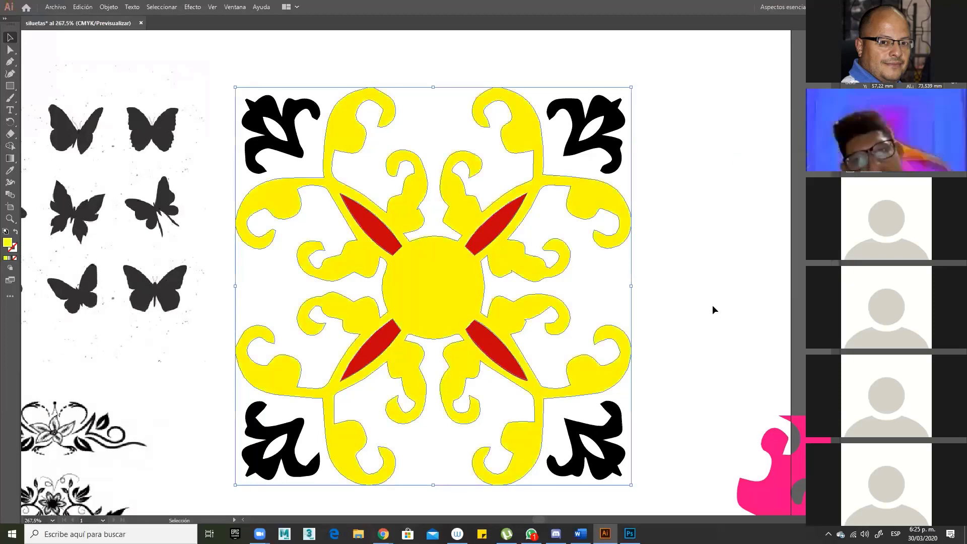
- Delete the four red petal pieces from the yellow flower and check the white background piece at its upper-left corner
key("ctrl+minus")
key("ctrl+minus")
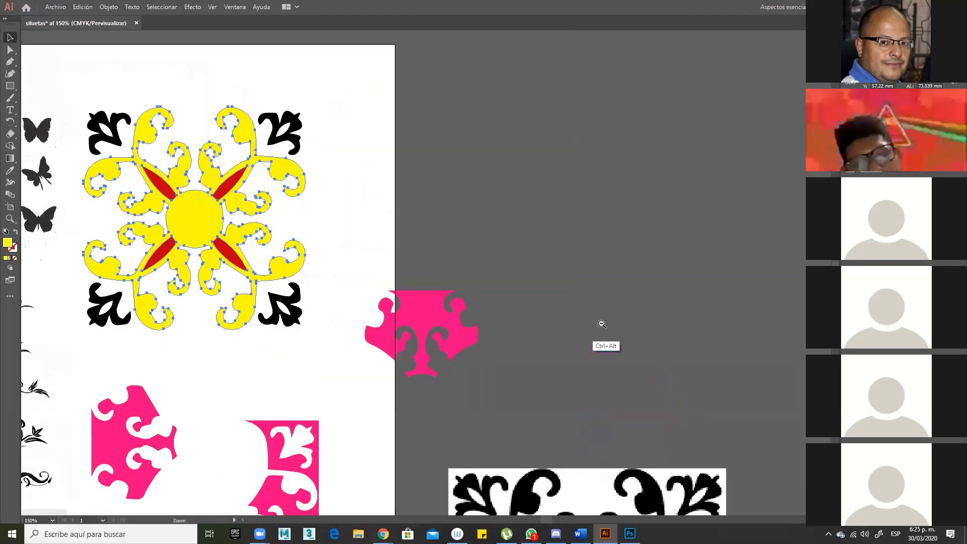
left_click_drag(504, 315, 674, 309)
left_click(487, 255)
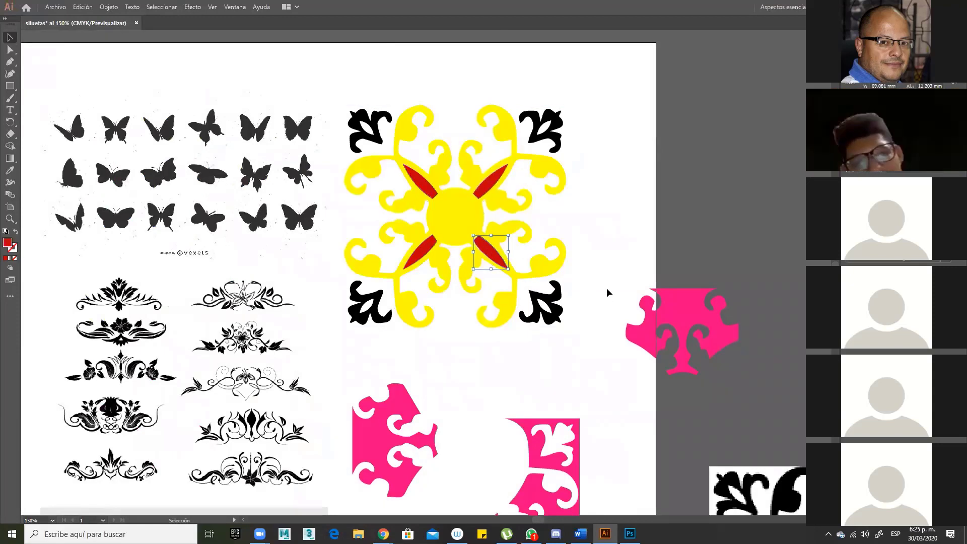
key("Delete")
left_click(491, 181)
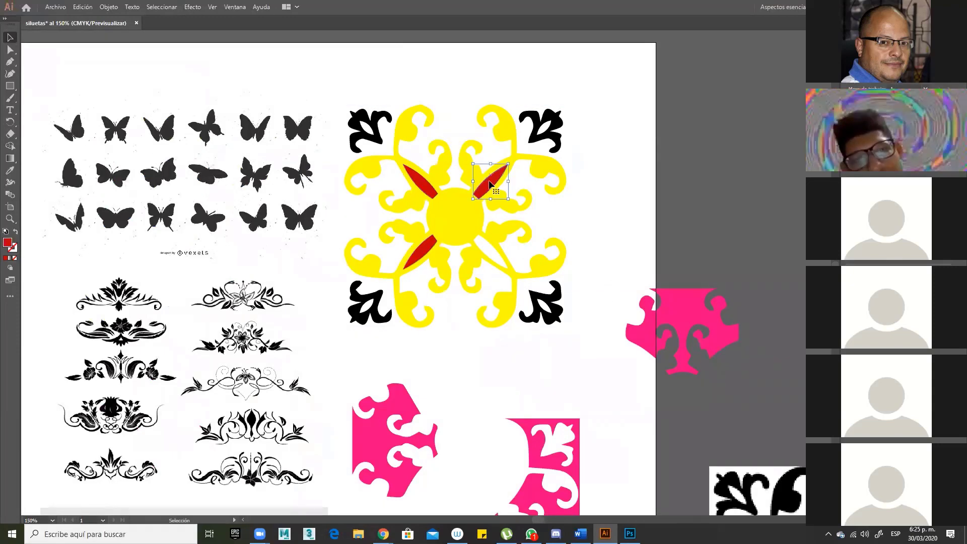
key("Delete")
left_click(421, 180)
key("Delete")
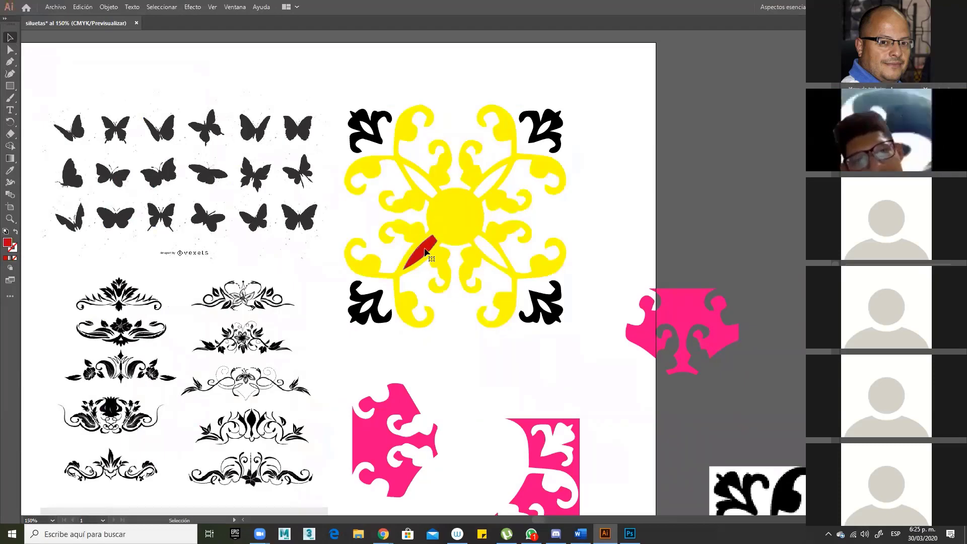
left_click(424, 248)
key("Delete")
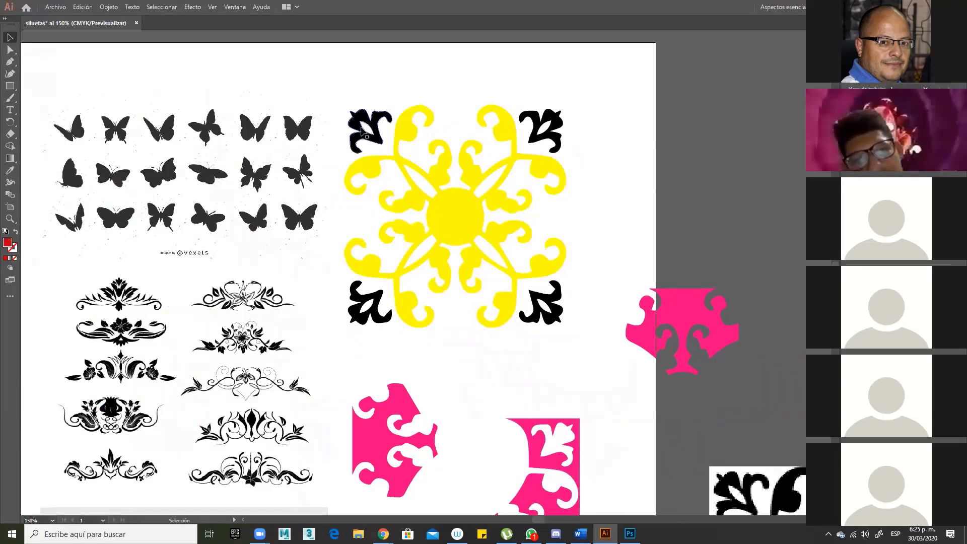
left_click(389, 138)
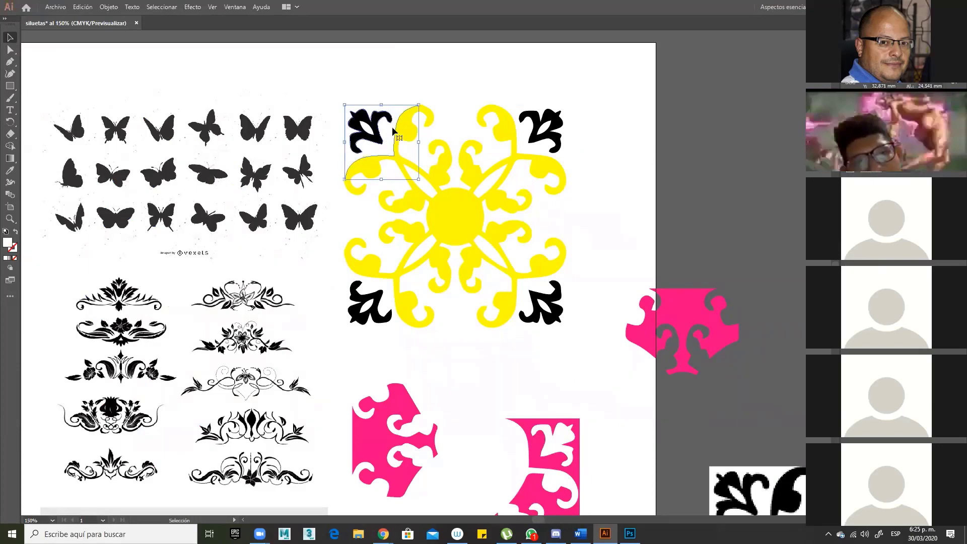
left_click(573, 137)
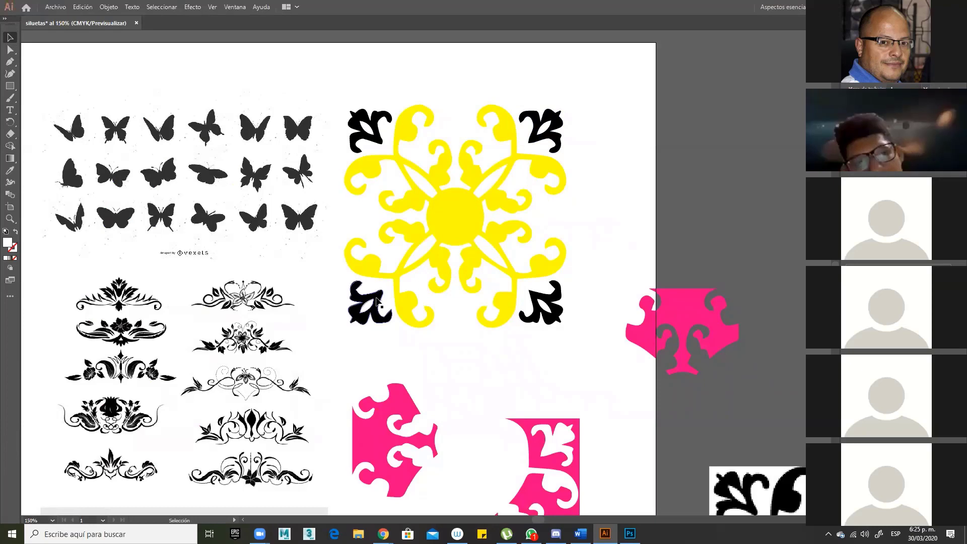
- Move the black ornament image onto the artboard below the pink frame, shrink it to about 44 mm high and place a copy beside it
scroll(478, 253, "down", 2)
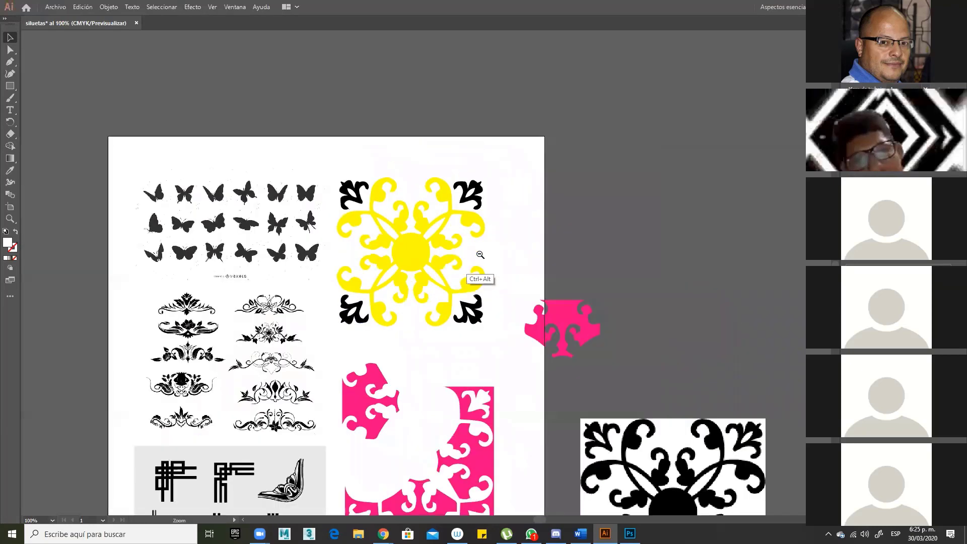
left_click_drag(499, 339, 563, 182)
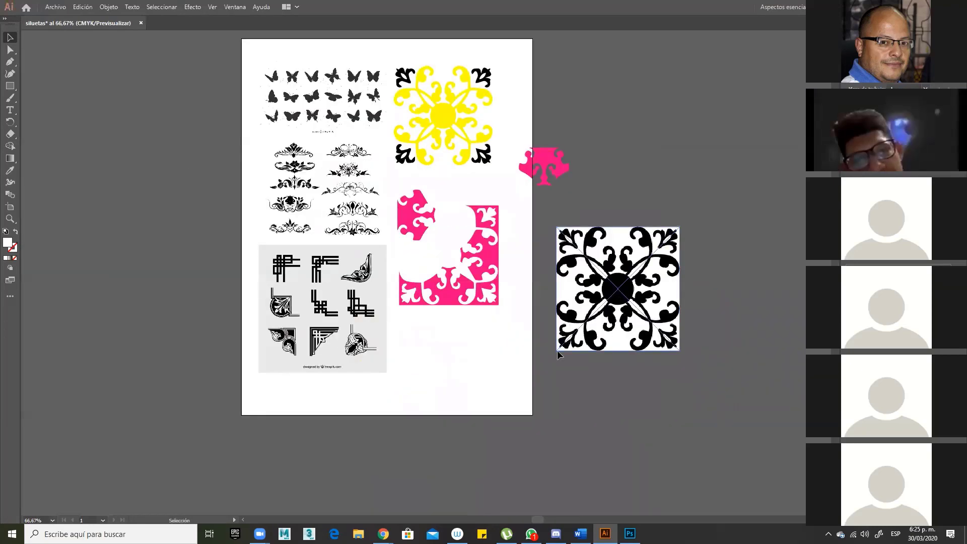
left_click_drag(623, 288, 444, 365)
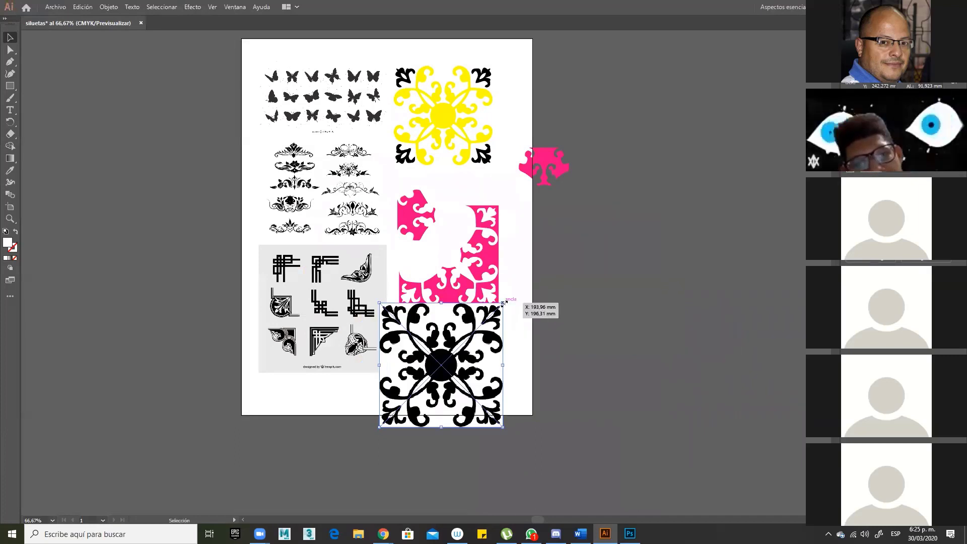
mouse_move(503, 303)
left_mouse_down()
mouse_move(432, 402)
mouse_move(423, 346)
mouse_move(453, 383)
mouse_move(493, 380)
mouse_move(493, 343)
mouse_move(493, 366)
left_mouse_up()
mouse_move(386, 293)
left_mouse_down()
mouse_move(505, 369)
mouse_move(550, 376)
mouse_move(540, 404)
left_mouse_up()
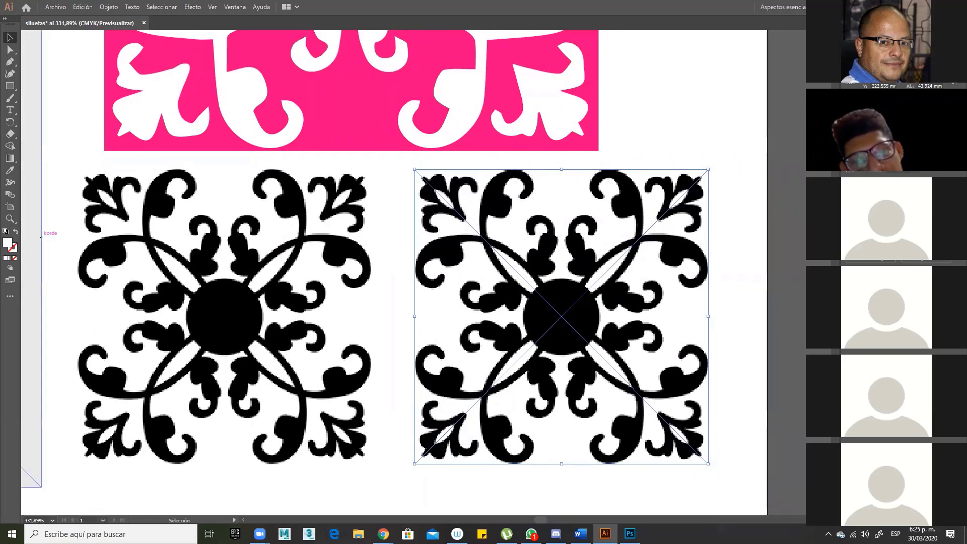
- Examine the selected copy of the ornament image and its linked-image options up close
key("f")
key("f")
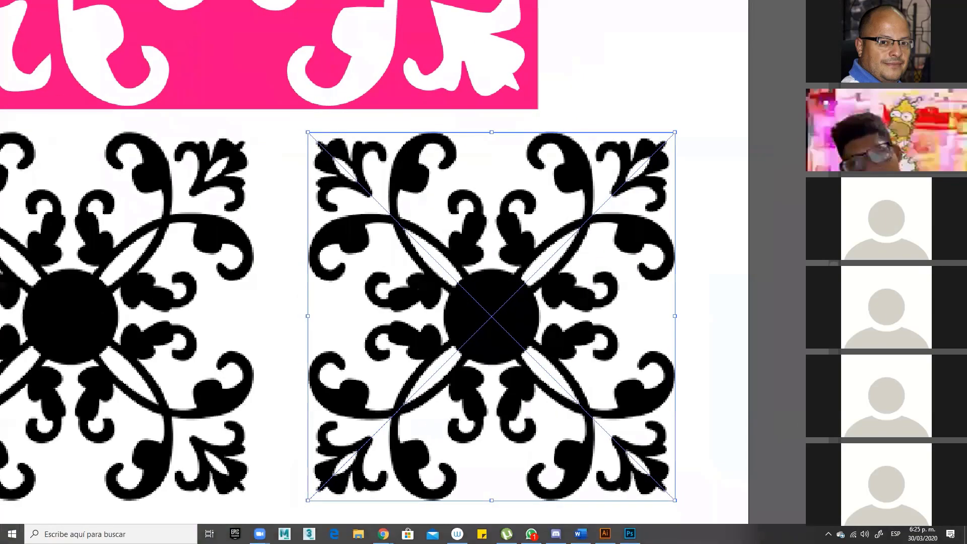
key("super+plus")
key("super+plus")
key("ctrl+minus")
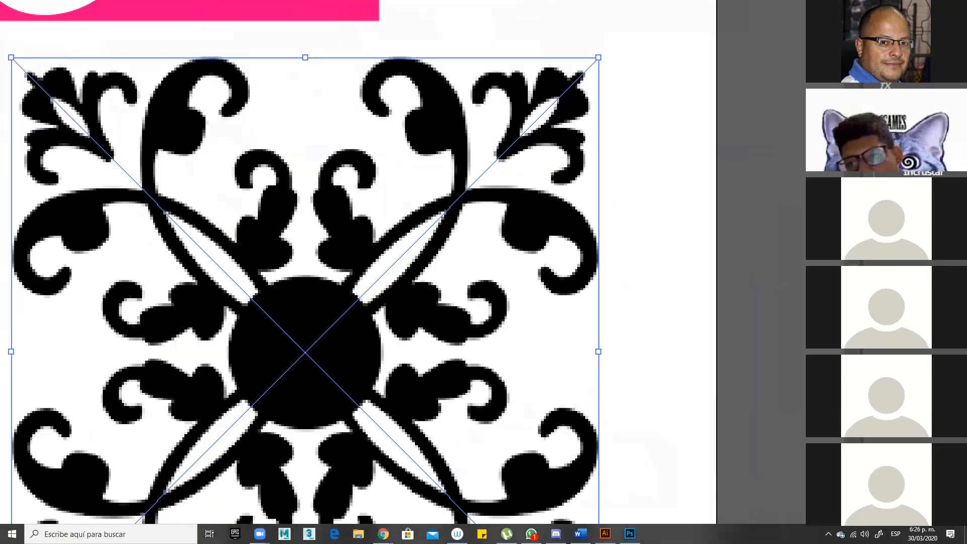
key("ctrl+plus")
key("super+minus")
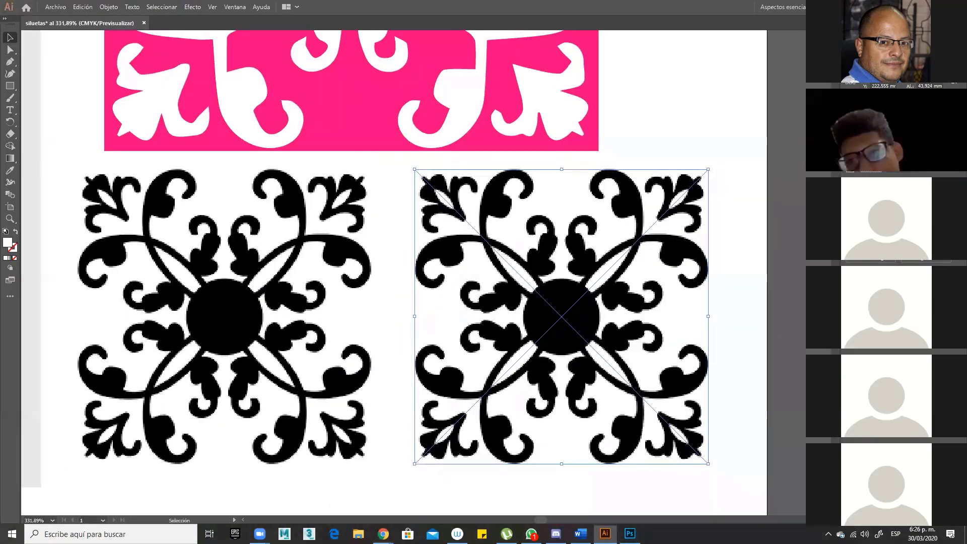
- Point out the Calco de imagen option and trace the selected ornament copy with the [Por defecto] preset
key("super+plus")
key("ctrl+plus")
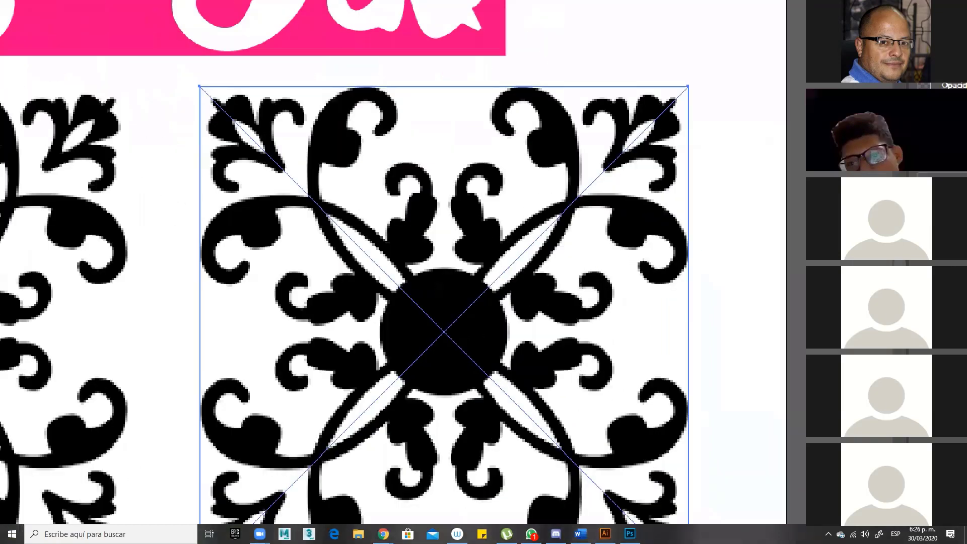
key("super+plus")
key("super+plus")
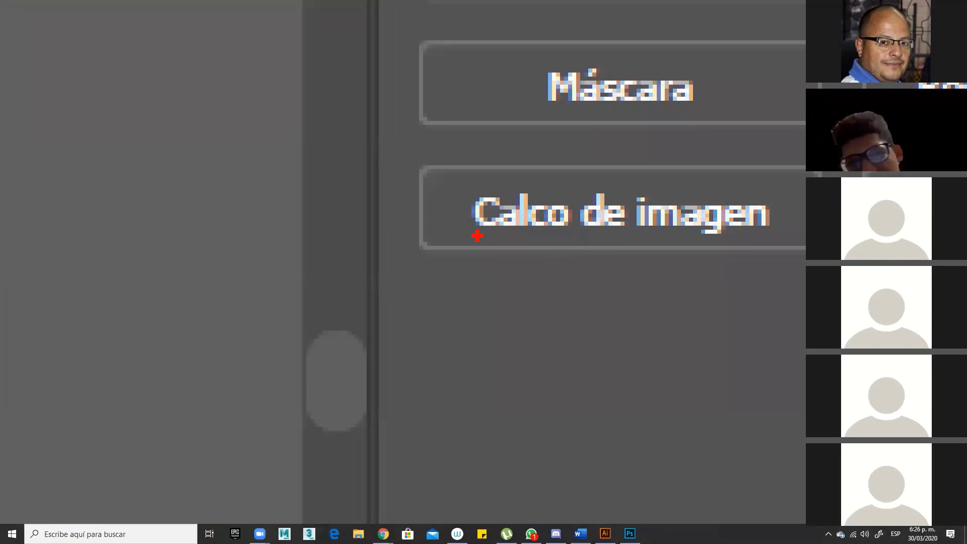
left_click(470, 237)
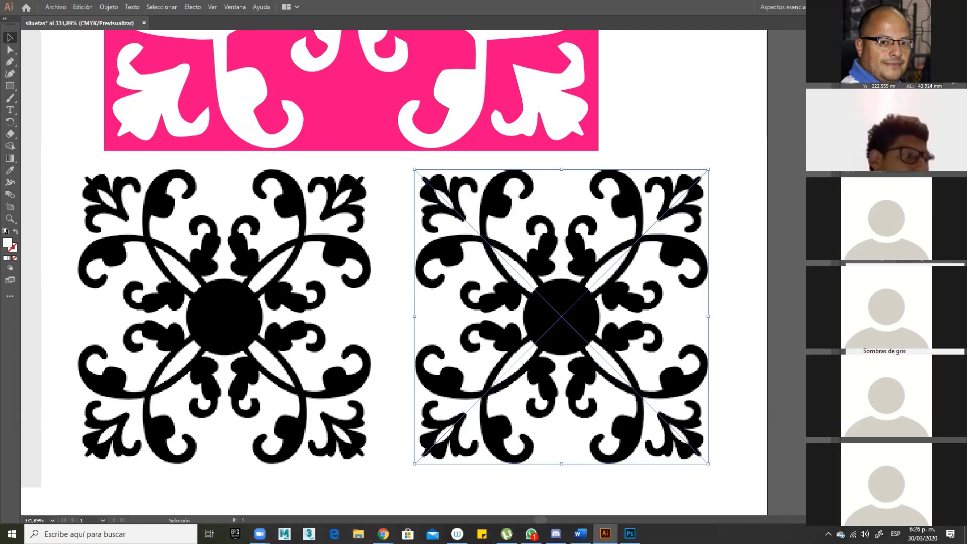
left_click(885, 387)
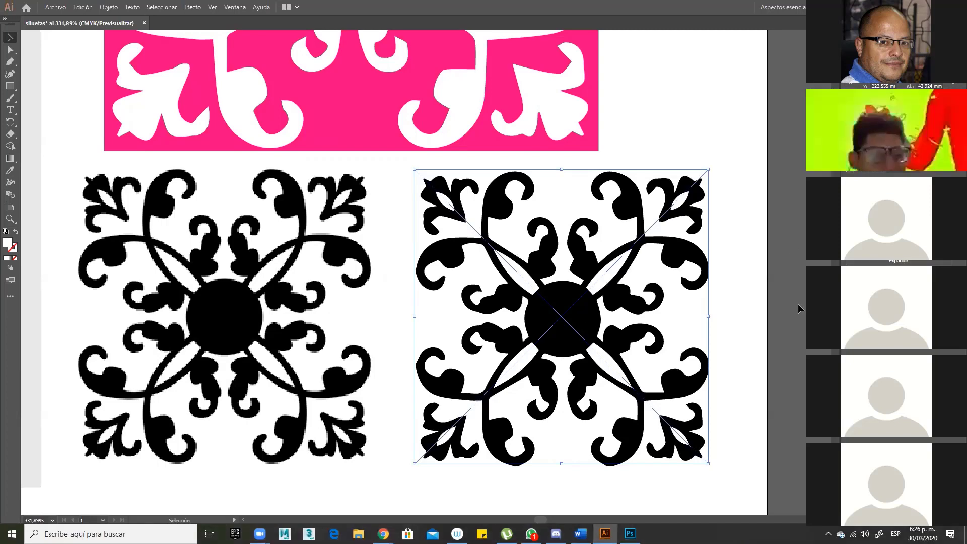
- Examine the traced copy beside the original image and locate the Expandir command without applying it
key("a")
key("ctrl+1")
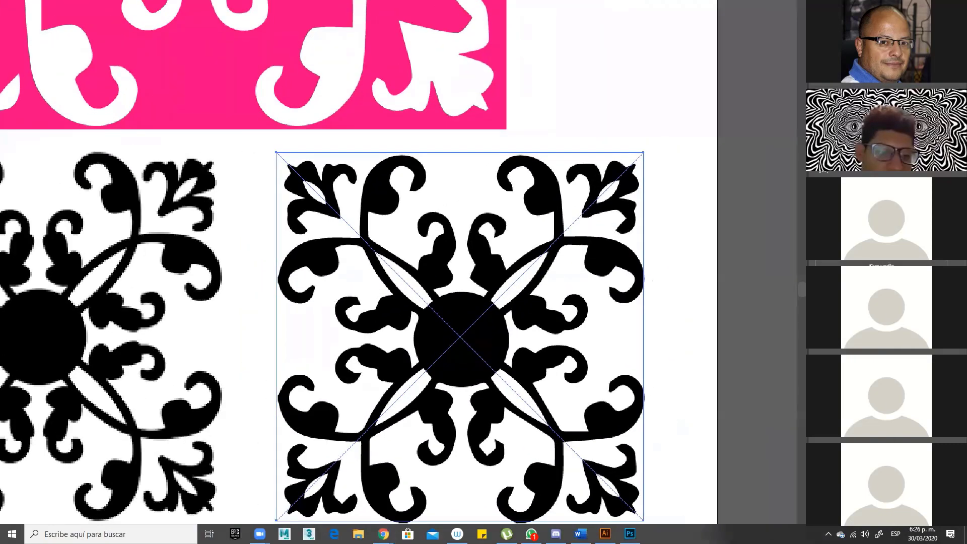
scroll(754, 264, "up", 5)
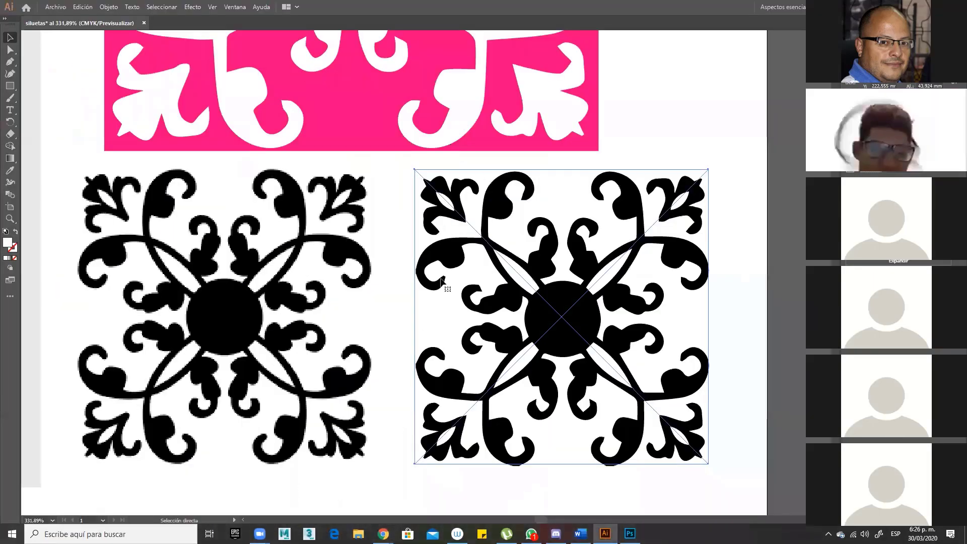
left_click(105, 8)
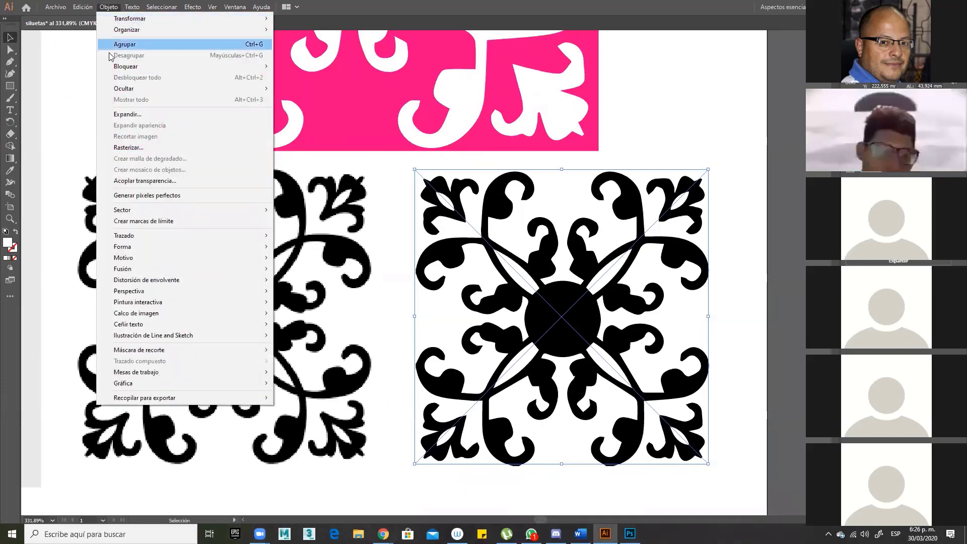
left_click(149, 114)
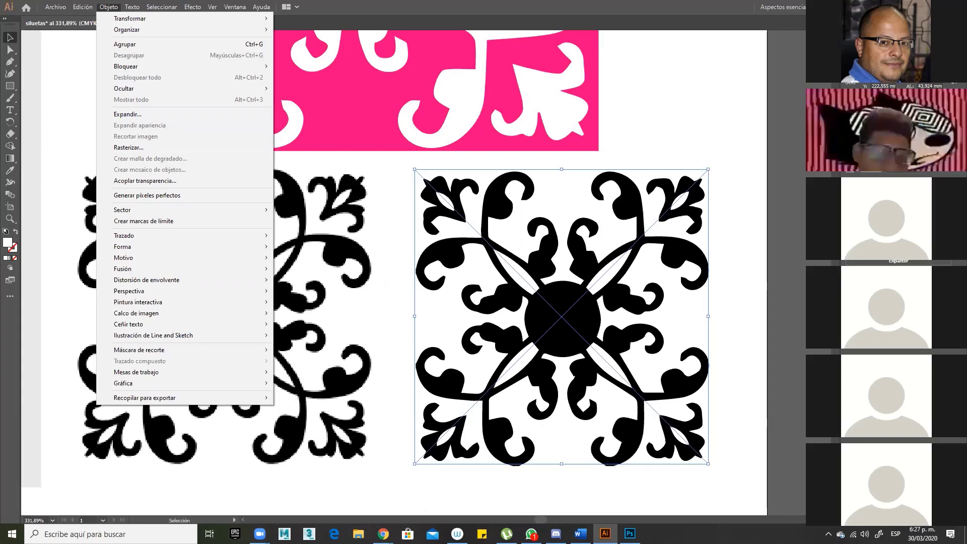
key("Escape")
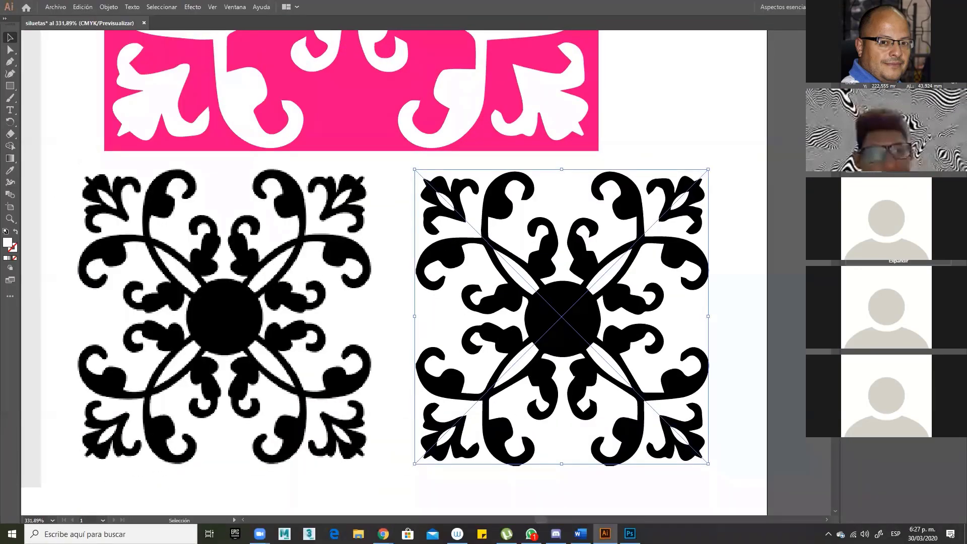
- Examine the available Calco de imagen presets, pointing out the photo options and the three-colour option
left_click(870, 177)
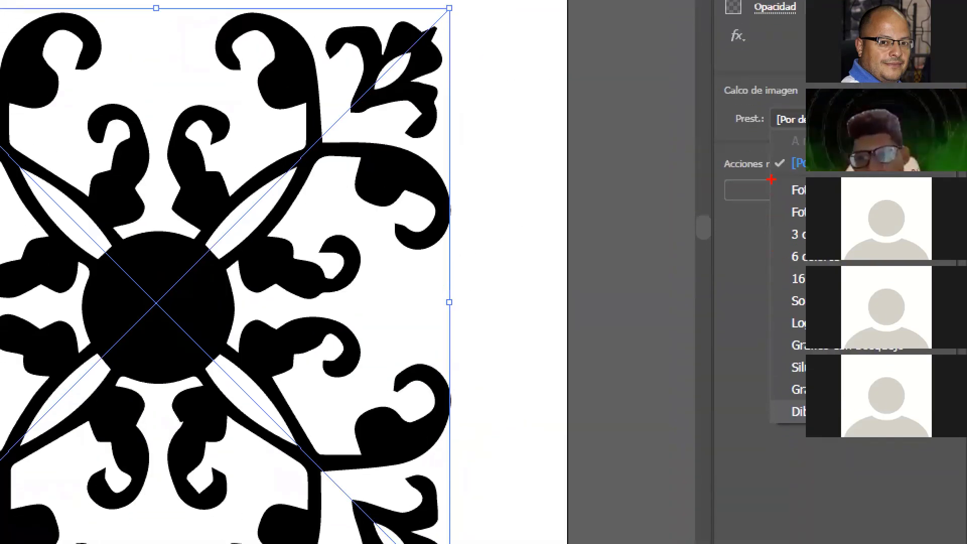
left_click_drag(781, 190, 645, 190)
left_click_drag(777, 214, 653, 213)
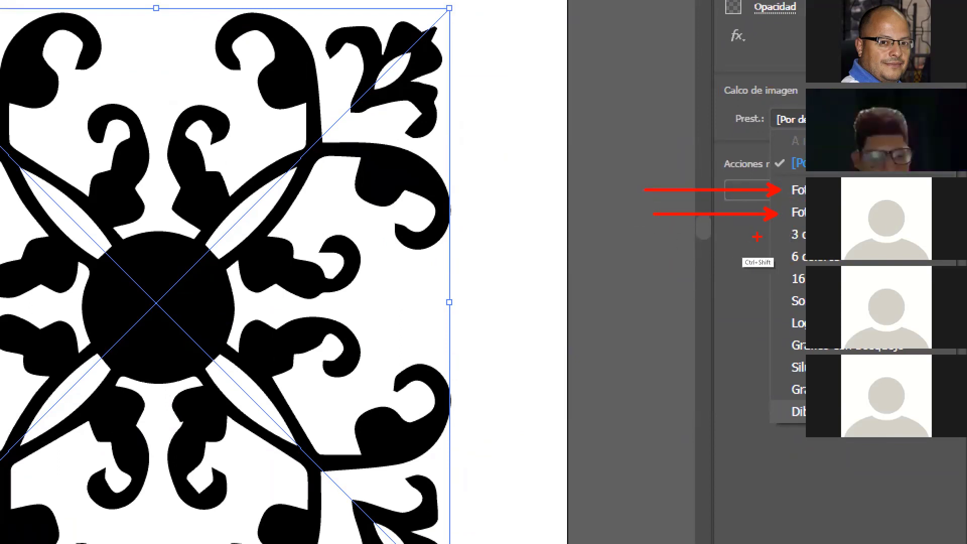
left_click_drag(770, 234, 646, 244)
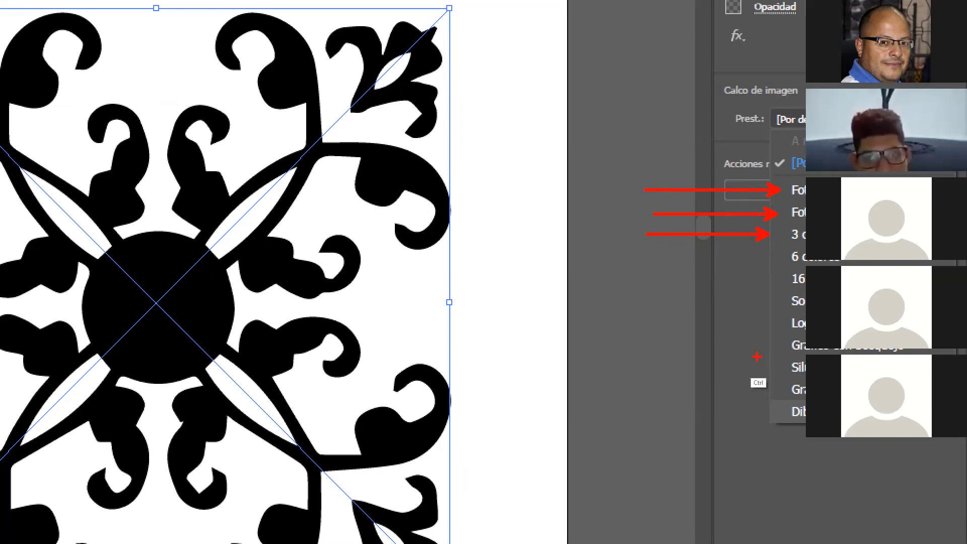
mouse_move(740, 352)
left_mouse_down()
mouse_move(766, 385)
mouse_move(922, 427)
left_mouse_up()
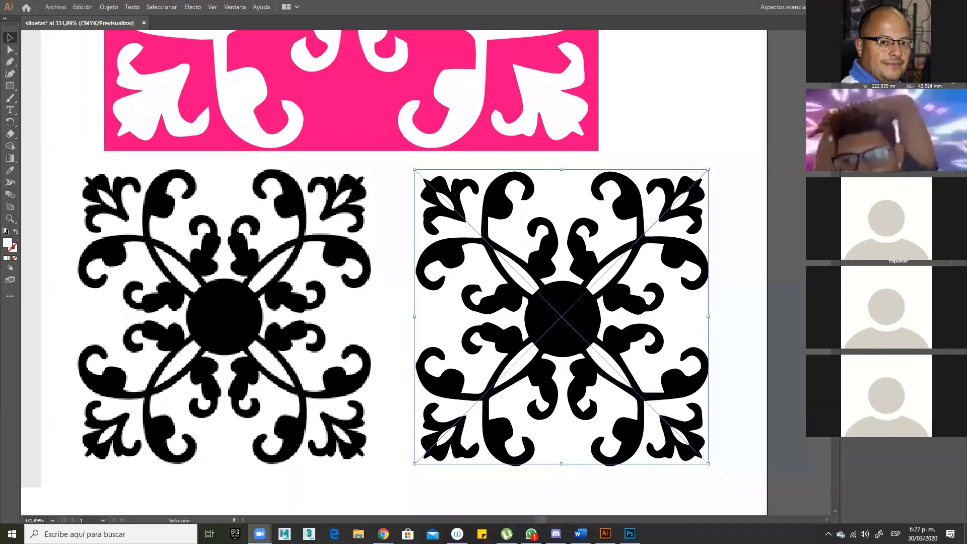
- Expand the traced ornament into vector shapes and ungroup the result
left_click(899, 262)
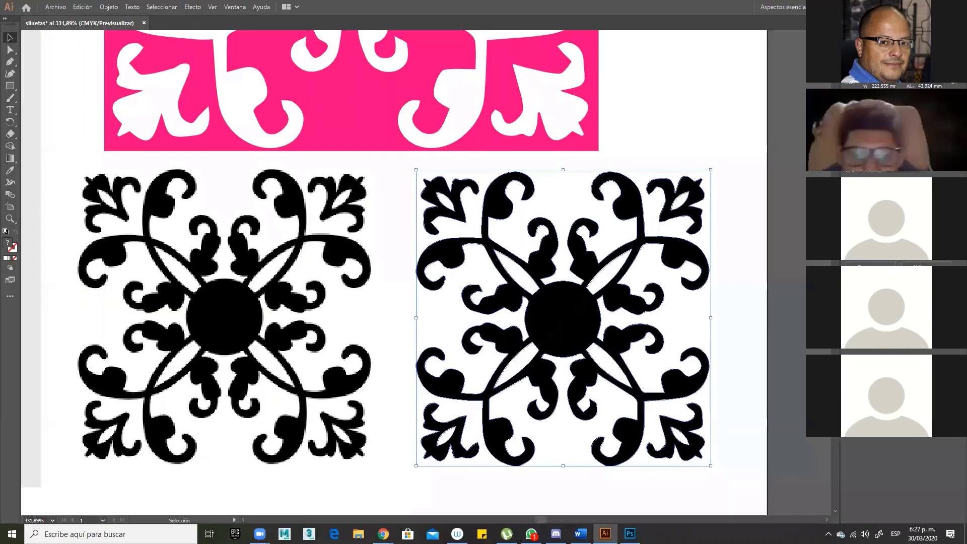
left_click(671, 140)
left_click(552, 324)
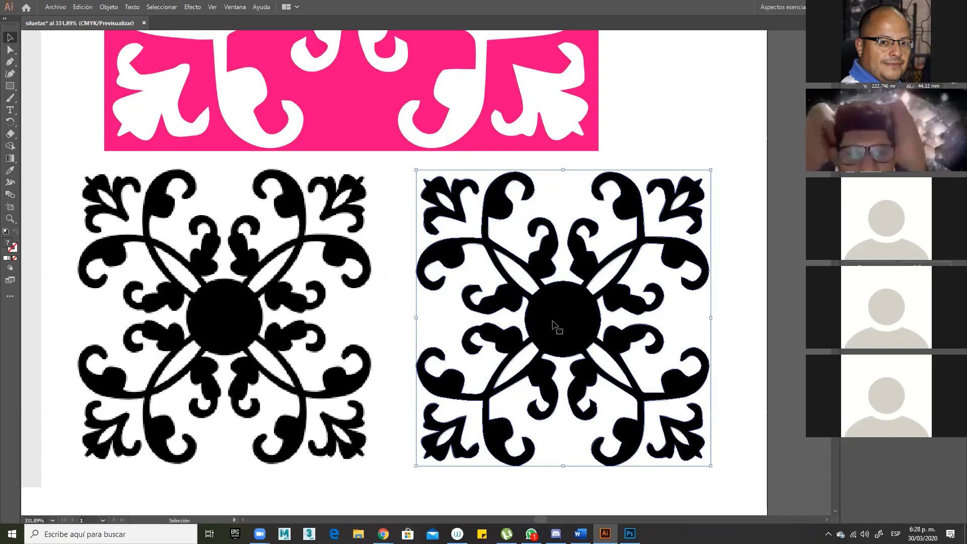
right_click(553, 325)
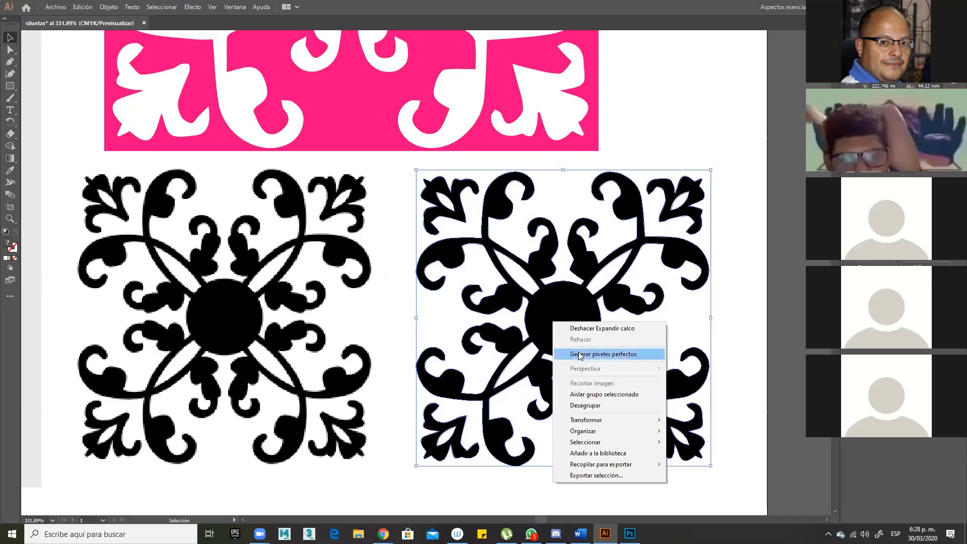
left_click(586, 406)
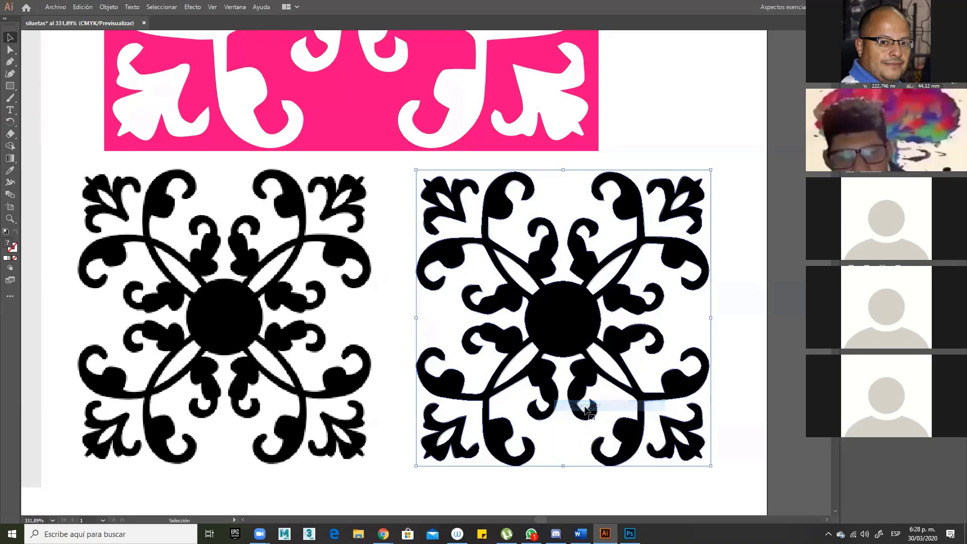
- Check which commands are offered for the ungrouped white background and for the black ornament shape
left_click(679, 338)
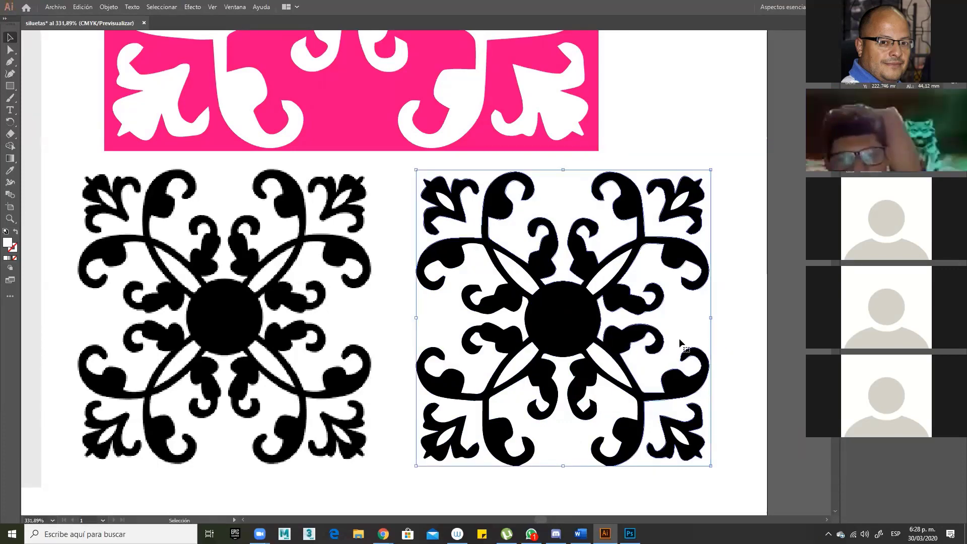
right_click(679, 338)
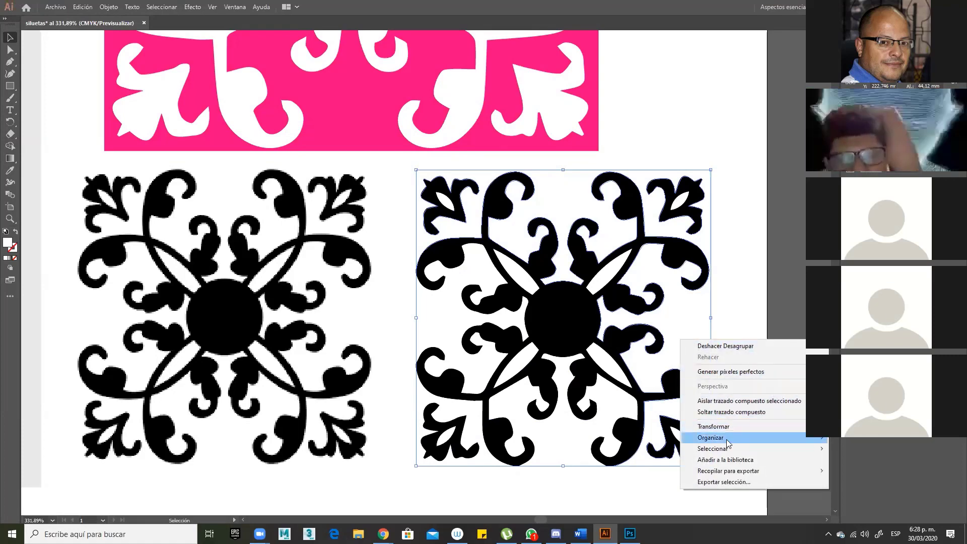
left_click(590, 325)
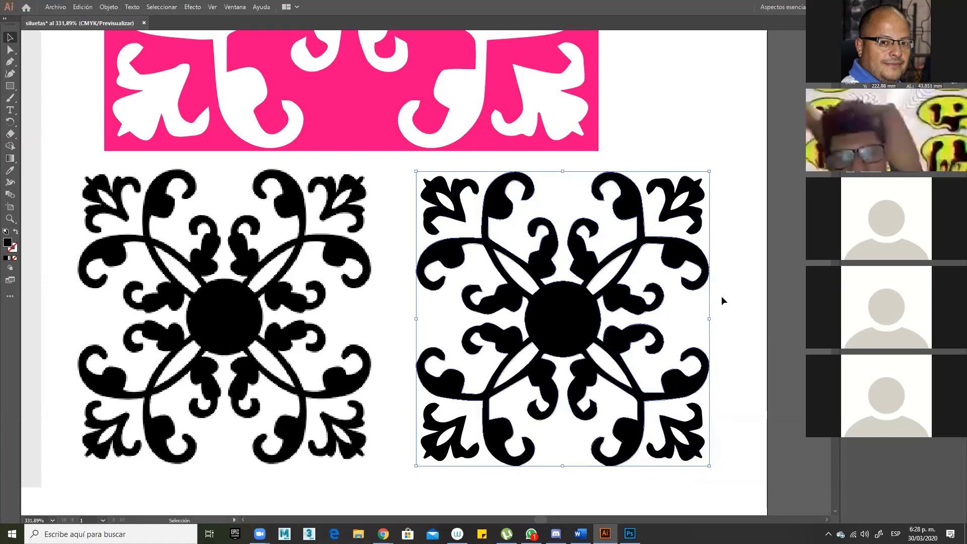
left_click(741, 301)
left_click(577, 325)
right_click(577, 326)
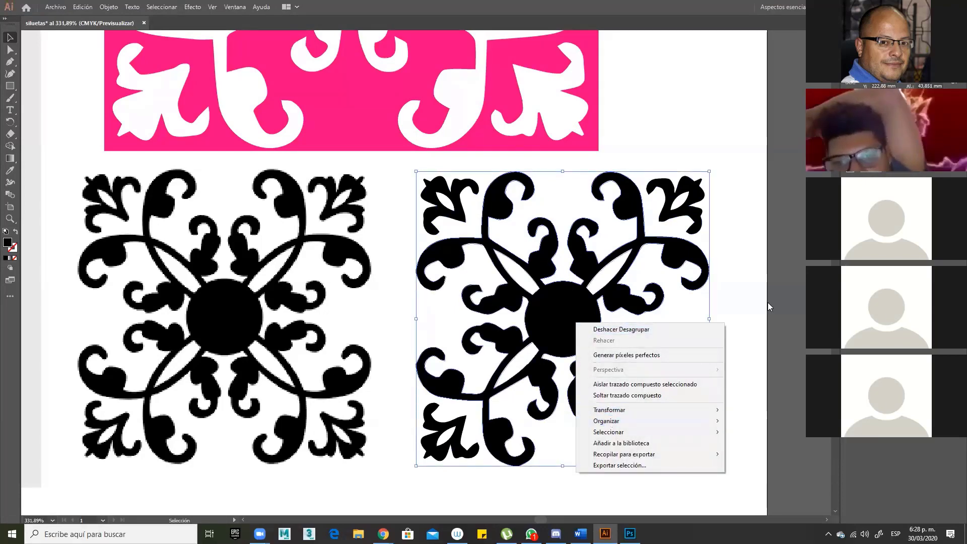
left_click(752, 302)
- Try moving the black ornament shape in and out of isolation mode, undoing each trial move
double_click(558, 328)
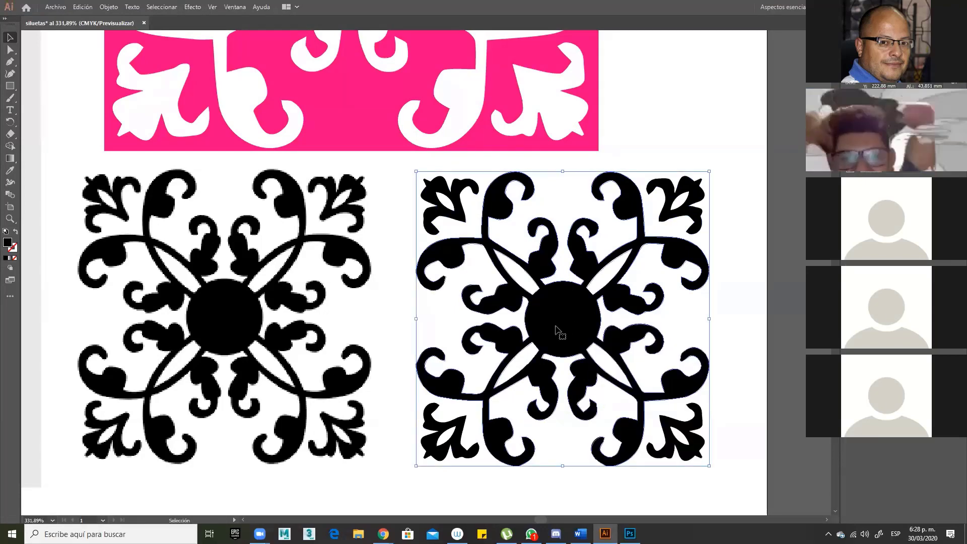
left_click_drag(552, 327, 625, 312)
key("ctrl+z")
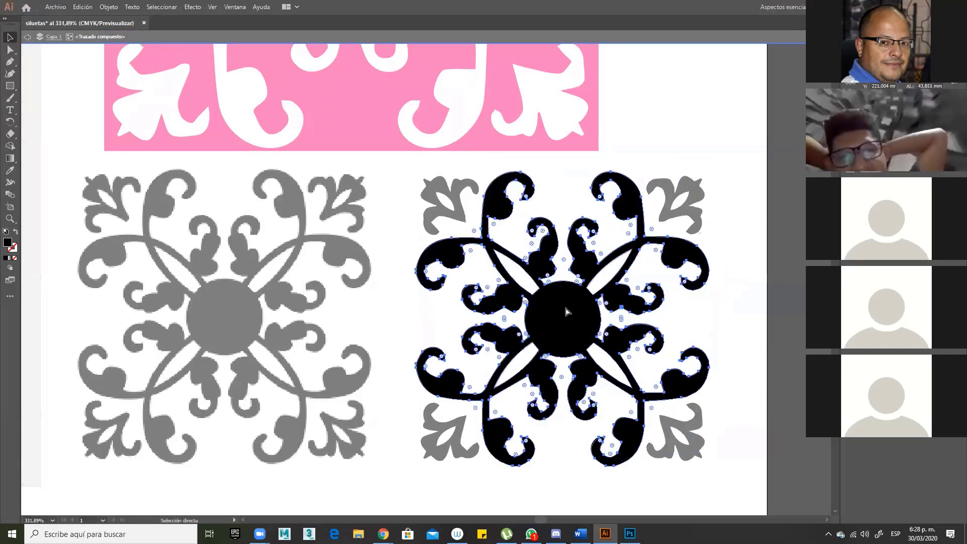
left_click(27, 36)
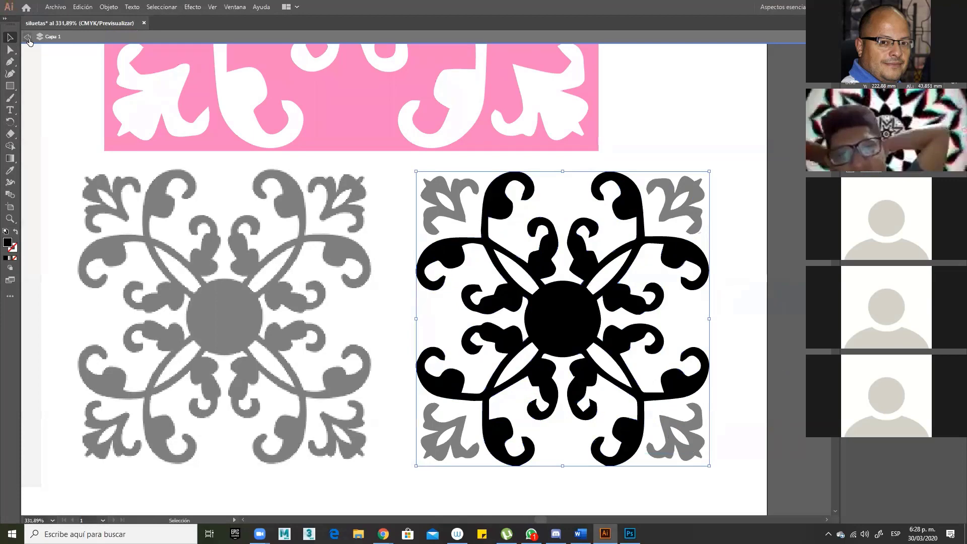
left_click(702, 174)
left_click_drag(593, 292, 692, 240)
key("ctrl+z")
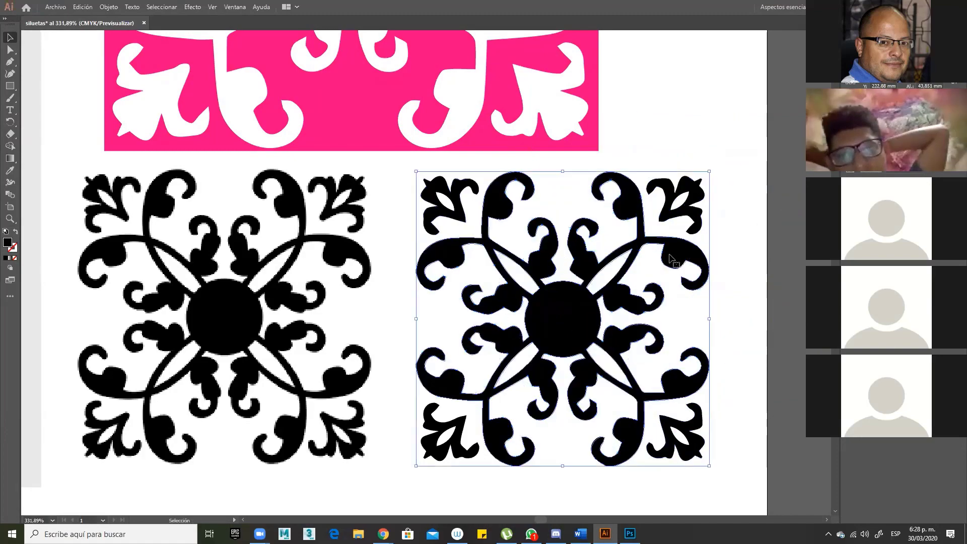
- Move the black ornament shape aside, select all the white background pieces it leaves and pick red as their fill
left_click(598, 286, "ctrl+alt")
left_click_drag(455, 311, 404, 251)
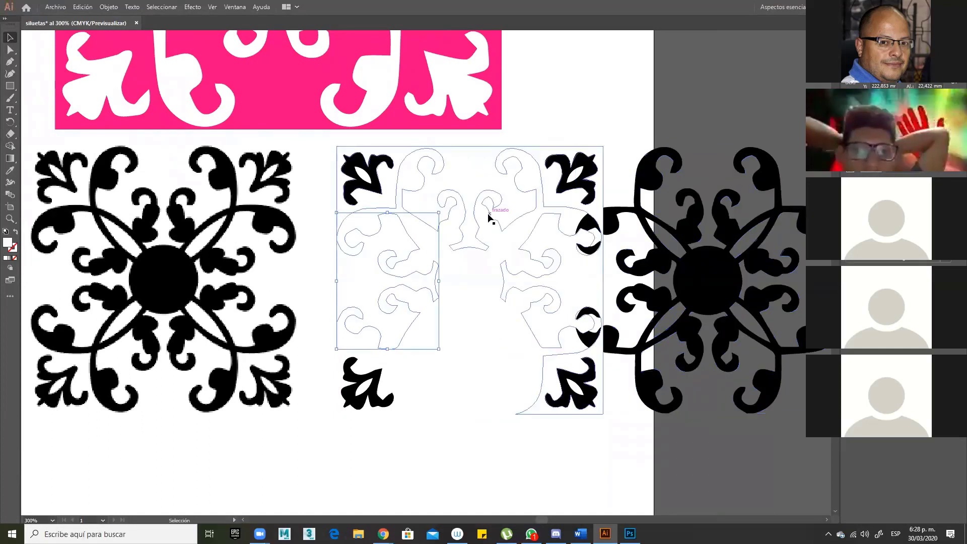
left_click(488, 215)
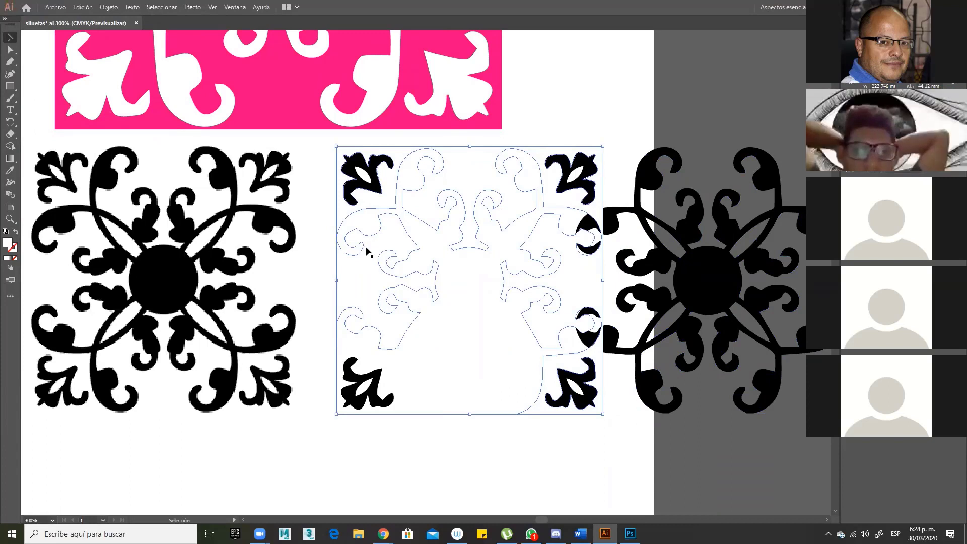
left_click(436, 371, "shift")
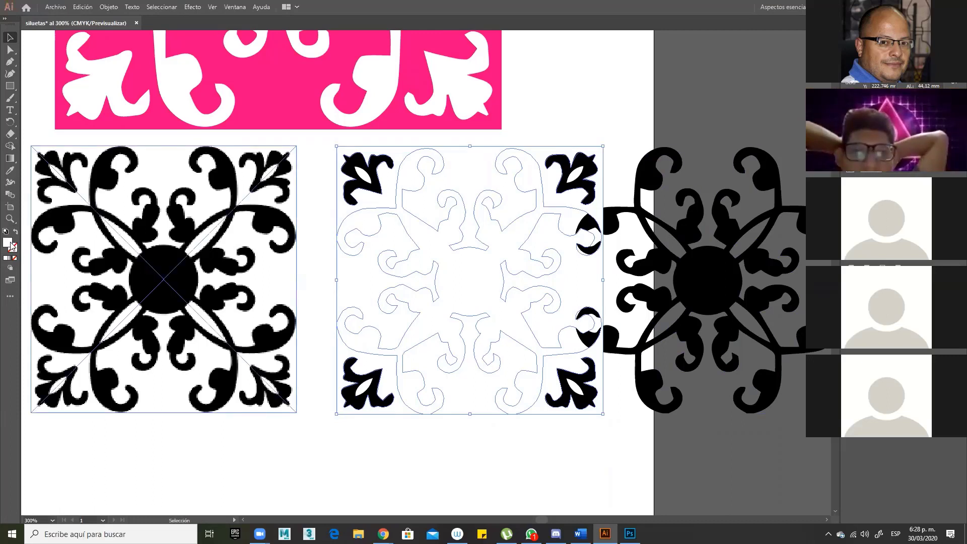
double_click(7, 243)
left_click(475, 202)
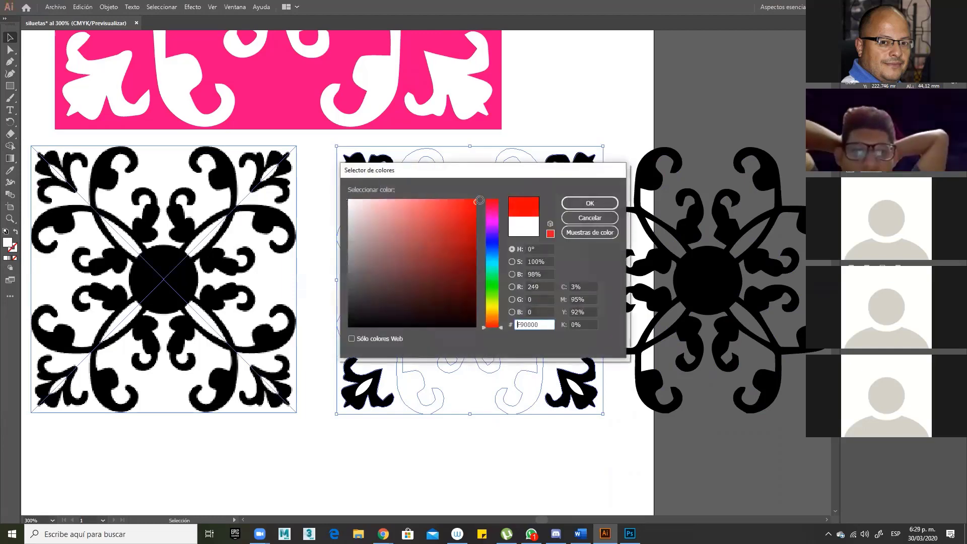
left_click(574, 204)
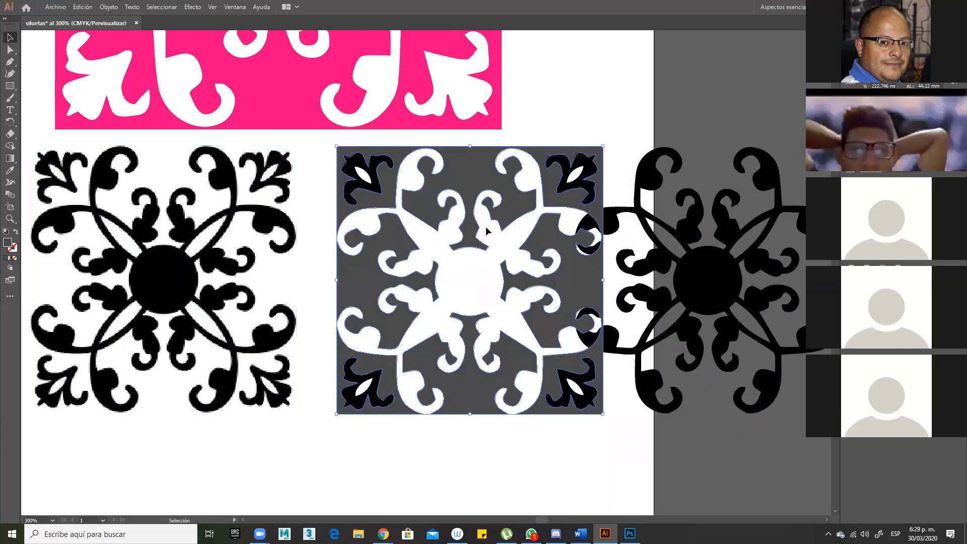
left_click(35, 104)
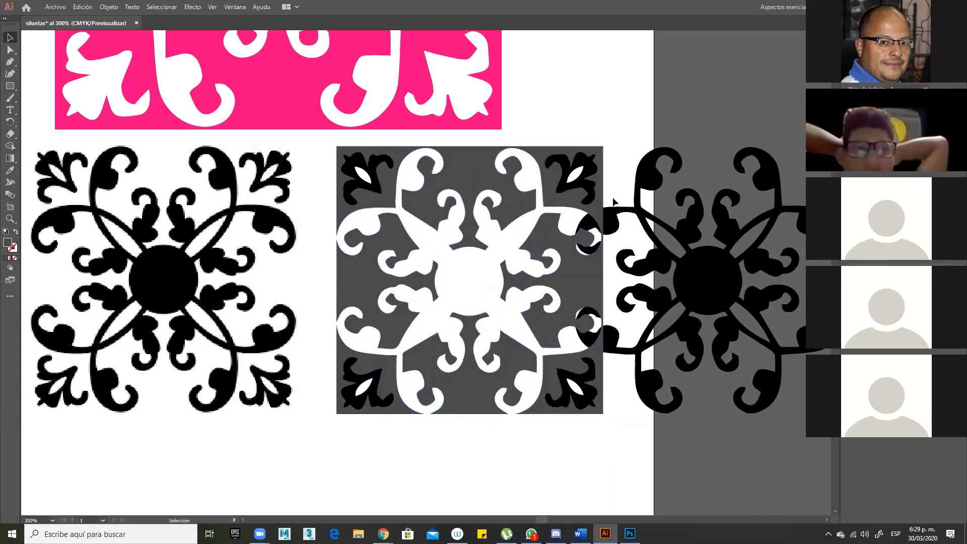
- Delete the recoloured background pieces, leaving only the four corner flowers
left_click_drag(525, 169, 683, 105)
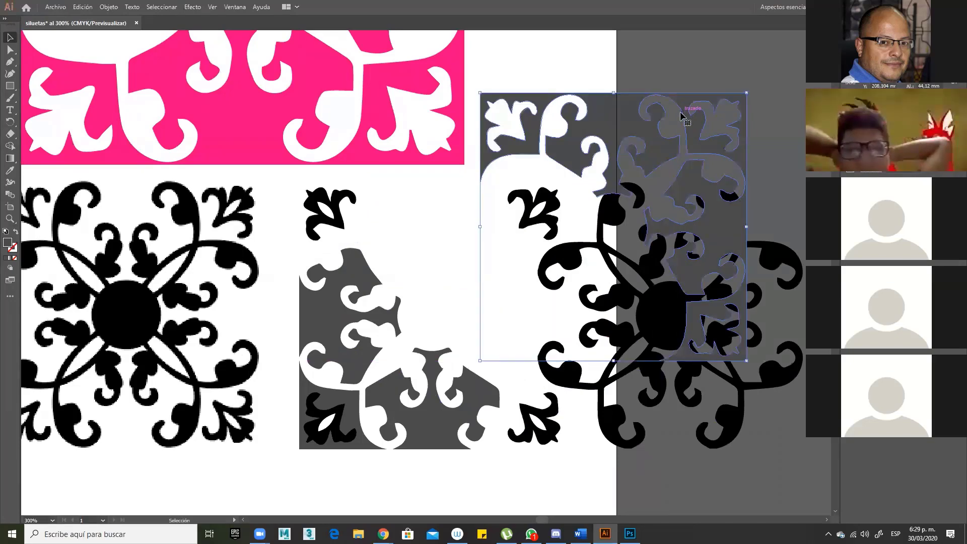
key("Delete")
left_click(324, 327)
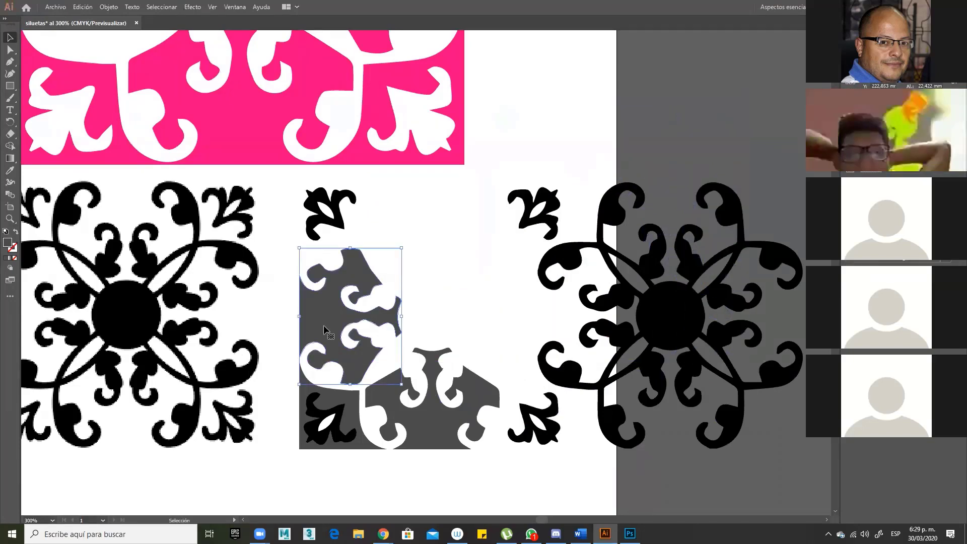
key("Delete")
left_click(371, 401)
key("Delete")
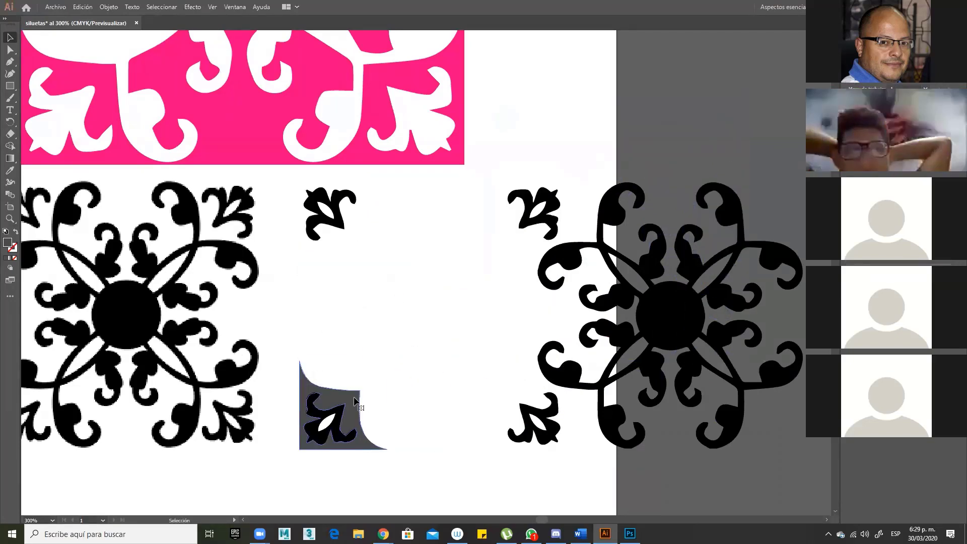
left_click(327, 416)
key("Delete")
key("Delete")
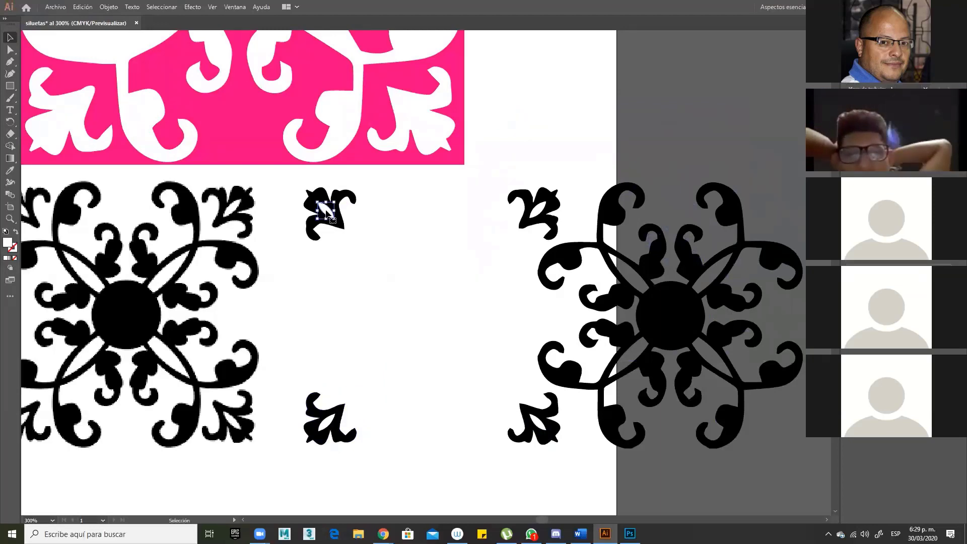
- Move the black ornament shape back into place between the four corner flowers
left_click_drag(645, 328, 440, 316)
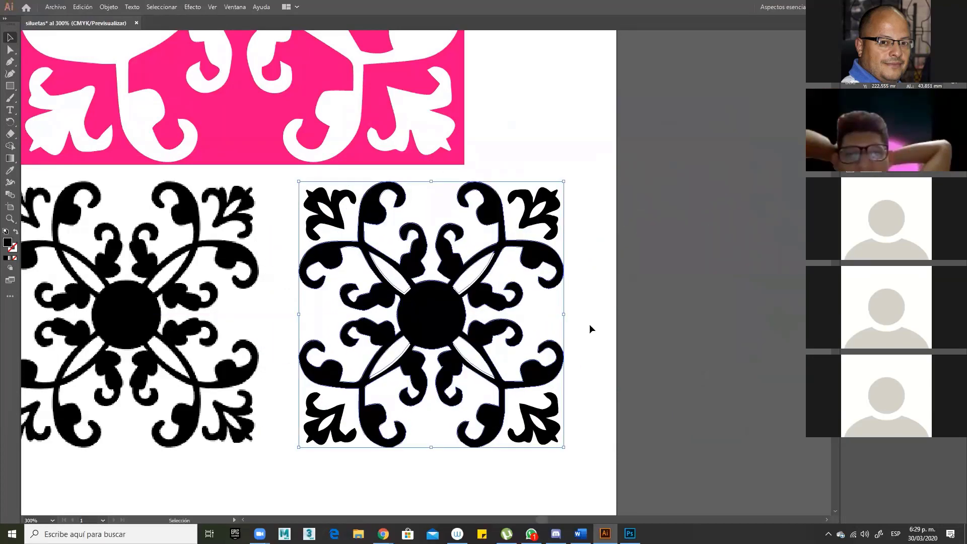
left_click(590, 325)
left_click(482, 277, "ctrl+alt")
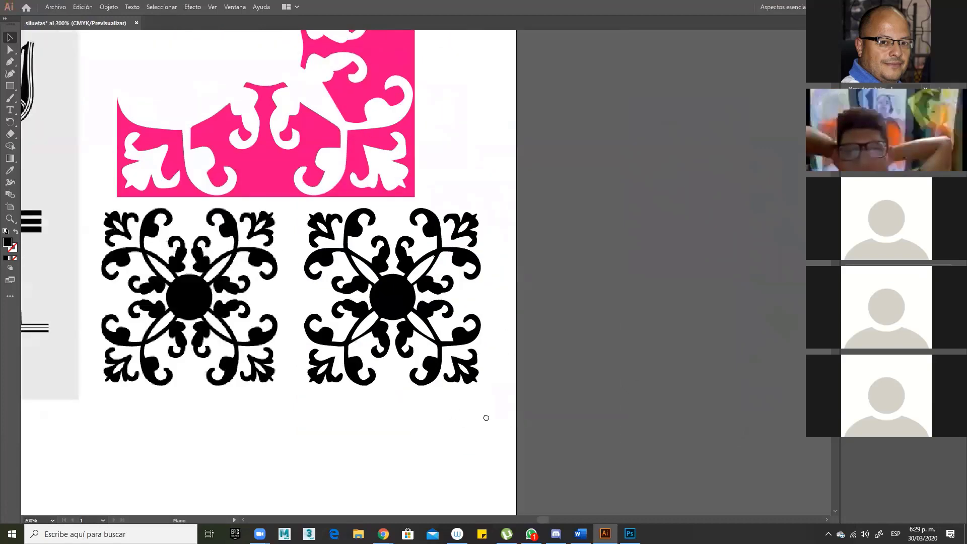
- Fill the whole vector ornament, including its corner flowers, with red FC0000
left_click_drag(487, 418, 356, 231)
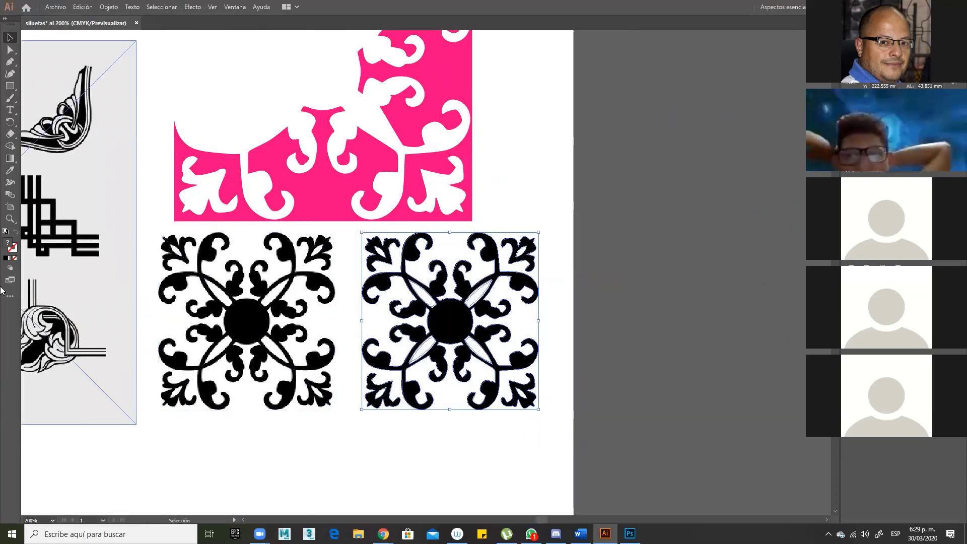
double_click(11, 244)
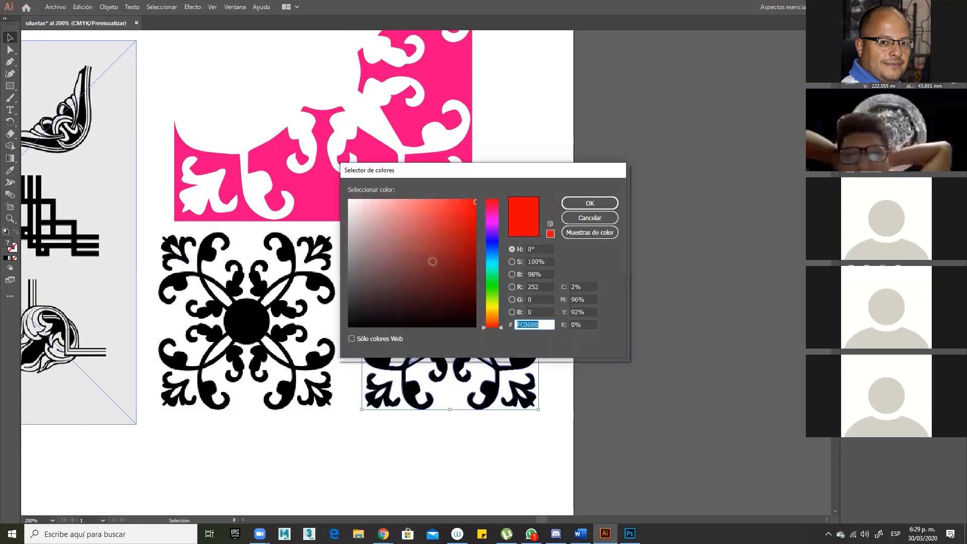
left_click(590, 203)
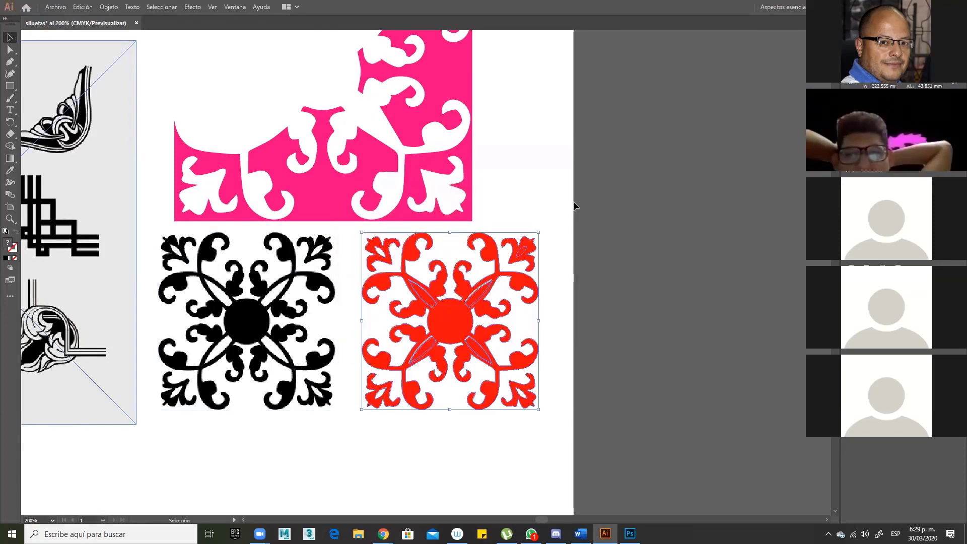
- Delete the red filler shapes inside the long leaf openings around the ornament's central circle
left_click(480, 293)
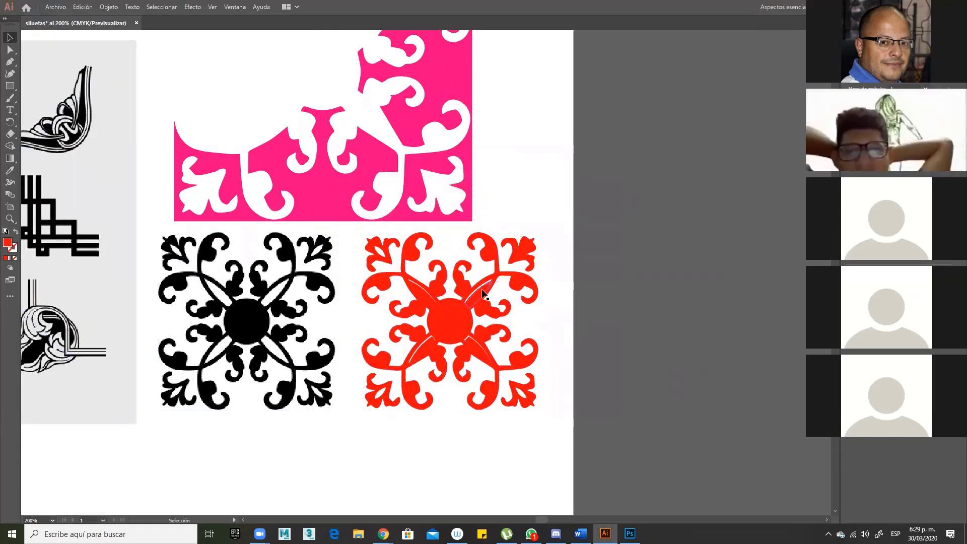
key("Delete")
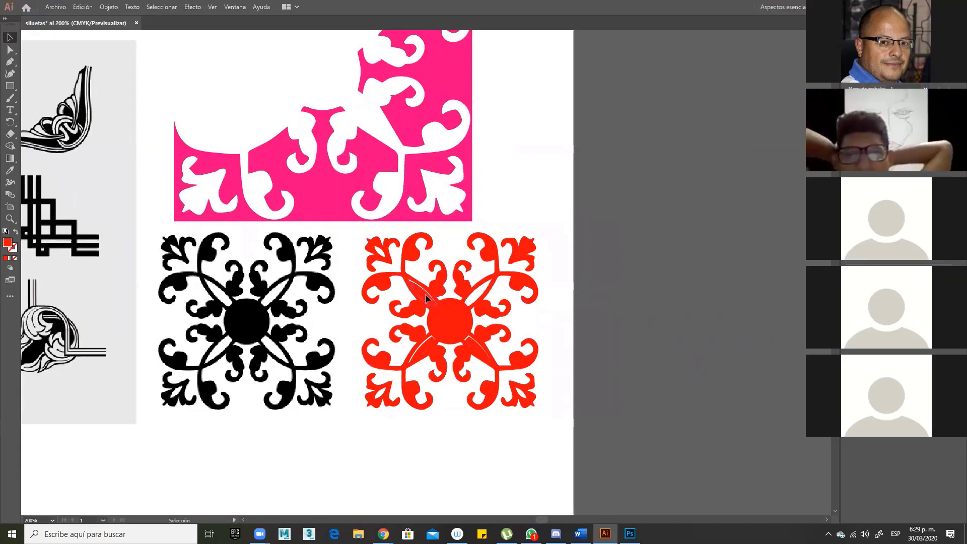
left_click(425, 295)
key("Delete")
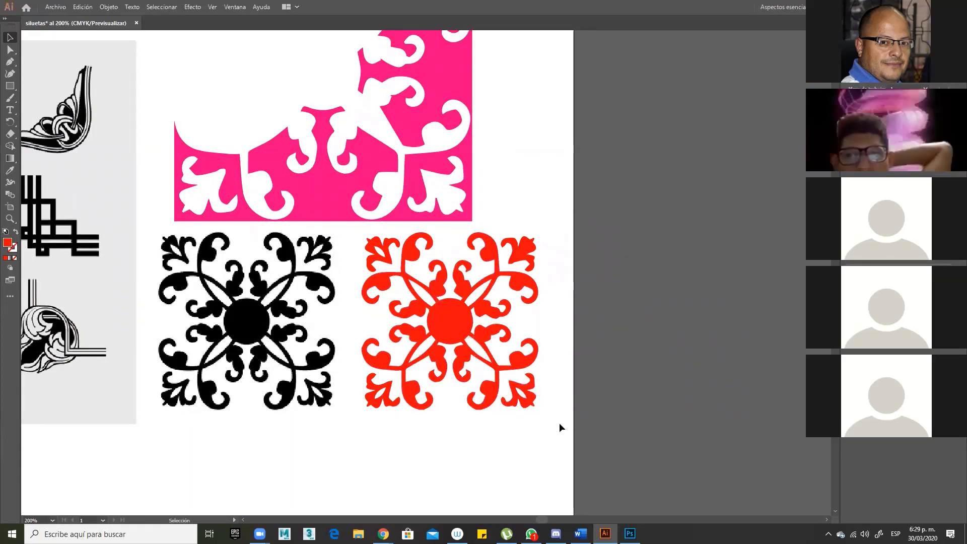
- Group all the pieces of the red ornament and move the group straight down, close to the artboard's lower edge
left_click_drag(560, 423, 350, 226)
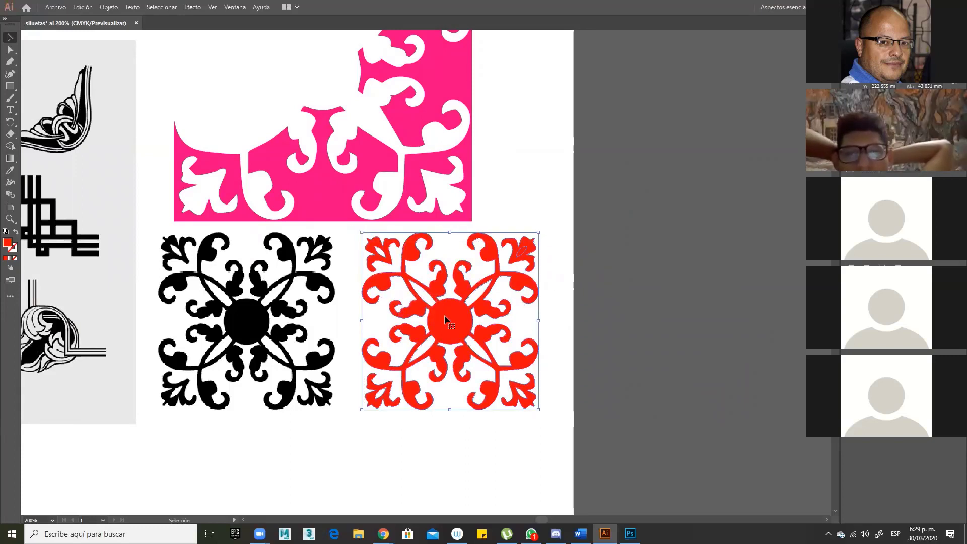
left_click(111, 7)
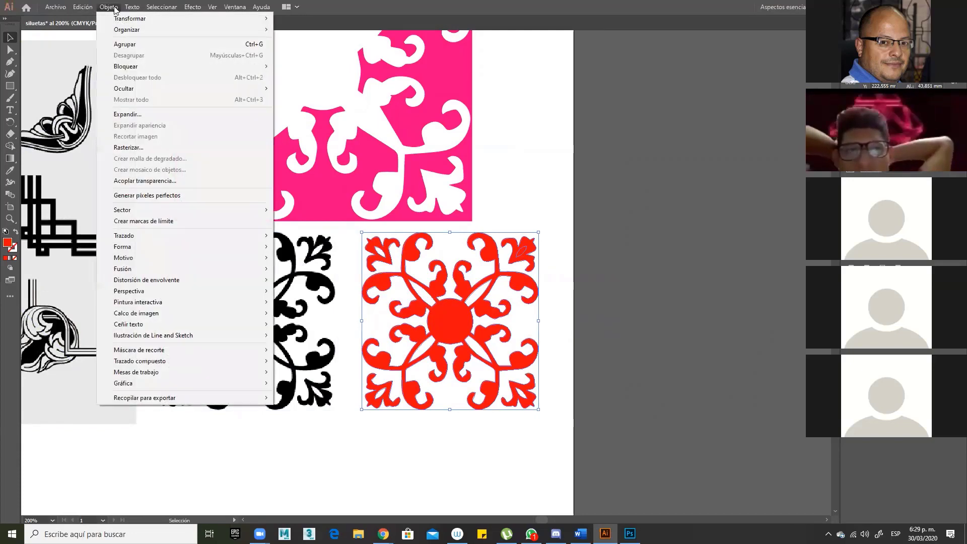
mouse_move(87, 6)
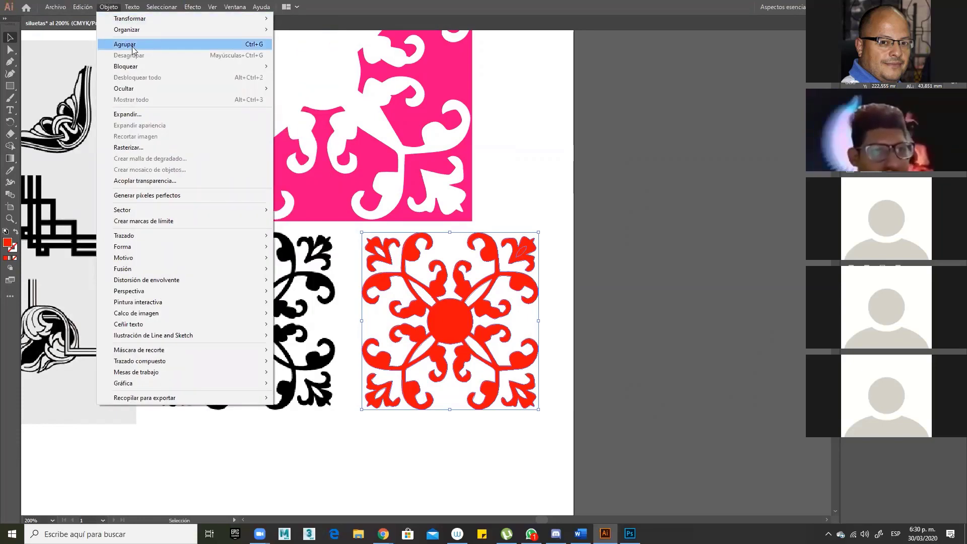
left_click(132, 45)
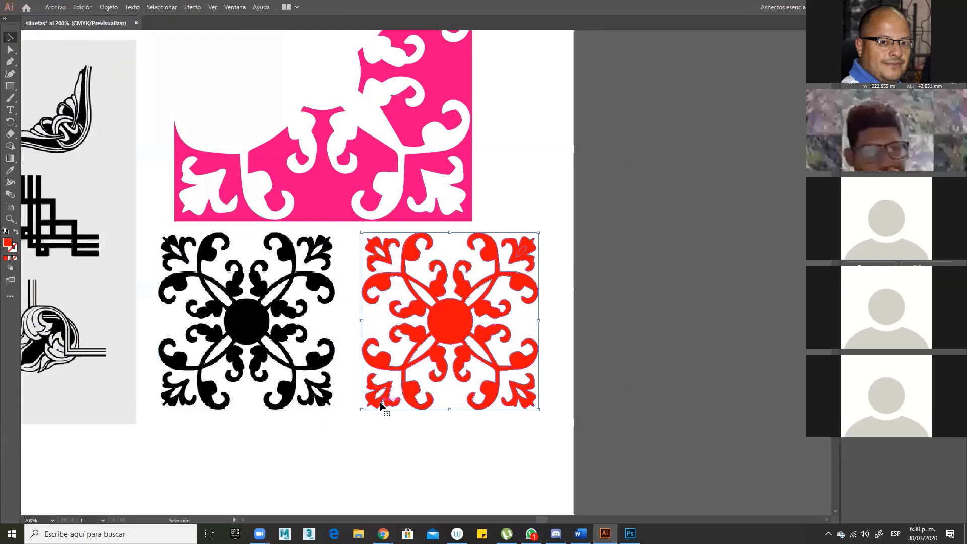
left_click(423, 407, "ctrl+alt")
left_click_drag(406, 255, 443, 304)
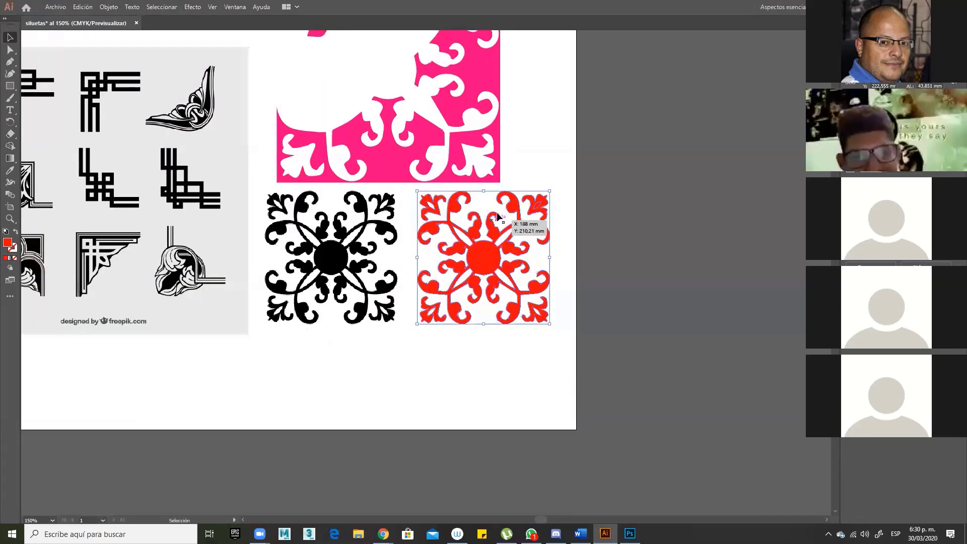
left_click_drag(488, 256, 471, 340)
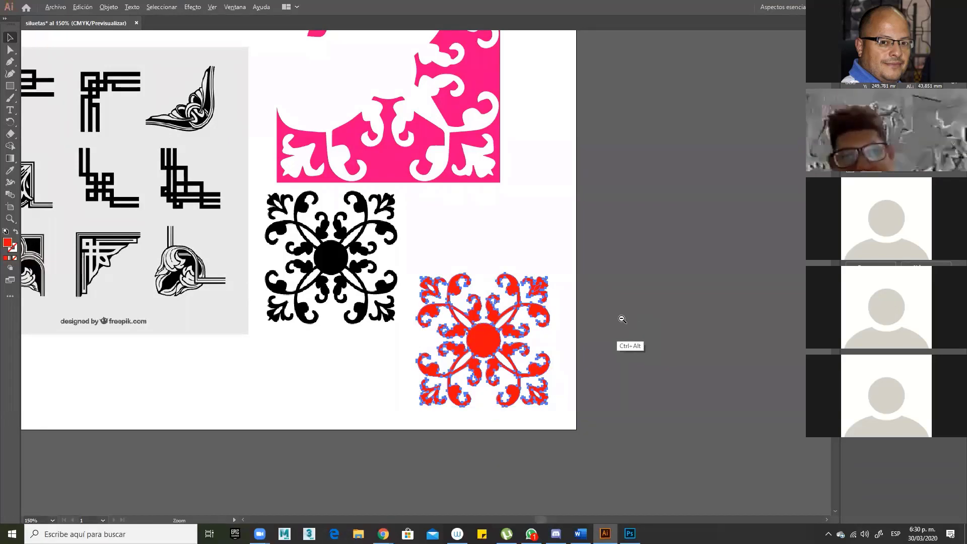
- Isolate the red ornament group and select the leaf-shaped filler inside its upper-right corner flower
key("ctrl+space")
left_click_drag(493, 262, 563, 347)
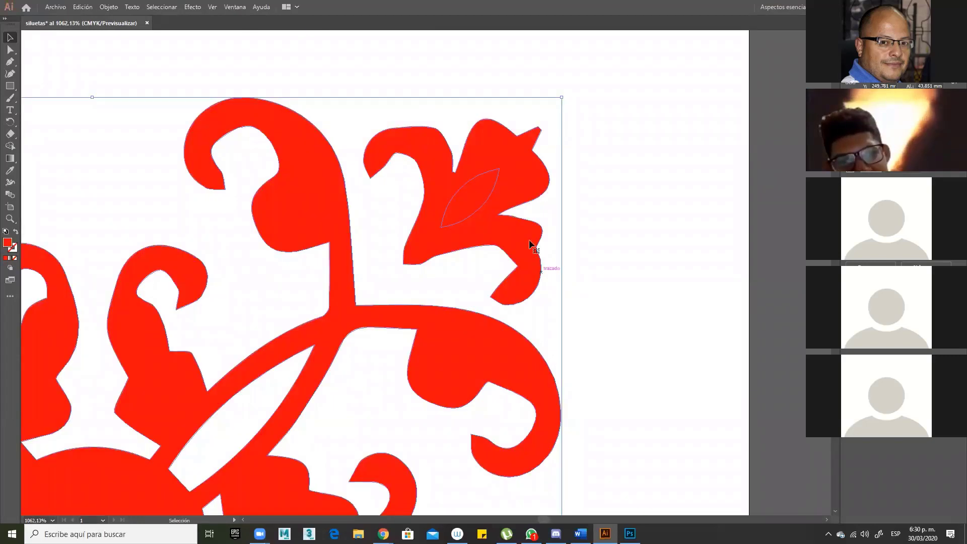
double_click(504, 186)
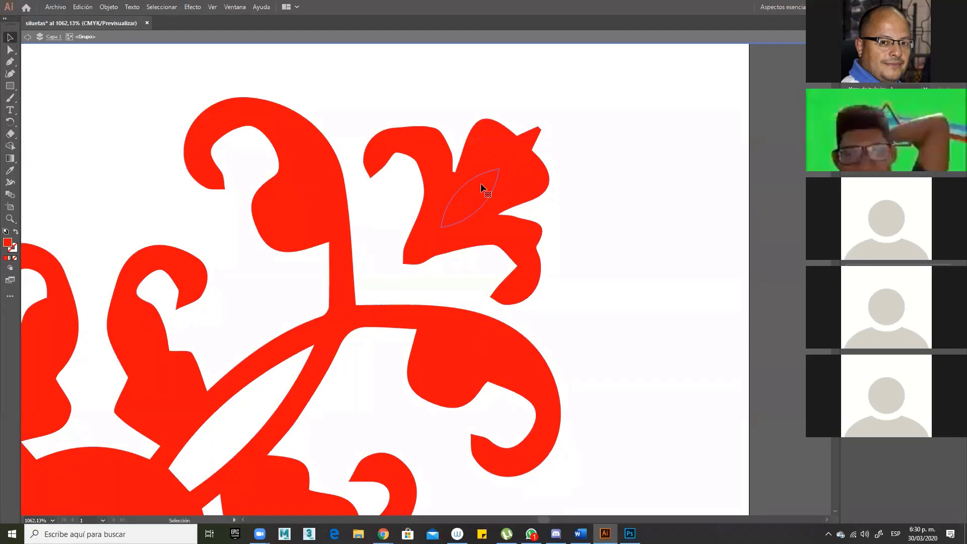
left_click(481, 184)
- Magnify the isolation path and annotate its layer and group names with red arrows and its back arrow with a yellow circle
key("ctrl+1")
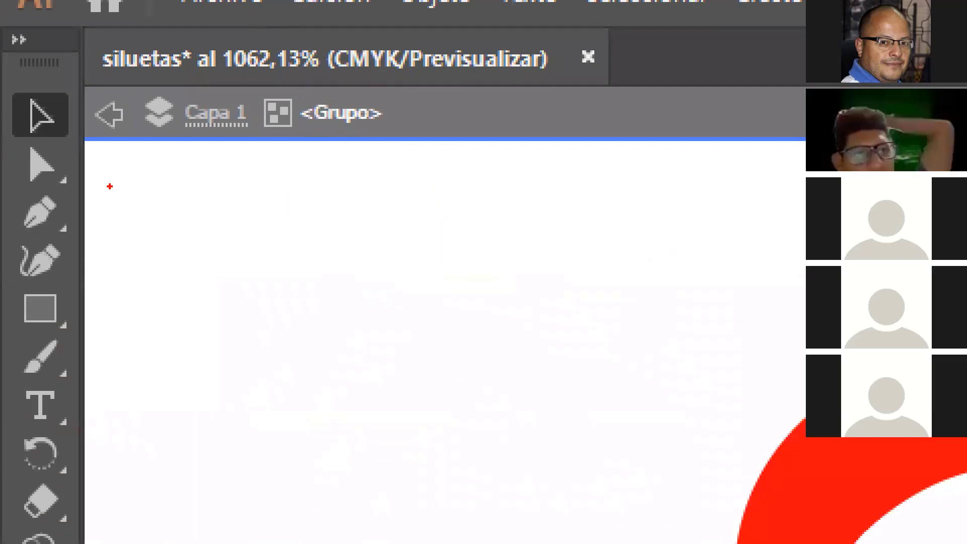
left_click_drag(358, 129, 406, 291)
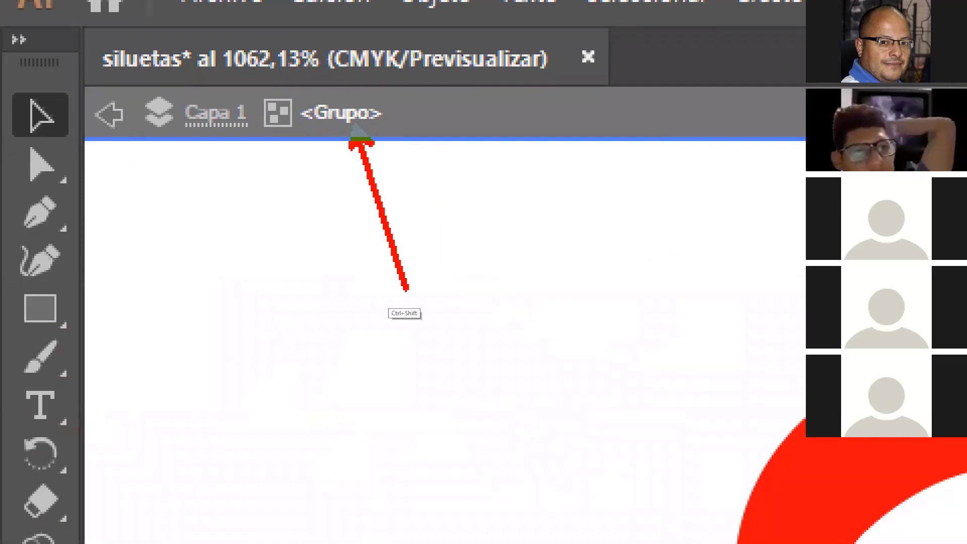
left_click_drag(207, 140, 233, 316)
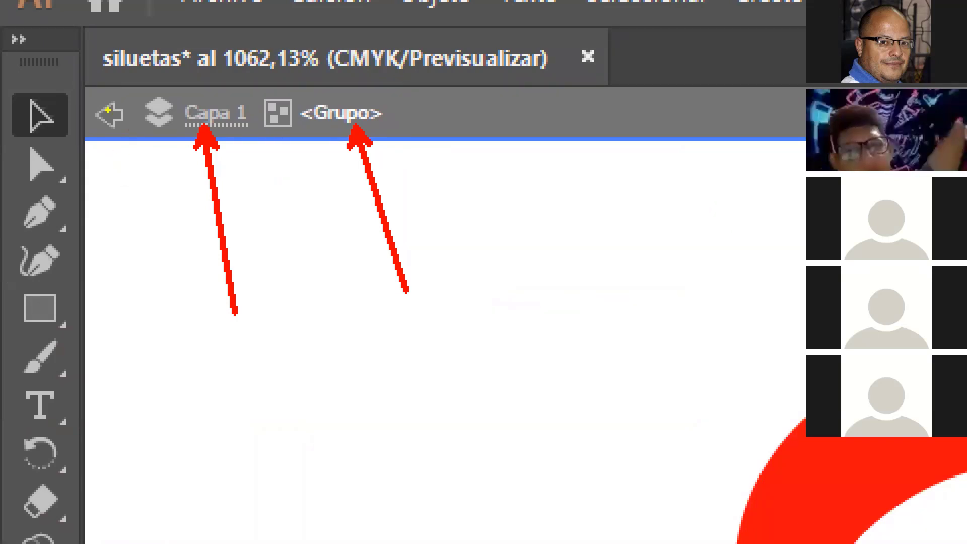
mouse_move(80, 90)
left_mouse_down()
mouse_move(130, 160)
mouse_move(142, 151)
left_mouse_up()
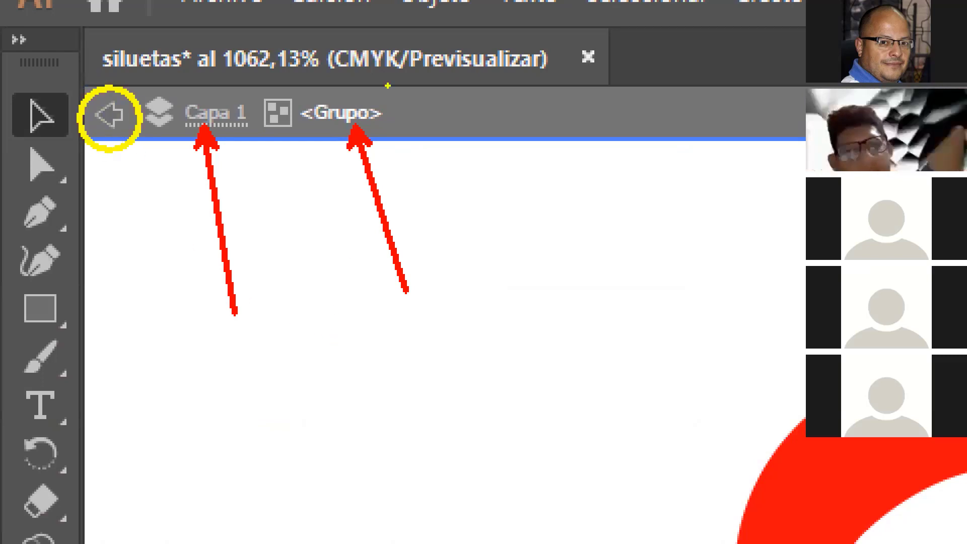
left_click_drag(504, 112, 385, 111)
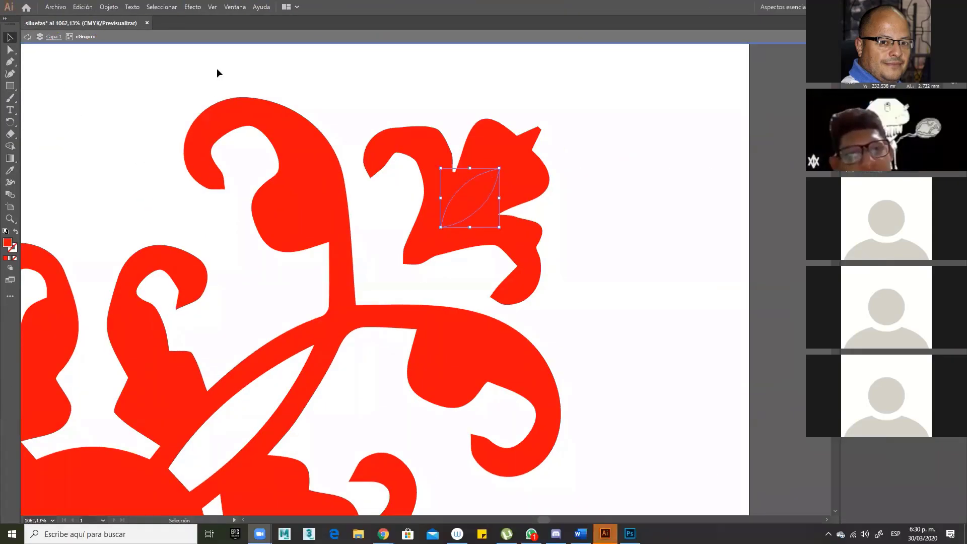
- Delete the leaf-shaped filler inside the upper-right corner flower by isolating the ornament group, and leave isolation mode
left_click(28, 37)
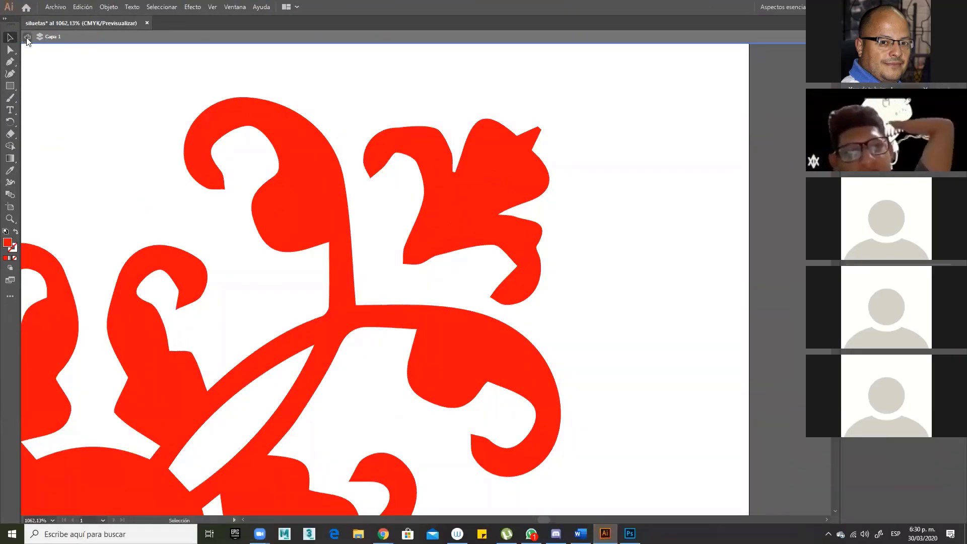
key("ctrl+minus")
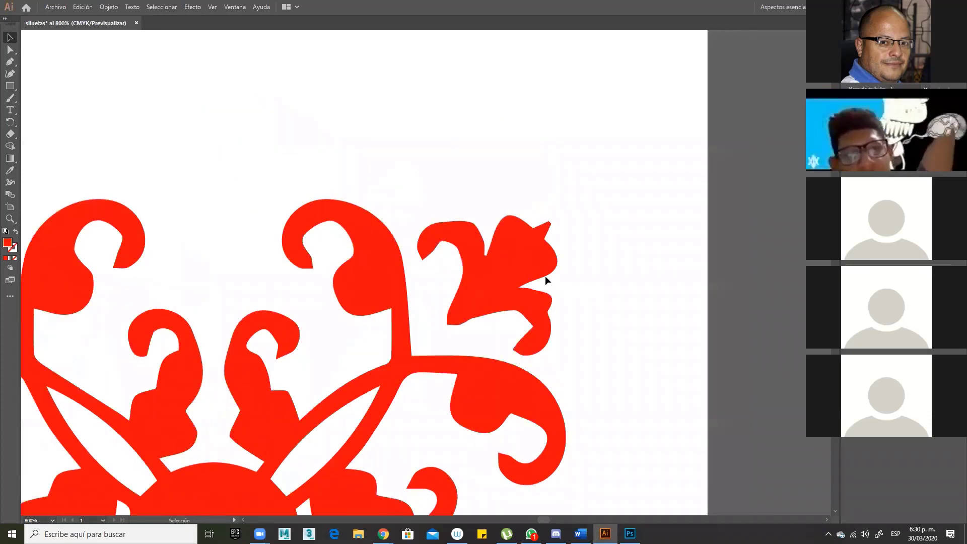
left_click(508, 275)
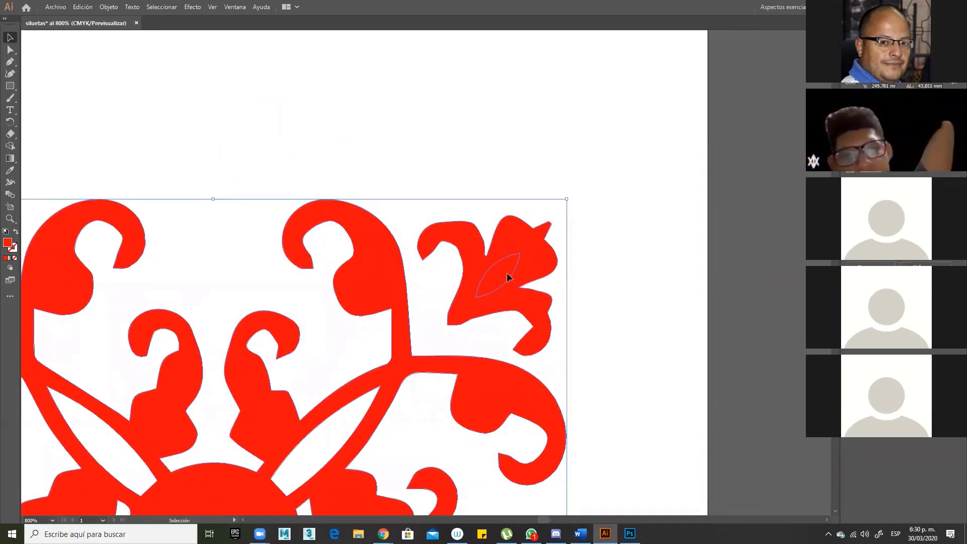
double_click(508, 277)
left_click(507, 274)
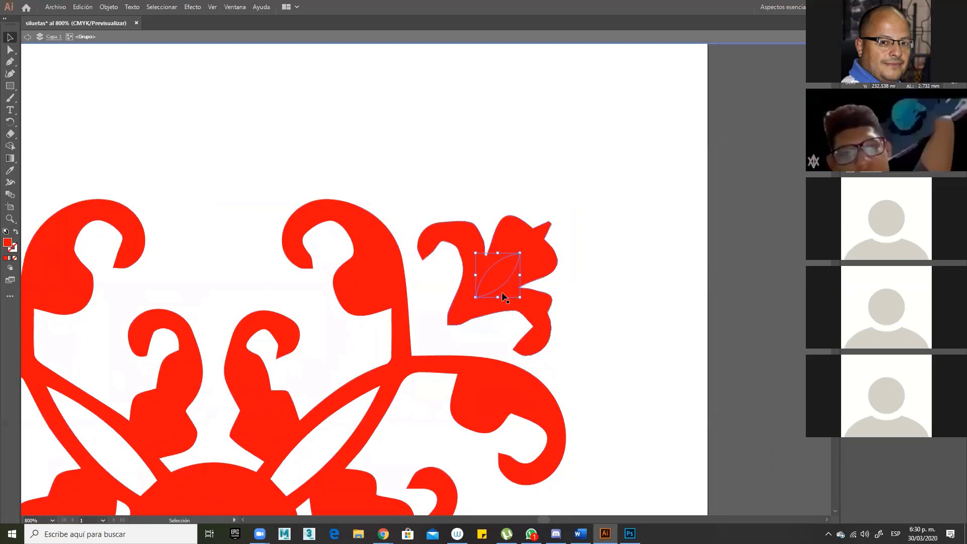
key("Delete")
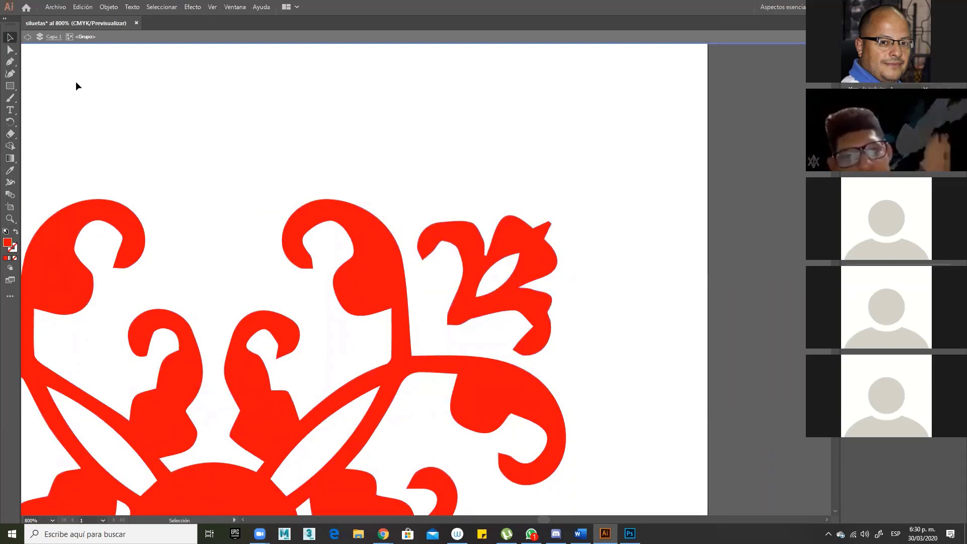
left_click(27, 38)
left_click(27, 38)
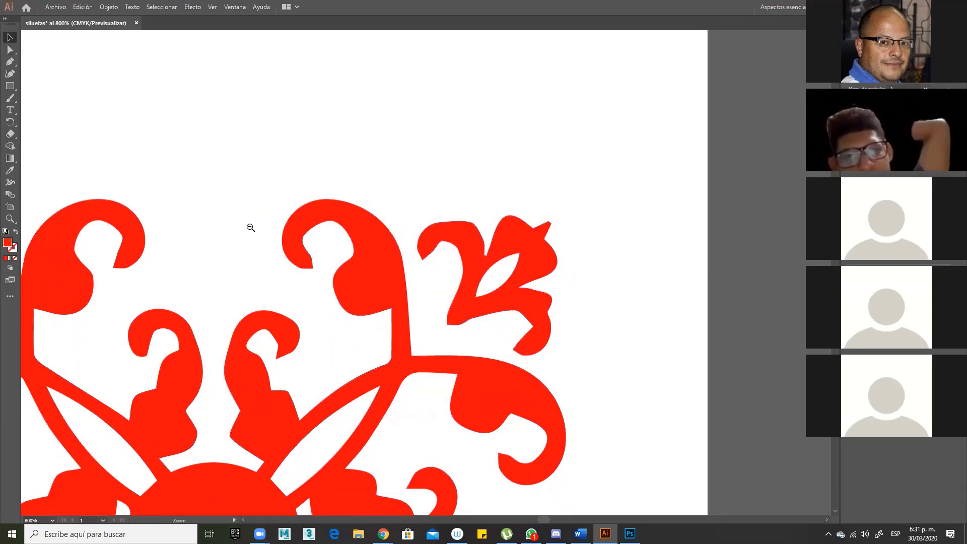
- Add a second artboard of the same size beside the existing one
left_click(250, 228, "ctrl+alt")
left_click(253, 239, "ctrl+alt")
left_click_drag(338, 354, 220, 130)
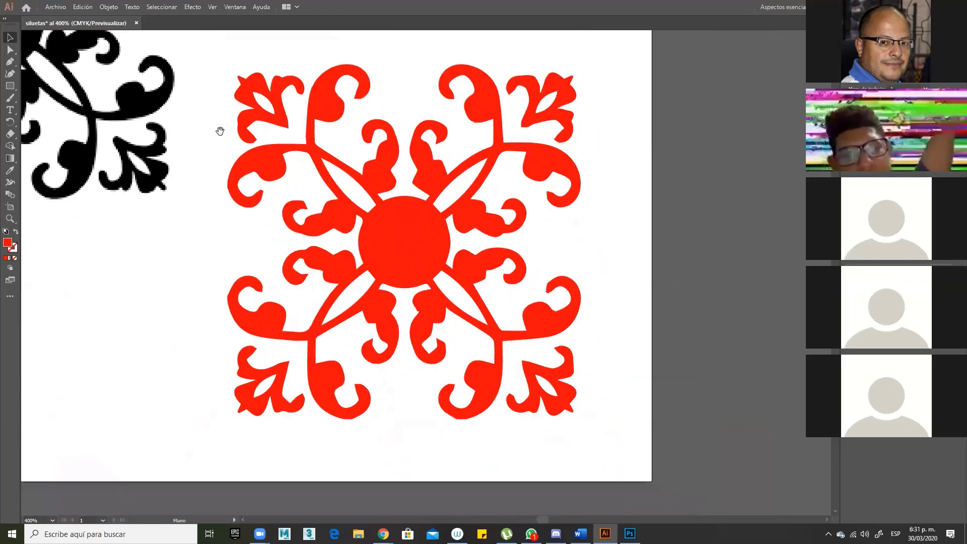
left_click(365, 200)
left_click(364, 199, "ctrl+alt")
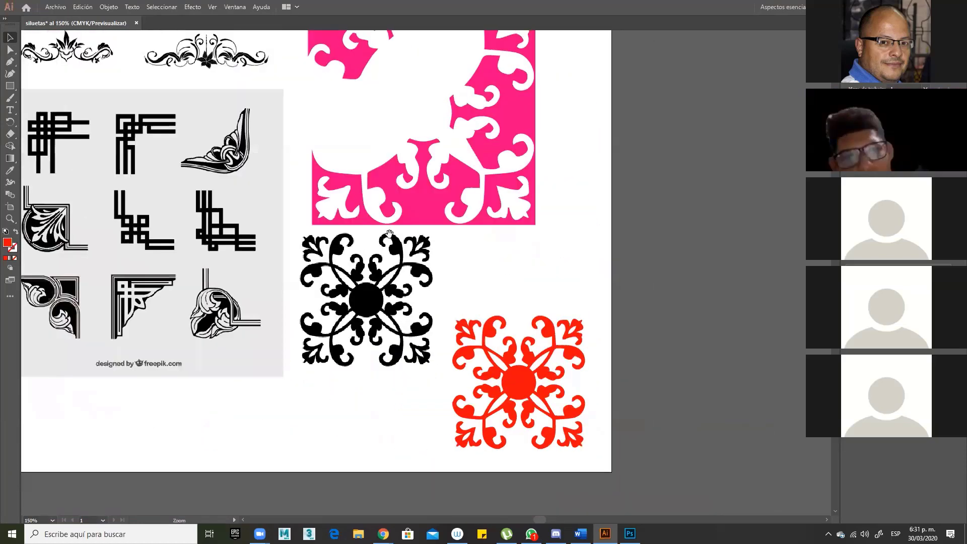
left_click(442, 220, "ctrl+alt")
left_click(436, 219, "ctrl+alt")
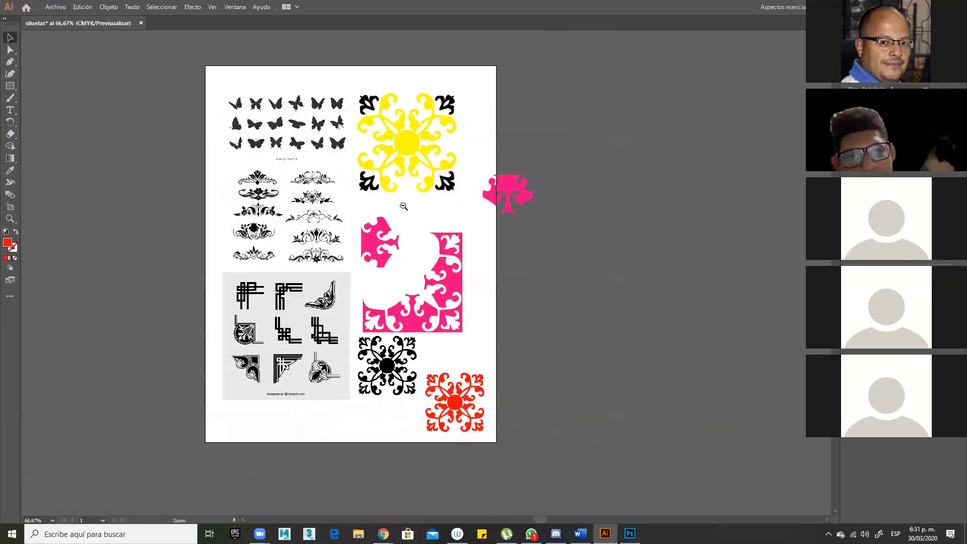
left_click_drag(353, 182, 316, 249)
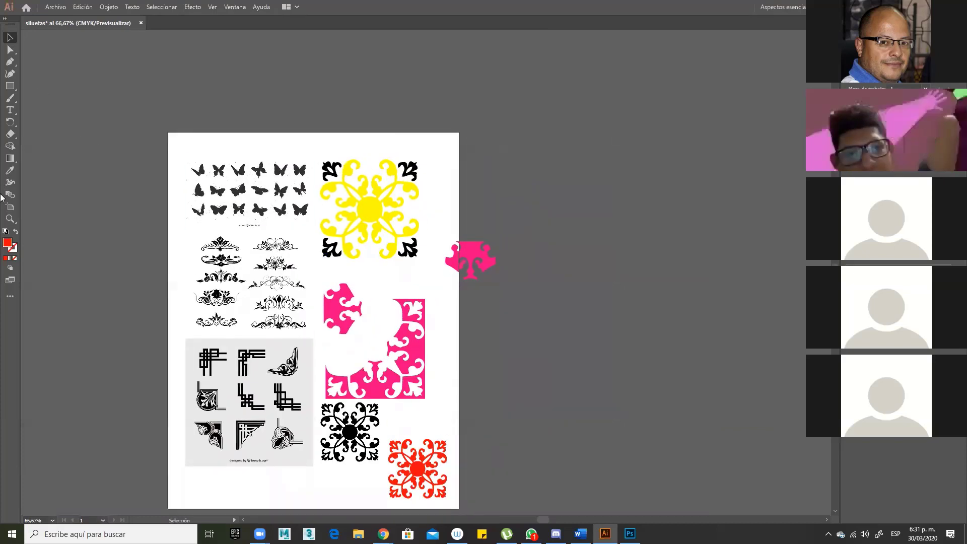
left_click(13, 209)
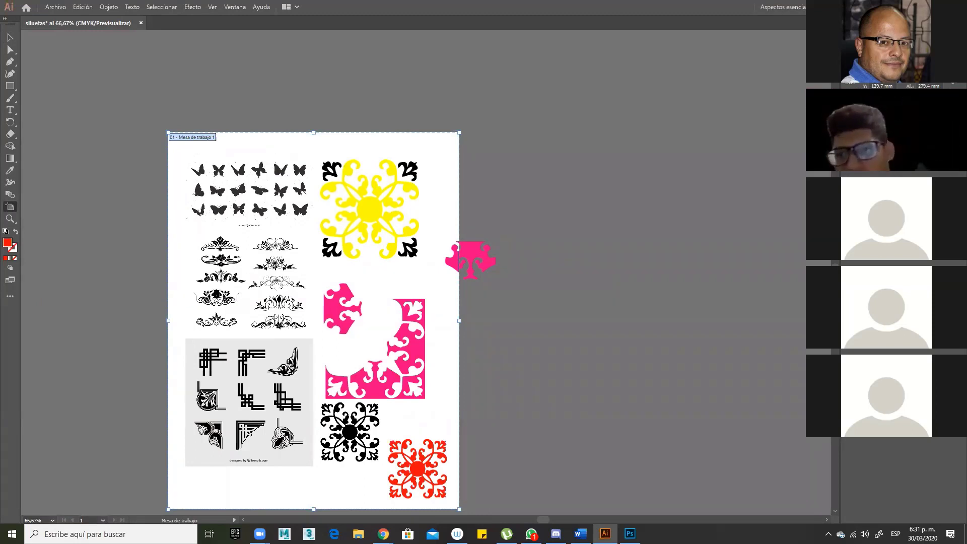
left_click(930, 144)
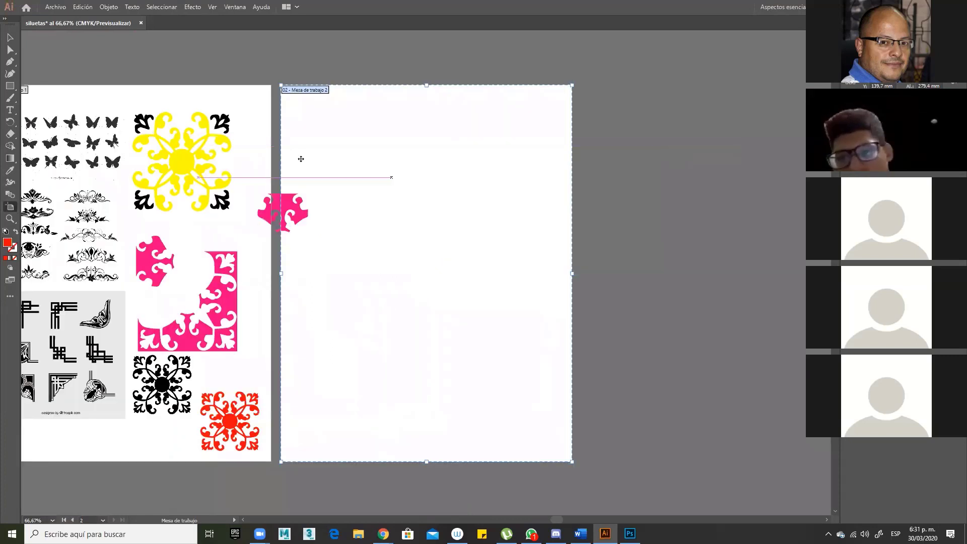
left_click(9, 40)
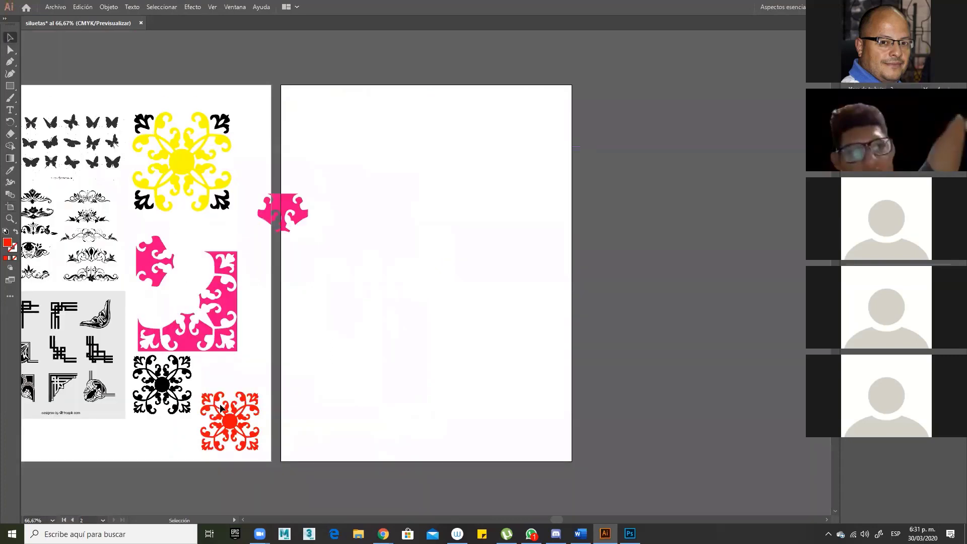
- Draw a rectangle about 78 mm high in the new artboard's upper-left corner and move the overlapping pink piece onto the first artboard
left_click(237, 424)
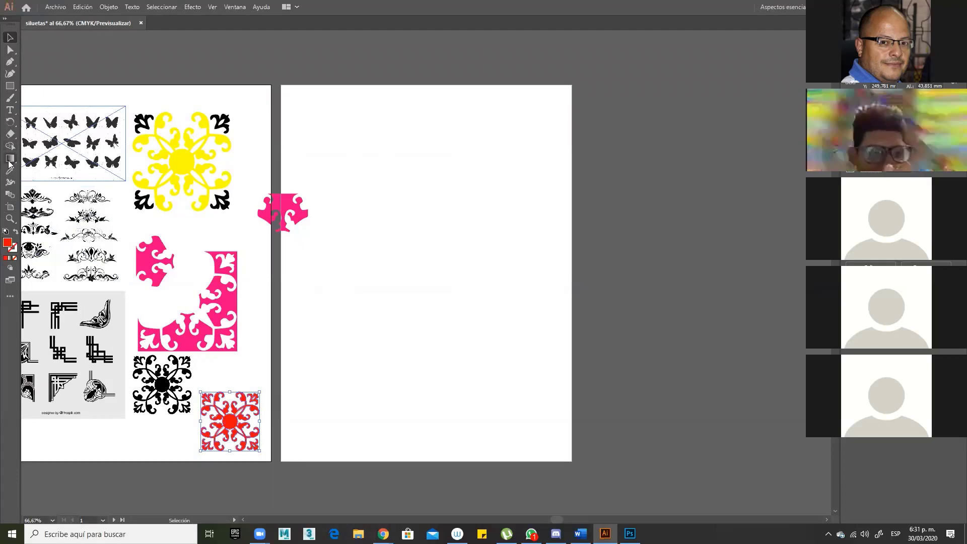
left_click(9, 87)
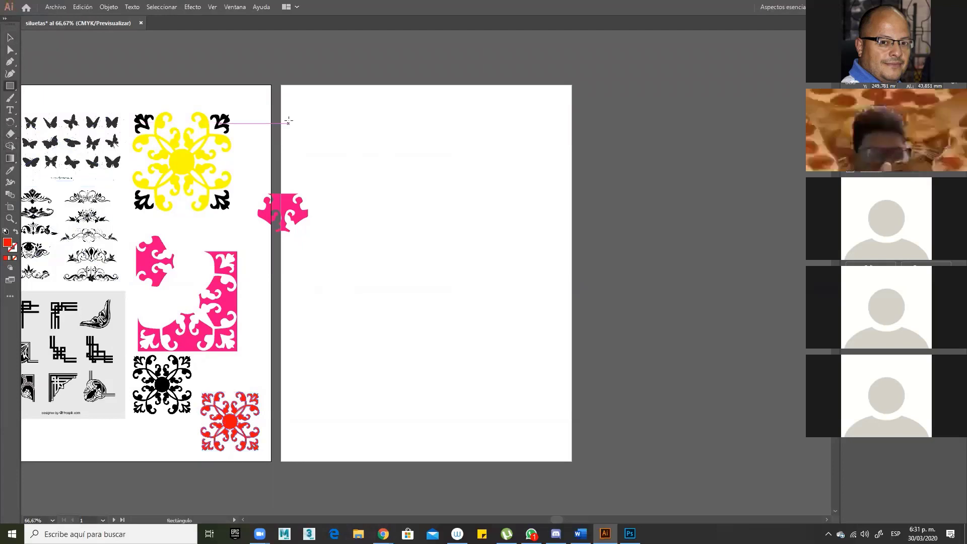
mouse_move(290, 89)
left_mouse_down()
mouse_move(379, 192)
mouse_move(411, 196)
left_mouse_up()
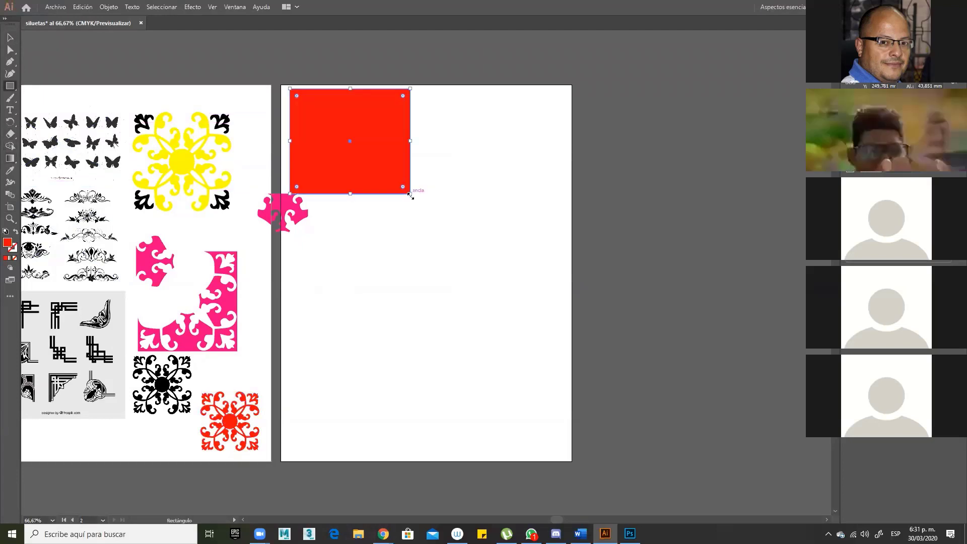
key("v")
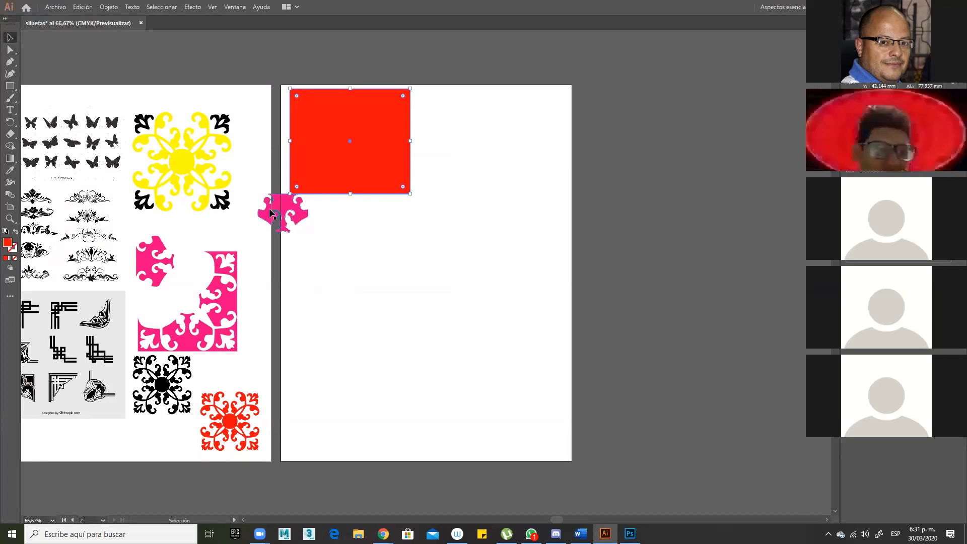
left_click_drag(274, 213, 235, 231)
- Fill the rectangle with a yellow-green colour and enlarge it to about 95 mm high
left_click(382, 173)
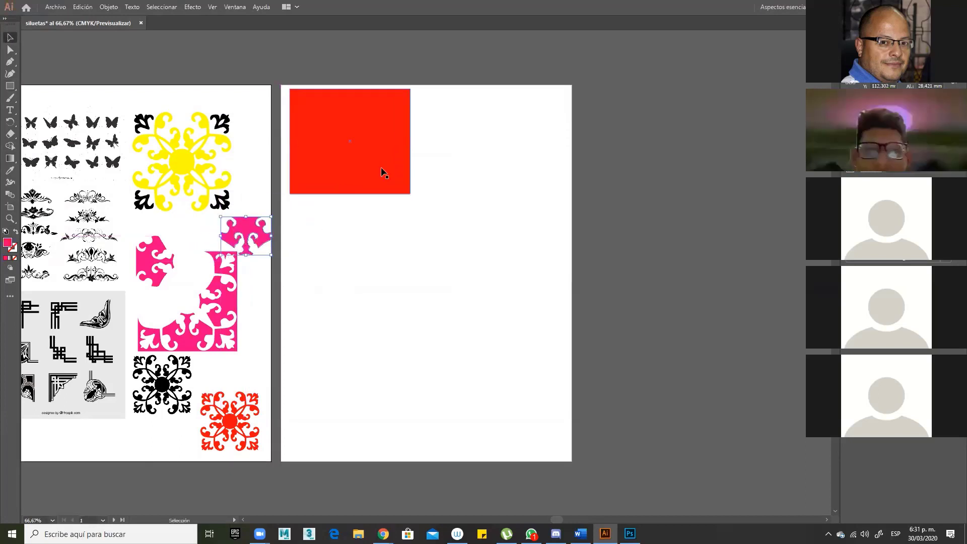
double_click(7, 244)
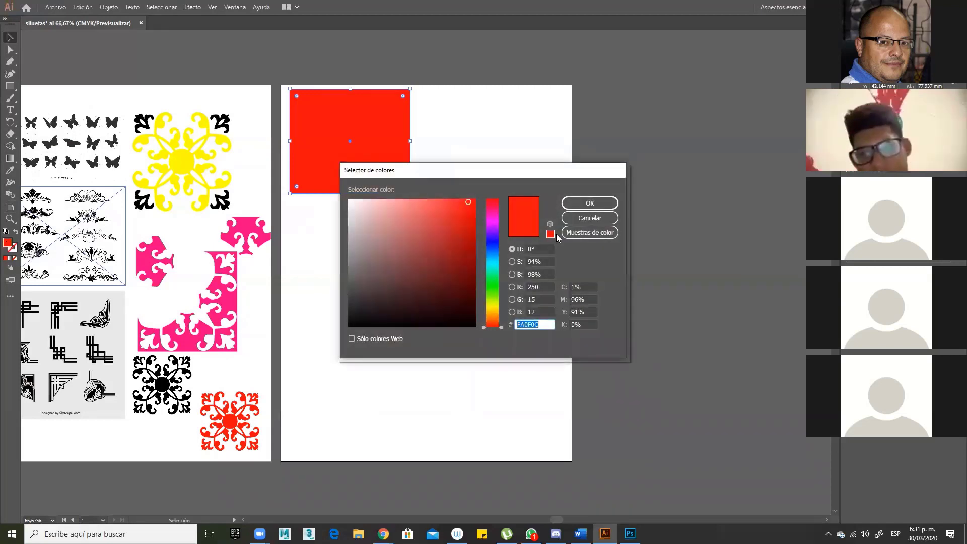
left_click(494, 302)
left_click_drag(444, 255, 504, 201)
left_click(591, 203)
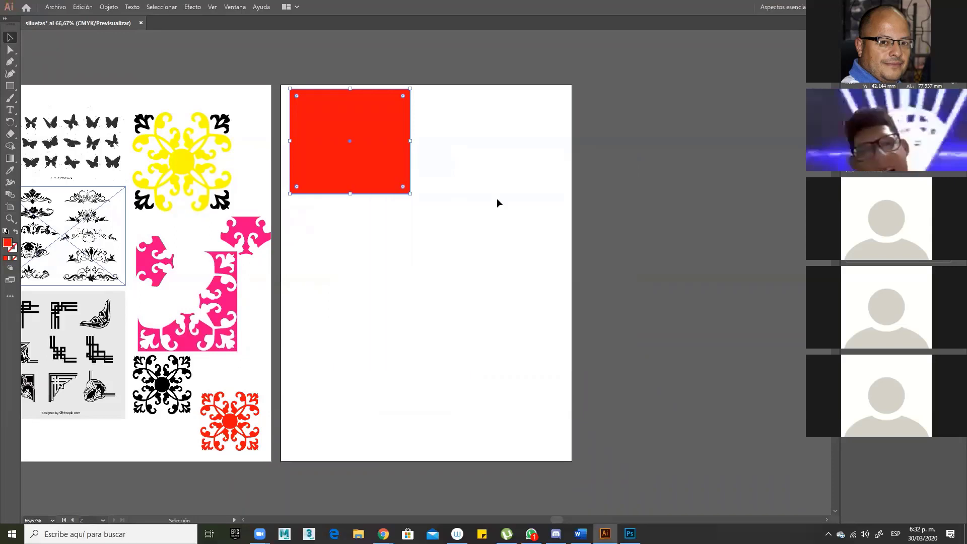
left_click_drag(412, 192, 427, 217)
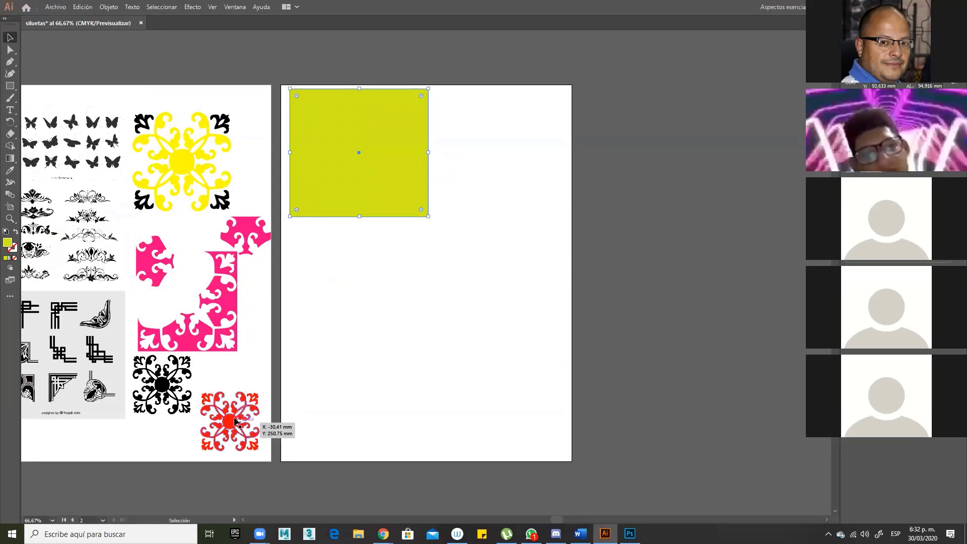
- Copy the red ornament onto the second artboard below the rectangle and scale the copy down to about 22 mm high
left_click(240, 430)
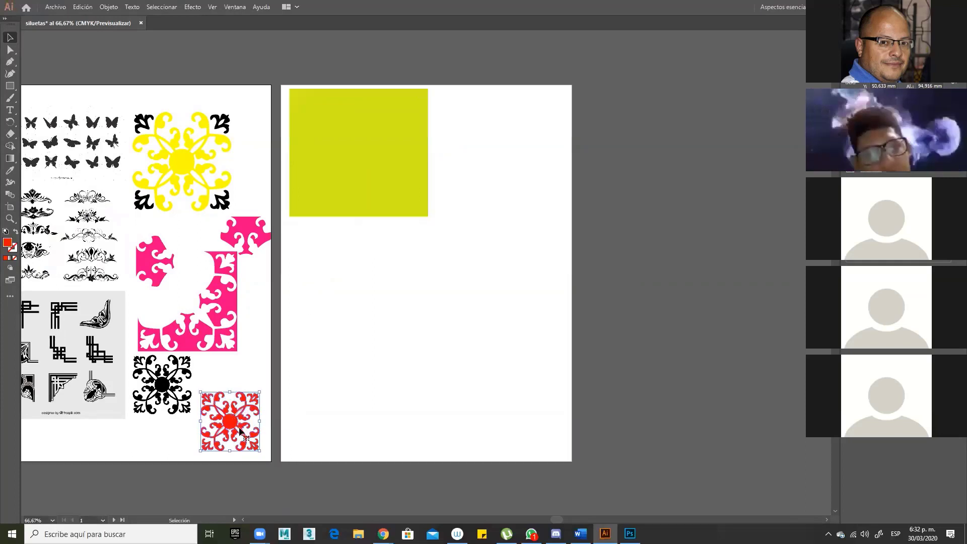
left_click_drag(242, 429, 332, 321)
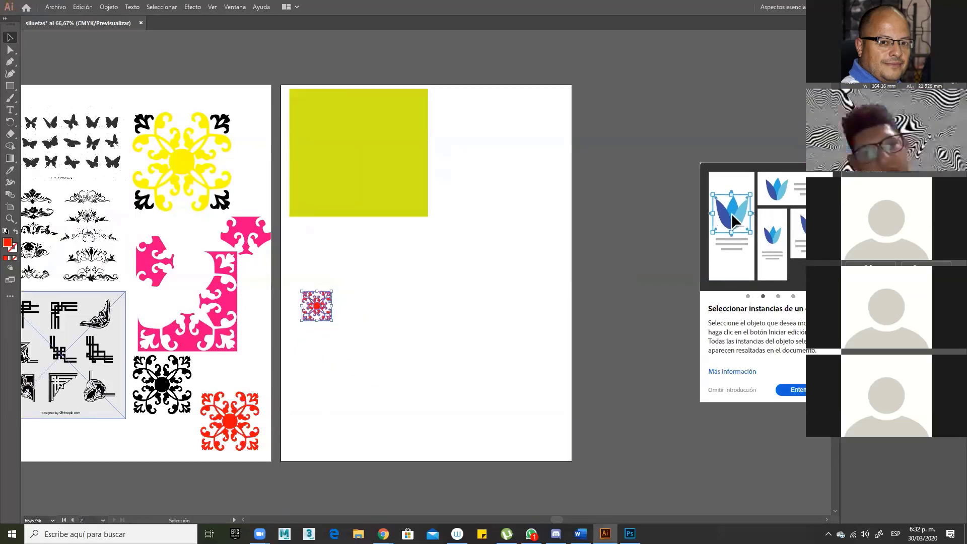
left_click(800, 390)
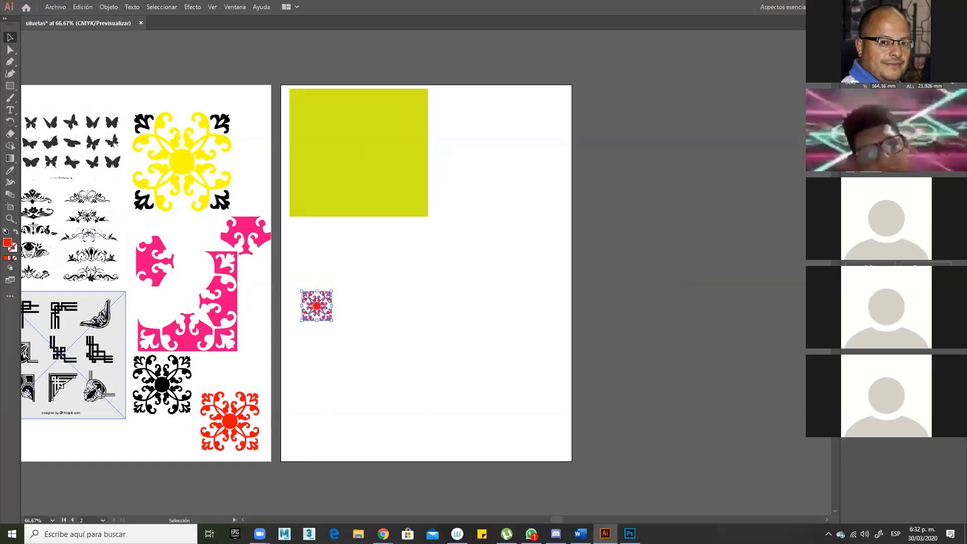
- Place the small ornament over the yellow-green rectangle's lower-left corner and send the rectangle to the back
left_click_drag(324, 307, 310, 201)
left_click(337, 187)
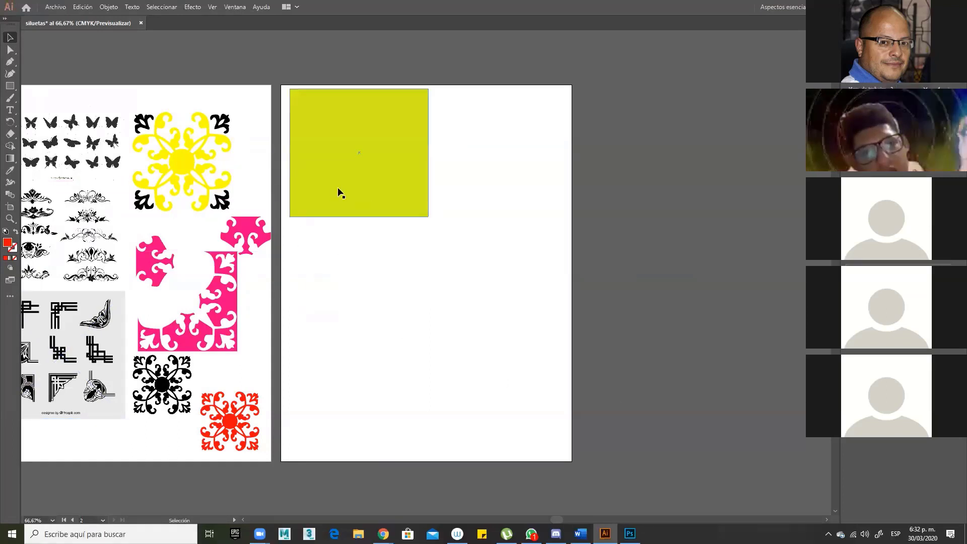
key("ctrl")
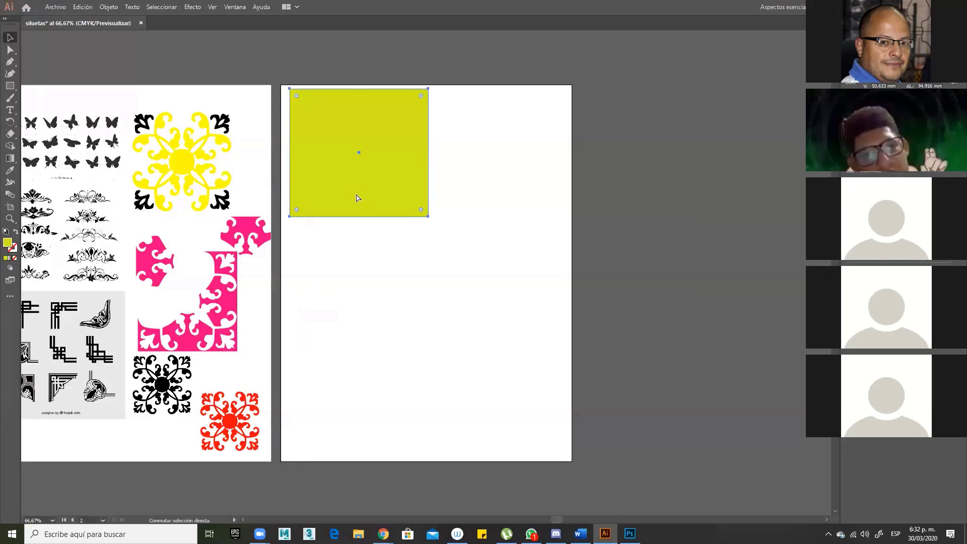
key("ctrl+shift+bracketleft")
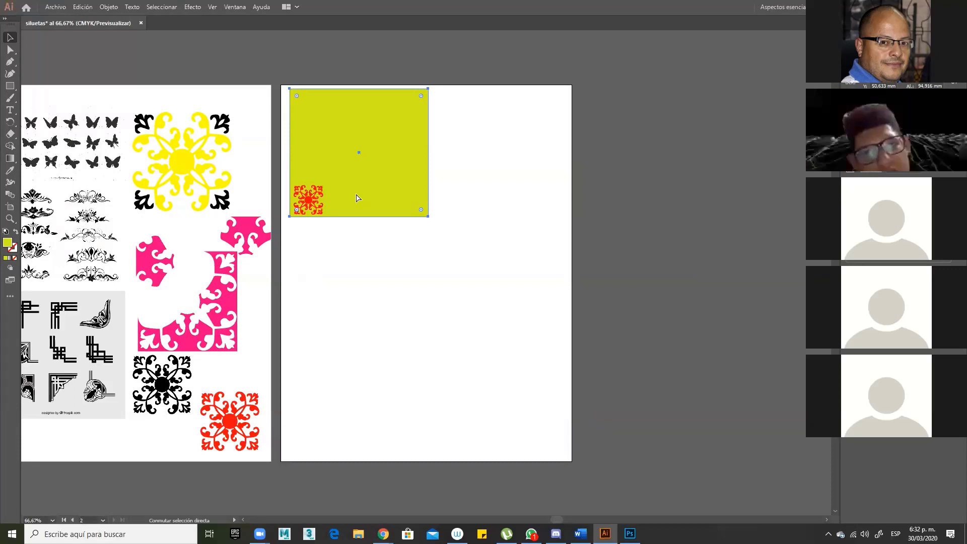
- Move the small red ornament off the rectangle into the space below it and shrink it to about 12 mm high
left_click(308, 199)
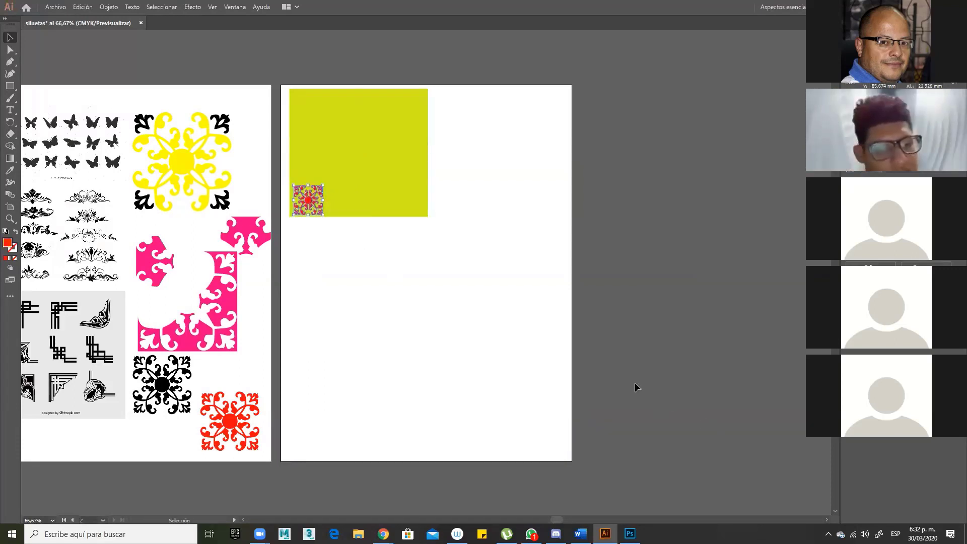
left_click_drag(320, 211, 363, 284)
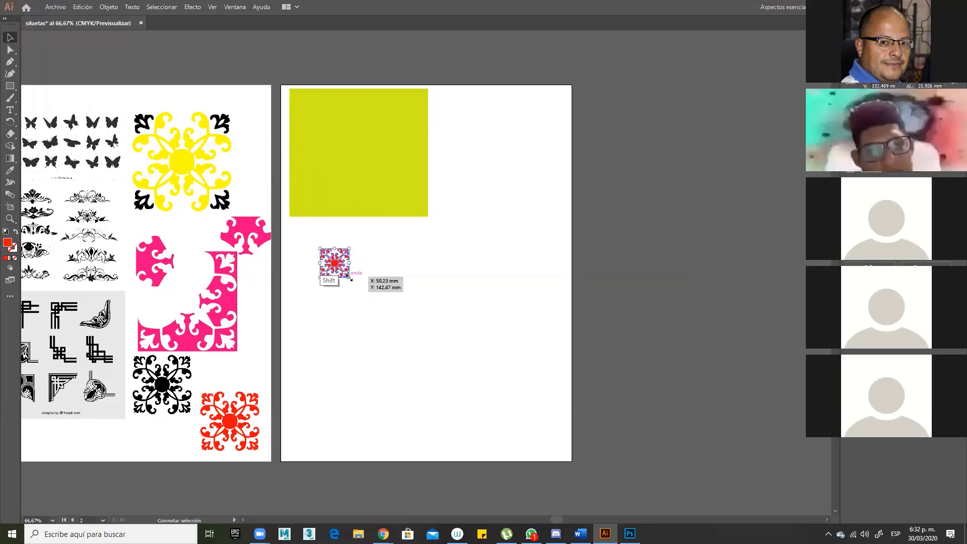
left_click_drag(277, 202, 436, 316)
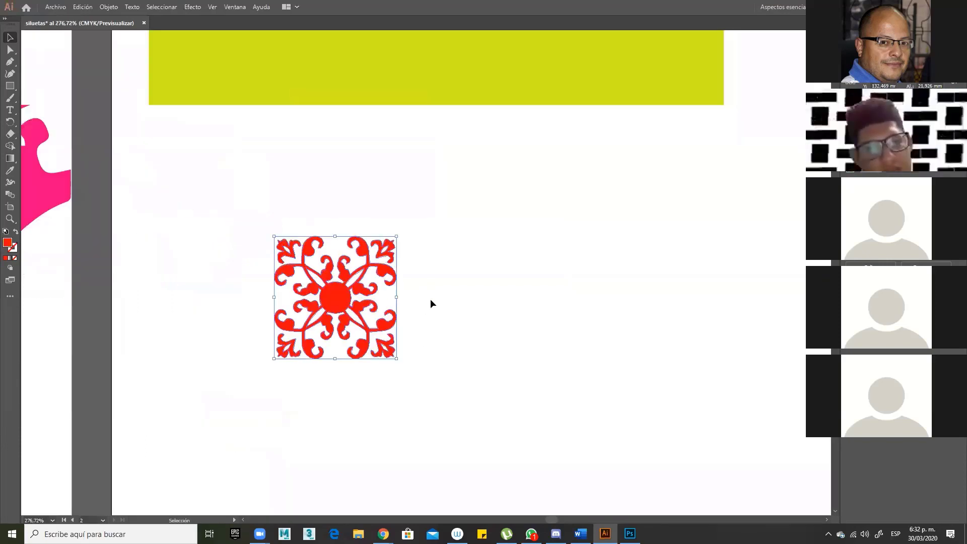
left_click_drag(397, 359, 344, 315)
left_click_drag(309, 265, 196, 245)
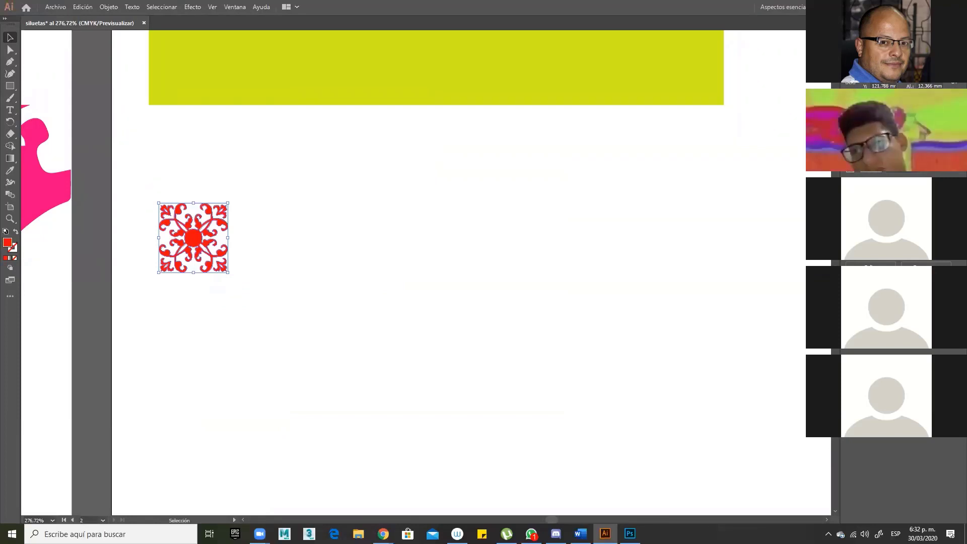
- Duplicate the yellow-green rectangle below the original and scale the copy down to about 19 mm high
left_click_drag(575, 235, 648, 446)
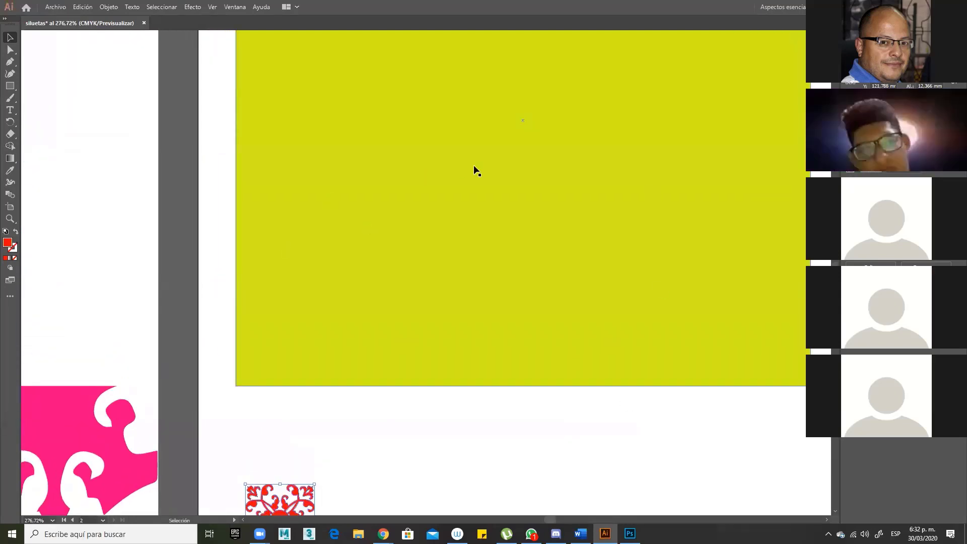
scroll(351, 485, "down", 5)
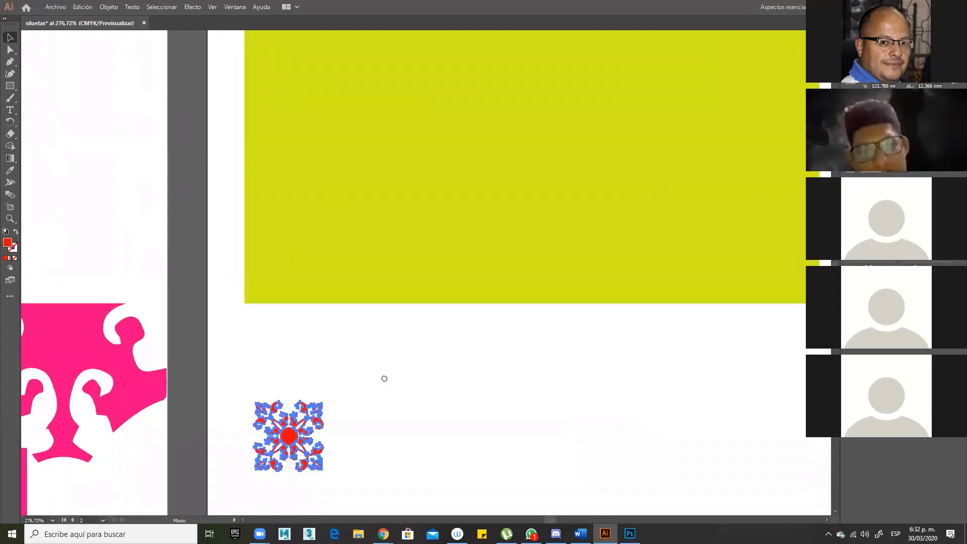
left_click_drag(466, 318, 387, 291)
scroll(431, 287, "down", 3)
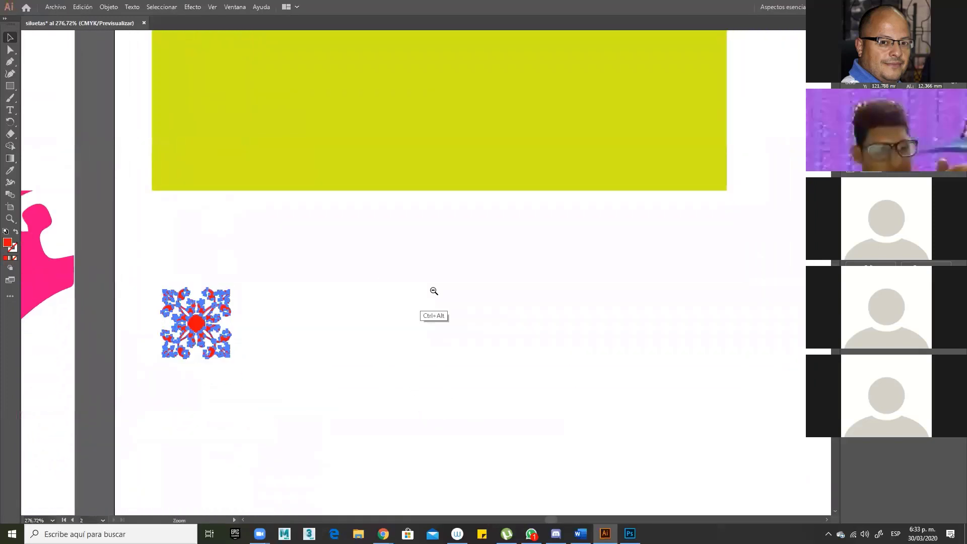
left_click(458, 143)
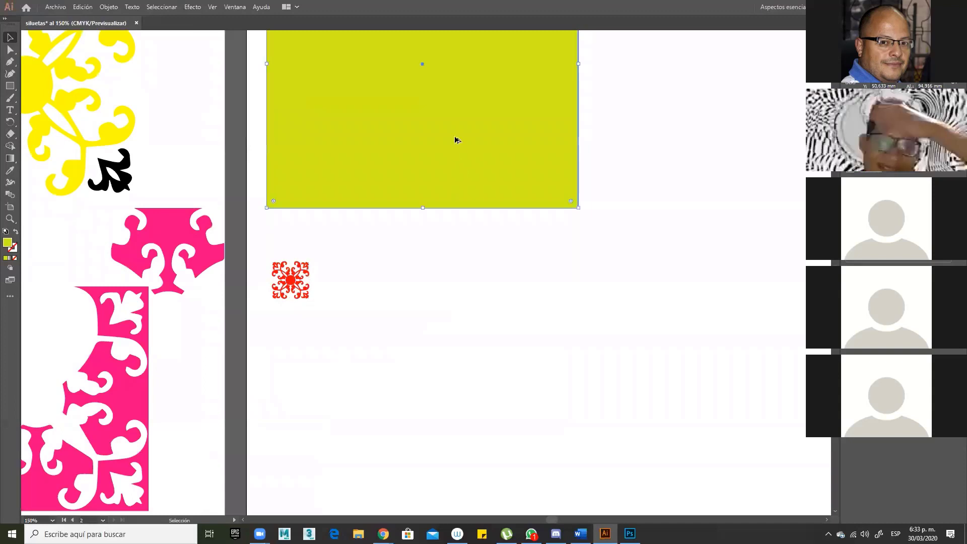
left_click_drag(455, 141, 517, 432)
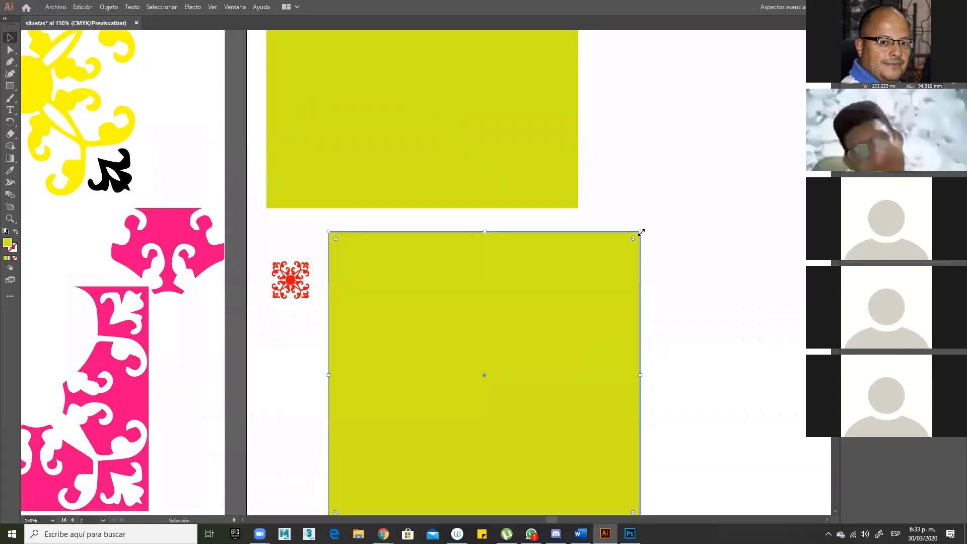
left_click_drag(641, 232, 454, 466)
left_click_drag(360, 485, 373, 355)
- Centre a copy of the small ornament on the small rectangle and shrink that rectangle around it to about 13 mm high
left_click(282, 270)
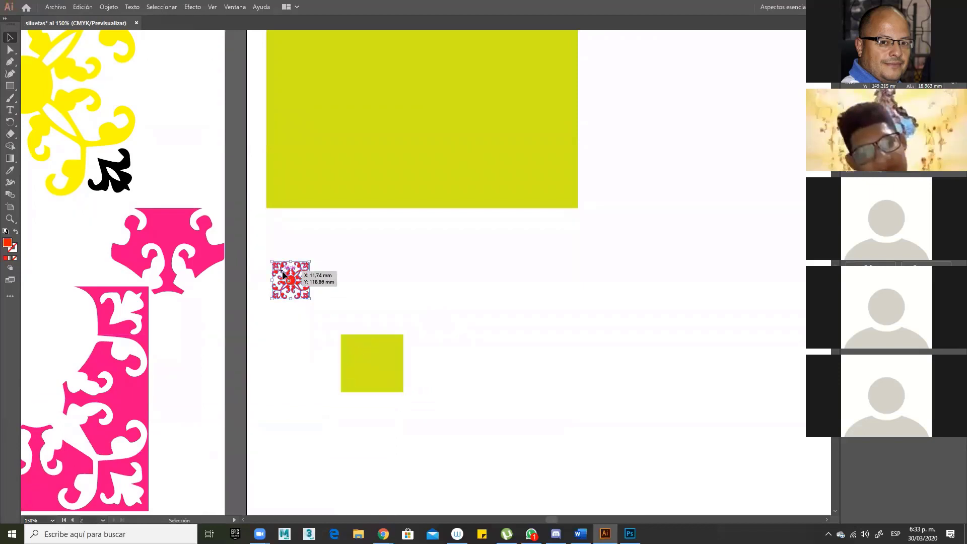
left_click_drag(282, 271, 376, 367)
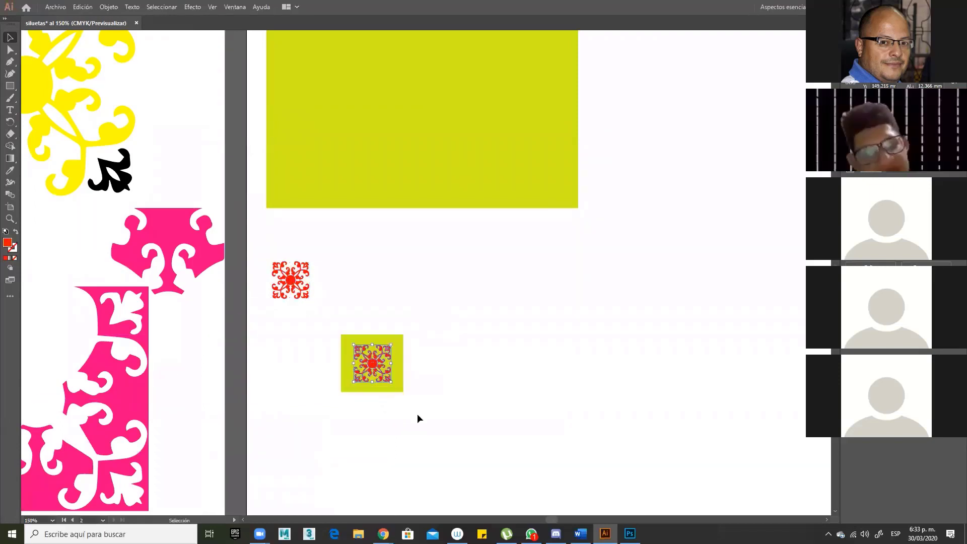
key("ctrl+space")
left_click_drag(321, 329, 448, 416)
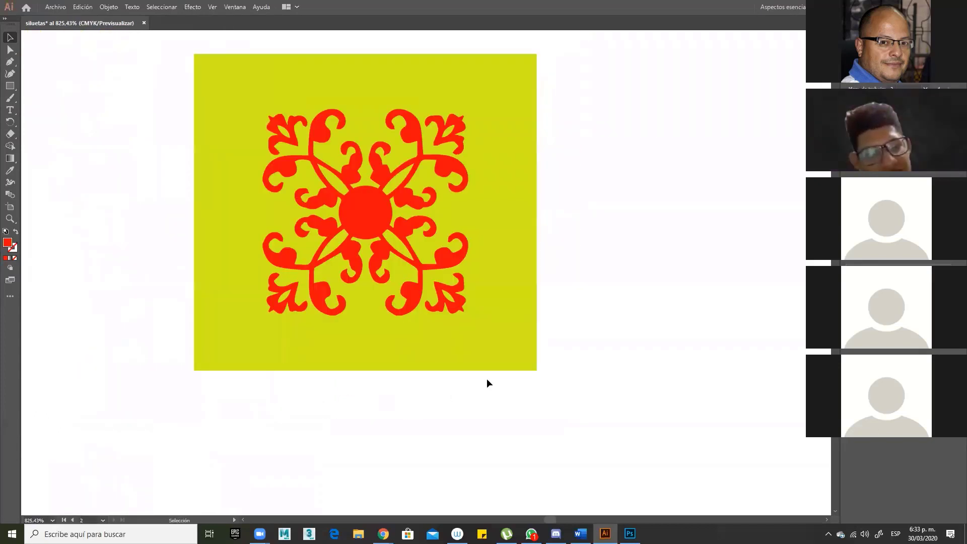
left_click_drag(544, 373, 486, 324)
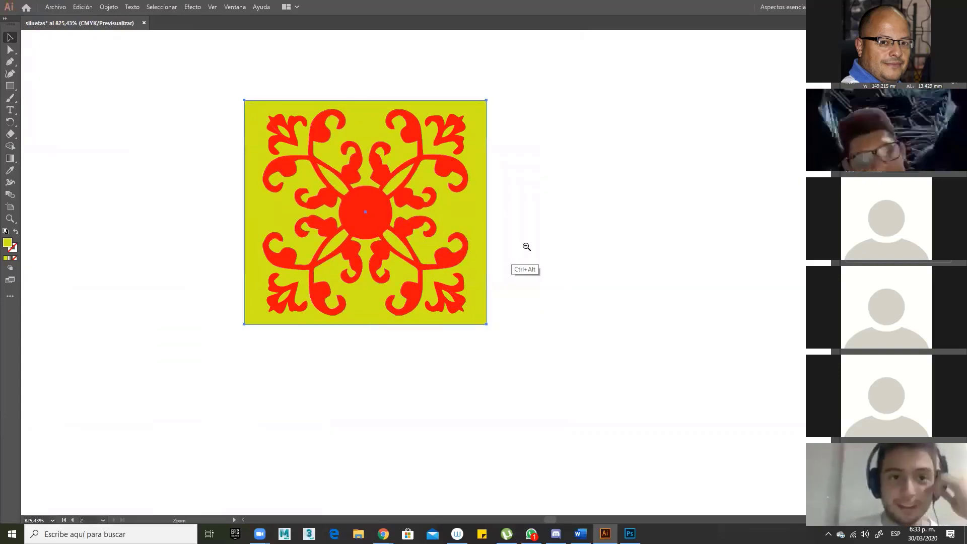
- Select the small rectangle together with its ornament and move this tile directly below the loose red ornament
left_click(524, 246, "ctrl+alt")
left_click(524, 246, "ctrl+alt")
left_click(525, 247, "ctrl+alt")
left_click_drag(397, 324, 630, 450)
left_click(559, 328, "ctrl+alt")
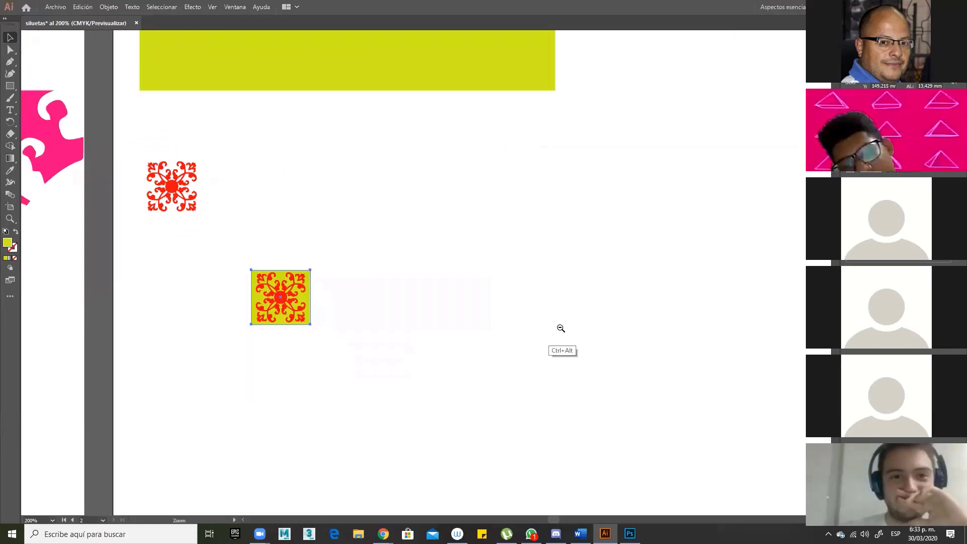
left_click(563, 351, "ctrl+alt")
left_click(542, 398, "ctrl+alt")
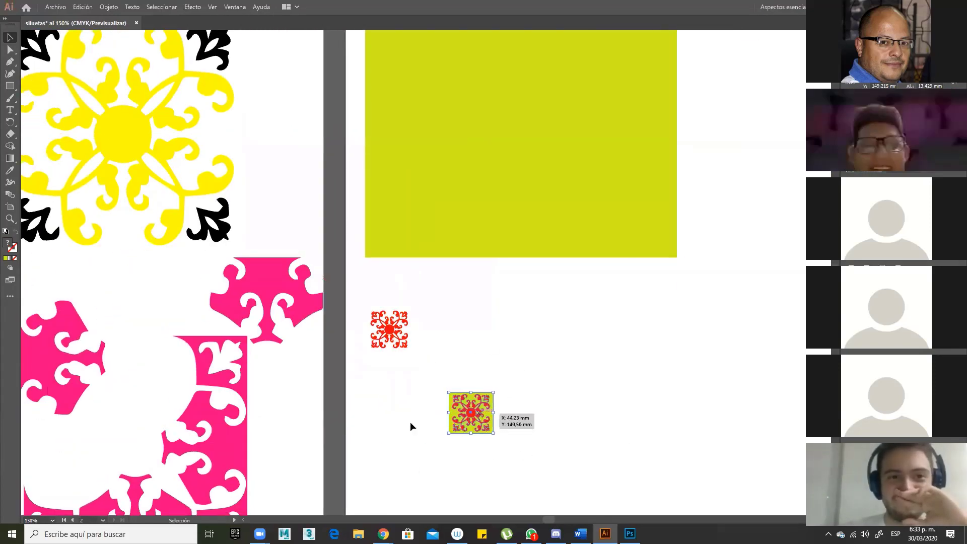
left_click_drag(481, 418, 402, 395)
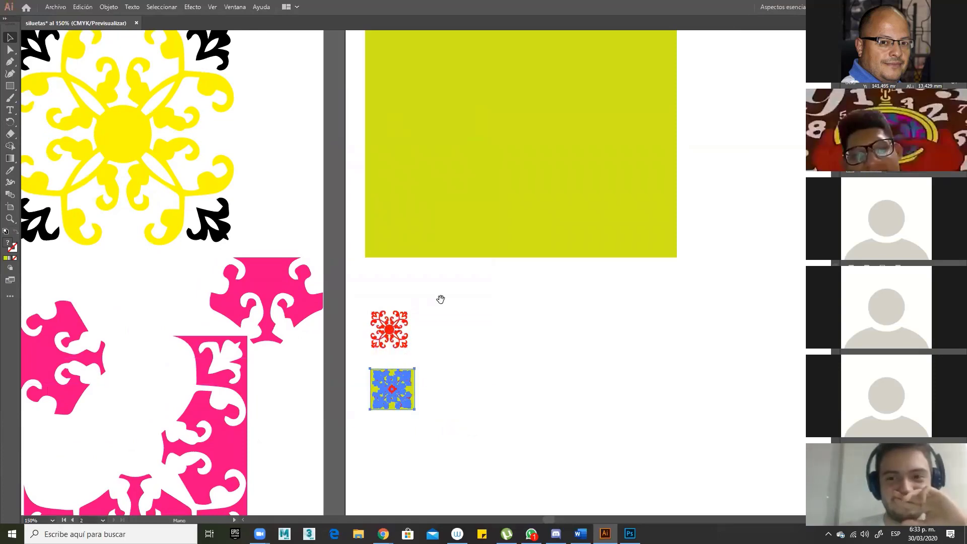
- Show the Muestras (Swatches) panel enlarged beside the artwork and add the loose red ornament to it as a pattern swatch
left_click_drag(441, 299, 461, 390)
left_click(419, 424)
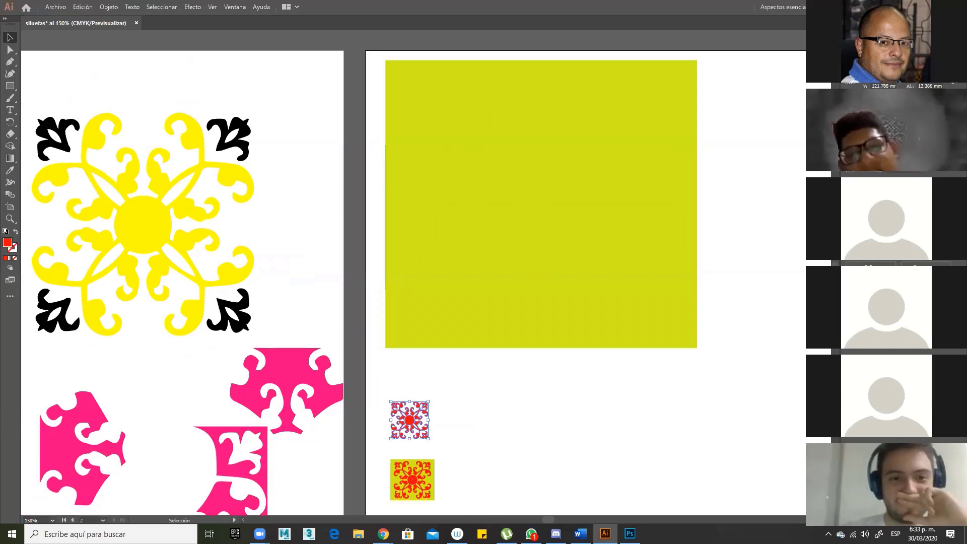
left_click(233, 12)
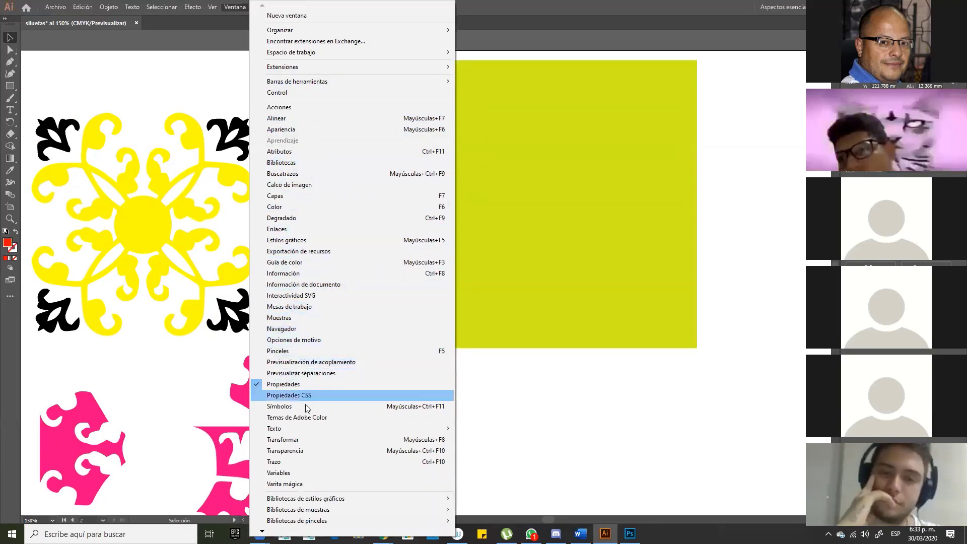
left_click(285, 318)
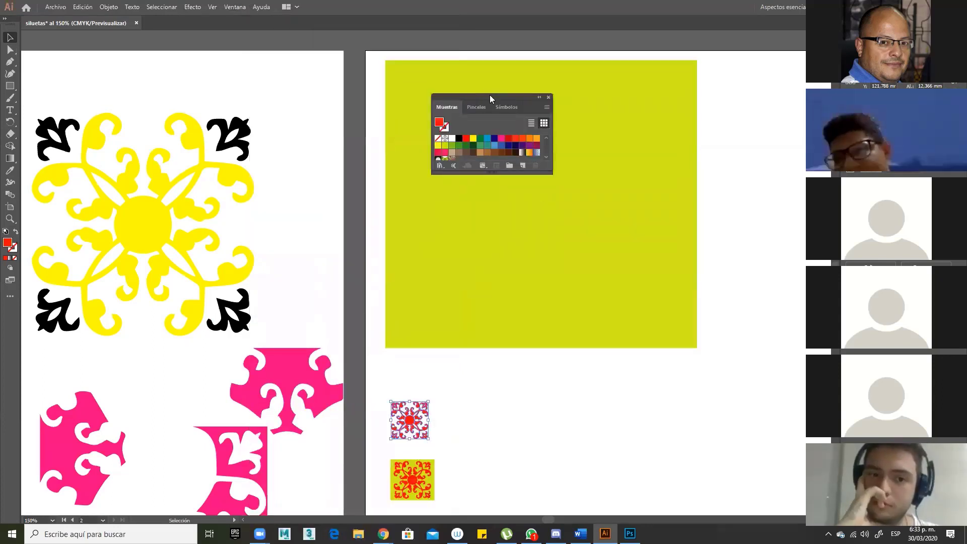
left_click_drag(490, 95, 735, 332)
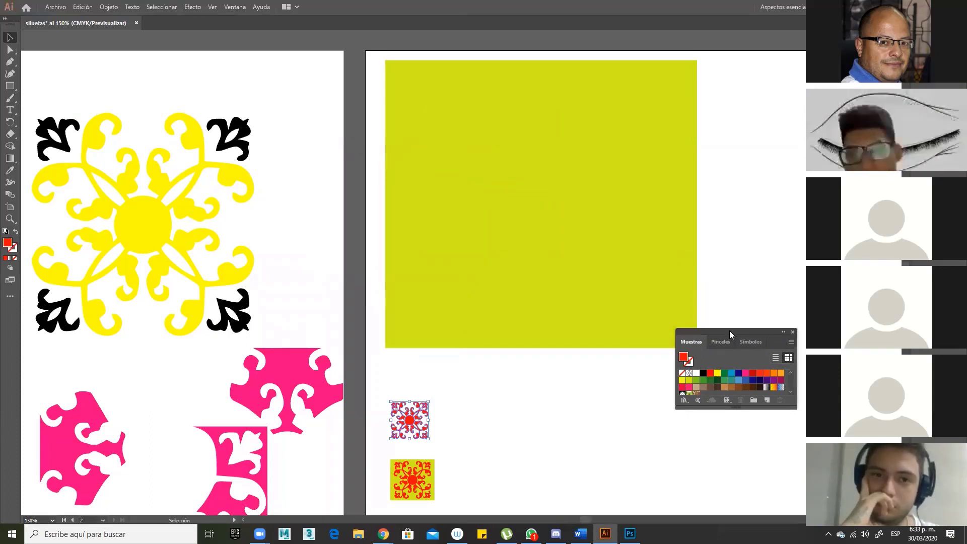
left_click_drag(727, 335, 822, 274)
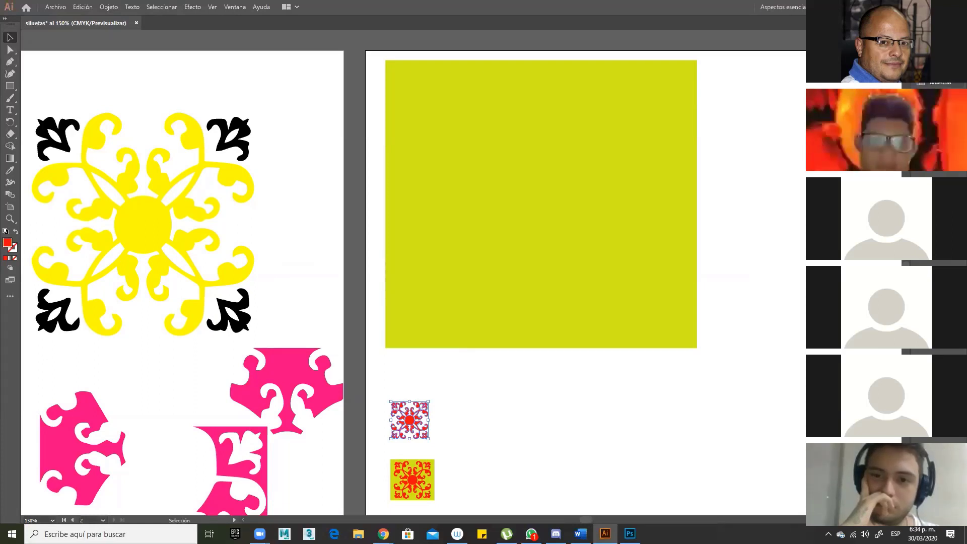
left_click_drag(856, 145, 857, 290)
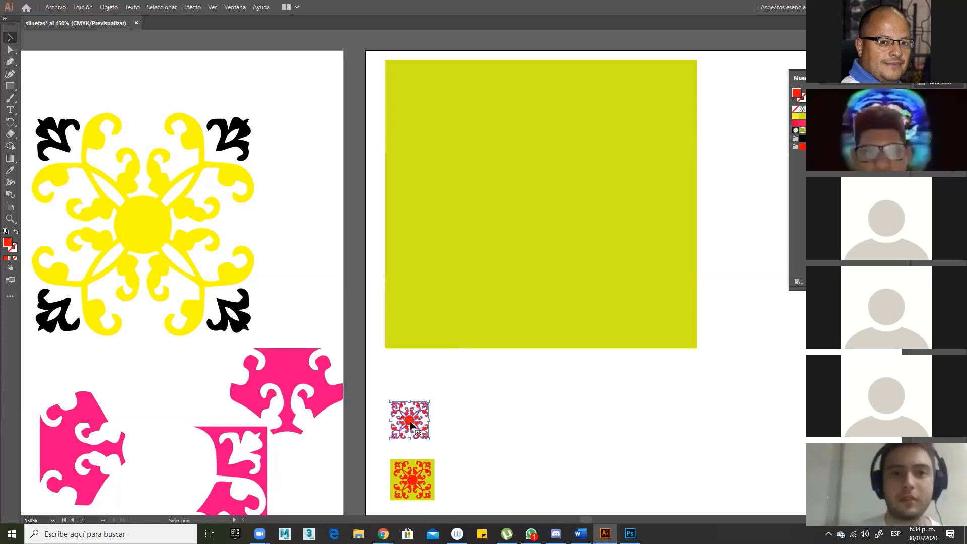
left_click_drag(412, 426, 826, 187)
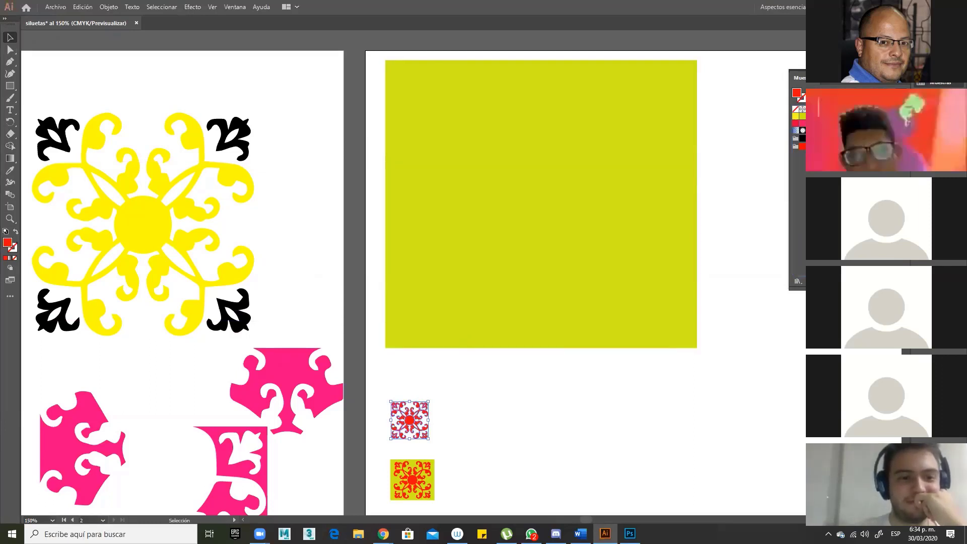
- Try the new pattern swatch as a fill on the loose red ornament, then undo that fill
left_click(818, 130)
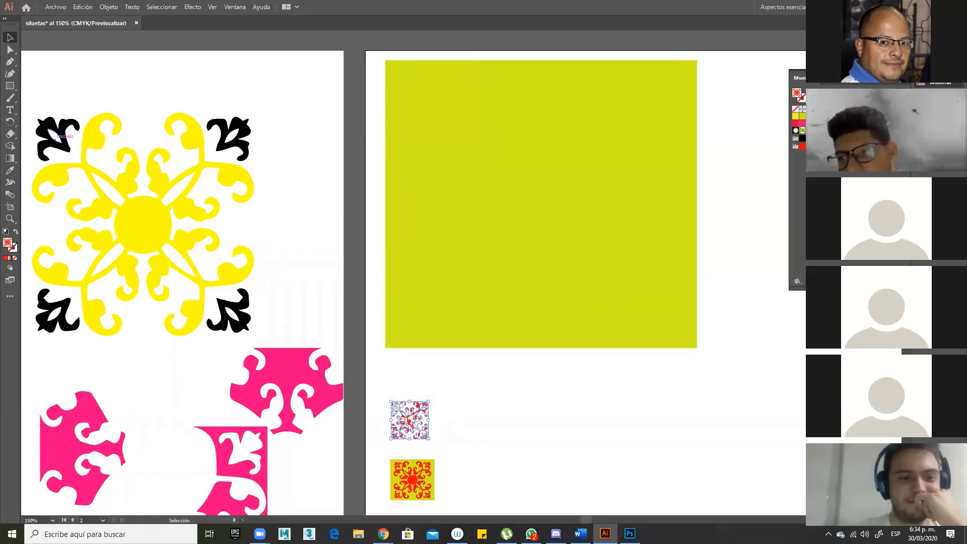
key("ctrl+z")
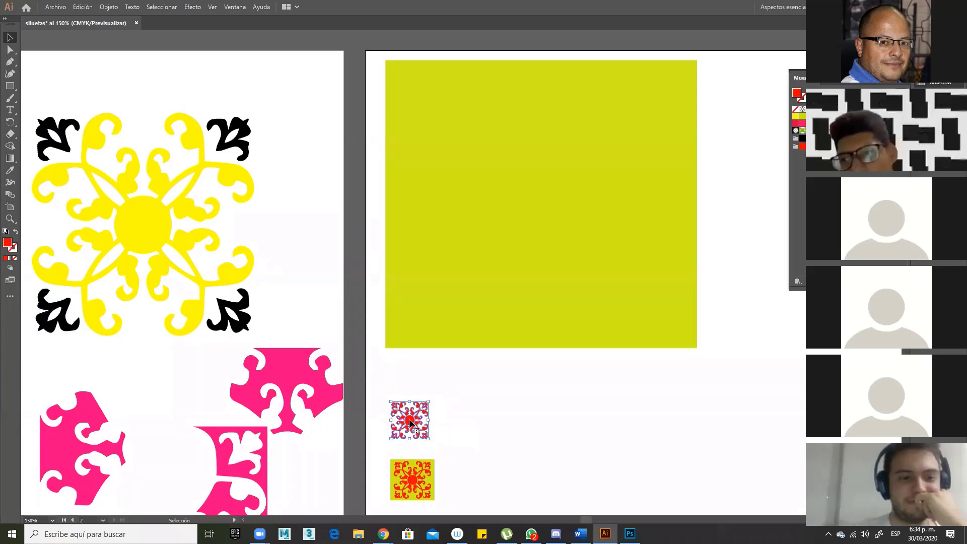
left_click_drag(410, 420, 806, 204)
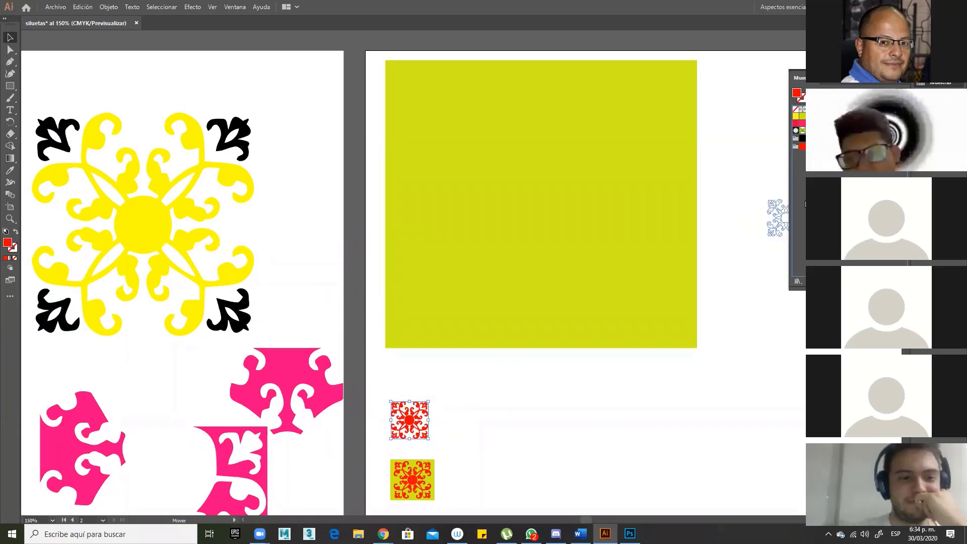
left_click_drag(801, 231, 423, 437)
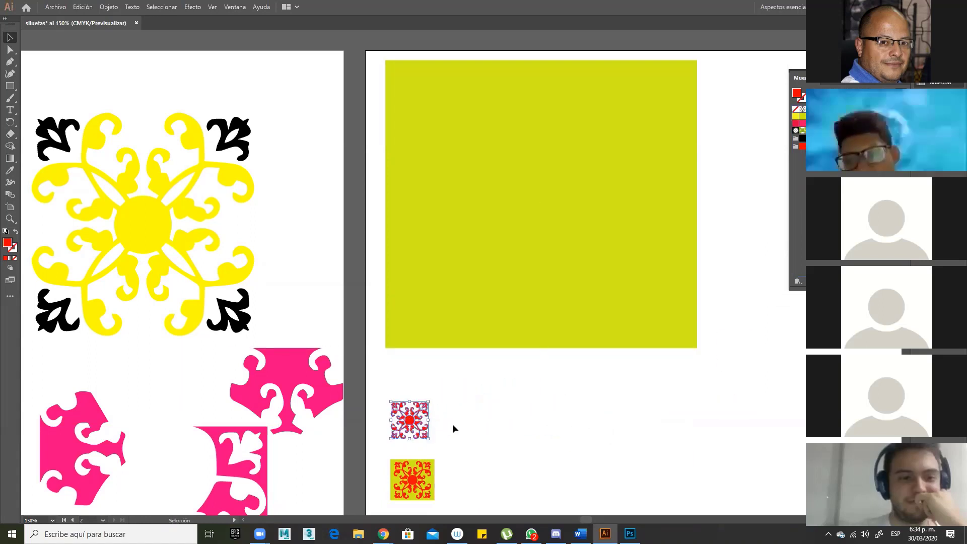
- Fill the large yellow-green rectangle with the red ornament pattern swatch
left_click(599, 266)
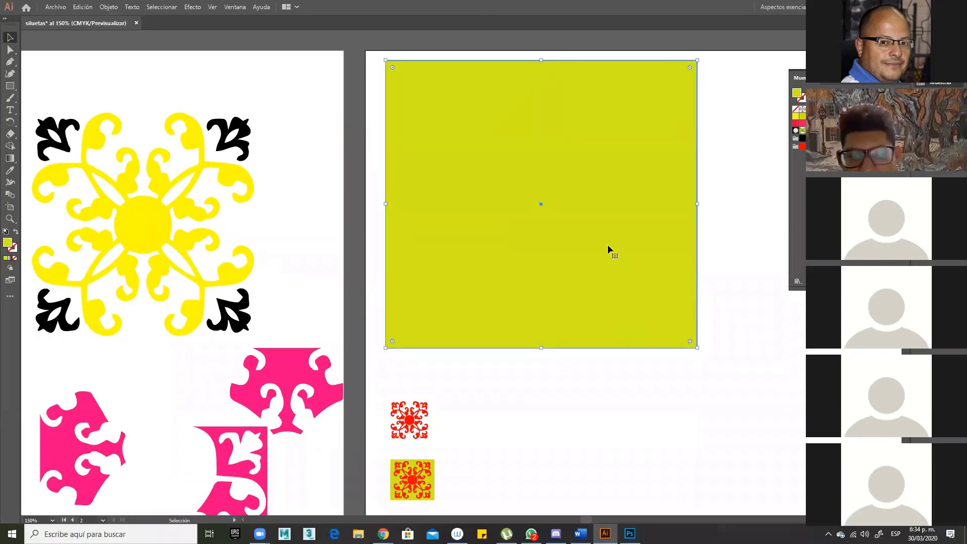
left_click(811, 130)
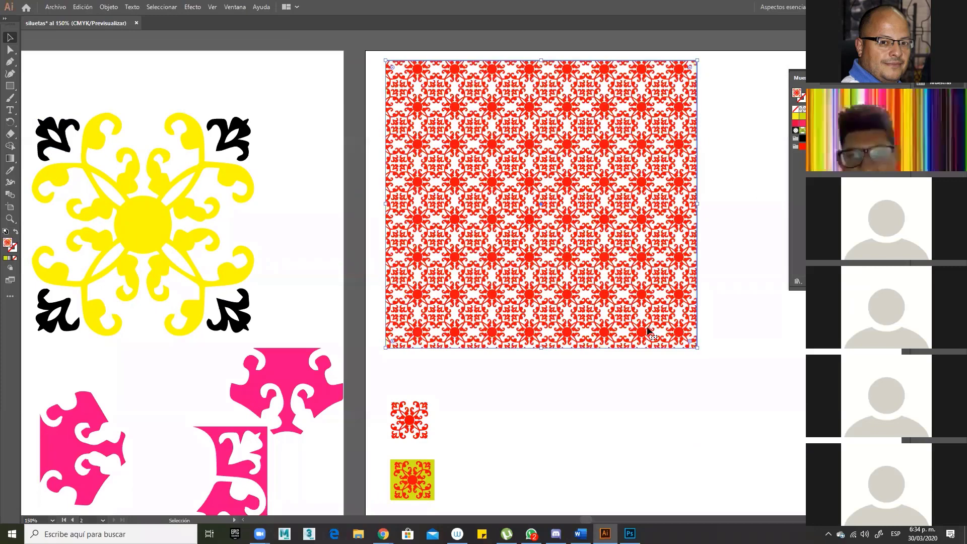
- Place a copy of the black ornament image from the first artboard on the second artboard, below the red pattern-filled rectangle
left_click(631, 377)
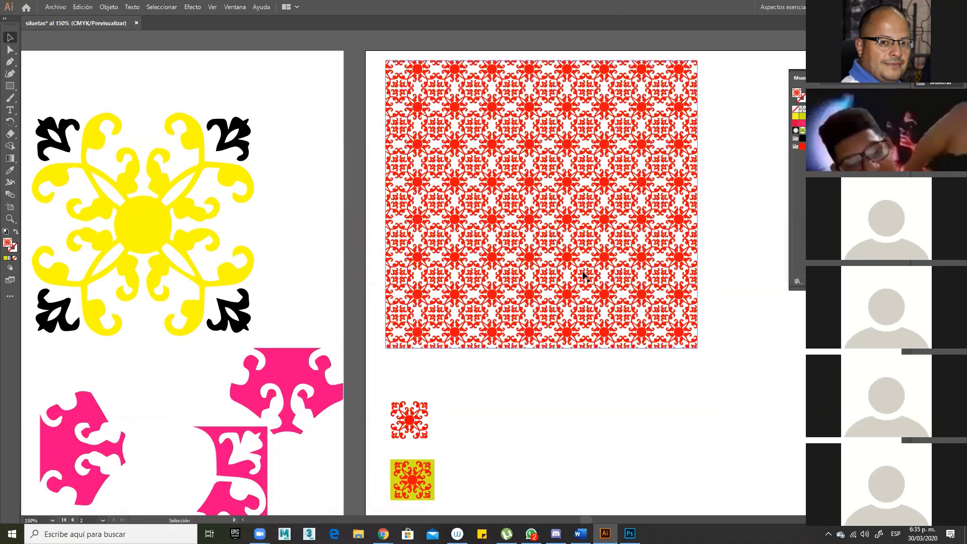
key("ctrl+alt+space")
left_click(575, 280)
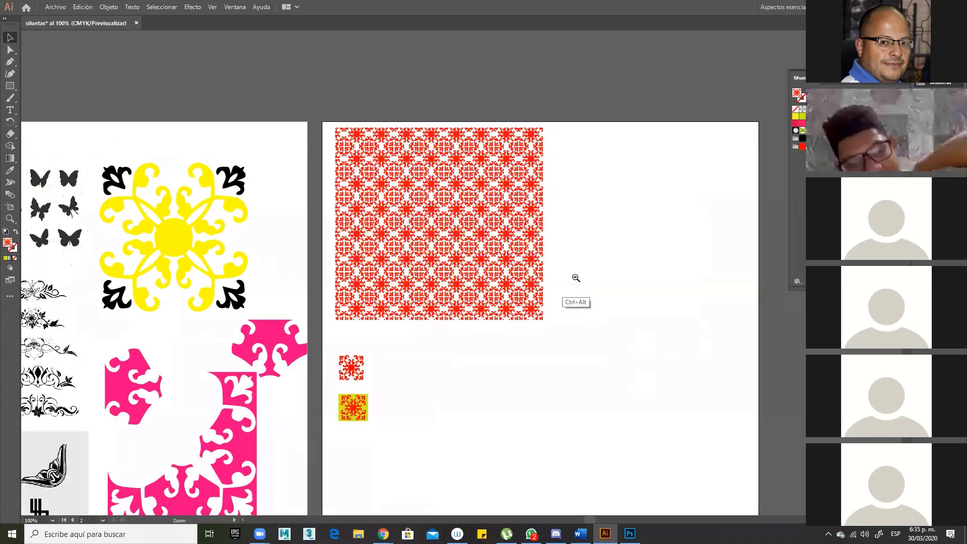
left_click_drag(552, 306, 596, 280)
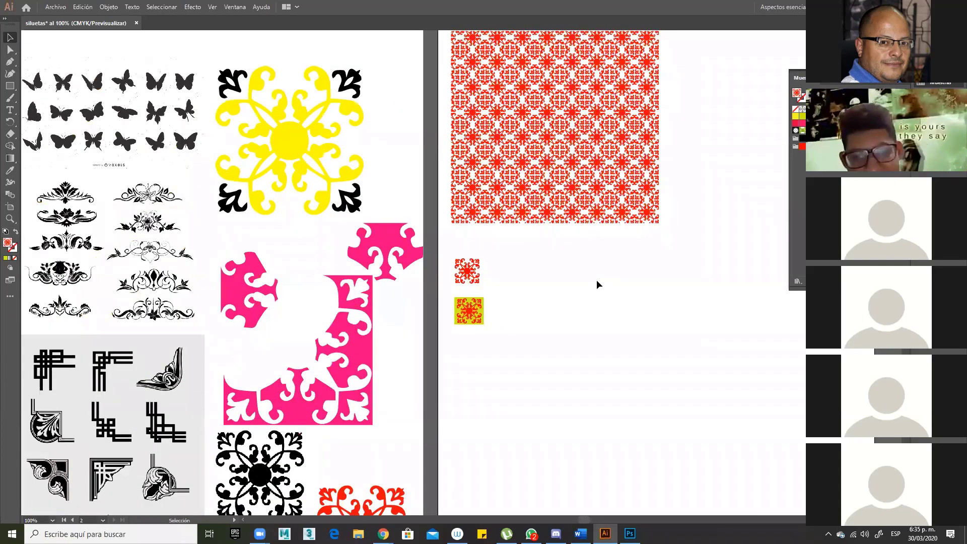
left_click_drag(585, 279, 498, 250)
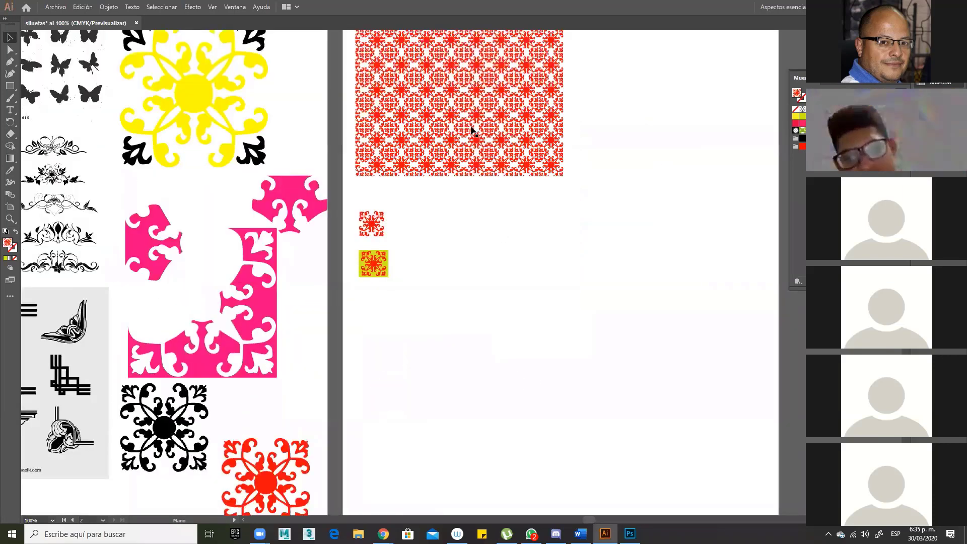
left_click(169, 423)
left_click_drag(167, 446, 497, 374)
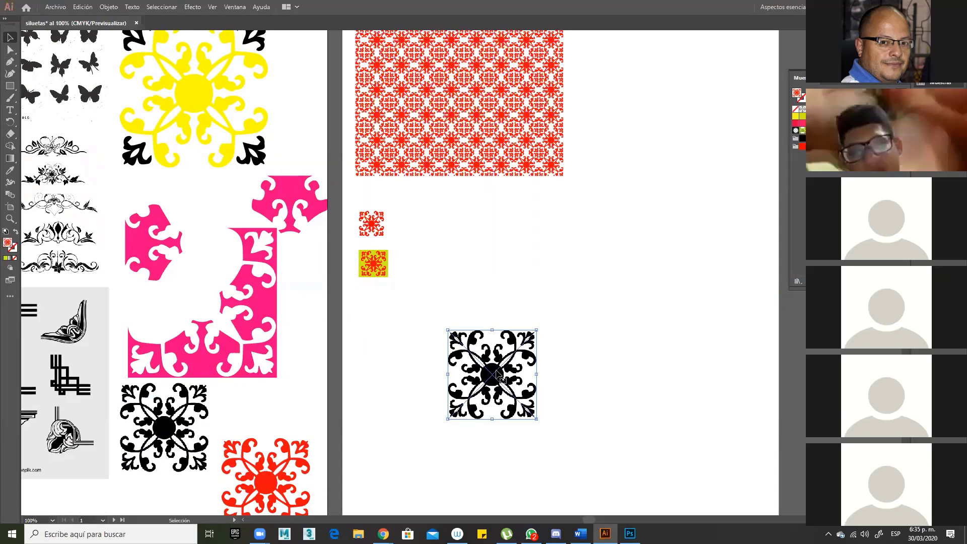
left_click_drag(497, 371, 499, 308)
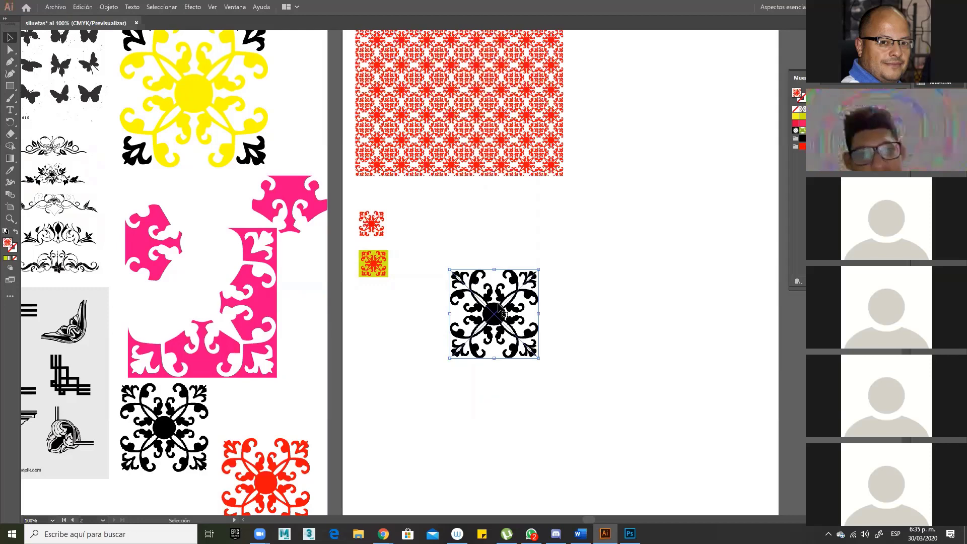
left_click(475, 237)
- Select the copied black ornament image and apply Calco de imagen (Image Trace) to it with one of the tracing presets
left_click(497, 316)
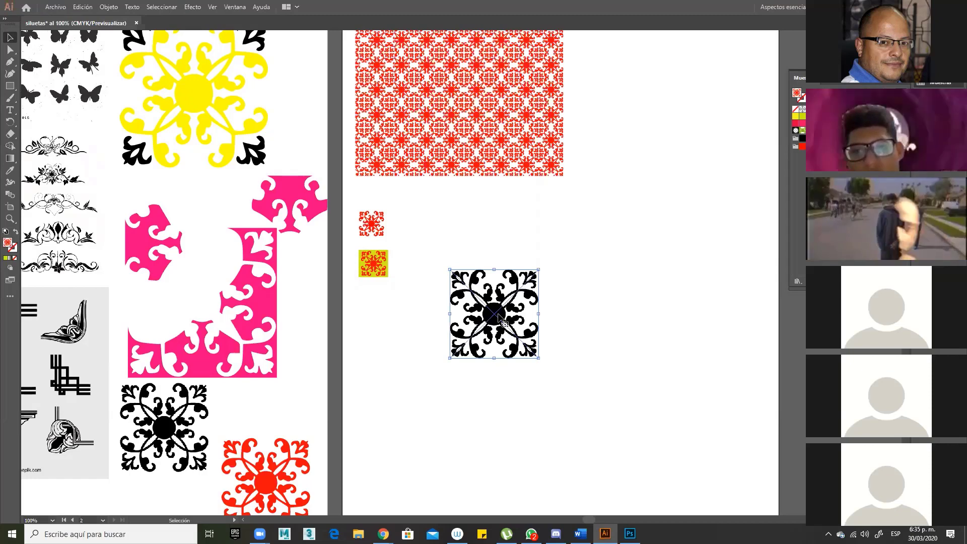
left_click(941, 35)
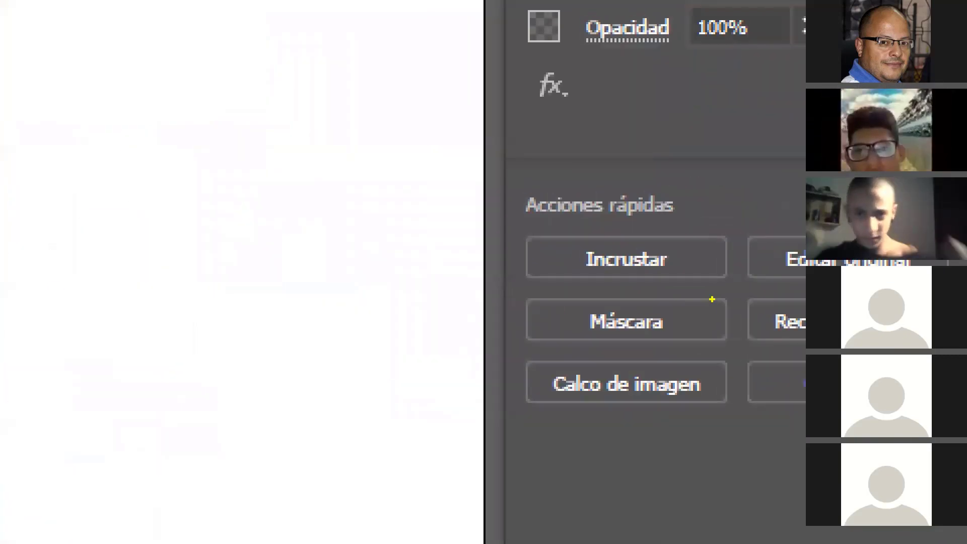
mouse_move(499, 351)
left_mouse_down()
mouse_move(640, 409)
mouse_move(749, 415)
mouse_move(798, 498)
left_mouse_up()
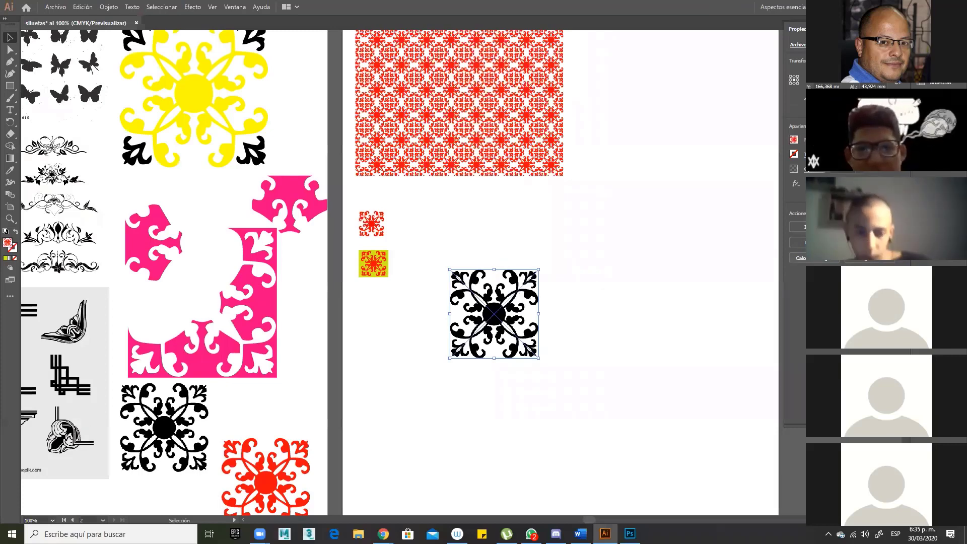
left_click(815, 259)
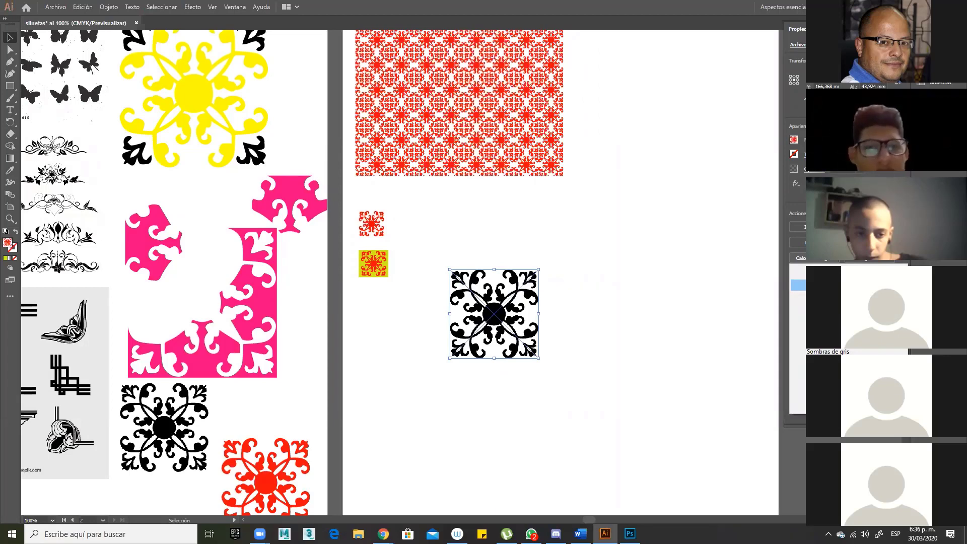
left_click(799, 285)
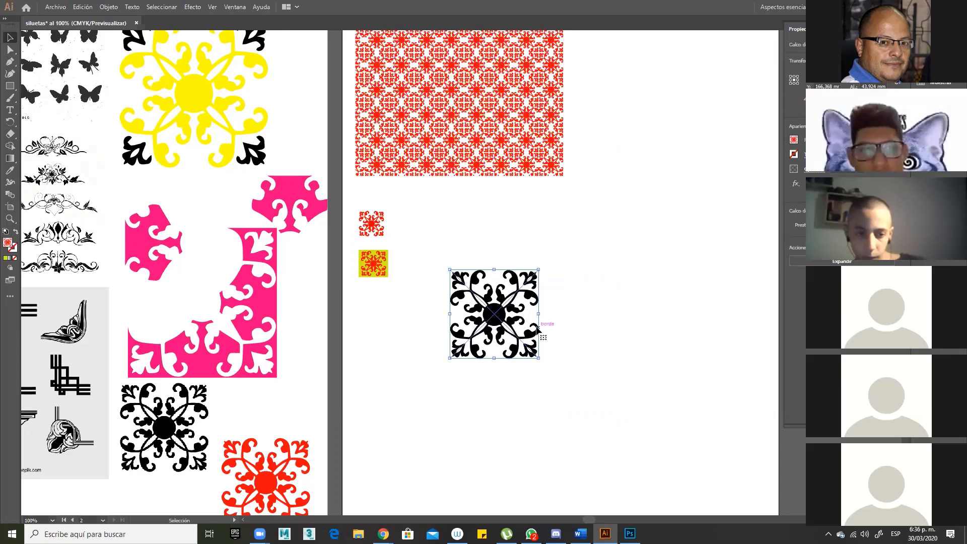
- Mark the image trace and quick action options with a red annotation box and link it to the traced ornament with an arrow
key("a")
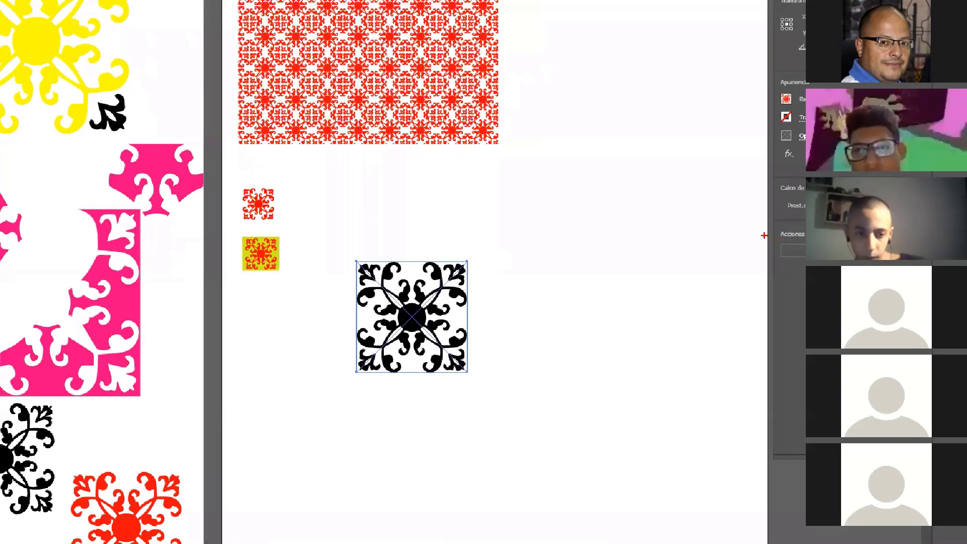
left_click_drag(771, 177, 937, 280)
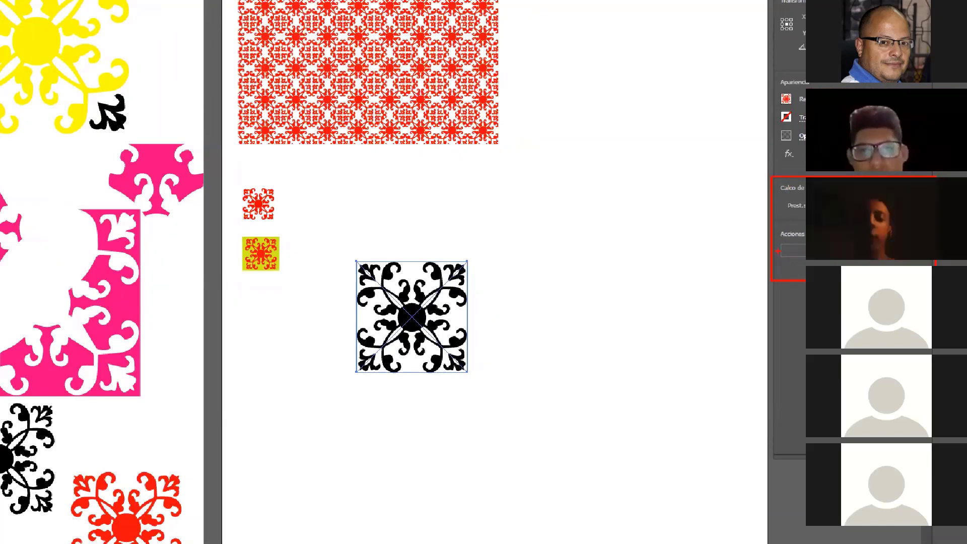
mouse_move(773, 252)
left_mouse_down()
mouse_move(499, 320)
mouse_move(444, 317)
left_mouse_up()
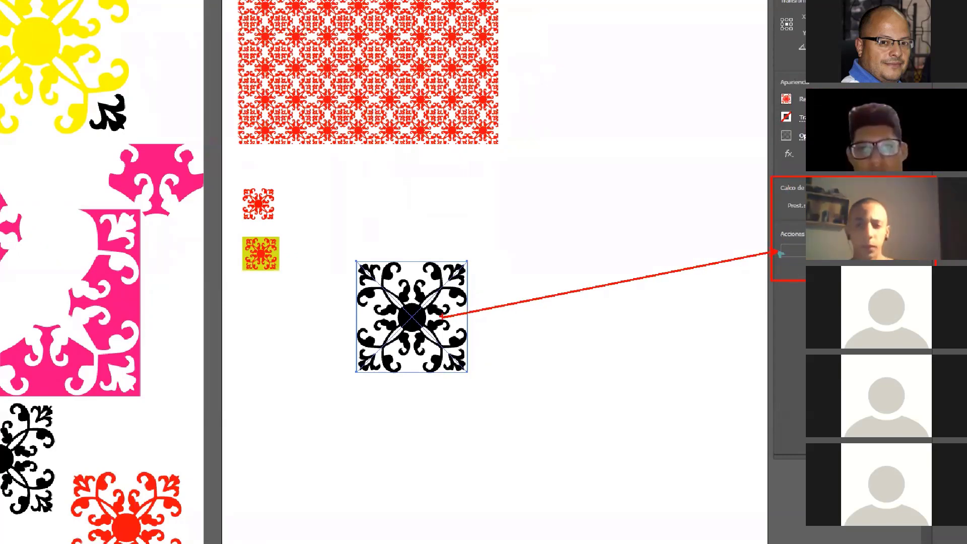
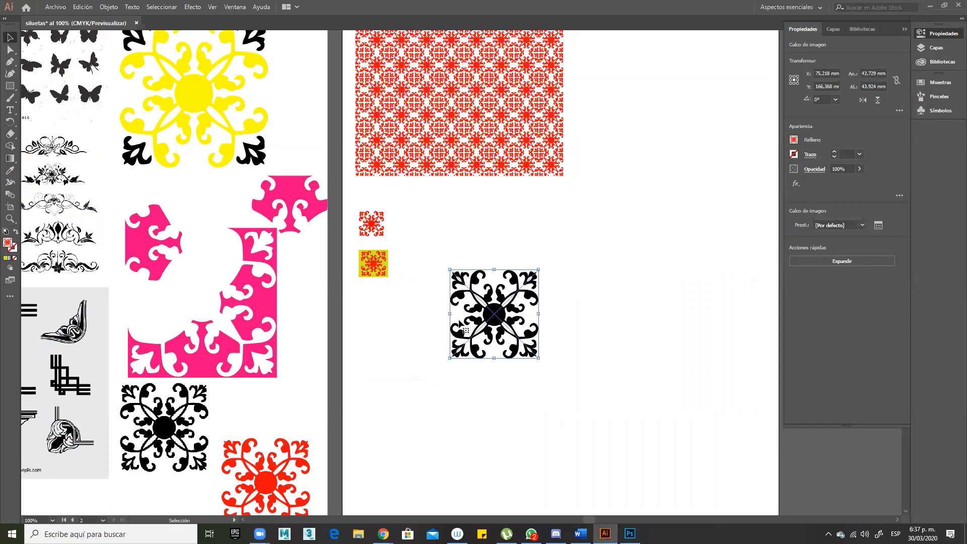
- Nudge the traced black ornament slightly and expand its image trace into editable vector shapes
mouse_move(507, 317)
left_mouse_down()
mouse_move(487, 322)
mouse_move(504, 320)
left_mouse_up()
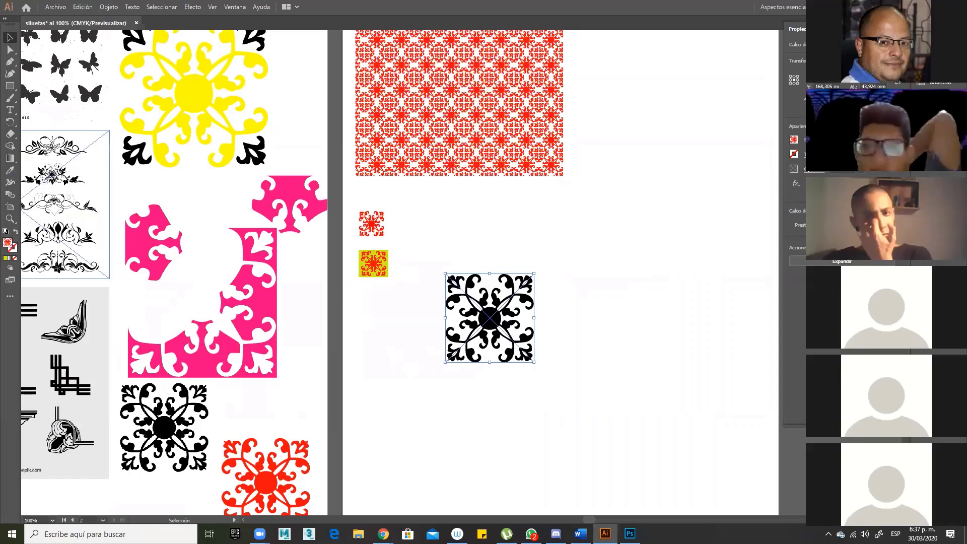
left_click(843, 261)
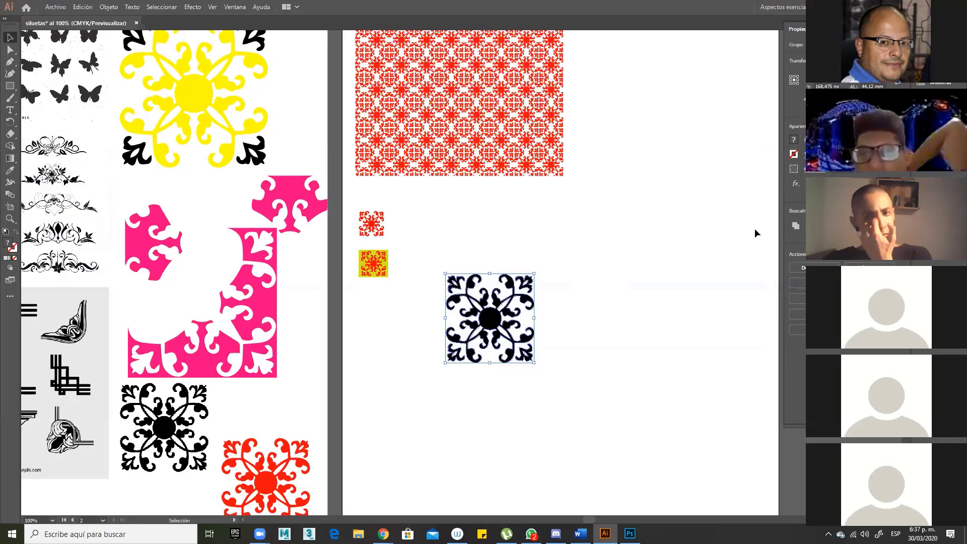
- Try filling the entire expanded ornament group with yellow-green C9D800, and undo that fill
double_click(8, 246)
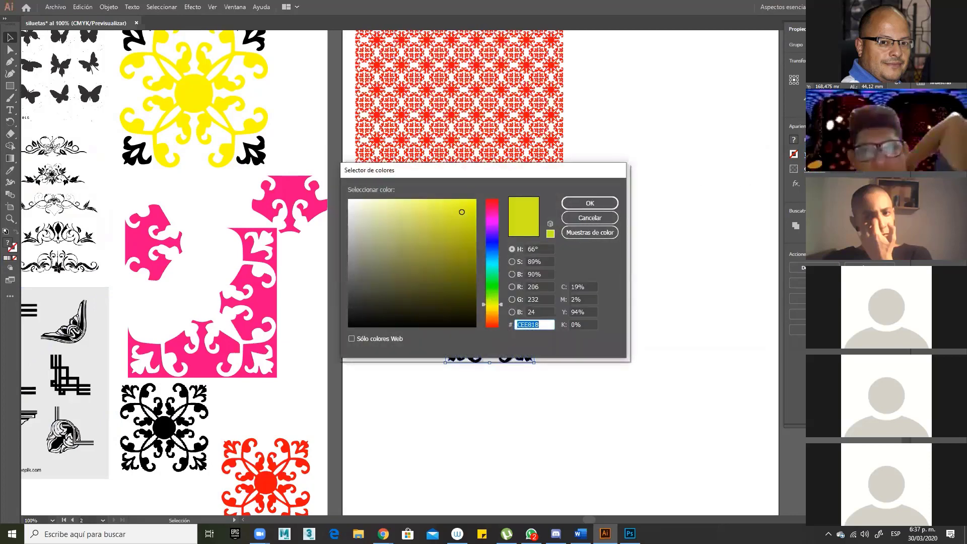
left_click(458, 222)
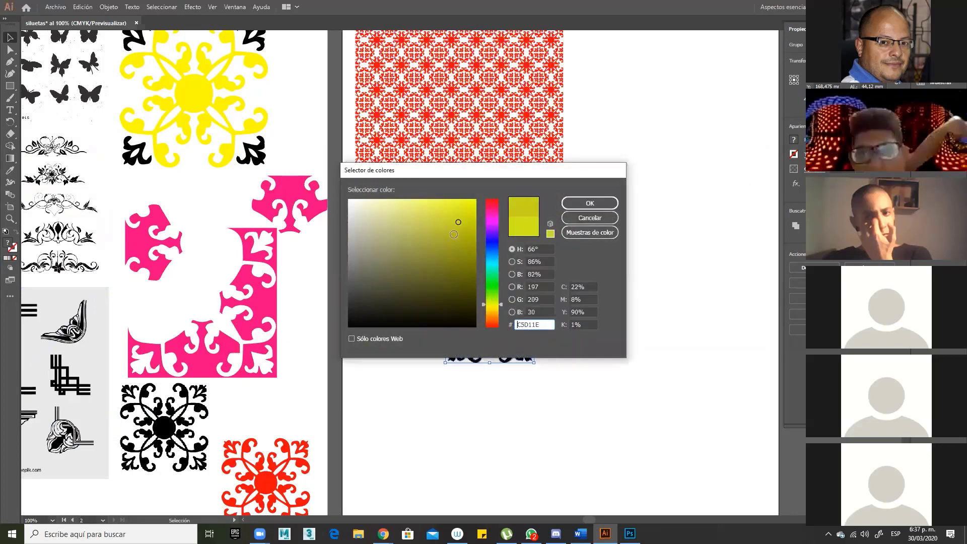
mouse_move(454, 234)
left_mouse_down()
mouse_move(446, 249)
mouse_move(465, 245)
mouse_move(475, 219)
left_mouse_up()
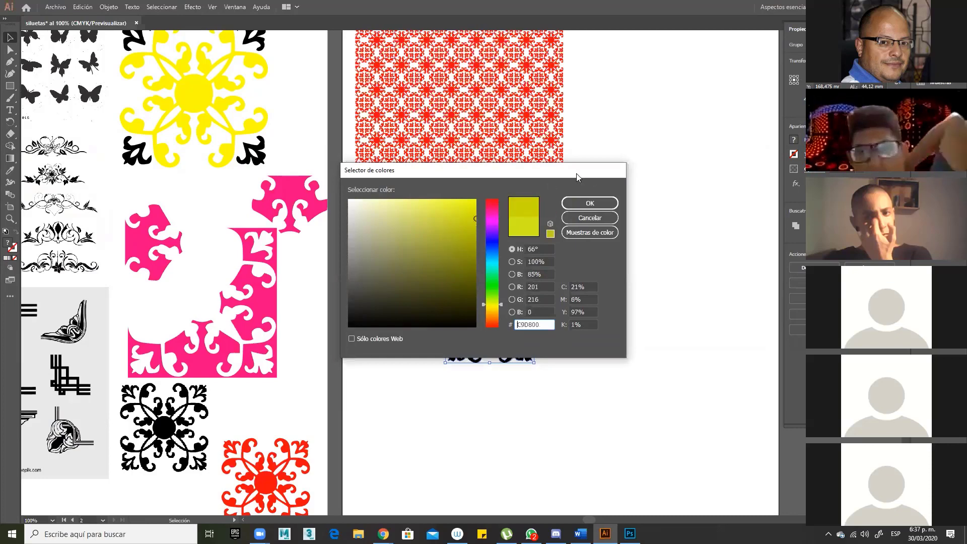
left_click(590, 203)
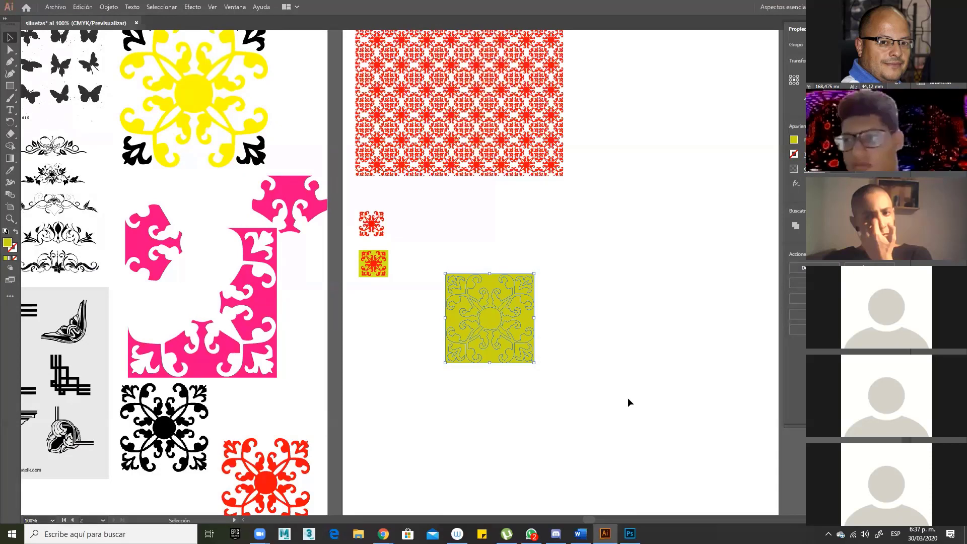
key("ctrl+z")
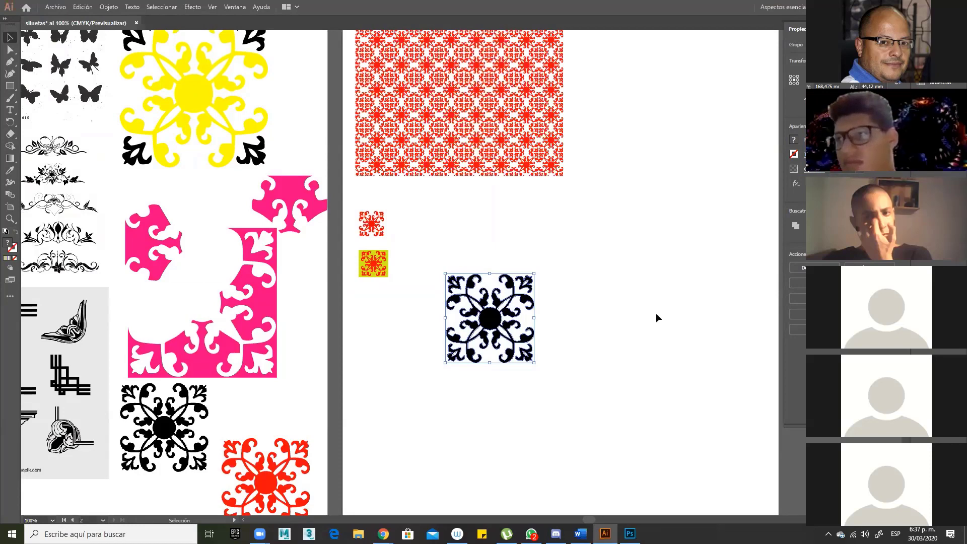
- Reveal the expanded ornament's anchor points, box the quick actions in red, and draw an arrow between the Desagrupar (Ungroup) action and the ornament
key("a")
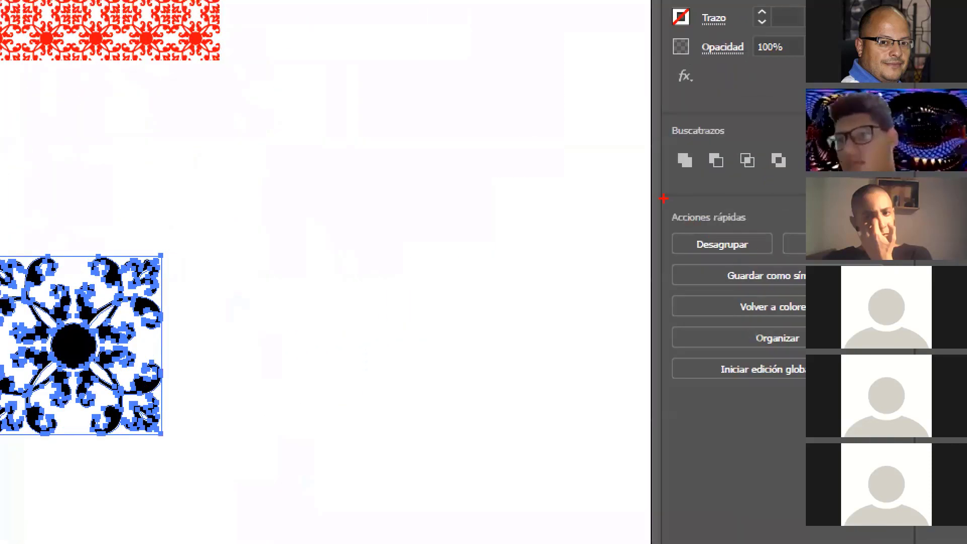
left_click_drag(663, 198, 904, 401)
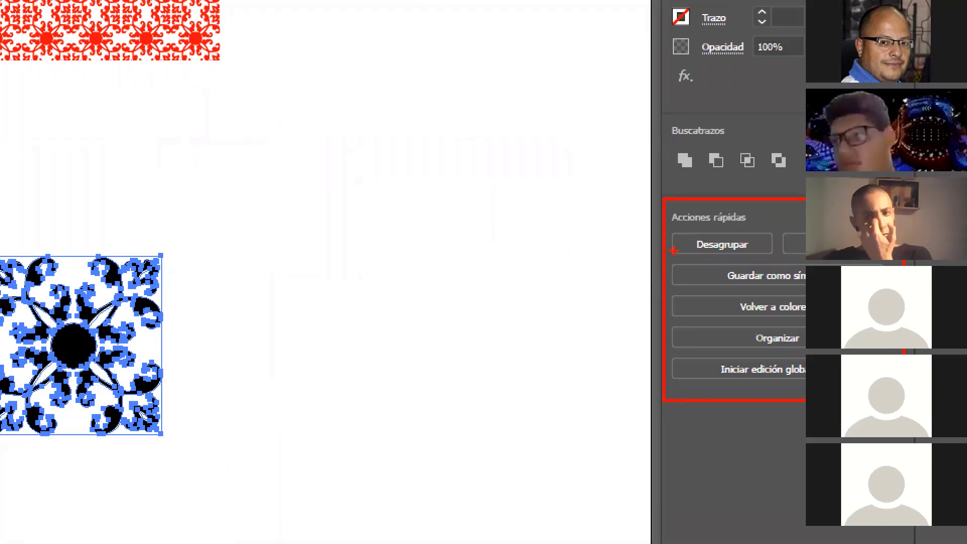
mouse_move(674, 251)
left_mouse_down()
mouse_move(514, 313)
mouse_move(186, 328)
mouse_move(157, 310)
left_mouse_up()
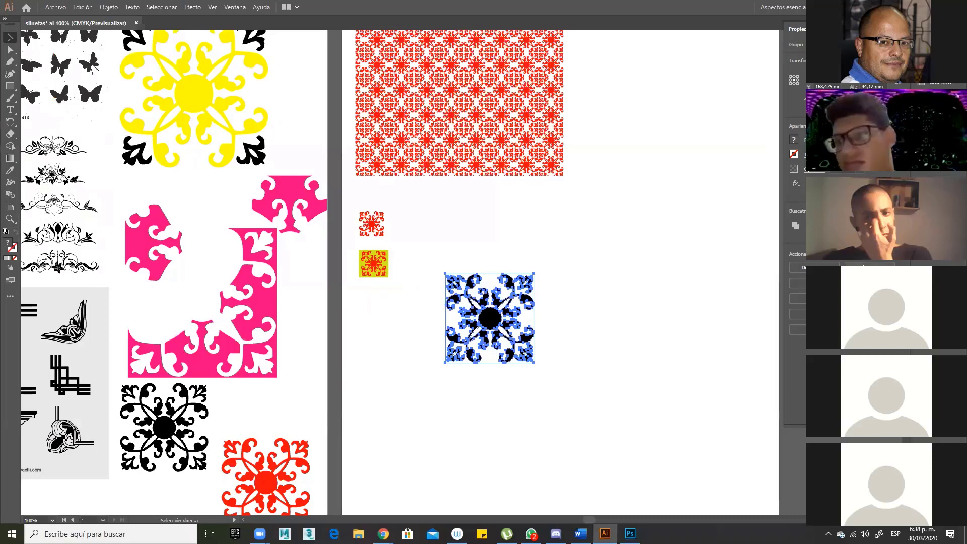
- Isolate the ornament group, mark its <Grupo> breadcrumb and the back arrow with red annotations, and leave isolation mode
left_click(871, 268)
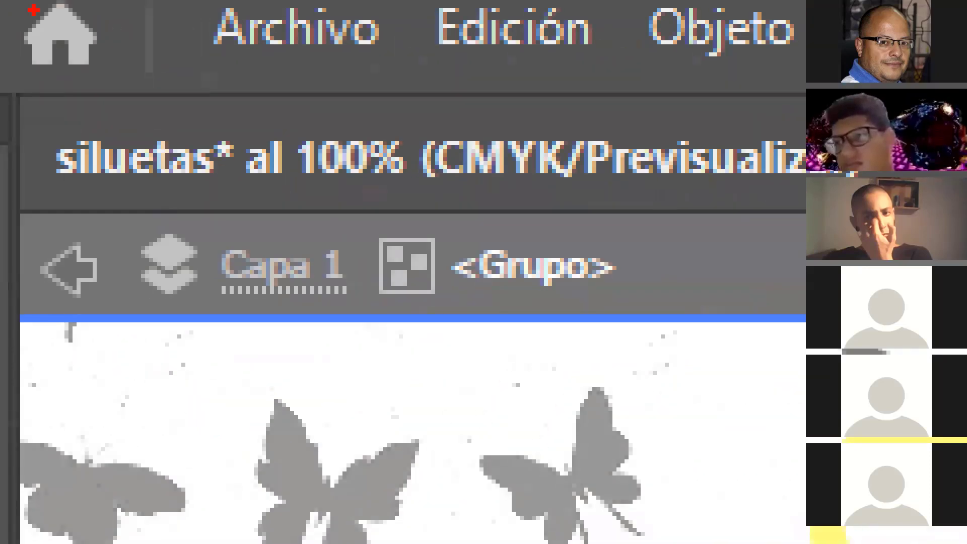
mouse_move(361, 223)
left_mouse_down()
mouse_move(612, 322)
mouse_move(667, 328)
left_mouse_up()
left_click_drag(607, 323, 758, 481)
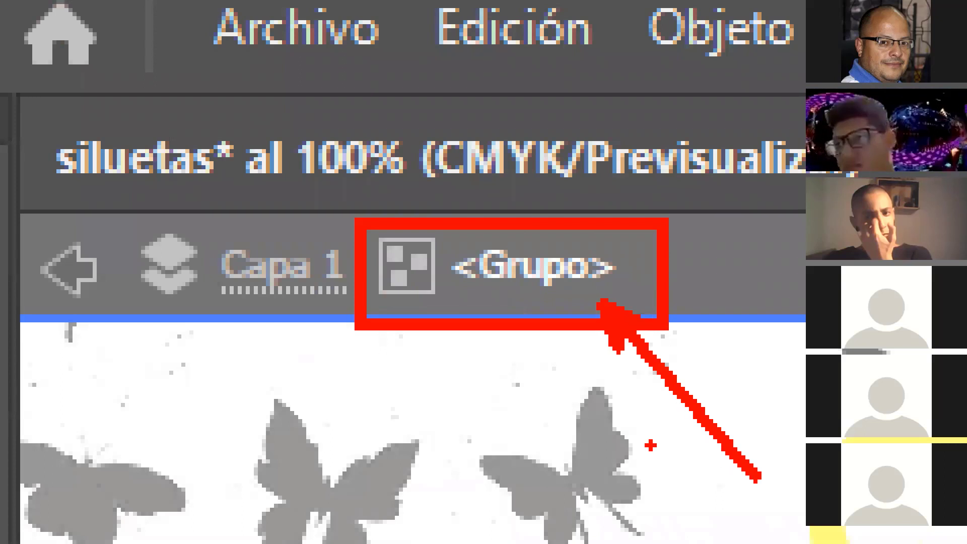
left_click_drag(21, 228, 119, 315)
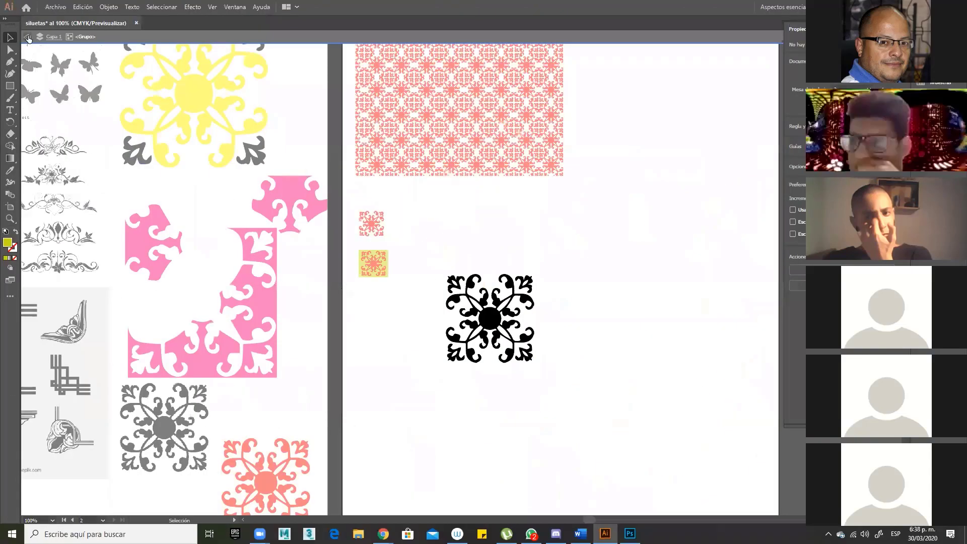
left_click(27, 37)
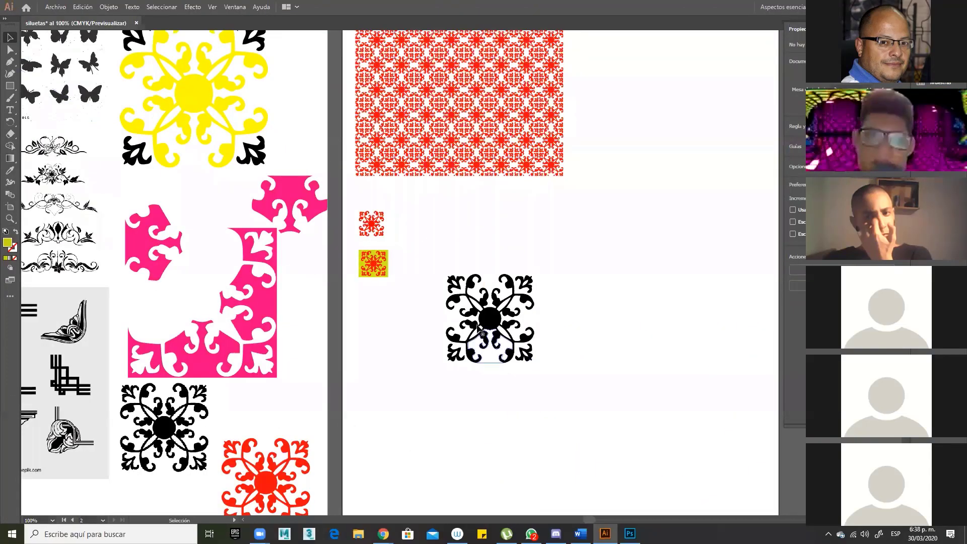
- Ungroup the expanded ornament into separate shapes and clear the selection
left_click(528, 287)
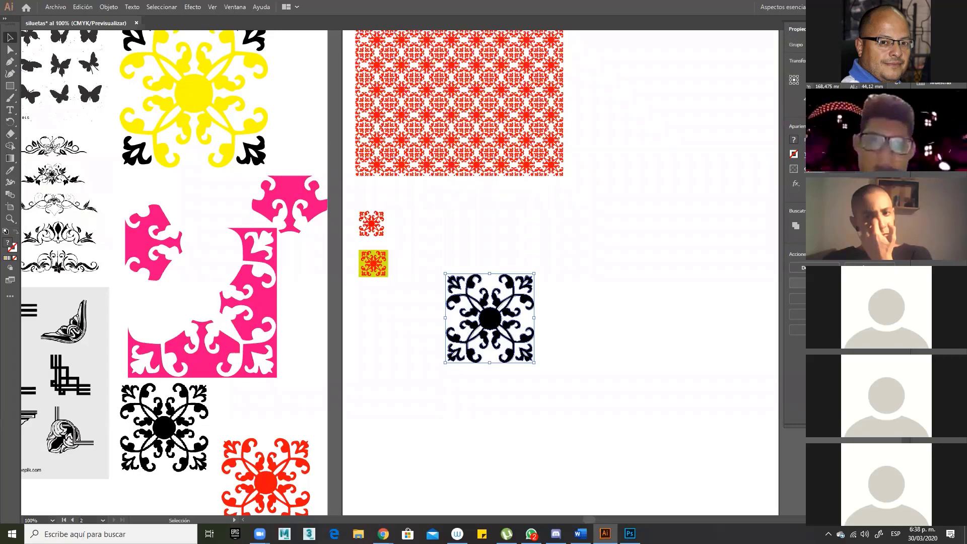
key("ctrl+shift+g")
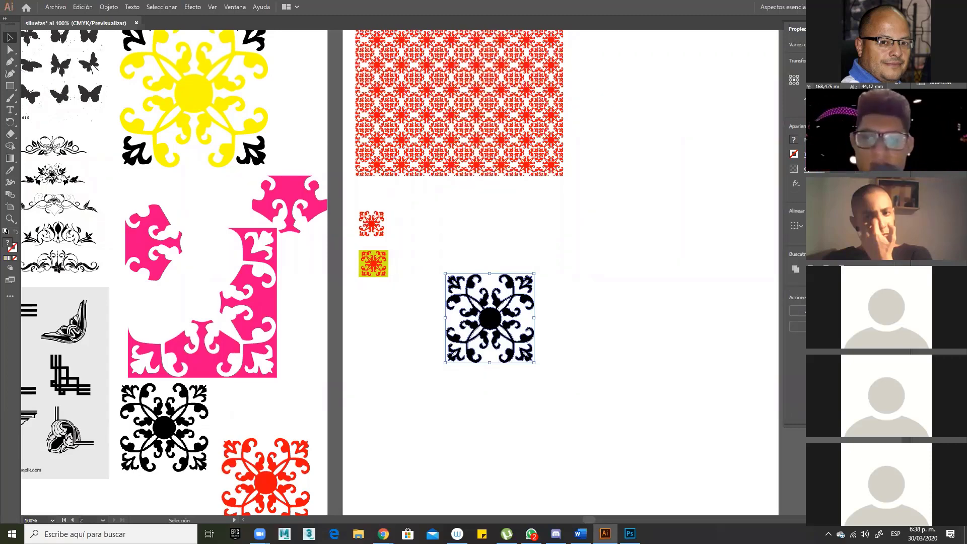
left_click(660, 313)
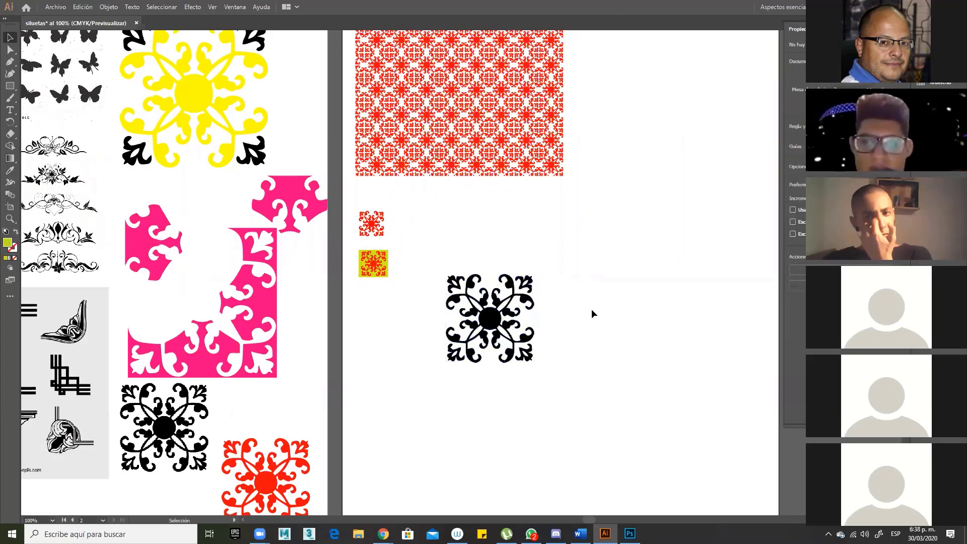
- Fill each white background piece around the black ornament with the bright yellow swatch, including the lower-right corner piece
left_click(527, 310)
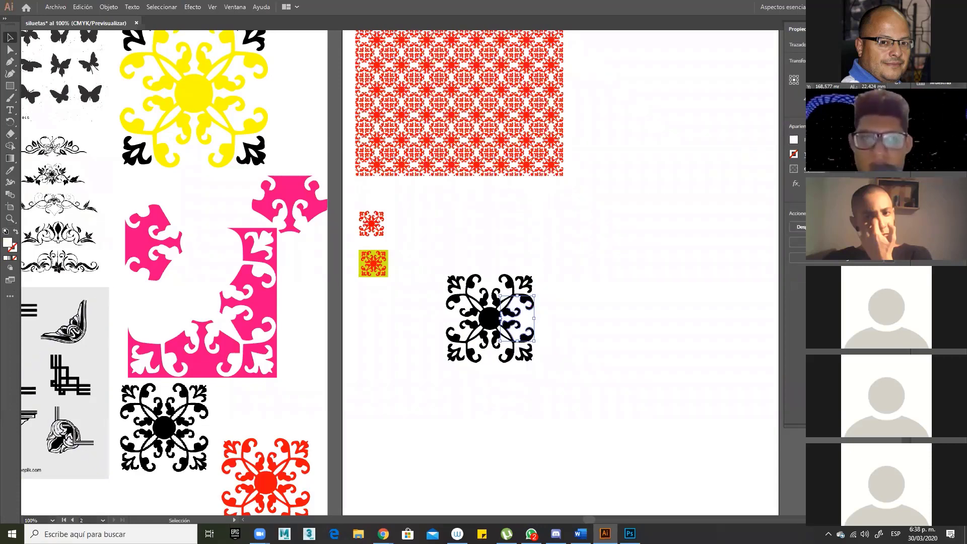
left_click(940, 83)
left_click(803, 116)
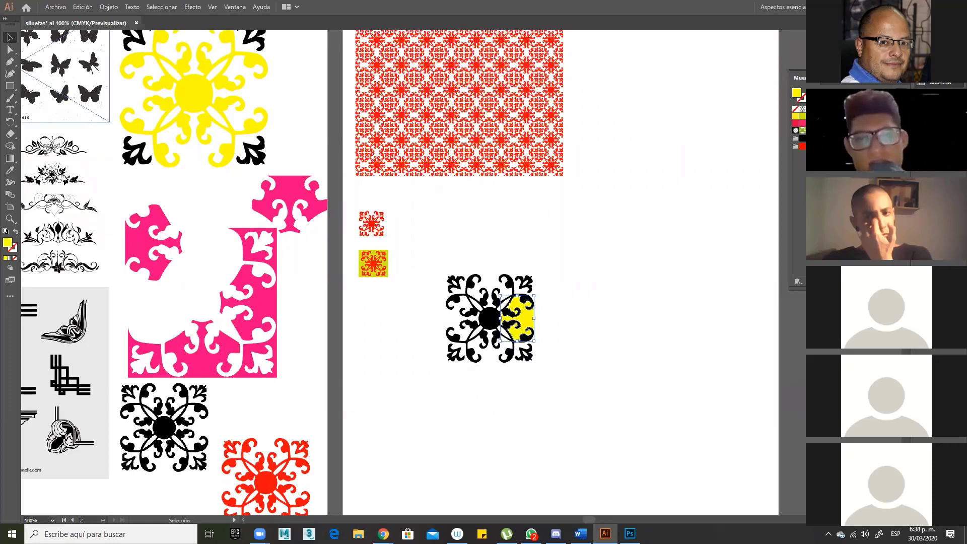
left_click(483, 293)
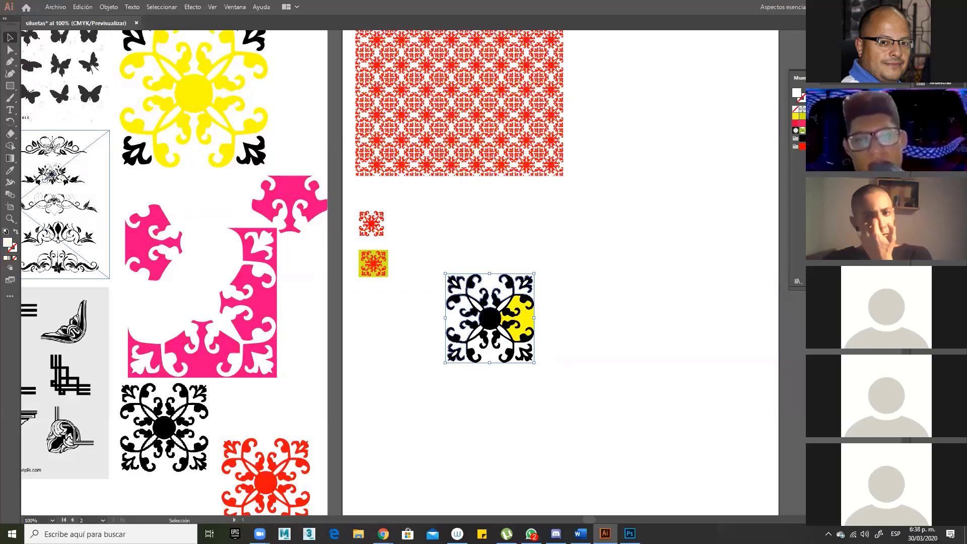
left_click(796, 116)
left_click(493, 358)
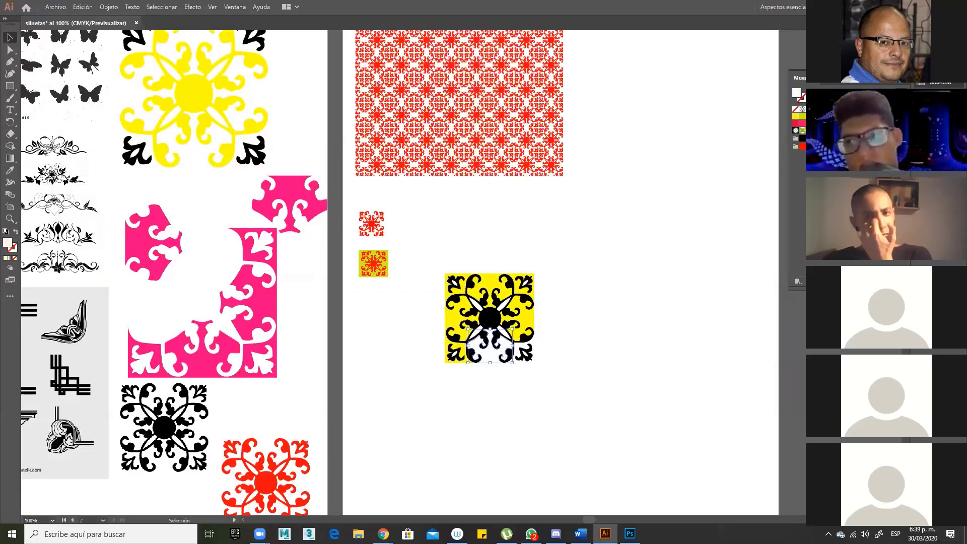
left_click(796, 116)
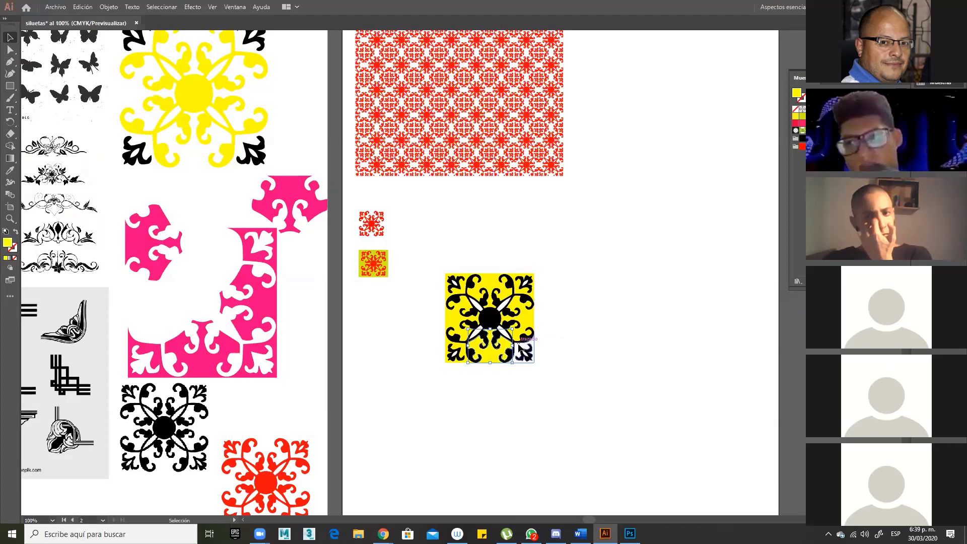
left_click(546, 353)
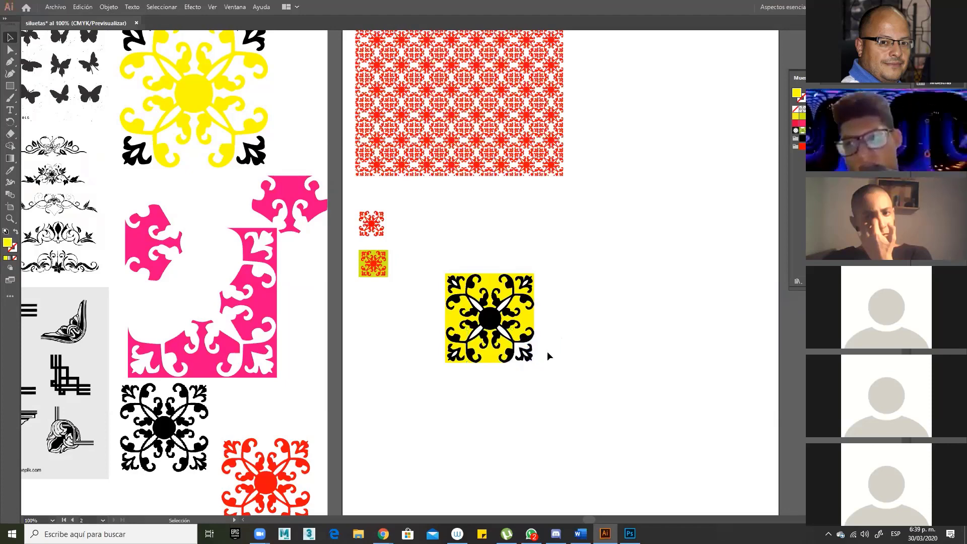
left_click(532, 347)
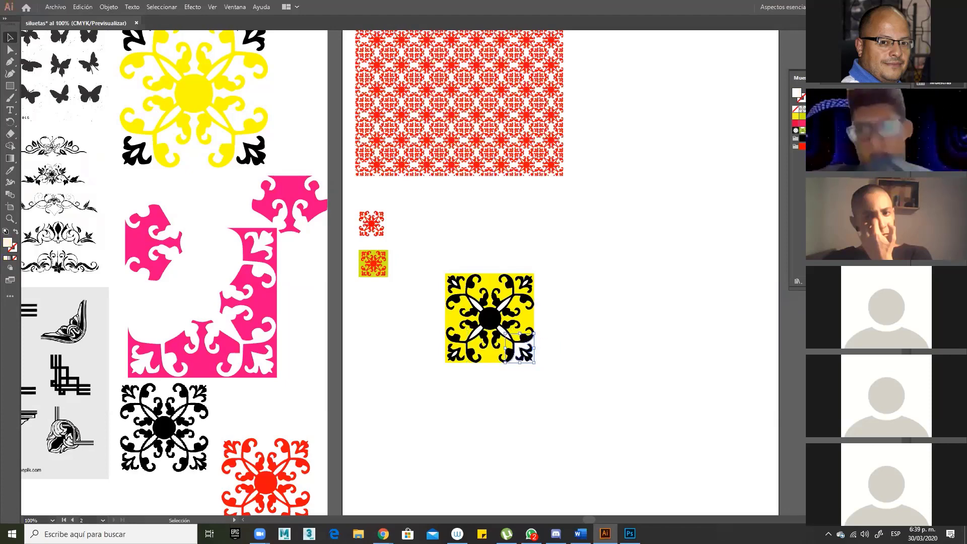
left_click(603, 329)
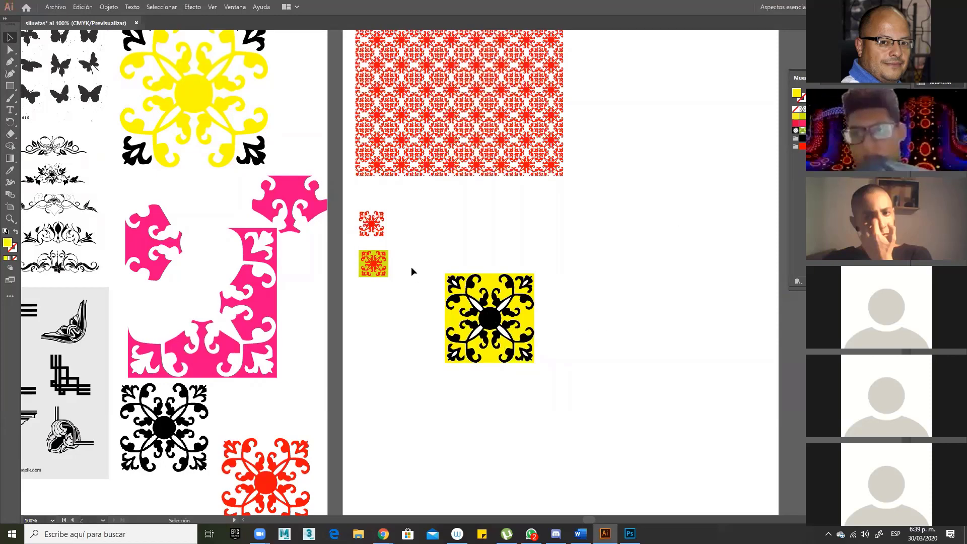
- Delete all the yellow background pieces surrounding the black ornament
left_click_drag(428, 260, 587, 391)
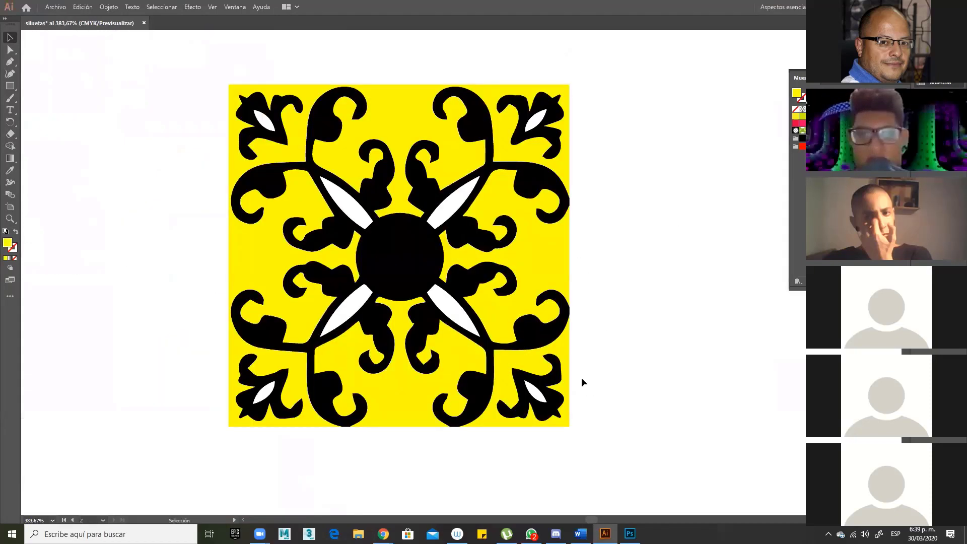
left_click(594, 359, "ctrl+alt")
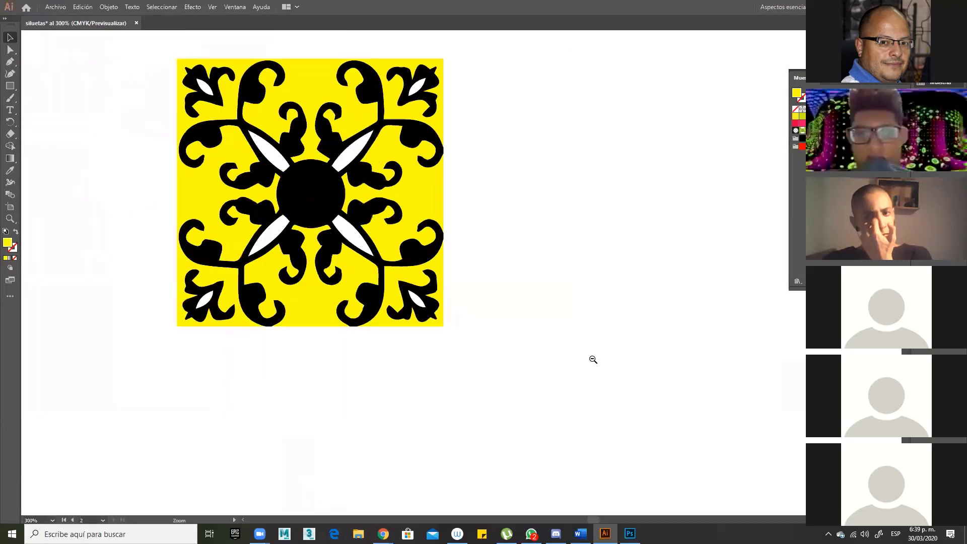
left_click_drag(539, 333, 708, 348)
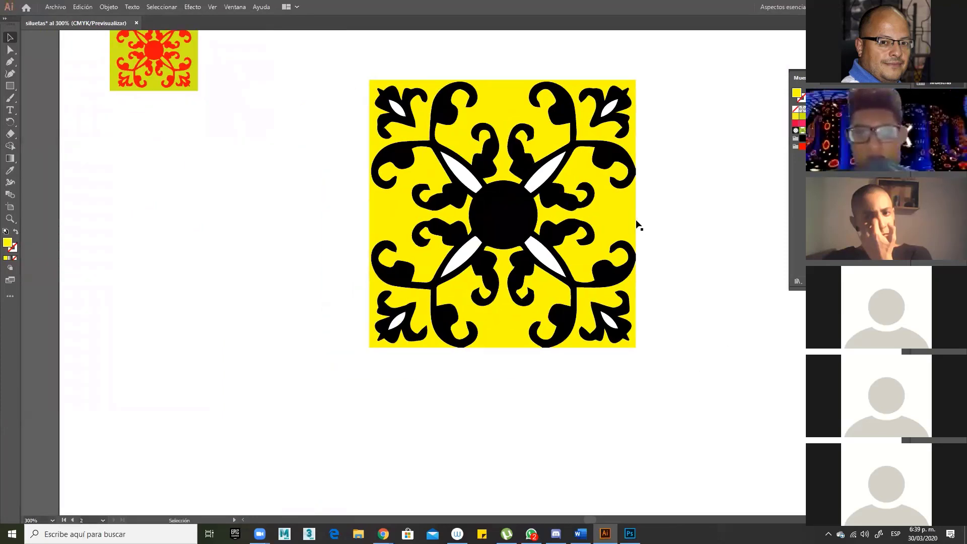
left_click(625, 226)
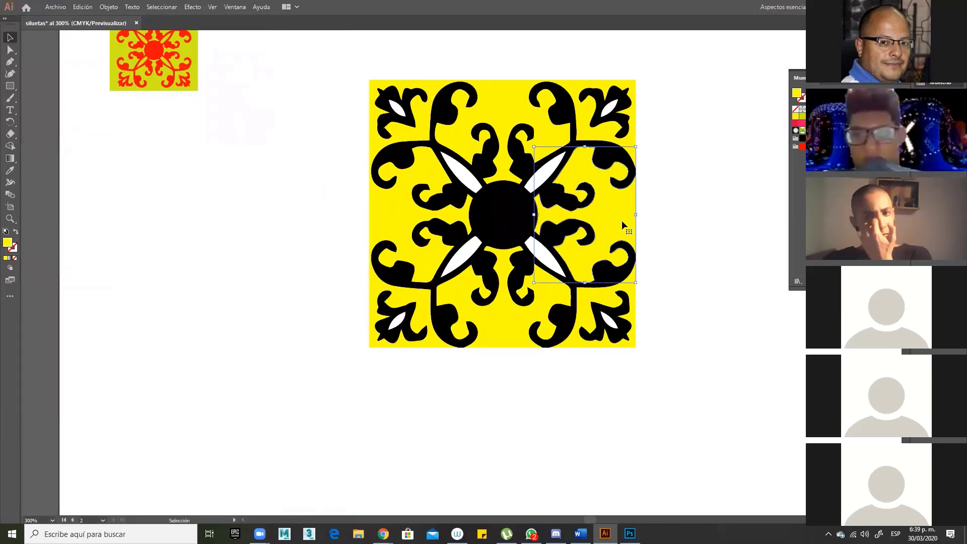
key("Delete")
left_click(603, 299)
key("Delete")
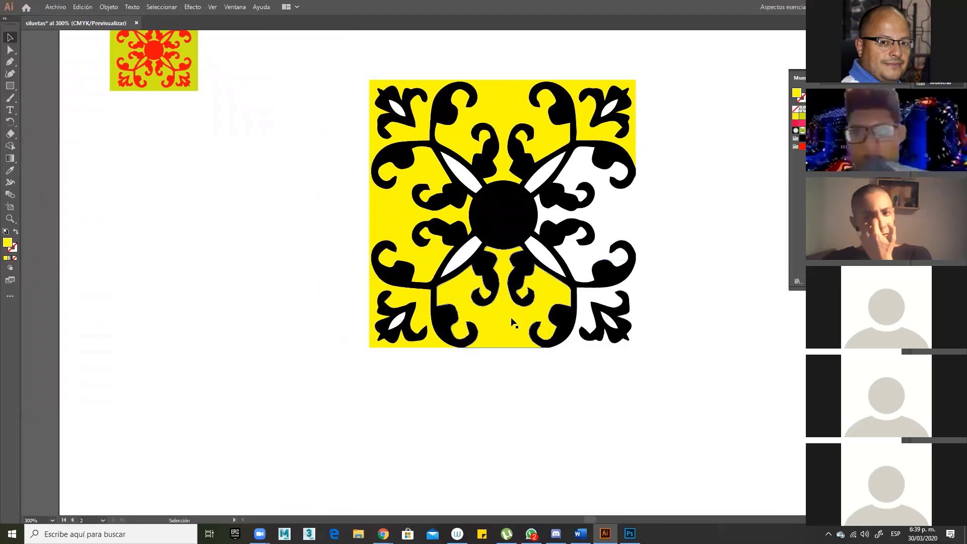
left_click(511, 321)
key("Delete")
left_click(409, 299)
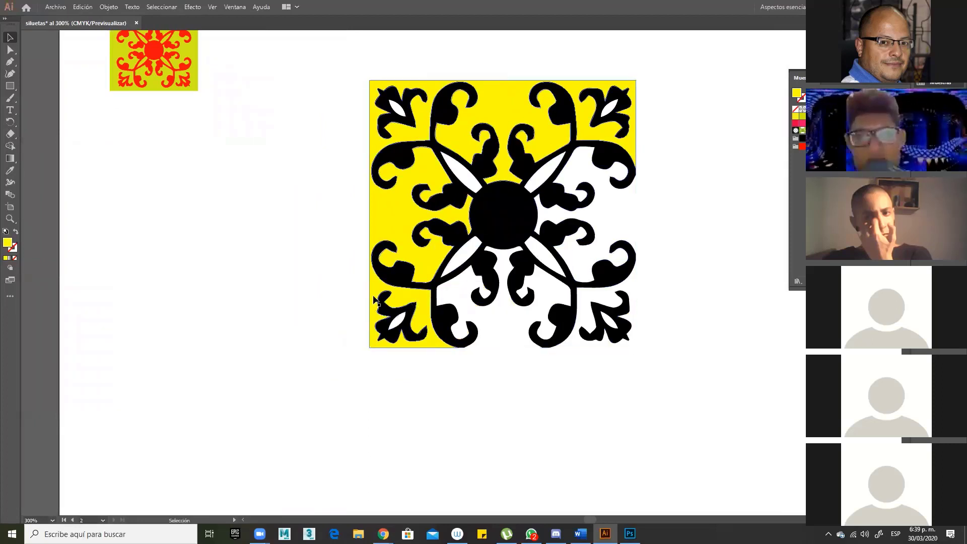
key("Delete")
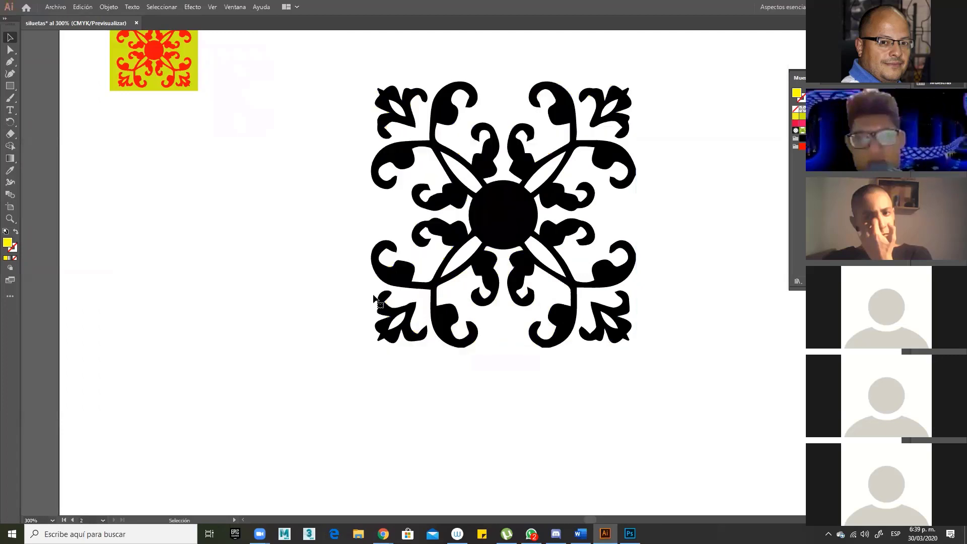
- Check the leftover white petal shapes beside the ornament's centre circle by selecting them individually
left_click(456, 173)
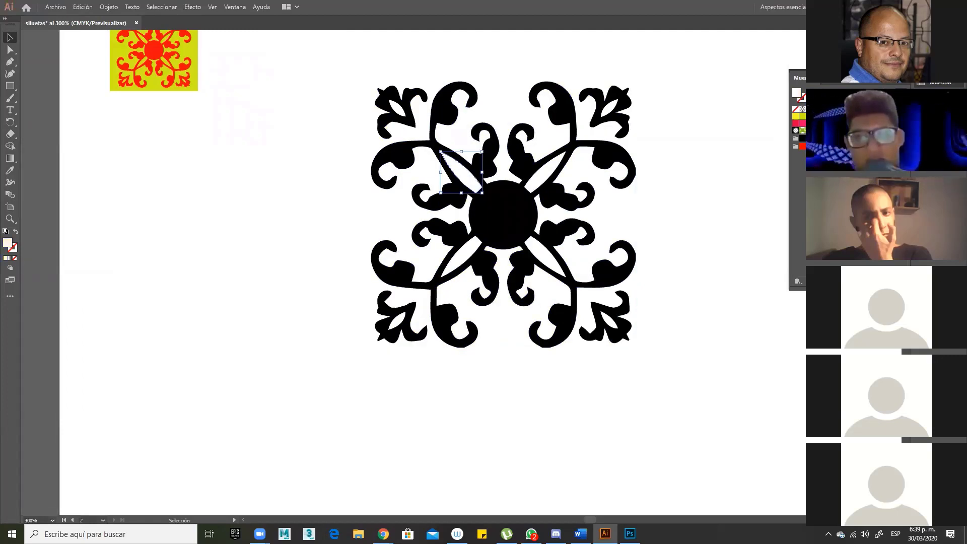
left_click(619, 170)
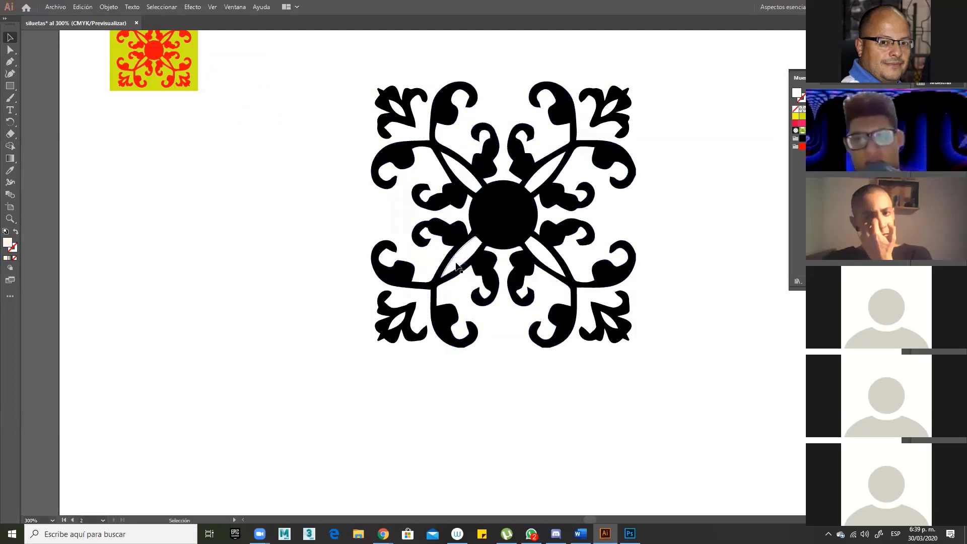
left_click(456, 268)
left_click(509, 378)
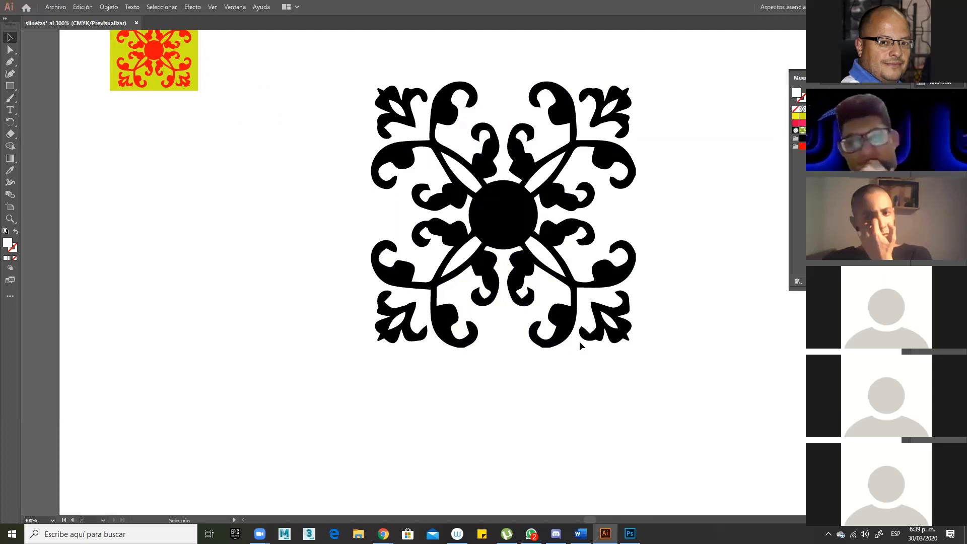
- Delete the small white petal inside the lower-right corner leaf and check the left-hand corner leaves for leftover white pieces
left_click(613, 324)
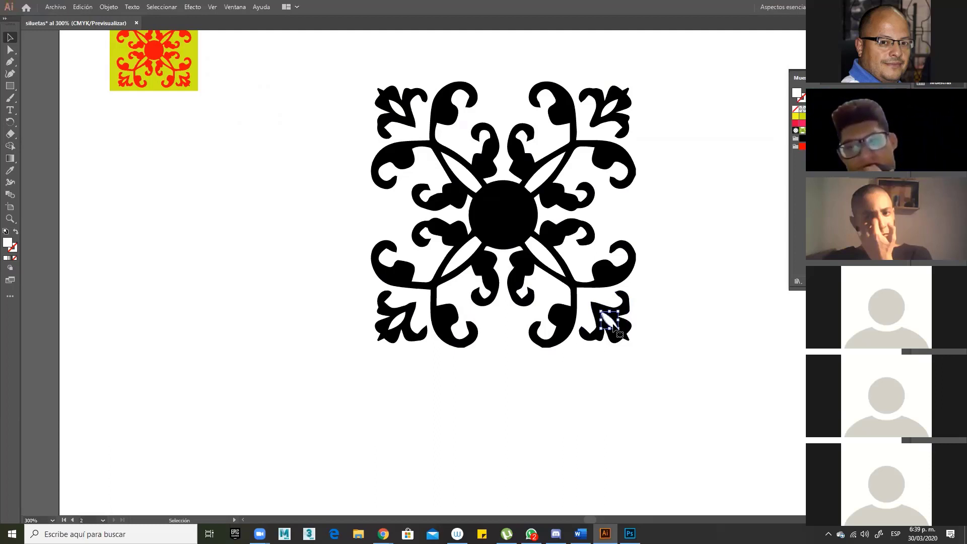
key("Delete")
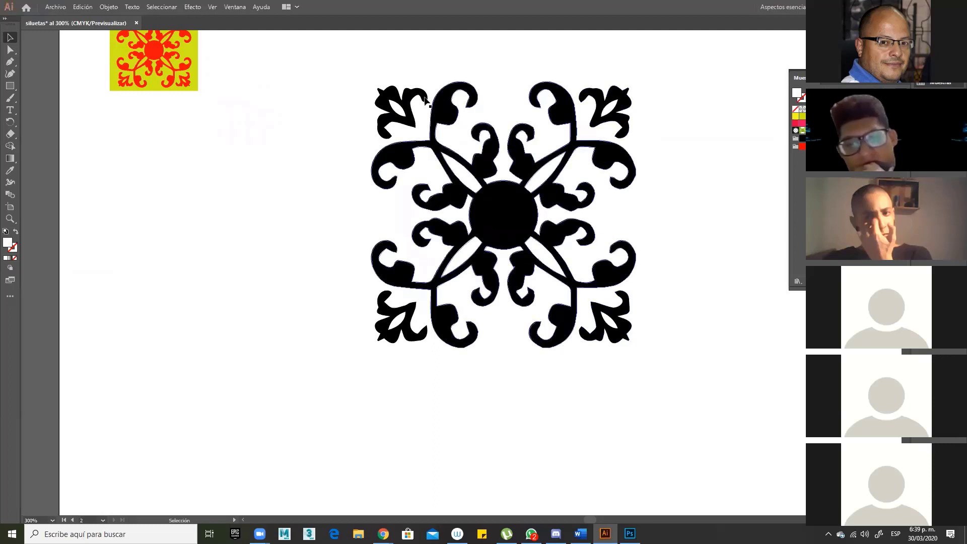
left_click(398, 107)
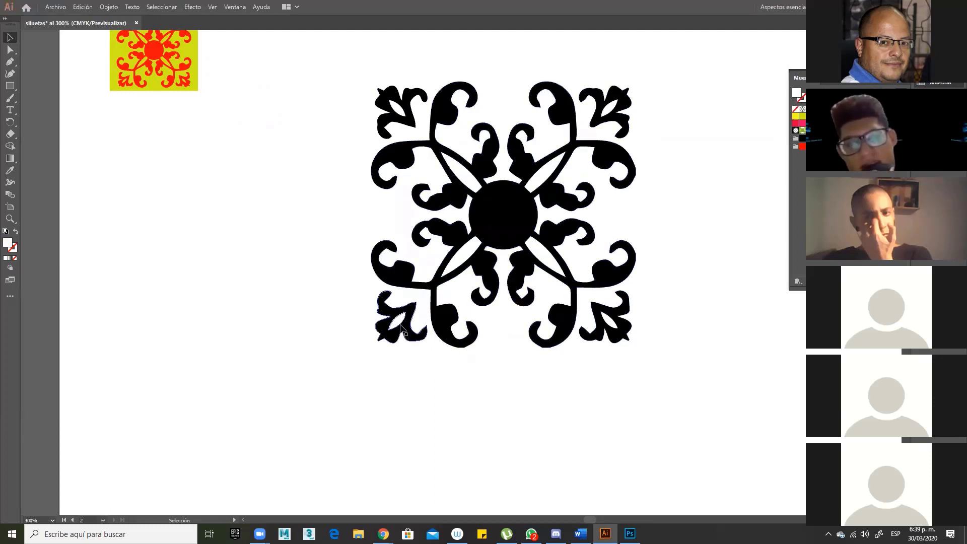
left_click(398, 322)
left_click(419, 321)
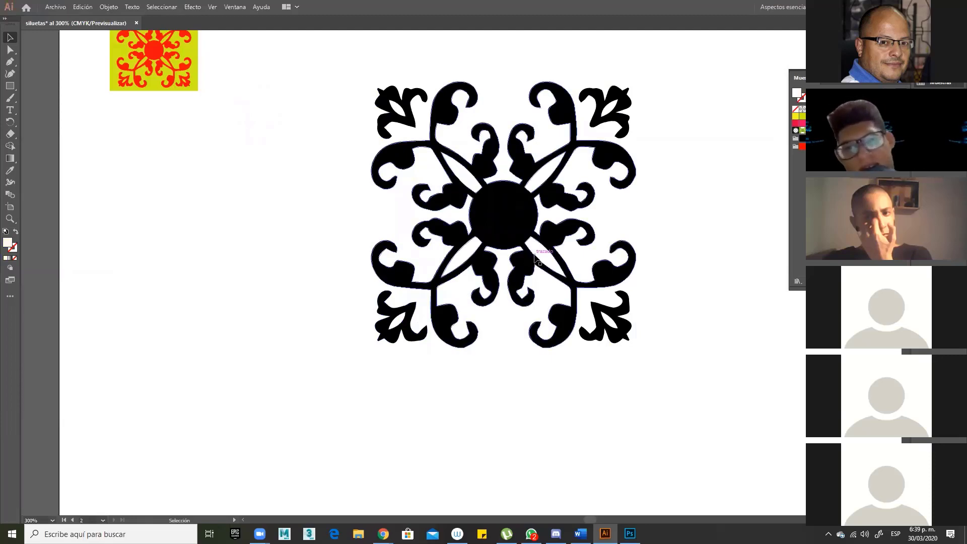
left_click_drag(546, 251, 549, 251)
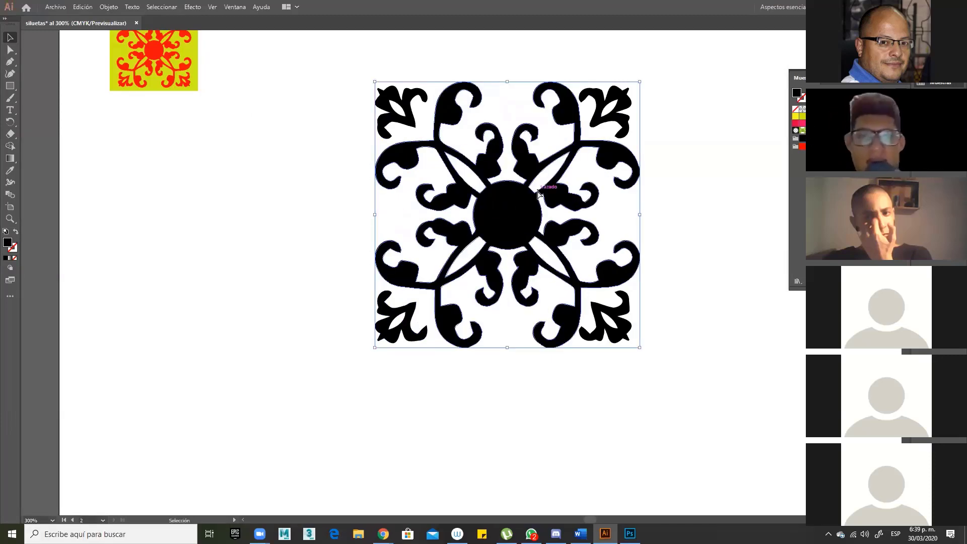
left_click_drag(538, 191, 536, 193)
left_click(536, 183)
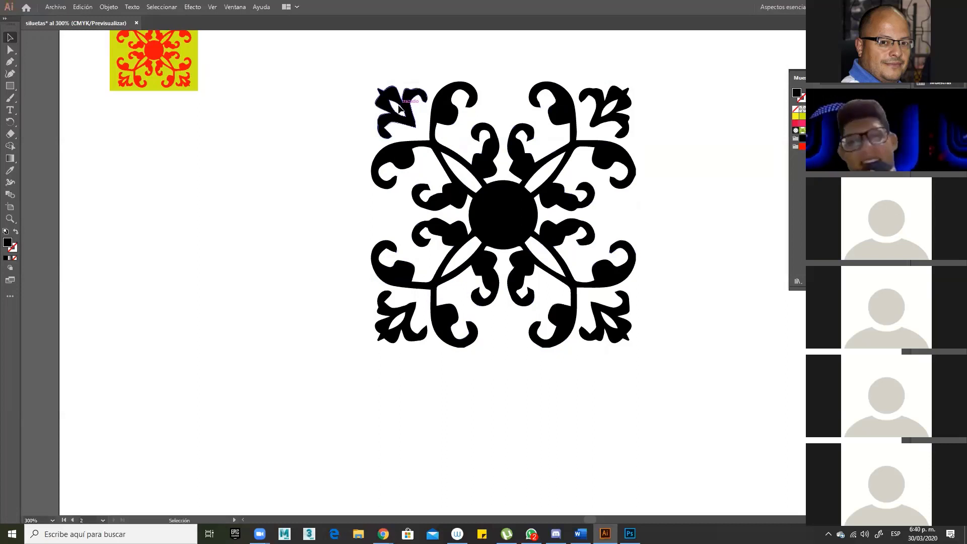
- Fill the ornament's black central body and its four corner leaves, one after another, with the yellow swatch
left_click(399, 100)
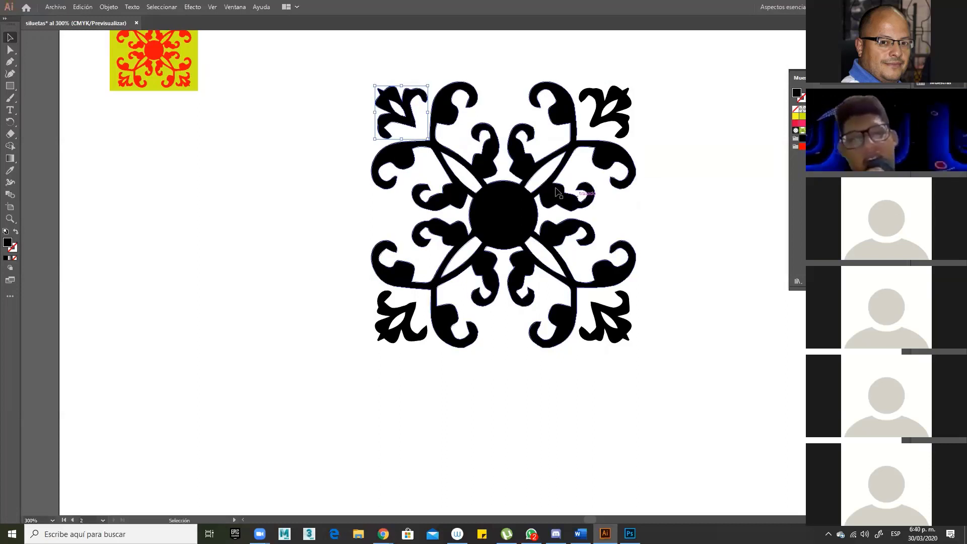
left_click(516, 206)
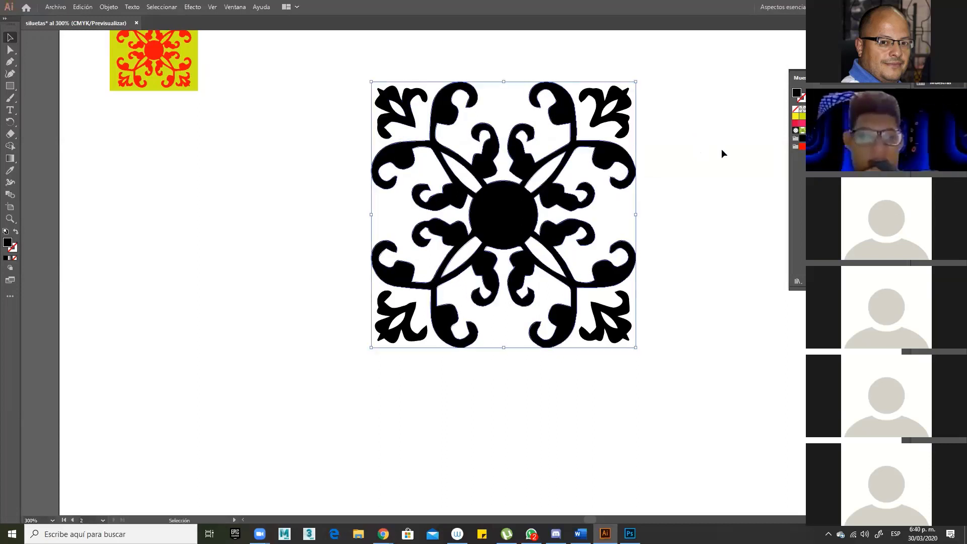
left_click(796, 117)
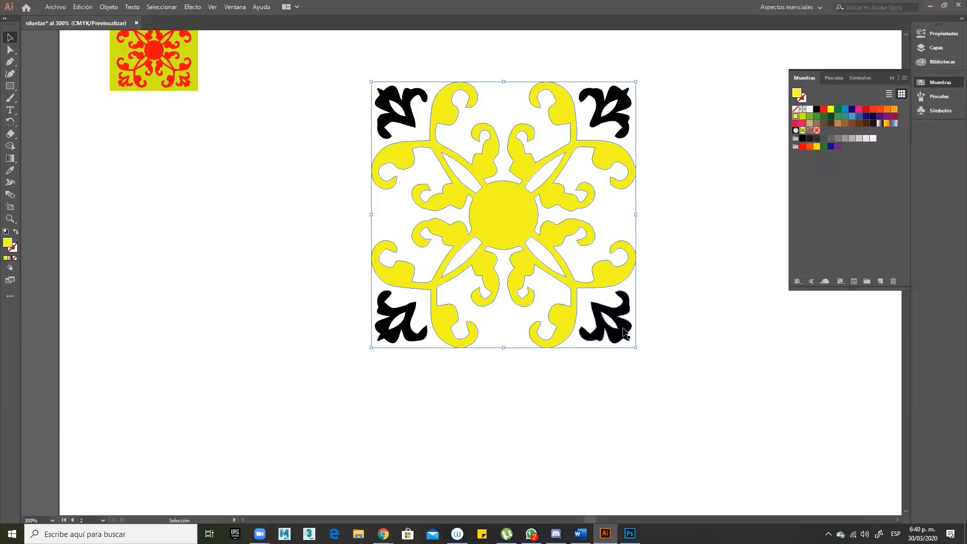
left_click(624, 334)
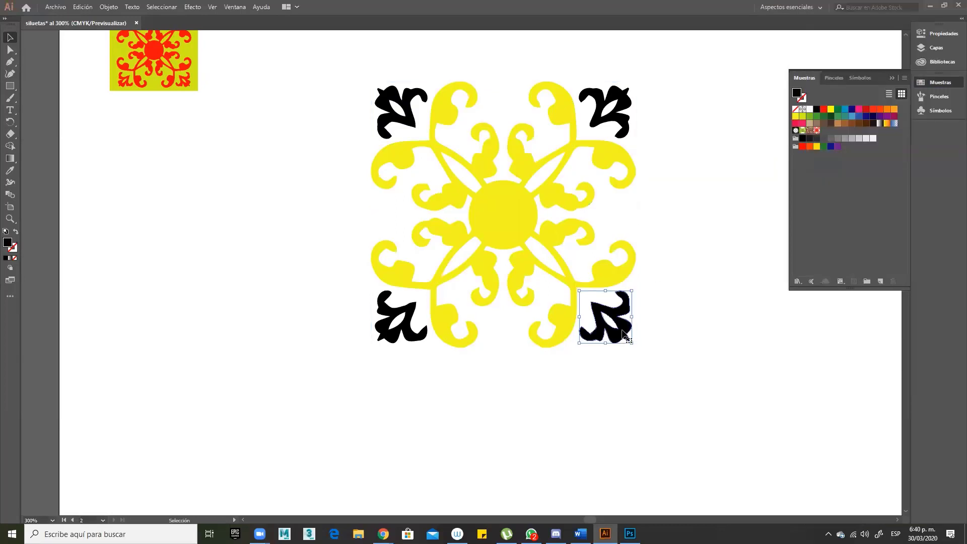
left_click(796, 116)
left_click(627, 108)
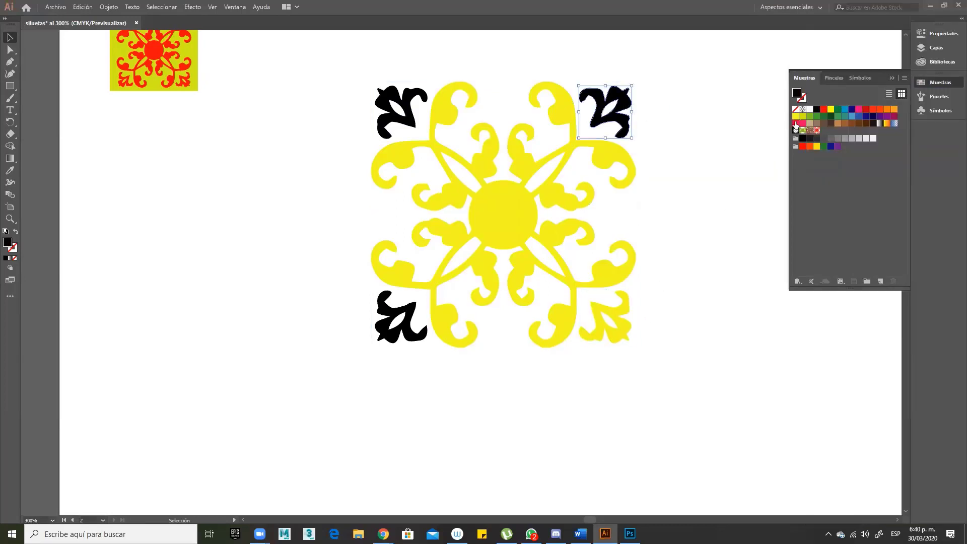
left_click(795, 117)
left_click(405, 94)
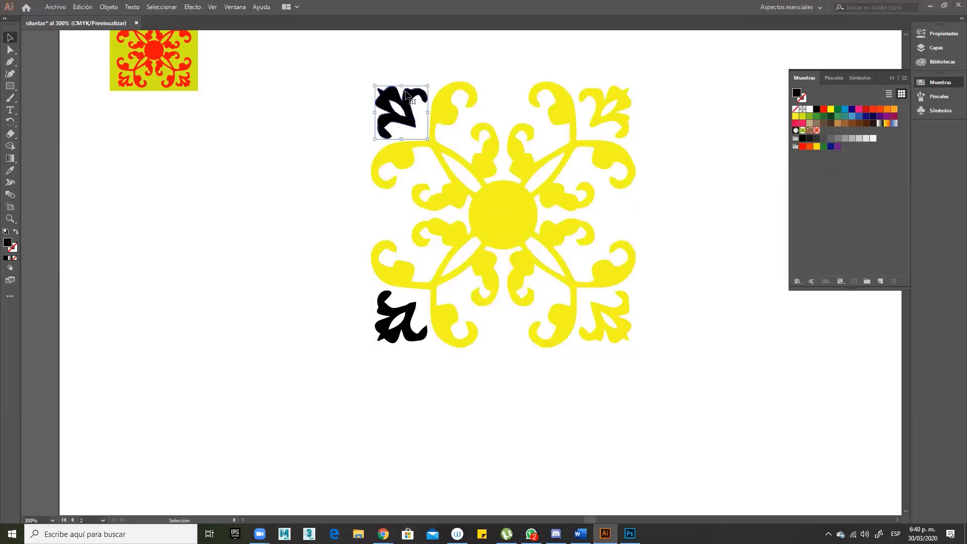
left_click(797, 117)
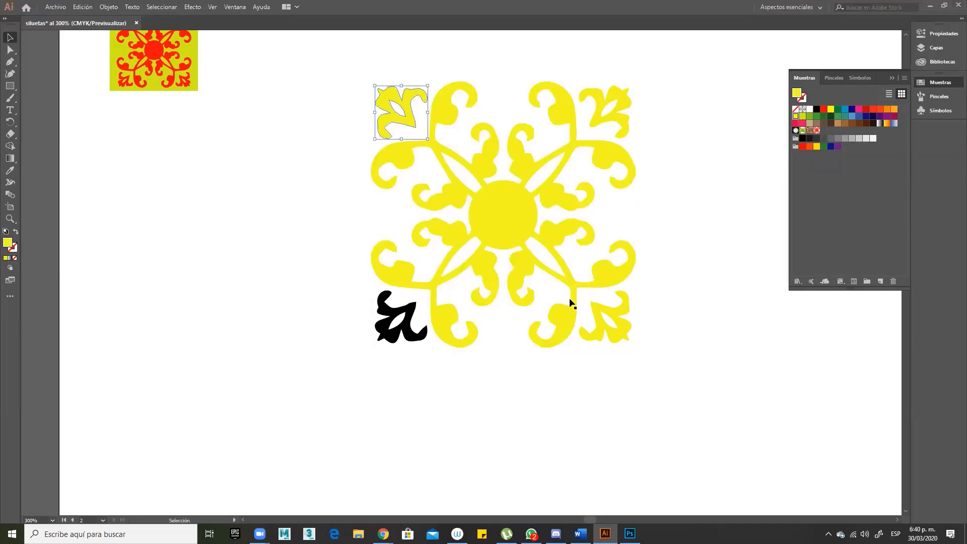
left_click(402, 336)
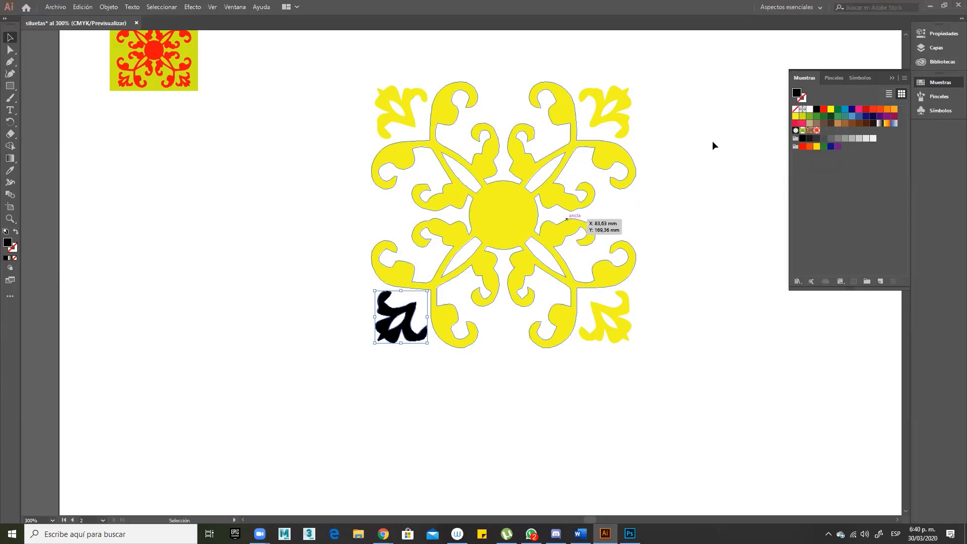
left_click(798, 116)
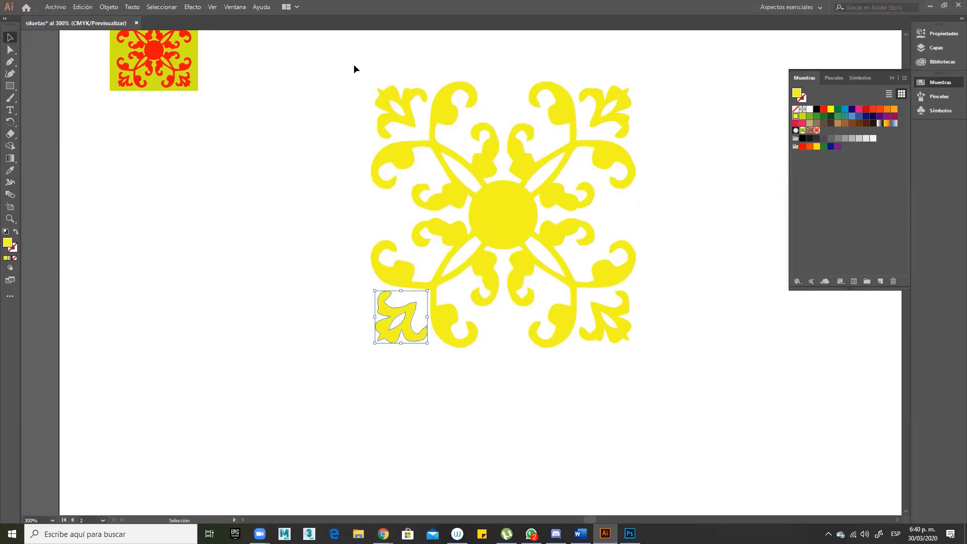
- Select all the ornament pieces together and fill them with a brown swatch
left_click_drag(354, 64, 734, 412)
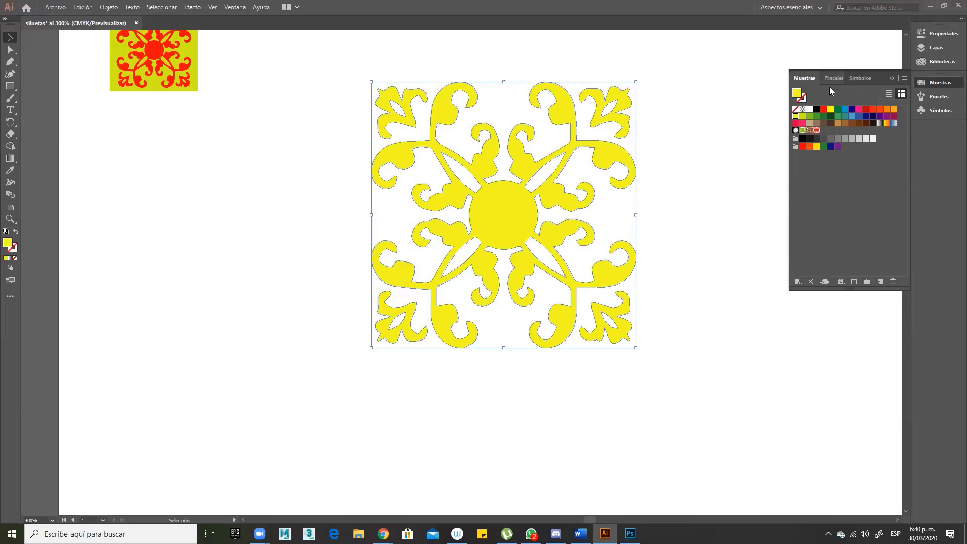
left_click(824, 110)
left_click(859, 123)
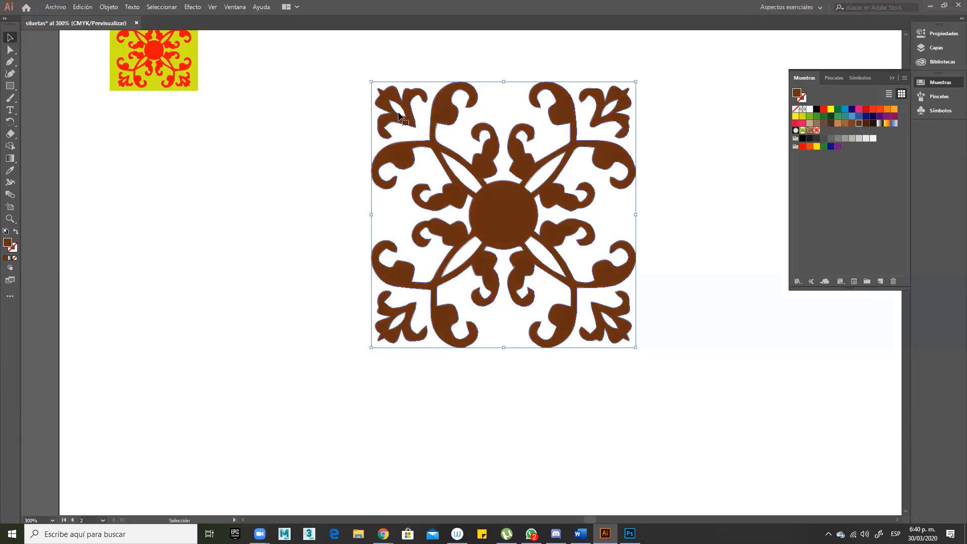
- Group the ornament pieces, clear the selection, and select the ornament as a single object
left_click(943, 36)
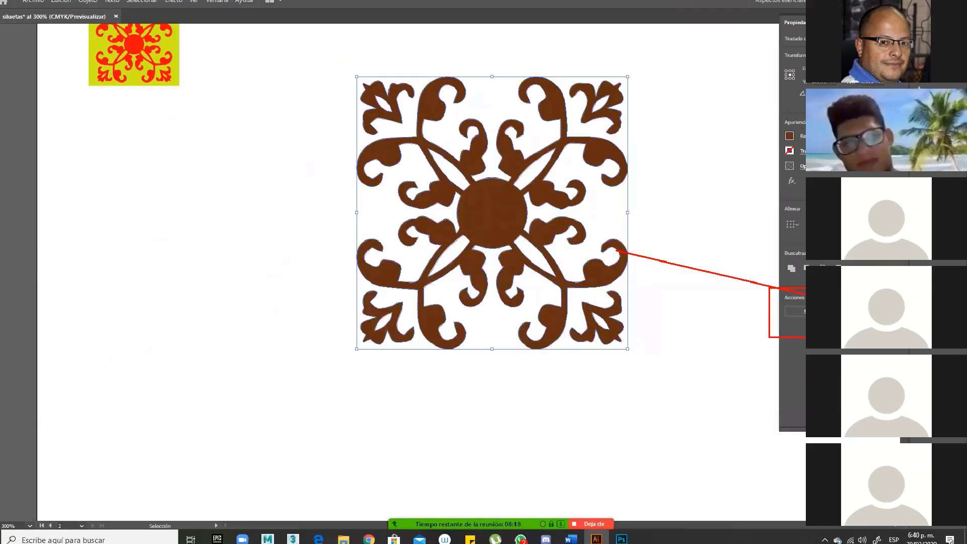
key("ctrl+g")
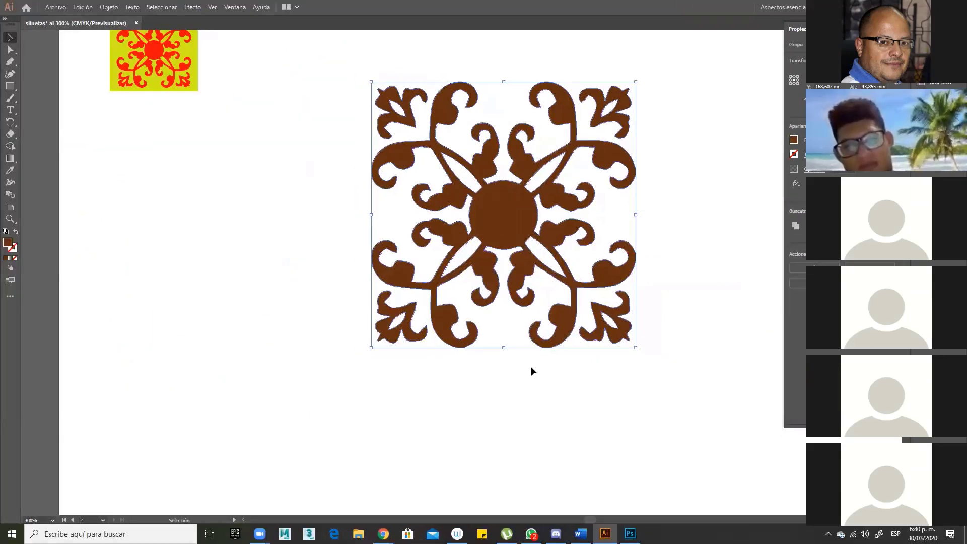
left_click(529, 395)
left_click(508, 208)
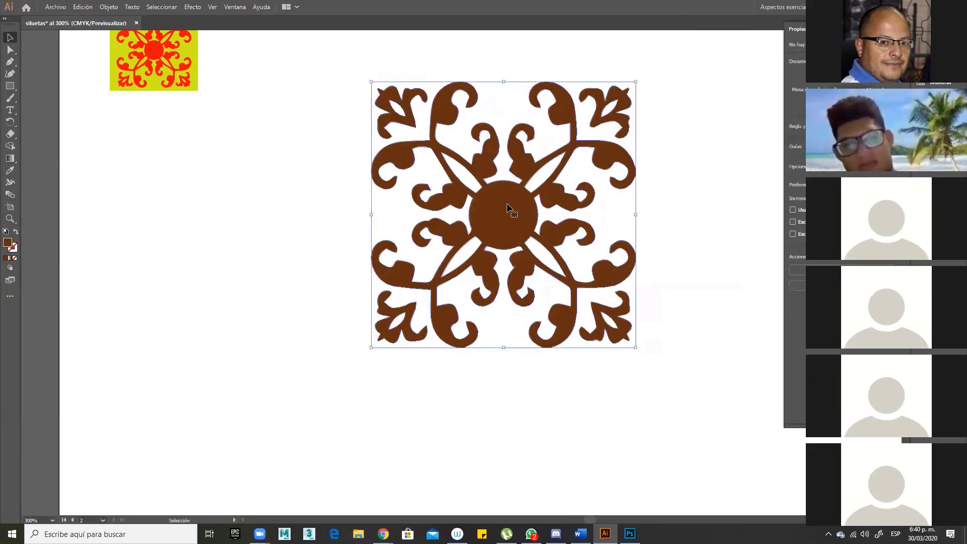
- Try the red swatch on the grouped ornament, undo it, and fill the group with a dark brown swatch
left_click(939, 83)
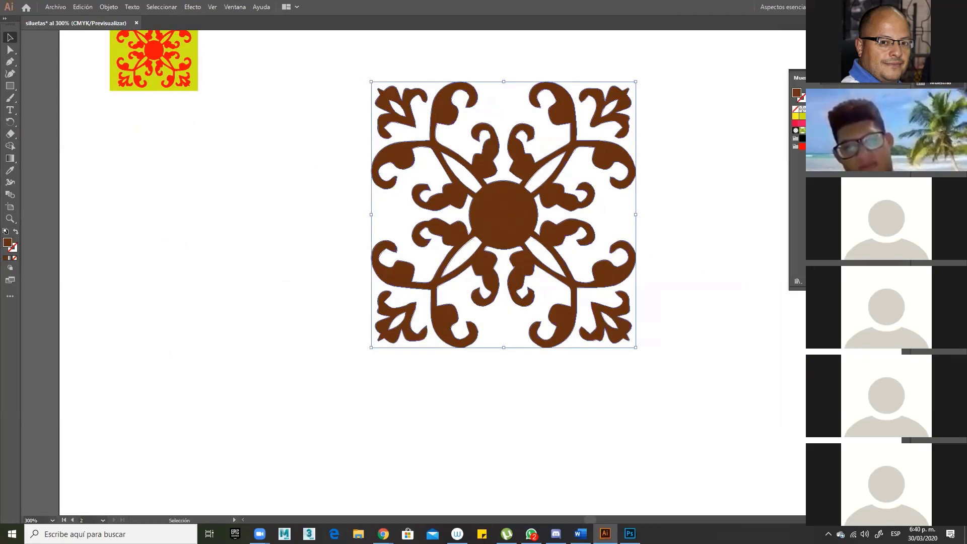
left_click(824, 110)
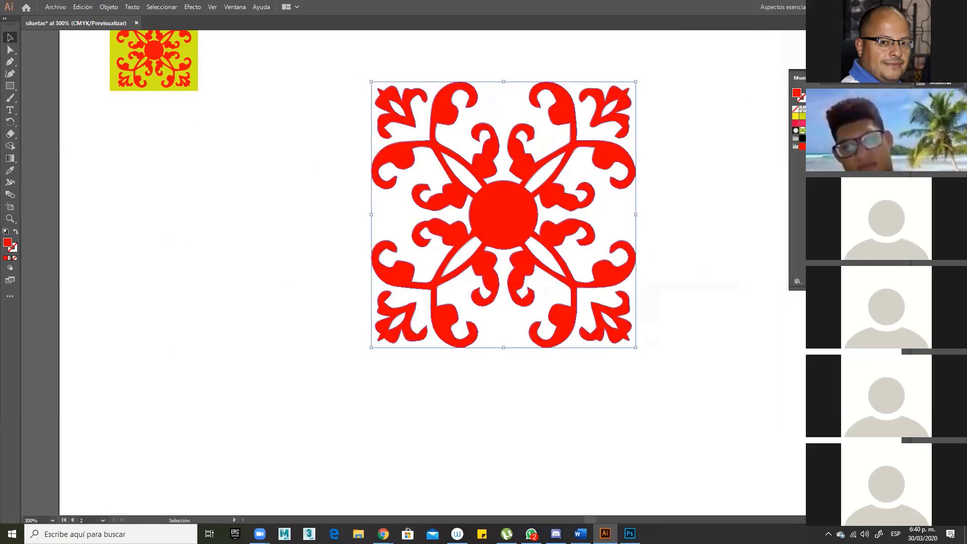
key("ctrl+z")
left_click(866, 122)
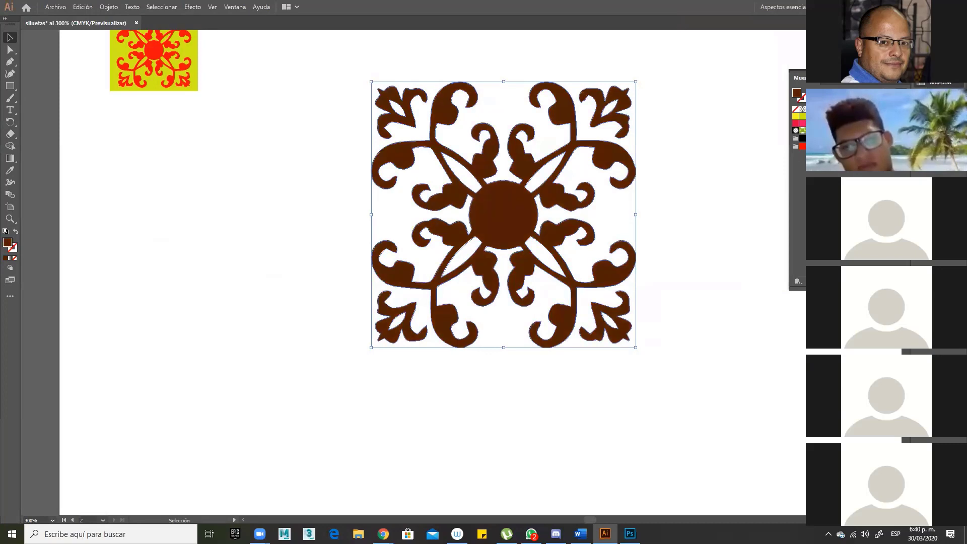
- Move the dark brown ornament up closer to the red pattern rectangle, and select the rectangle
left_click(569, 239, "ctrl+alt")
left_click(563, 239, "ctrl+alt")
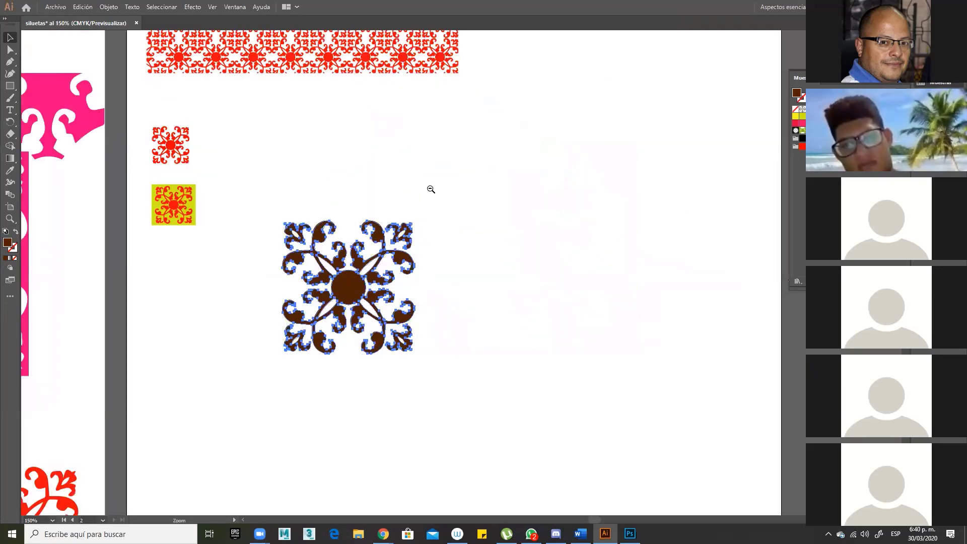
left_click_drag(438, 235, 518, 407)
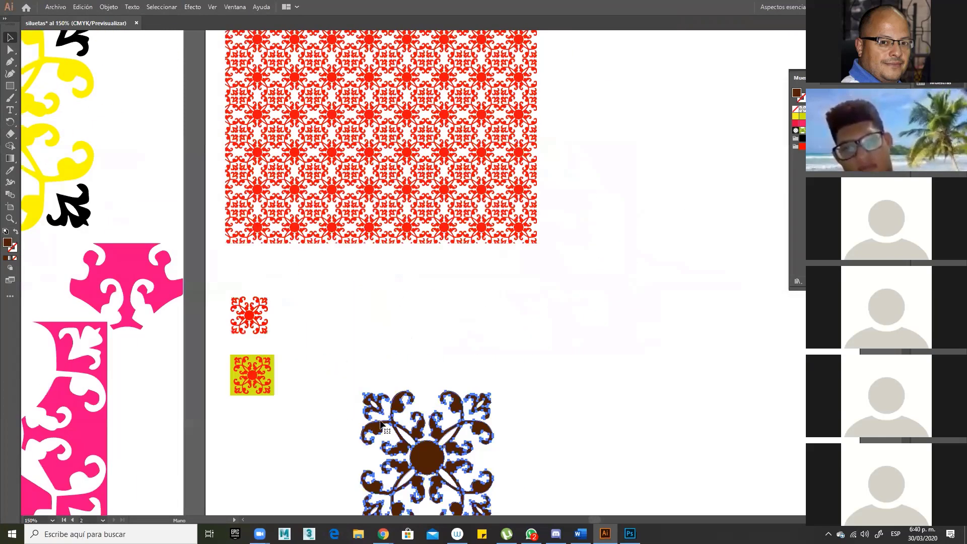
left_click_drag(433, 464, 380, 424)
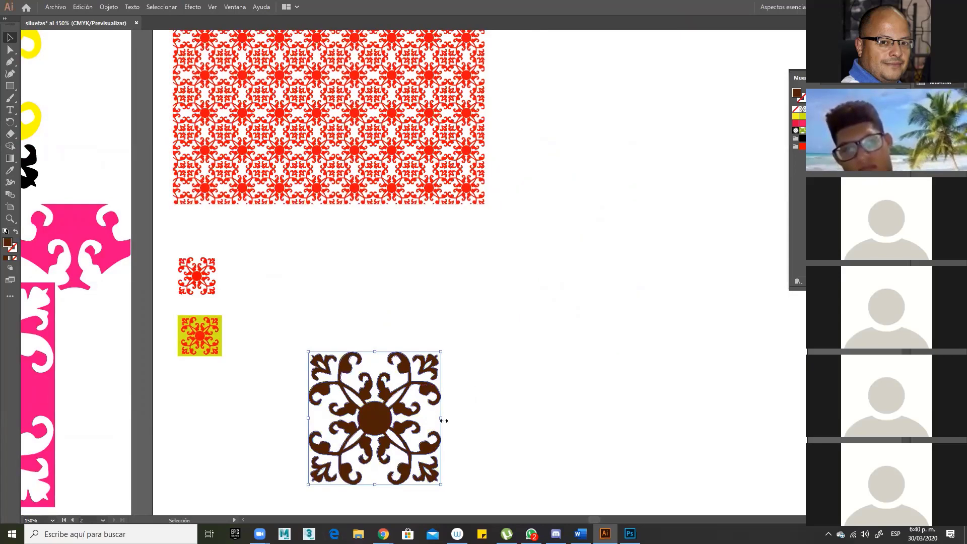
left_click_drag(383, 412, 402, 305)
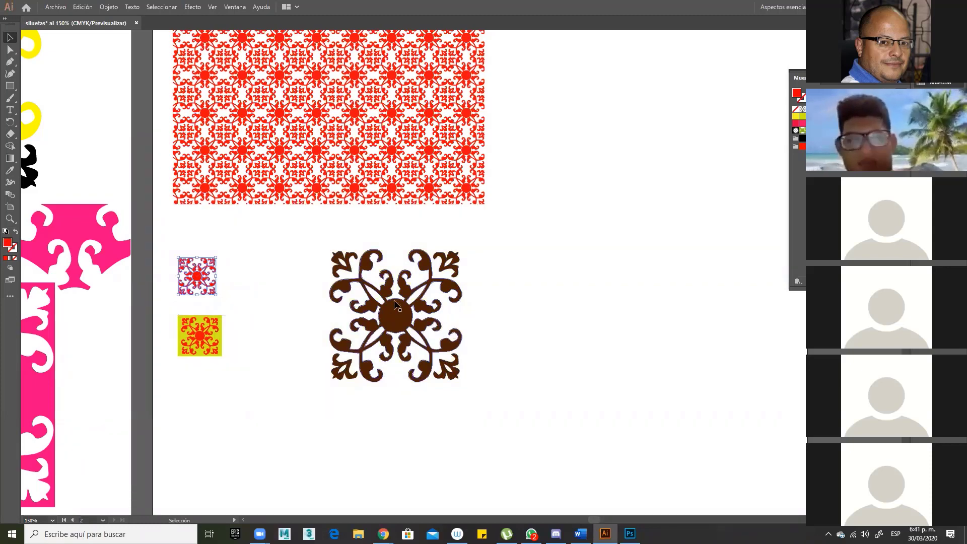
left_click(467, 88)
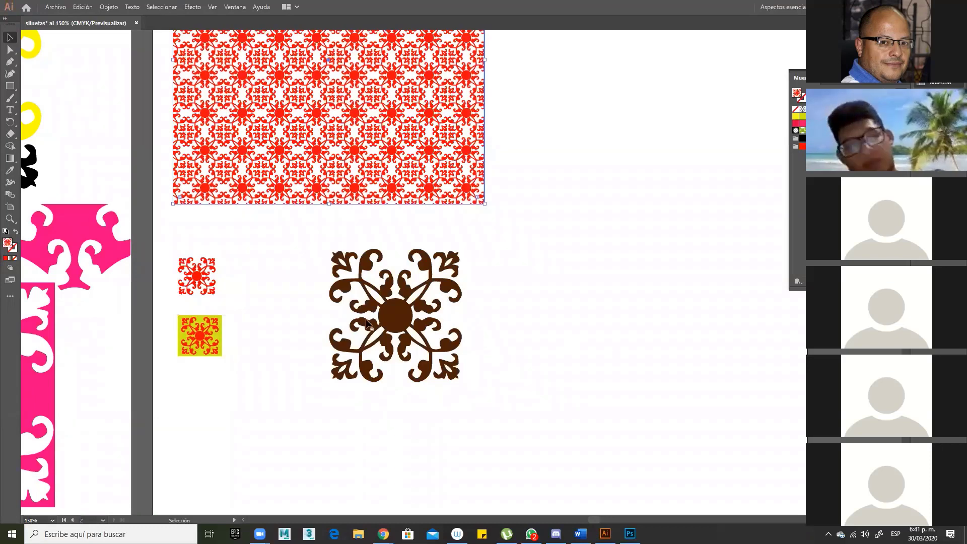
- Place the linked image modelo02 at a large size on the artboard beside the dark brown ornament
left_click(51, 7)
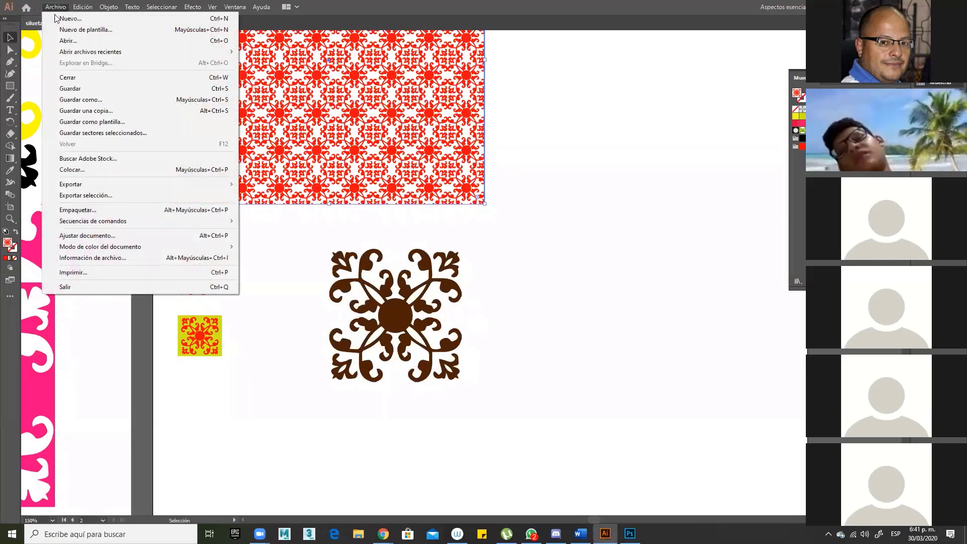
left_click(101, 171)
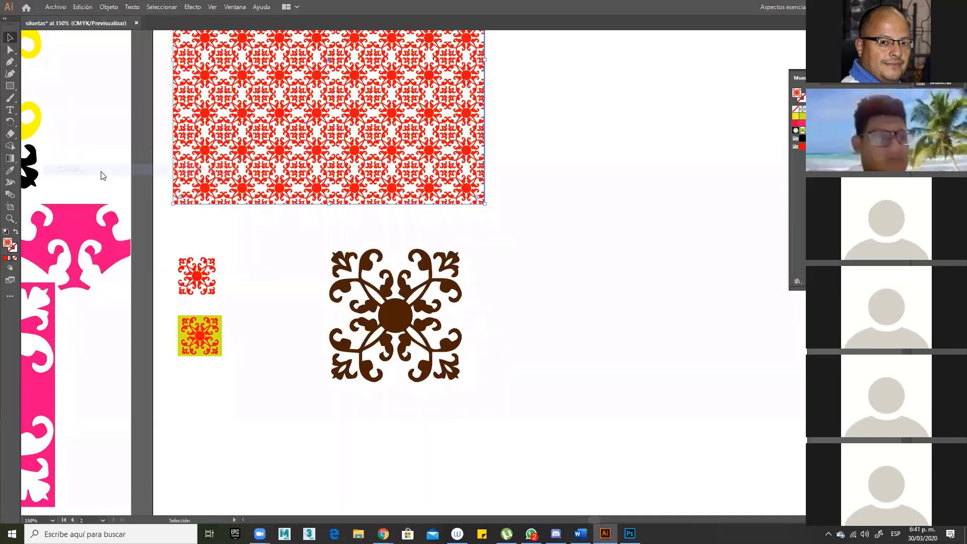
left_click(479, 196)
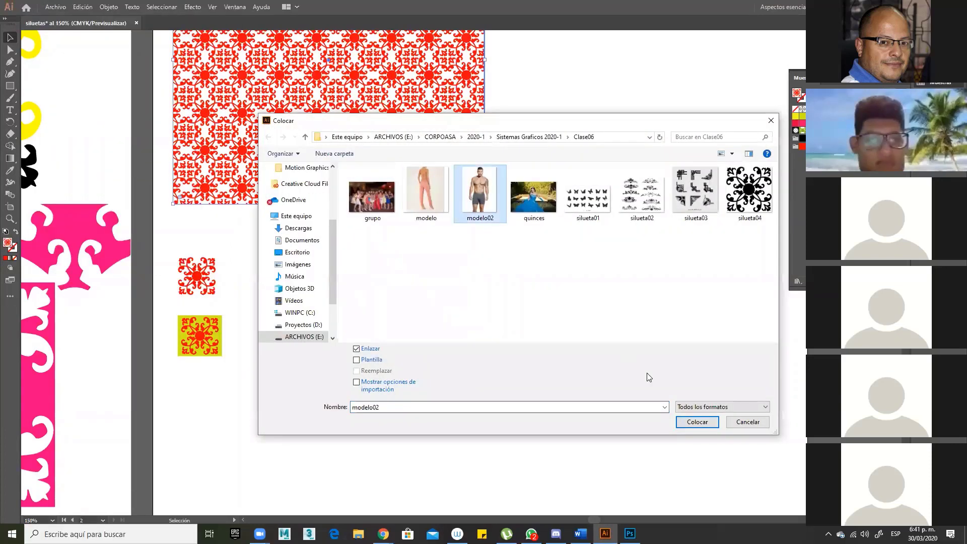
left_click(709, 420)
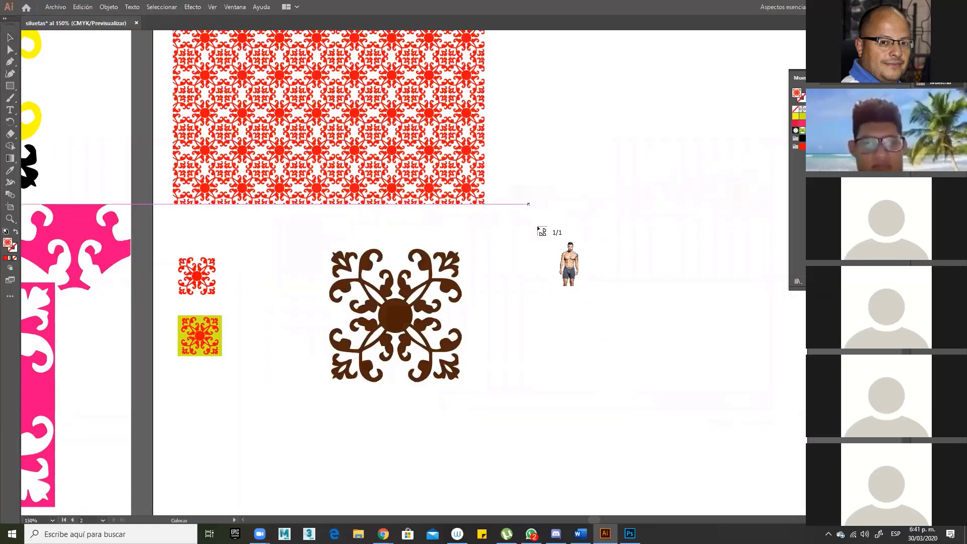
left_click_drag(528, 204, 756, 480)
- Move the placed model photo into the empty area immediately to the right of the red pattern rectangle
scroll(706, 393, "down", 4)
scroll(706, 393, "right", 2)
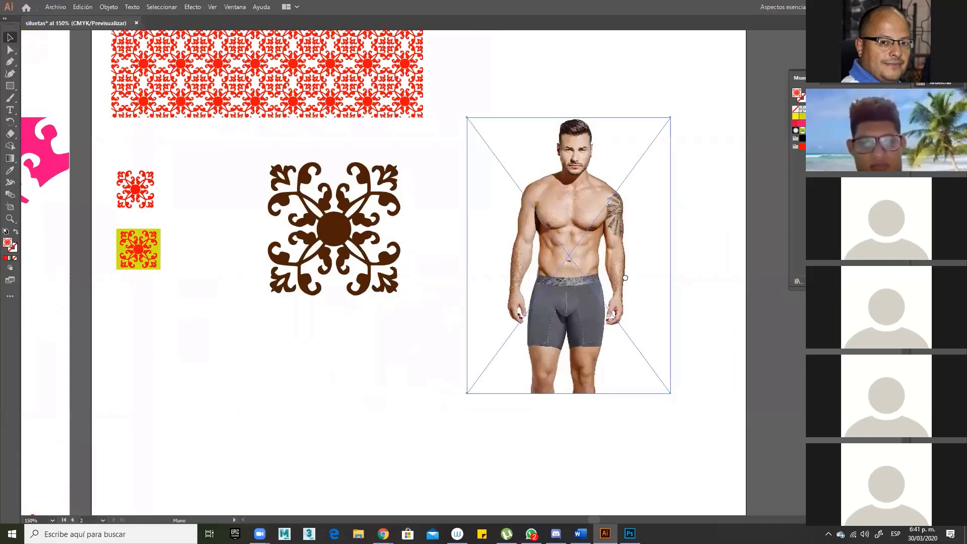
left_click_drag(608, 237, 437, 216)
key("space")
left_click_drag(329, 239, 415, 425)
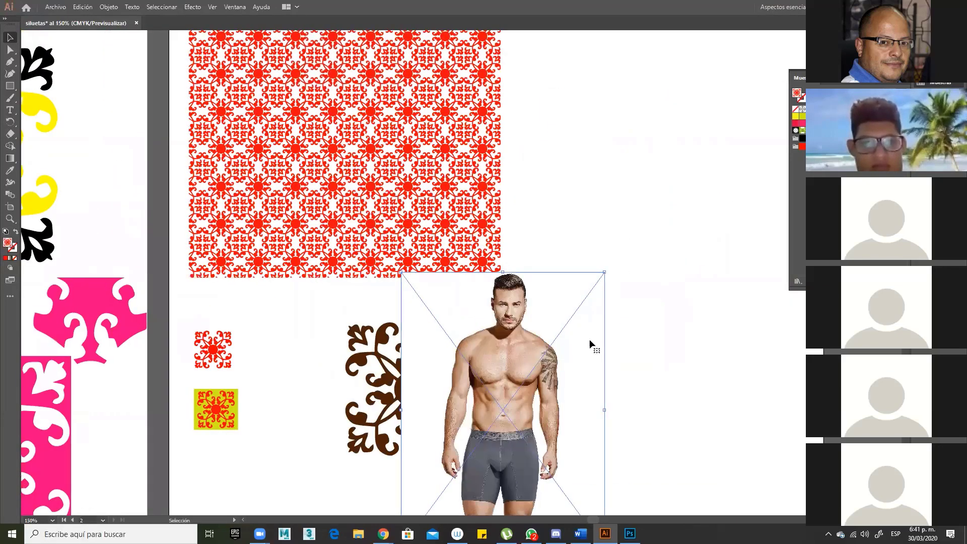
left_click_drag(497, 354, 595, 180)
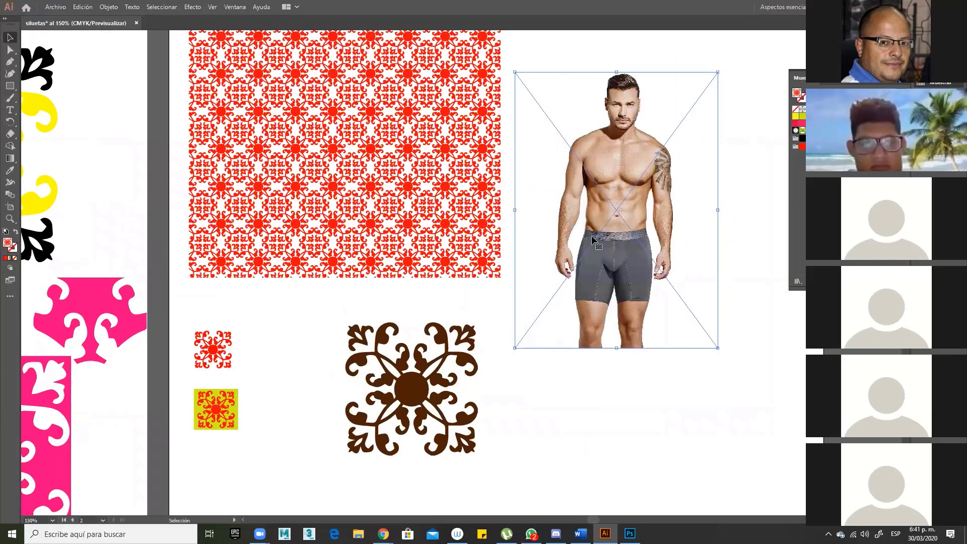
- Trace the placed model photo into a few flat brown and skin tones, and position the tracing beside the red pattern rectangle
left_click_drag(586, 234, 490, 253)
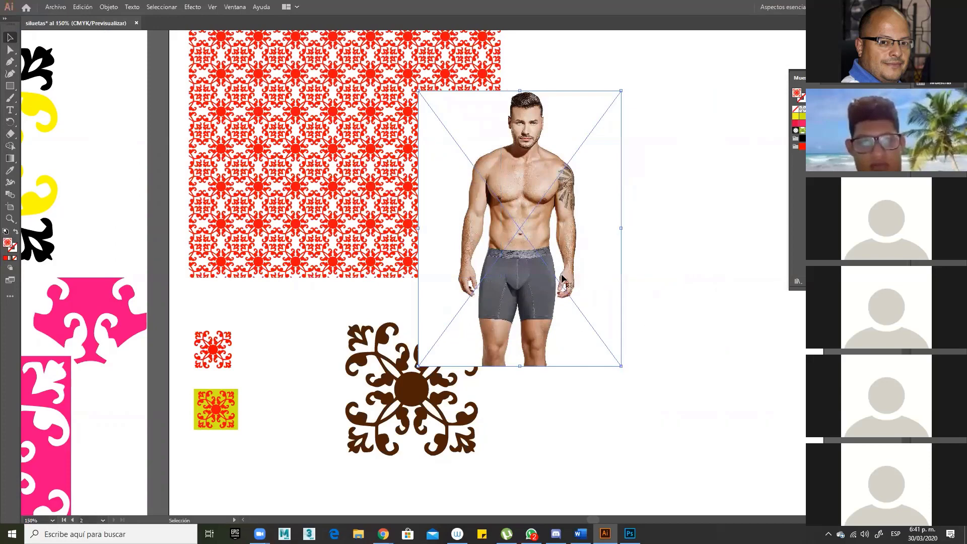
left_click(939, 34)
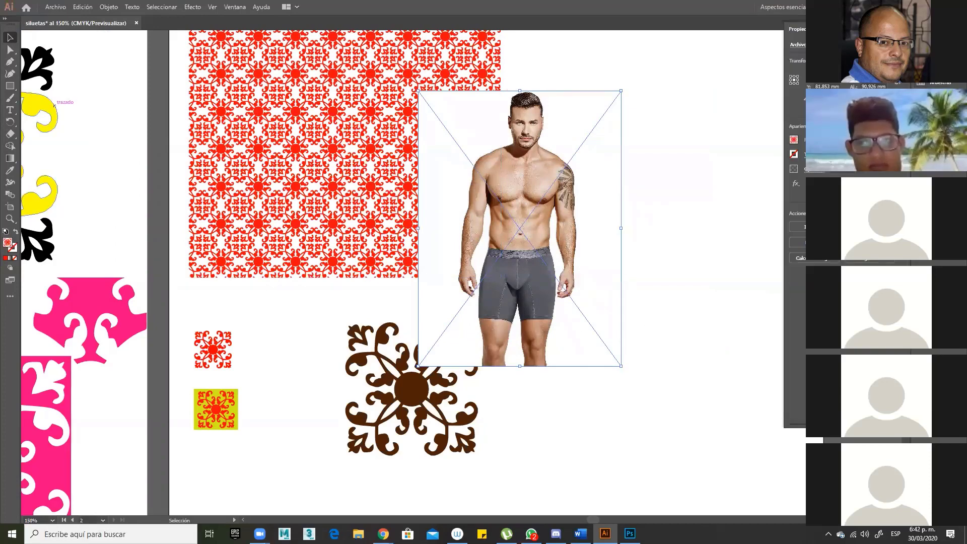
left_click(813, 258)
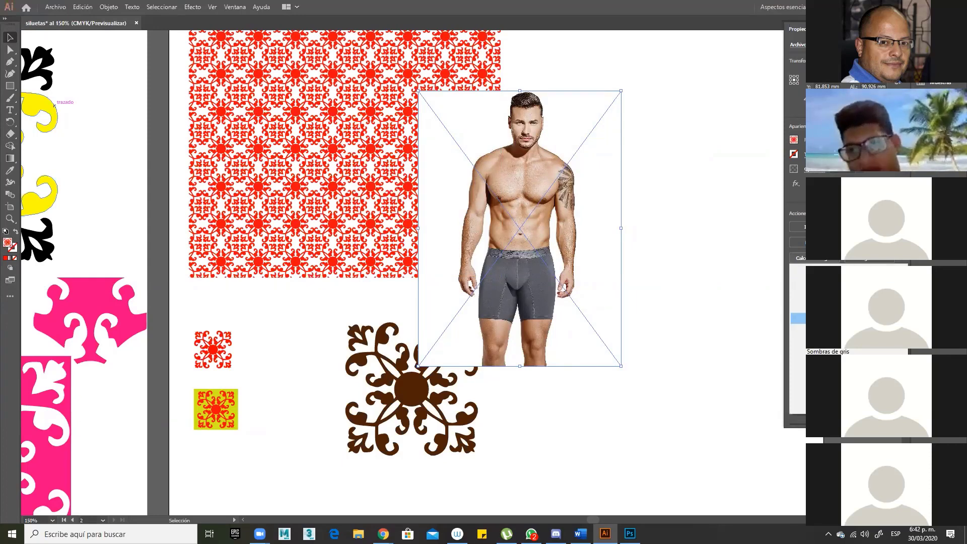
left_click(834, 319)
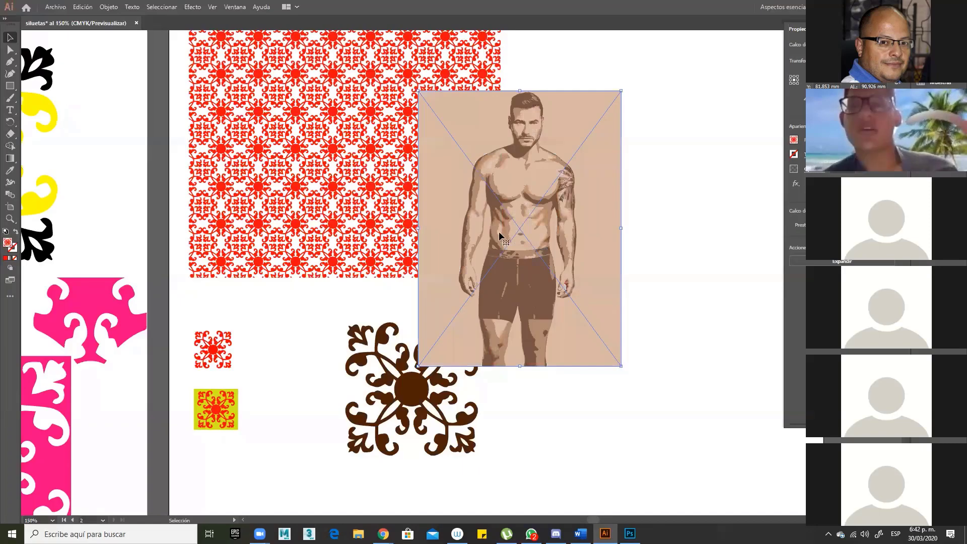
mouse_move(499, 231)
left_mouse_down()
mouse_move(630, 224)
mouse_move(615, 231)
left_mouse_up()
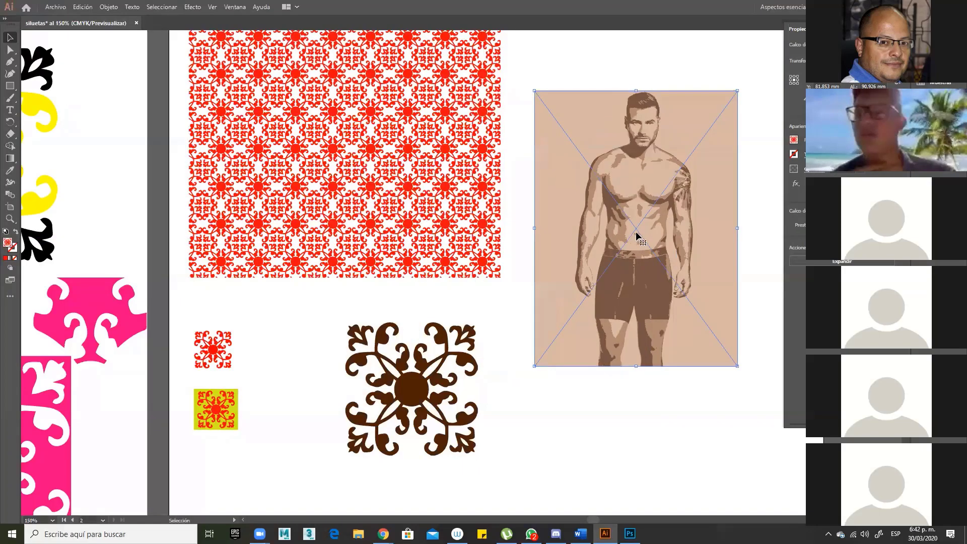
- Expand the traced model into vector paths and ungroup them into separate shapes
left_click(592, 389)
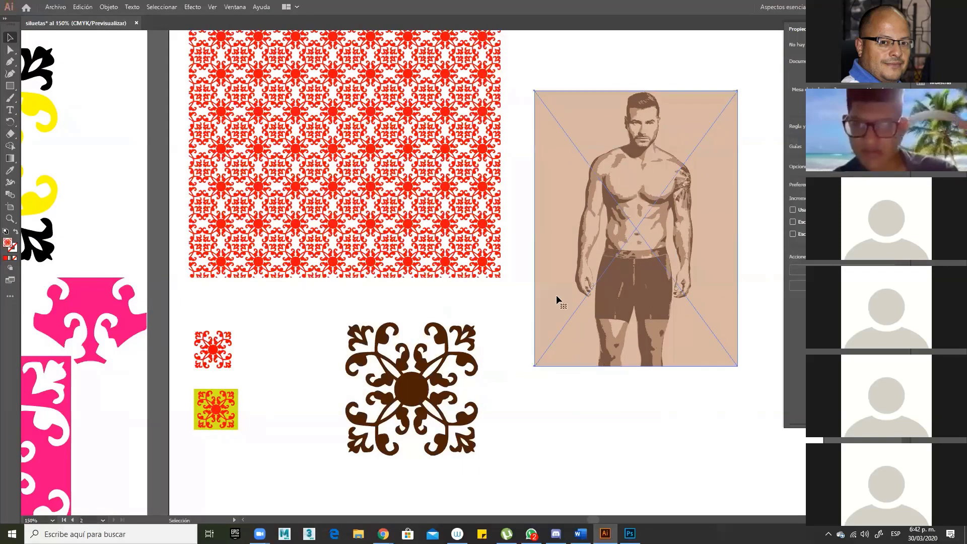
left_click(556, 294)
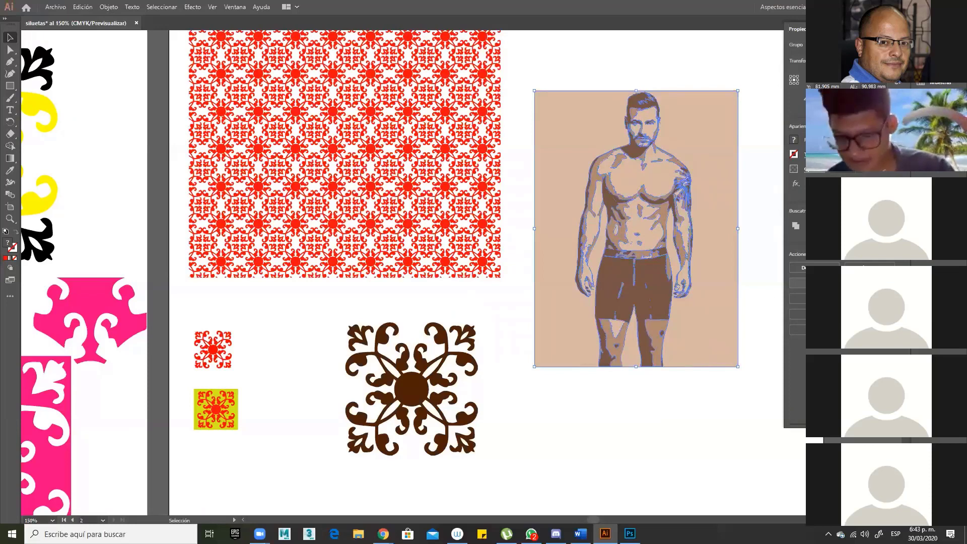
left_click(814, 268)
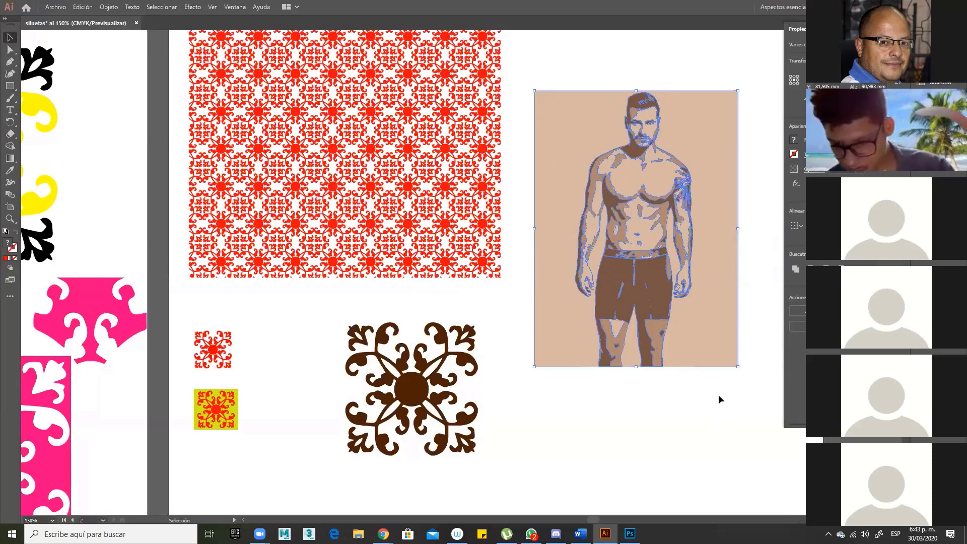
- Delete the beige background shape around the model, and try moving the dark shorts shape before undoing that move
left_click(708, 344)
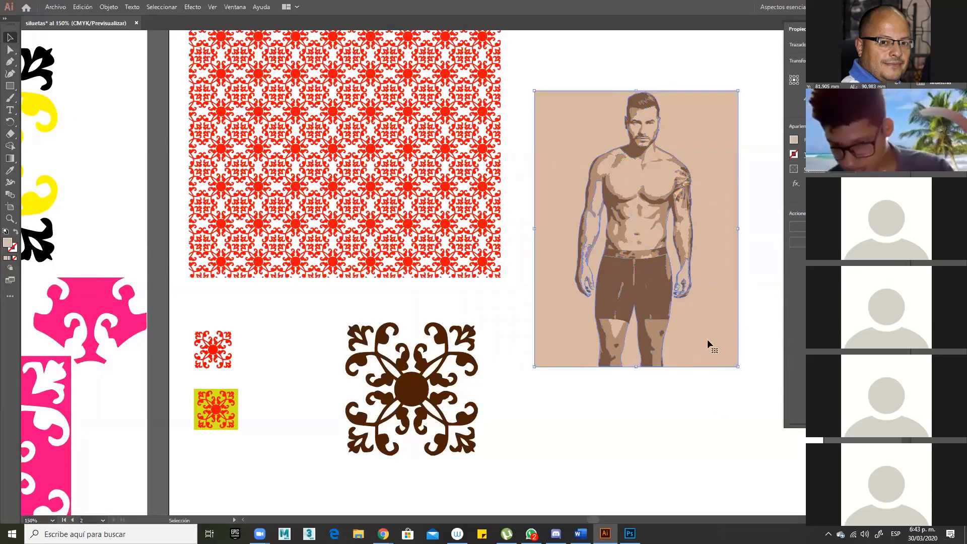
key("Delete")
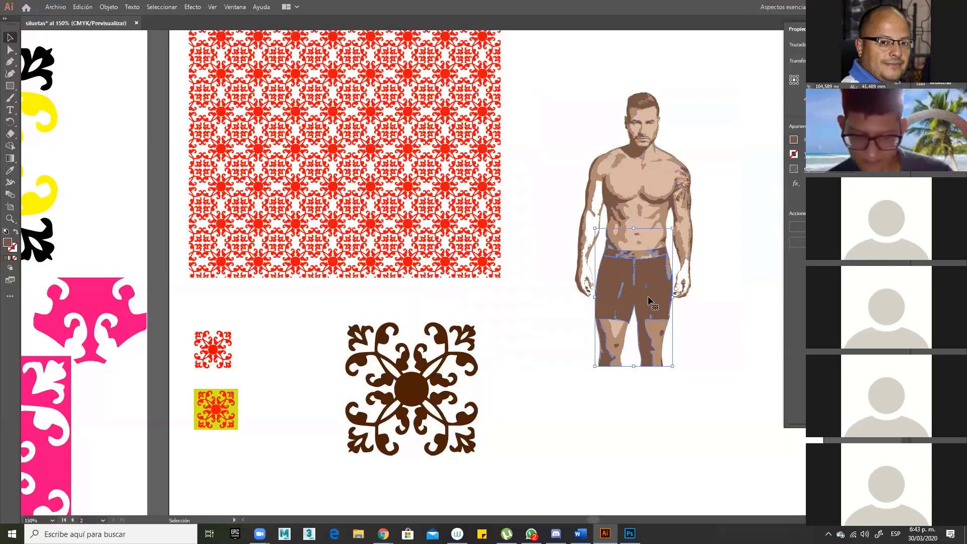
left_click_drag(648, 295, 728, 384)
key("ctrl+z")
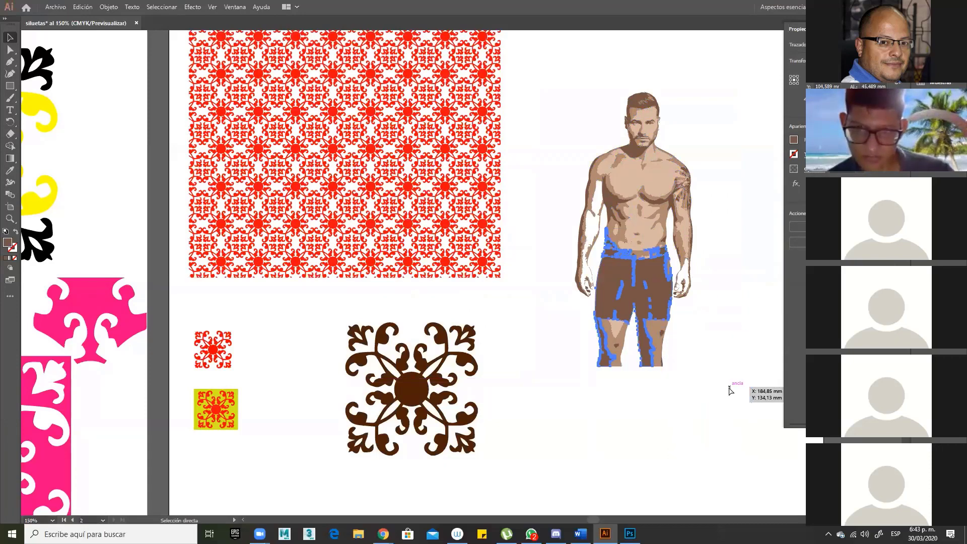
- Delete the skin-tone shapes filling the model's torso, tattooed arm and both legs
left_click(729, 349)
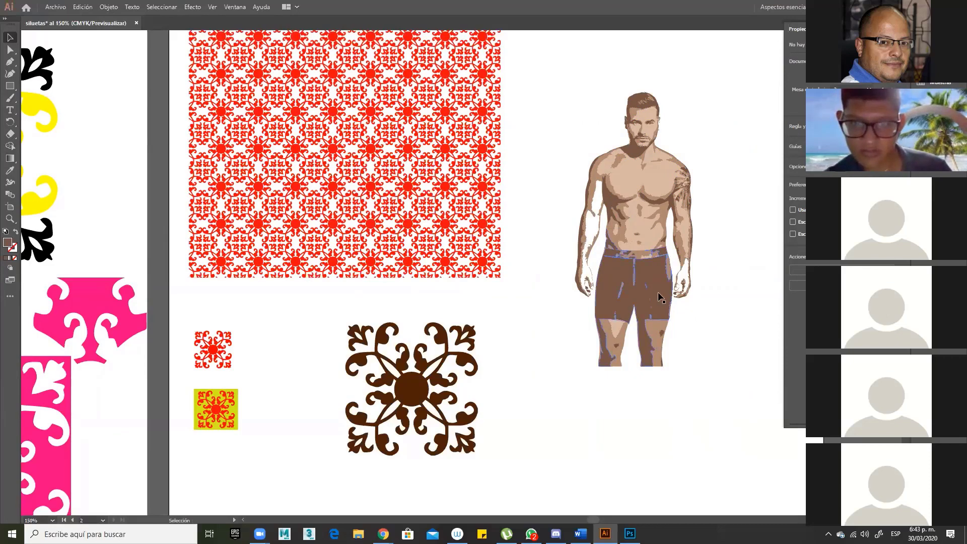
left_click(664, 184)
key("Delete")
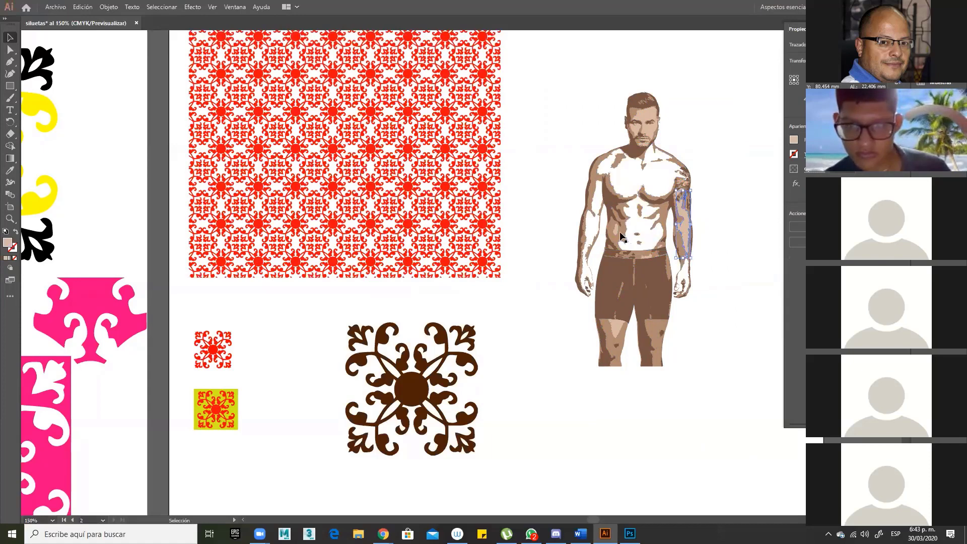
left_click(654, 325)
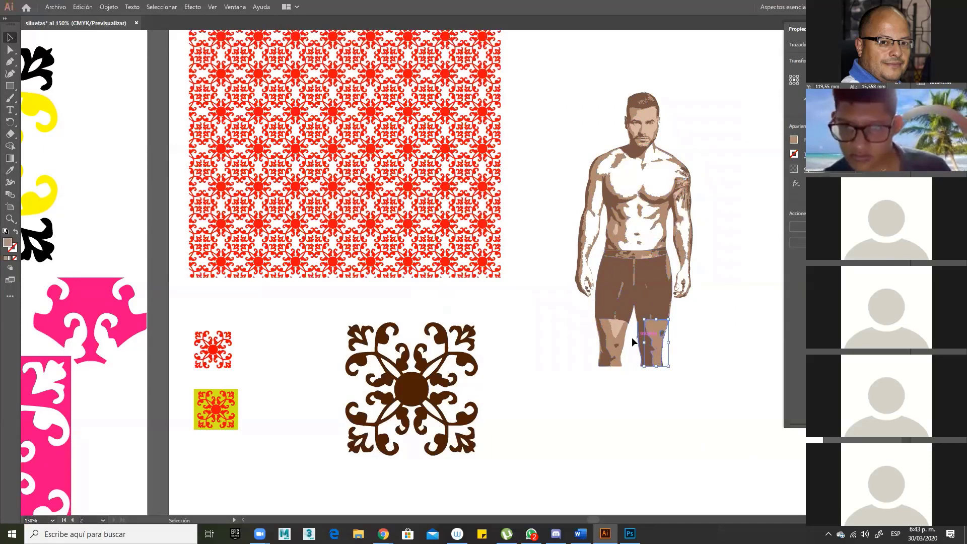
key("Delete")
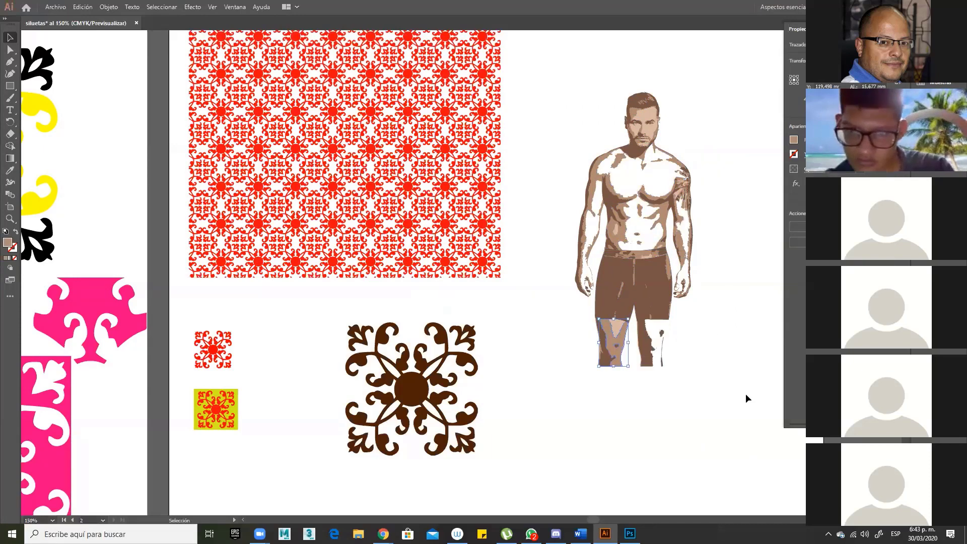
key("Delete")
- Undo the deletions to restore the model's skin shapes and the beige background
key("a")
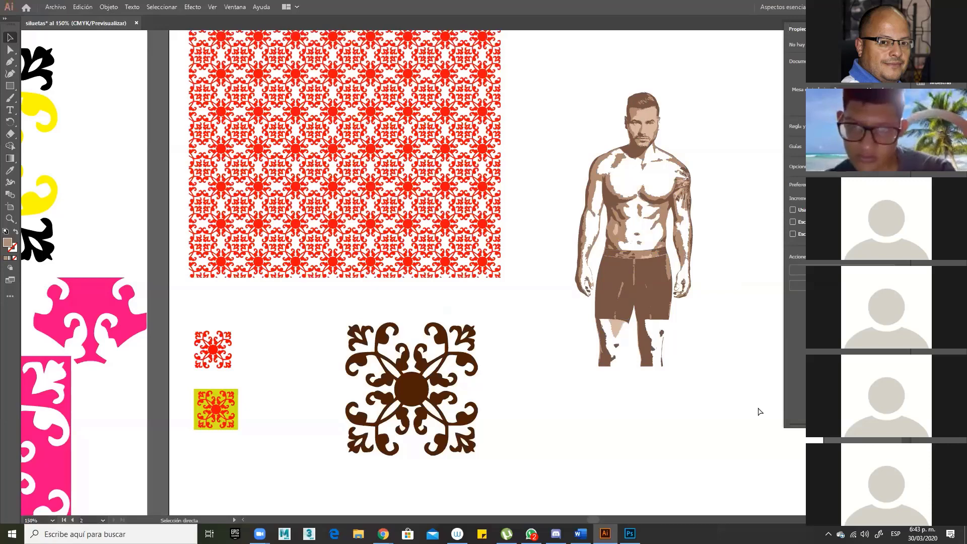
key("ctrl+z")
key("ctrl+z")
key("ctrl+z")
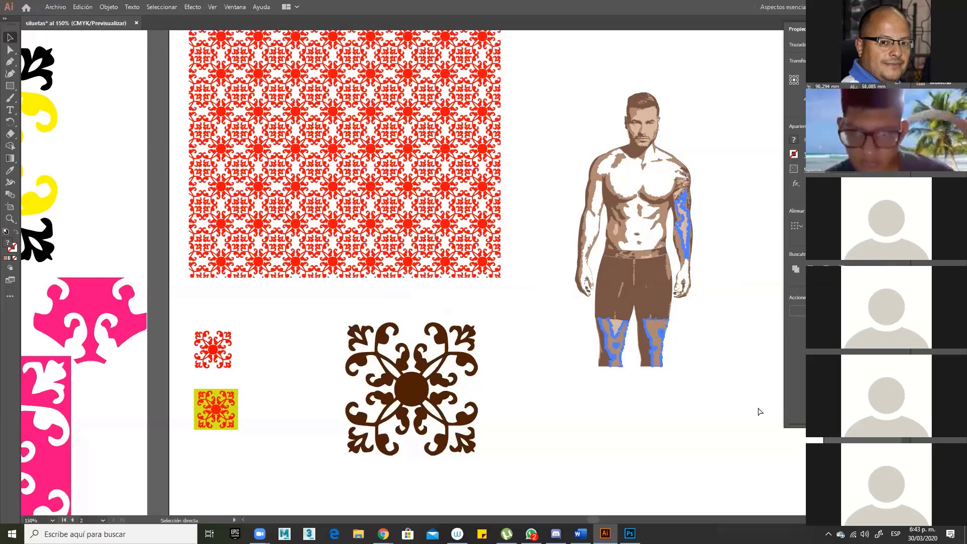
key("ctrl+z")
key("ctrl+z")
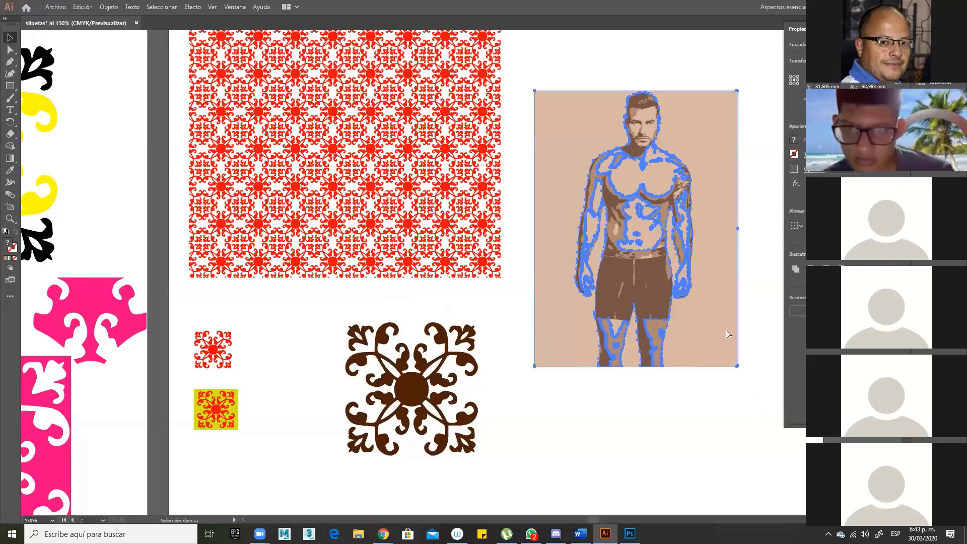
- Isolate the beige background compound path and select its outer rectangle, trying the body contour as well
left_click(754, 262)
left_click(703, 315)
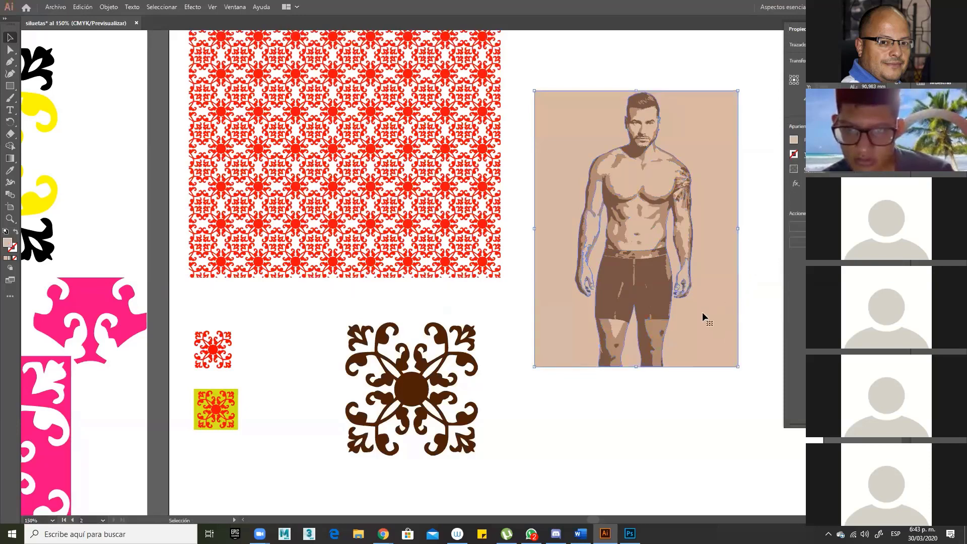
double_click(703, 312)
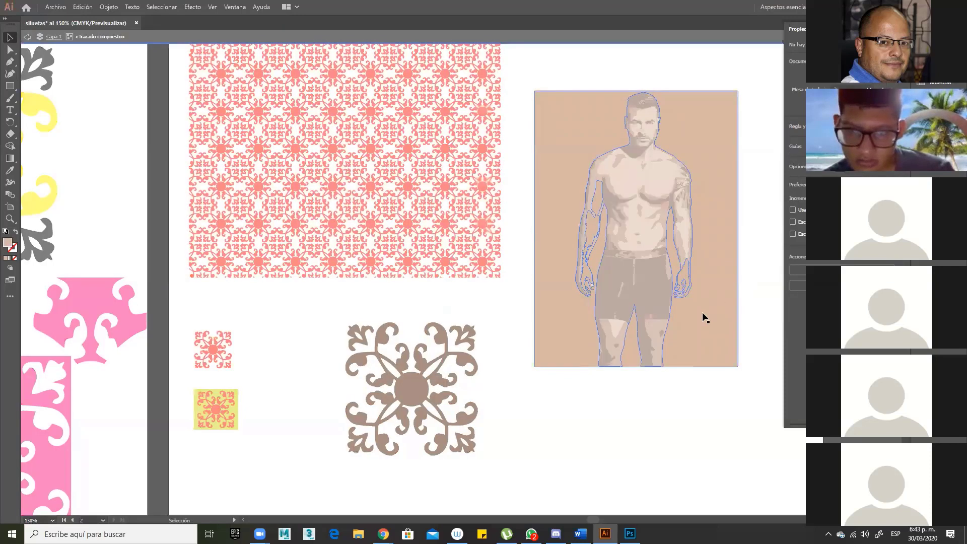
left_click(685, 282)
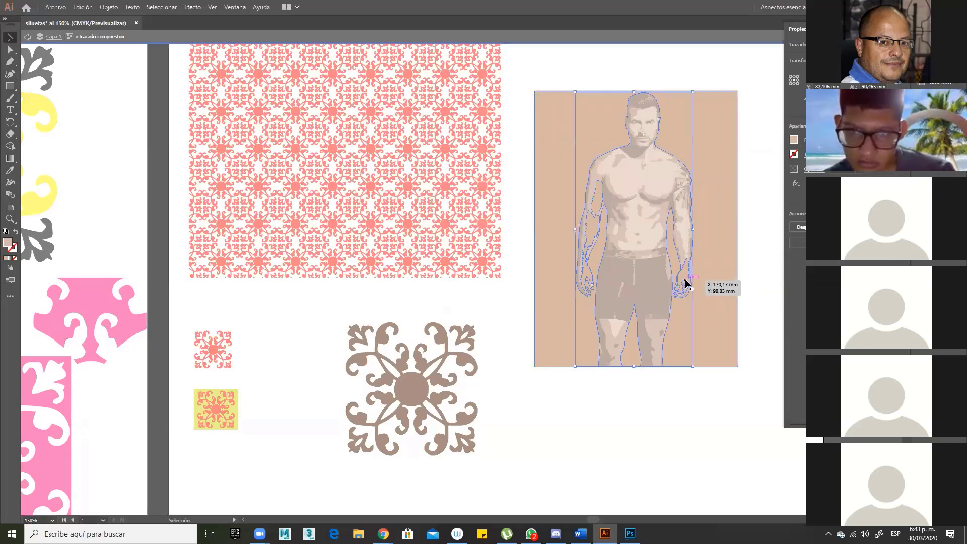
left_click(741, 276)
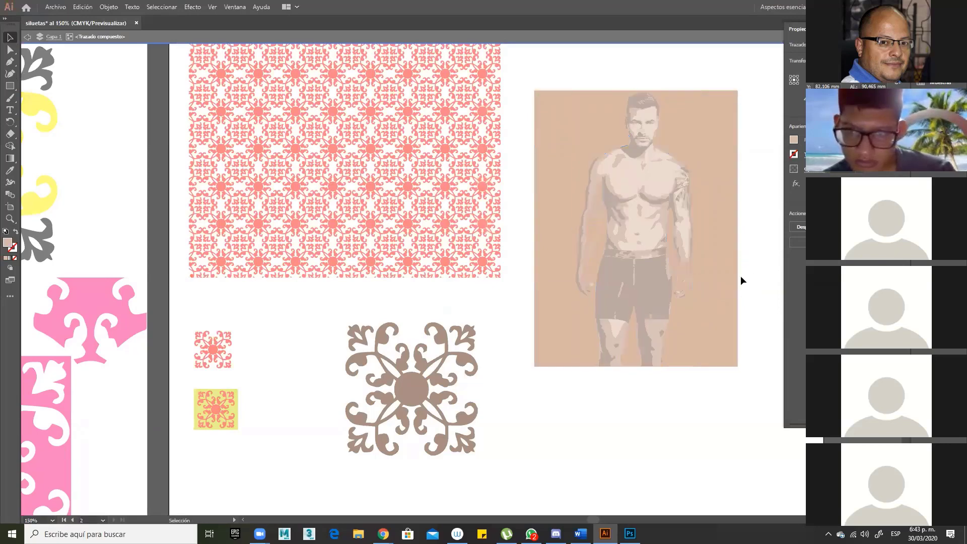
left_click(734, 276)
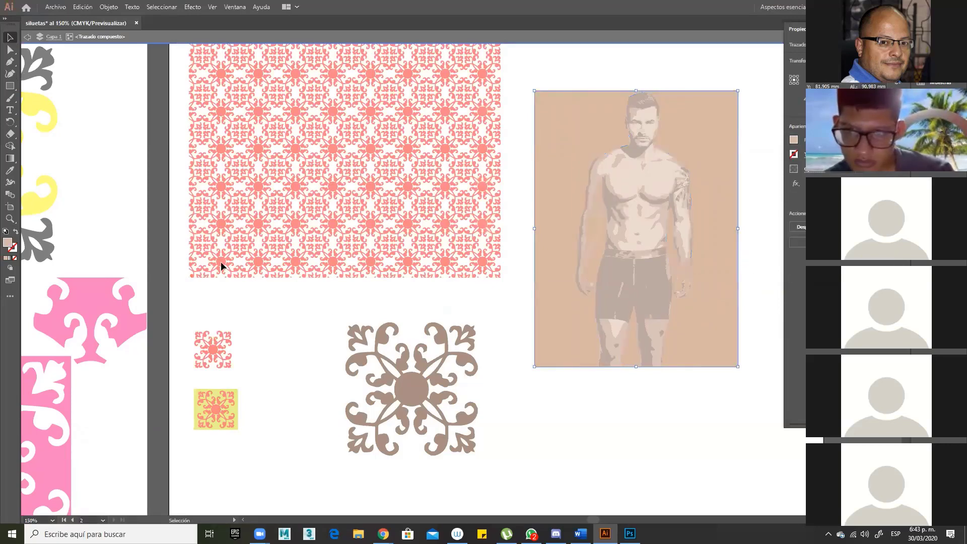
- Try a darker brown fill on the isolated background shape, and undo the colour change
double_click(7, 243)
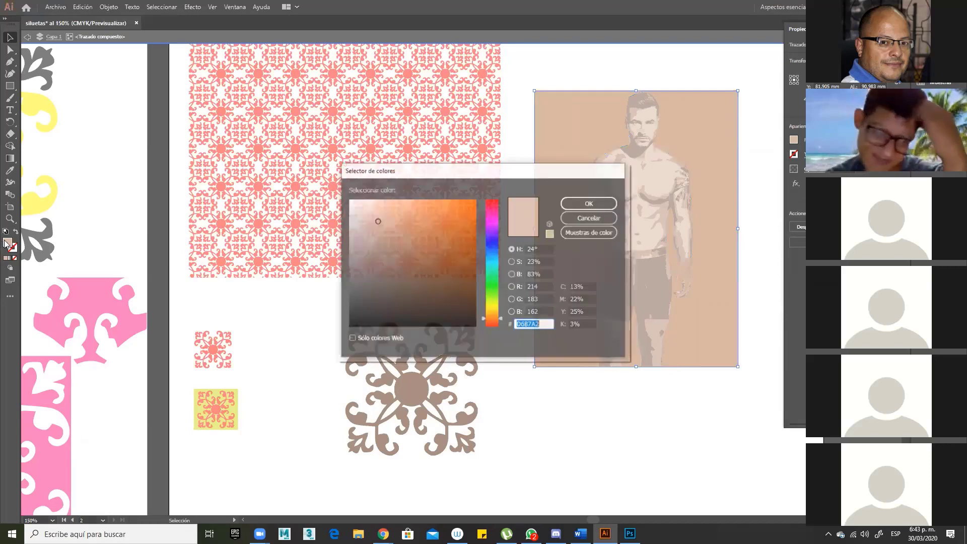
left_click(395, 242)
left_click(606, 202)
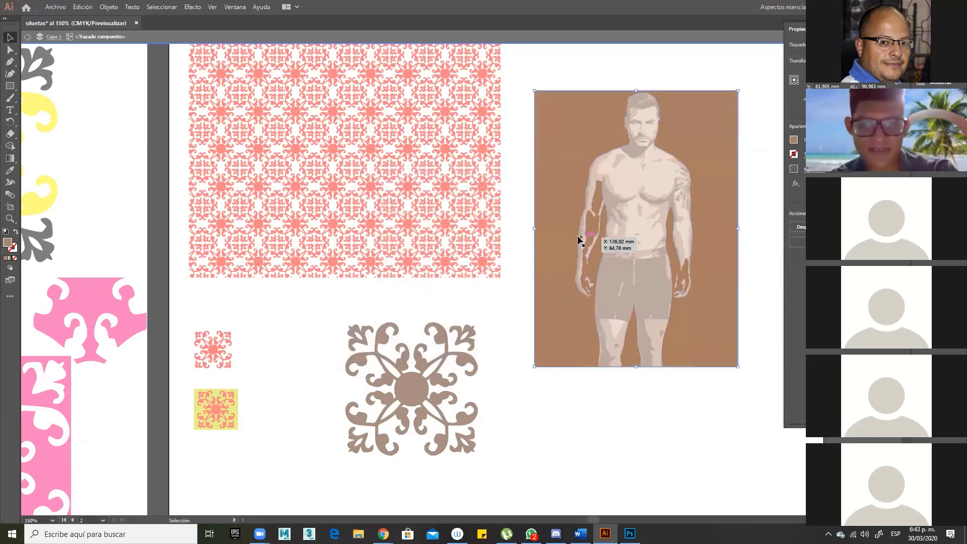
key("ctrl+z")
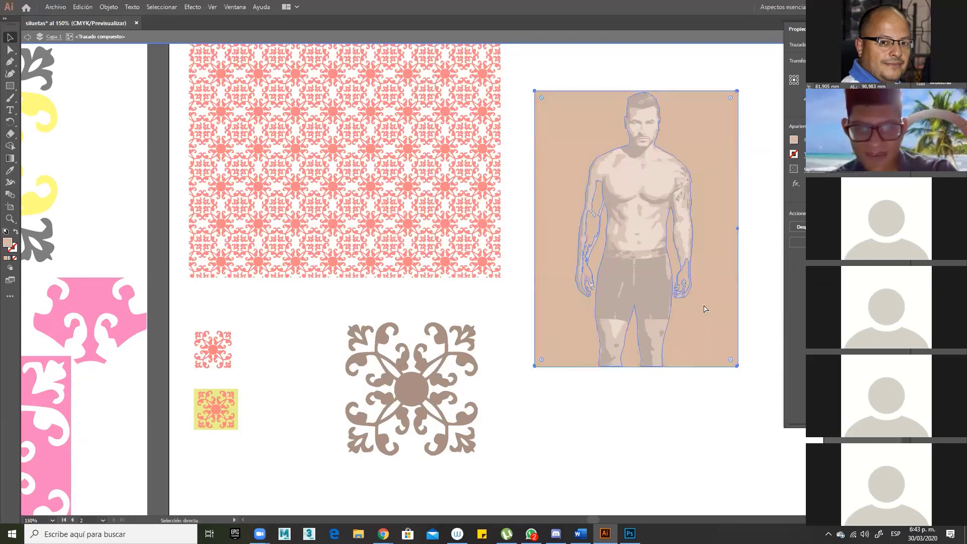
- Try moving the isolated body contour and deleting the outer rectangle, undo both, and exit isolation mode
left_click(680, 272)
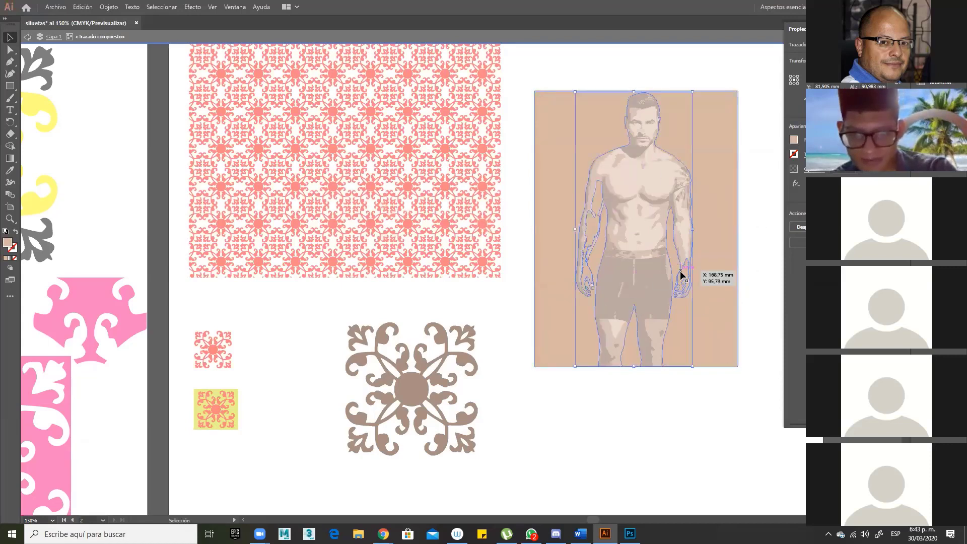
left_click_drag(681, 272, 616, 210)
key("ctrl+z")
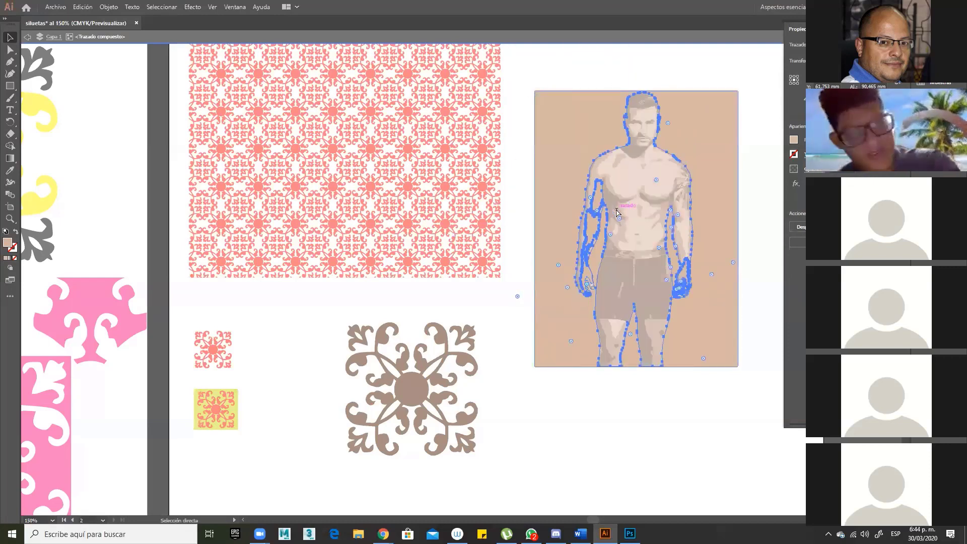
left_click(544, 147)
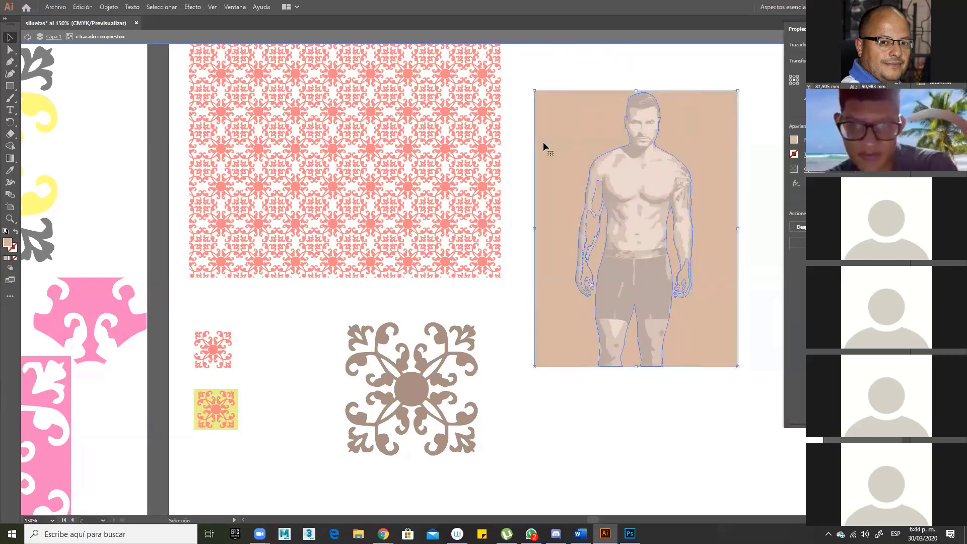
key("Delete")
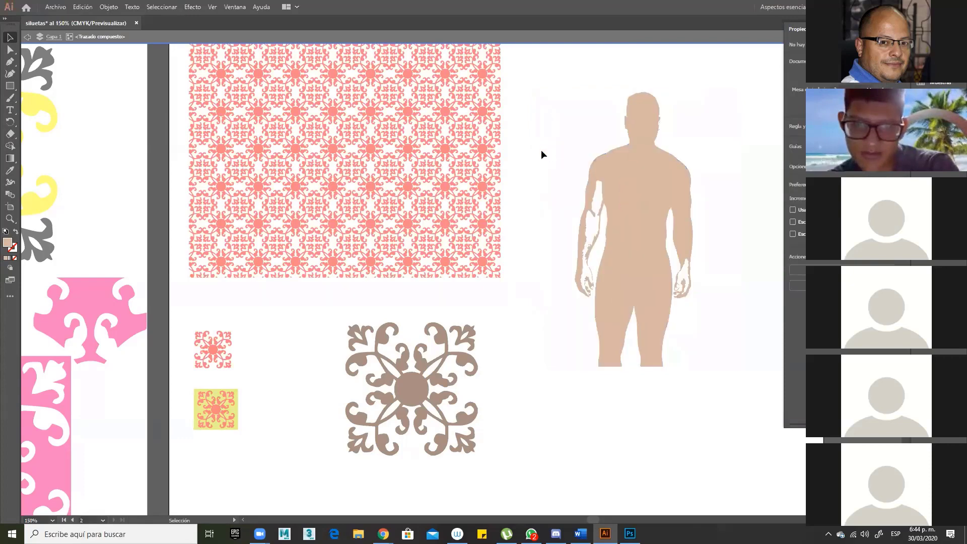
key("ctrl+z")
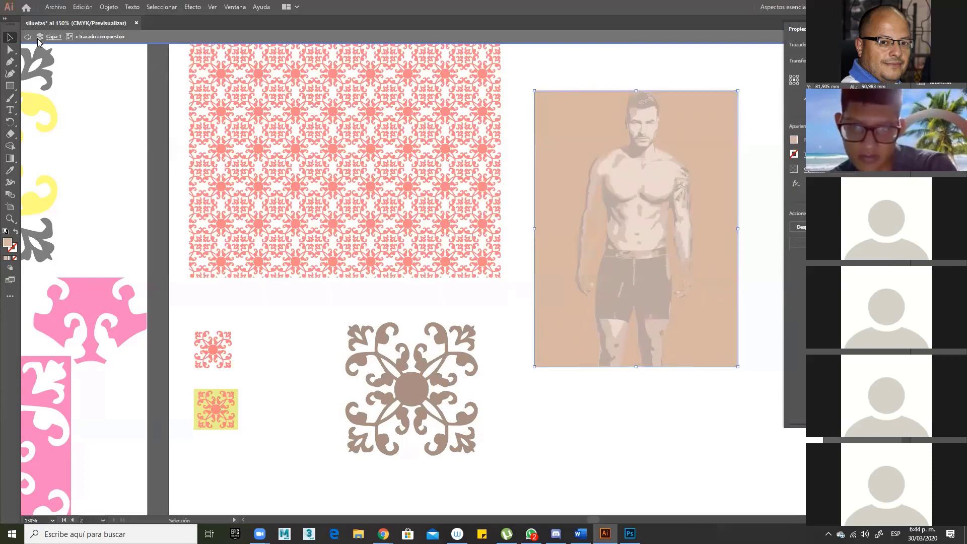
left_click(27, 37)
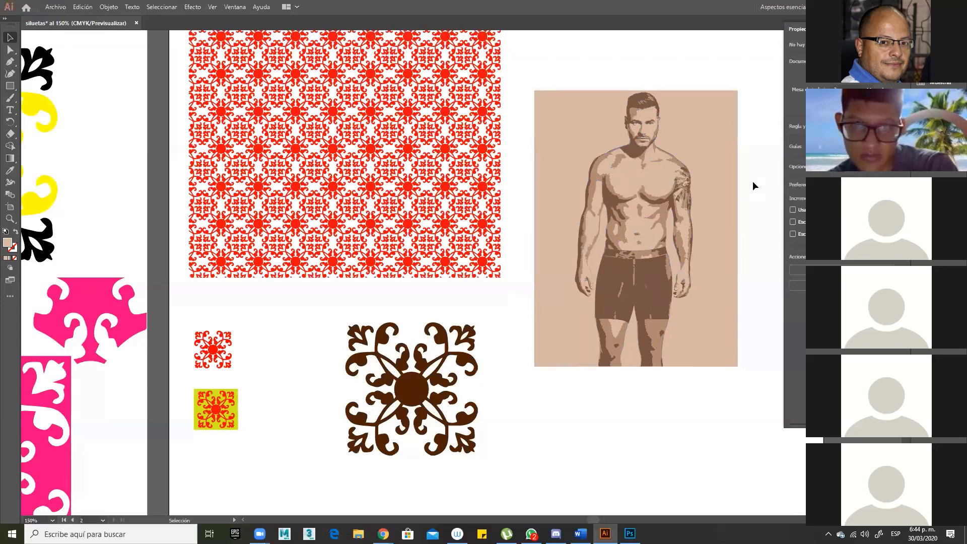
- Select the beige background shape and examine its outline around the tattooed arm's hand beside the shorts
left_click(716, 251)
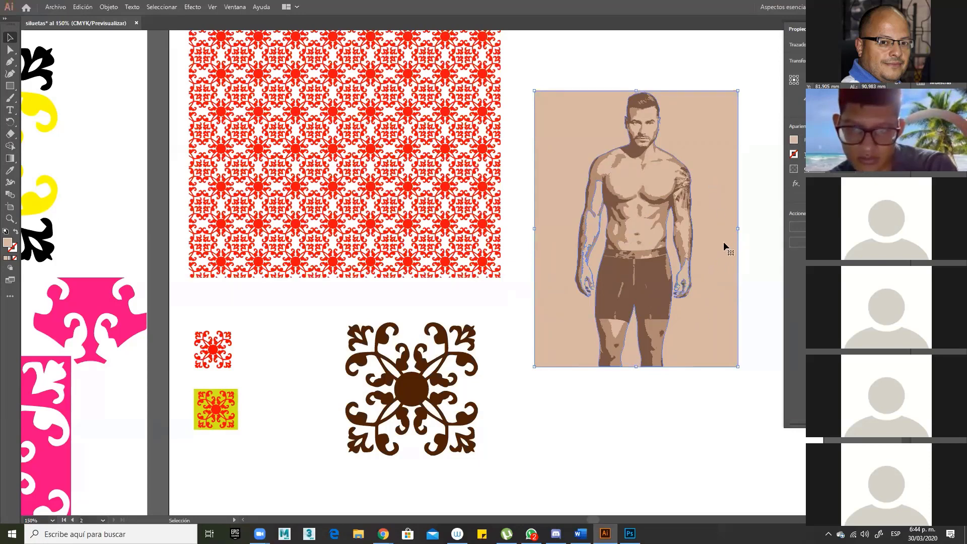
key("ctrl+space")
left_click_drag(557, 214, 721, 328)
left_click_drag(670, 302, 669, 200)
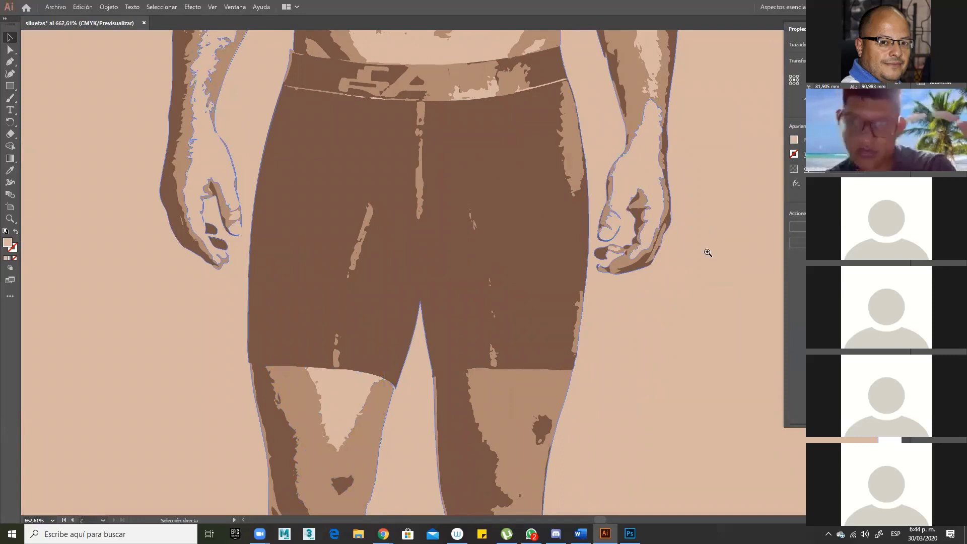
left_click(650, 277, "ctrl+alt")
left_click_drag(503, 290, 598, 297)
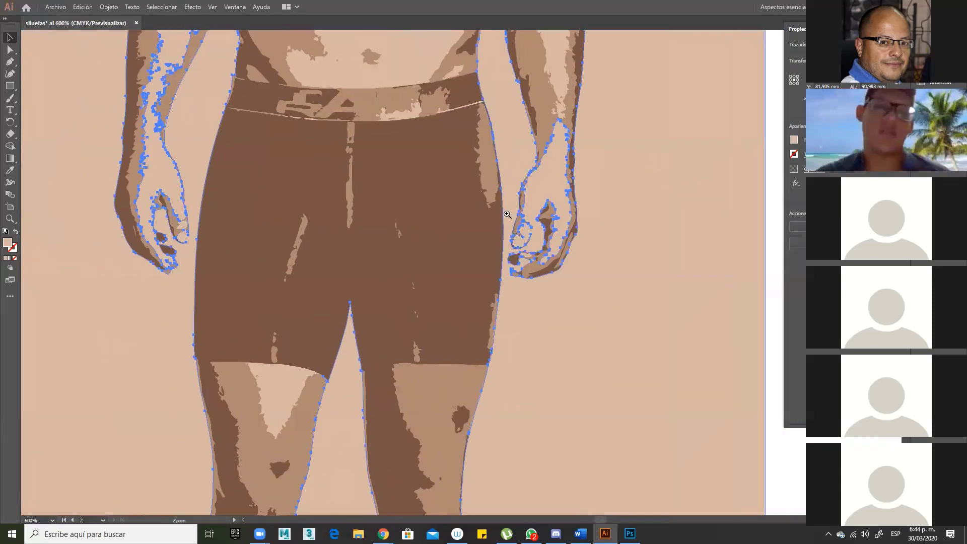
left_click_drag(508, 215, 588, 289)
left_click_drag(459, 199, 613, 262)
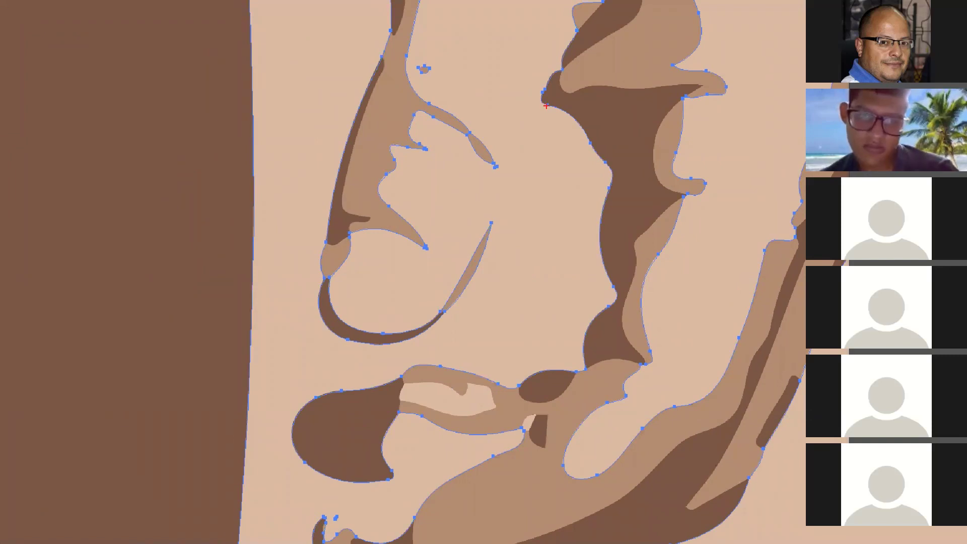
- Mark the gap between the thumb and palm with a red line and two arrows, and clear the screen annotations
left_click_drag(546, 106, 494, 220)
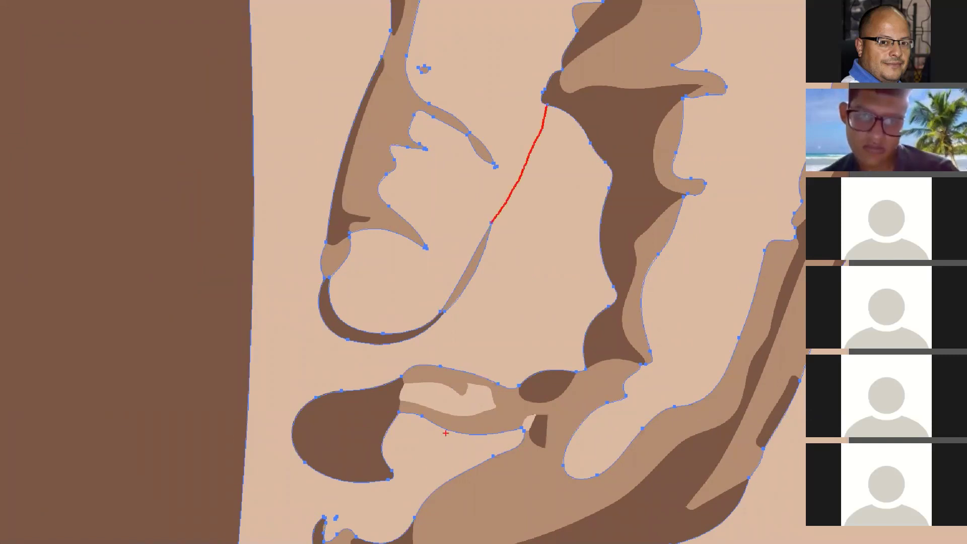
left_click_drag(456, 460, 478, 345)
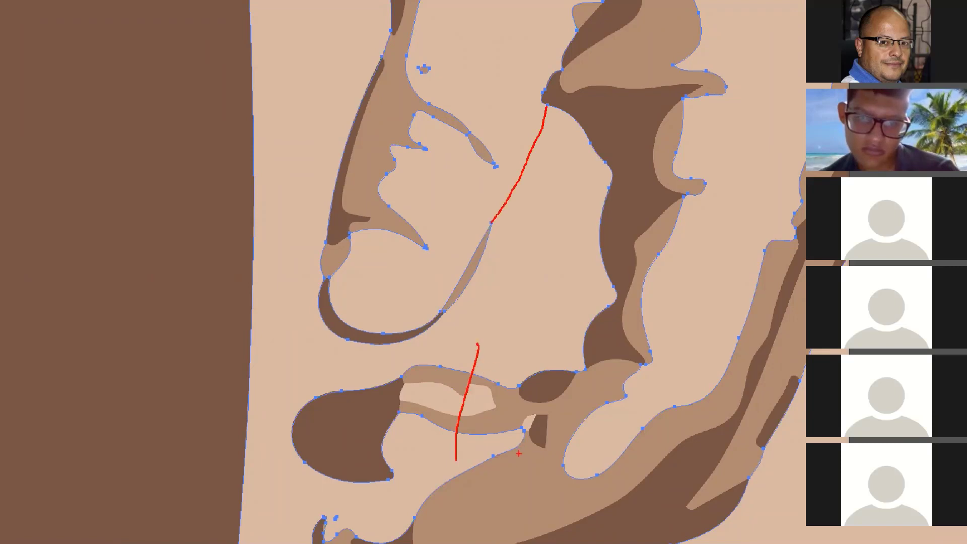
key("ctrl+z")
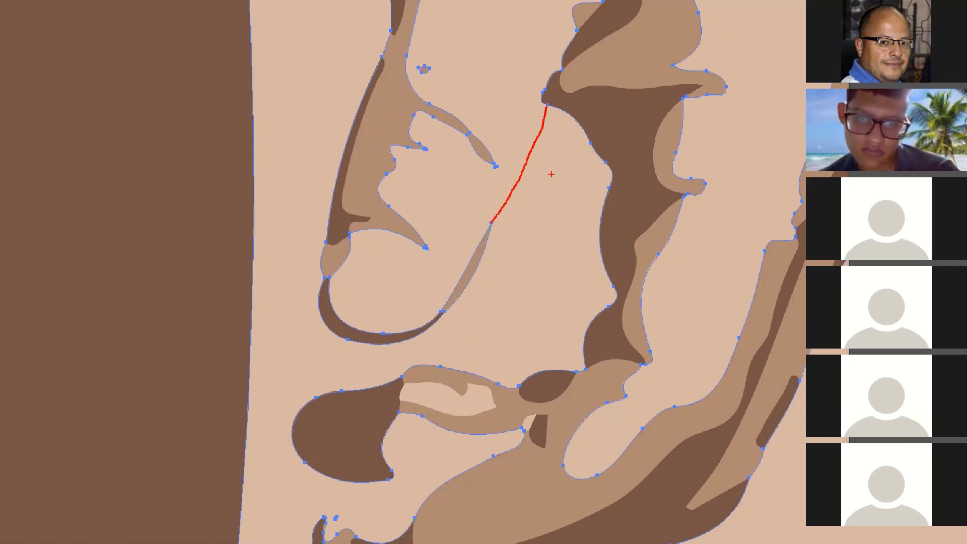
left_click_drag(569, 238, 537, 163)
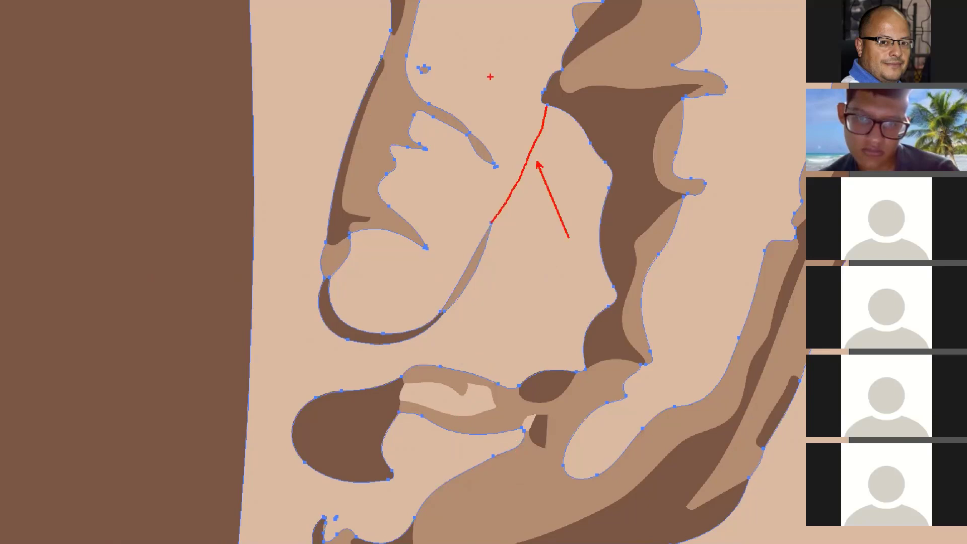
left_click_drag(467, 72, 527, 138)
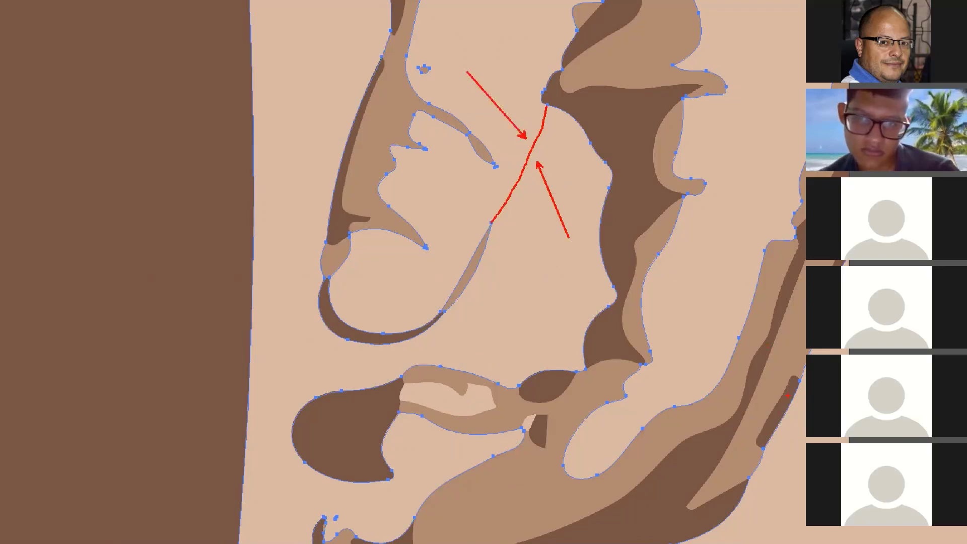
key("Escape")
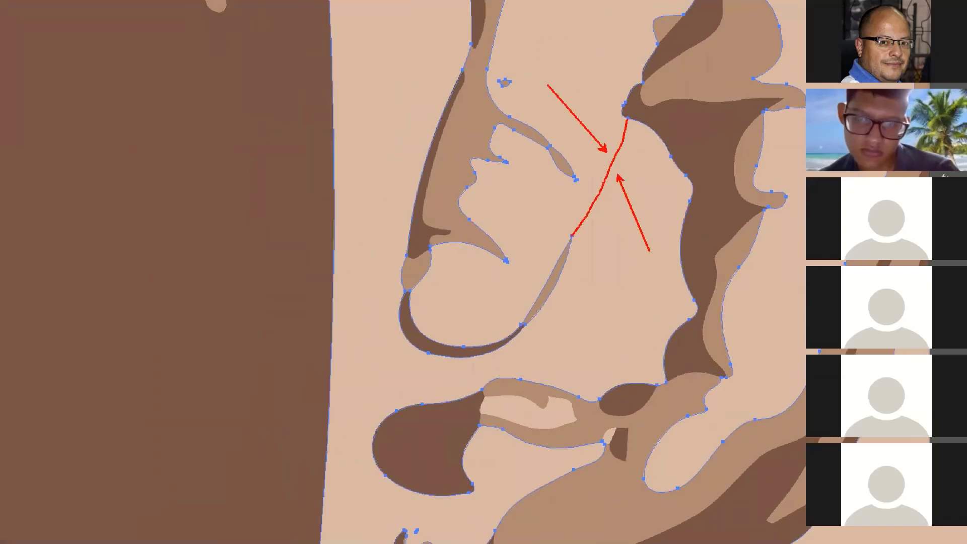
key("Escape")
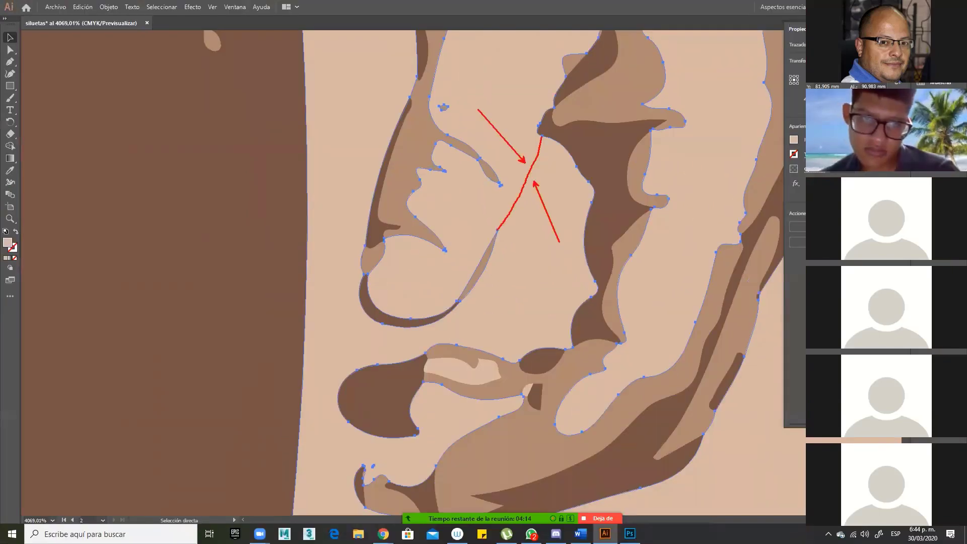
key("Escape")
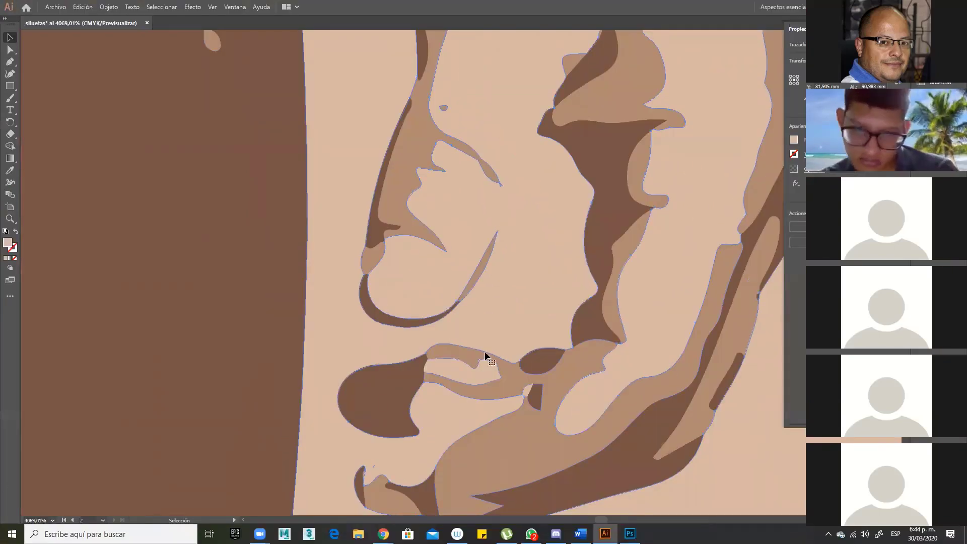
- Examine the background shape's outline around the fingers of the model's other hand
left_click(486, 348, "ctrl+alt")
left_click(486, 348, "ctrl+alt")
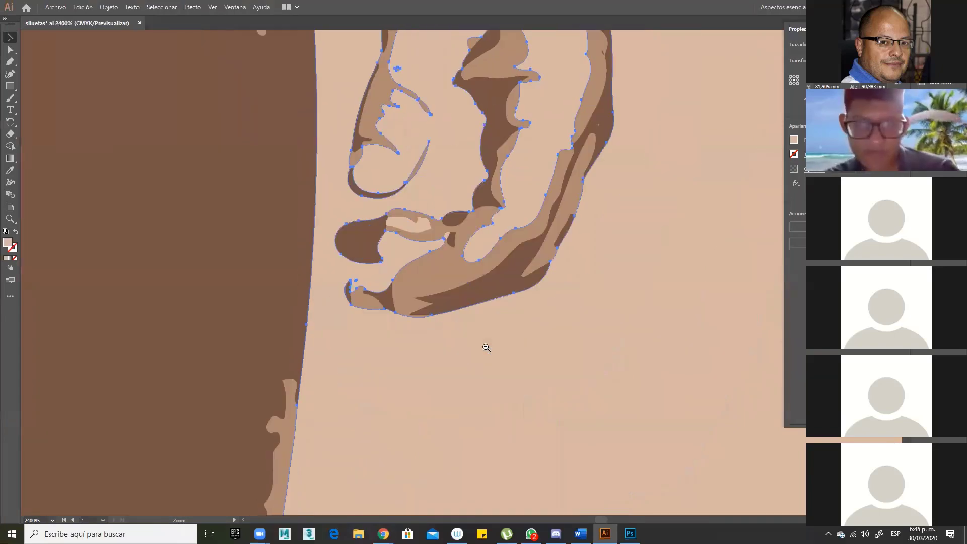
left_click(487, 348, "ctrl+alt")
left_click(487, 348, "ctrl+alt")
left_click_drag(241, 274, 512, 358)
left_click_drag(243, 247, 535, 397)
left_click_drag(237, 292, 459, 396)
left_click_drag(545, 417, 442, 345)
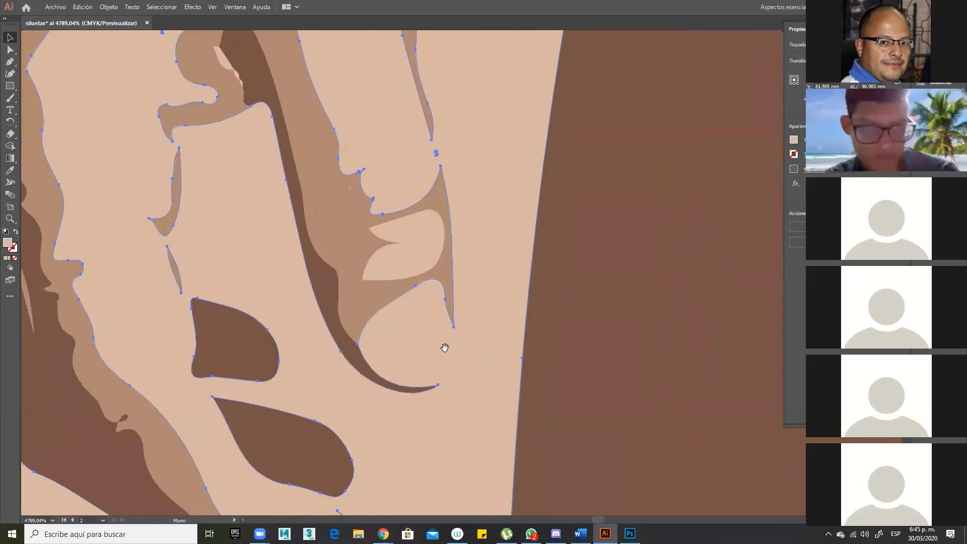
- Point out the open fingertip with two red arrows, sketch the missing finger edges over the screen, and clear the annotations
key("ctrl+1")
left_click(502, 418)
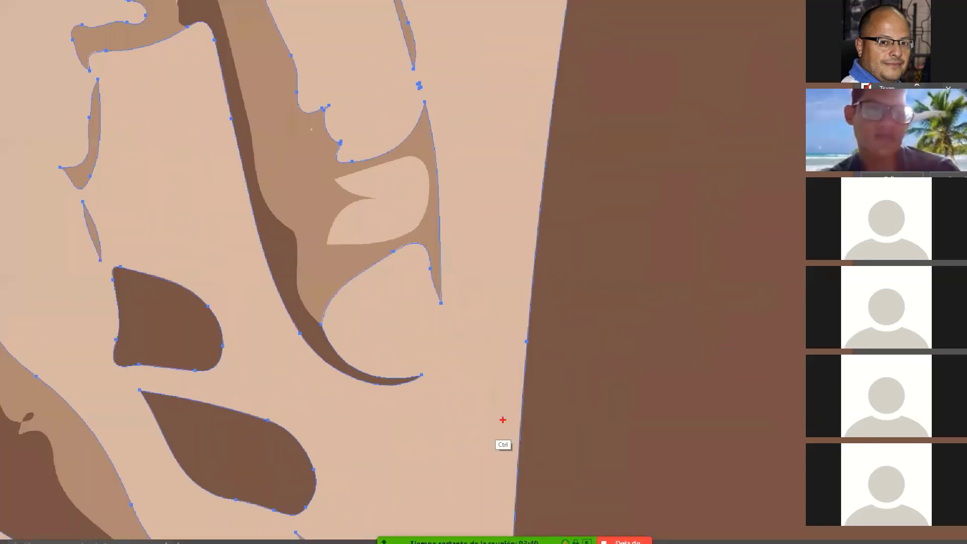
left_click_drag(437, 368, 469, 439)
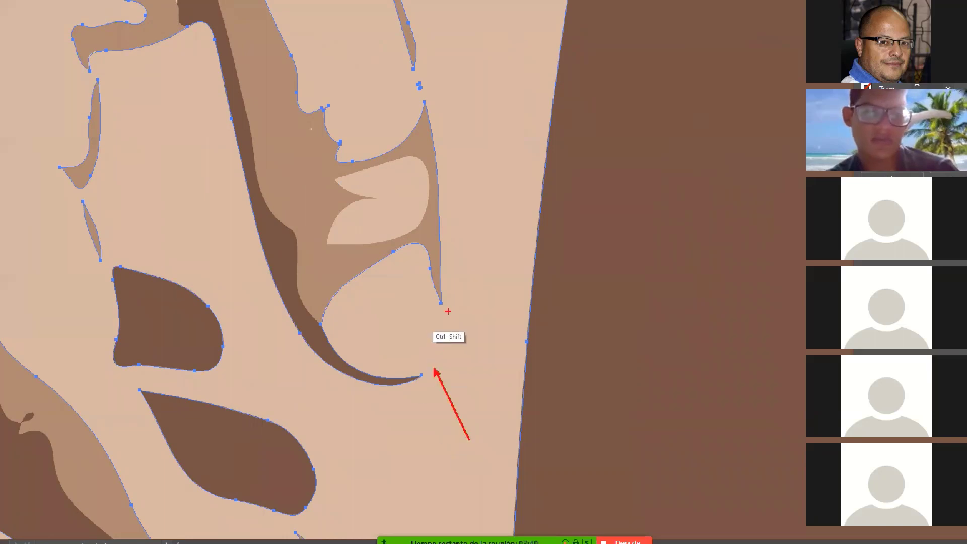
left_click_drag(449, 307, 510, 271)
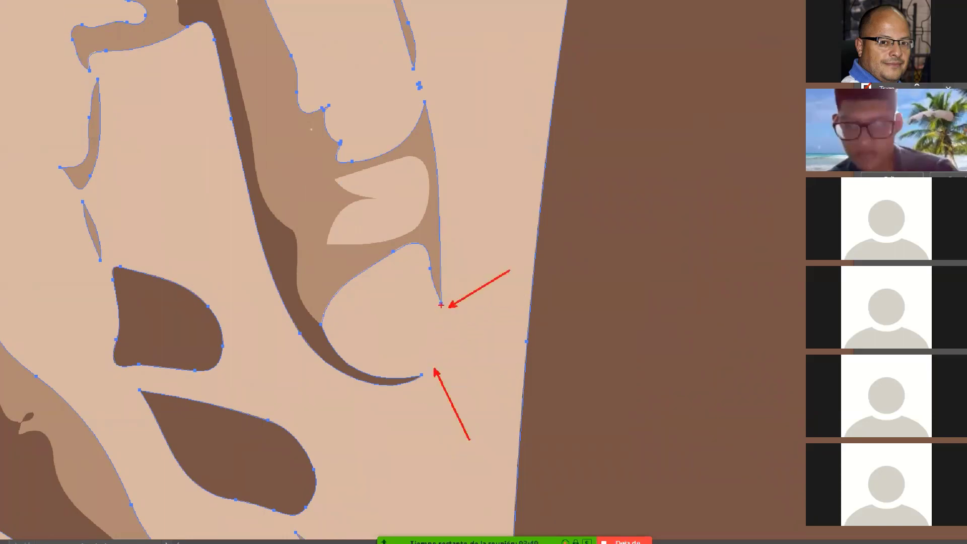
left_click_drag(441, 304, 435, 334)
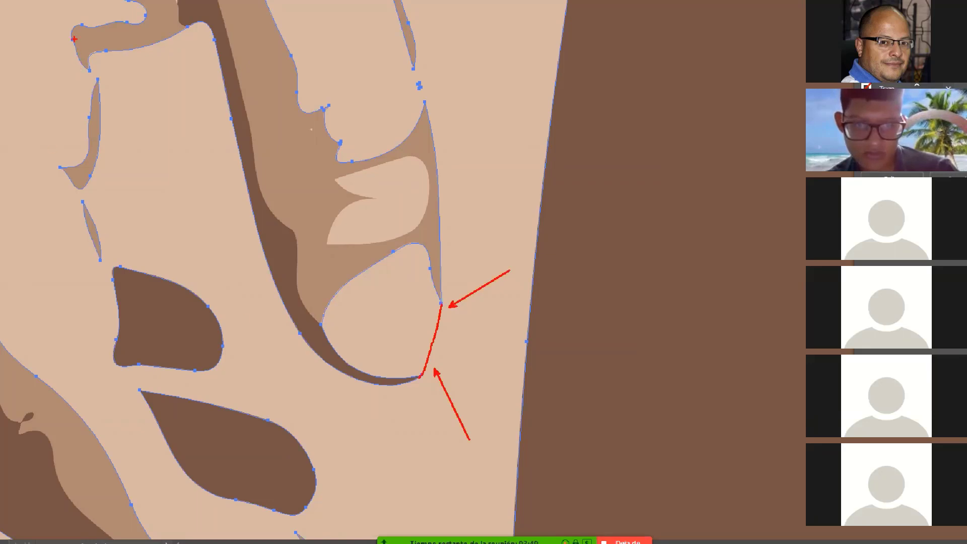
mouse_move(72, 32)
left_mouse_down()
mouse_move(91, 97)
mouse_move(85, 142)
mouse_move(76, 168)
mouse_move(49, 161)
mouse_move(71, 186)
mouse_move(103, 280)
mouse_move(69, 385)
left_mouse_up()
mouse_move(100, 261)
left_mouse_down()
mouse_move(123, 357)
mouse_move(186, 492)
left_mouse_up()
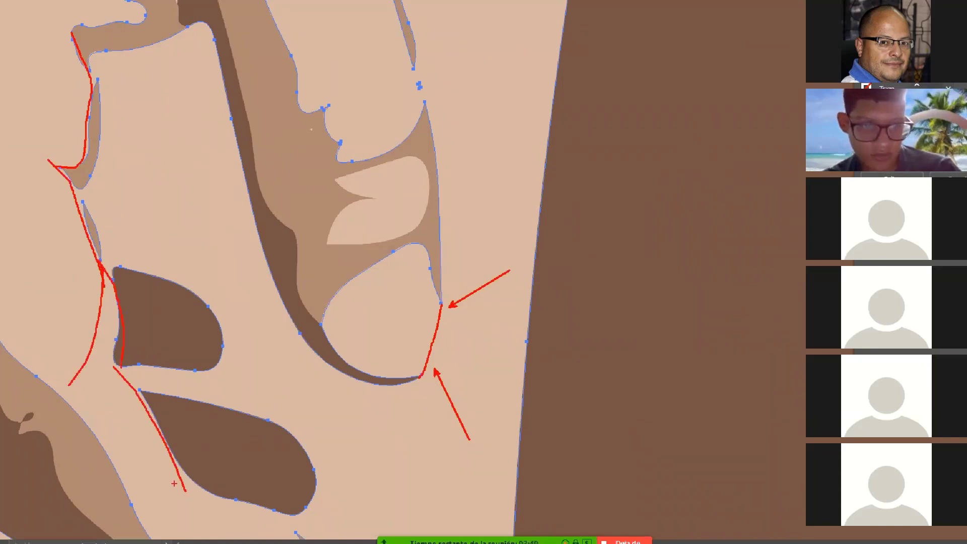
key("Escape")
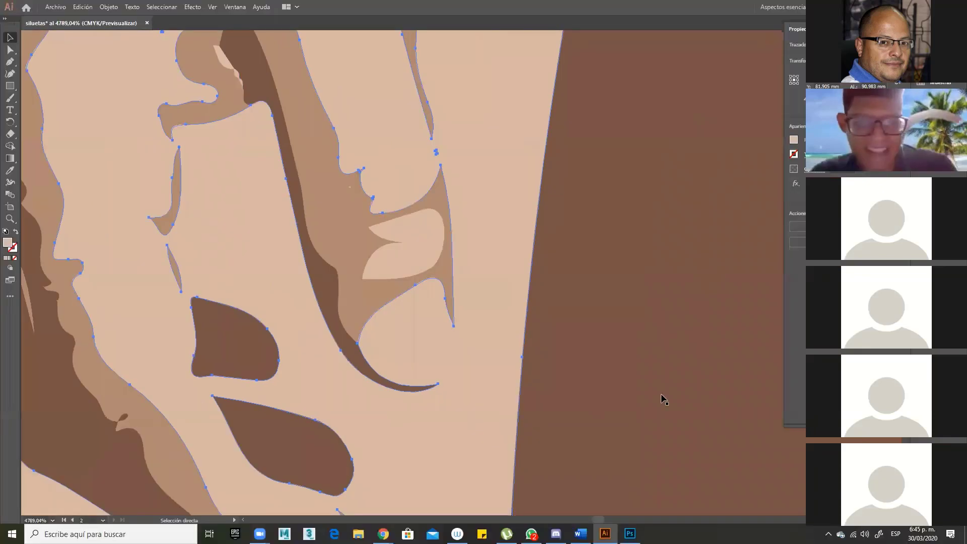
- Delete the selected beige background shape around the model
key("ctrl+alt+space")
left_click(499, 304, "alt")
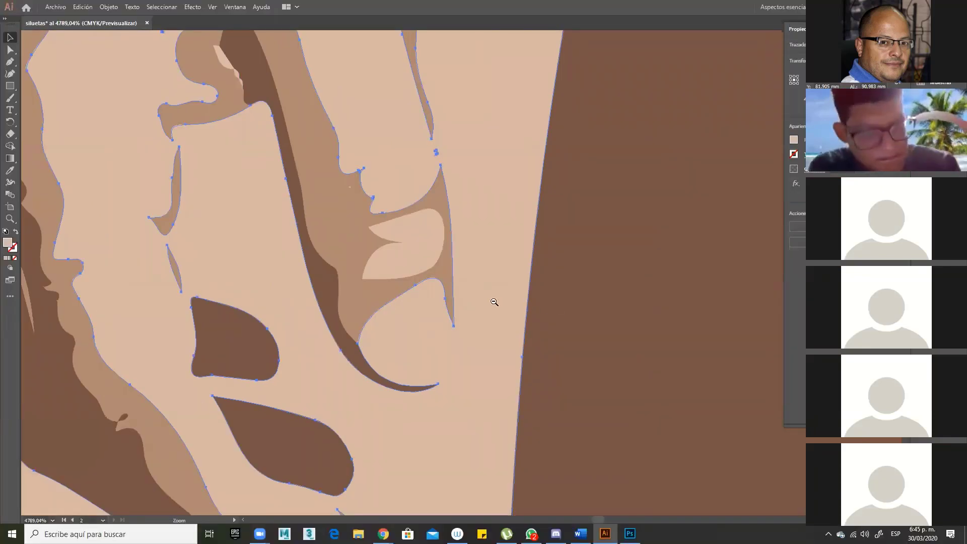
left_click(493, 301, "alt")
left_click(492, 300, "alt")
left_click(493, 301, "alt")
left_click(494, 302, "alt")
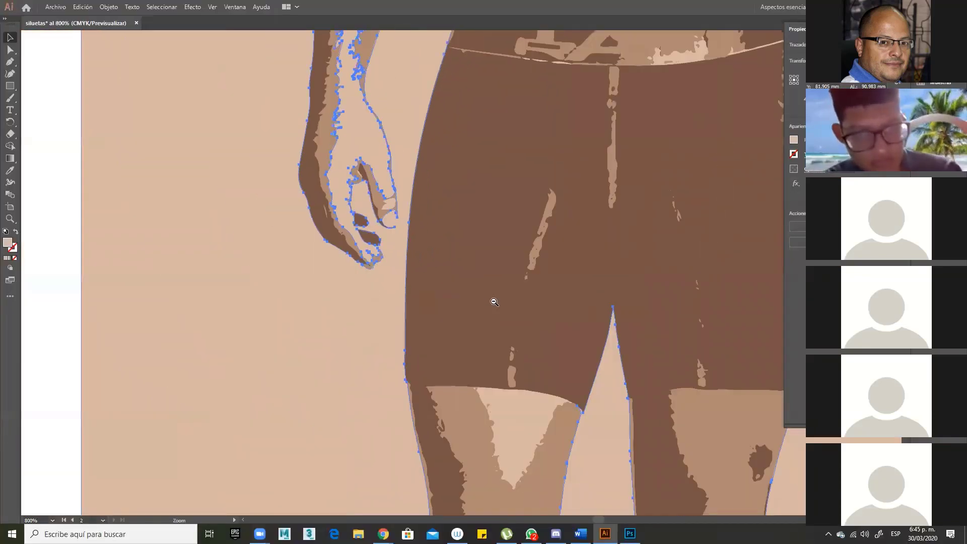
left_click(494, 302, "alt")
left_click(494, 302, "alt")
left_click(499, 292, "alt")
left_click_drag(502, 281, 491, 448)
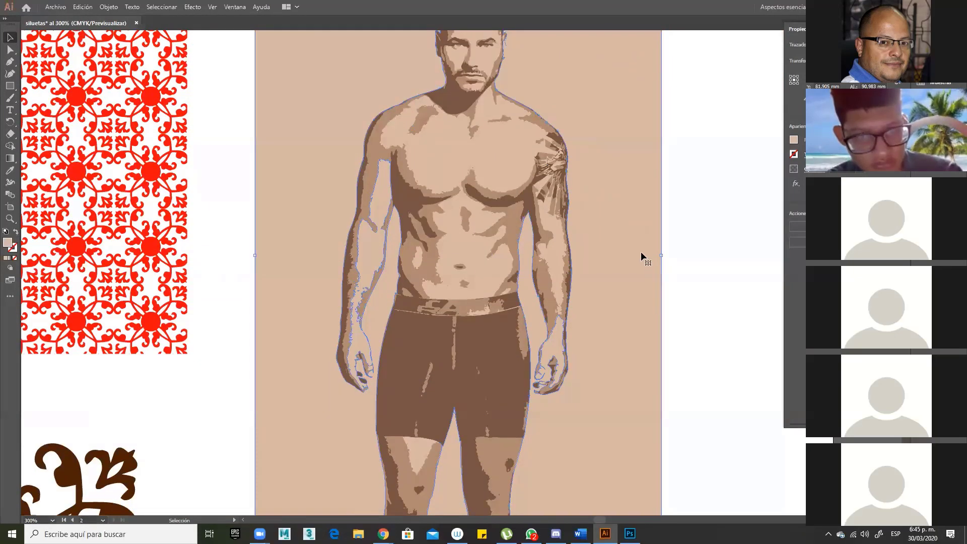
key("Delete")
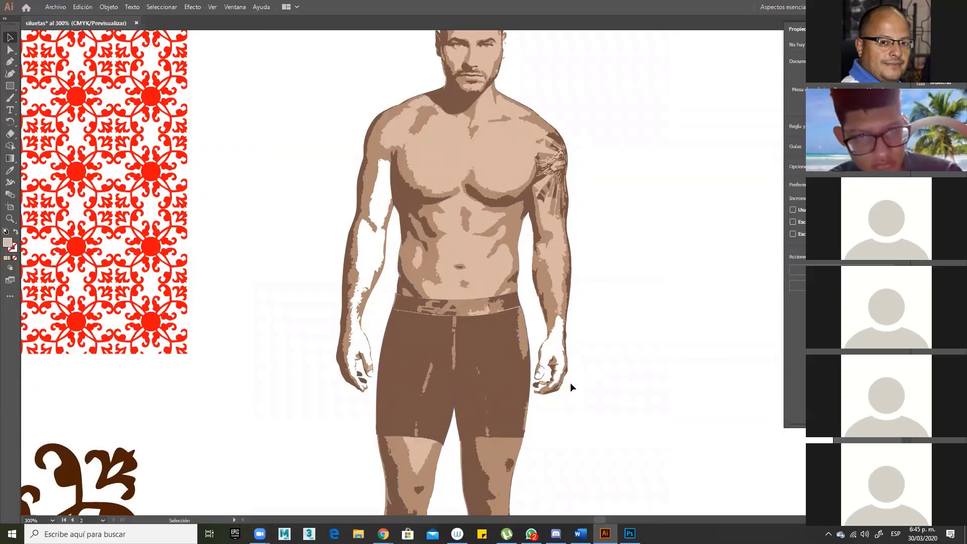
- Examine the hand beside the shorts and the whole figure without the background shape
key("ctrl+space")
left_click_drag(529, 337, 599, 417)
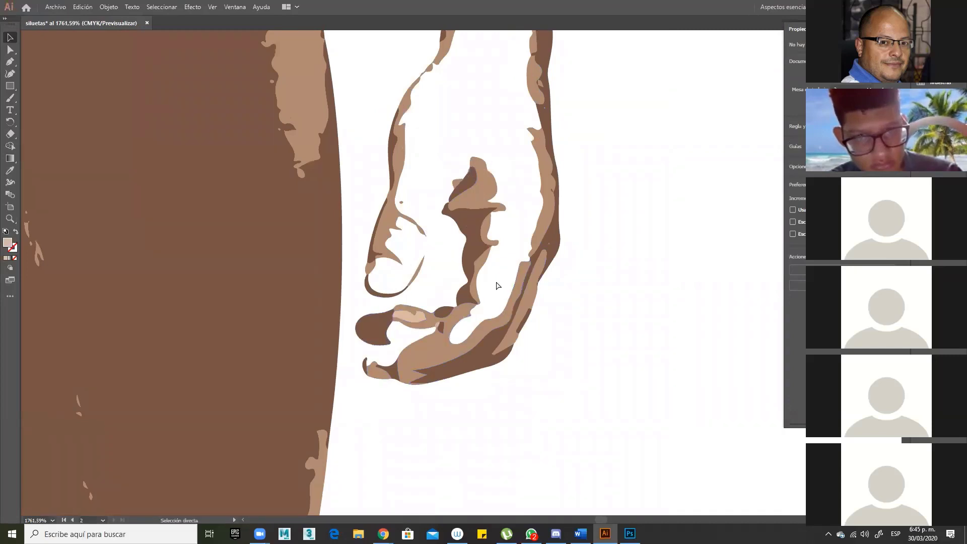
left_click(470, 280, "ctrl+alt")
left_click(470, 281, "ctrl+alt")
left_click(471, 280, "ctrl+alt")
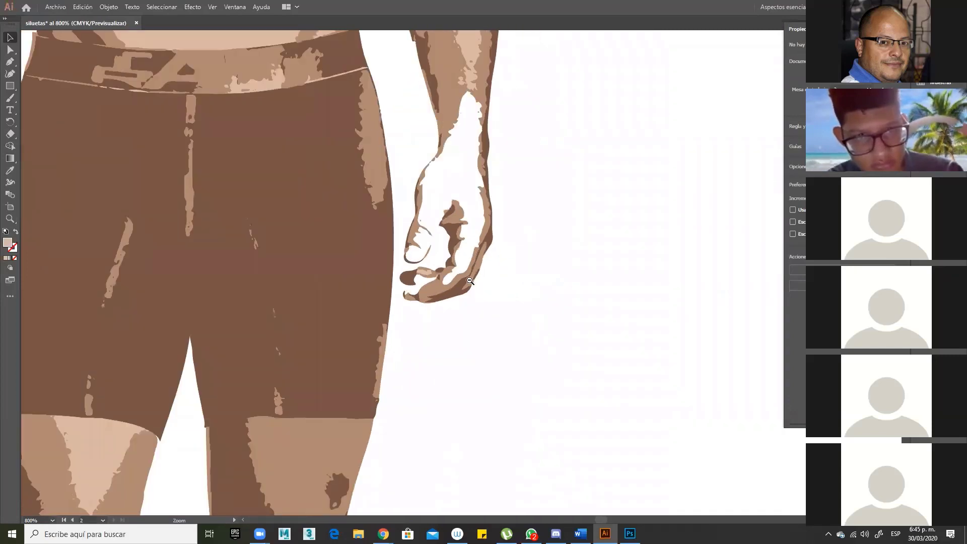
left_click(470, 281, "ctrl+alt")
left_click(470, 281, "ctrl+alt")
left_click_drag(404, 280, 570, 321)
left_click(463, 255, "ctrl+alt")
left_click(464, 254, "ctrl+alt")
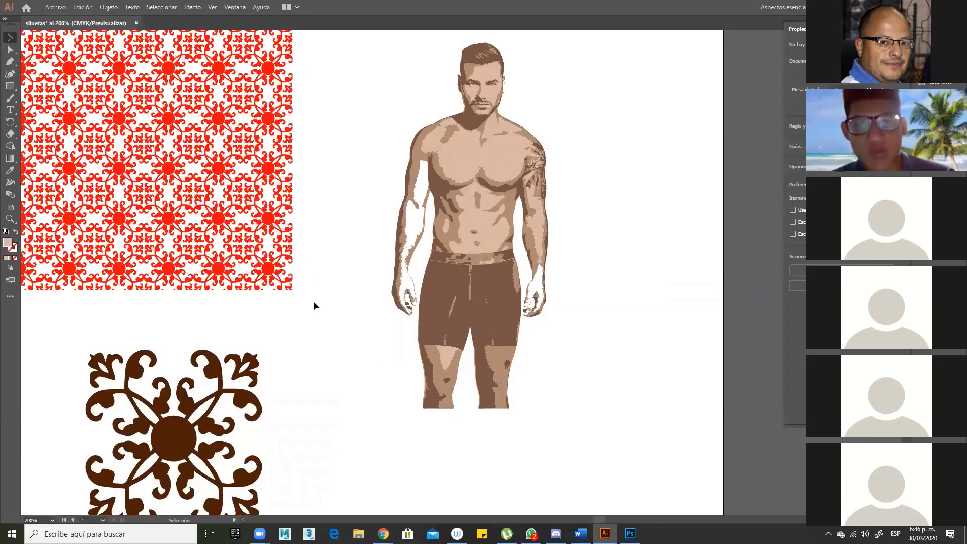
- Group all the model's shapes and move the group up beside the red pattern, near the artboard's upper edge
key("z")
left_click(473, 263, "alt")
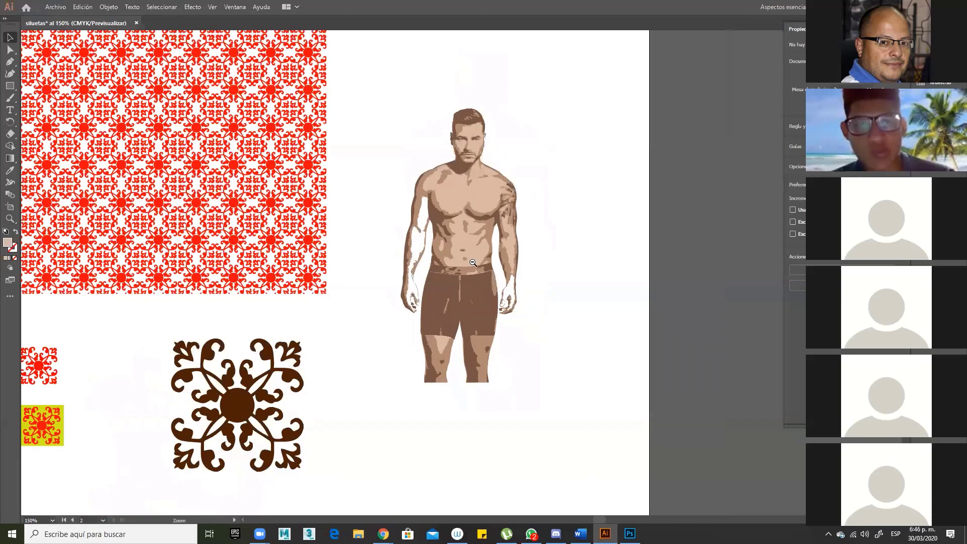
left_click(473, 263, "alt")
key("v")
left_click_drag(384, 147, 568, 407)
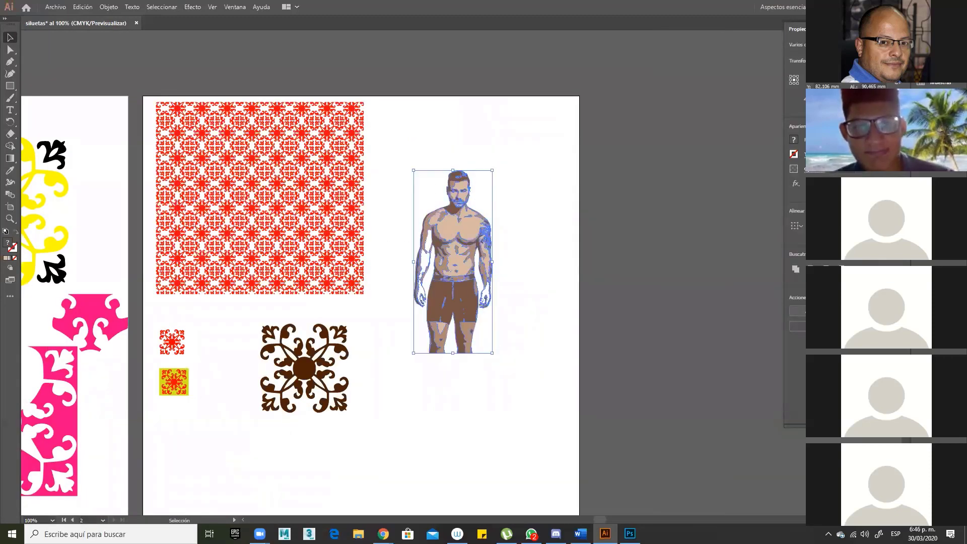
key("ctrl+g")
left_click_drag(466, 287, 428, 215)
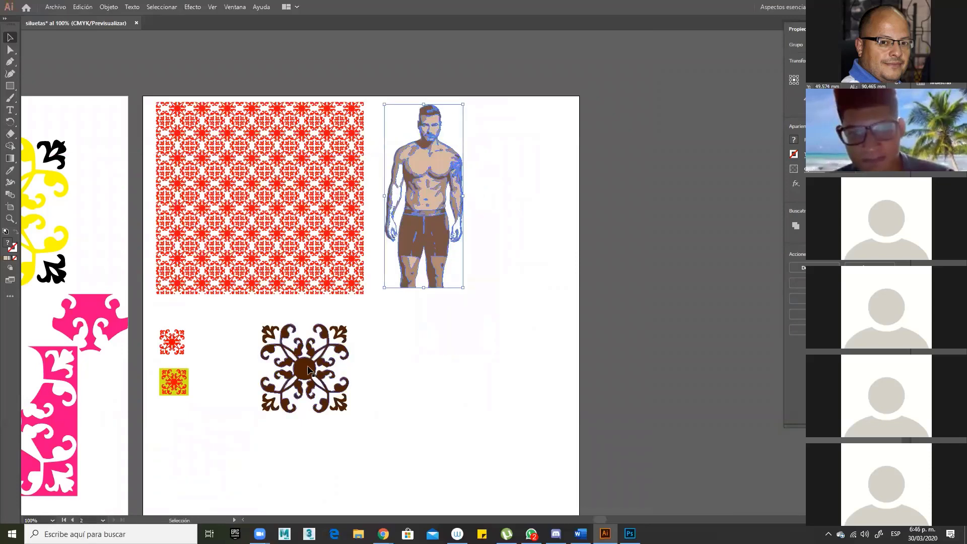
- Pick up the brown ornament's fill and draw a closed shape with straight and curved segments below the model using the Pen tool
left_click(308, 370)
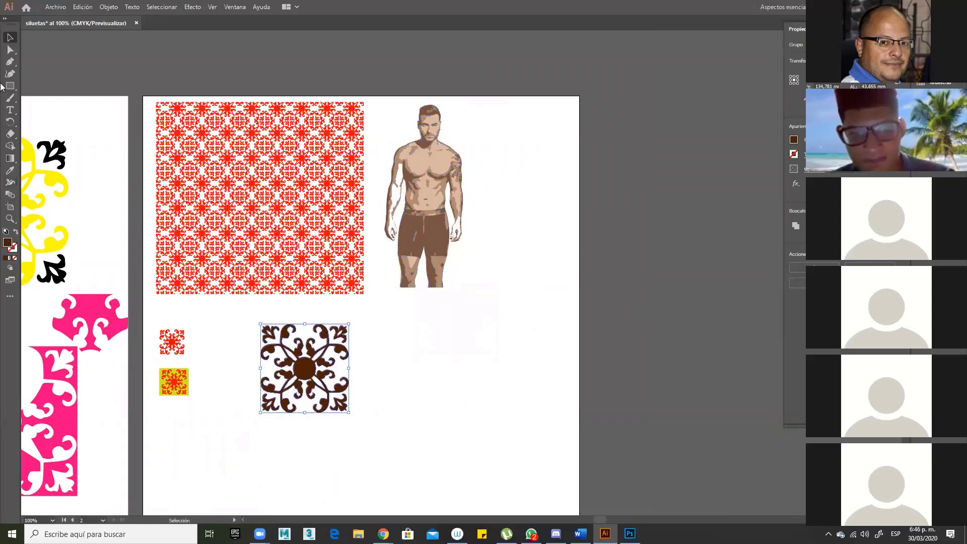
left_click(10, 62)
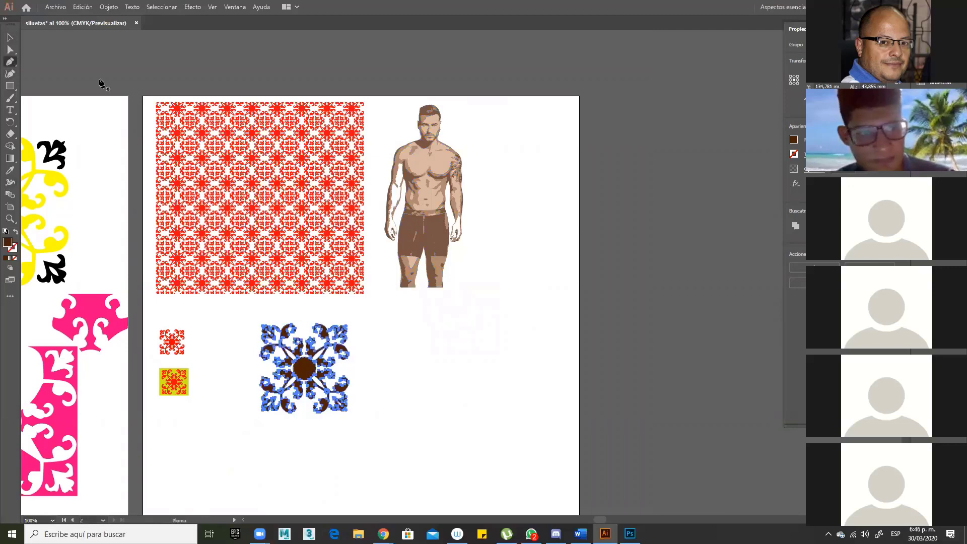
left_click(420, 347)
left_click(397, 444)
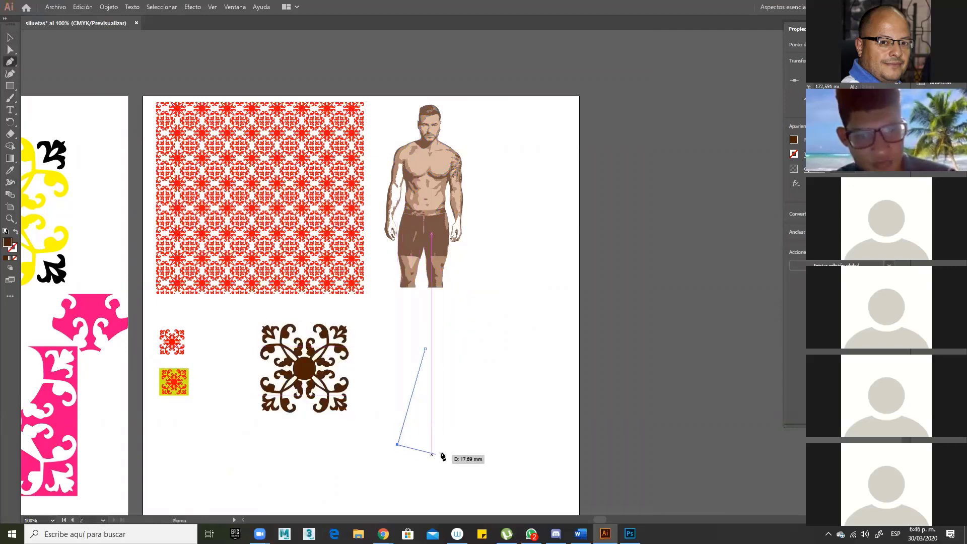
left_click_drag(445, 451, 461, 349)
left_click(549, 347)
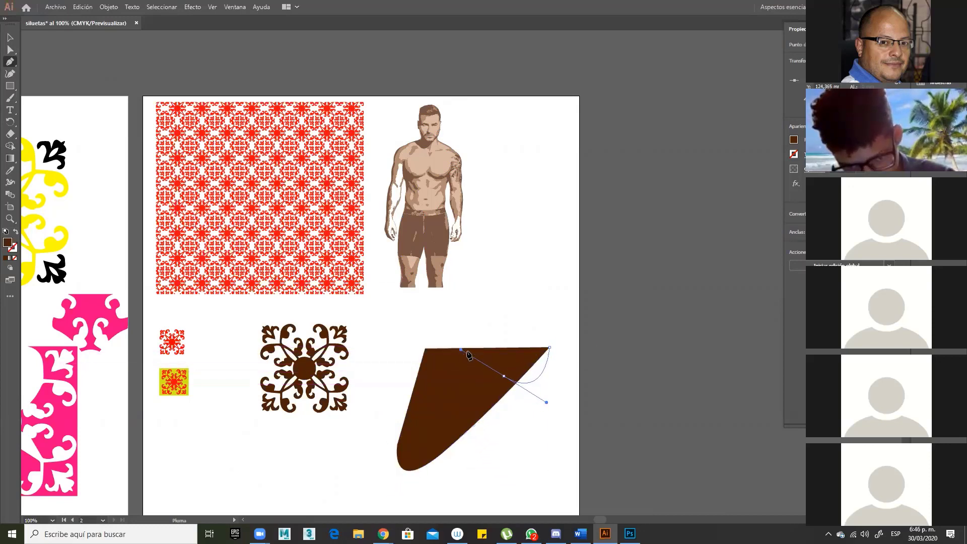
left_click(427, 349)
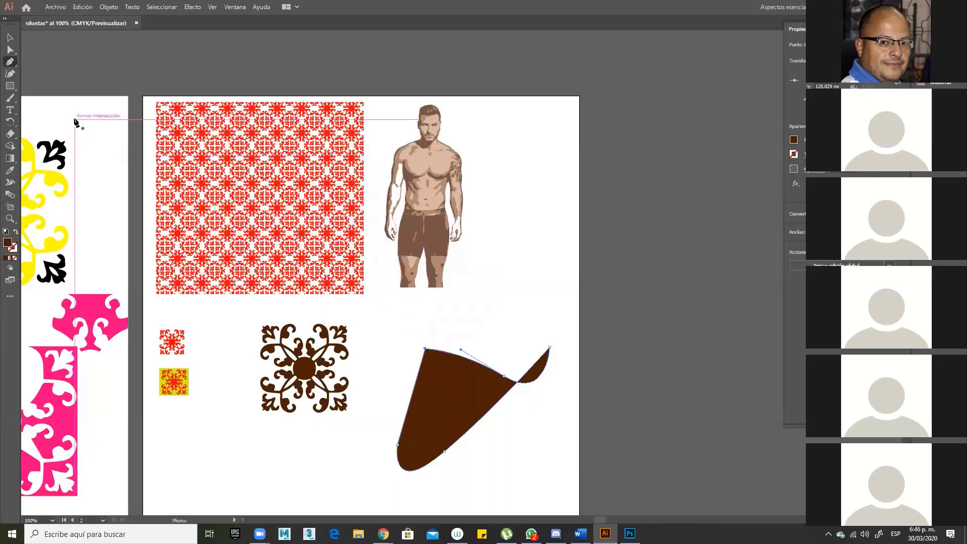
- Scale the model group down proportionally to about 39 mm high and save it as a pattern swatch
left_click(11, 39)
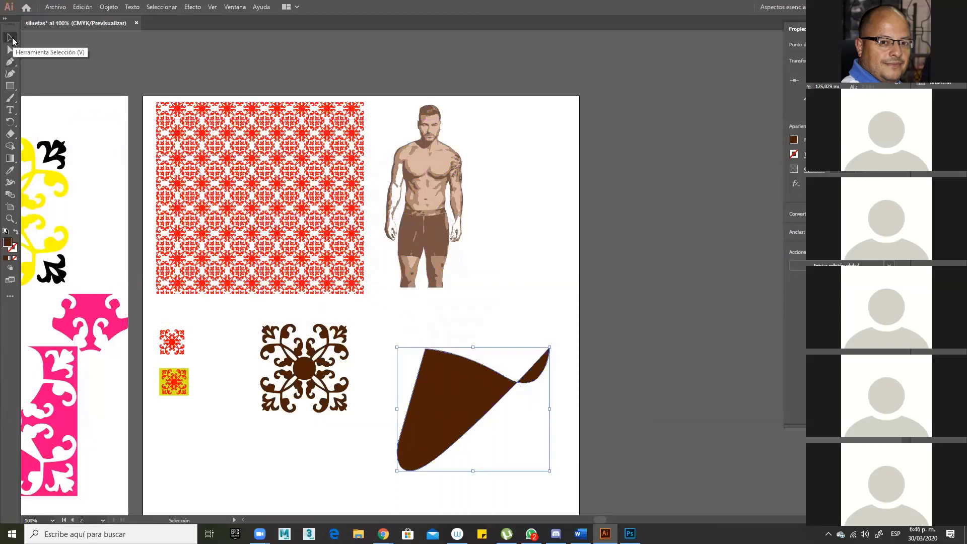
left_click(438, 156)
left_click_drag(463, 105, 422, 186)
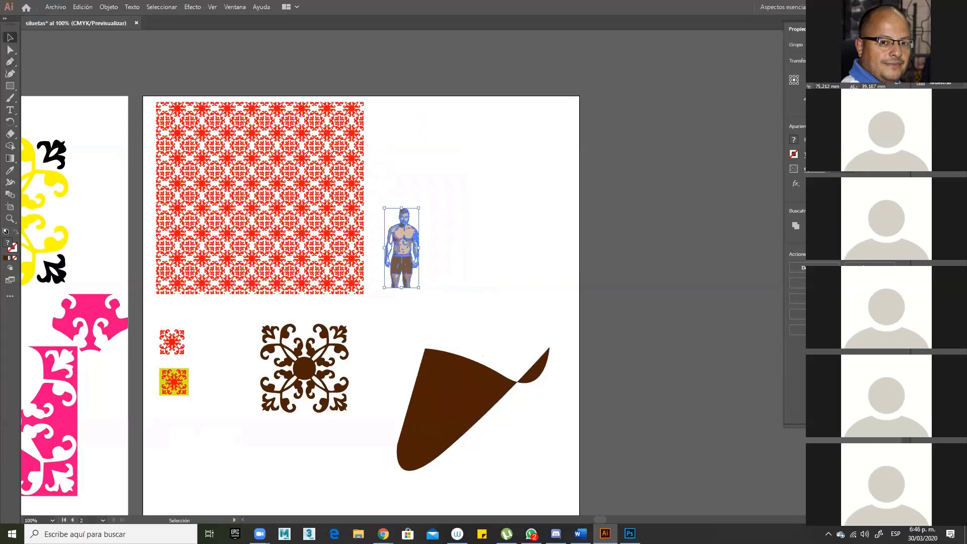
left_click(940, 83)
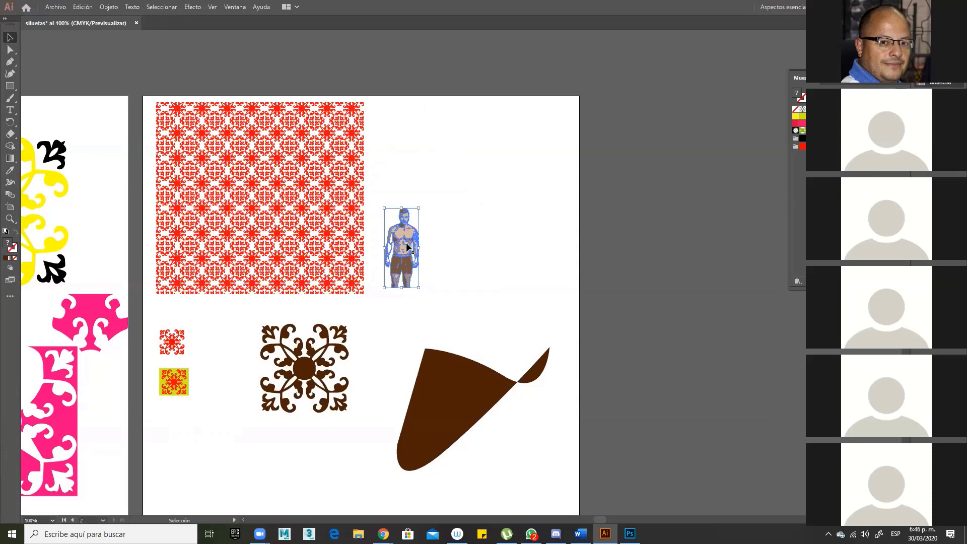
left_click_drag(413, 242, 801, 176)
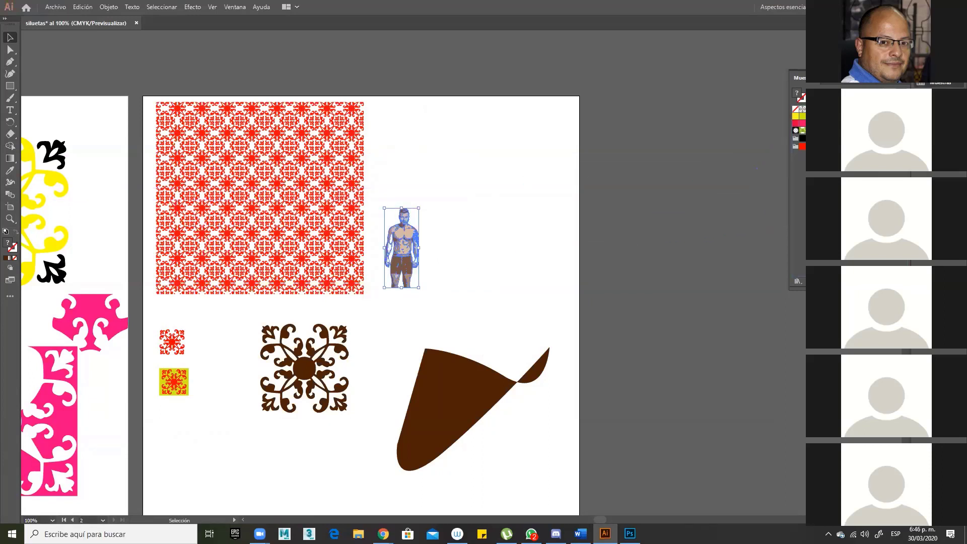
- Draw a tall rectangle beside the reduced model, above the Pen-drawn shape, and fill it with the new model pattern swatch
left_click(11, 86)
mouse_move(441, 117)
left_mouse_down()
mouse_move(512, 294)
mouse_move(555, 309)
left_mouse_up()
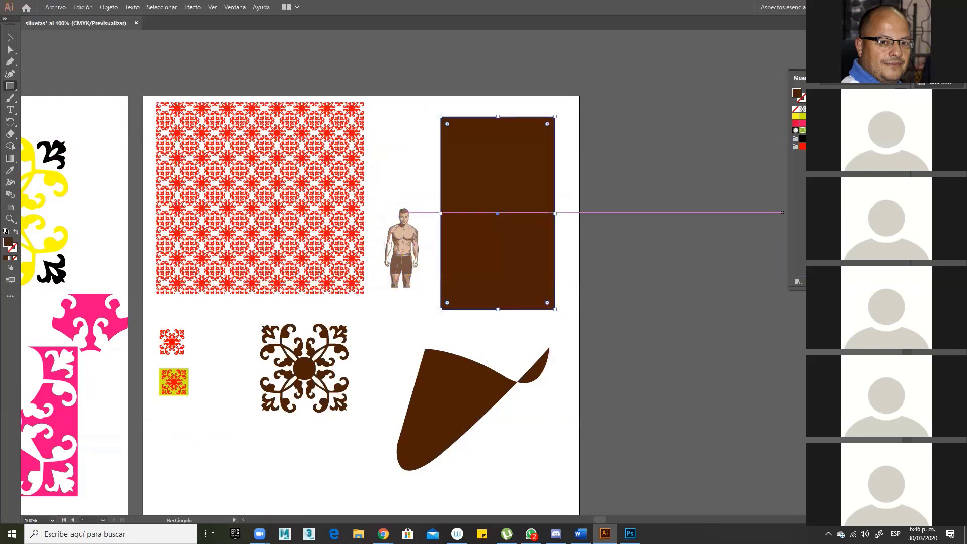
left_click(818, 130)
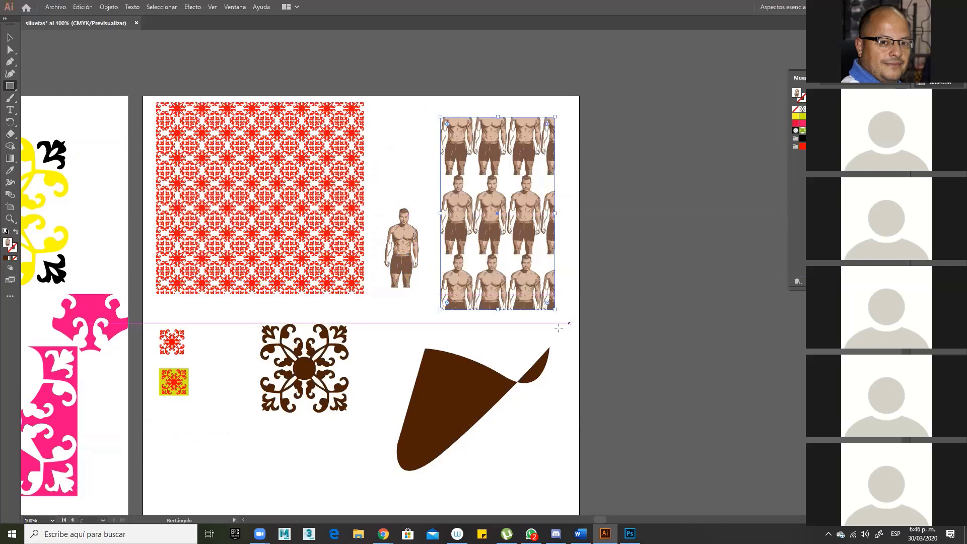
left_click(12, 42)
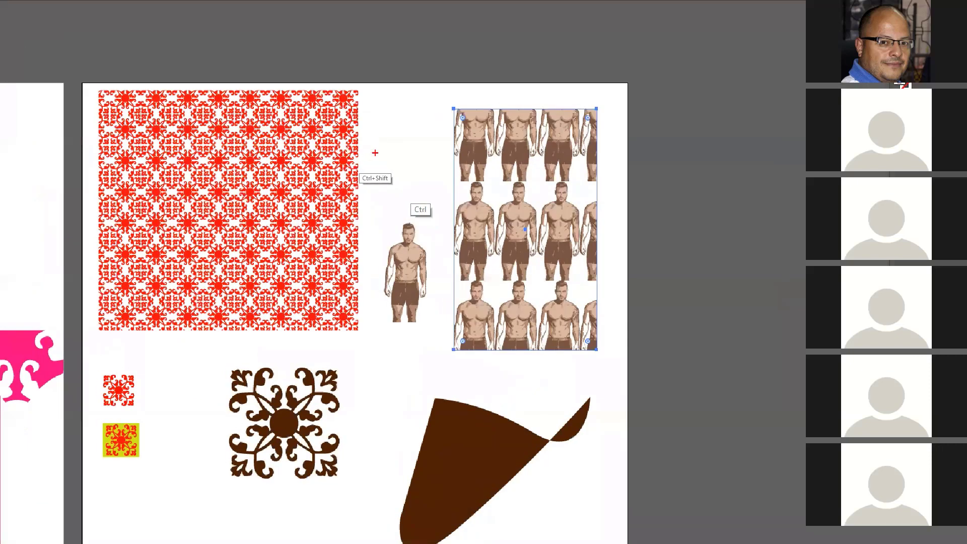
left_click_drag(371, 152, 480, 128)
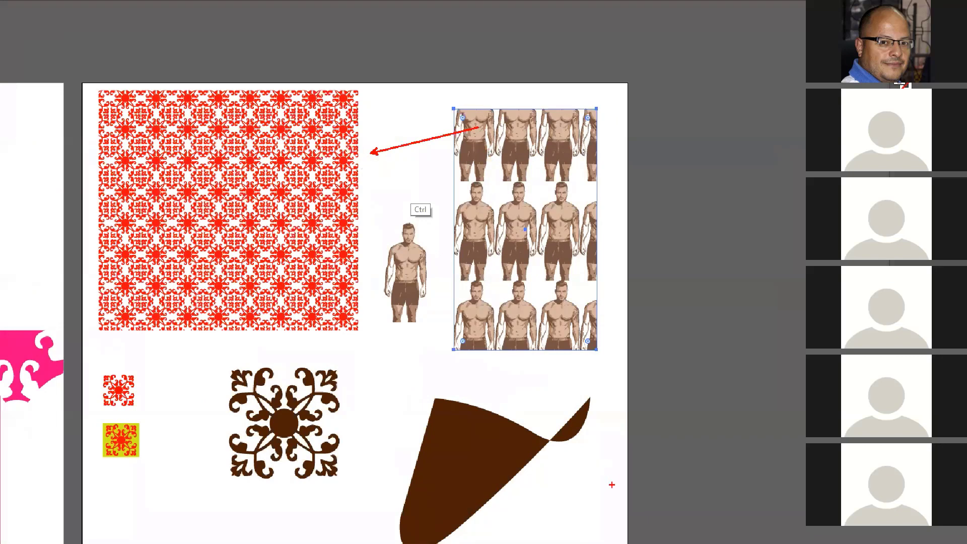
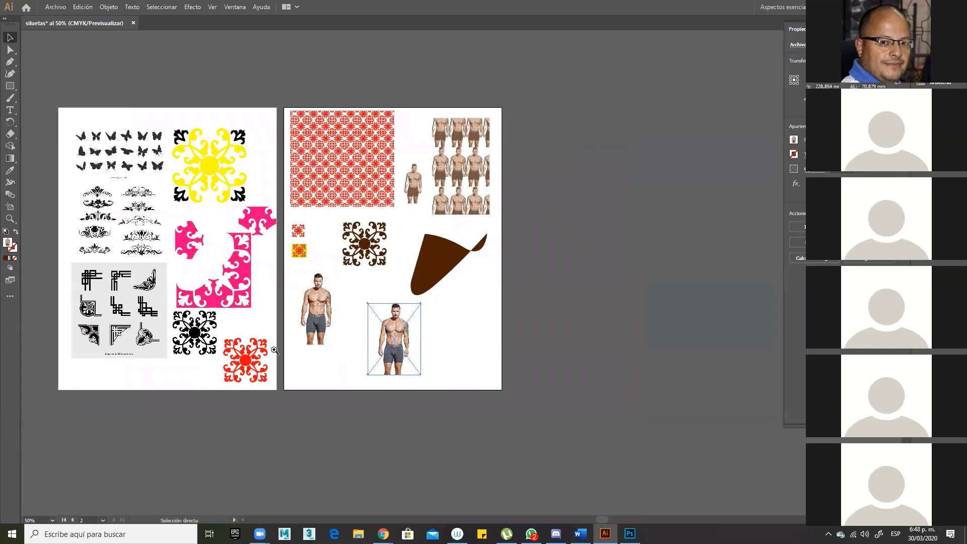
- Move the placed model photo closer beside the cut-out copy and open its Image Trace presets
left_click_drag(276, 283, 526, 393)
left_click_drag(452, 375, 328, 464)
left_click_drag(316, 410, 414, 296)
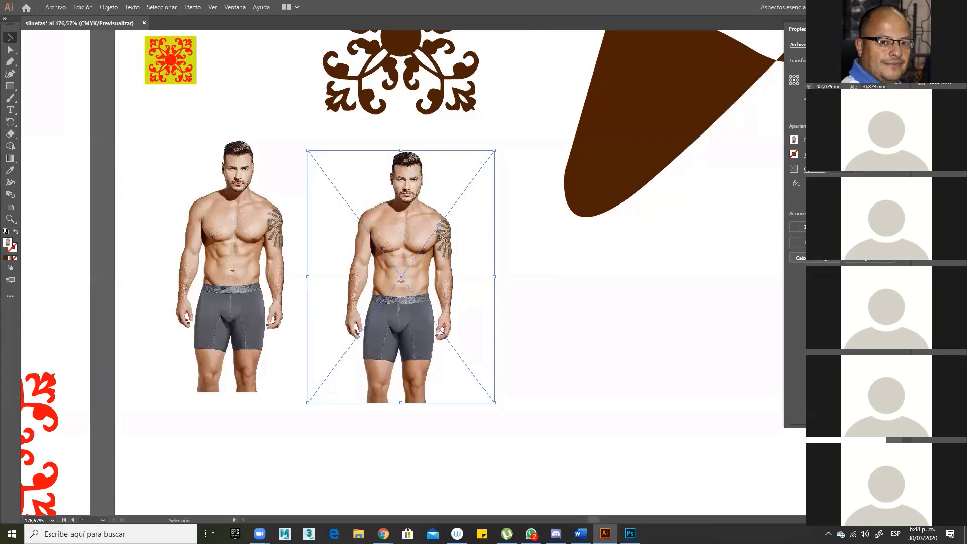
left_click(815, 258)
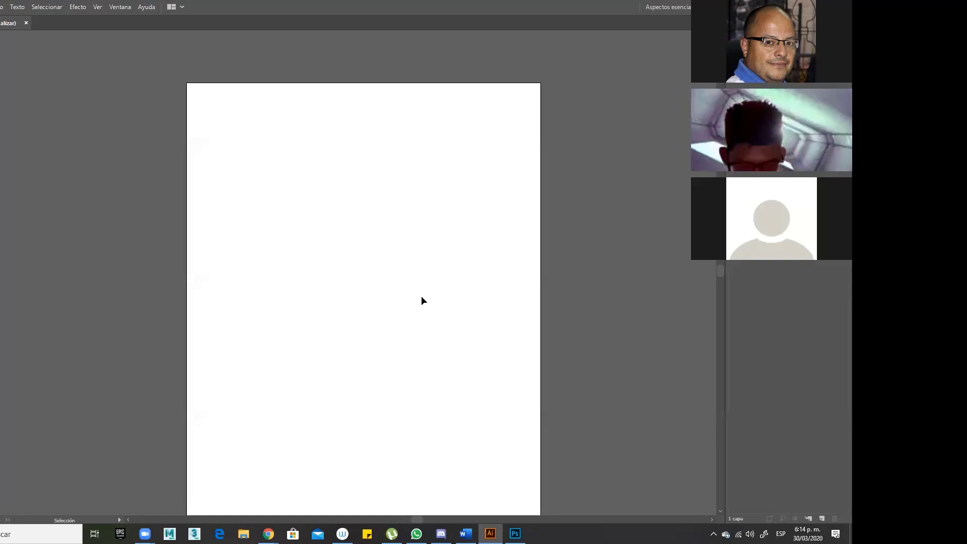
- Start placing images and open the Clase06 folder inside CORPOASA, 2020-1, Sistemas Graficos 2020-1 on the ARCHIVOS (E:) drive
key("space")
left_click_drag(396, 308, 396, 266)
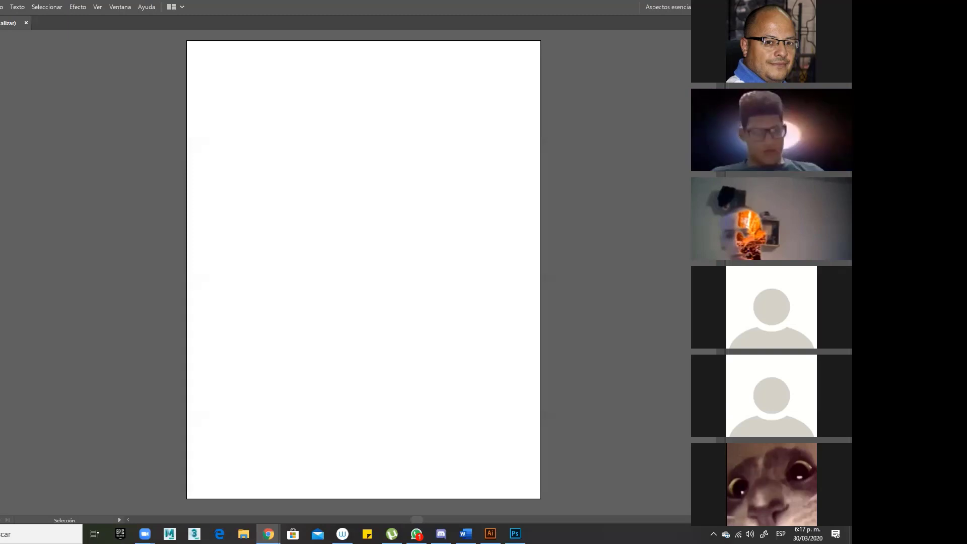
left_click(0, 7)
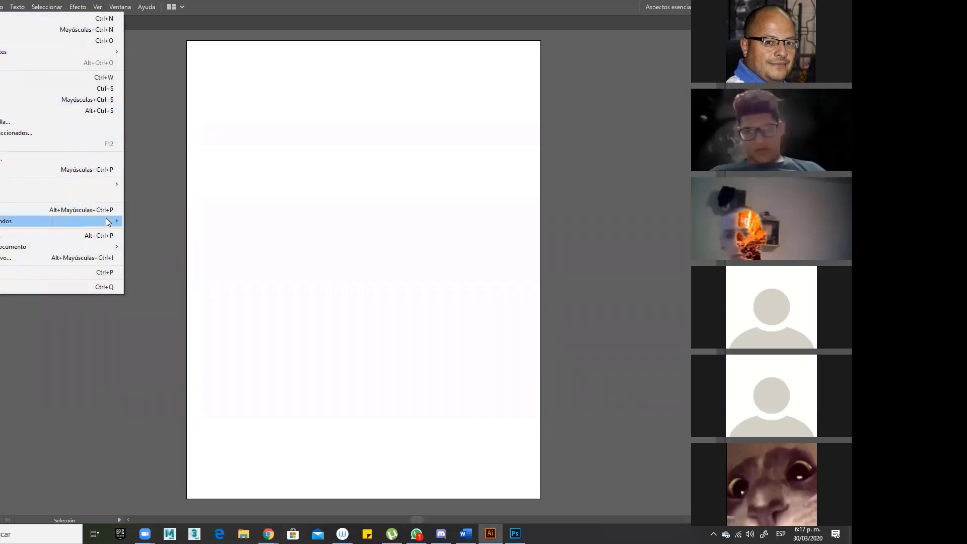
left_click(101, 169)
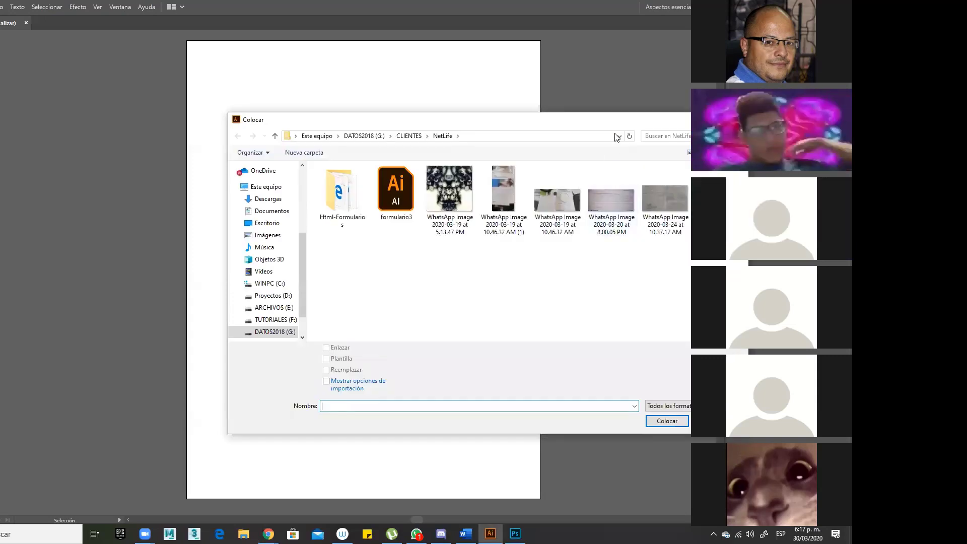
left_click_drag(596, 125, 512, 125)
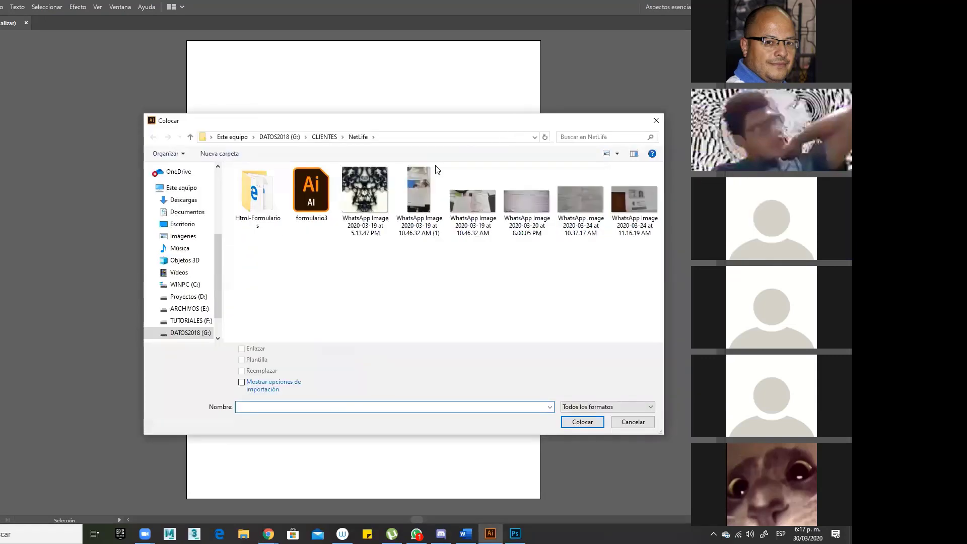
left_click(207, 311)
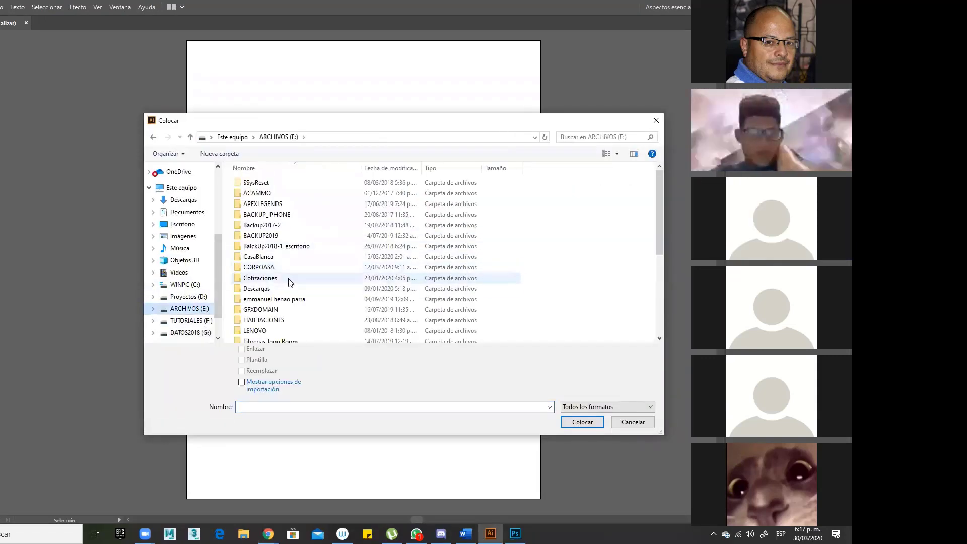
double_click(273, 270)
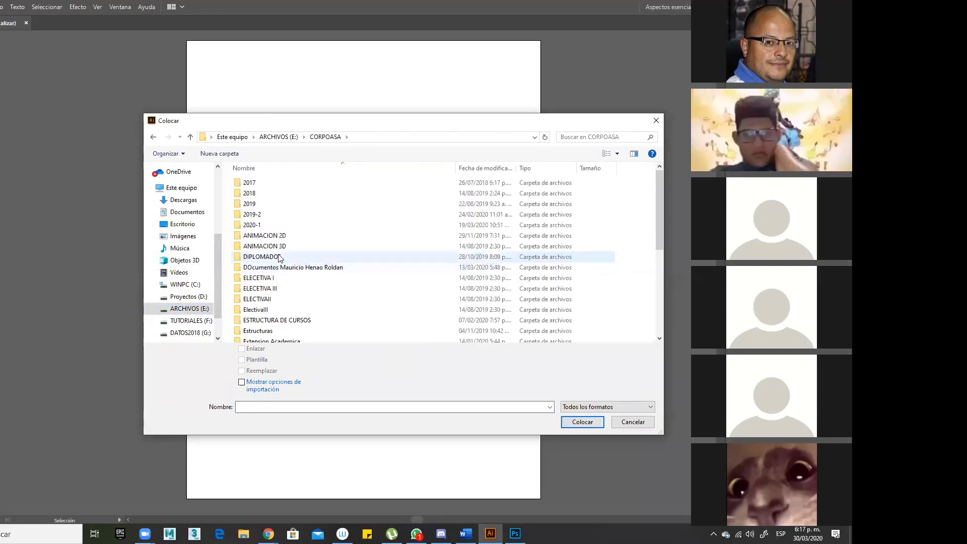
double_click(282, 226)
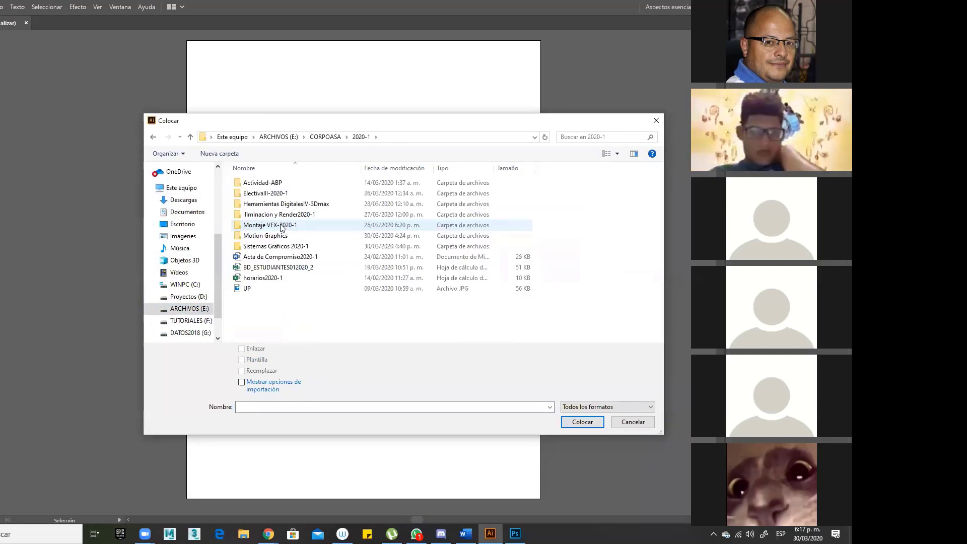
double_click(301, 248)
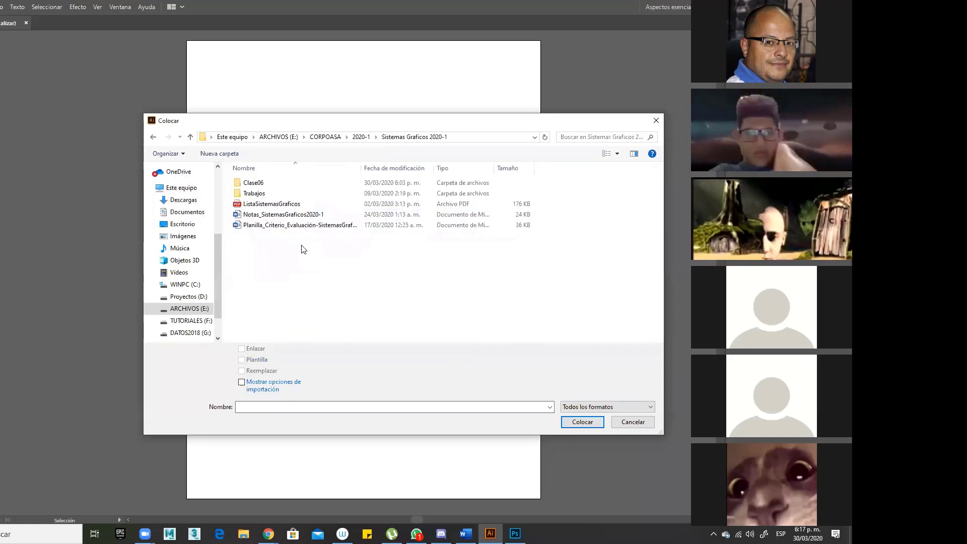
double_click(275, 182)
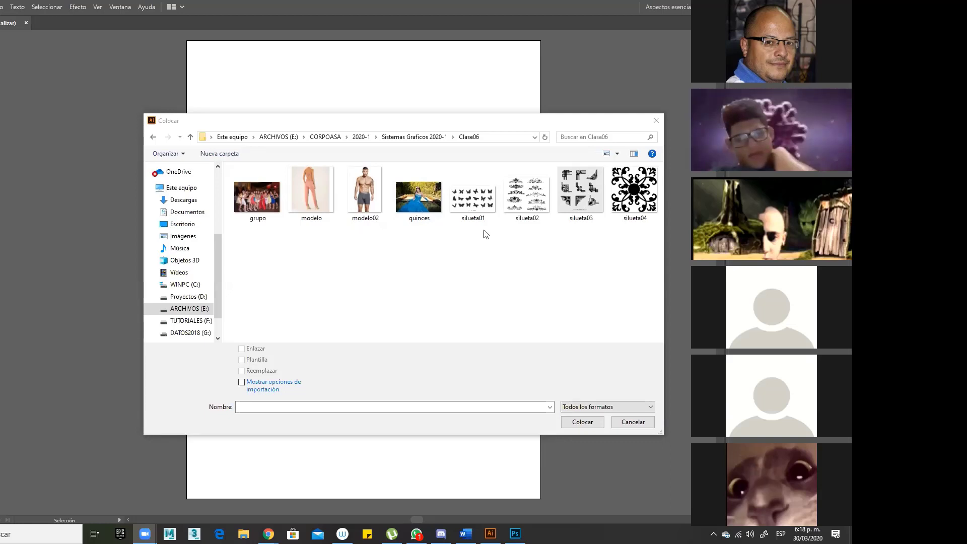
- Place linked images silueta01 to silueta04, with the first three stacked down the artboard's left side and silueta04 beside the butterflies
left_click(469, 209)
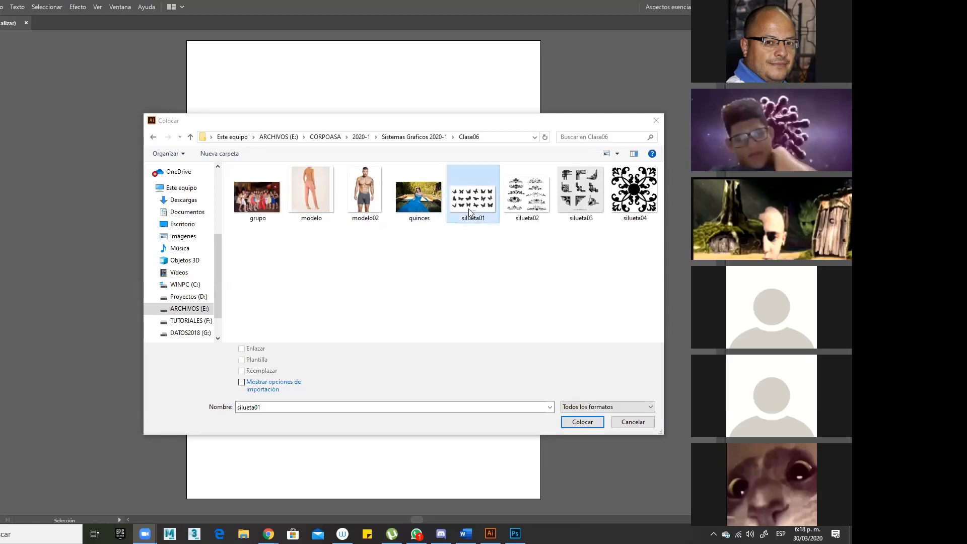
left_click(624, 200, "shift")
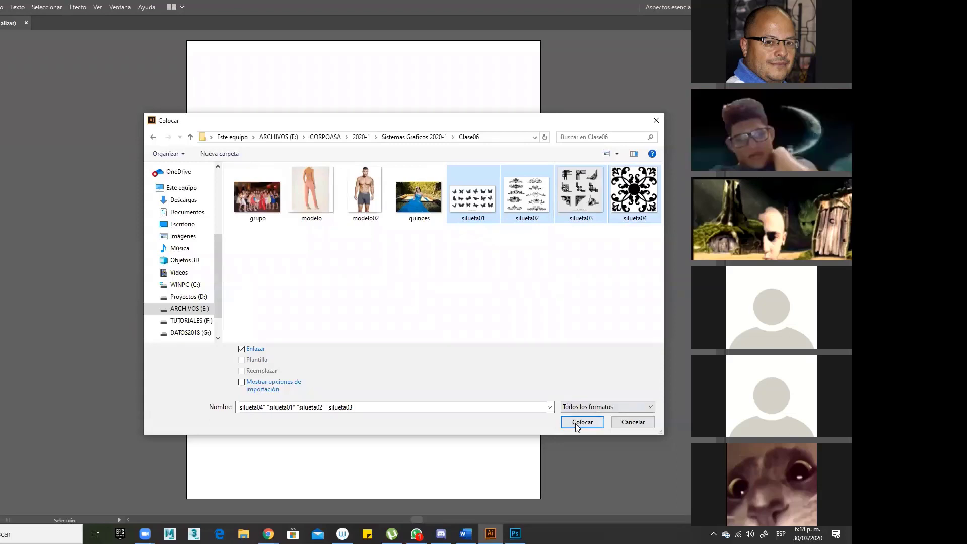
left_click(577, 424)
left_click_drag(285, 156, 365, 239)
left_click_drag(208, 166, 365, 315)
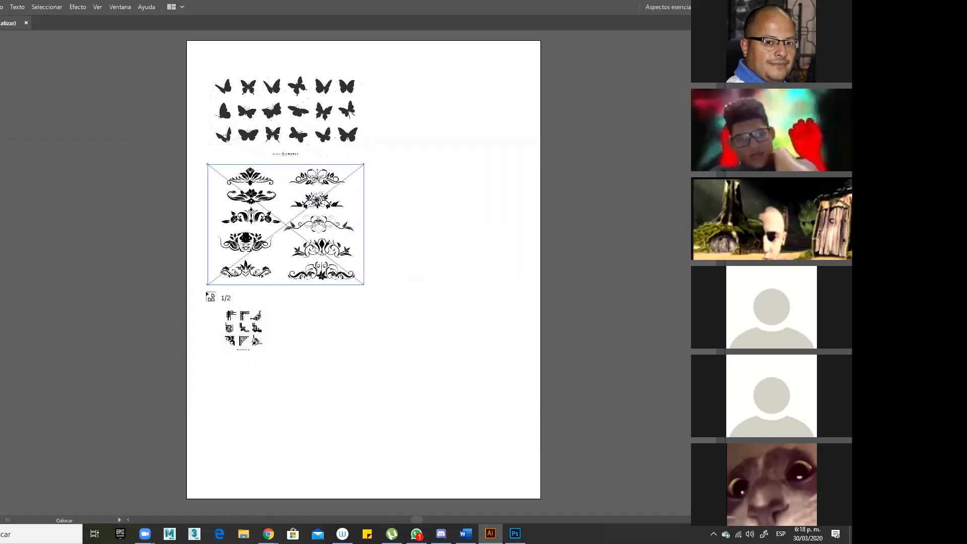
left_click_drag(207, 292, 424, 448)
left_click_drag(370, 75, 491, 195)
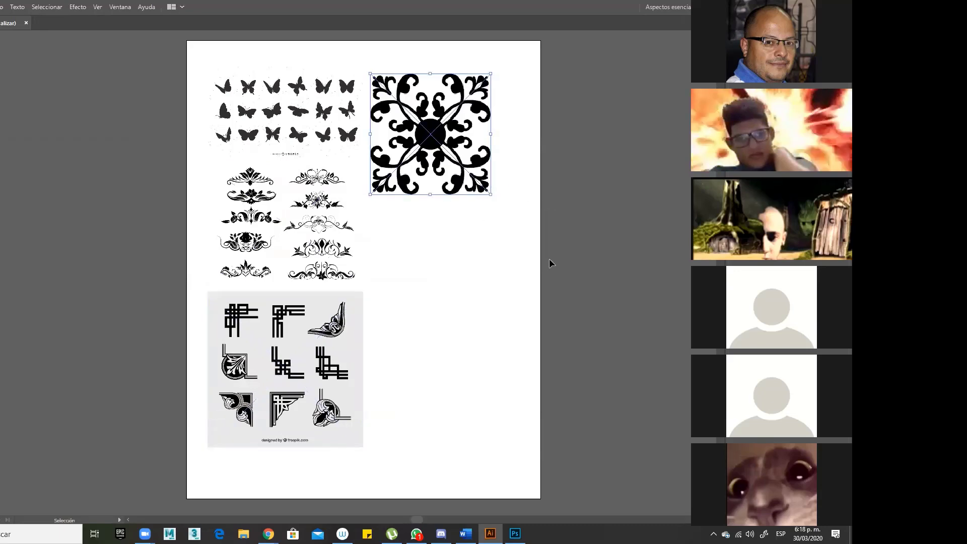
key("ctrl+space")
left_click_drag(215, 71, 507, 224)
left_click_drag(432, 349, 404, 277)
left_click(418, 290, "ctrl+alt")
left_click(409, 297, "ctrl+alt")
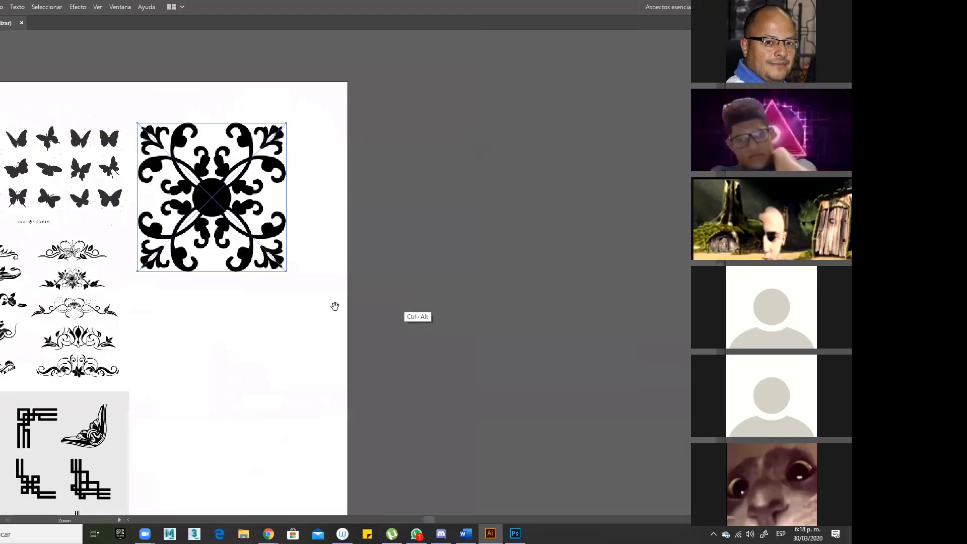
left_click_drag(244, 322, 464, 242)
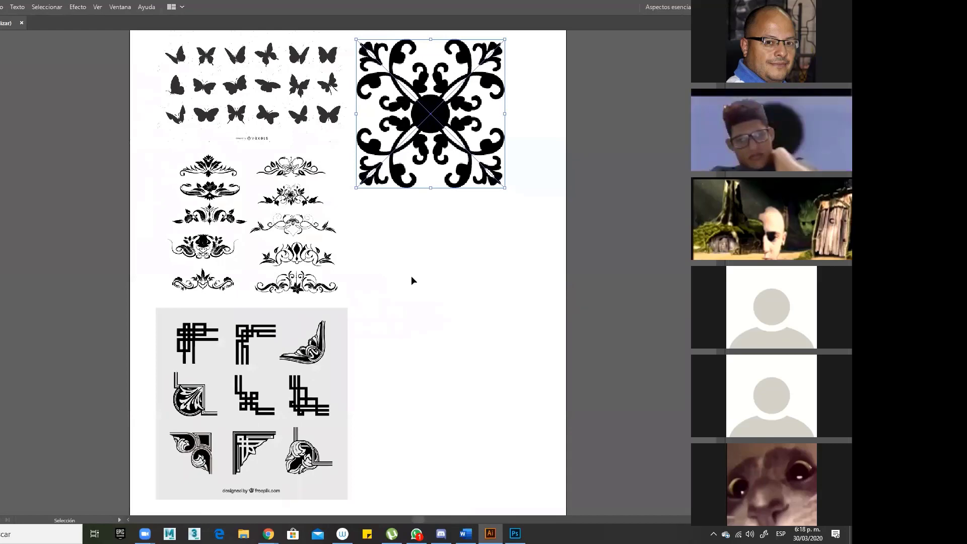
left_click(440, 279, "ctrl")
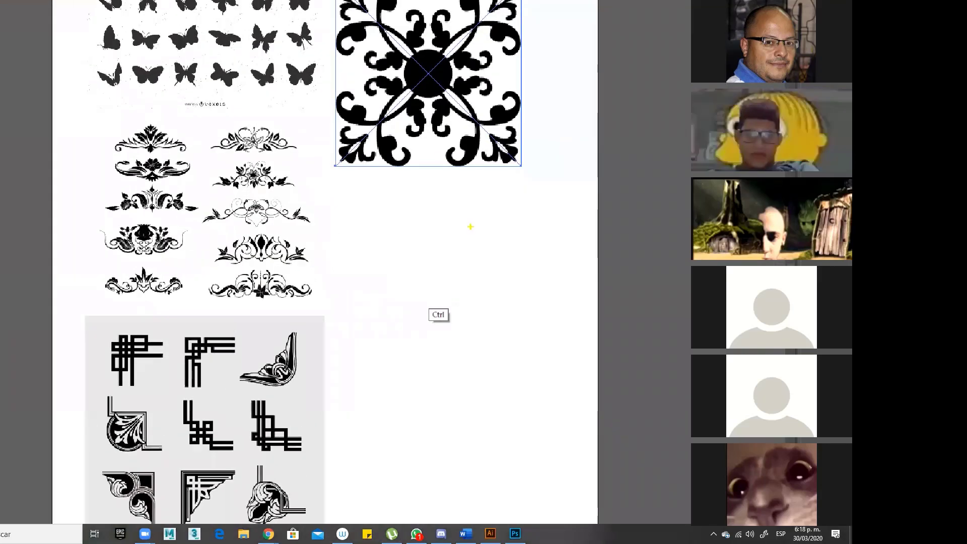
key("r")
left_click_drag(571, 215, 583, 417)
mouse_move(473, 229)
left_mouse_down()
mouse_move(475, 416)
mouse_move(568, 426)
left_mouse_up()
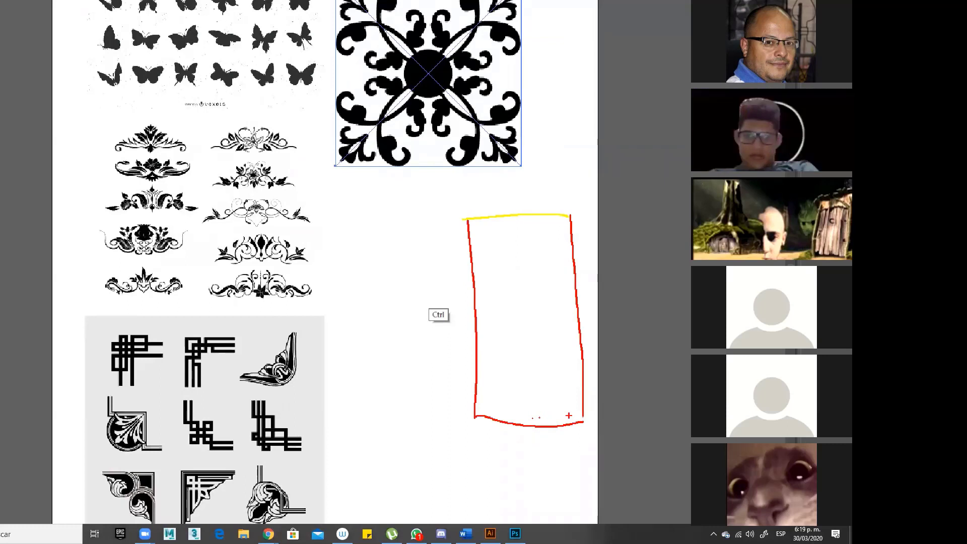
mouse_move(576, 367)
left_mouse_down()
mouse_move(583, 353)
mouse_move(574, 268)
left_mouse_up()
mouse_move(507, 420)
left_mouse_down()
mouse_move(568, 421)
mouse_move(465, 397)
mouse_move(479, 384)
mouse_move(465, 251)
left_mouse_up()
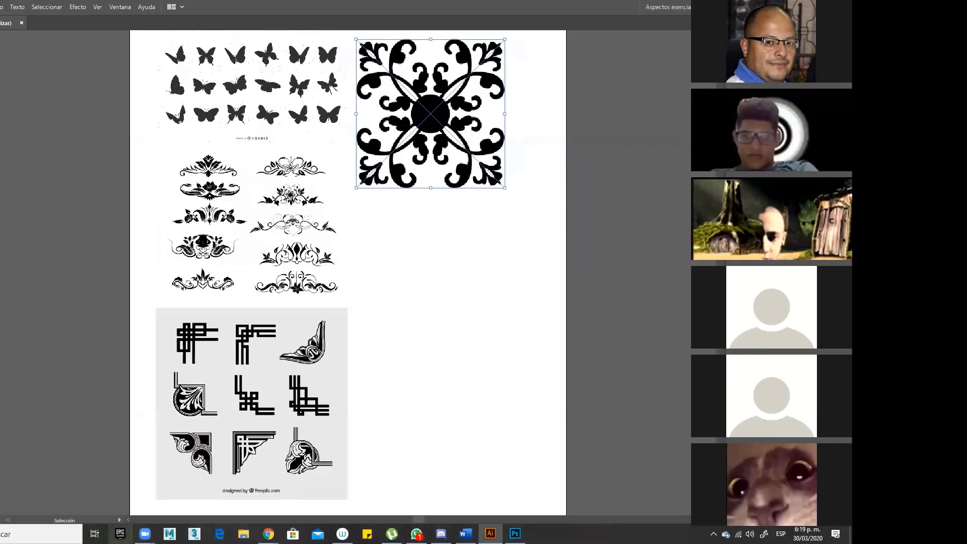
left_click(491, 534)
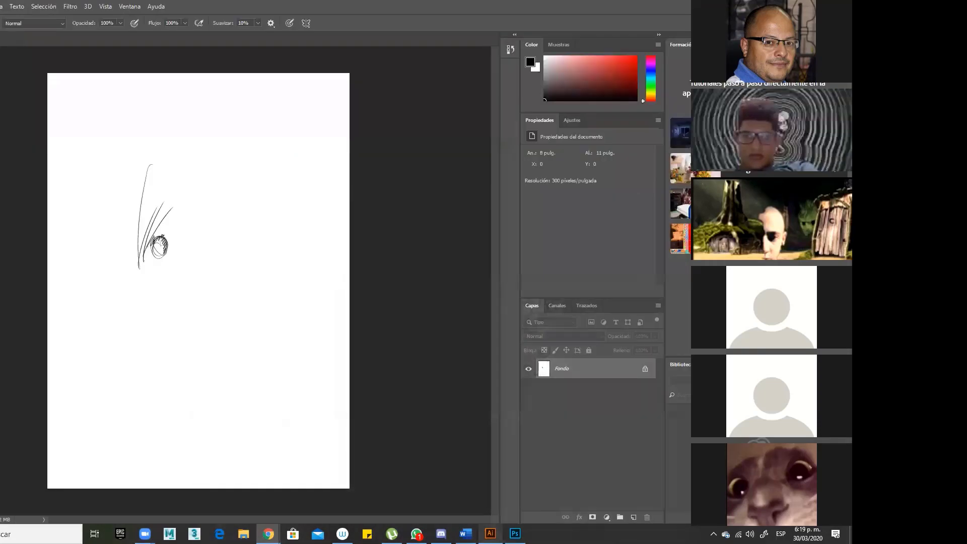
left_click(491, 534)
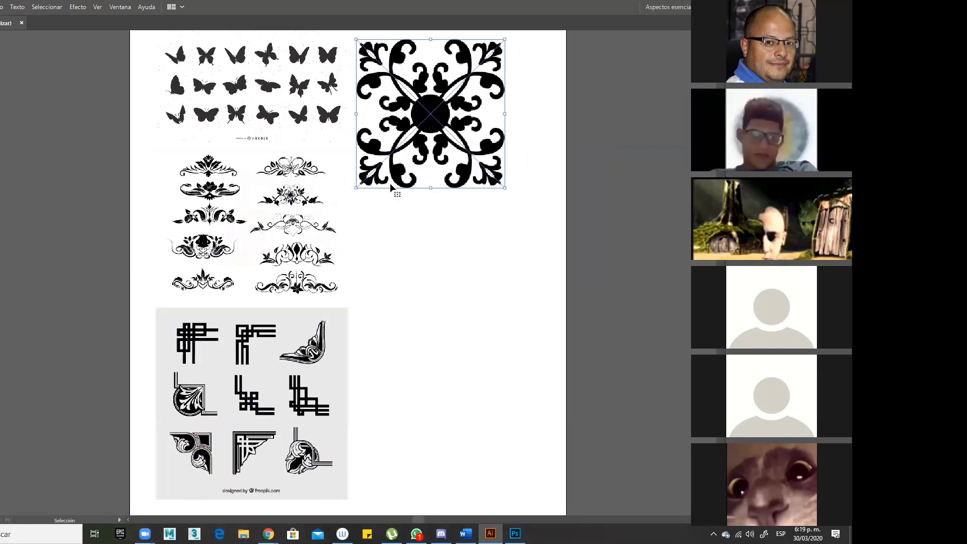
- Shift the silueta04 ornament slightly away from the butterflies and convert it with an Image Trace preset
left_click_drag(423, 121, 438, 134)
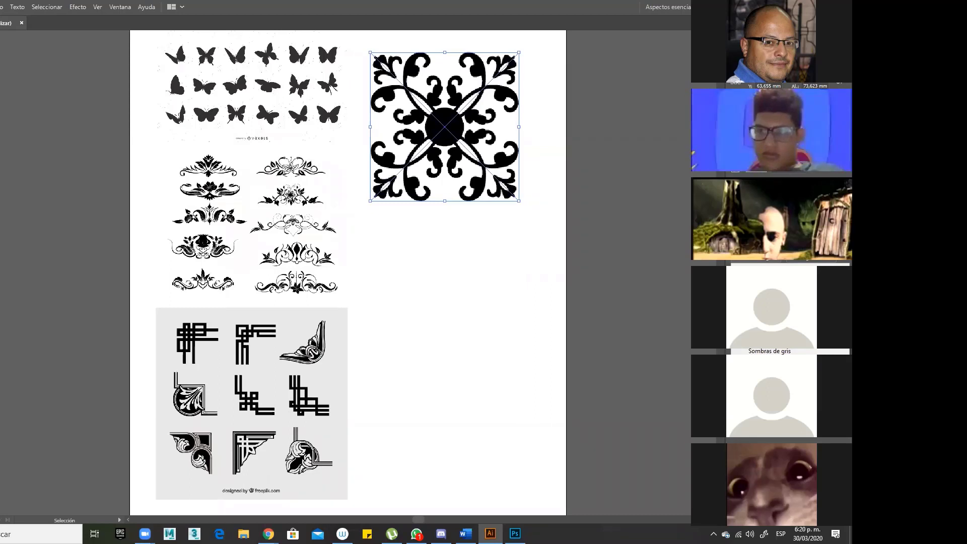
left_click(770, 391)
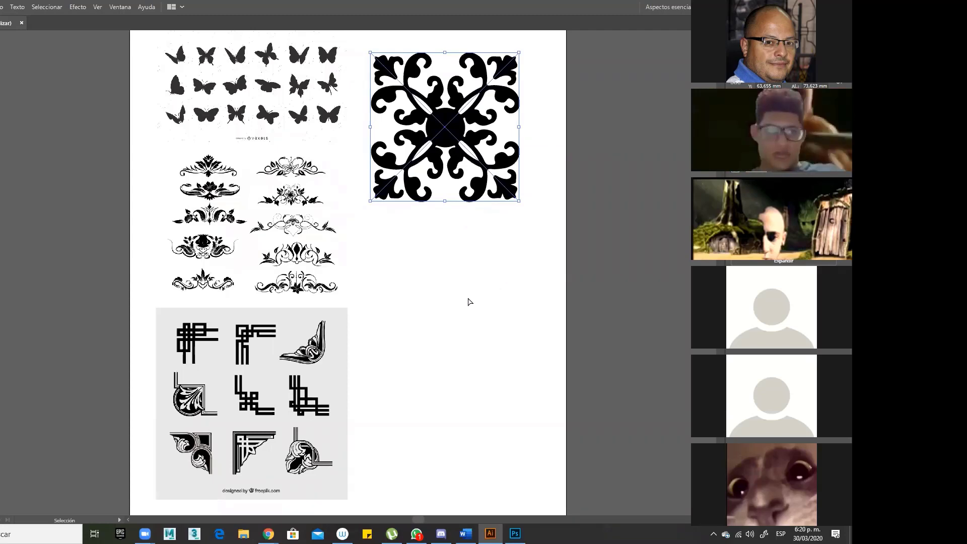
key("ctrl+1")
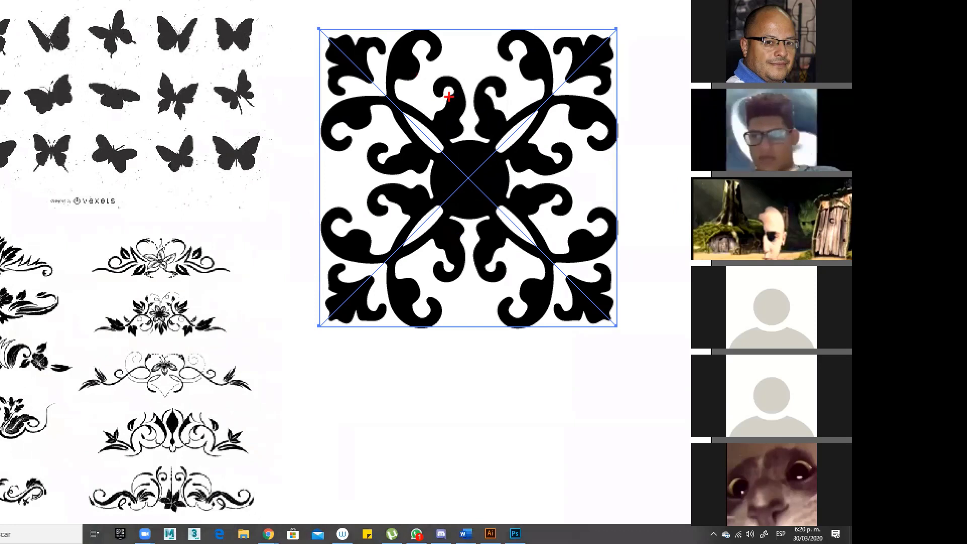
left_click_drag(580, 163, 668, 203)
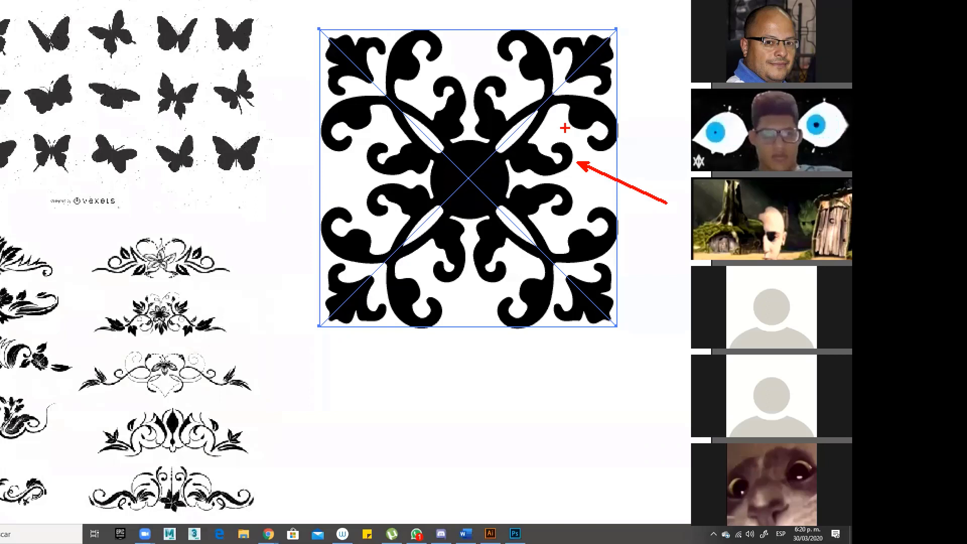
left_click_drag(515, 166, 569, 123)
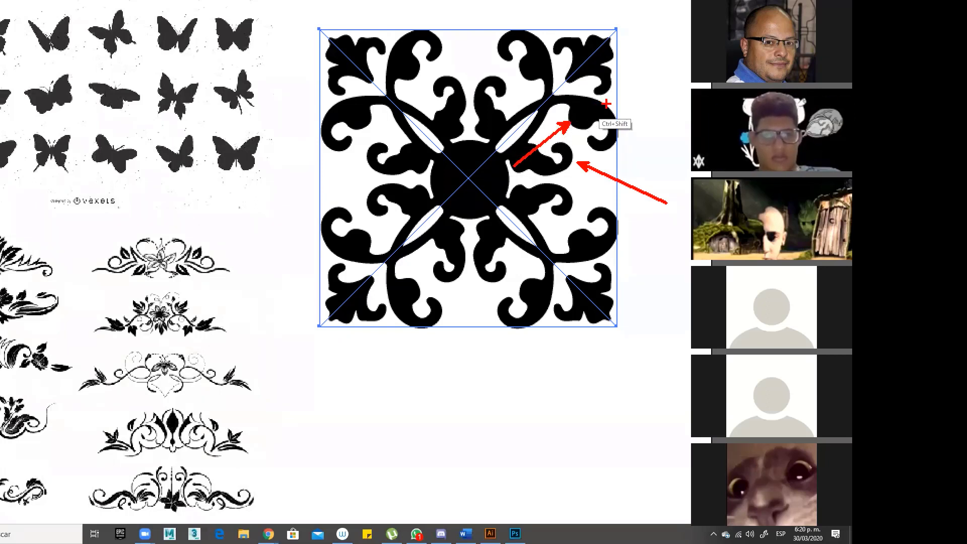
left_click_drag(661, 72, 607, 104)
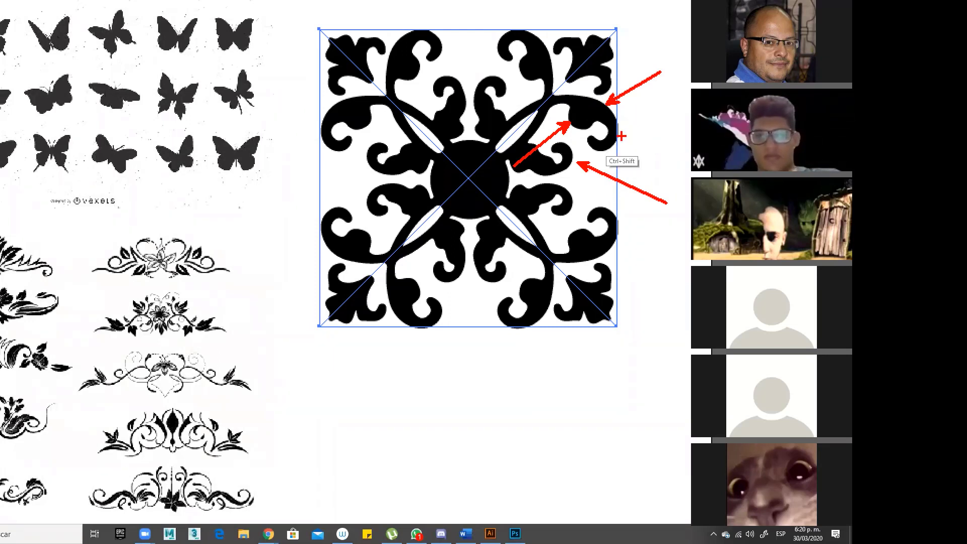
left_click_drag(620, 134, 691, 143)
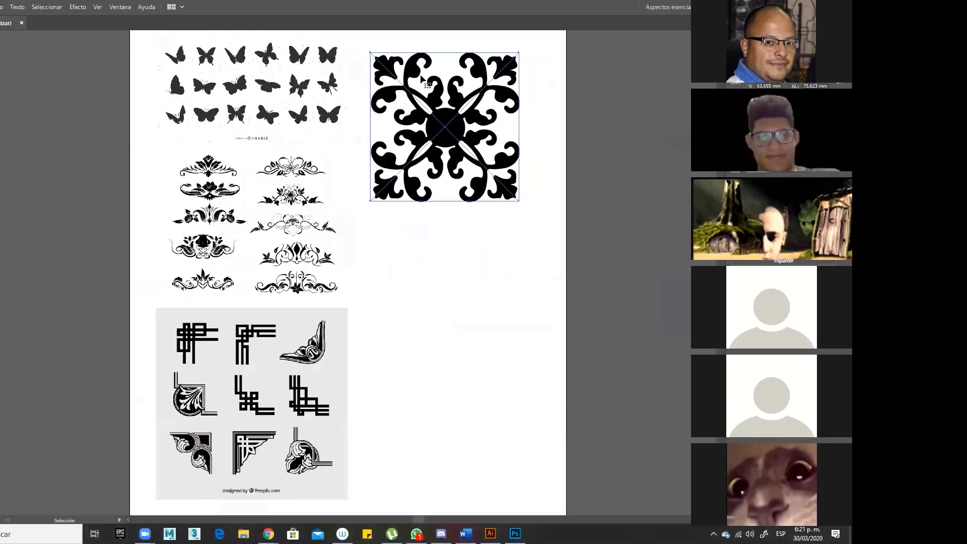
- Isolate the traced ornament and try to move a part of it separately
right_click(445, 145)
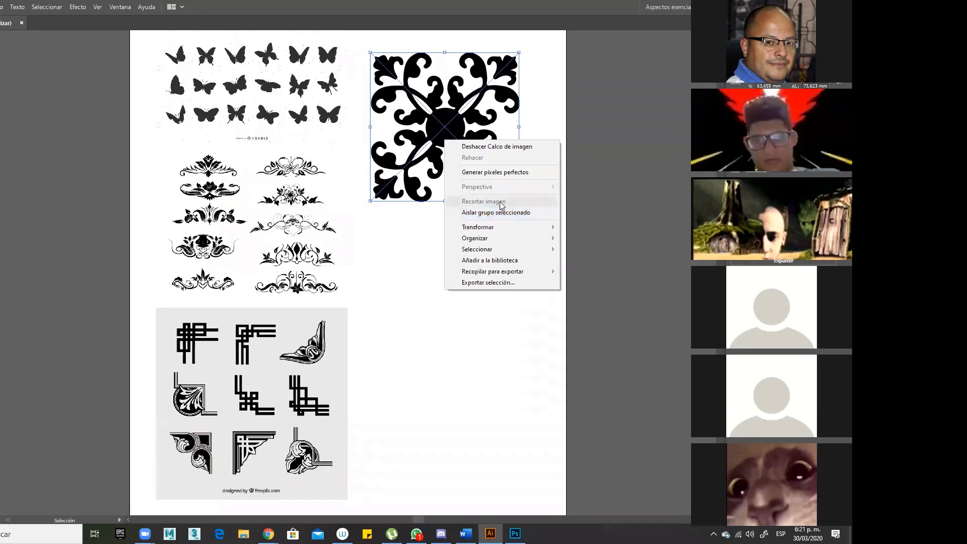
left_click(423, 181)
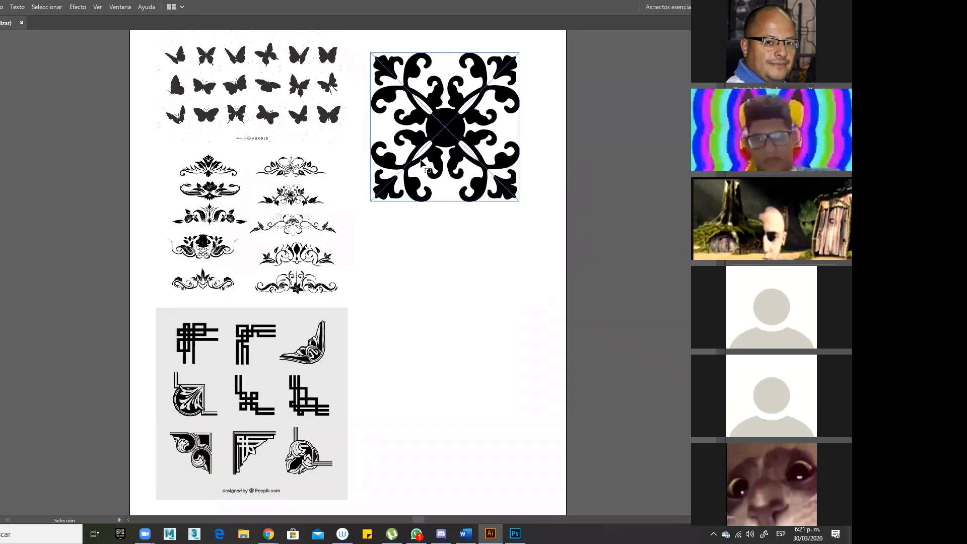
double_click(422, 163)
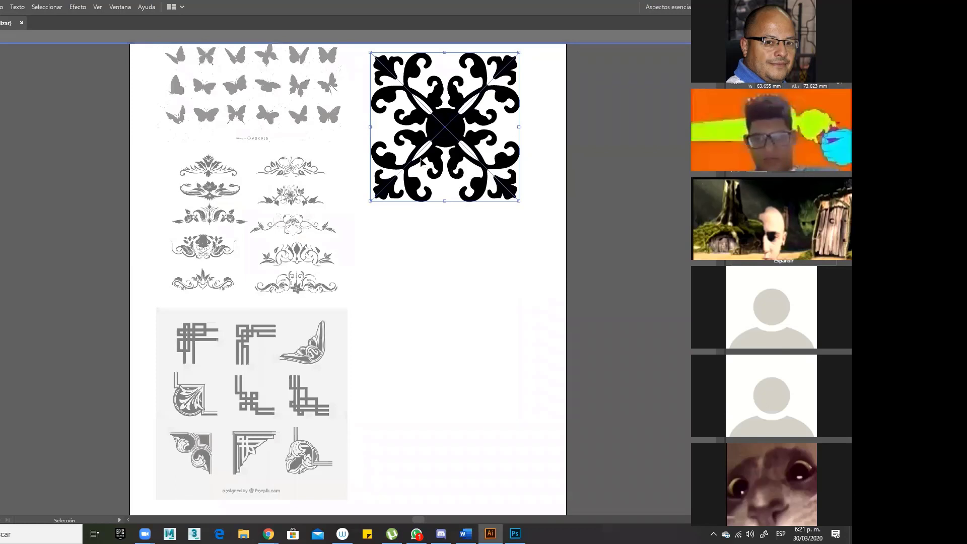
left_click_drag(460, 129, 486, 182)
- Undo the latest changes to the ornament back to its original place beside the butterflies
key("ctrl+z")
key("ctrl+z")
key("ctrl+z")
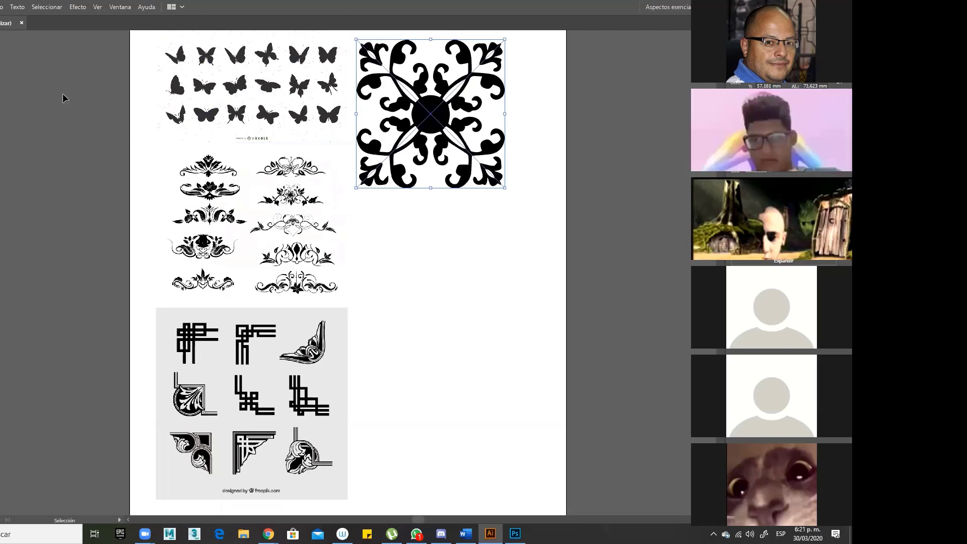
- Expand the traced ornament's object and fill, and ungroup it twice so its shapes can be handled separately
left_click(2, 6)
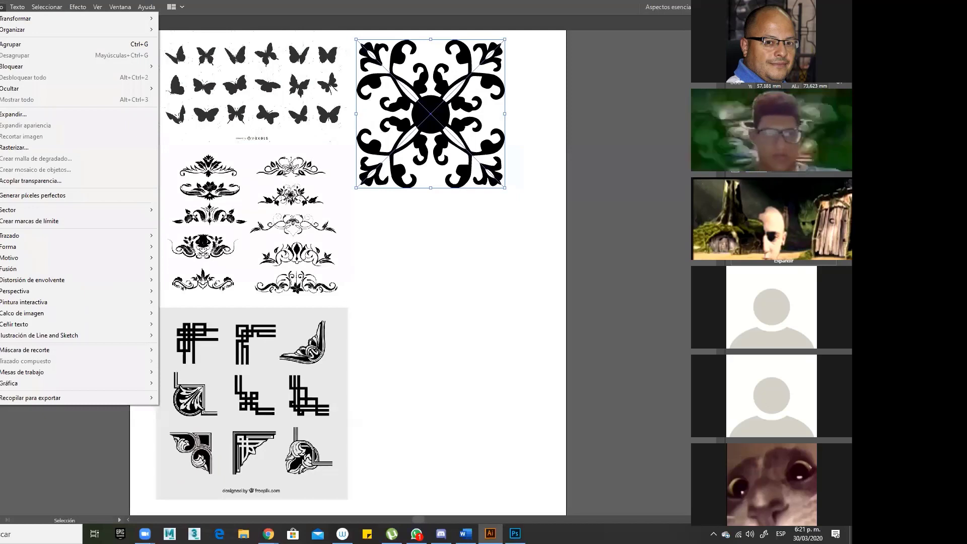
left_click(7, 115)
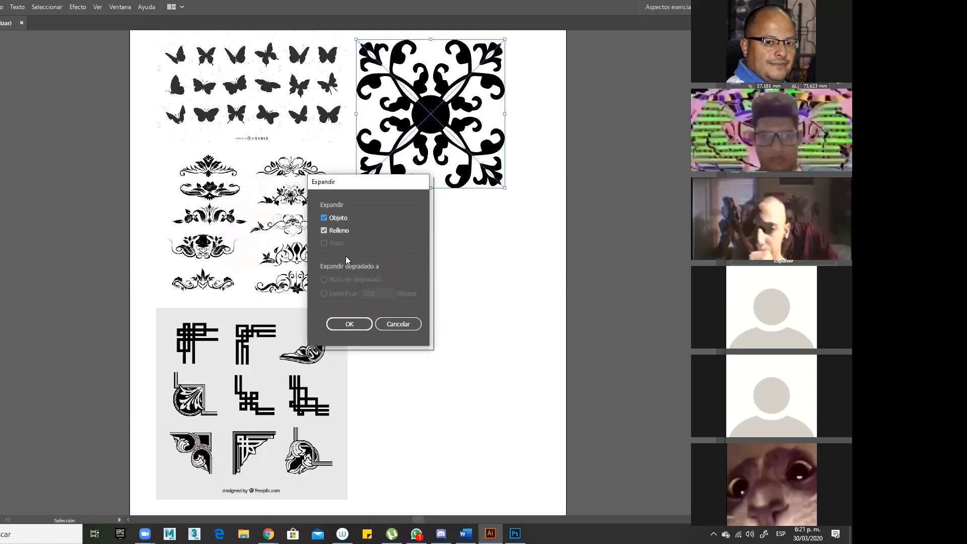
left_click(352, 321)
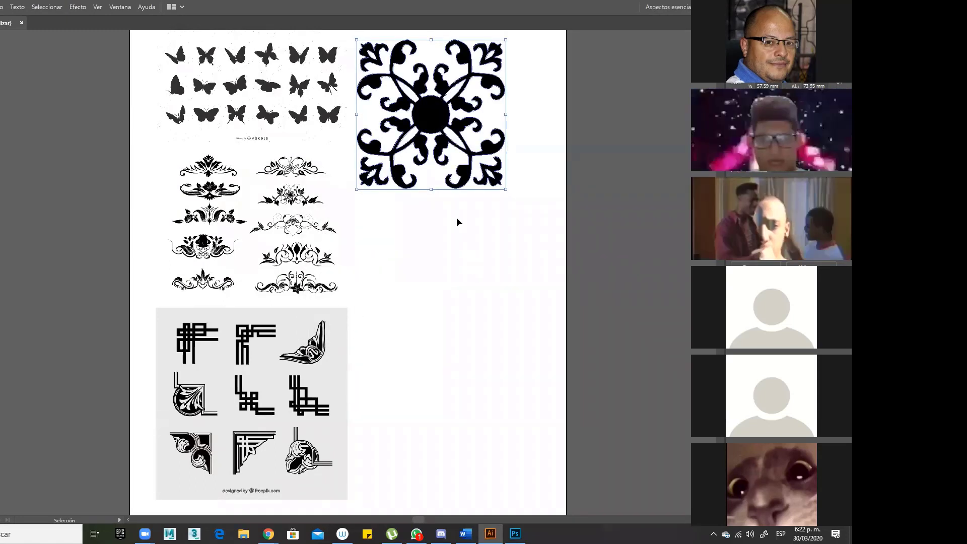
right_click(429, 130)
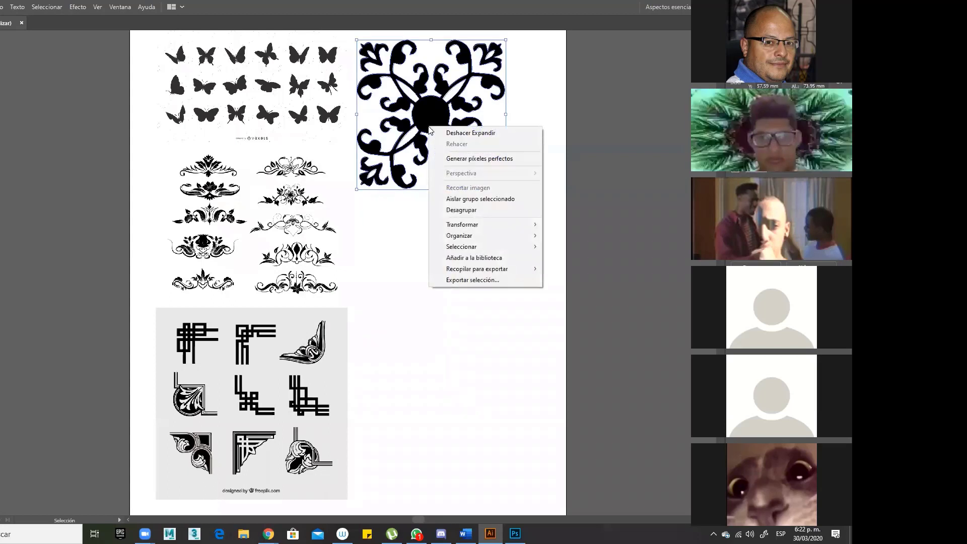
left_click(472, 211)
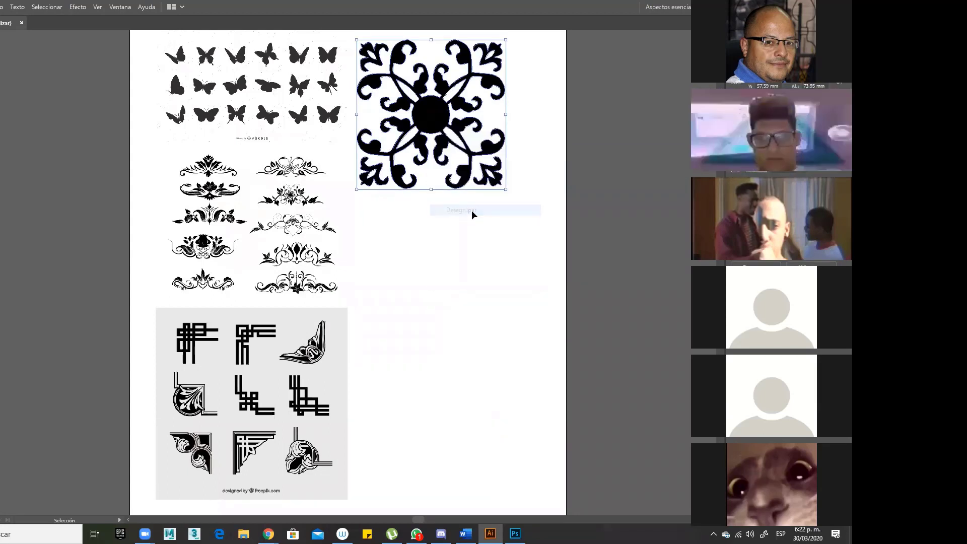
mouse_move(431, 116)
left_mouse_down()
mouse_move(455, 222)
mouse_move(427, 128)
mouse_move(433, 115)
left_mouse_up()
right_click(437, 109)
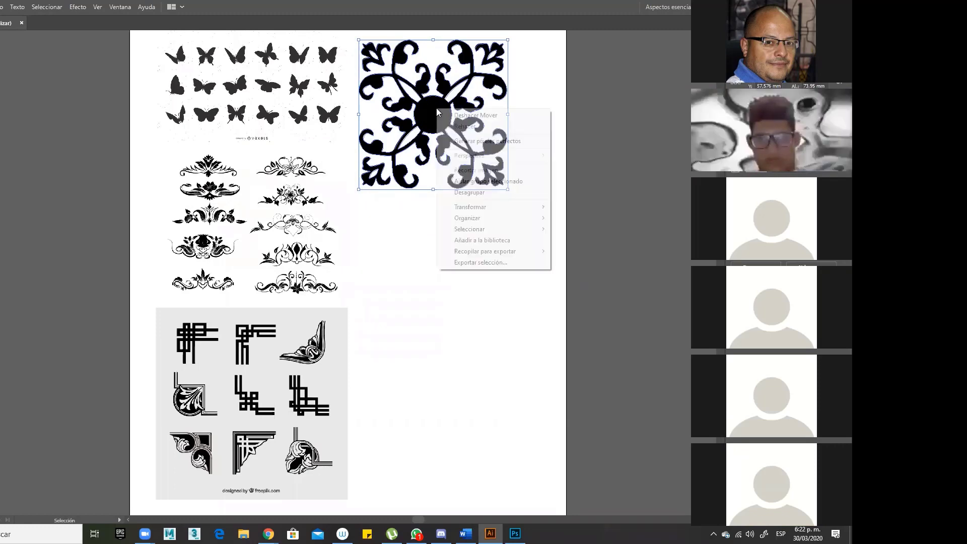
left_click(469, 192)
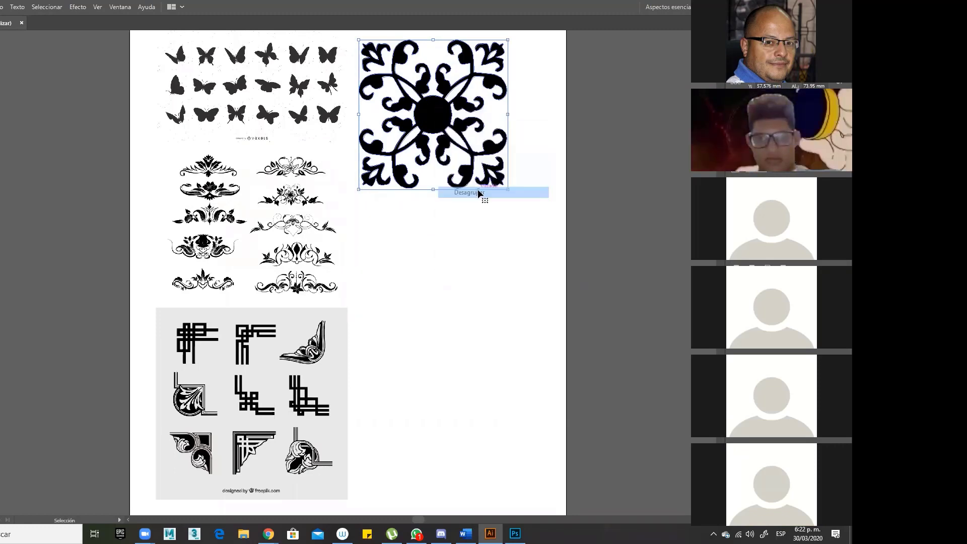
- Pull the large white background piece out of the ornament, place it in the empty area below, and fill it with pink
left_click_drag(431, 107, 441, 265)
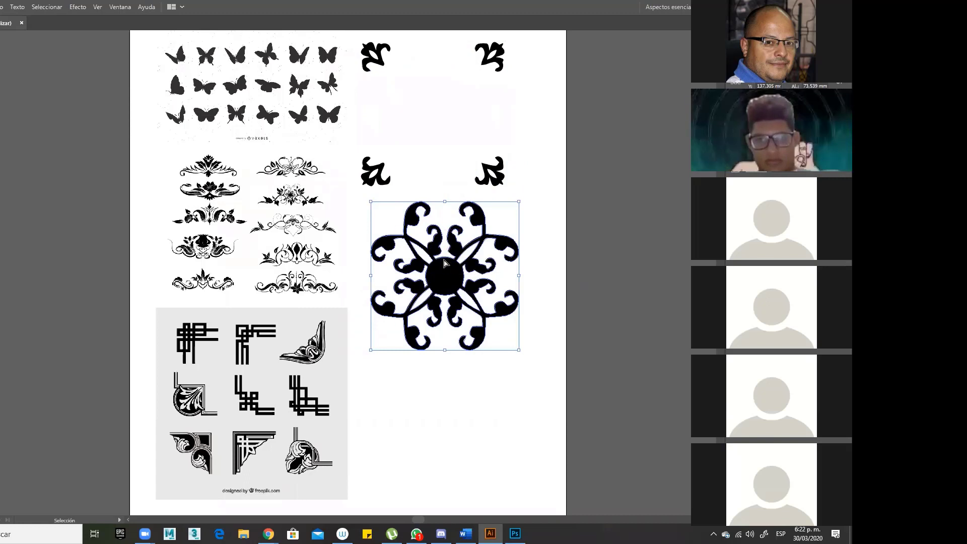
key("ctrl+z")
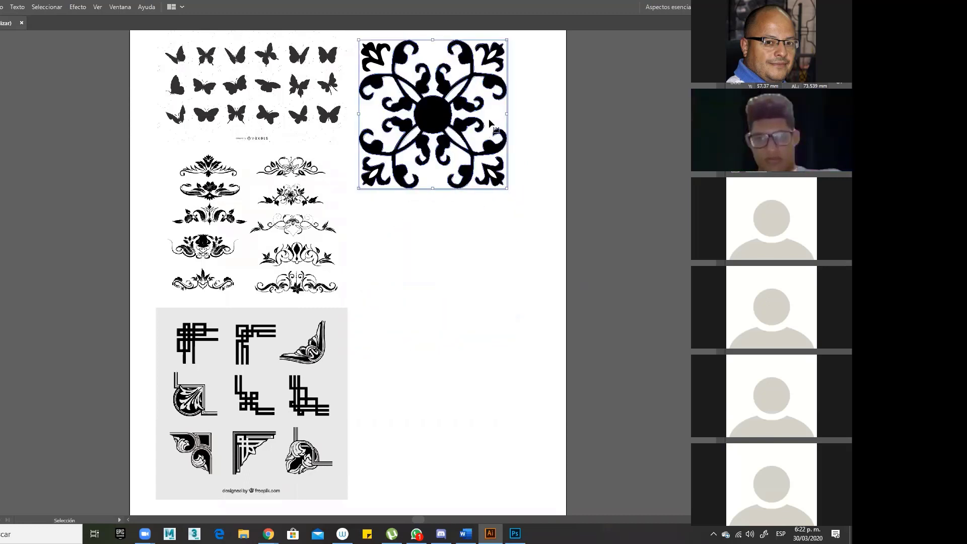
left_click_drag(491, 116, 498, 323)
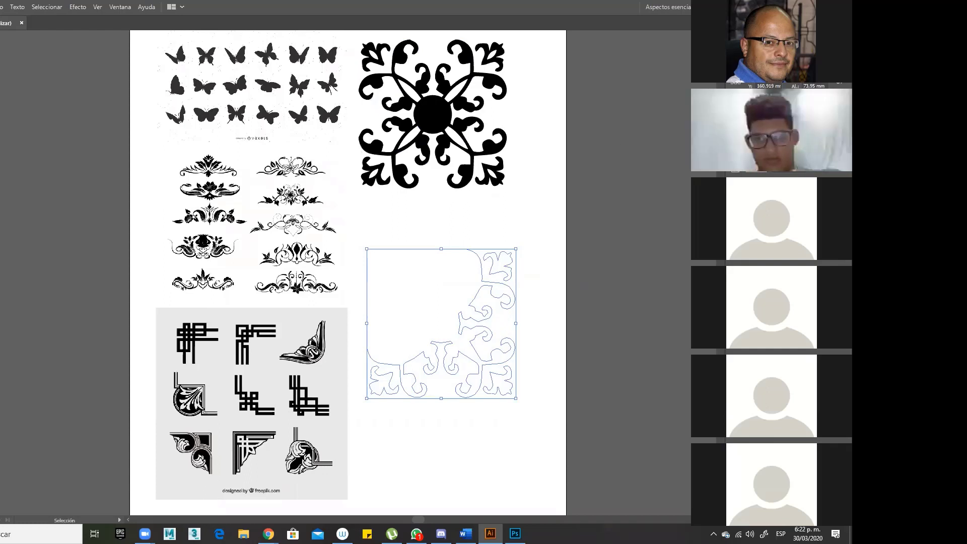
left_click(736, 139)
left_click(690, 175)
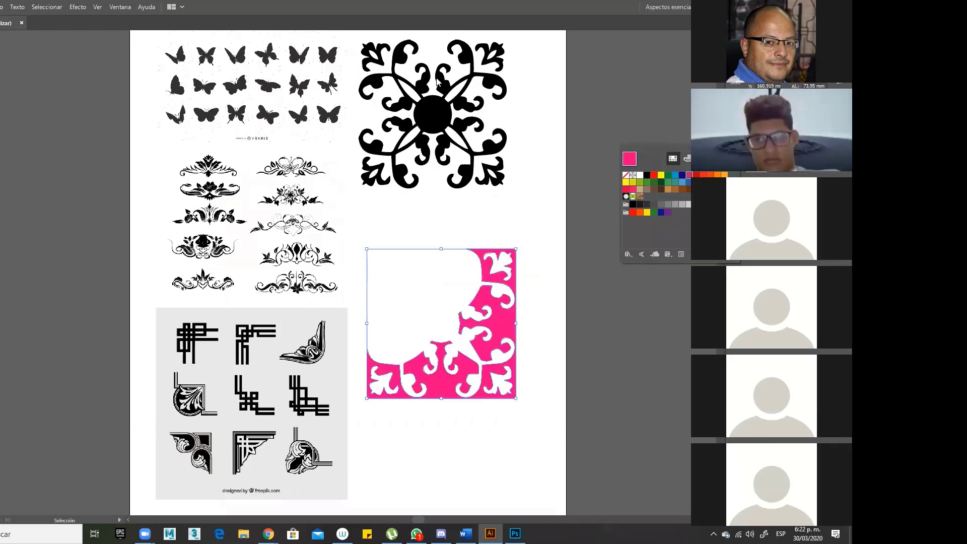
- Move the white piece between the ornament's upper scrolls out to the artboard's right edge and fill it with pink
left_click(426, 64)
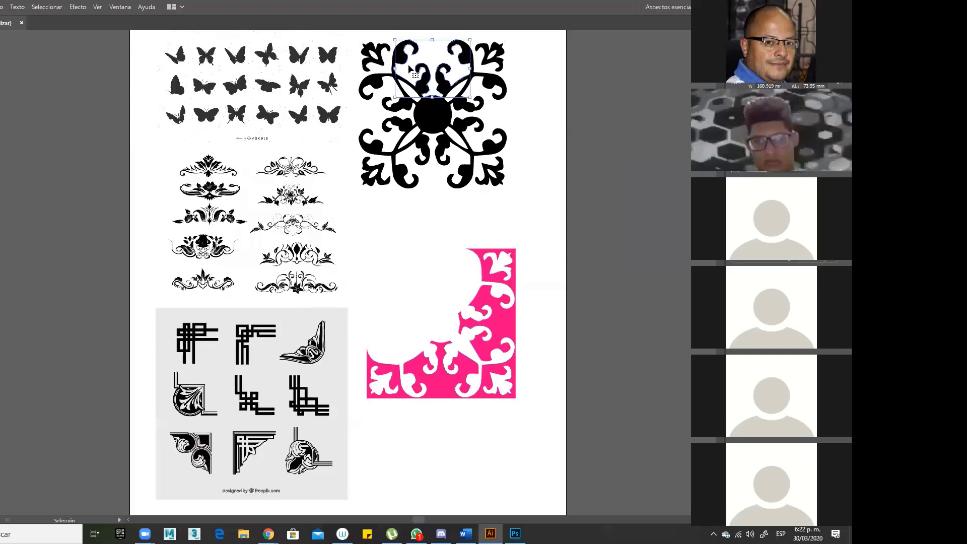
left_click_drag(426, 63, 579, 186)
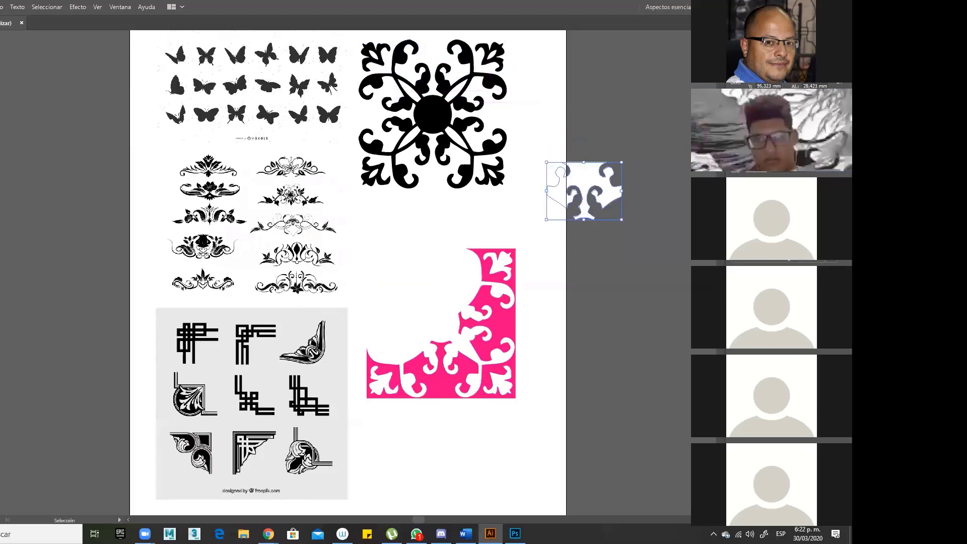
left_click(736, 138)
left_click(689, 176)
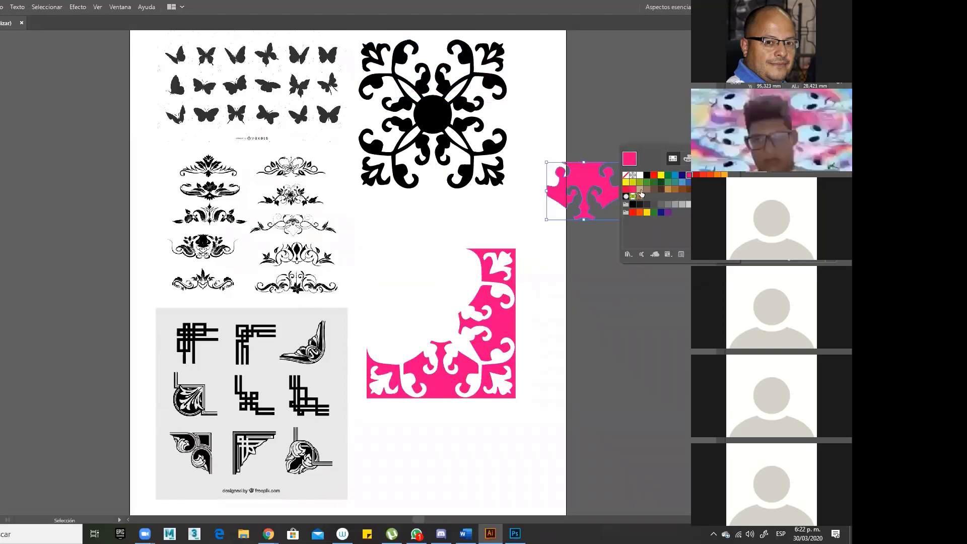
left_click(598, 184)
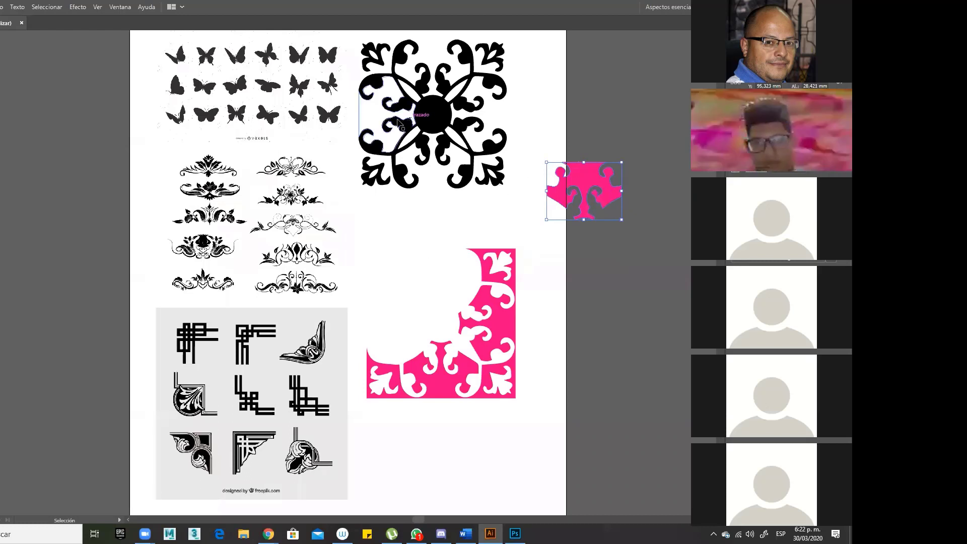
- Move the white piece from the ornament's left side down below it and copy the pink fill onto it with the Eyedropper
left_click_drag(384, 117, 389, 268)
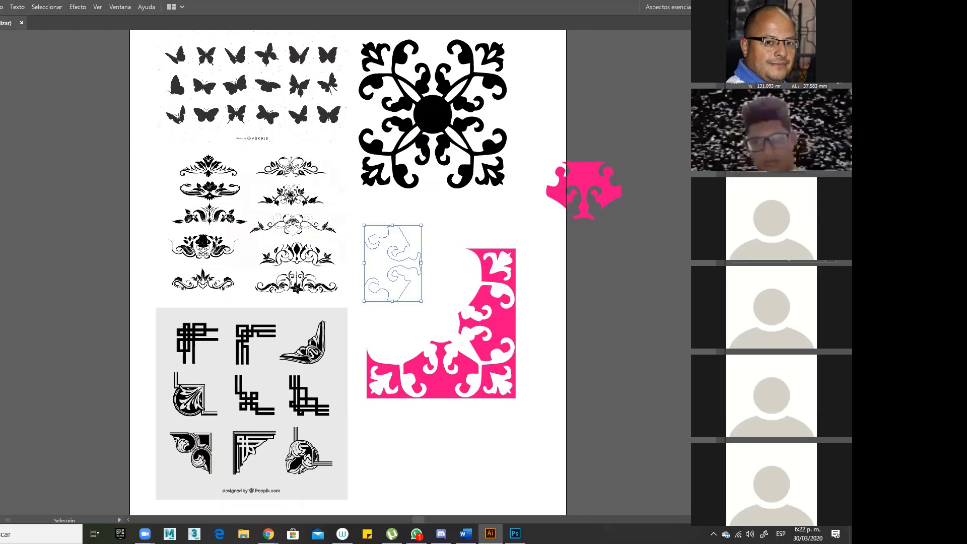
key("i")
left_click(581, 179)
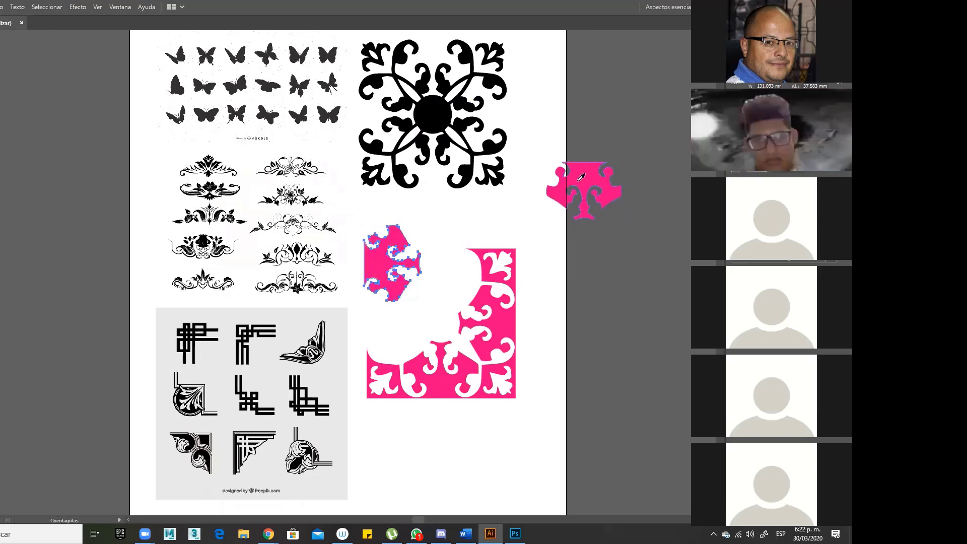
key("v")
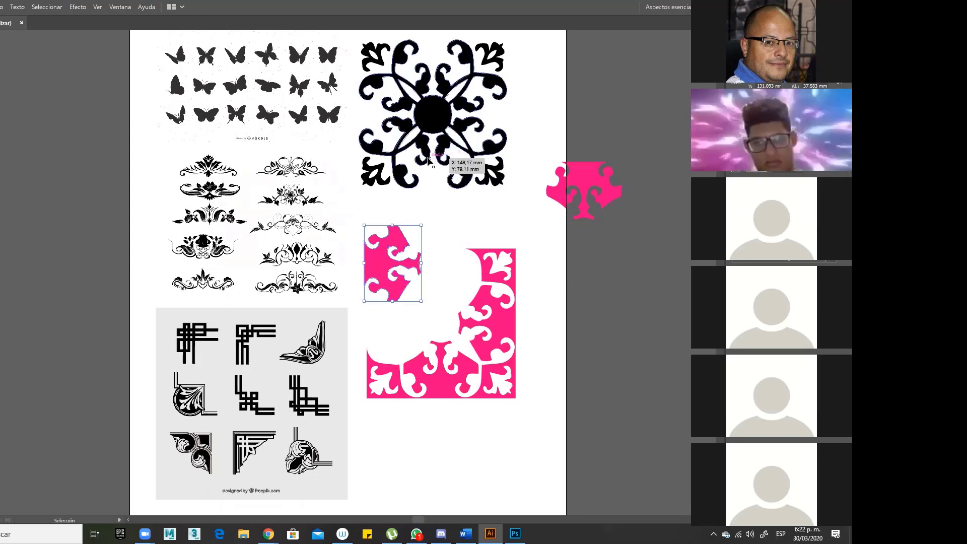
- Move the black central shape of the ornament off the artboard, into the empty space beyond its right edge
left_click(417, 139)
left_click_drag(436, 115, 561, 90)
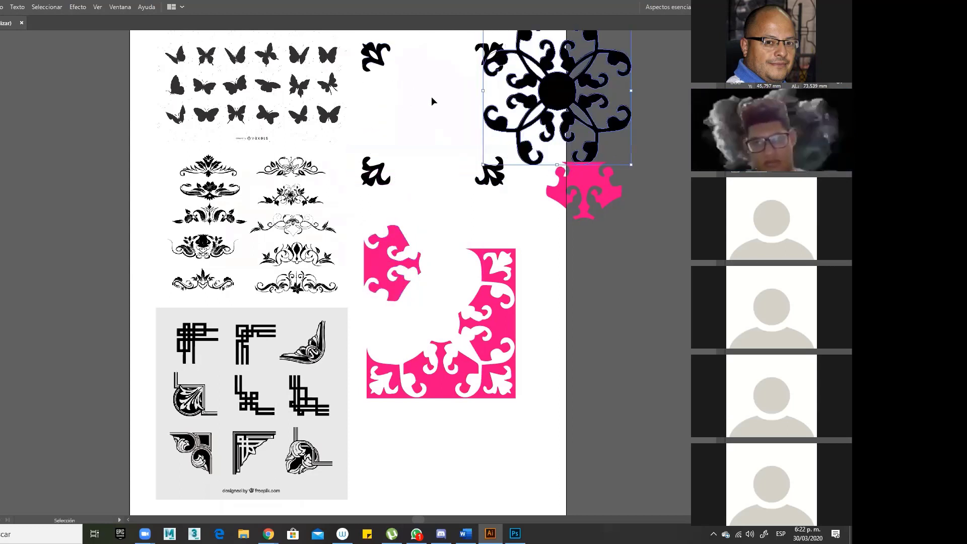
key("a")
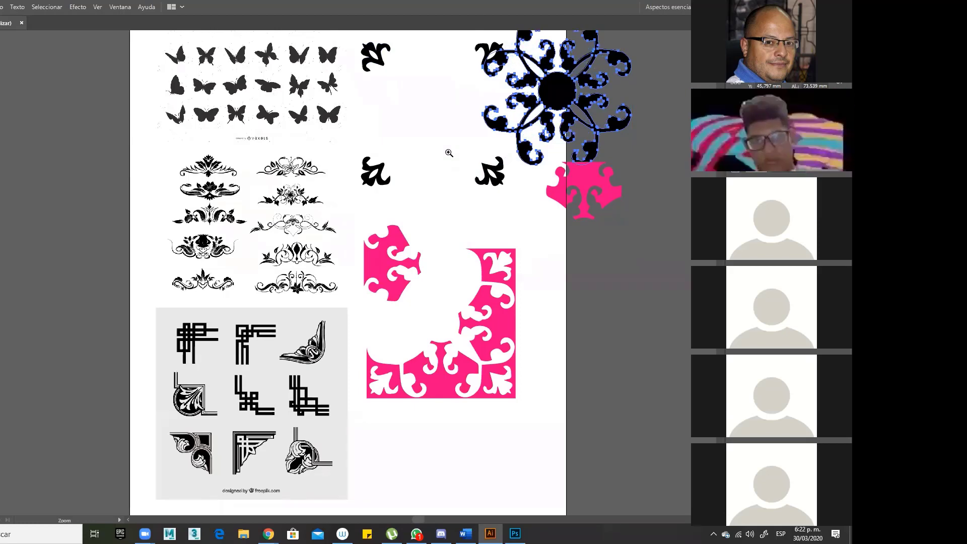
key("v")
key("ctrl+minus")
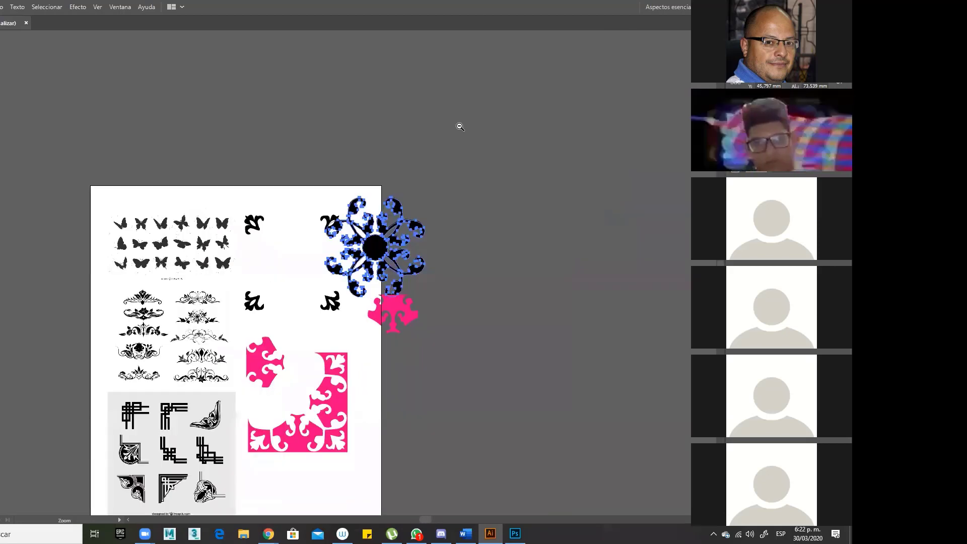
key("space")
left_click_drag(405, 301, 458, 207)
left_click_drag(439, 147, 538, 139)
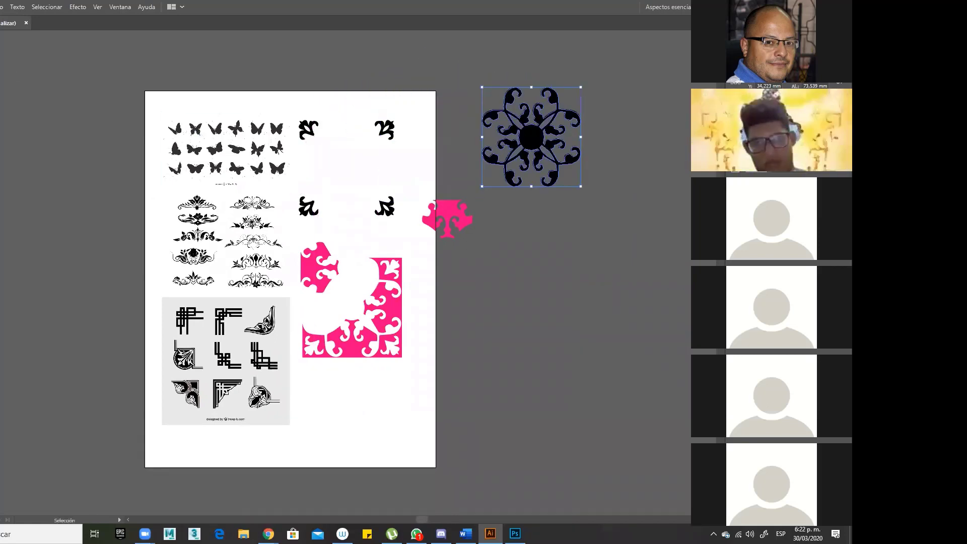
- Place a second linked copy of silueta04 and position it outside the artboard, below the black central shape
left_click(0, 7)
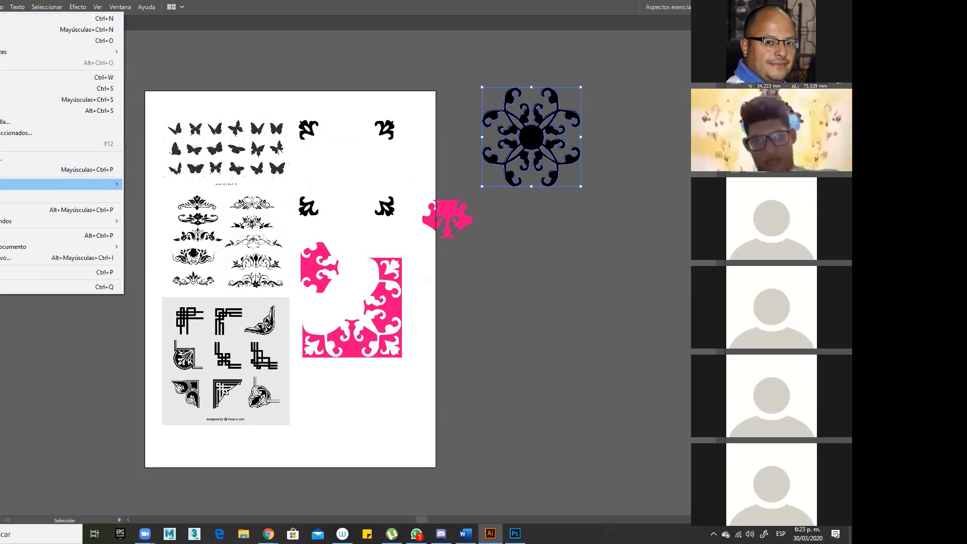
left_click(2, 170)
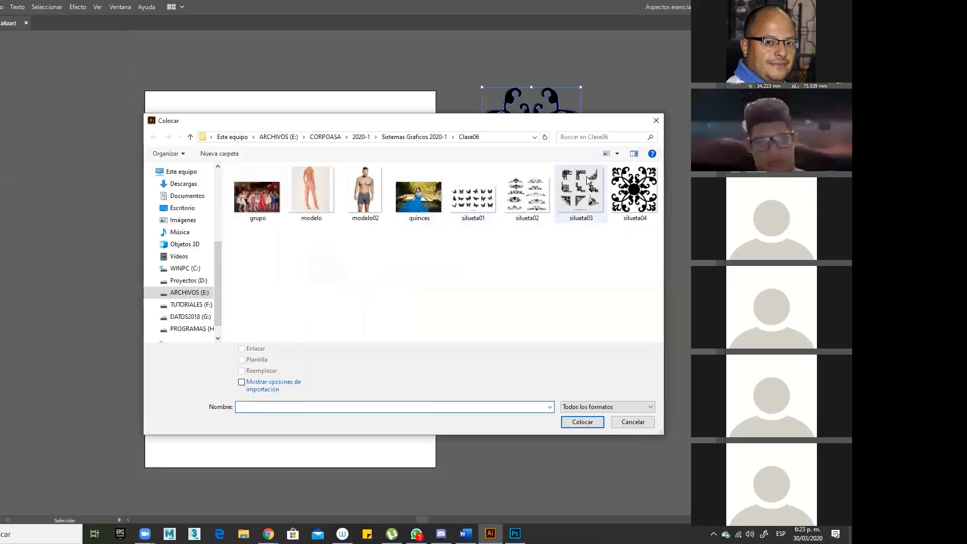
left_click(632, 190)
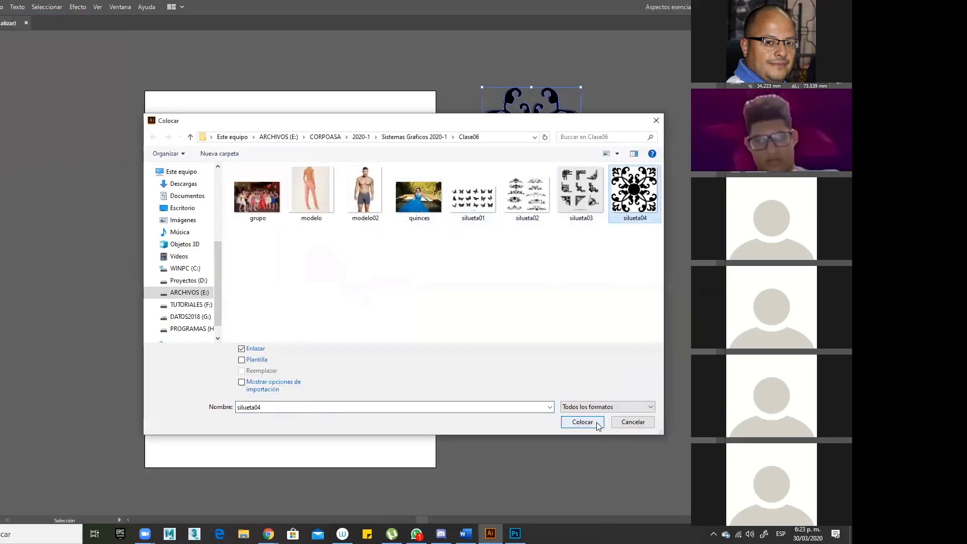
left_click(596, 423)
left_click_drag(282, 99, 409, 256)
left_click_drag(366, 187, 559, 310)
- Shift the black central shape slightly so it sits above the placed image and fill it with yellow
left_click_drag(530, 141, 539, 154)
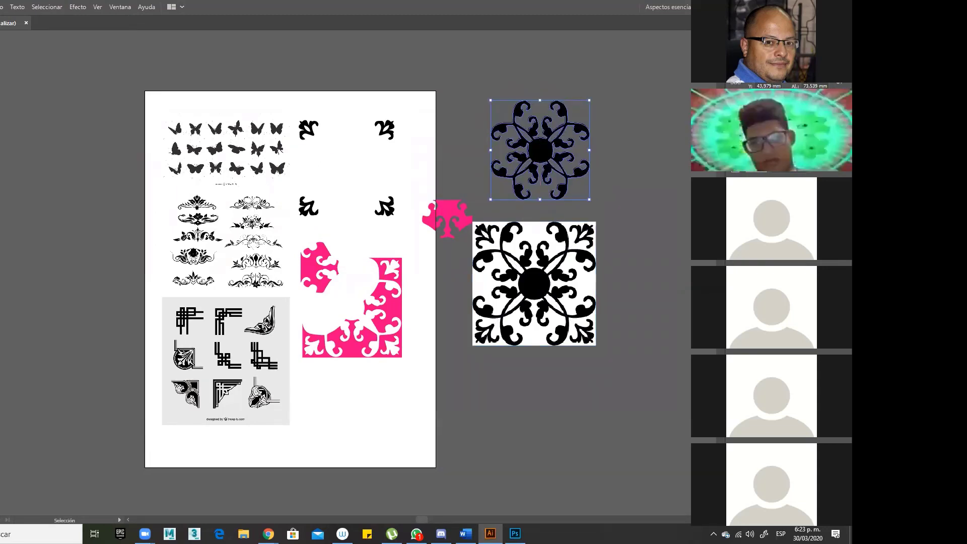
left_click(736, 138)
left_click(661, 175)
left_click(625, 326)
- Try to fill the linked silueta04 image with dark blue, and move the image further down from the yellow shape
left_click(587, 274)
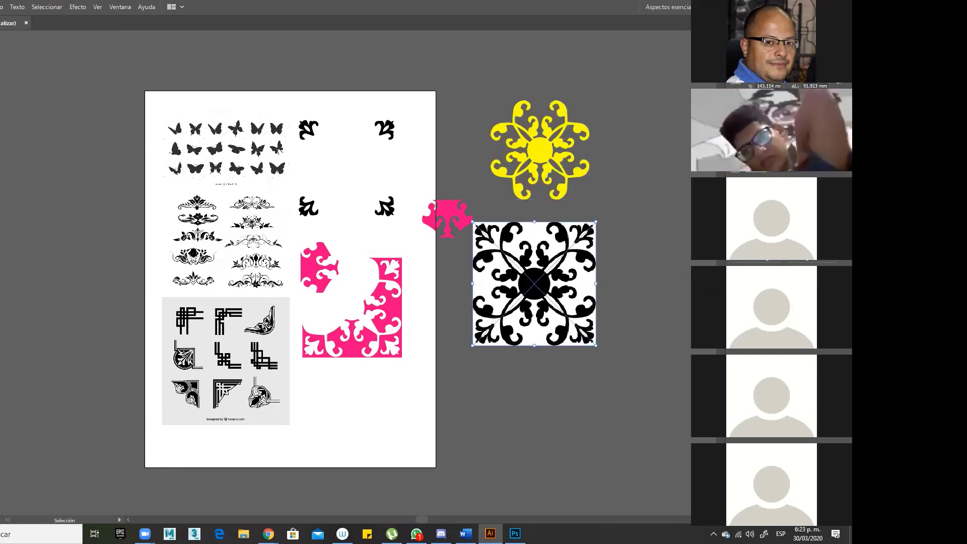
left_click(736, 139)
left_click(681, 175)
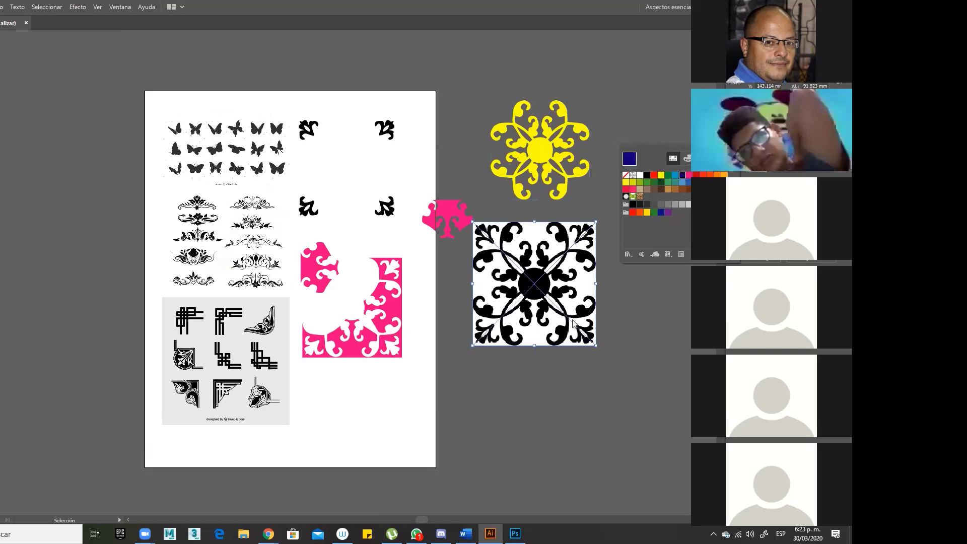
left_click(578, 323)
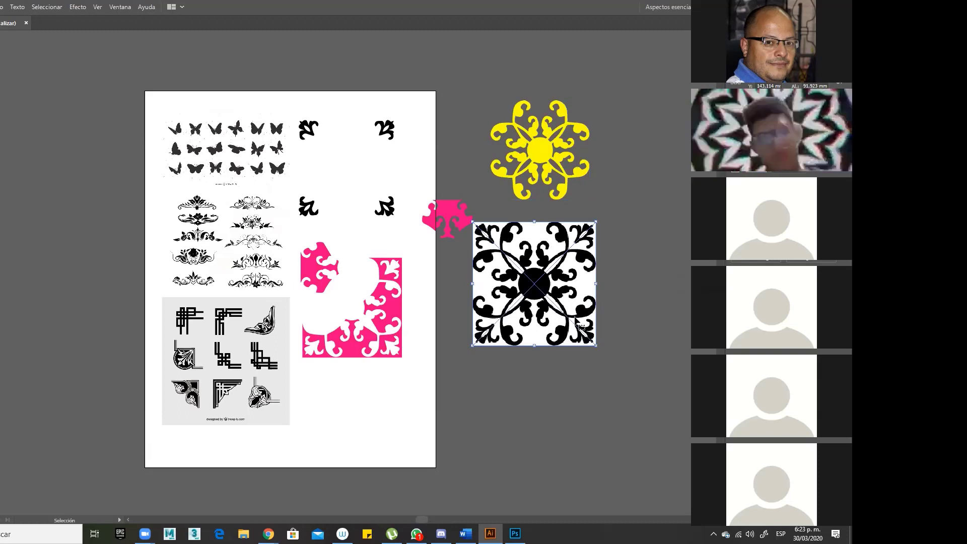
left_click(543, 150)
left_click(577, 277)
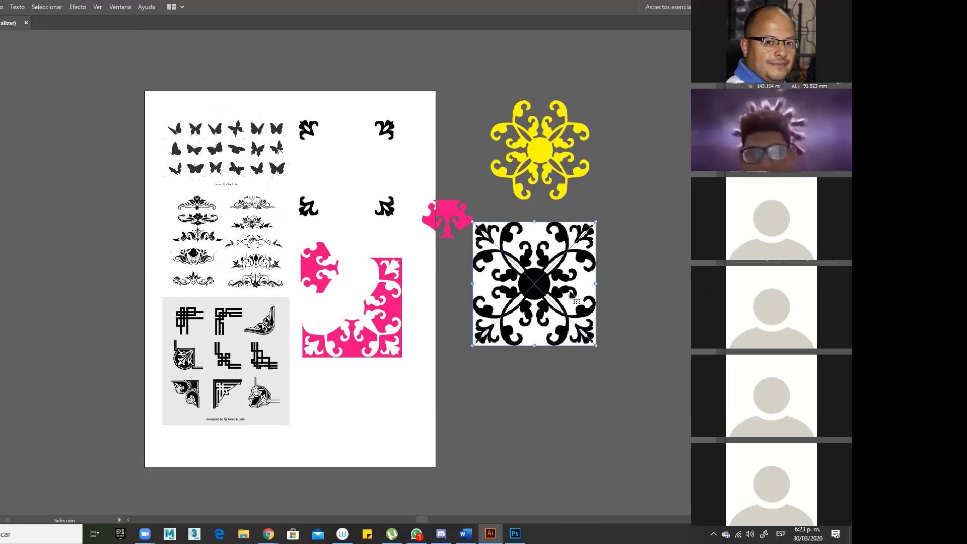
left_click_drag(530, 276, 516, 333)
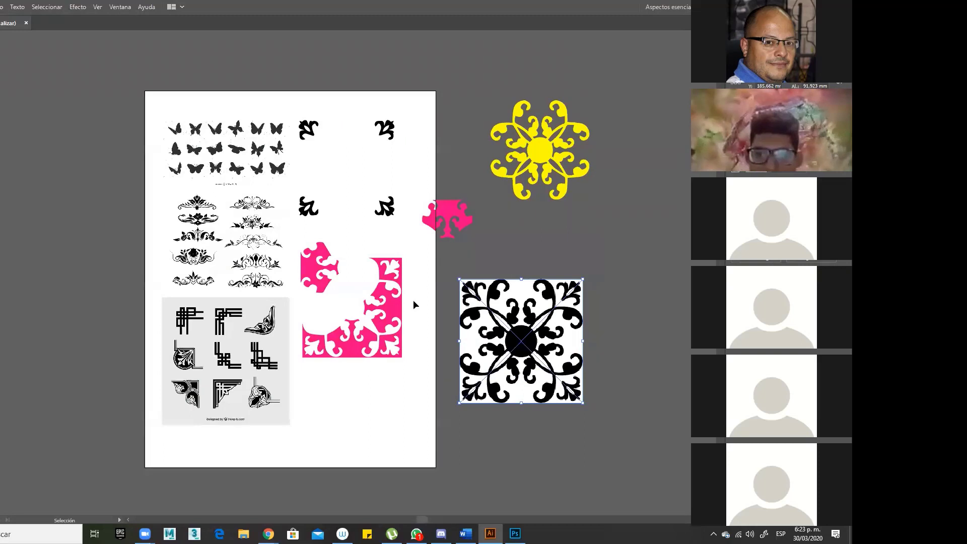
- Switch to outline view and inspect the hidden paths of the ornament's upper-left corner piece and its narrow petals
left_click(395, 311)
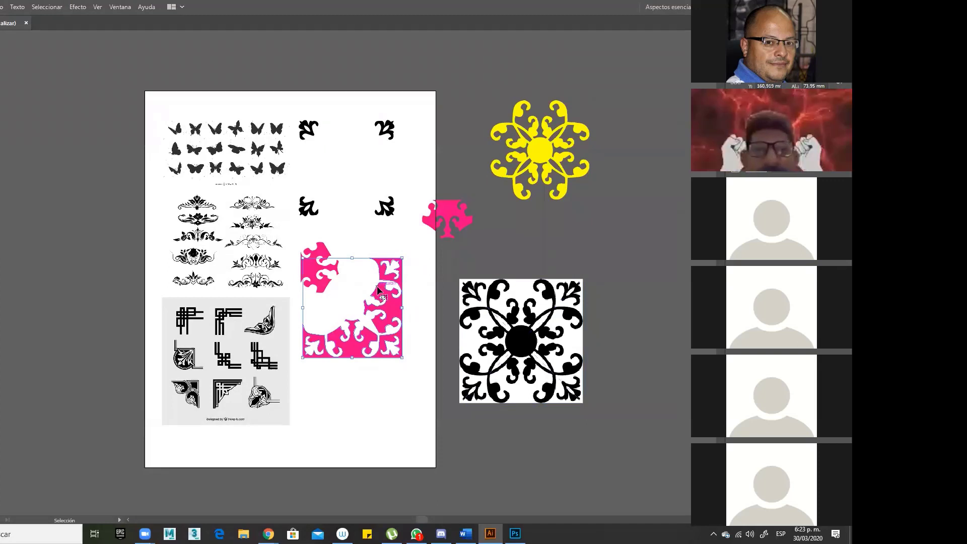
key("a")
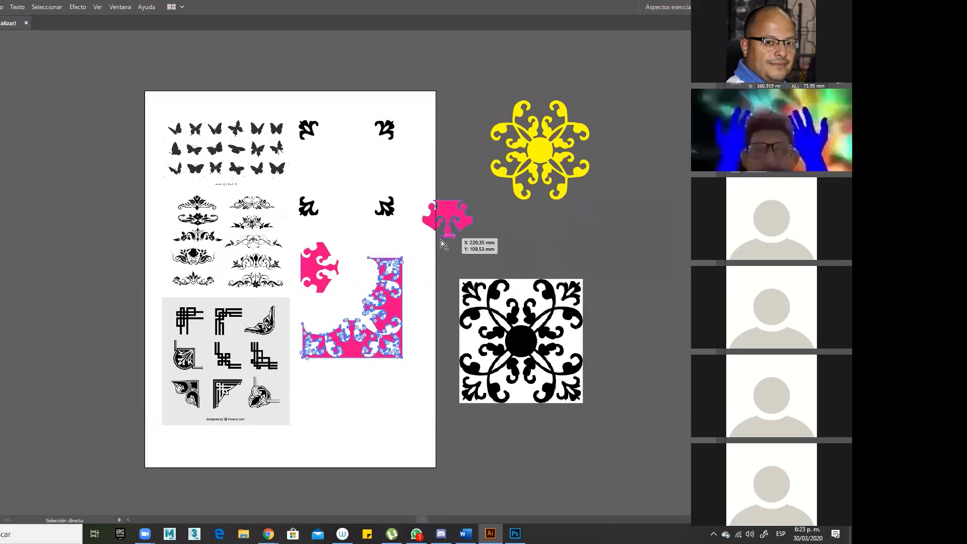
key("ctrl+y")
key("v")
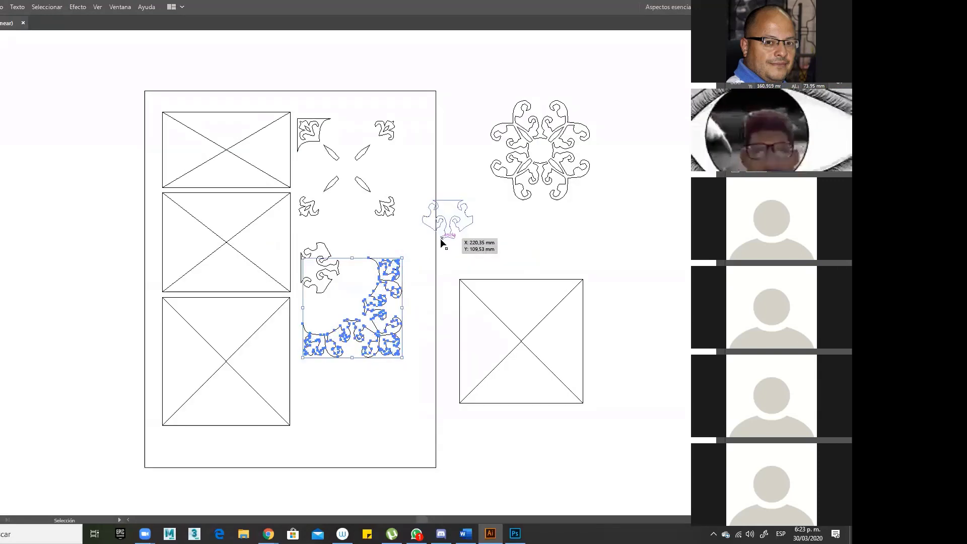
left_click(321, 126)
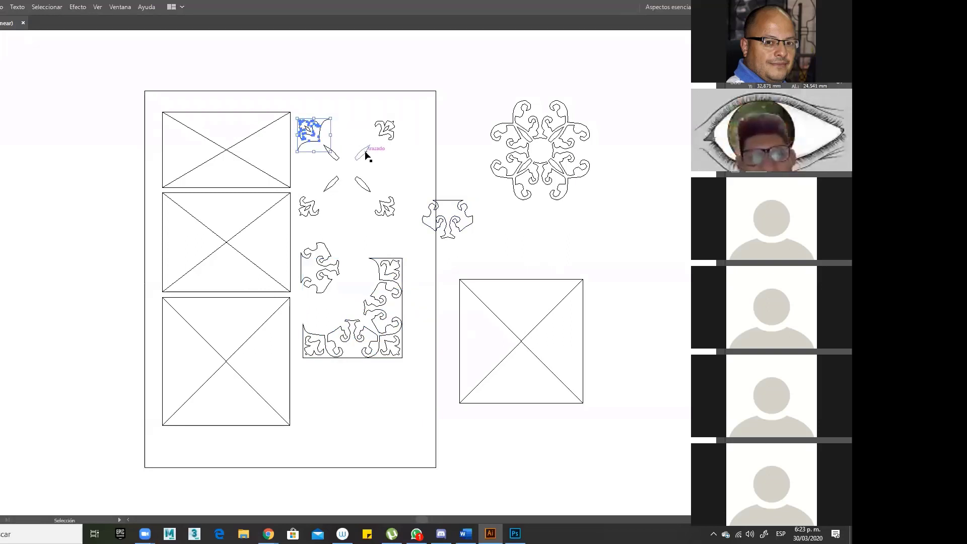
left_click(364, 152)
left_click(351, 126)
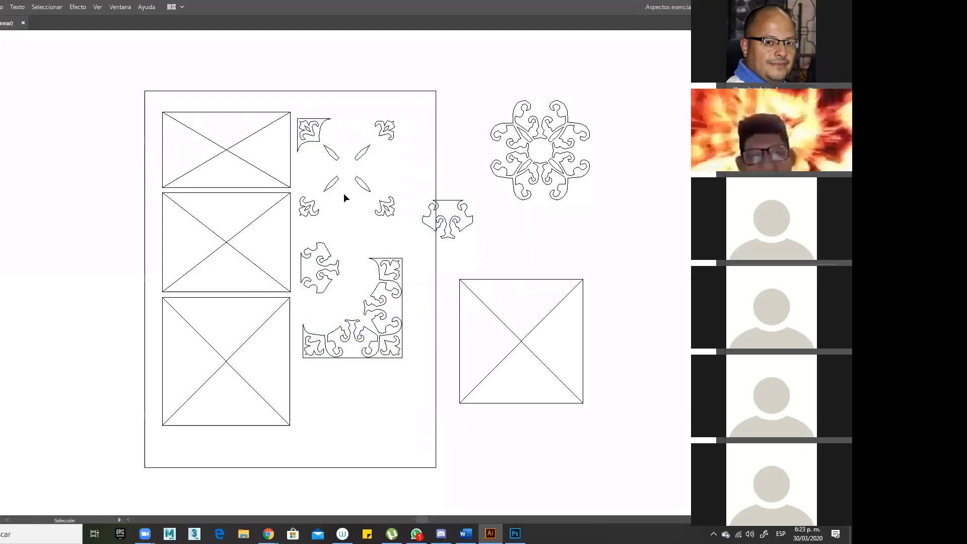
key("a")
left_click(323, 129)
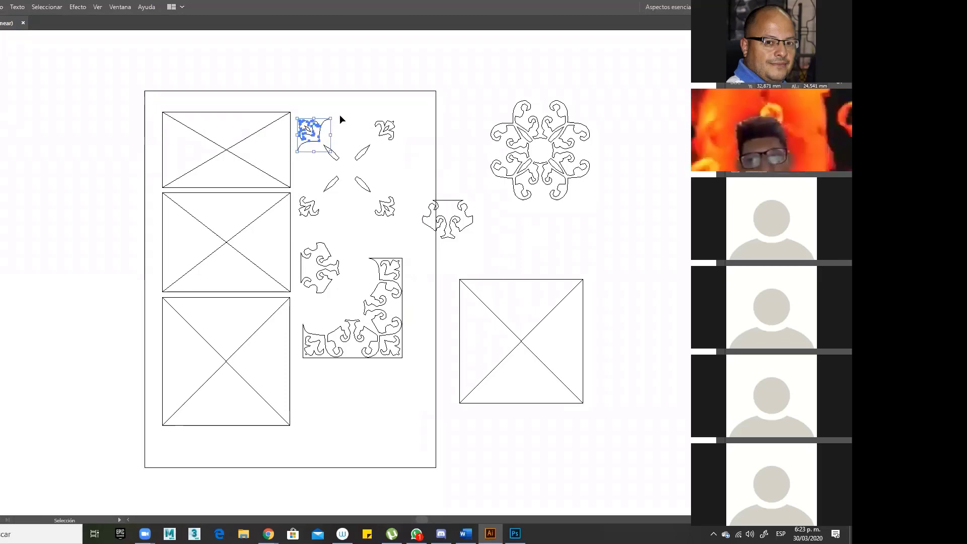
key("v")
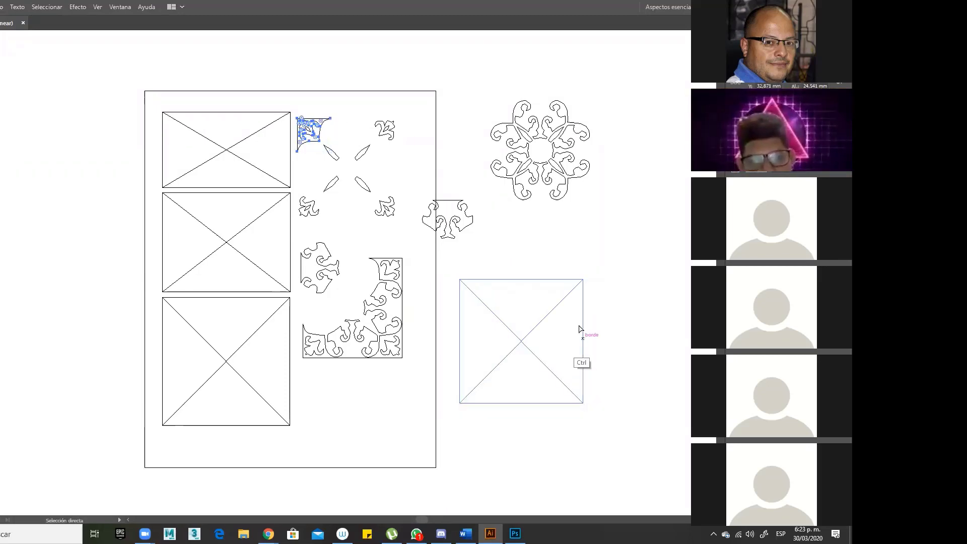
- Mark the four linked images and the traced pink frame with red annotation arrows on the magnified screen, then exit the annotation
key("ctrl+1")
left_click(571, 293)
left_click_drag(561, 328, 643, 278)
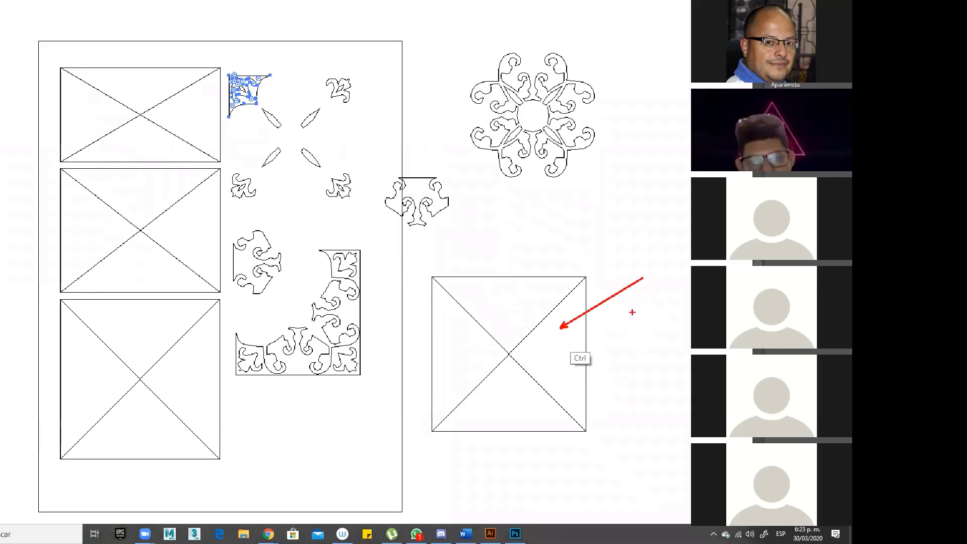
left_click_drag(98, 337, 21, 337)
left_click_drag(76, 113, 1, 114)
left_click_drag(79, 227, 1, 227)
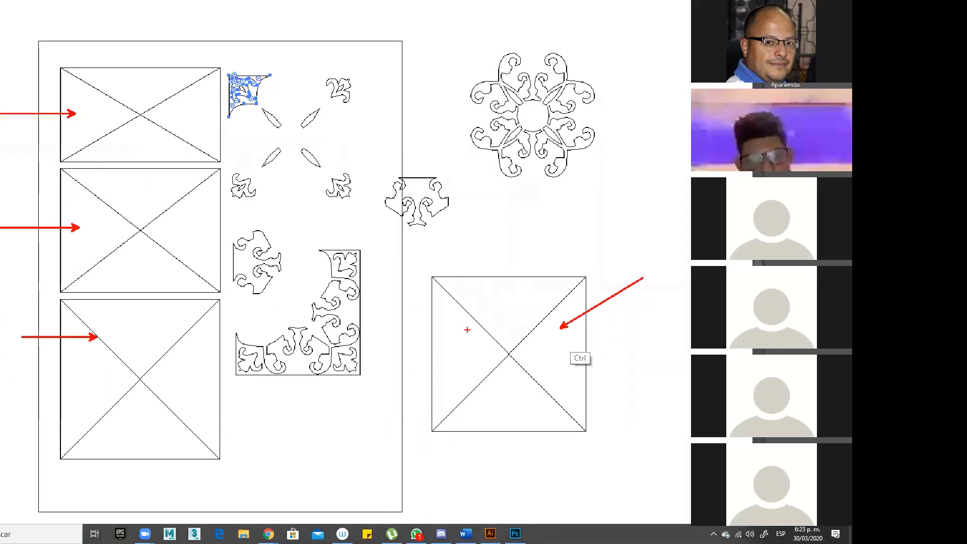
left_click_drag(357, 271, 448, 240)
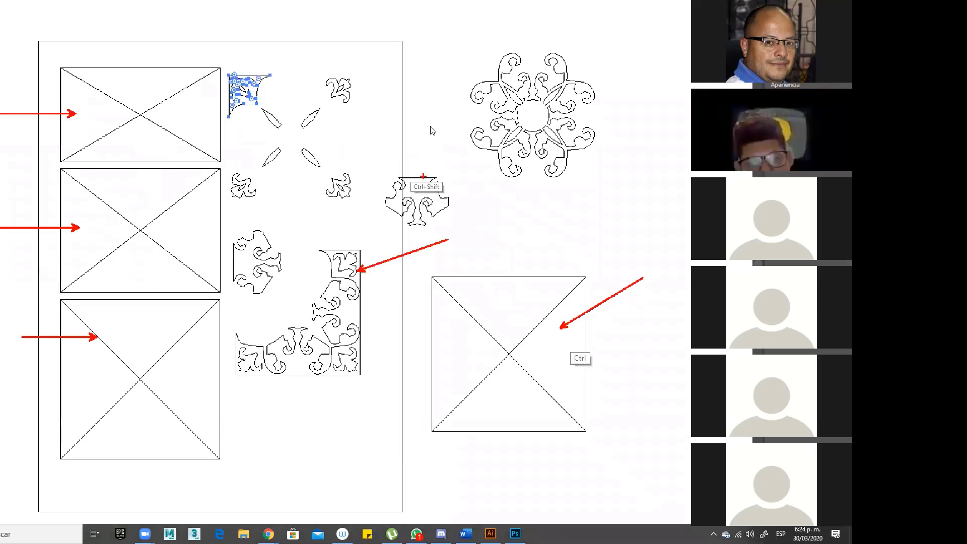
key("Escape")
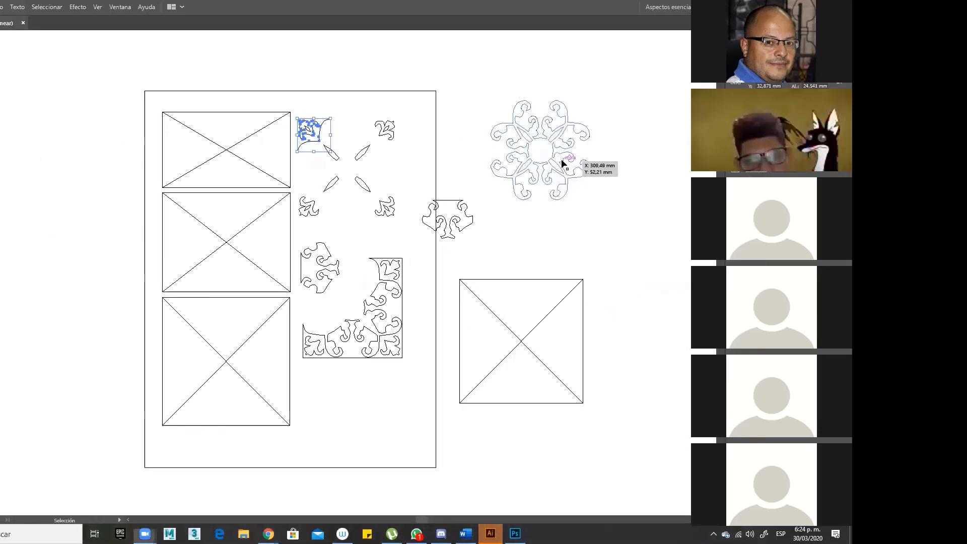
- Compare the central ornament's vector paths with the linked image in outline view, reselect the ornament and return to normal preview
left_click(562, 163, "ctrl")
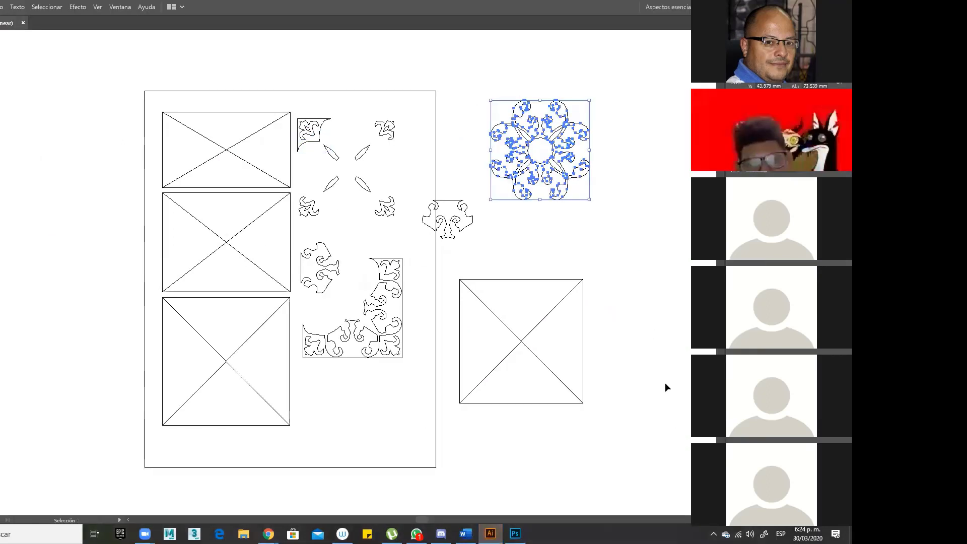
left_click(563, 309)
left_click(561, 174)
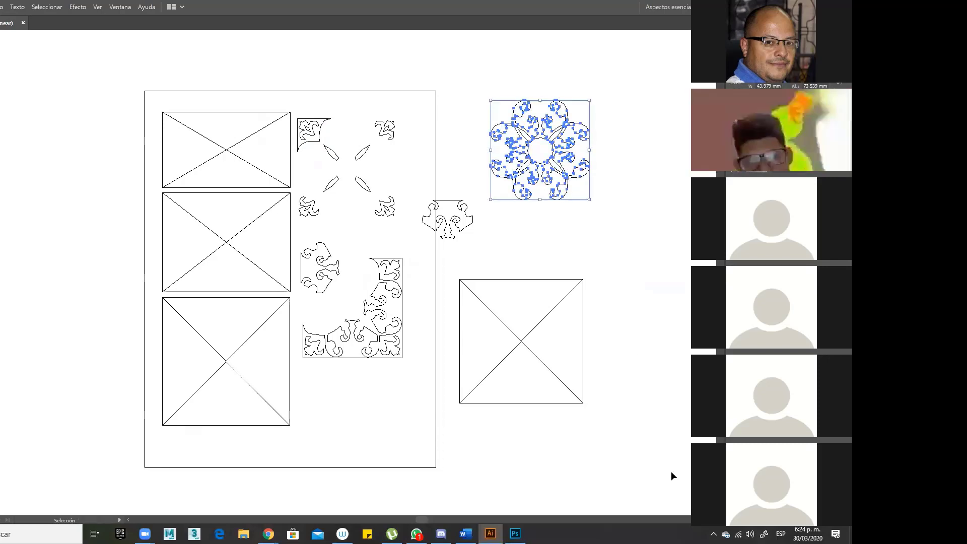
key("ctrl+y")
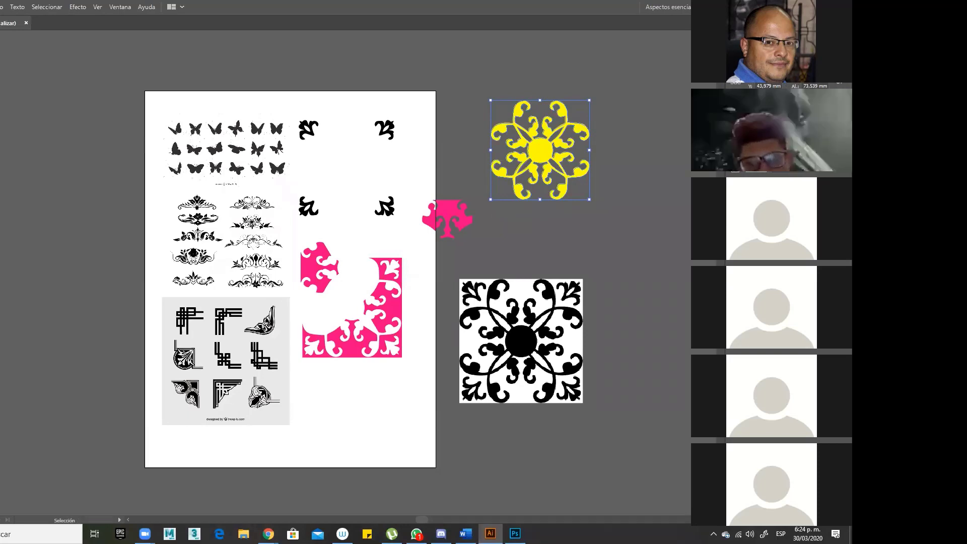
- Fill the yellow central ornament shape with white and move it back onto the artboard between the four black corner pieces
left_click(735, 139)
left_click(641, 175)
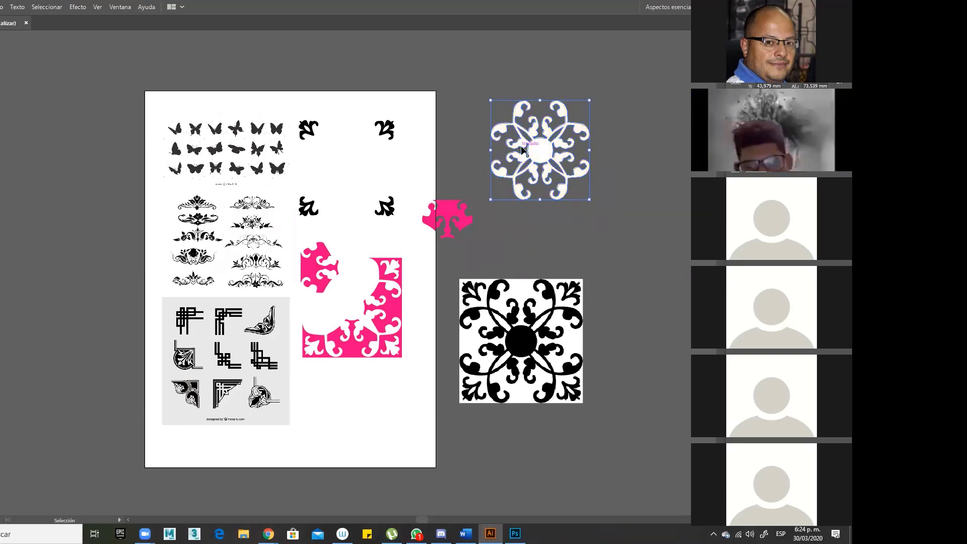
left_click_drag(534, 148, 338, 166)
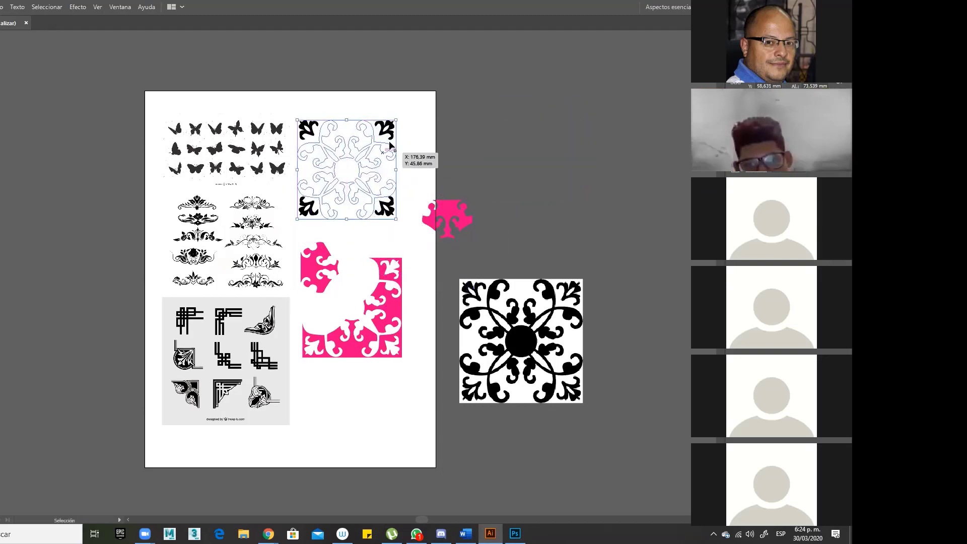
left_click(424, 99)
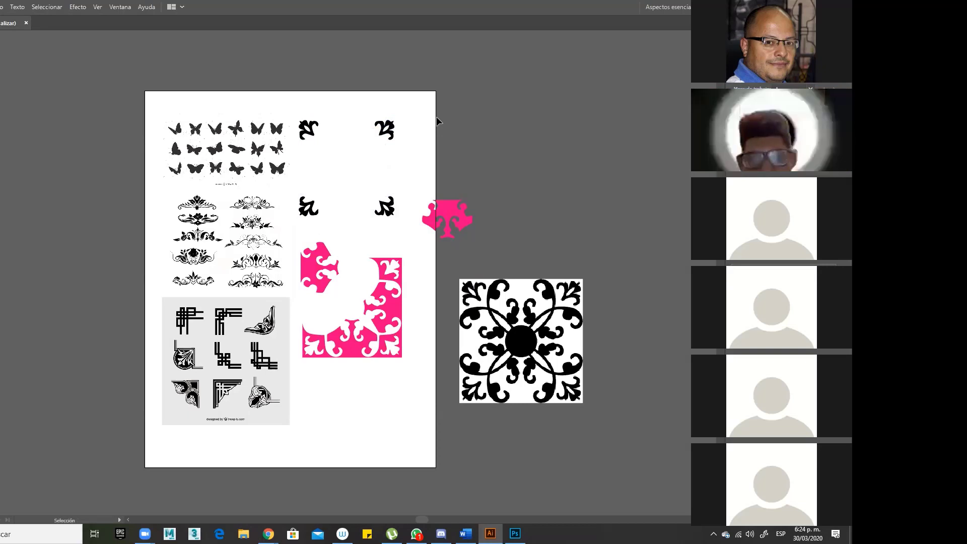
- In outline view, nudge the white central ornament until its openings line up with the four petals and the corner piece
key("a")
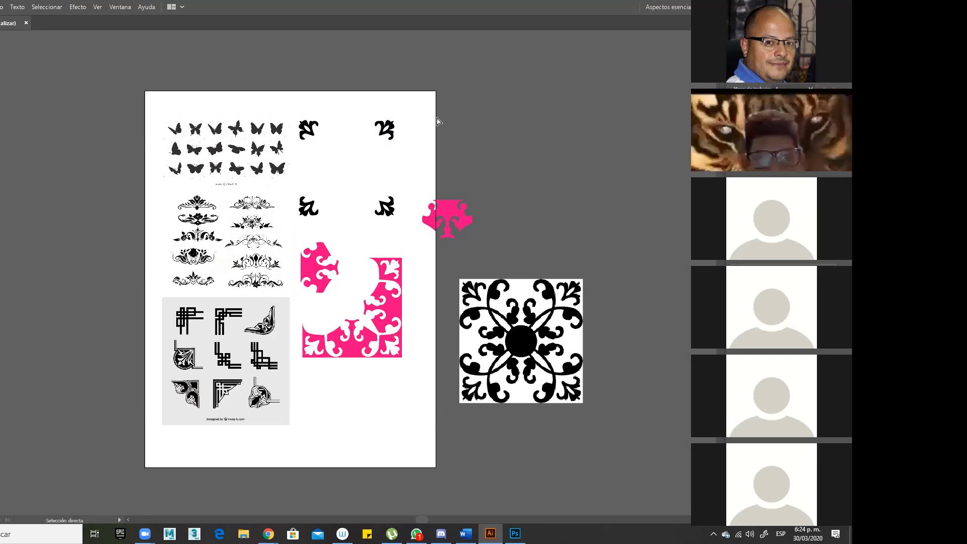
key("ctrl+y")
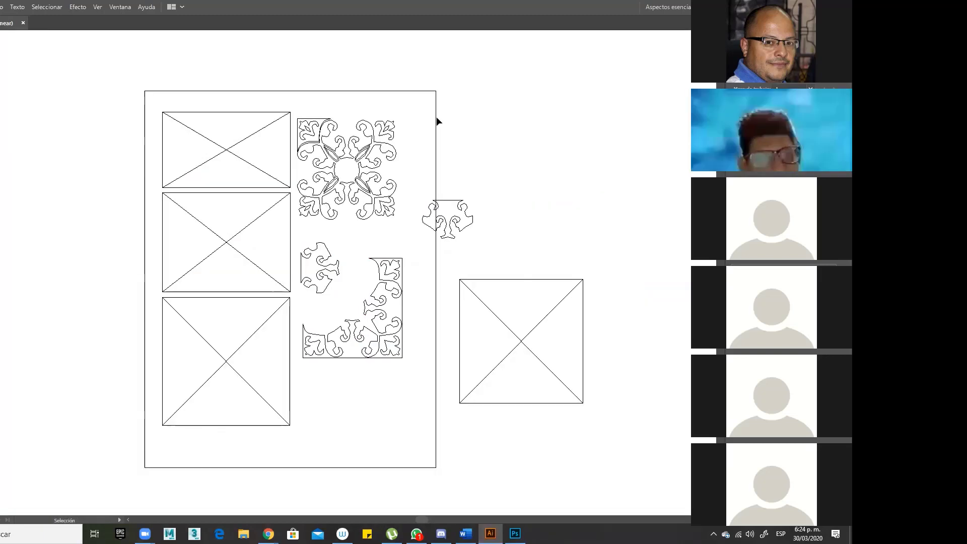
left_click(358, 156)
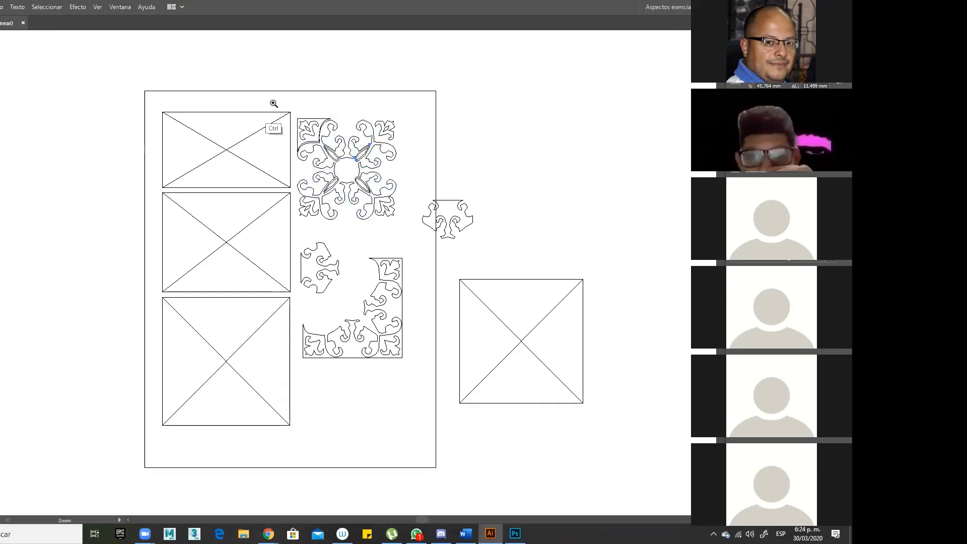
left_click_drag(293, 104, 417, 229)
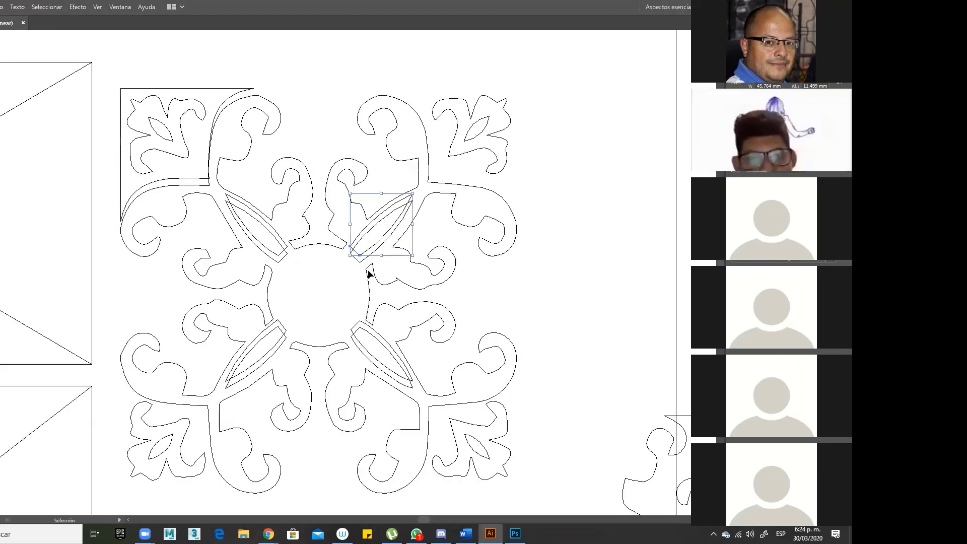
left_click(370, 292)
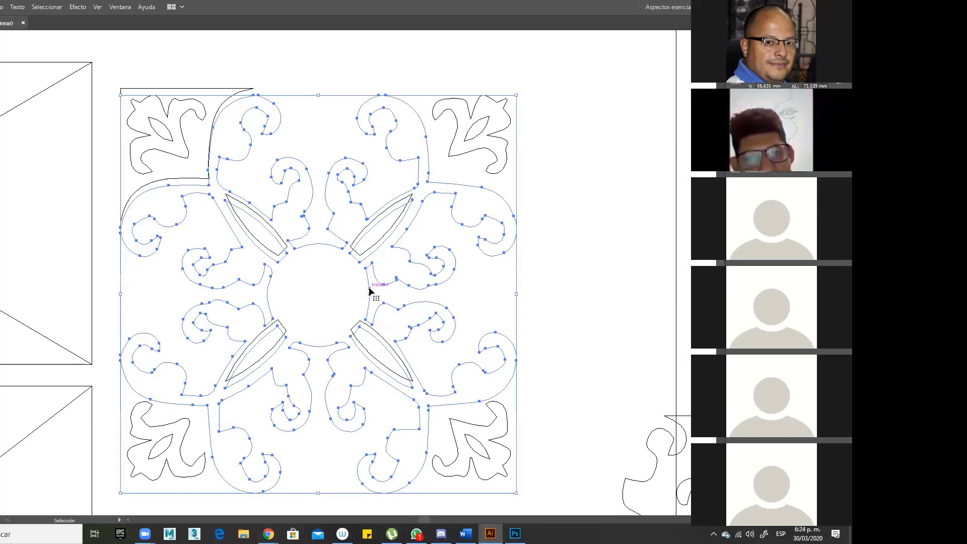
key("Right")
key("Right")
key("Right")
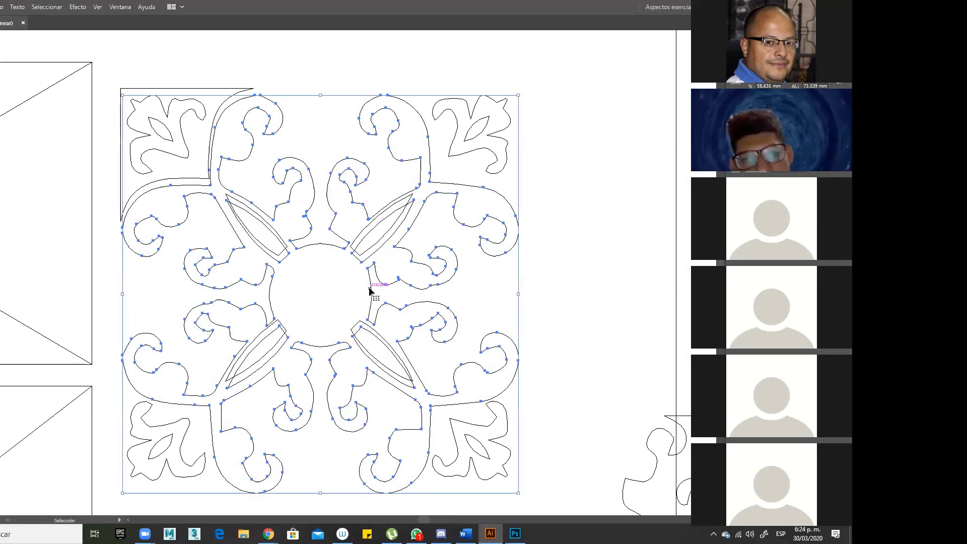
key("Up")
key("Up")
key("Up")
key("Left")
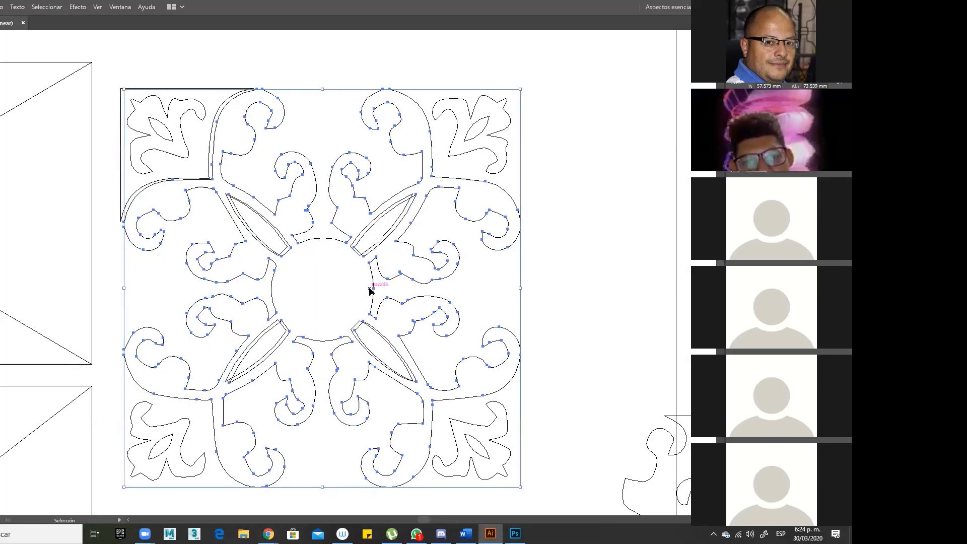
key("Left")
key("Up")
key("Left")
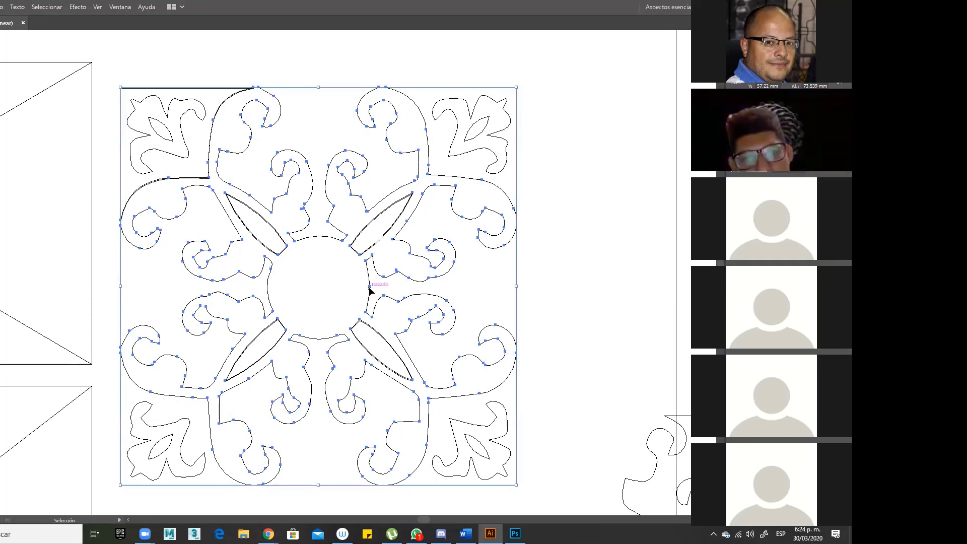
- Select the four narrow petals around the ornament's centre, return to normal preview and fill them with red
left_click(366, 233)
left_click(275, 232, "shift")
left_click(263, 334, "shift")
left_click(389, 347, "shift")
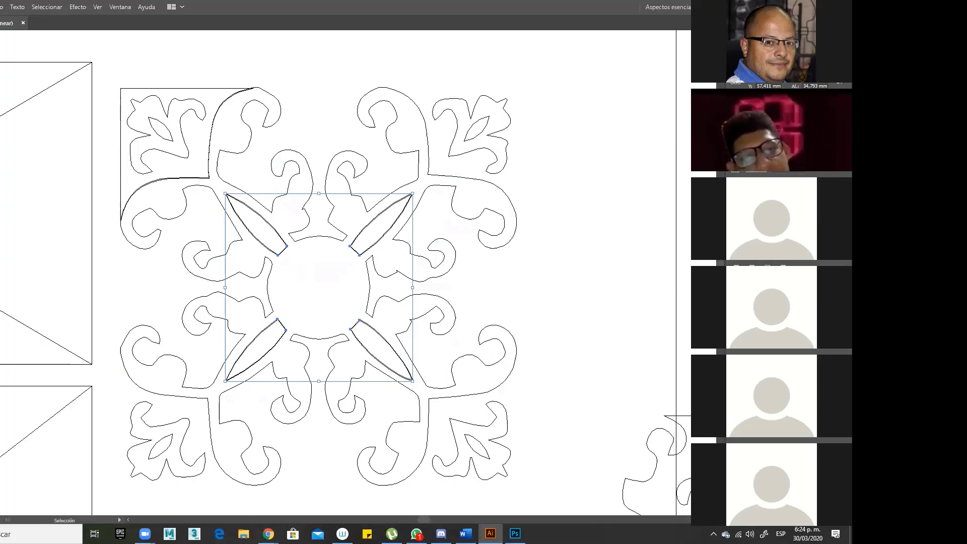
left_click(736, 153)
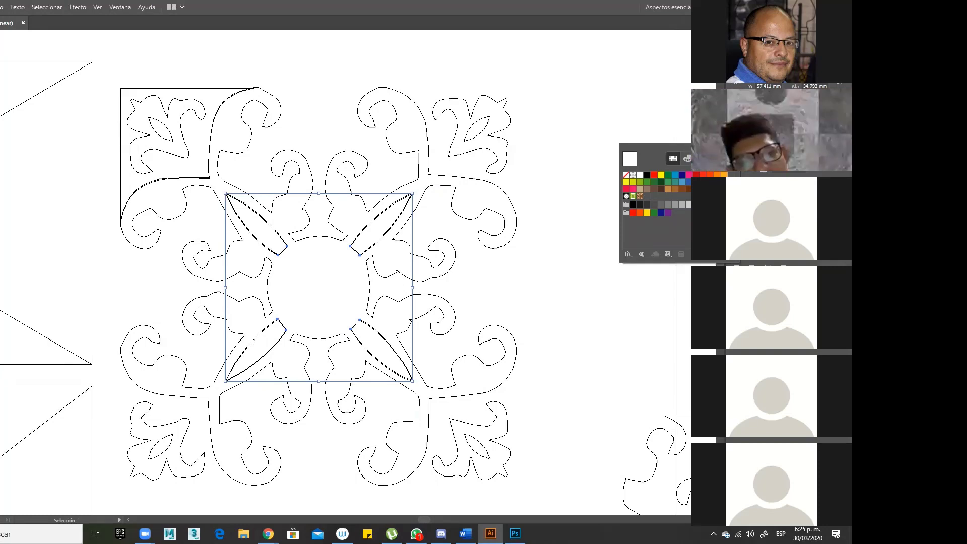
key("Escape")
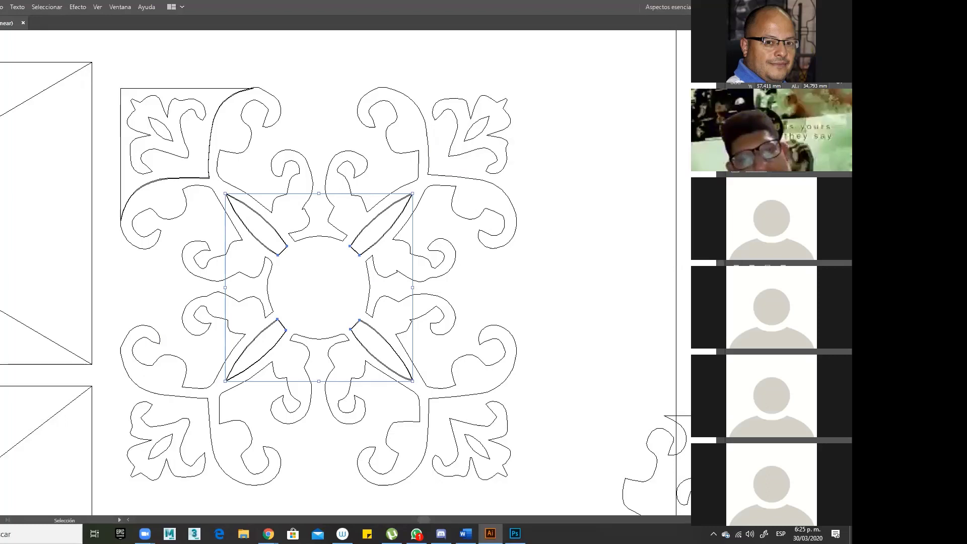
key("ctrl+y")
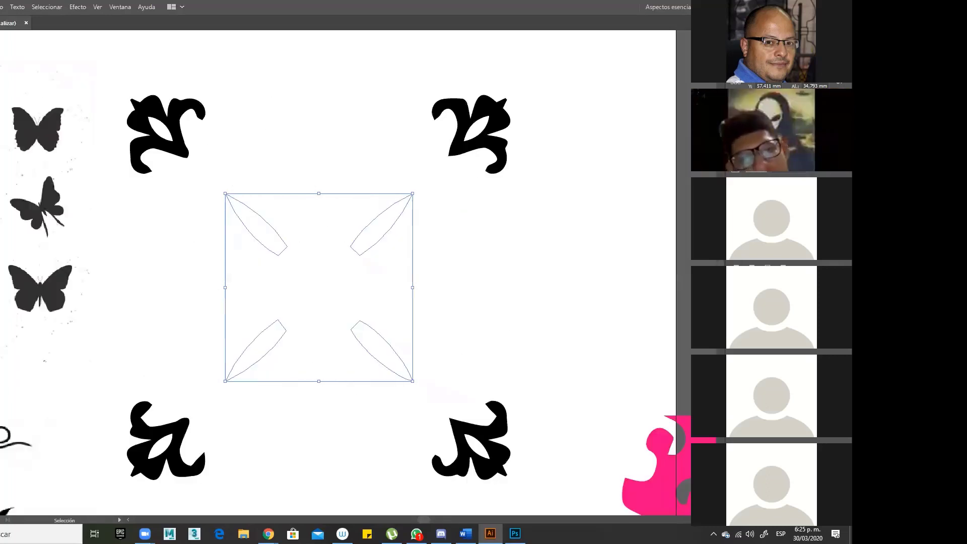
left_click(736, 137)
left_click(696, 175)
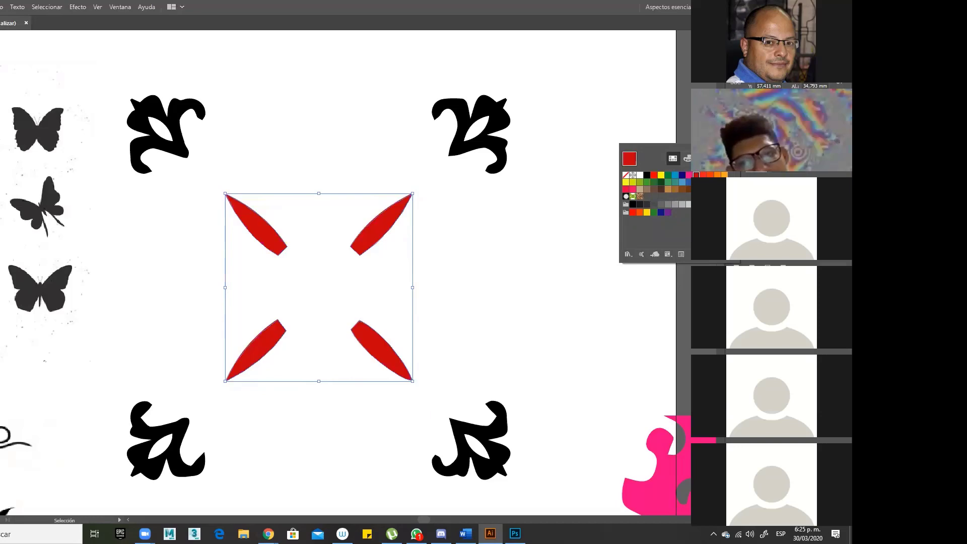
key("Escape")
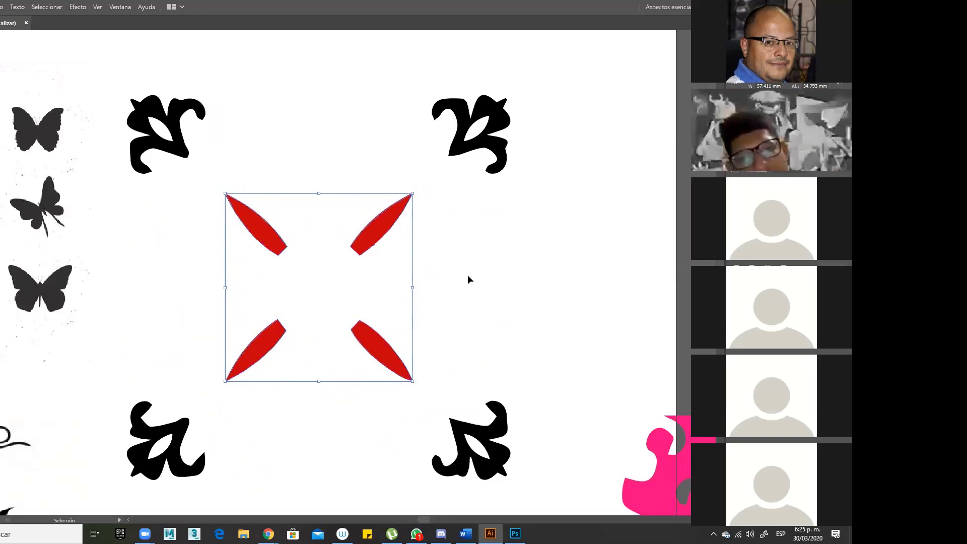
- Fill the white central ornament shape with yellow and select the lower-right red petal
left_click(440, 265)
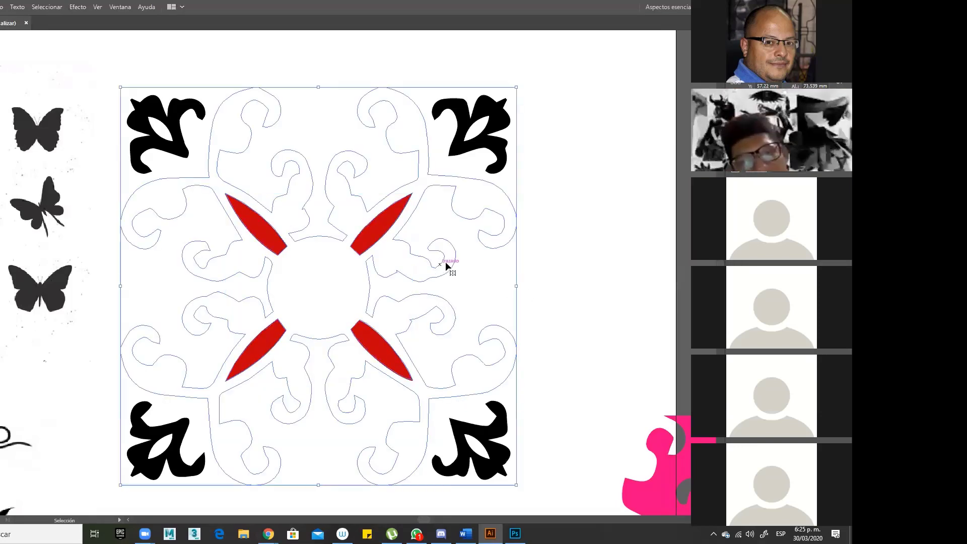
left_click(735, 138)
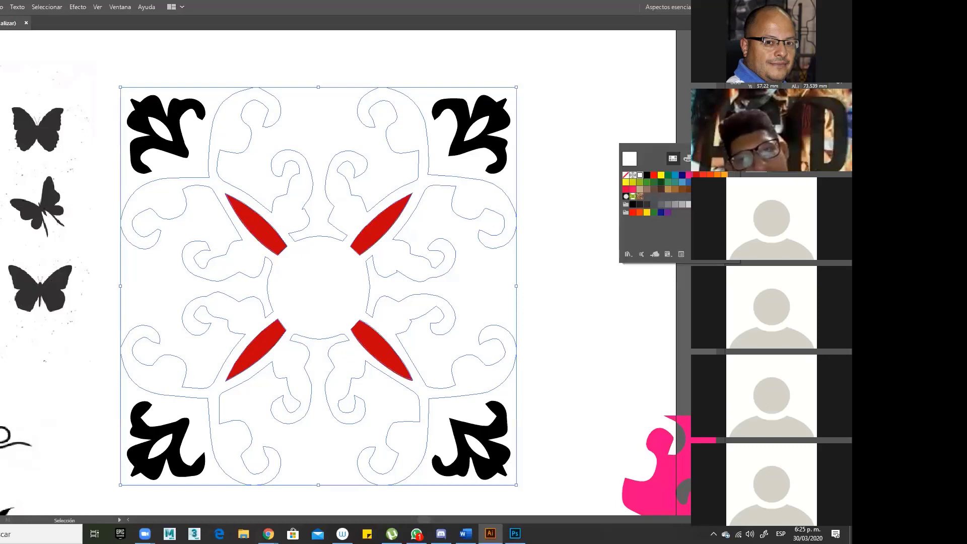
left_click(661, 176)
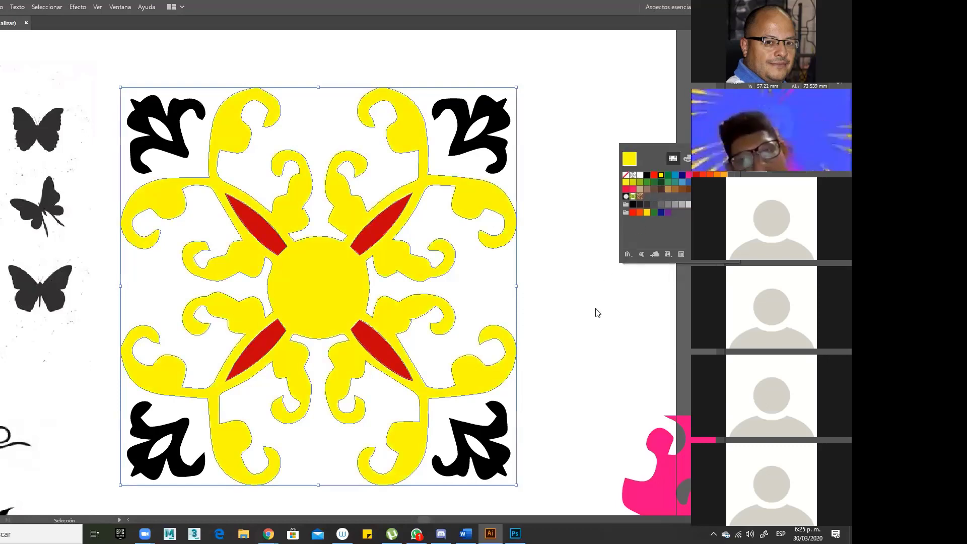
left_click(491, 321, "ctrl+alt")
left_click(490, 320, "ctrl+alt")
left_click_drag(312, 312, 560, 308)
left_click(372, 249)
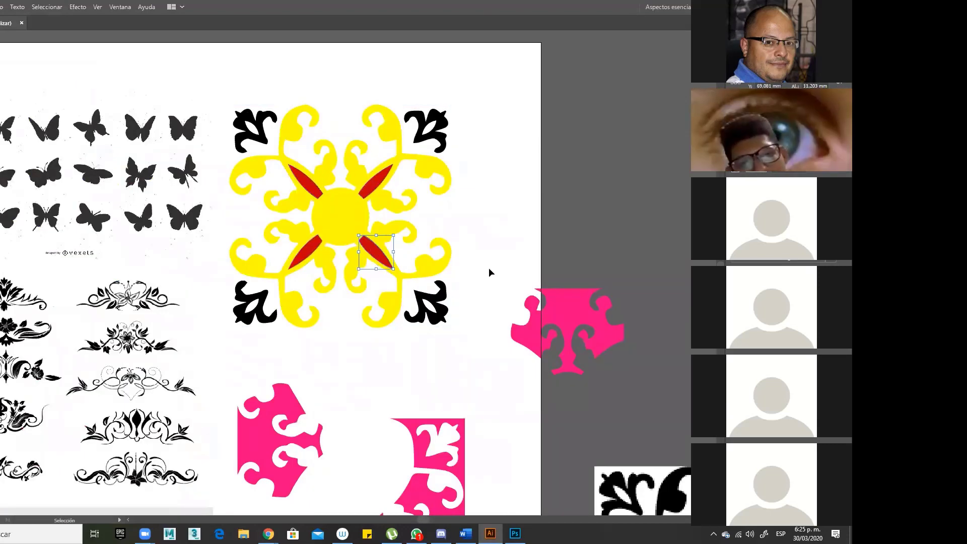
- Delete the four red petals around the centre of the yellow ornament
key("Delete")
left_click(366, 184, "ctrl")
key("Delete")
left_click(305, 180, "ctrl")
key("Delete")
left_click(306, 252, "ctrl")
key("Delete")
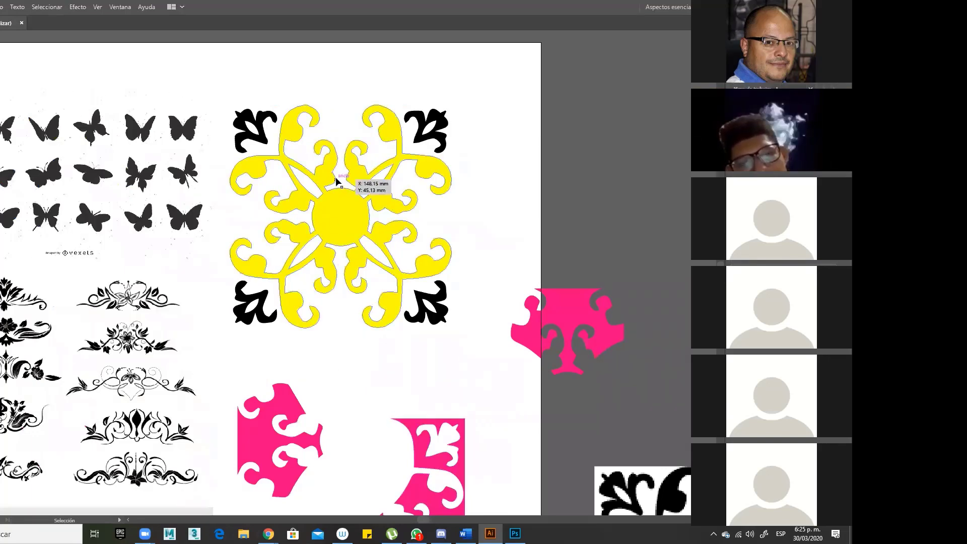
left_click(275, 135, "ctrl")
key("Delete")
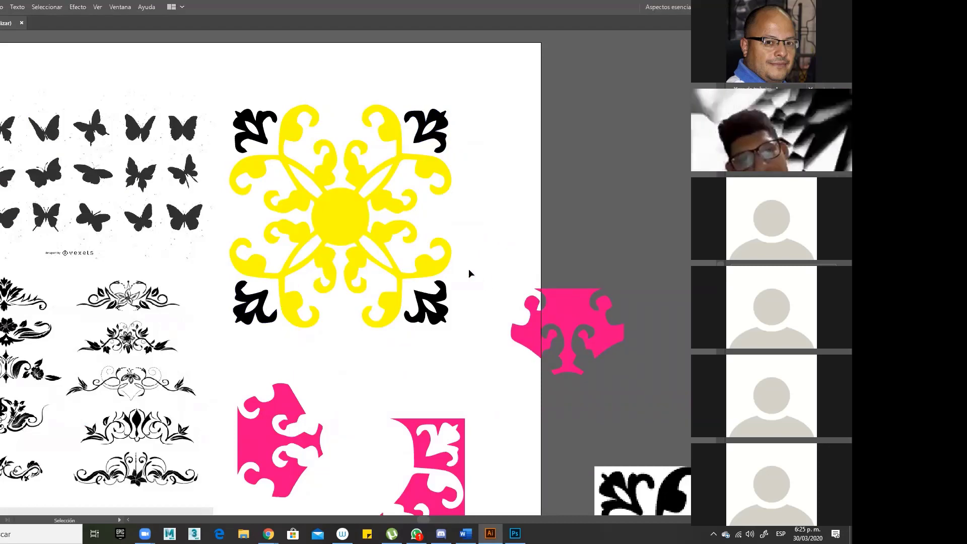
- Select the black ornament image below the pink tile and trace it with the default Image Trace preset
left_click(365, 251, "ctrl+alt")
left_click(375, 268, "ctrl+alt")
left_click_drag(418, 291, 481, 134)
left_click_drag(507, 297, 336, 366)
left_click_drag(389, 303, 347, 369)
left_click_drag(298, 406, 379, 343)
key("ctrl+space")
left_click_drag(271, 293, 437, 373)
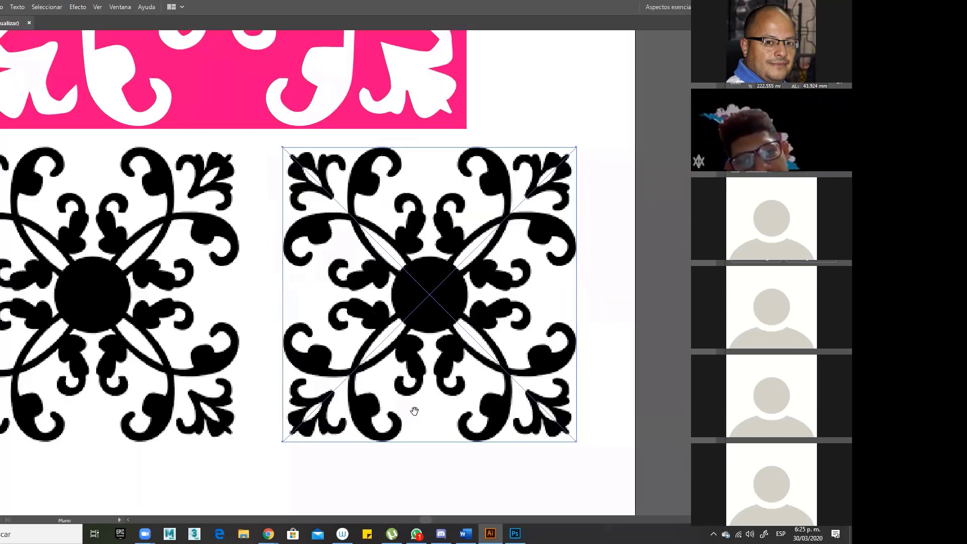
left_click_drag(414, 411, 435, 438)
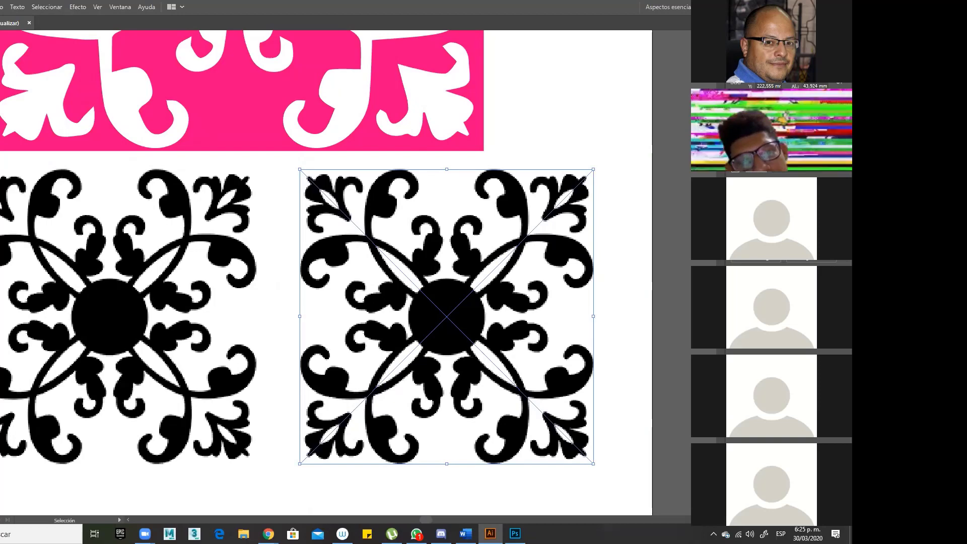
key("f")
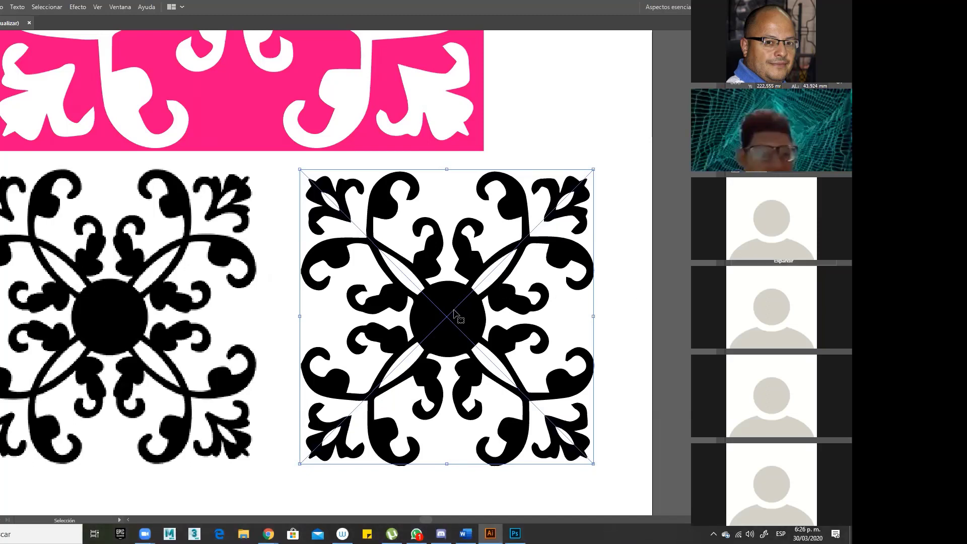
key("a")
key("ctrl+1")
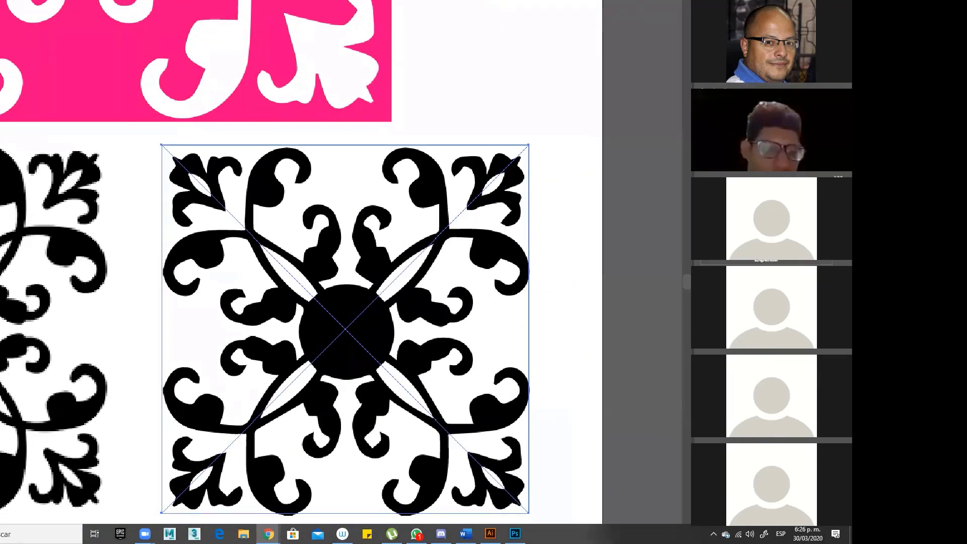
scroll(629, 255, "up", 5)
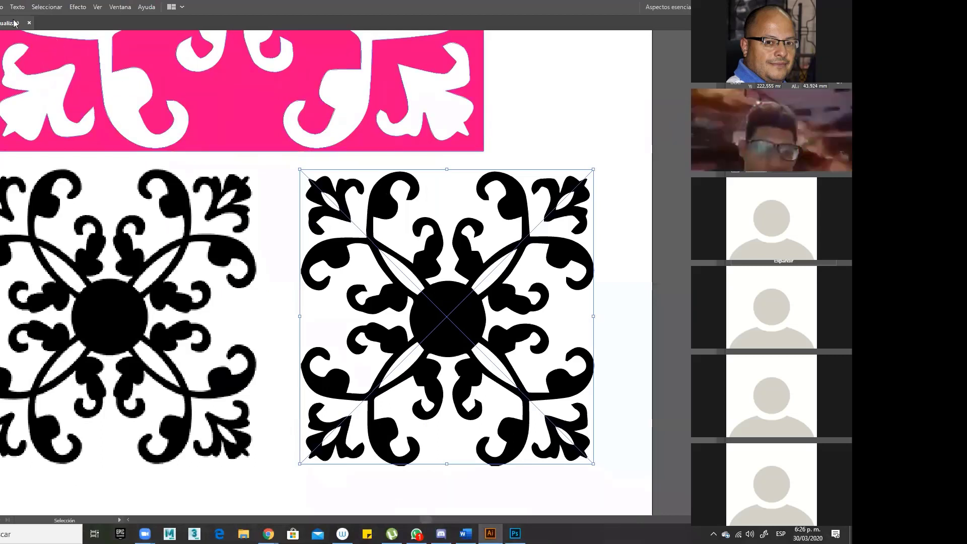
- Examine the Expand command and the list of Image Trace presets available for the traced ornament
left_click(2, 6)
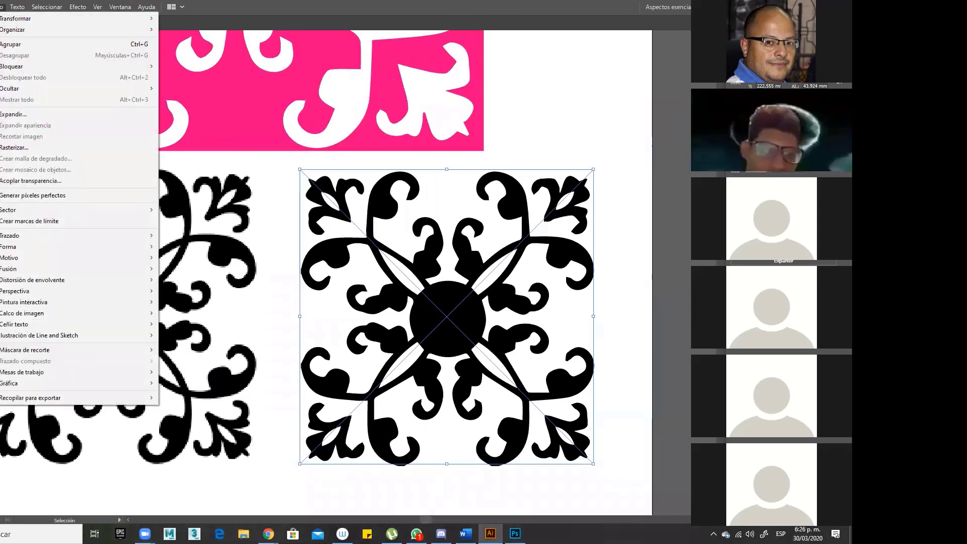
left_click(36, 115)
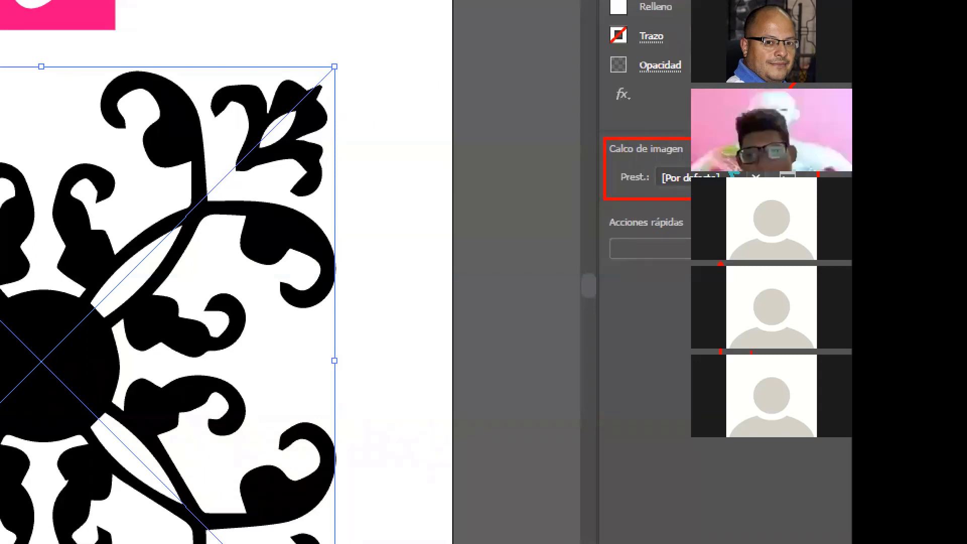
key("Escape")
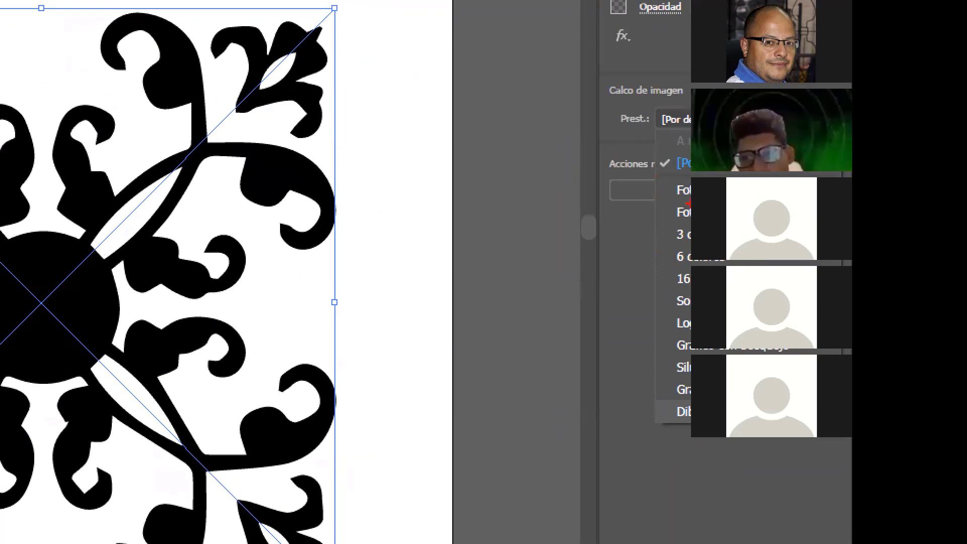
left_click_drag(667, 190, 529, 191)
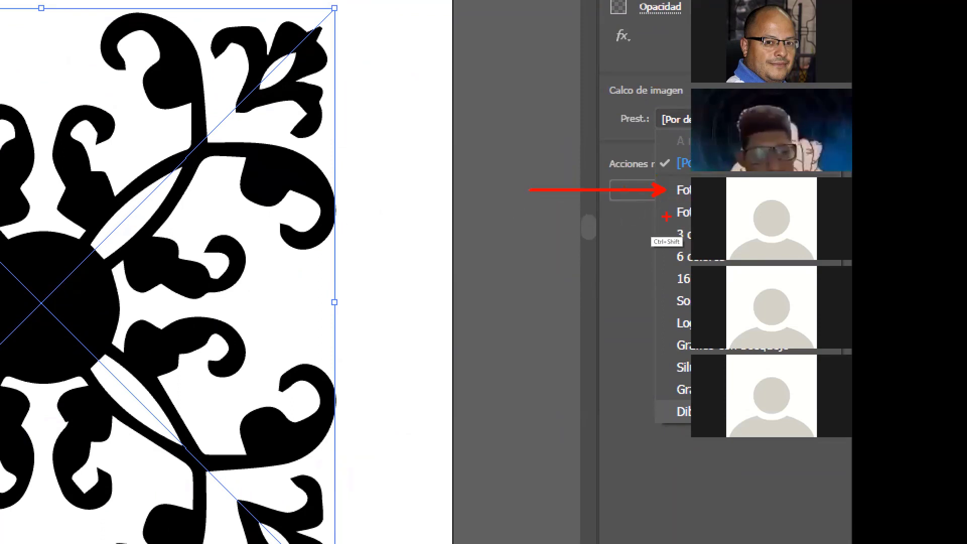
left_click_drag(664, 214, 538, 214)
left_click_drag(655, 234, 531, 244)
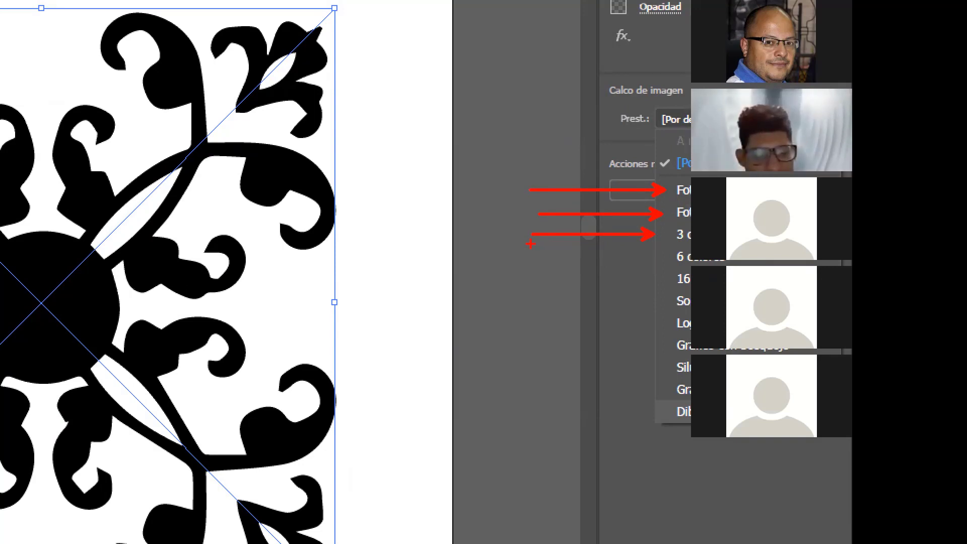
mouse_move(626, 353)
left_mouse_down()
mouse_move(696, 426)
mouse_move(806, 426)
left_mouse_up()
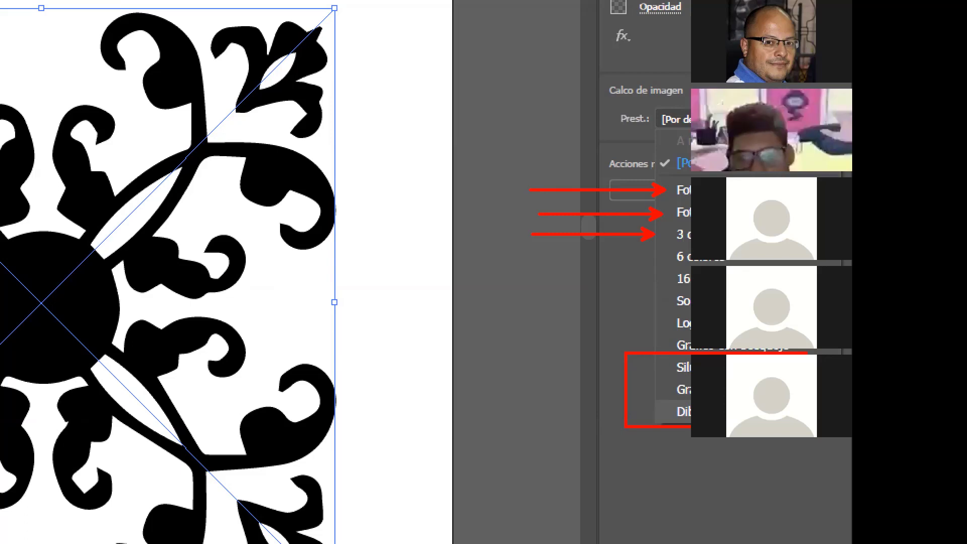
- Expand the traced black ornament into editable paths and ungroup it
key("Escape")
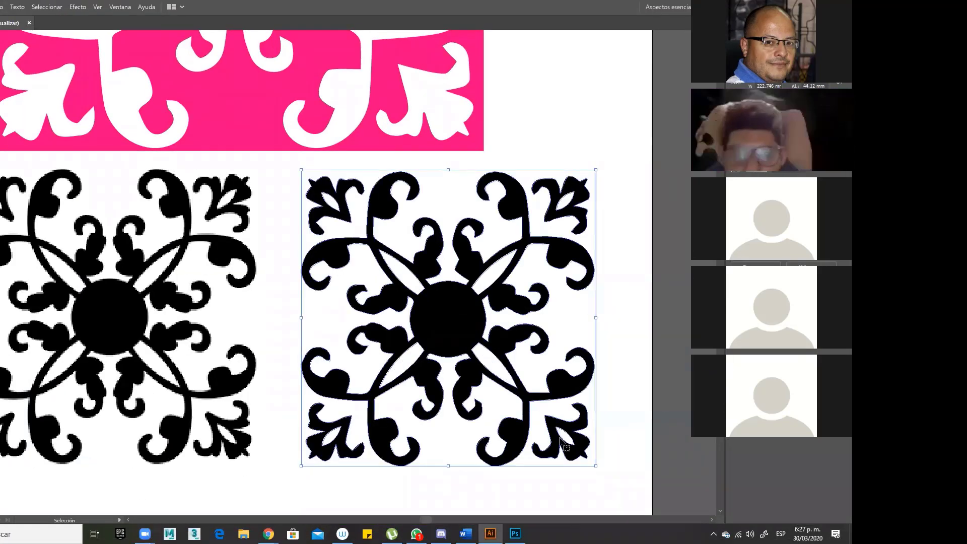
left_click(556, 139)
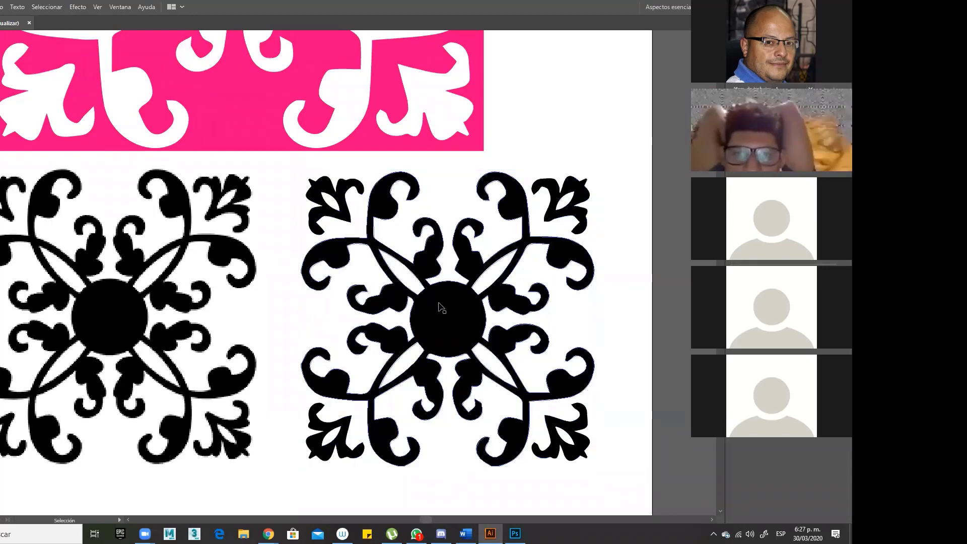
left_click(438, 323)
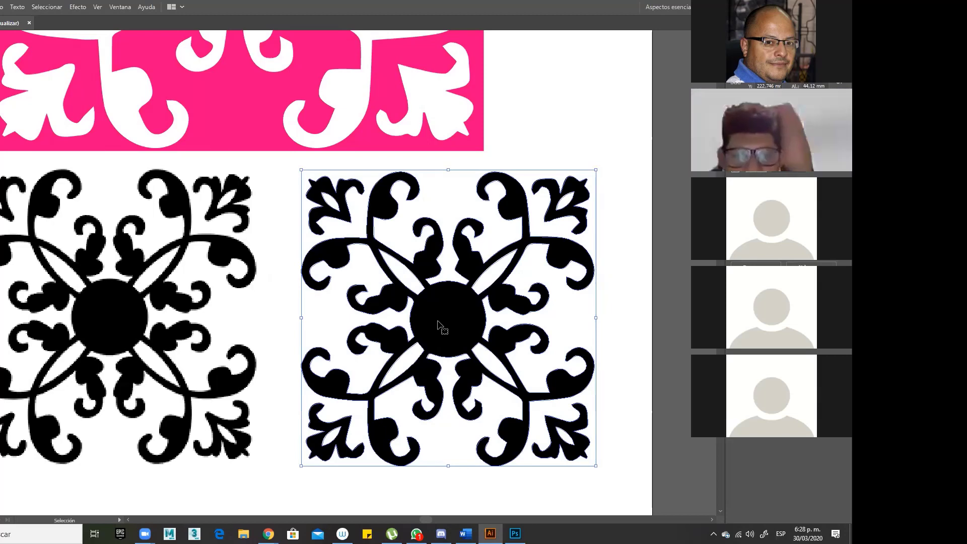
right_click(438, 322)
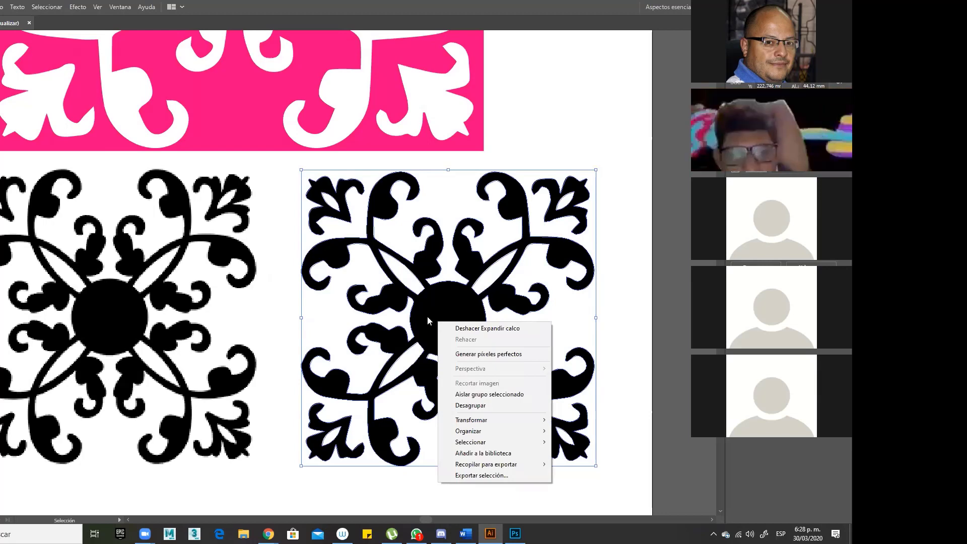
left_click(476, 406)
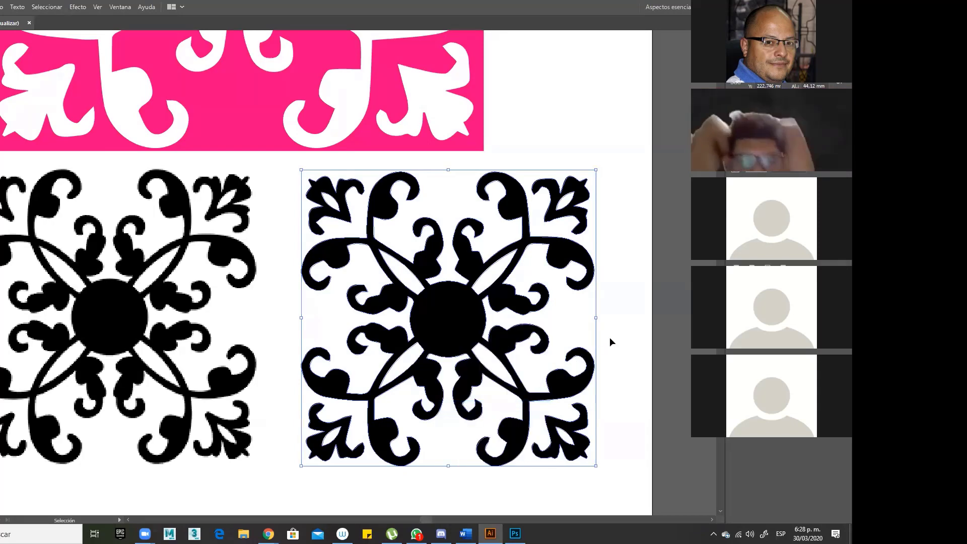
right_click(565, 340)
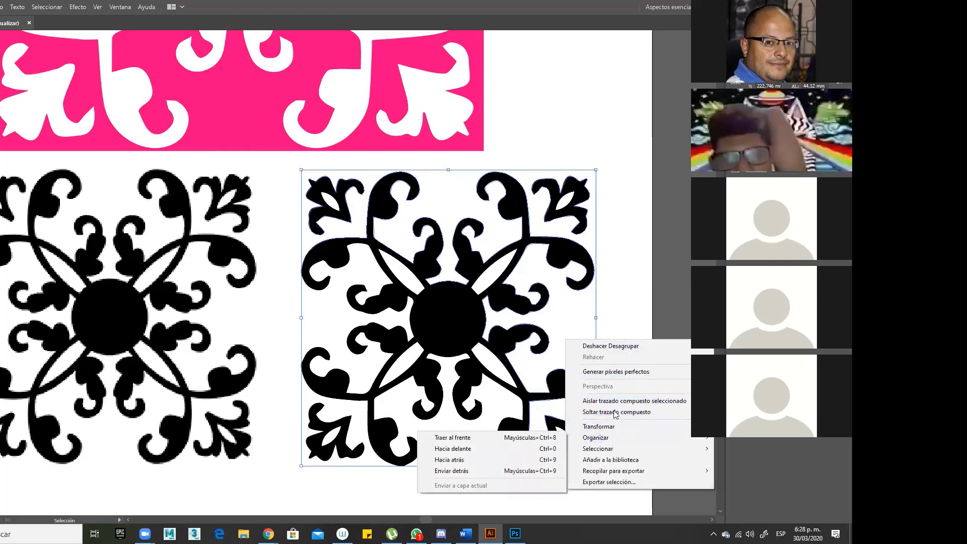
left_click(474, 326)
left_click(627, 300)
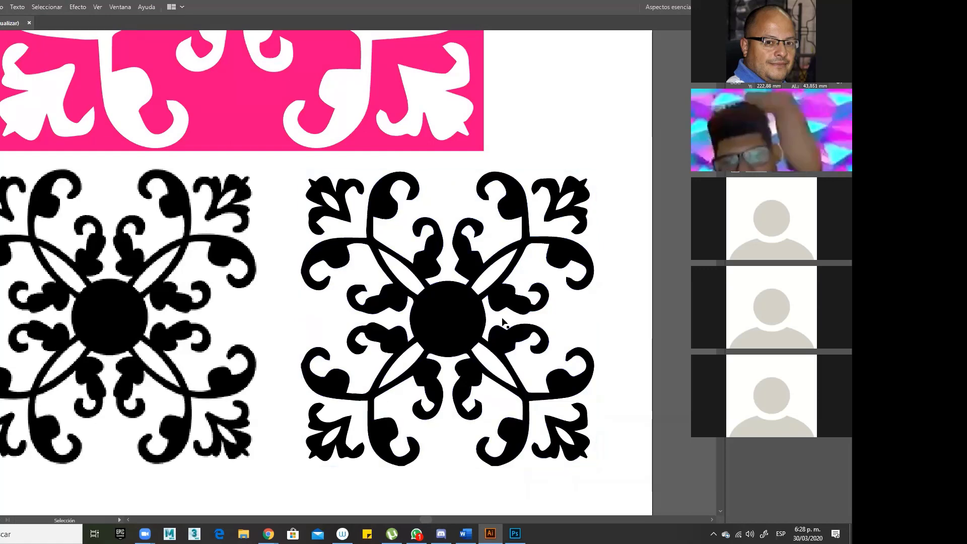
- Try moving the central ornament shape inside and outside isolation mode, undoing each move
left_click(462, 325)
right_click(462, 326)
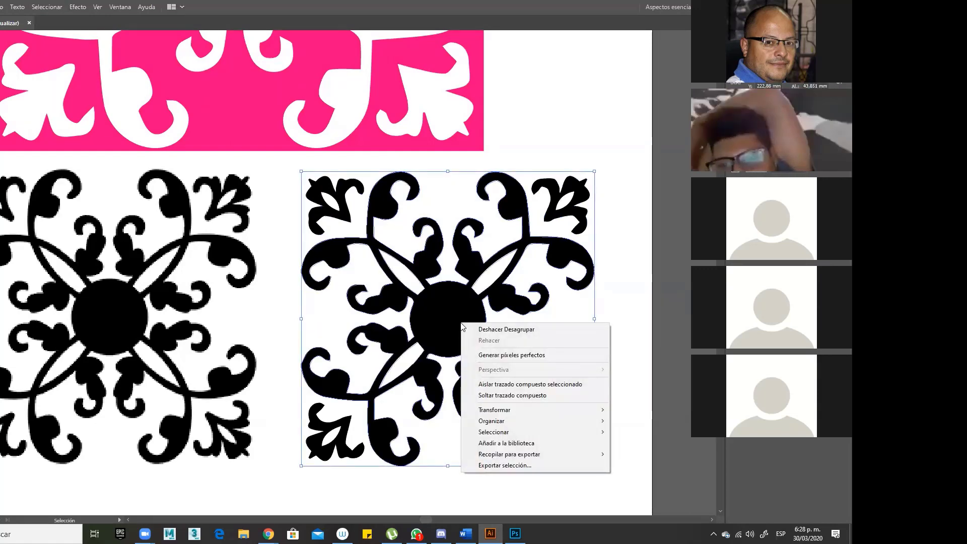
left_click(636, 302)
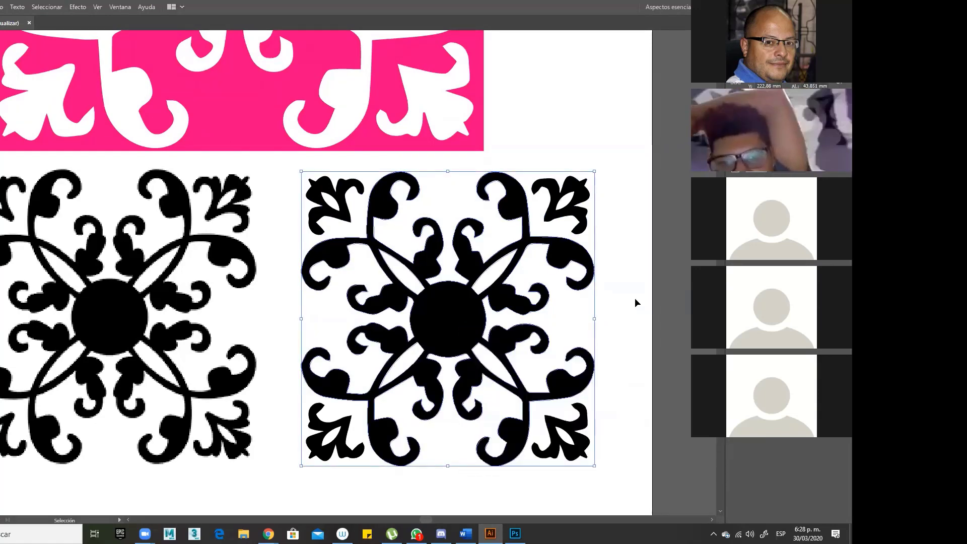
double_click(442, 324)
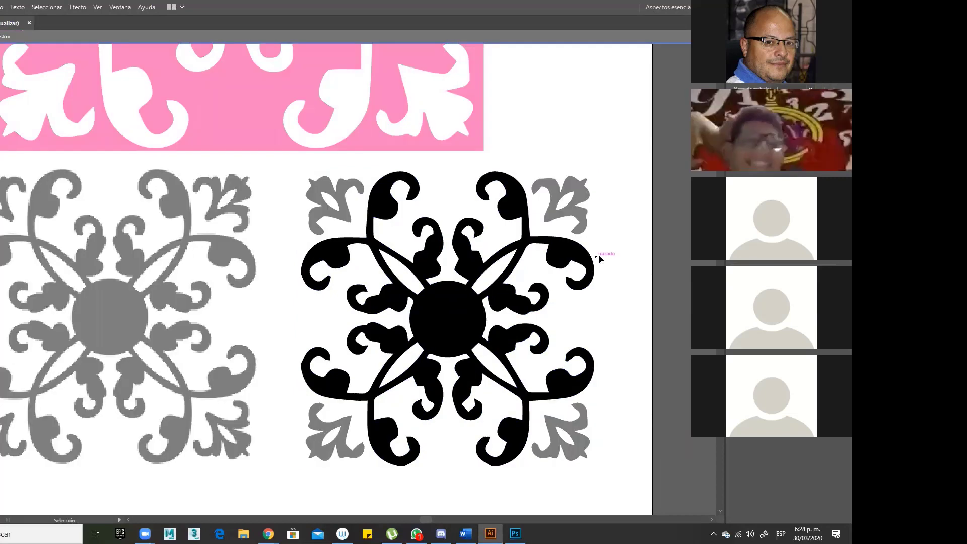
left_click_drag(434, 329, 511, 313)
key("ctrl+z")
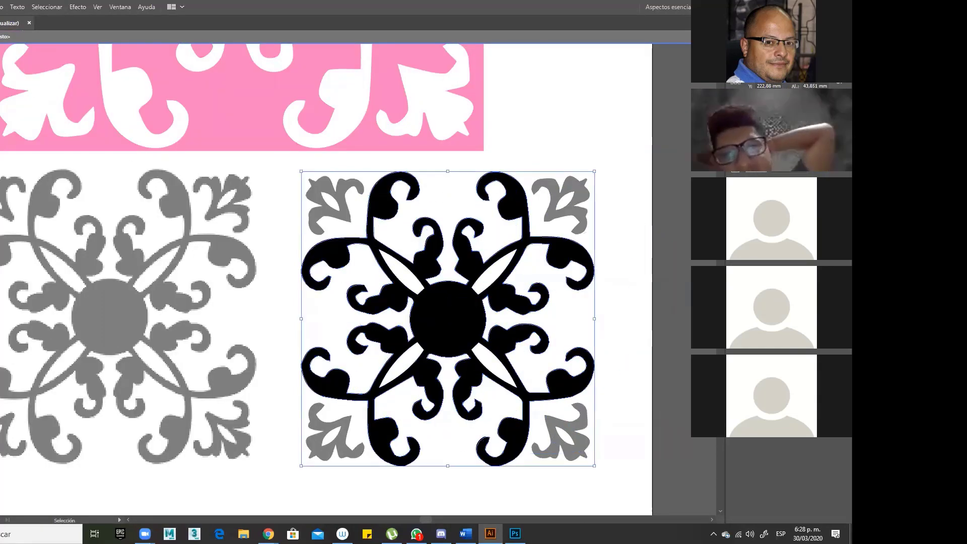
key("Escape")
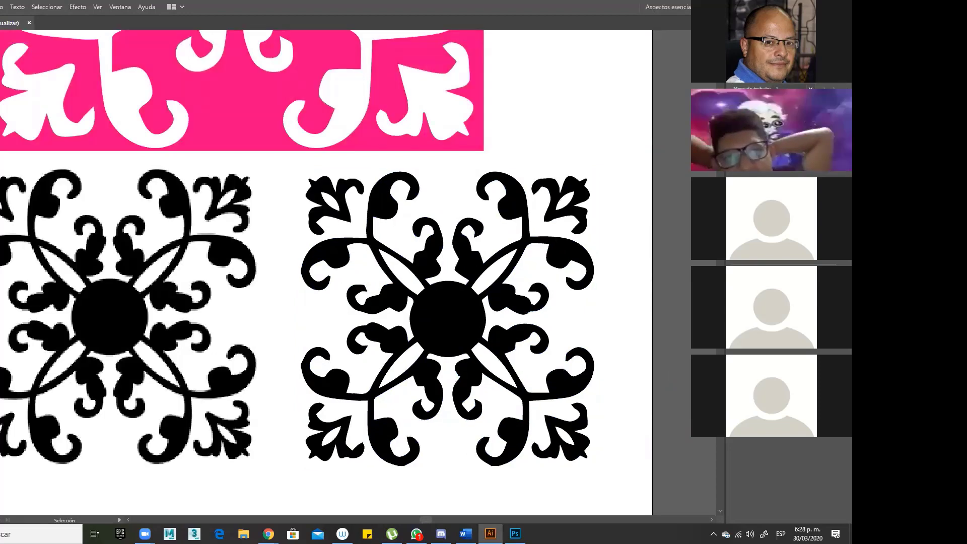
left_click(587, 174)
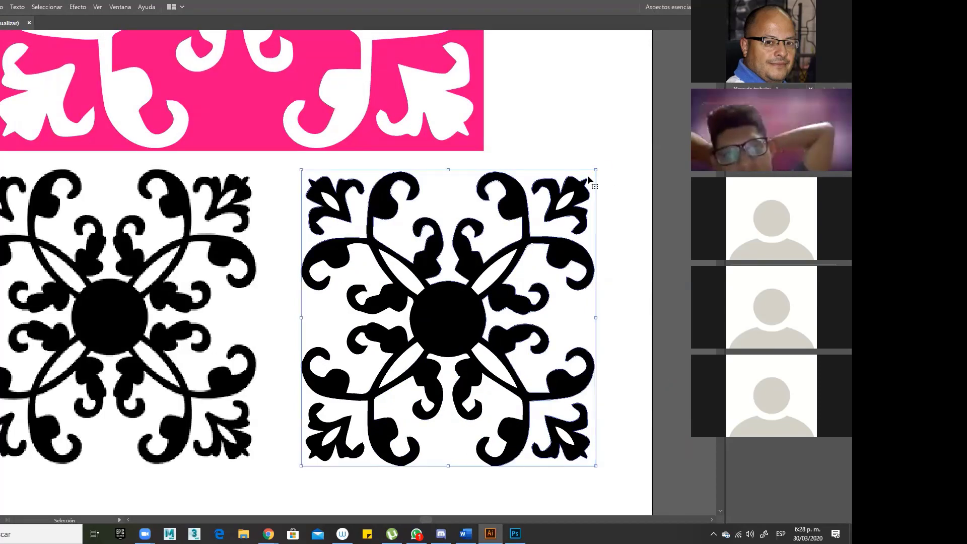
left_click_drag(474, 293, 580, 241)
key("ctrl+z")
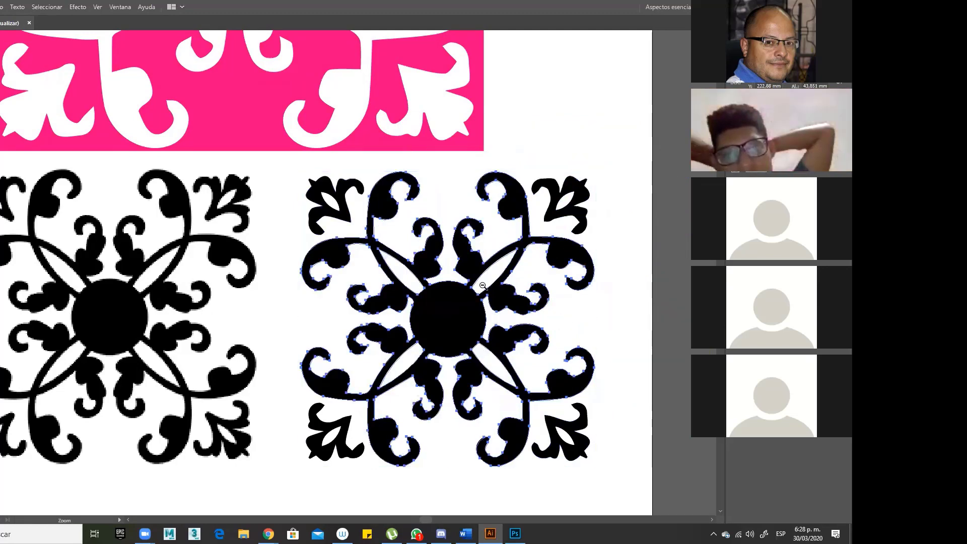
- Move the black central ornament shape away from its four corner motifs, across the artboard's right edge
left_click(483, 287, "ctrl+alt")
left_click_drag(361, 308, 437, 285)
left_click_drag(376, 285, 614, 285)
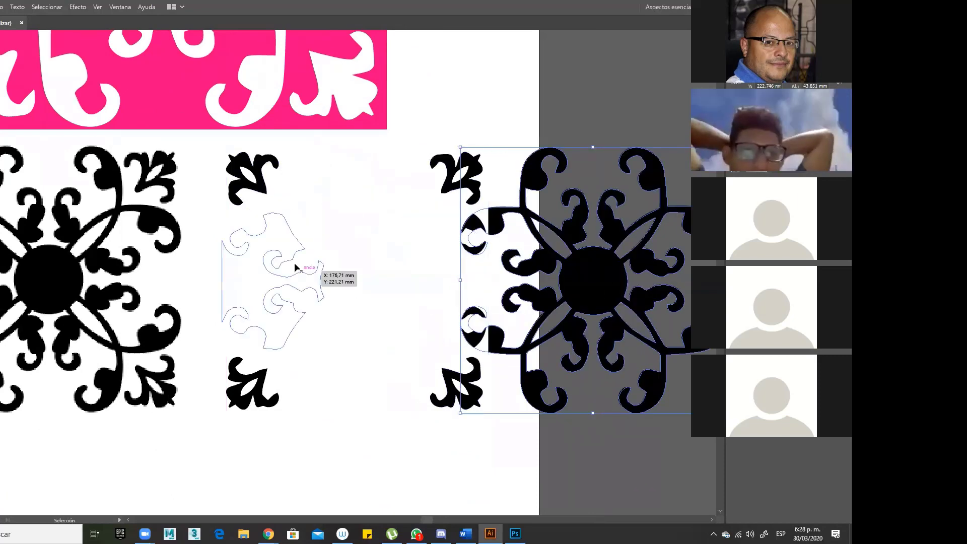
- Select the white background pieces left between the corner motifs and choose the red FC0000 as their fill colour
left_click(293, 256)
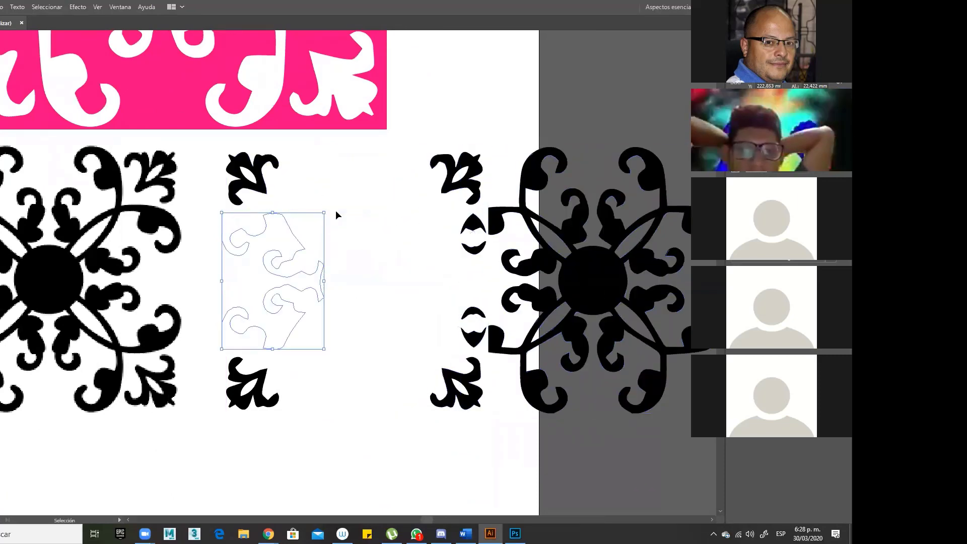
left_click(373, 213, "shift")
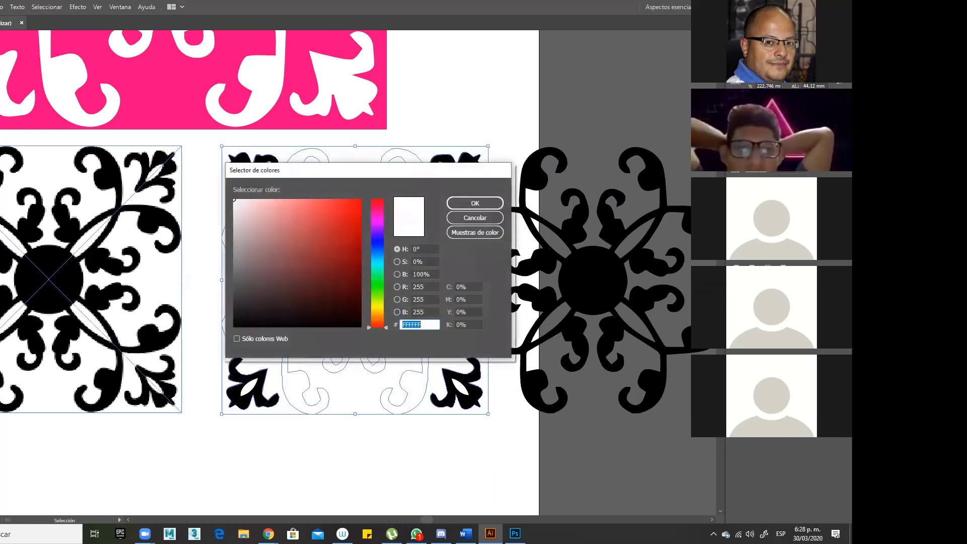
left_click_drag(290, 264, 361, 201)
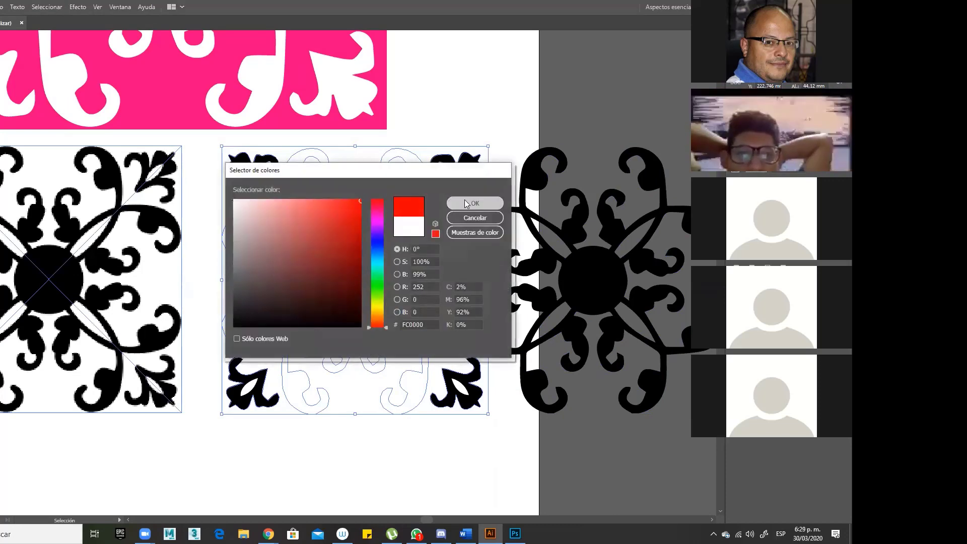
left_click(475, 203)
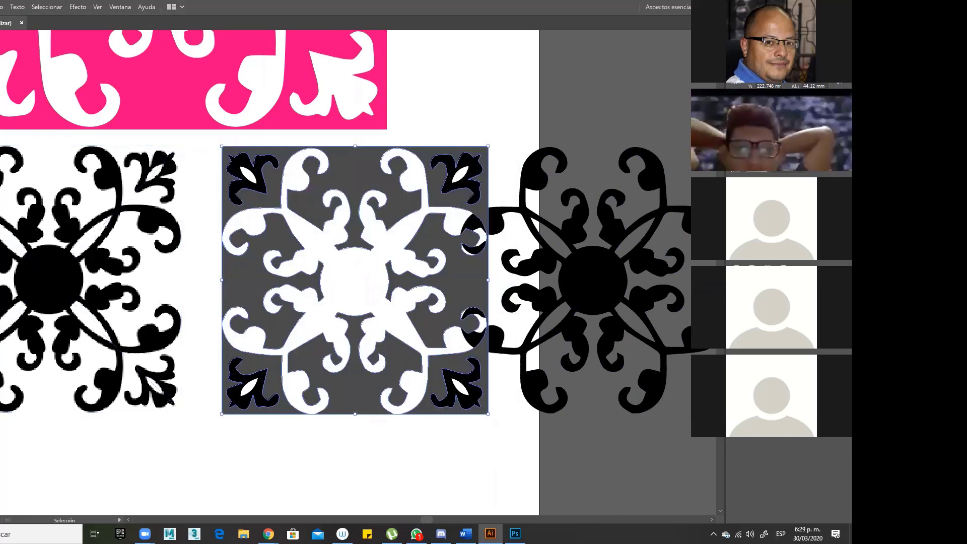
left_click(519, 444)
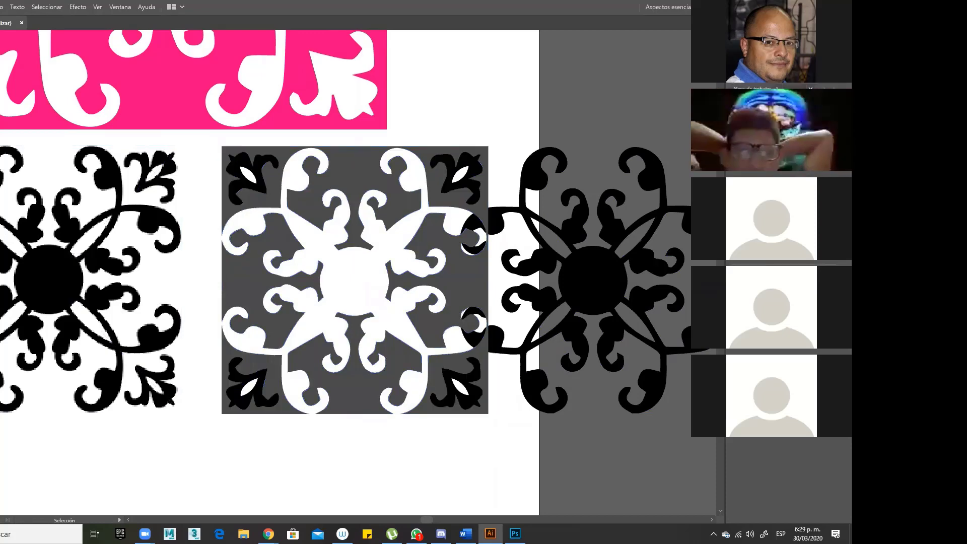
- Delete the background pieces surrounding the four corner motifs of the ornament
left_click_drag(411, 197, 373, 232)
left_click_drag(388, 193, 568, 101)
key("Delete")
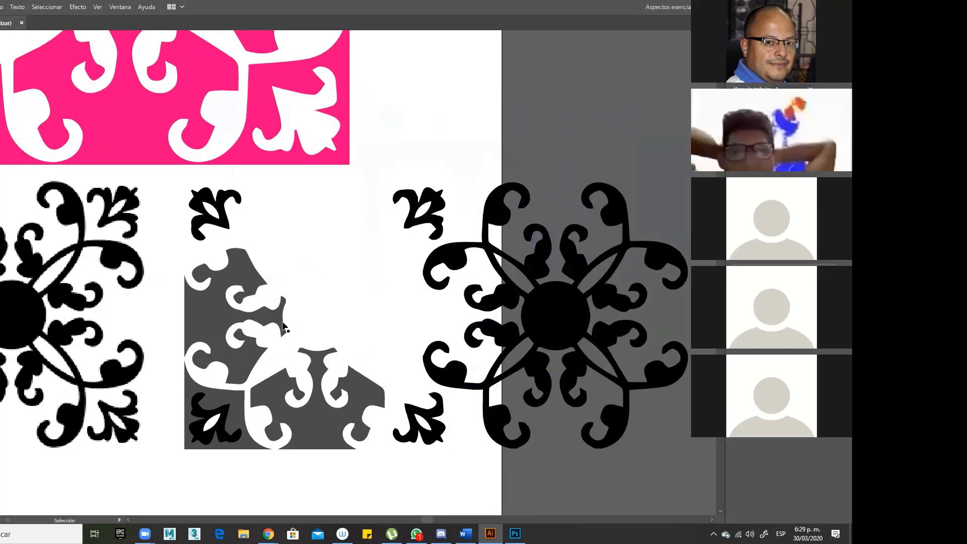
left_click(208, 325)
key("Delete")
left_click(269, 400)
key("Delete")
left_click(239, 402)
key("Delete")
- Delete the small leaf-shaped inserts inside the ornament's corner motifs
left_click(216, 423)
key("Delete")
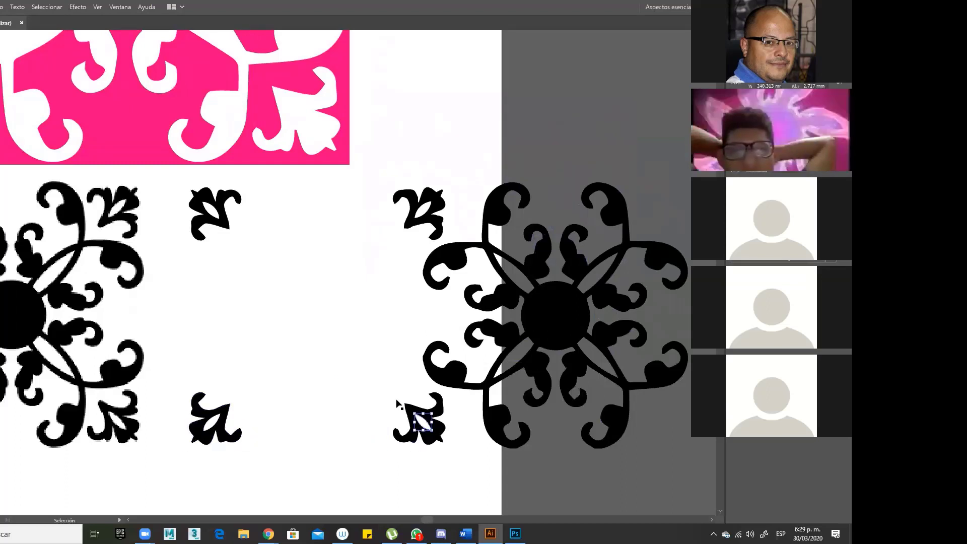
left_click(214, 212)
key("Delete")
- Move the central ornament shape back between its four corner motifs and recolour the whole ornament red
left_click_drag(558, 320, 325, 316)
left_click(475, 325)
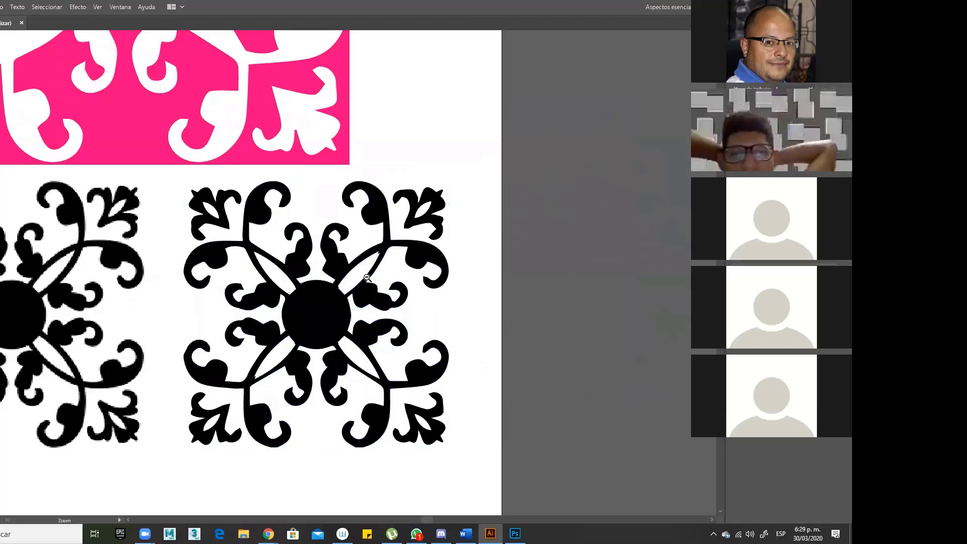
left_click(367, 278, "ctrl+alt")
left_click_drag(323, 393, 379, 415)
left_click_drag(444, 424, 241, 231)
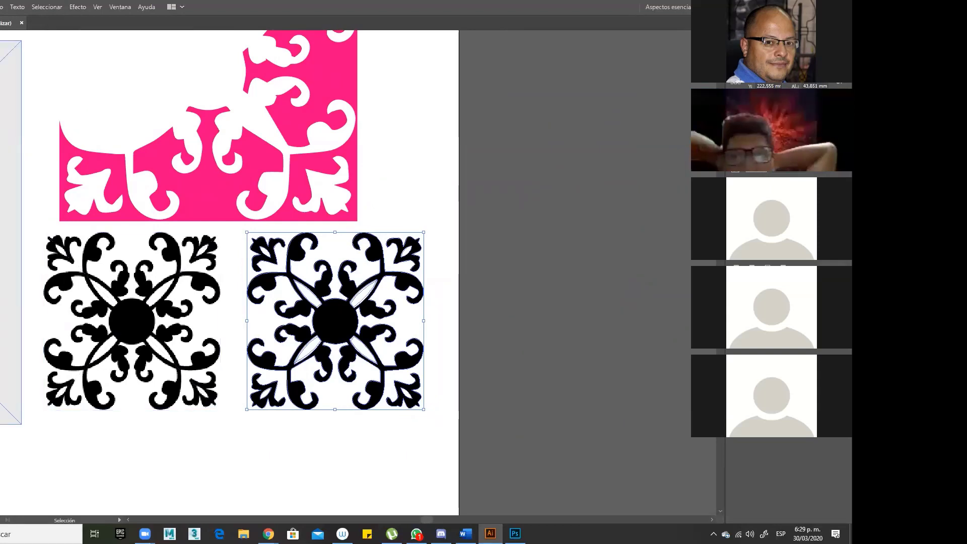
left_click_drag(339, 230, 362, 199)
left_click(460, 203)
left_click(443, 286)
- Delete the petal-shaped pieces filling the gaps around the red ornament's central circle
left_click(370, 293)
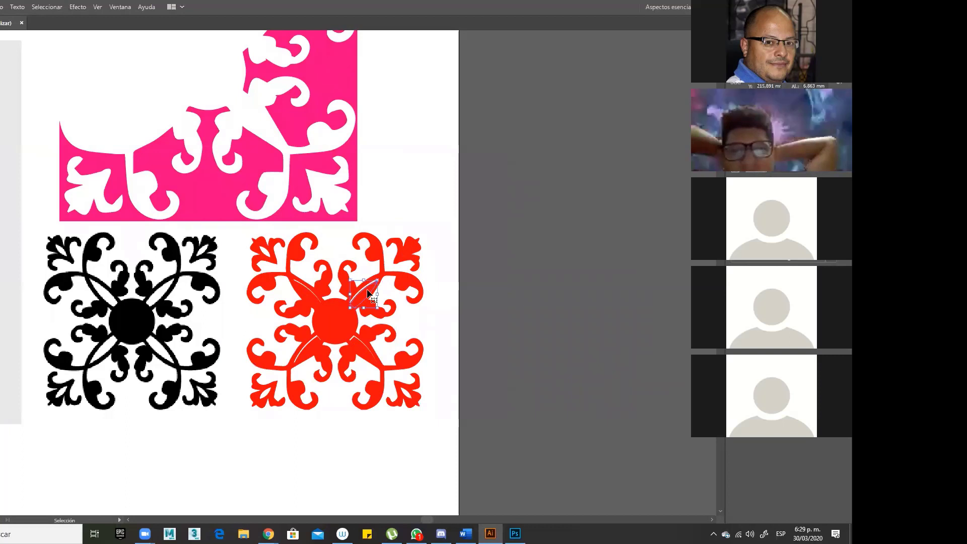
key("Delete")
left_click(311, 296)
key("Delete")
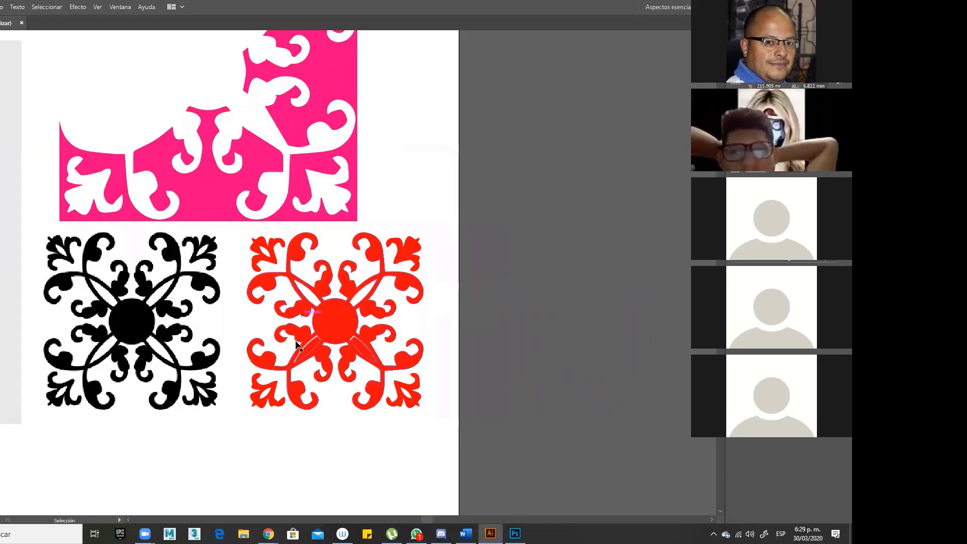
left_click(360, 348)
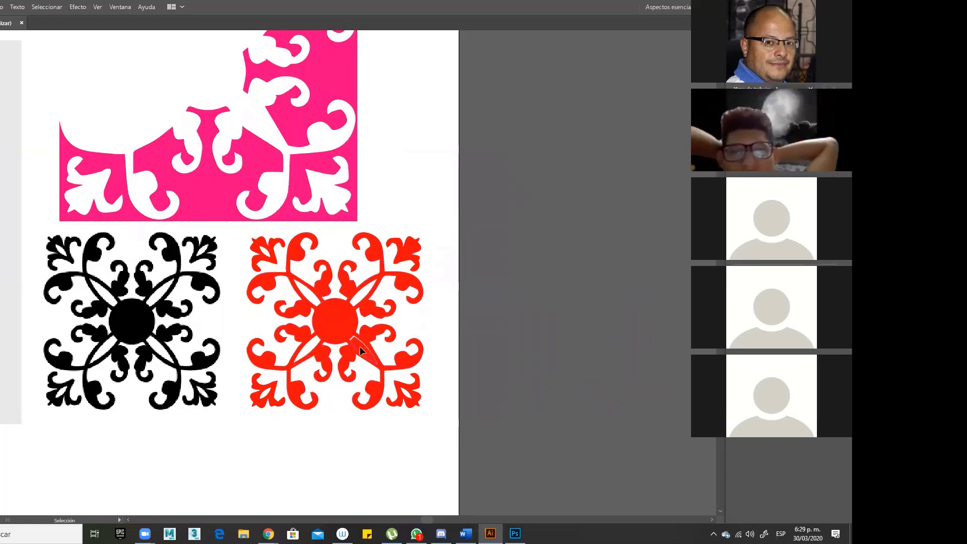
left_click(437, 411)
- Select all parts of the red ornament and group them
left_click_drag(446, 422, 236, 226)
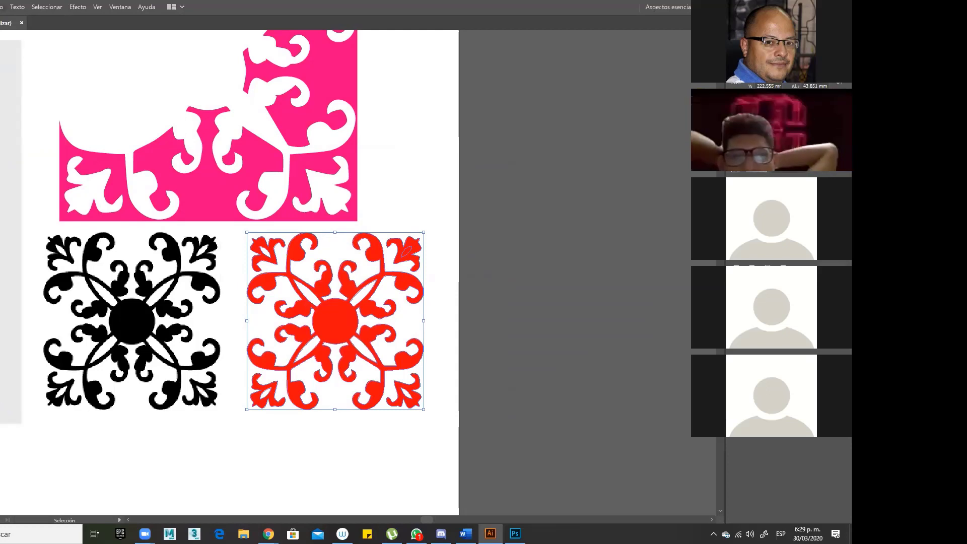
left_click(1, 9)
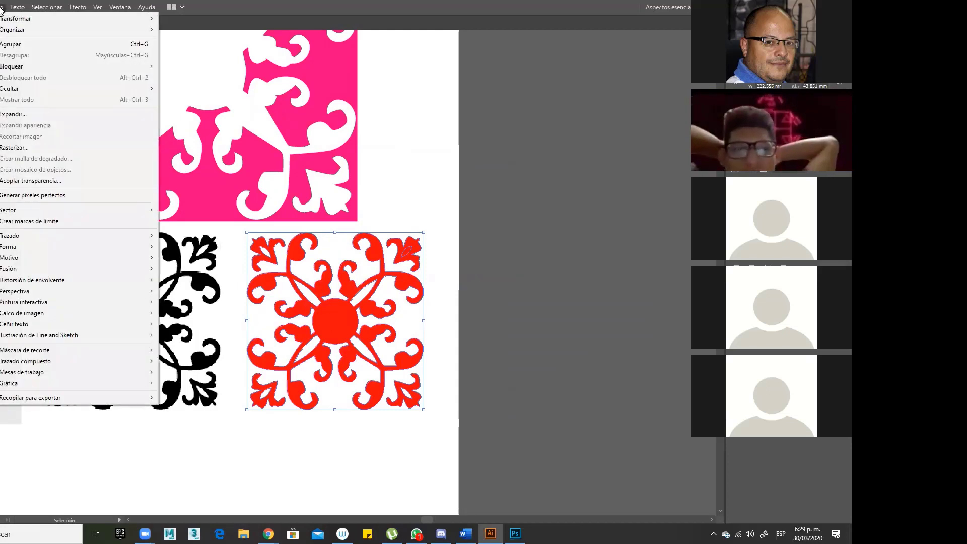
mouse_move(0, 7)
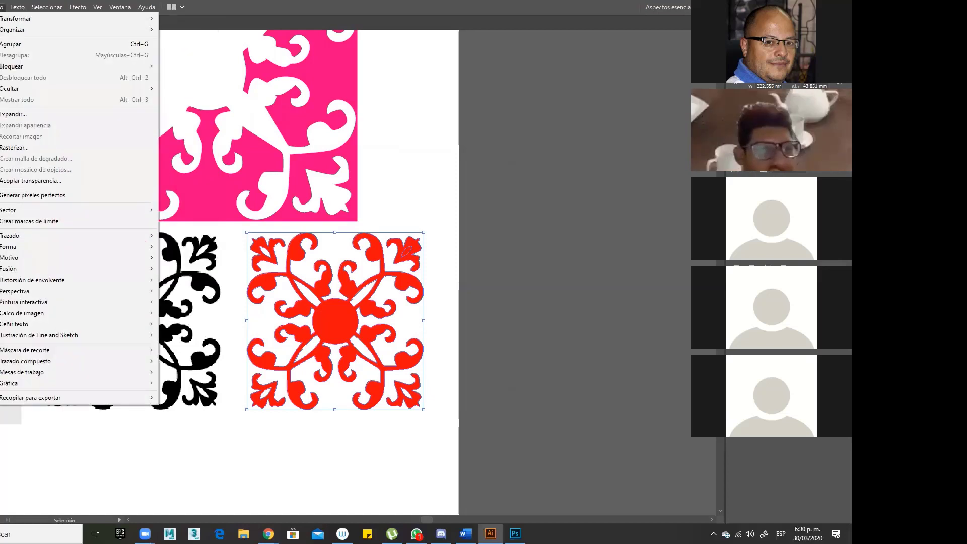
left_click(18, 45)
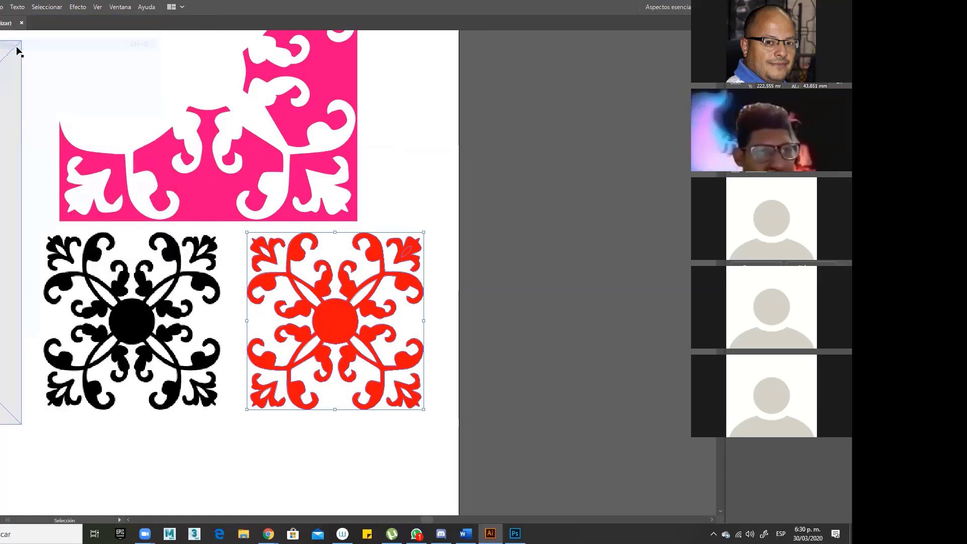
- Move the grouped red ornament down into the artboard's lower-right corner
key("ctrl+alt+space")
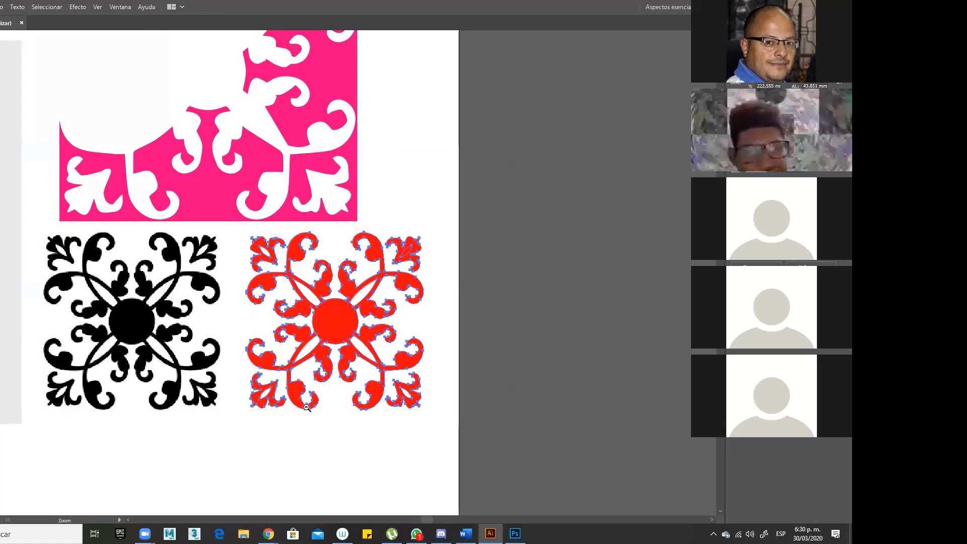
left_click(306, 408, "ctrl+alt")
left_click_drag(290, 255, 326, 305)
left_click_drag(376, 243, 376, 326)
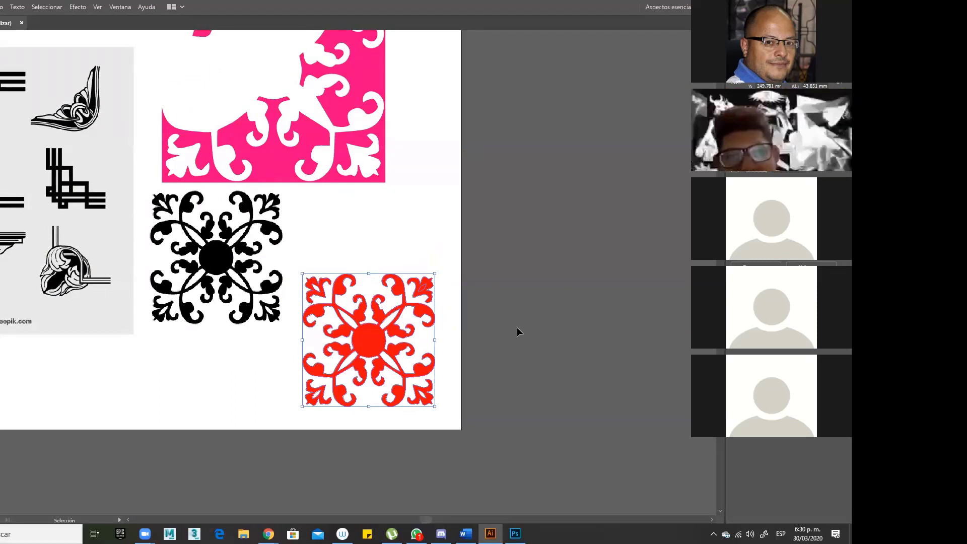
- Isolate the red ornament's group, point out its Capa 1 and <Grupo> levels, and leave isolation mode
key("ctrl+alt+space")
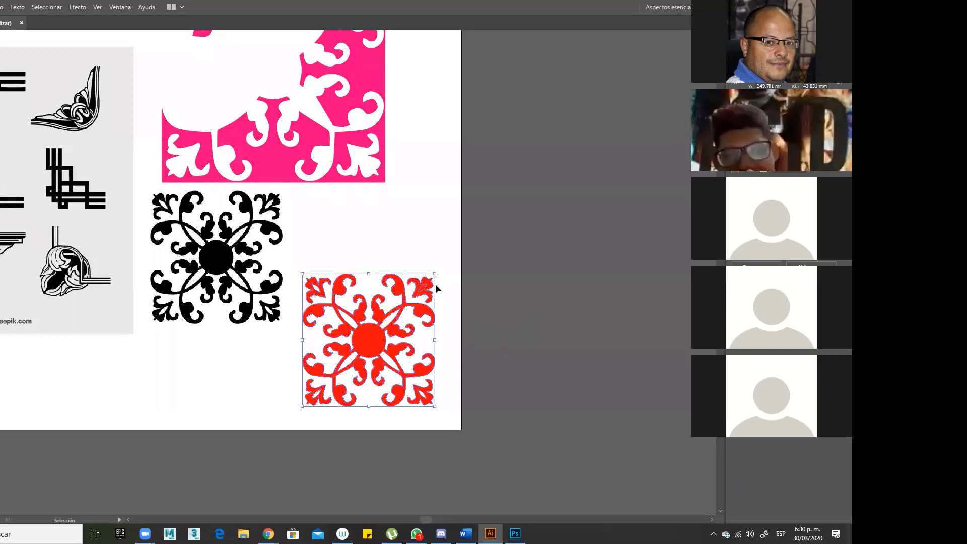
key("ctrl+space")
left_click_drag(377, 264, 455, 333)
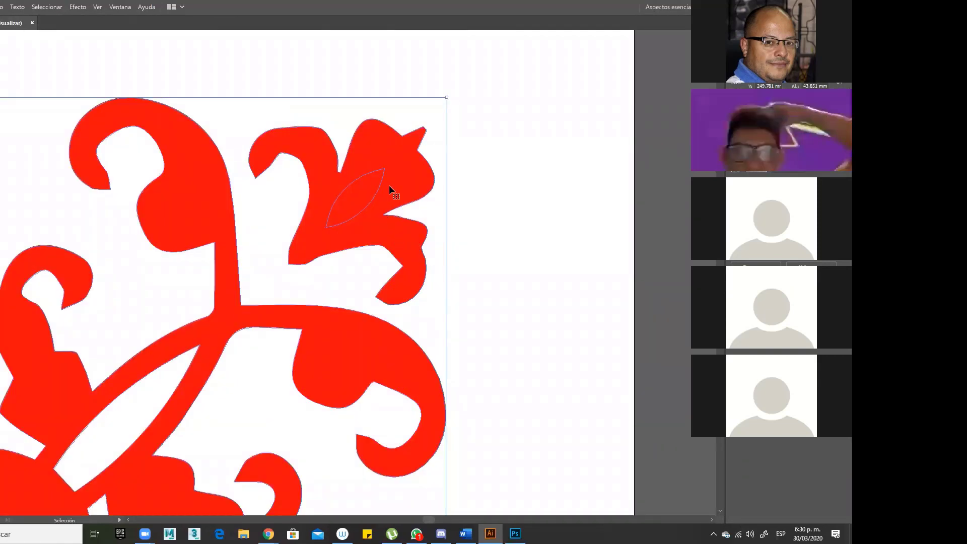
left_click(389, 186)
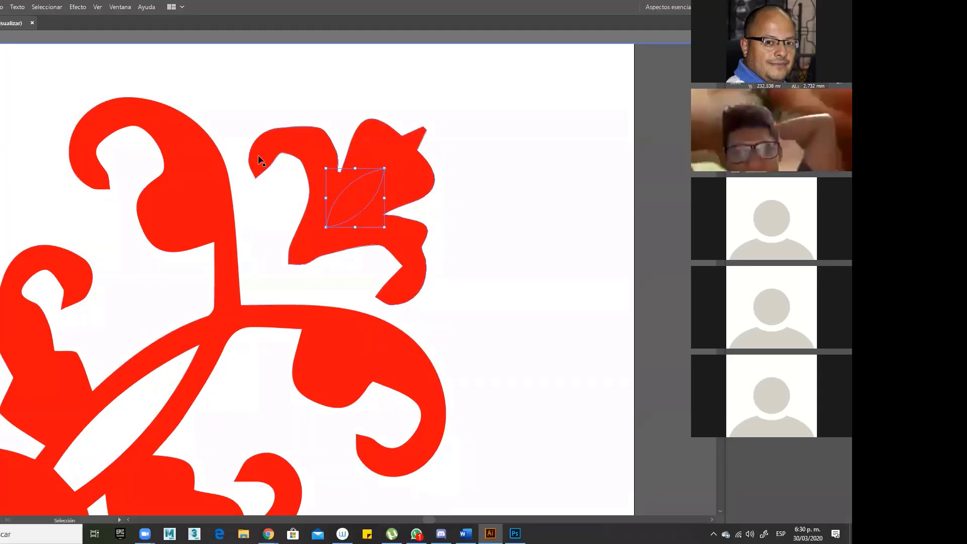
key("a")
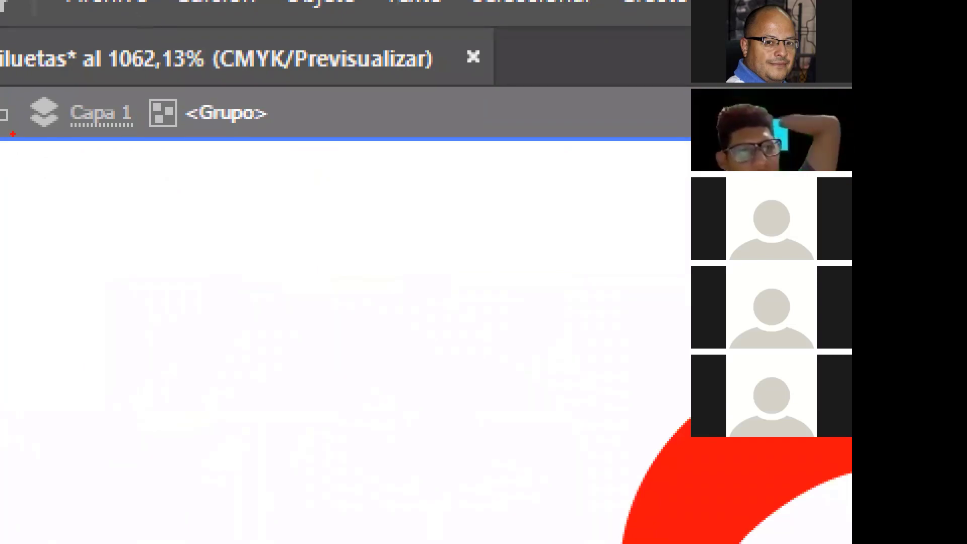
left_click_drag(240, 126, 291, 292)
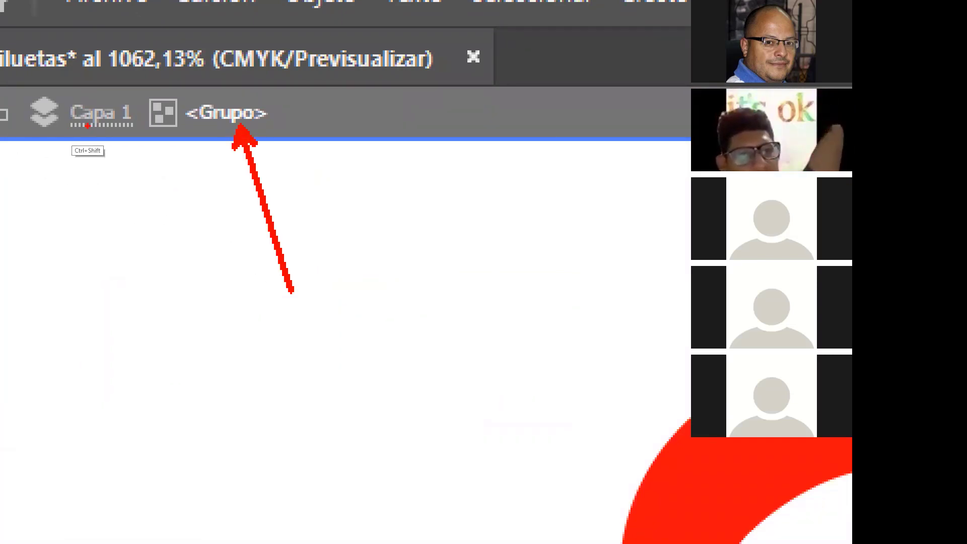
left_click_drag(90, 127, 118, 315)
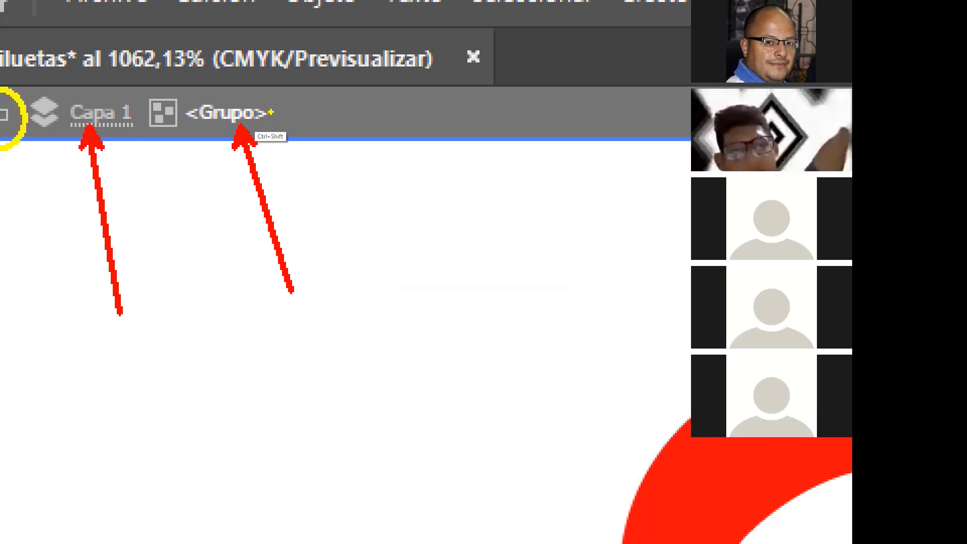
left_click_drag(271, 112, 391, 112)
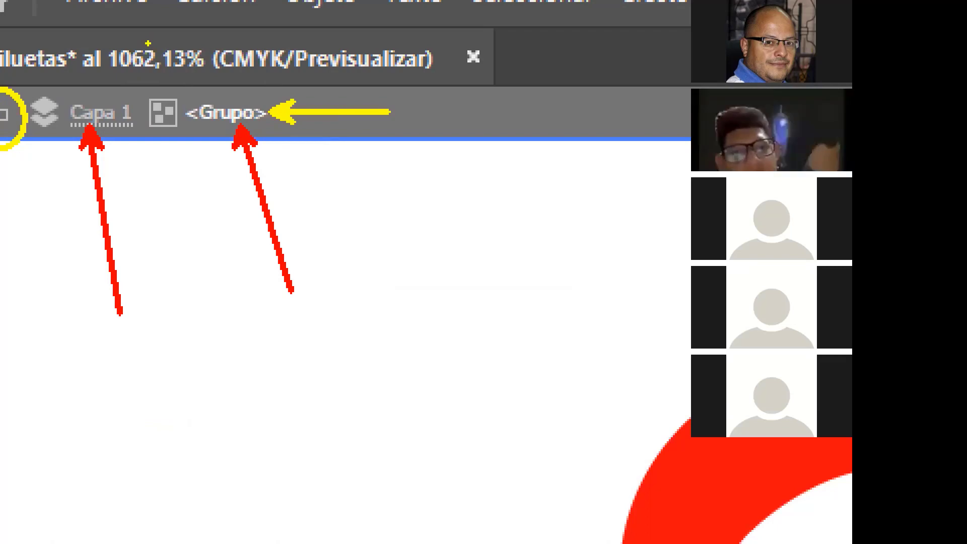
key("Escape")
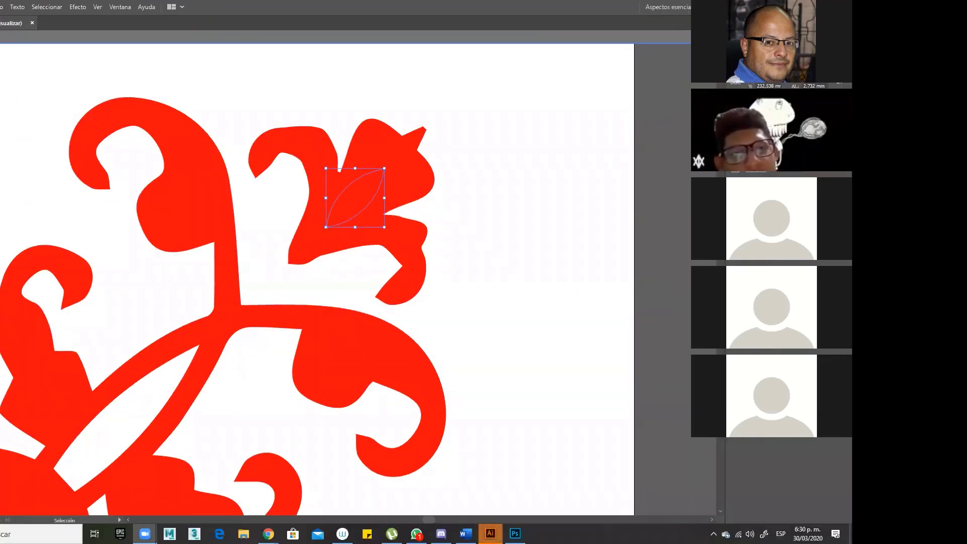
double_click(150, 155)
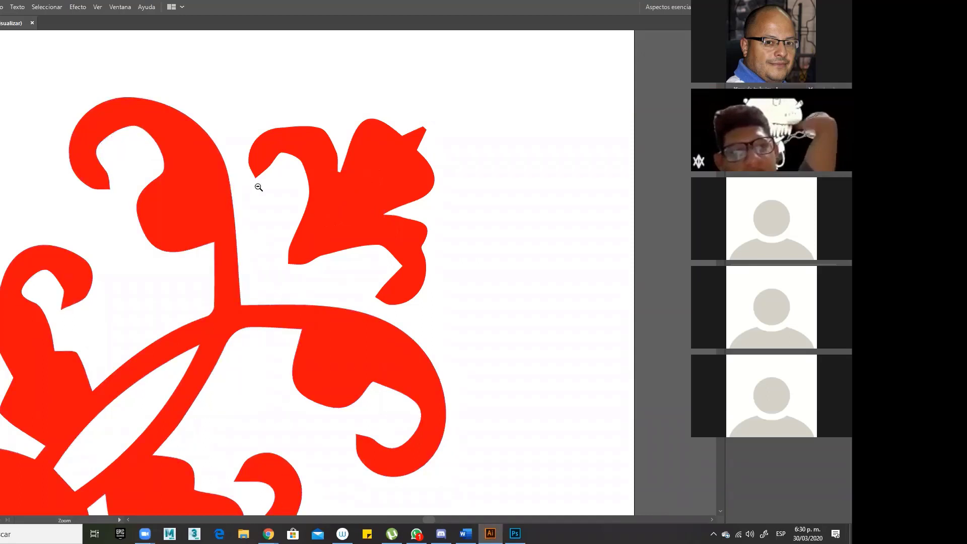
- Delete the leftover leaf-shaped insert from the red ornament's upper-right motif in isolation mode, leaving the mode when done
left_click(258, 188, "alt")
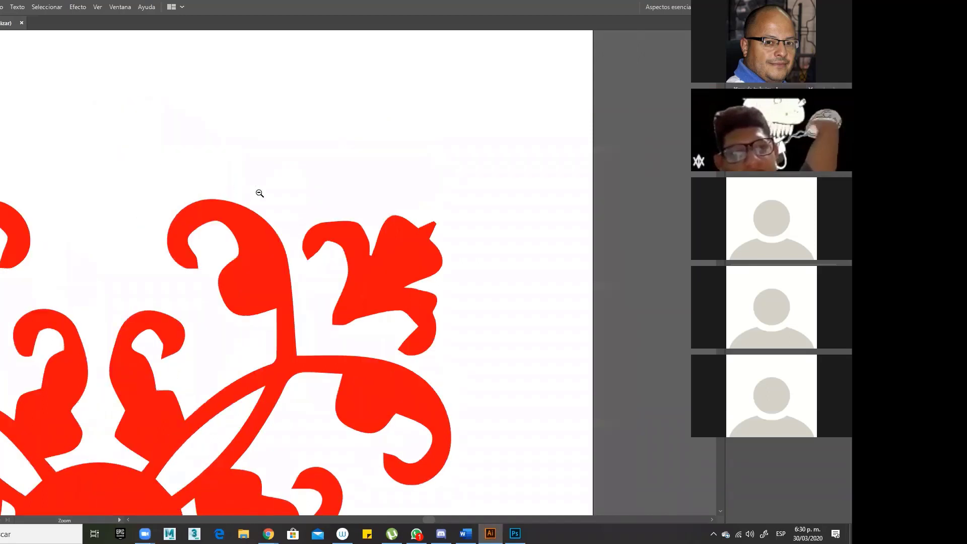
left_click(393, 277)
double_click(392, 273)
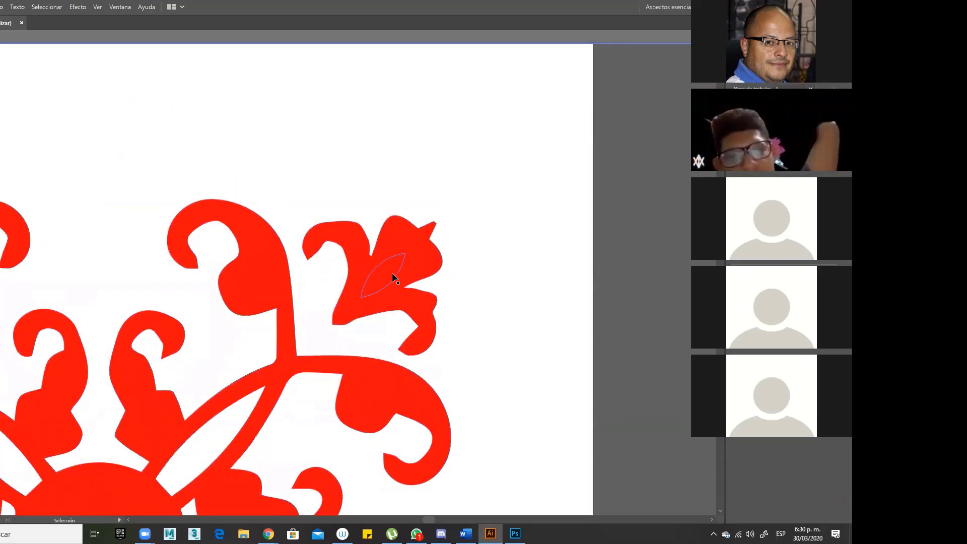
left_click(393, 277)
key("Delete")
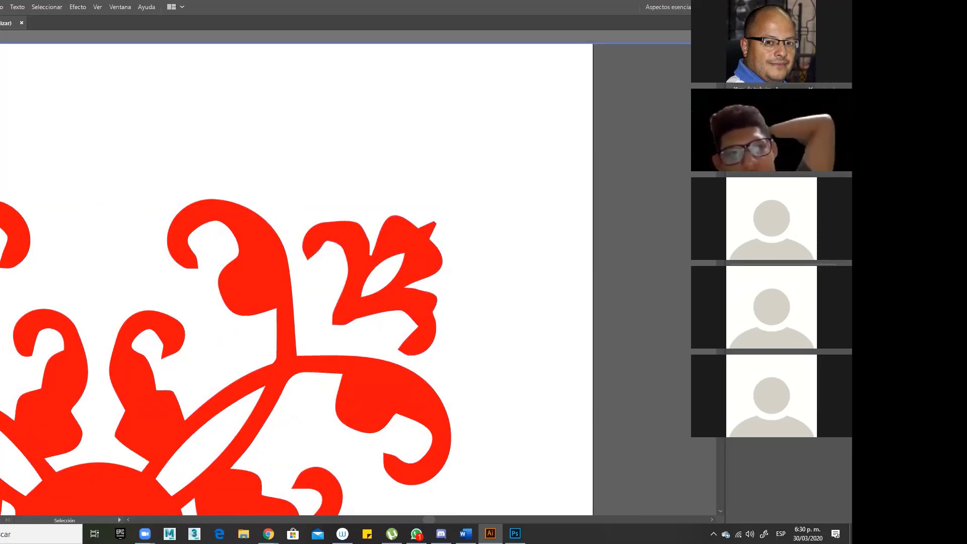
key("Escape")
- Add a second artboard of the same size beside the first one
left_click(136, 228, "alt")
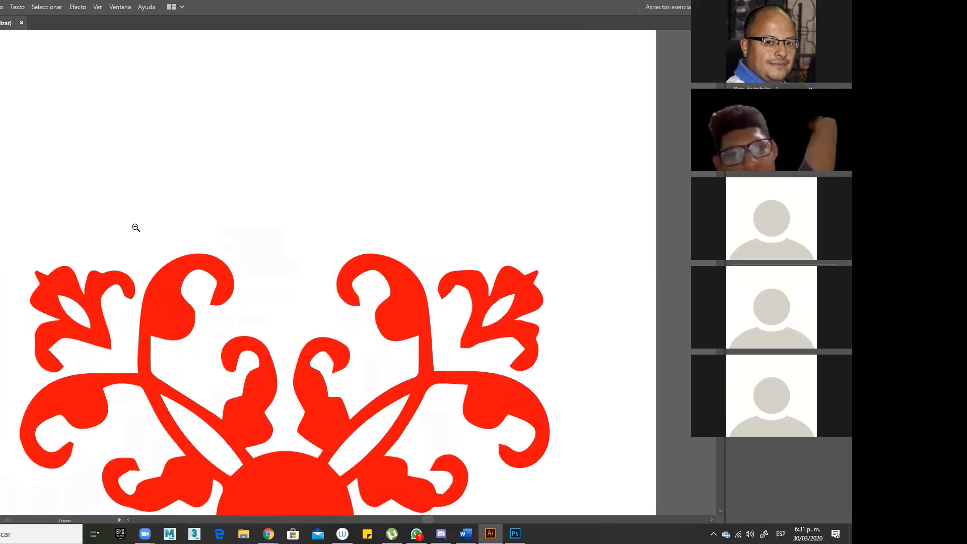
left_click(139, 236, "alt")
left_click_drag(175, 296, 55, 71)
left_click(249, 199, "alt")
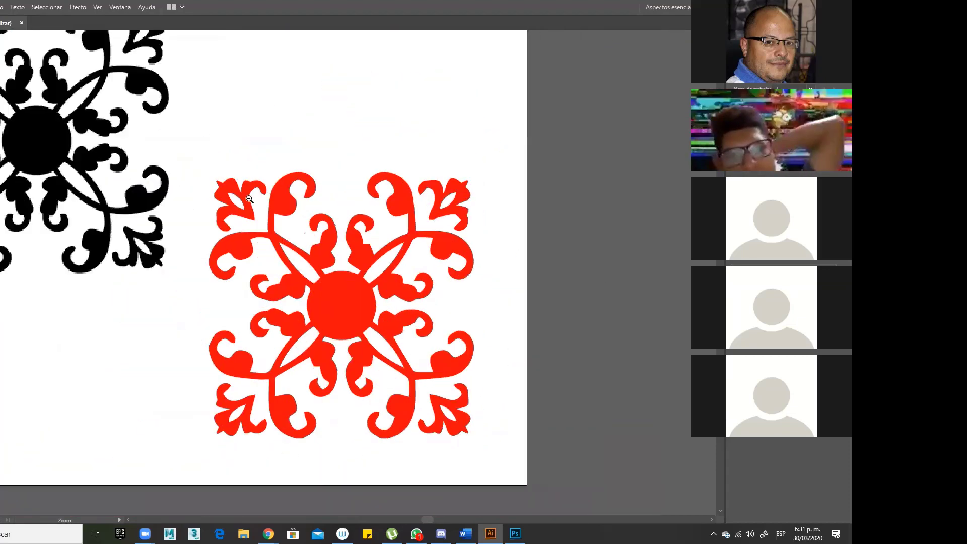
left_click(249, 199, "alt")
left_click(249, 200, "alt")
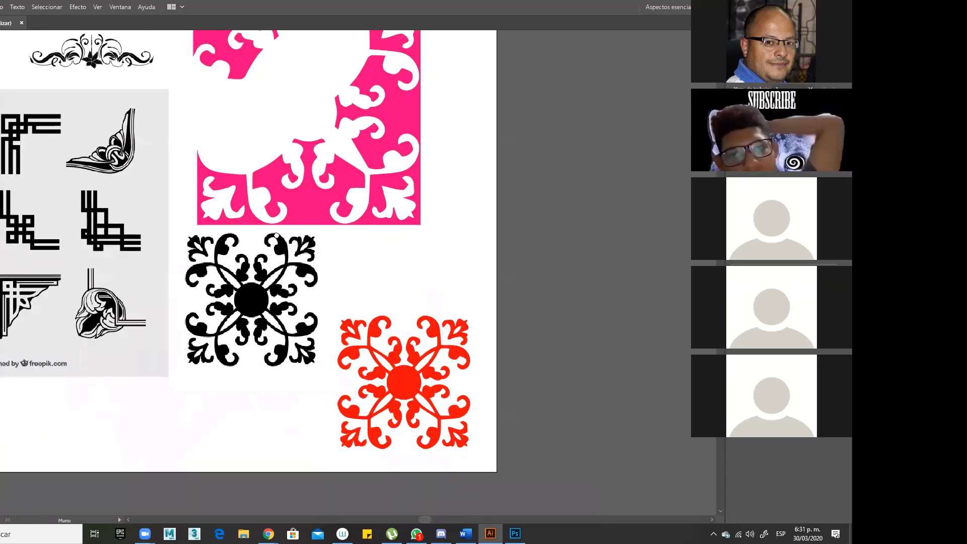
scroll(276, 236, "down", 4)
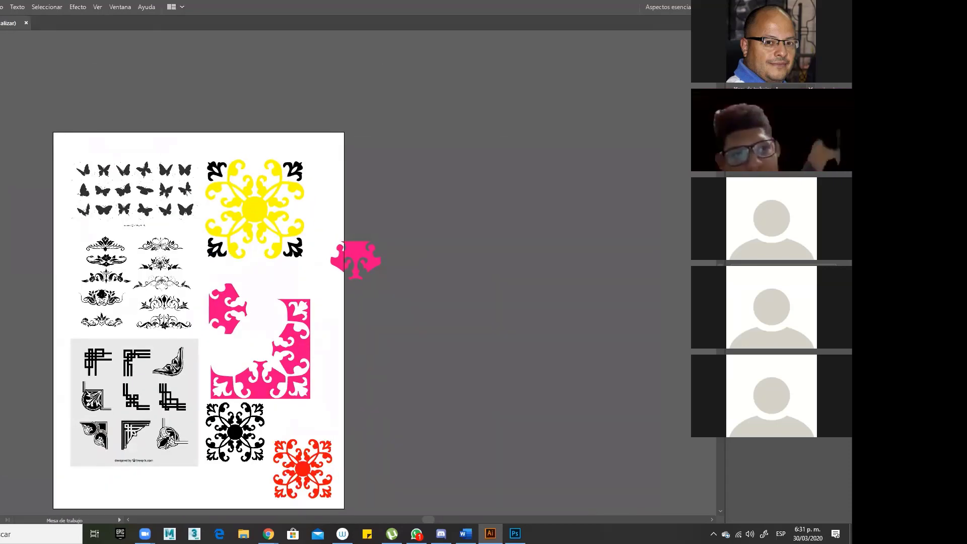
key("shift+o")
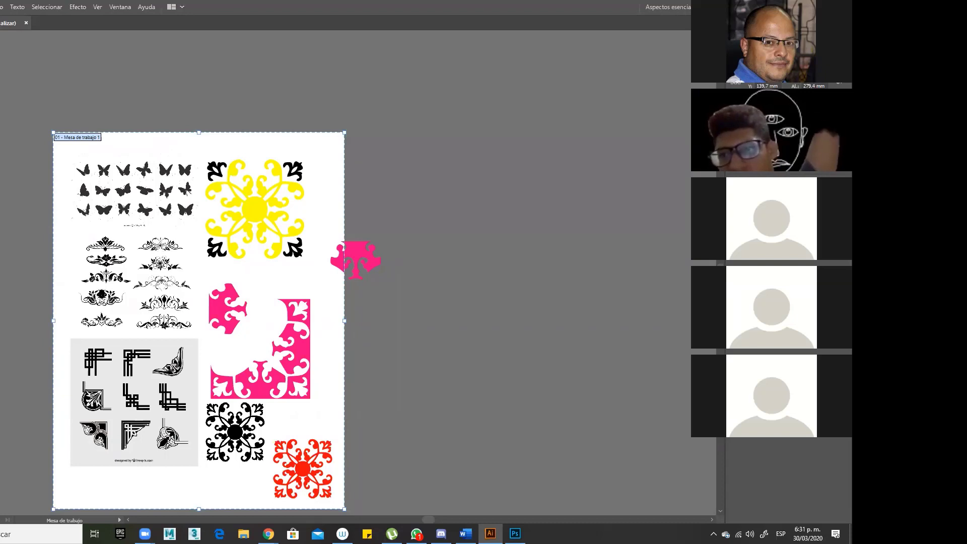
left_click(834, 132)
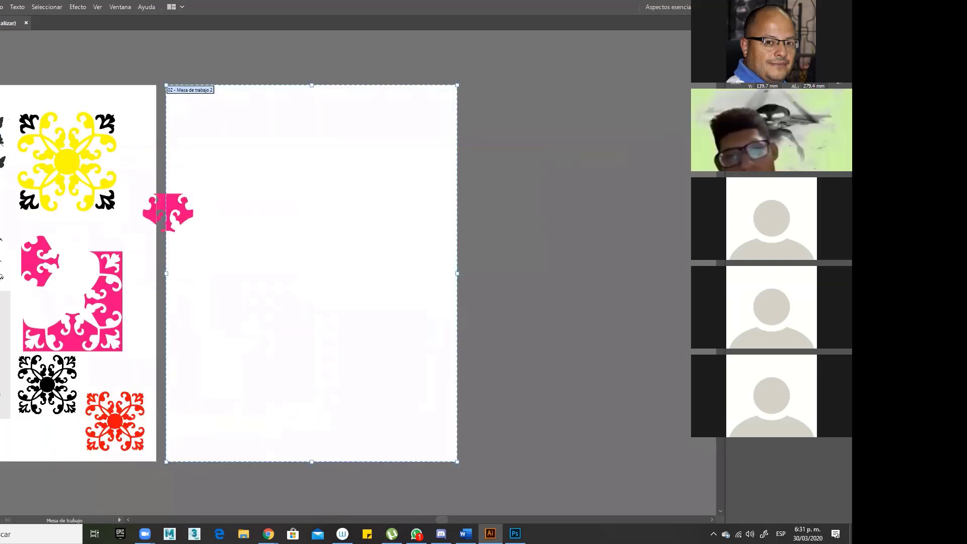
key("v")
- Draw a red rectangle about 78 mm high in the second artboard's upper-left corner and move the stray pink fragment onto the first artboard
left_click(105, 403)
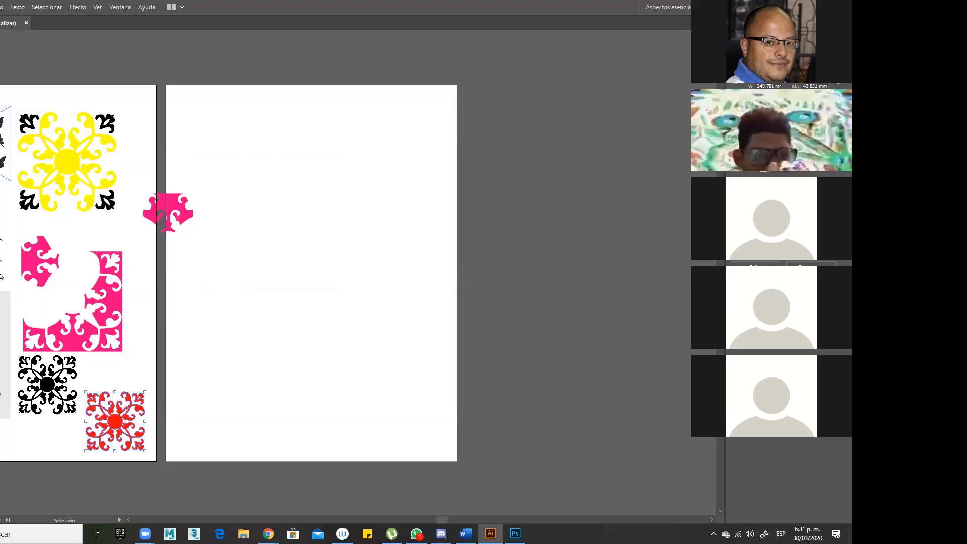
key("ctrl+shift+a")
key("m")
mouse_move(174, 88)
left_mouse_down()
mouse_move(272, 192)
mouse_move(296, 193)
left_mouse_up()
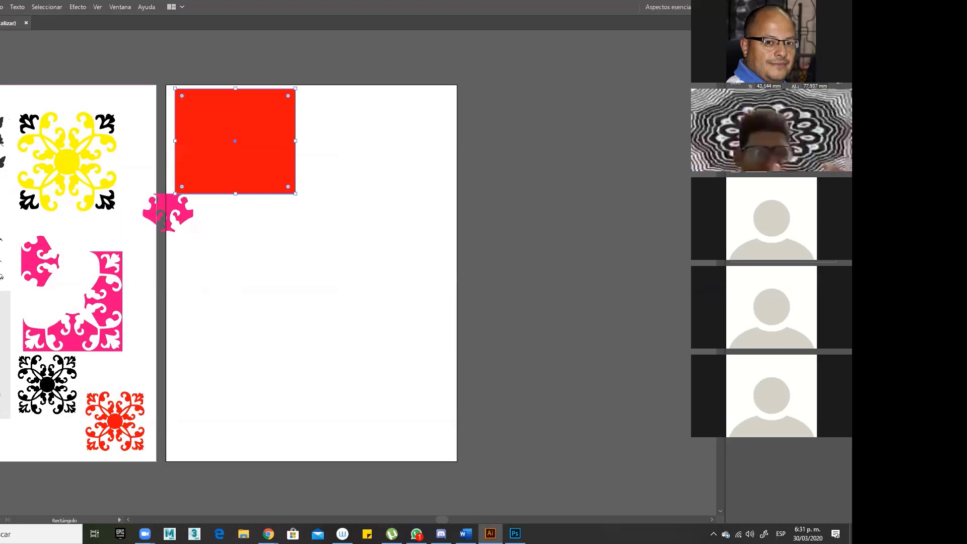
key("v")
left_click_drag(156, 214, 119, 236)
- Recolour the red rectangle with hex CEFF00 and enlarge it to about 95 mm high
left_click(267, 171)
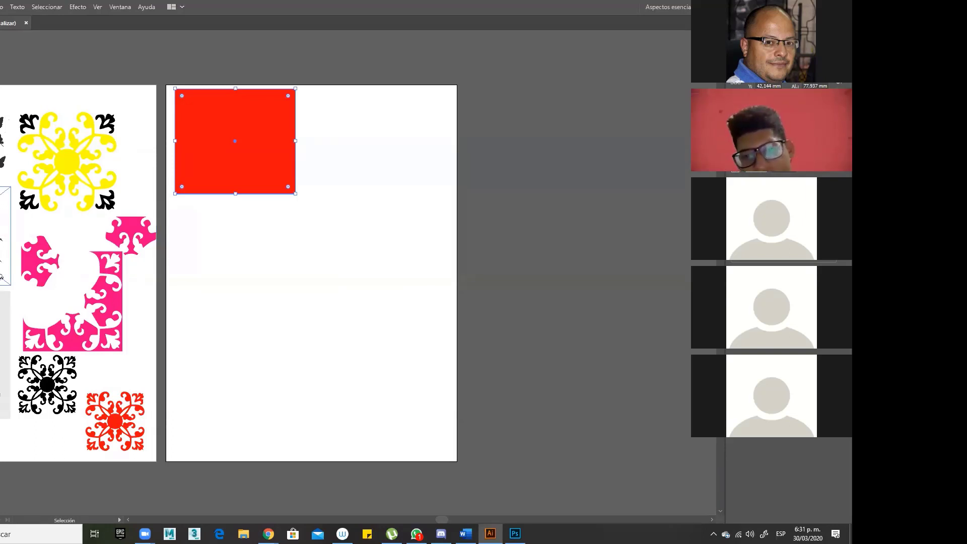
double_click(0, 282)
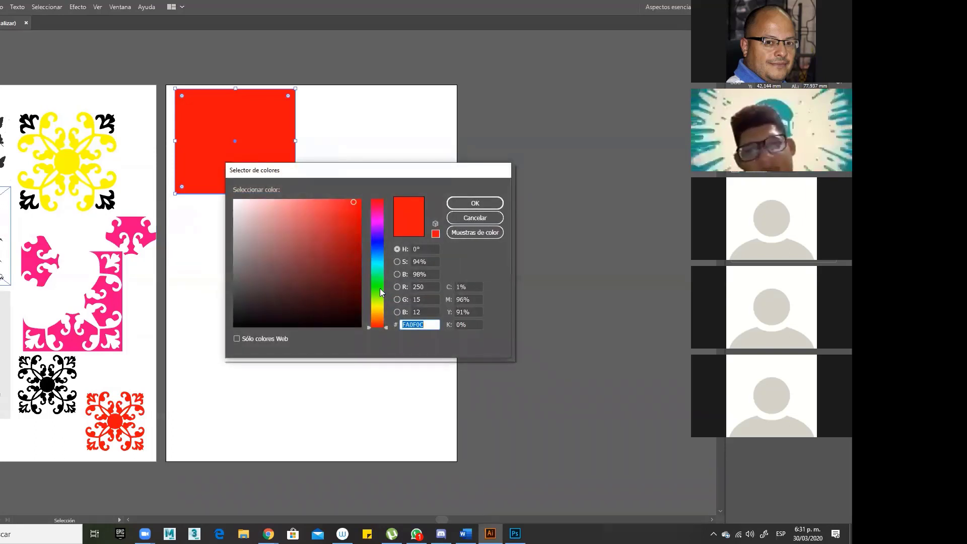
left_click(381, 302)
mouse_move(330, 254)
left_mouse_down()
mouse_move(353, 217)
mouse_move(388, 201)
left_mouse_up()
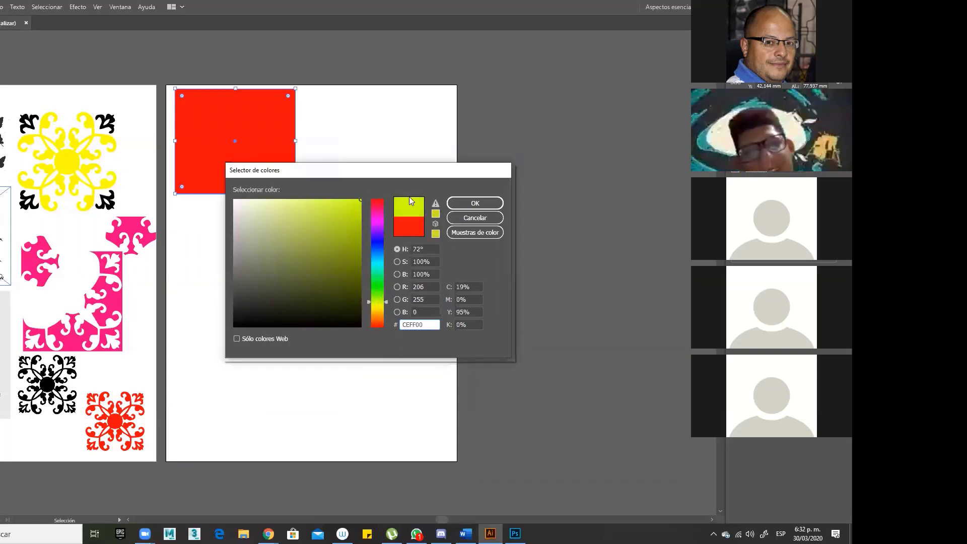
left_click(476, 203)
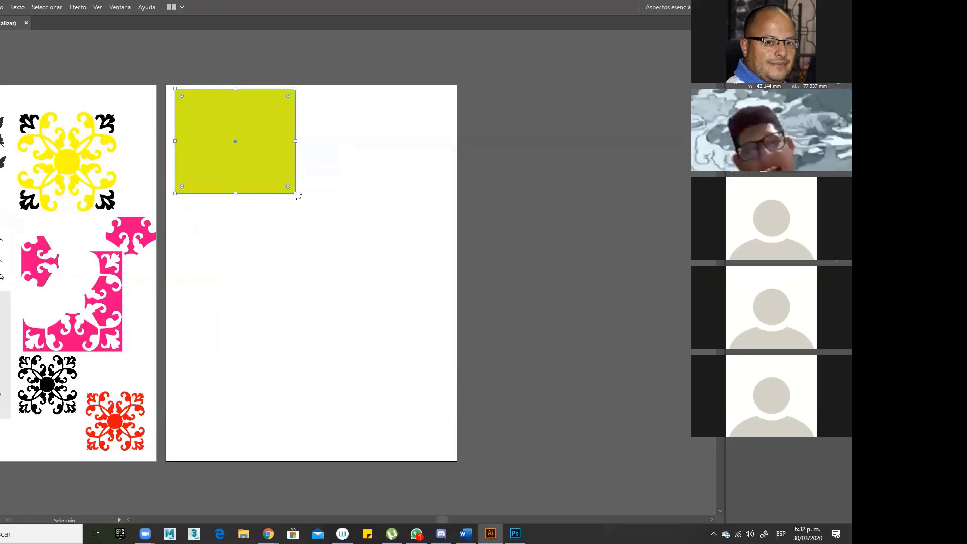
left_click_drag(297, 193, 314, 216)
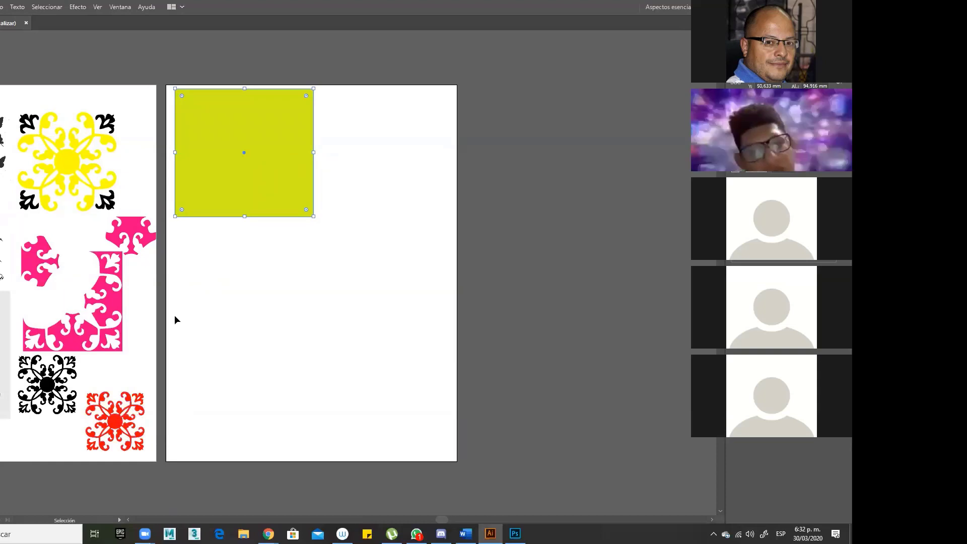
- Place a copy of the red ornament, about 22 mm high, on the second artboard below the yellow-green rectangle
left_click(130, 424)
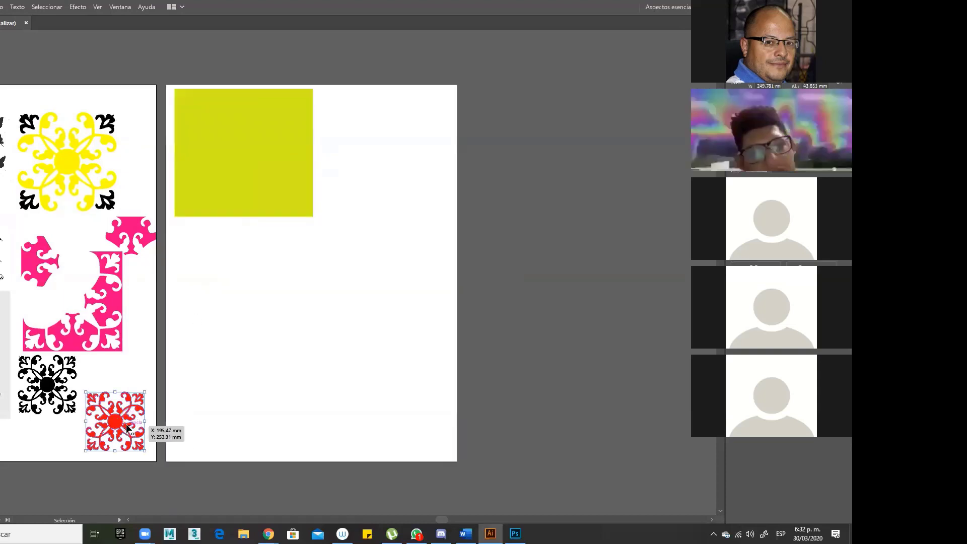
left_click_drag(127, 429, 217, 321)
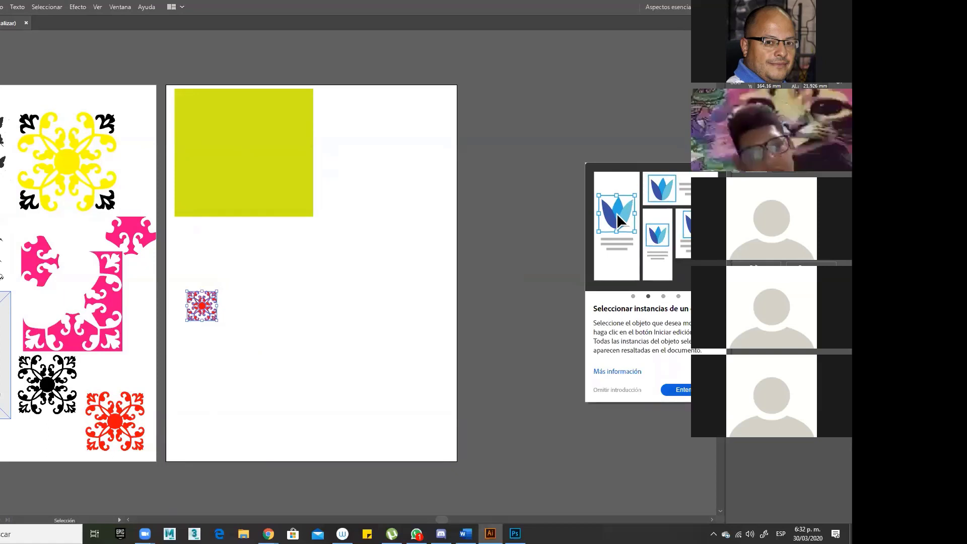
left_click(680, 390)
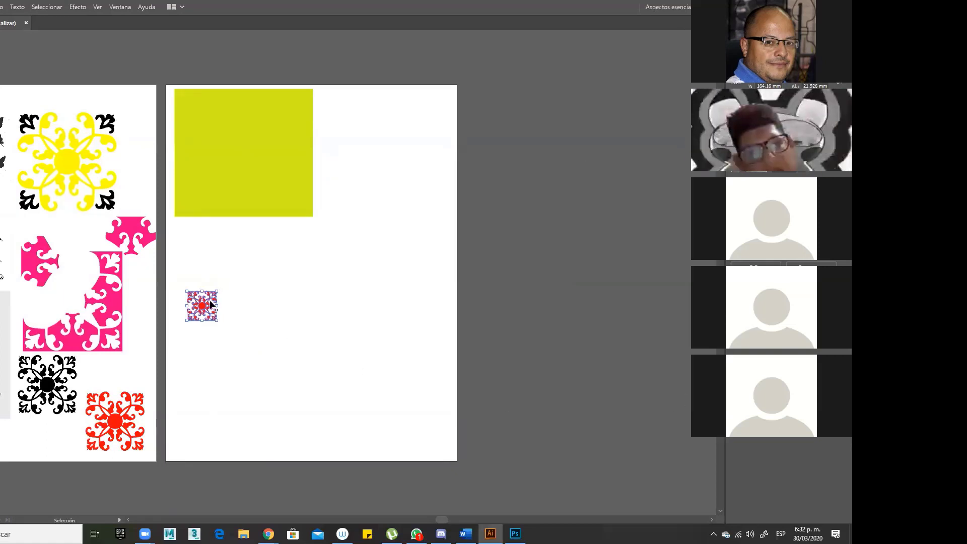
- Move the small ornament over the yellow-green rectangle's lower-left corner and send the rectangle to the back
left_click_drag(205, 306, 198, 200)
left_click(223, 264)
left_click(224, 209)
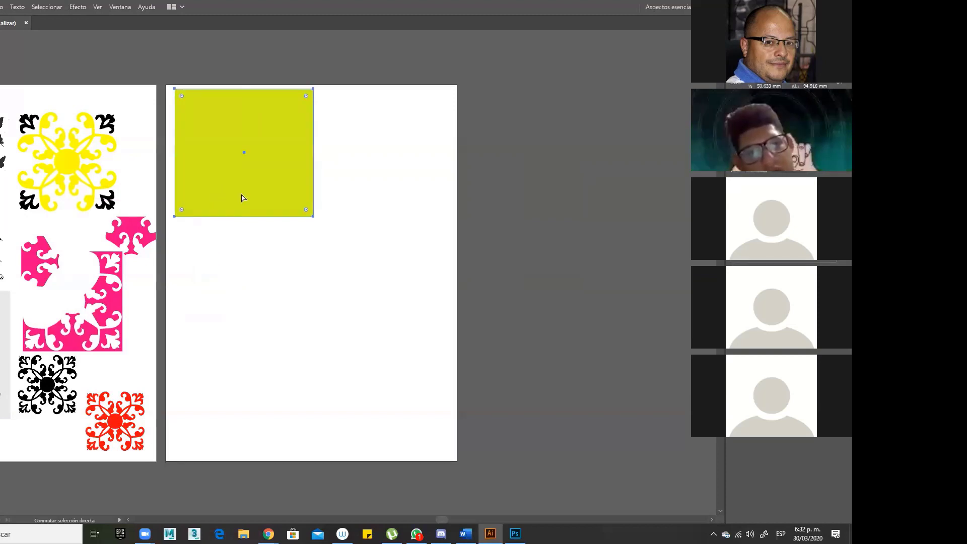
key("ctrl+shift+bracketleft")
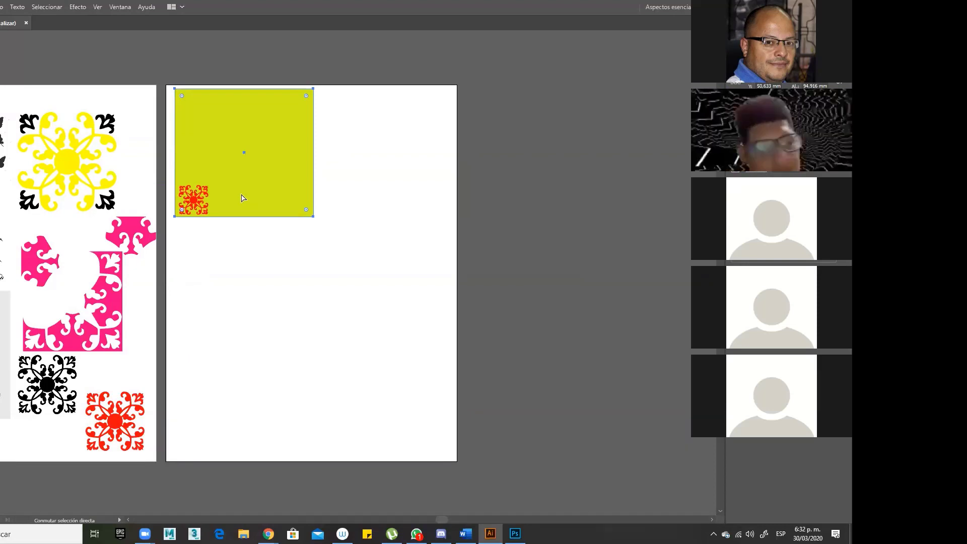
- Move the small ornament off the rectangle, scale it proportionally to about 12.4 mm high, and place it below the rectangle's lower-left corner
left_click(196, 203)
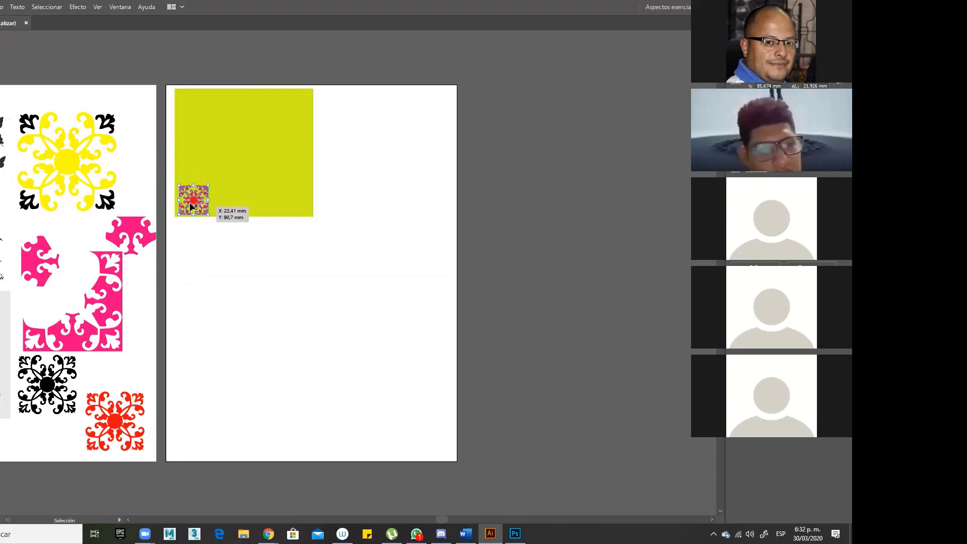
left_click_drag(202, 204, 227, 267)
key("shift")
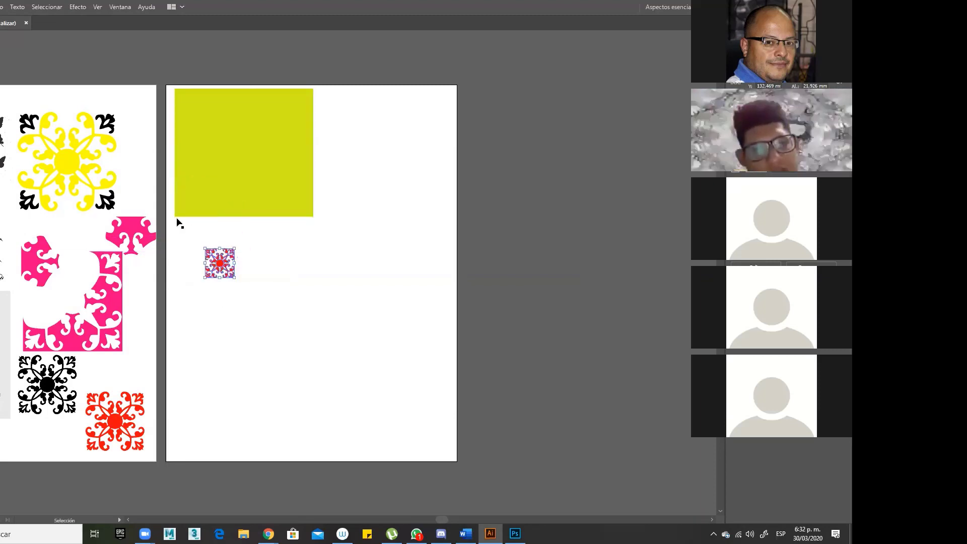
key("ctrl+space")
left_click_drag(167, 200, 320, 316)
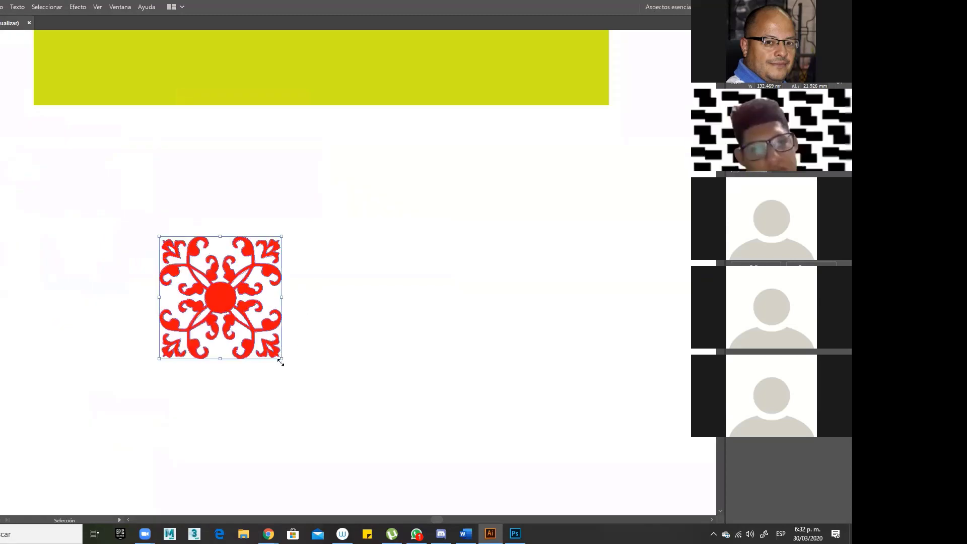
left_click_drag(281, 359, 227, 306)
key("shift")
left_click_drag(194, 265, 82, 245)
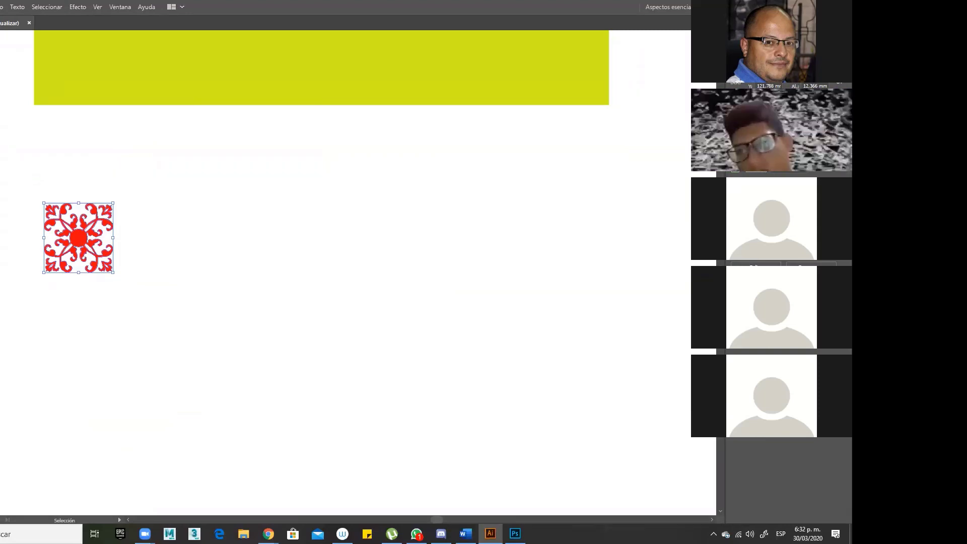
- Duplicate the small ornament below and beside the original and put a yellow-green rectangle about 13.4 mm high behind the copy
key("space")
left_click_drag(450, 180, 536, 460)
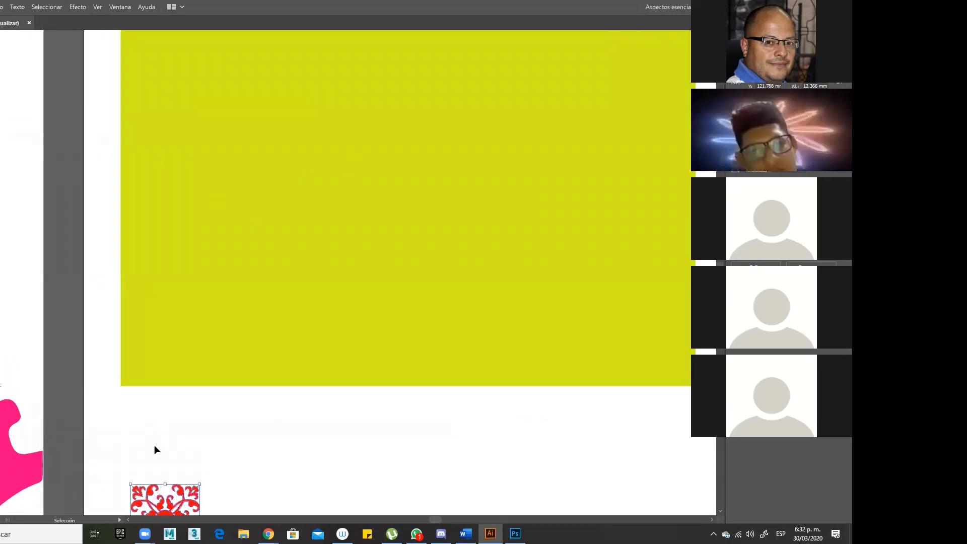
left_click_drag(257, 485, 269, 343)
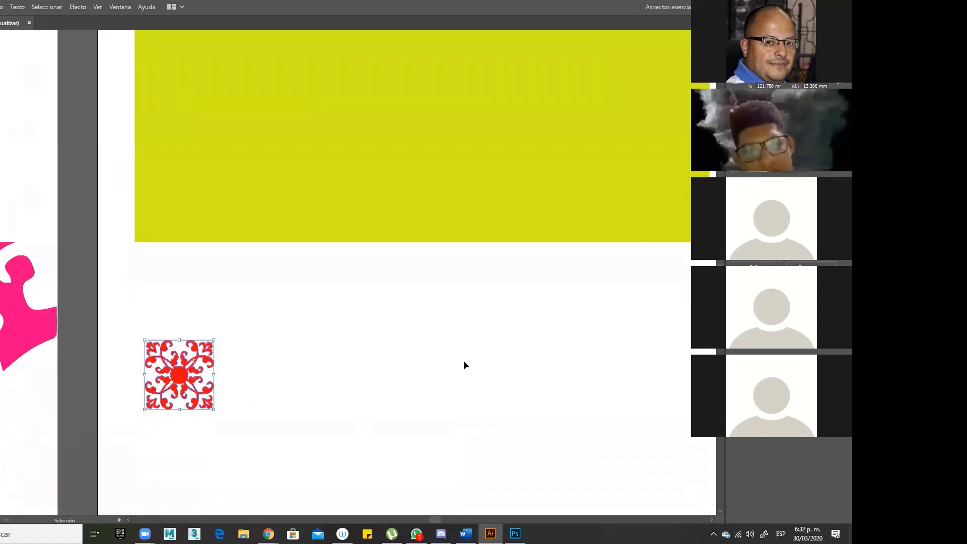
left_click_drag(347, 296, 265, 233)
left_click(320, 289, "ctrl+alt")
left_click(319, 289, "ctrl+alt")
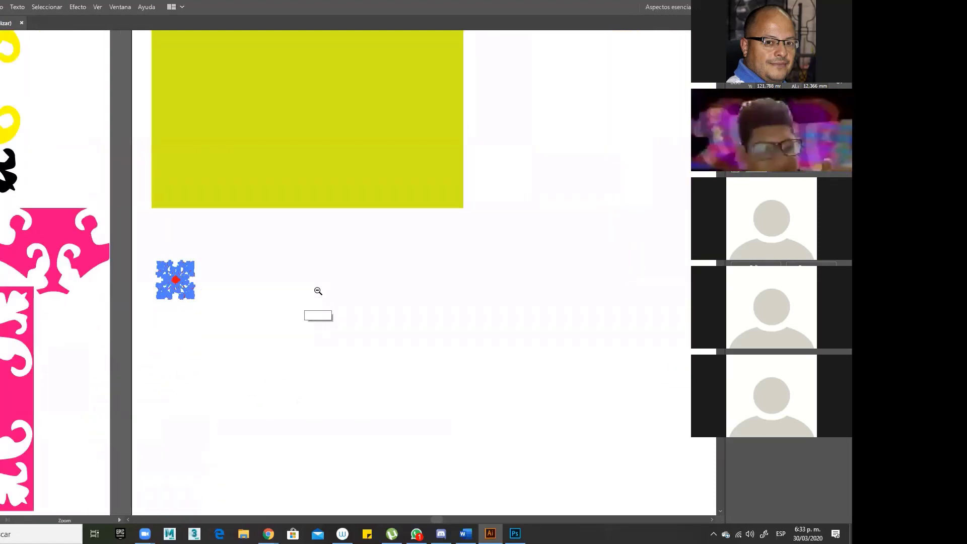
left_click(348, 159)
left_click_drag(337, 118, 399, 430)
left_click_drag(527, 231, 259, 358)
left_click(177, 283)
left_click_drag(177, 282, 260, 366)
key("ctrl+space")
left_click_drag(207, 330, 327, 416)
left_click(400, 341)
left_click_drag(422, 369, 373, 325)
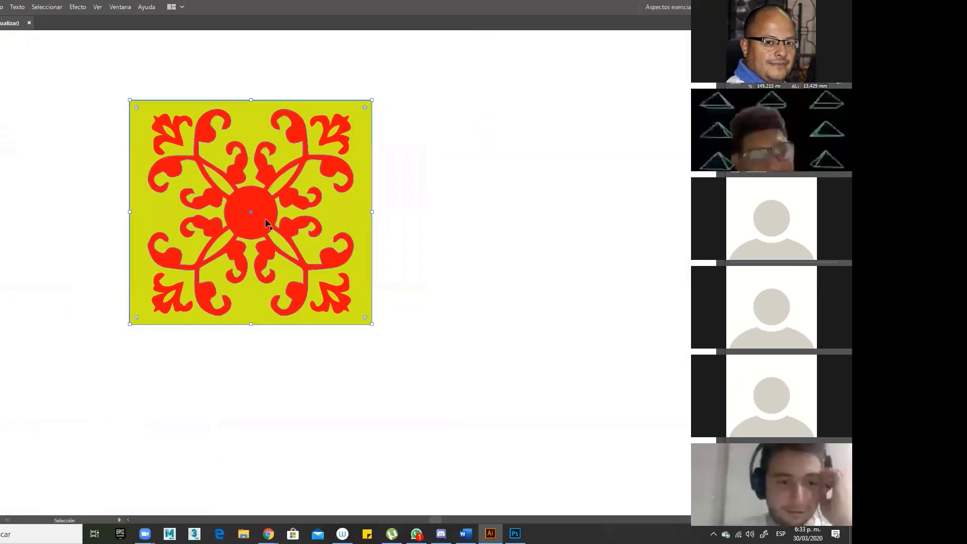
- Move the ornament tile with the yellow-green background directly beneath the plain red ornament
key("z")
left_click(504, 217, "ctrl+alt")
left_click(412, 246, "ctrl+alt")
left_click_drag(242, 262, 466, 382)
left_click(451, 318, "ctrl+alt")
left_click(450, 321, "ctrl+alt")
left_click_drag(337, 301, 503, 428)
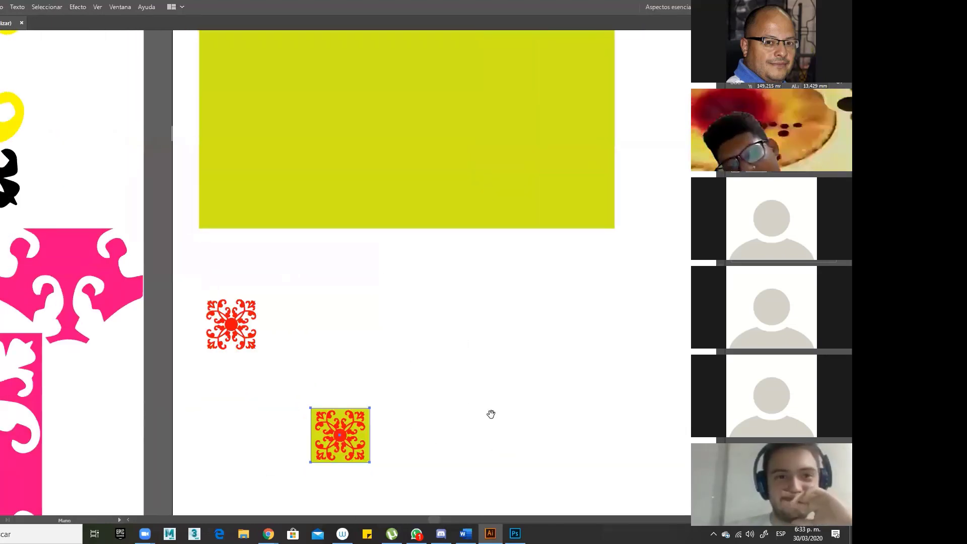
left_click(389, 349, "ctrl+alt")
left_click_drag(350, 309, 432, 384)
left_click_drag(318, 376, 411, 449)
left_click_drag(364, 416, 285, 392)
- Show the Swatches (Muestras) panel beside the artwork, lengthen it, and add the plain red ornament to it as a pattern swatch
left_click(283, 328)
scroll(332, 377, "up", 3)
scroll(333, 377, "left", 1)
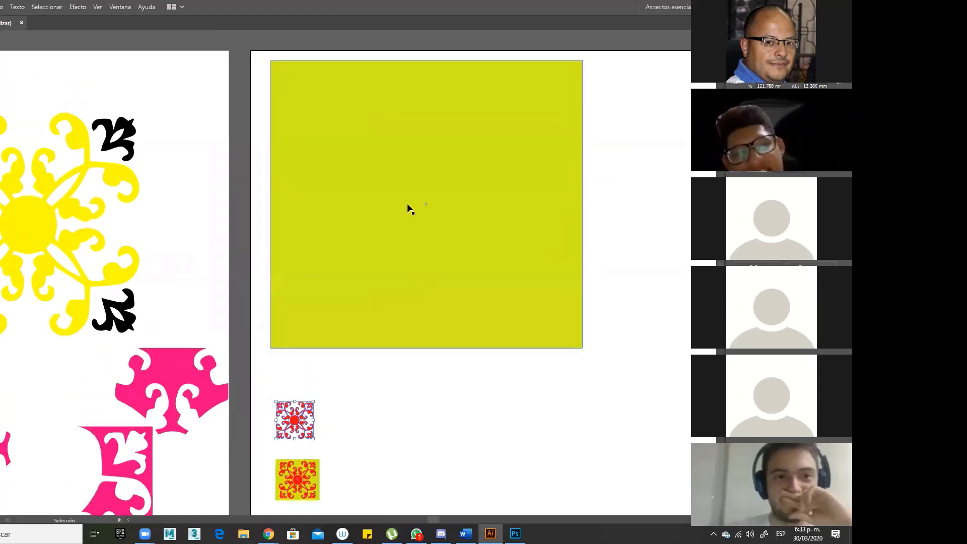
left_click(119, 8)
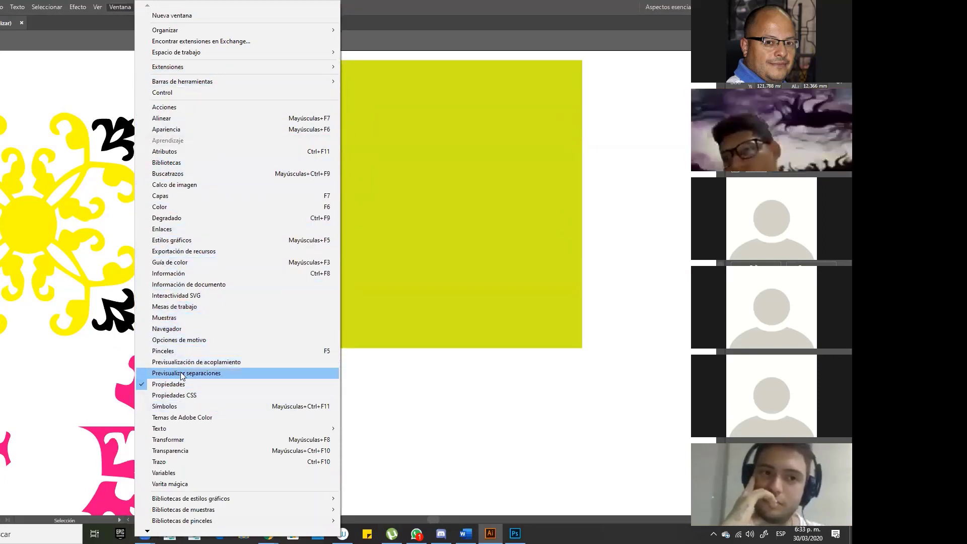
left_click(171, 319)
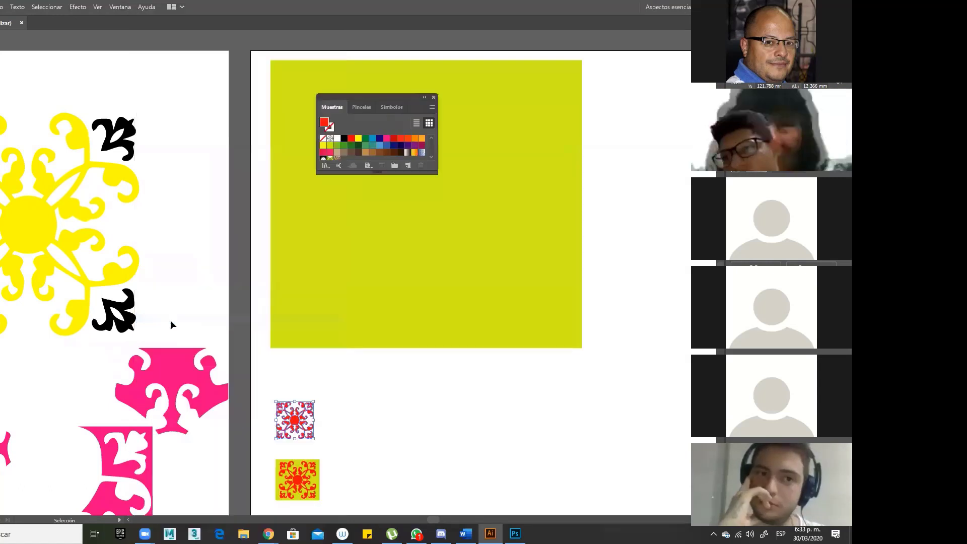
left_click_drag(376, 97, 623, 327)
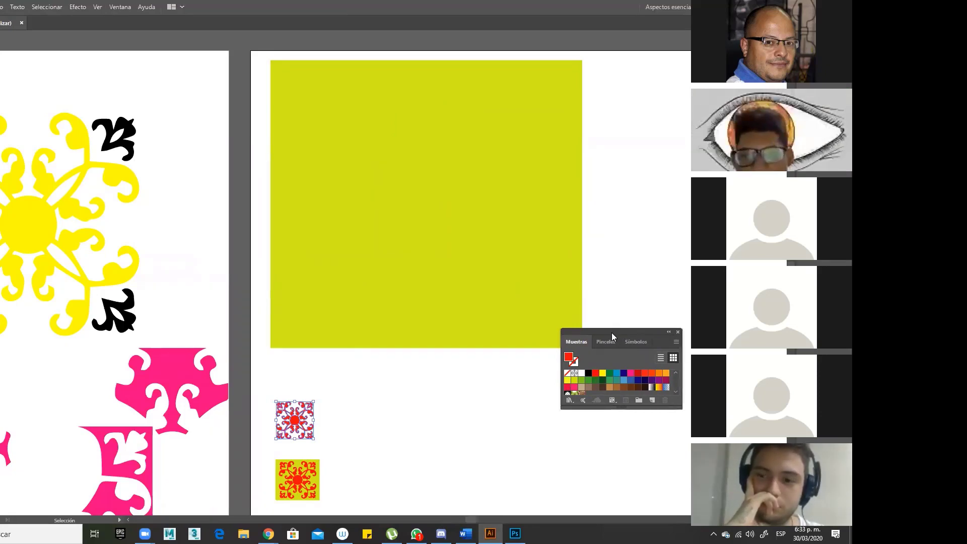
left_click_drag(612, 337, 708, 277)
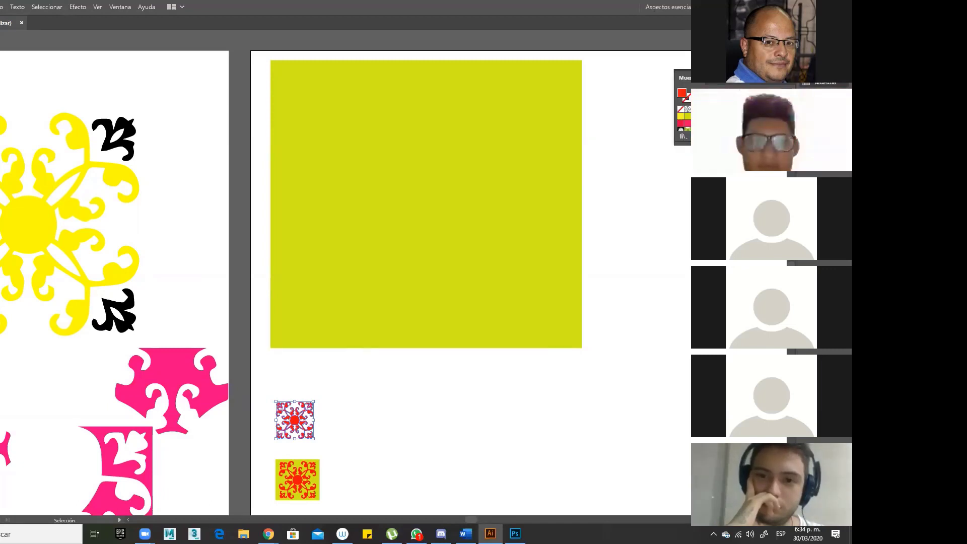
left_click_drag(734, 144, 734, 289)
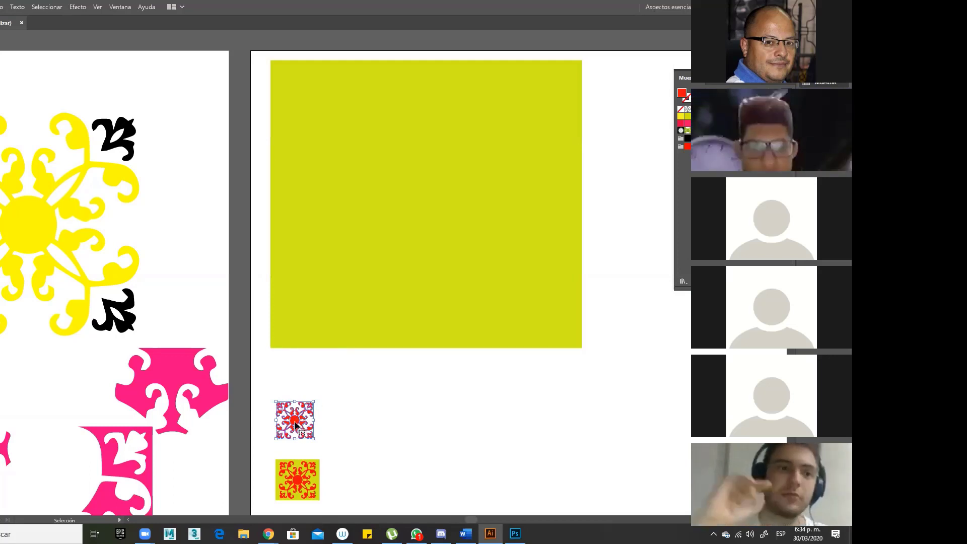
left_click_drag(296, 426, 685, 151)
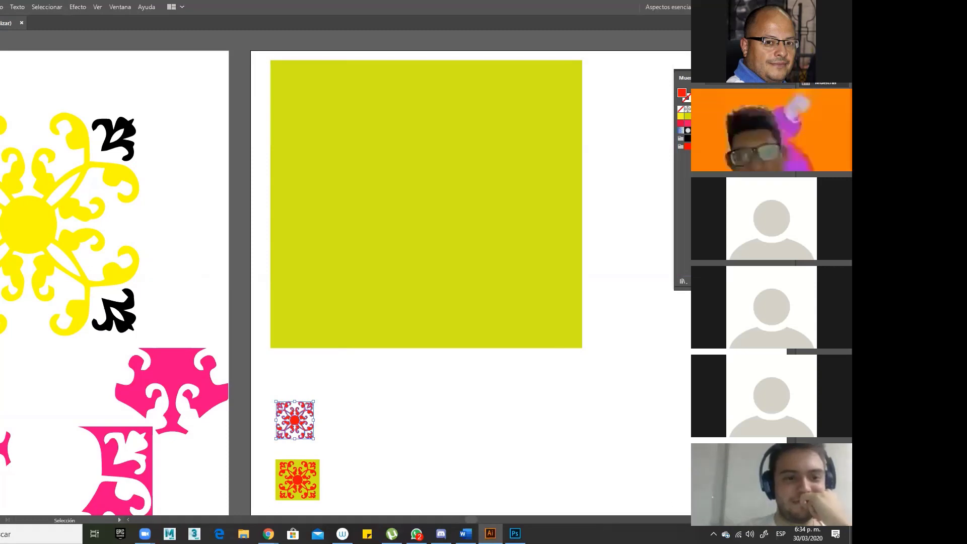
- Try the new pattern swatch as the fill of the small ornament itself, and undo that fill
left_click(702, 131)
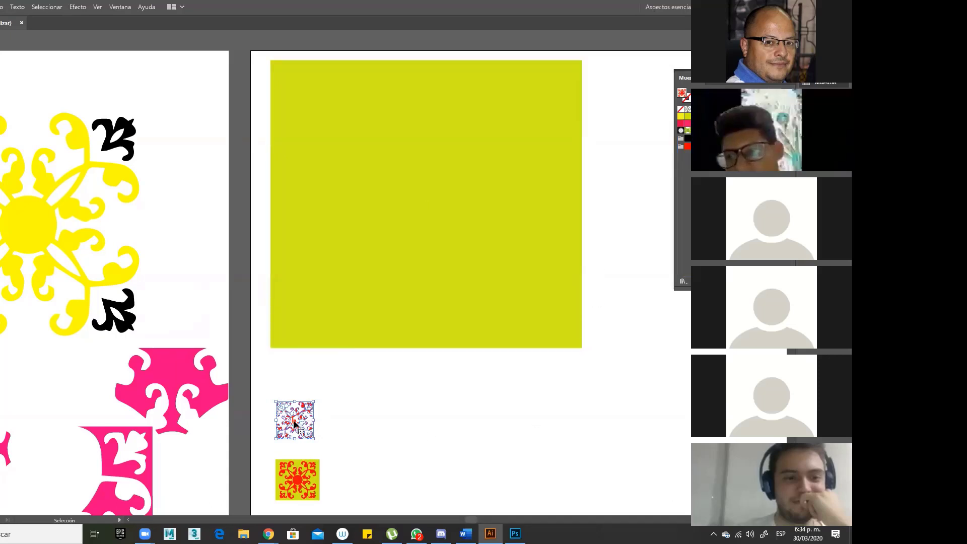
left_click(341, 427)
left_click(289, 428)
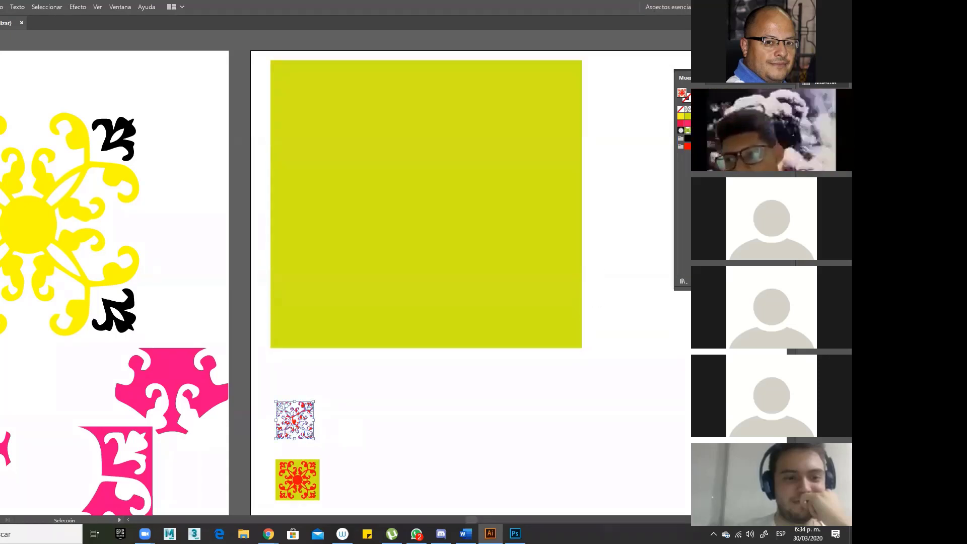
key("ctrl+z")
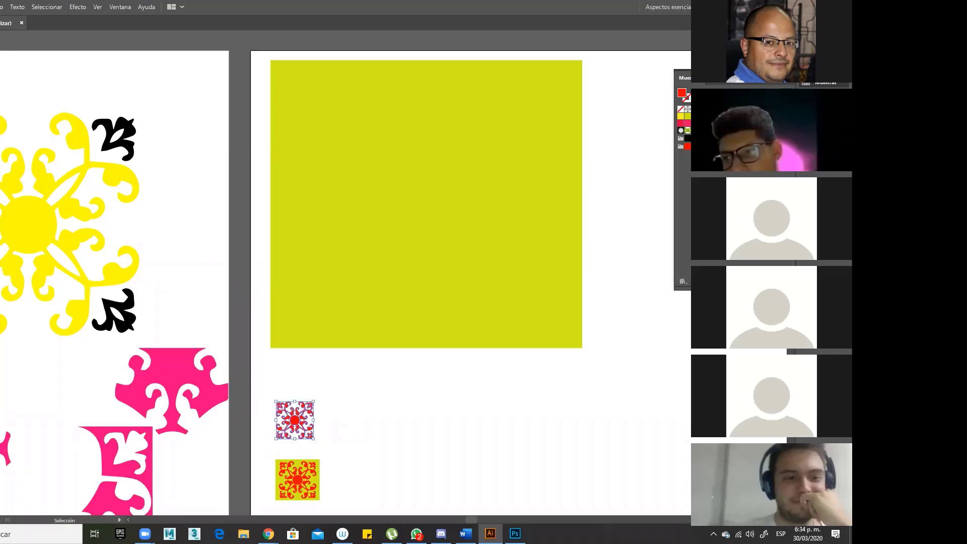
left_click_drag(297, 423, 691, 205)
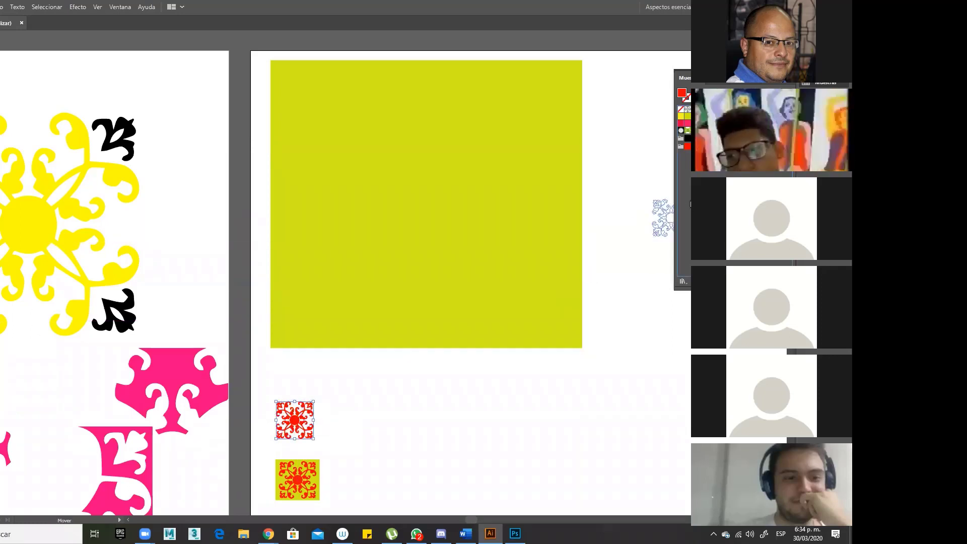
left_click_drag(691, 204, 347, 414)
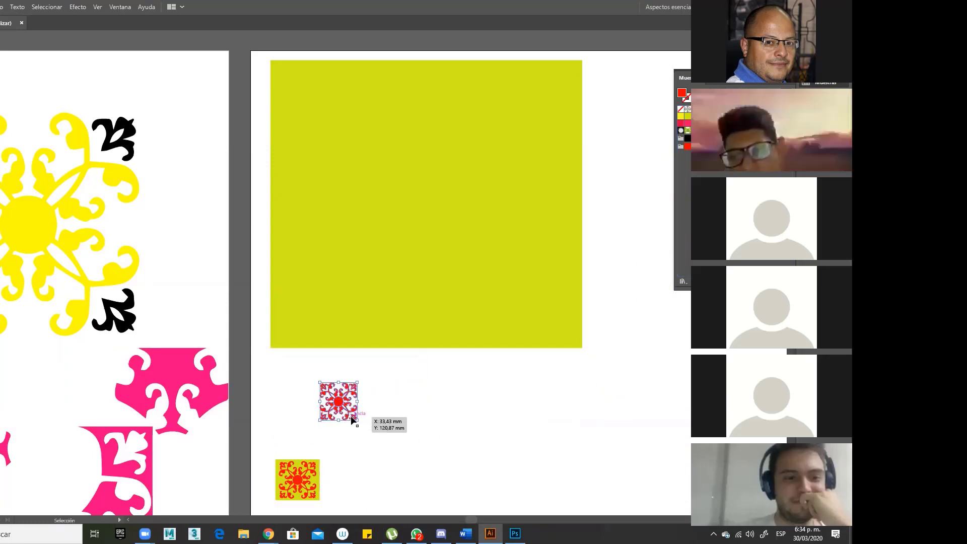
key("ctrl+z")
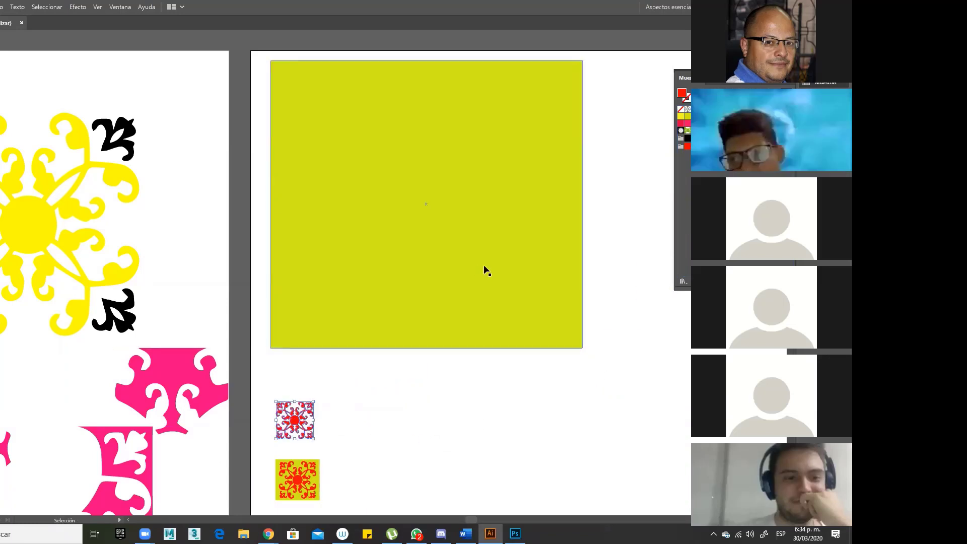
- Fill the large yellow-green rectangle with the red ornament pattern swatch and deselect it
left_click(484, 264)
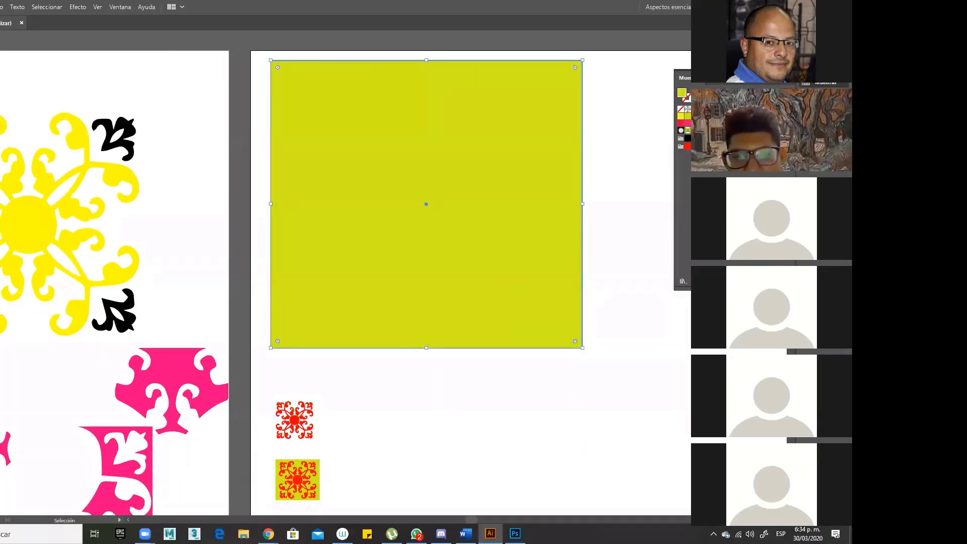
left_click(695, 130)
left_click(518, 380)
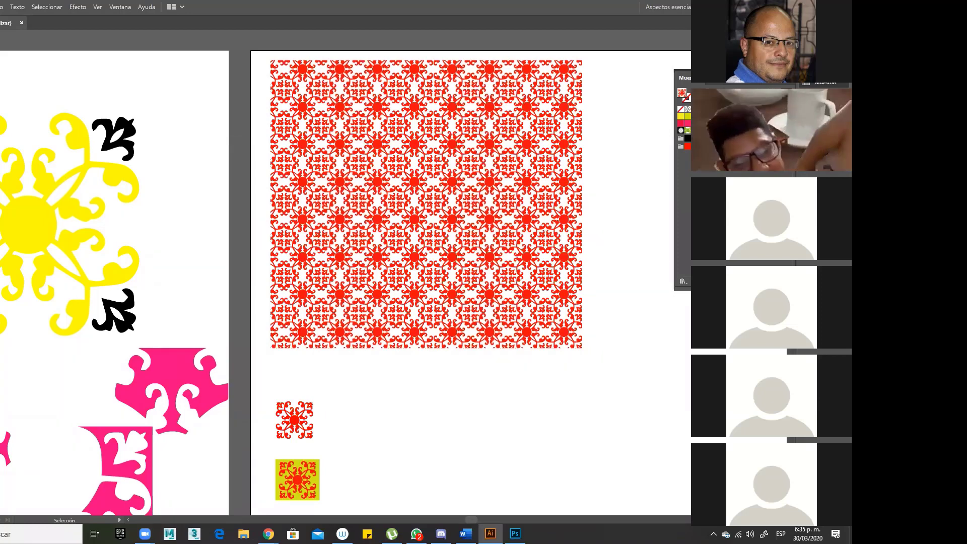
key("ctrl+alt+space")
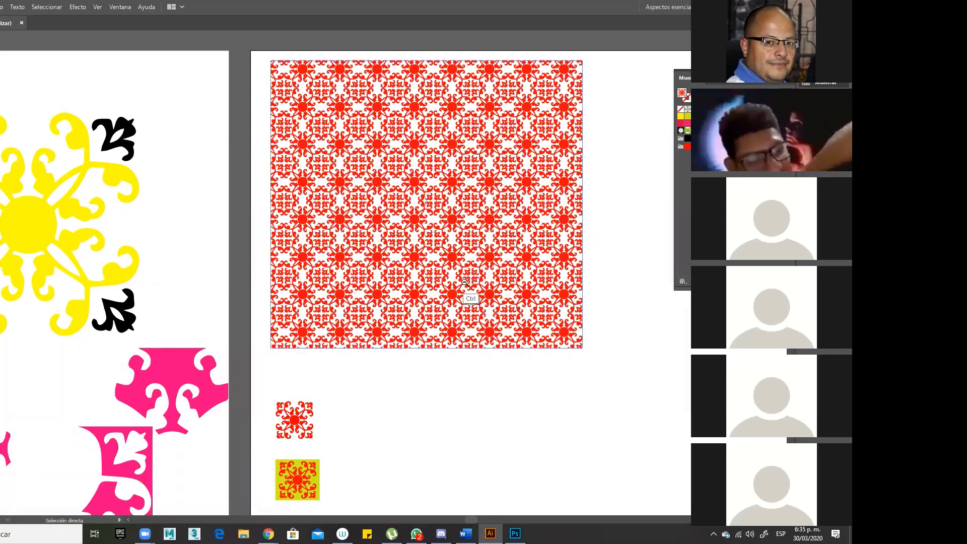
- Copy the black square ornament from the first artboard to the empty area below the red pattern rectangle on the second artboard
left_click(459, 280, "ctrl+alt")
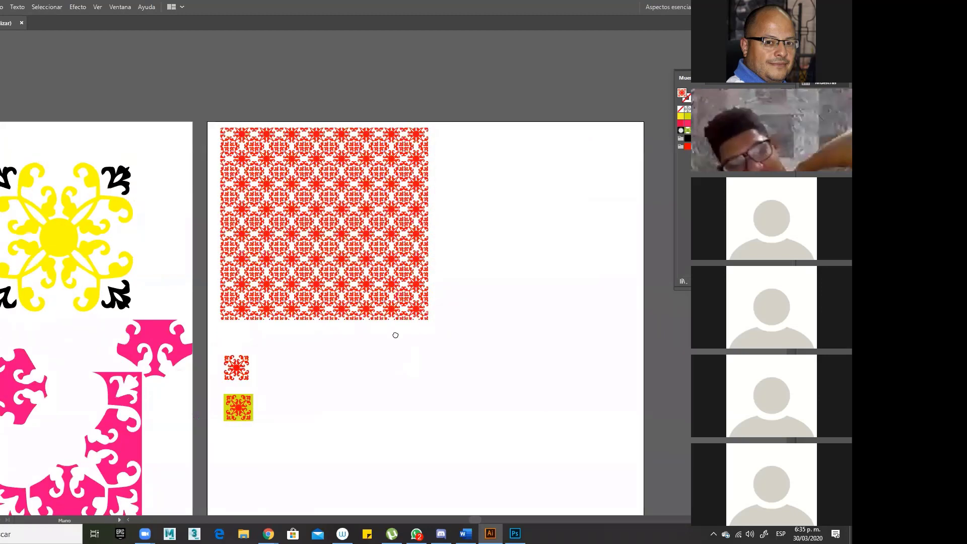
left_click_drag(428, 336, 489, 276)
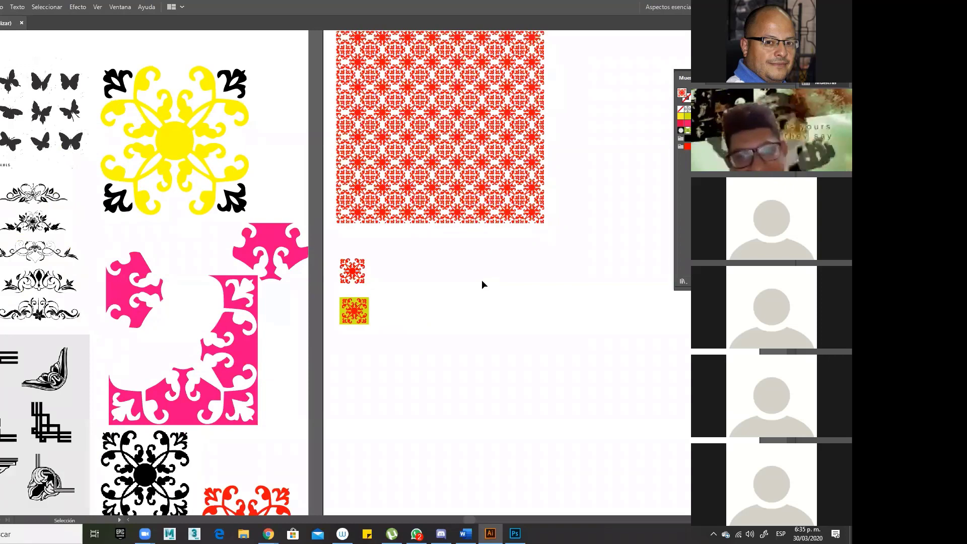
left_click_drag(455, 305, 361, 133)
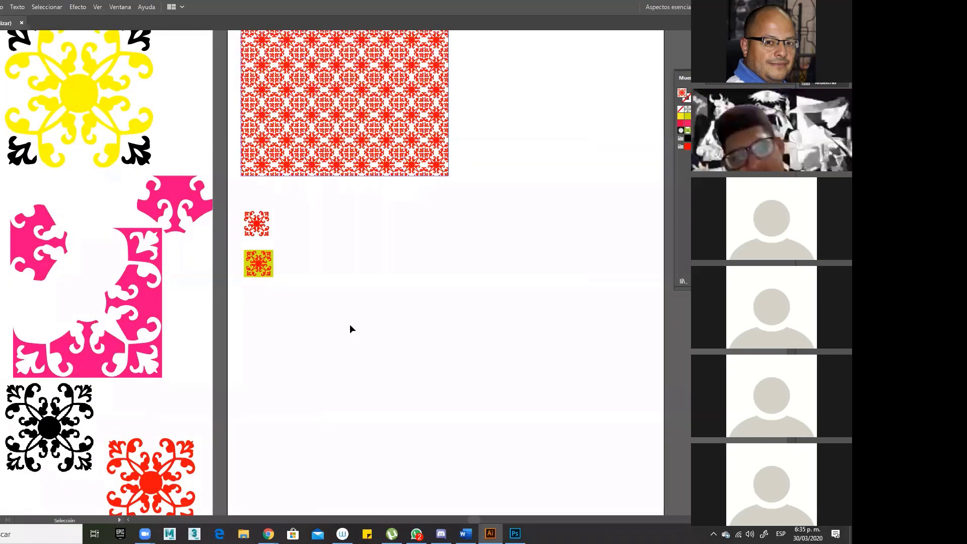
left_click(53, 425)
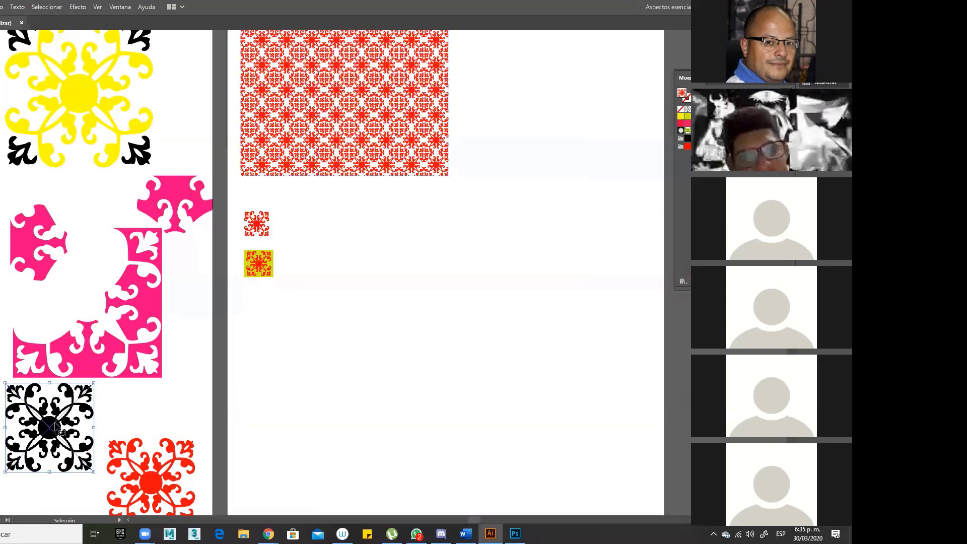
left_click_drag(55, 427, 384, 374)
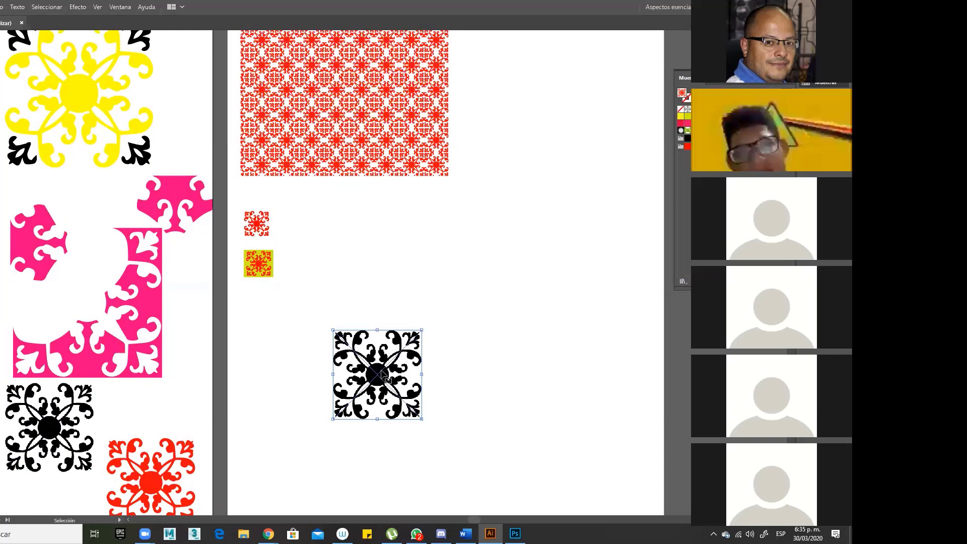
left_click_drag(384, 378, 385, 308)
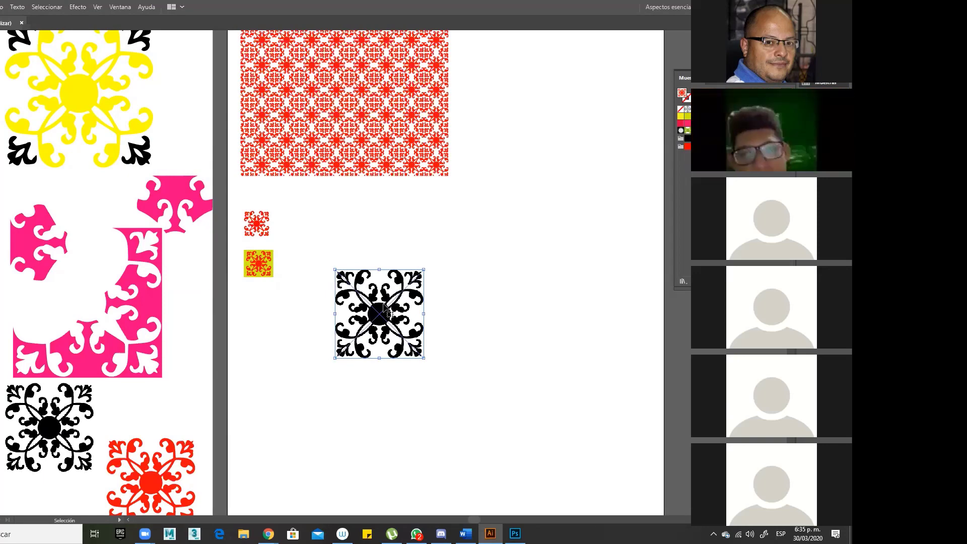
left_click(361, 238)
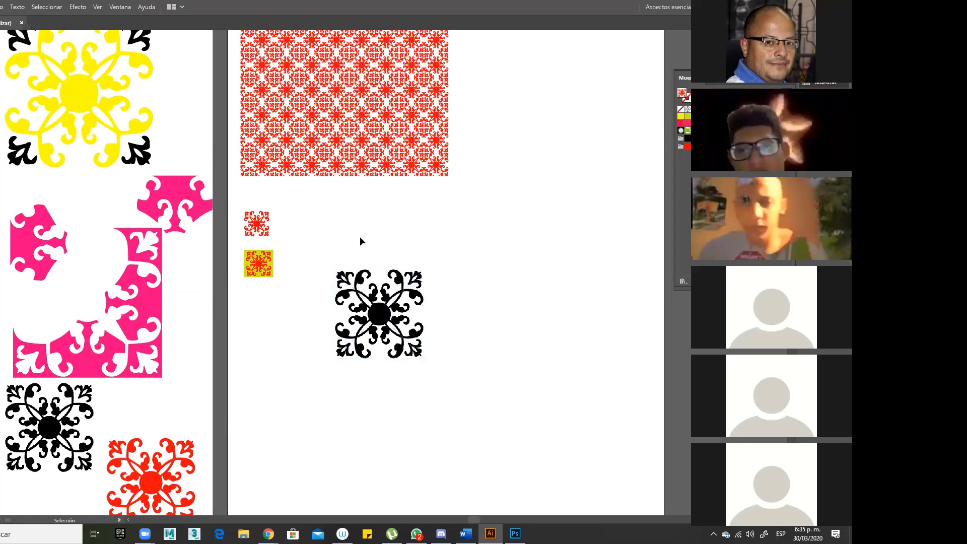
left_click(384, 314)
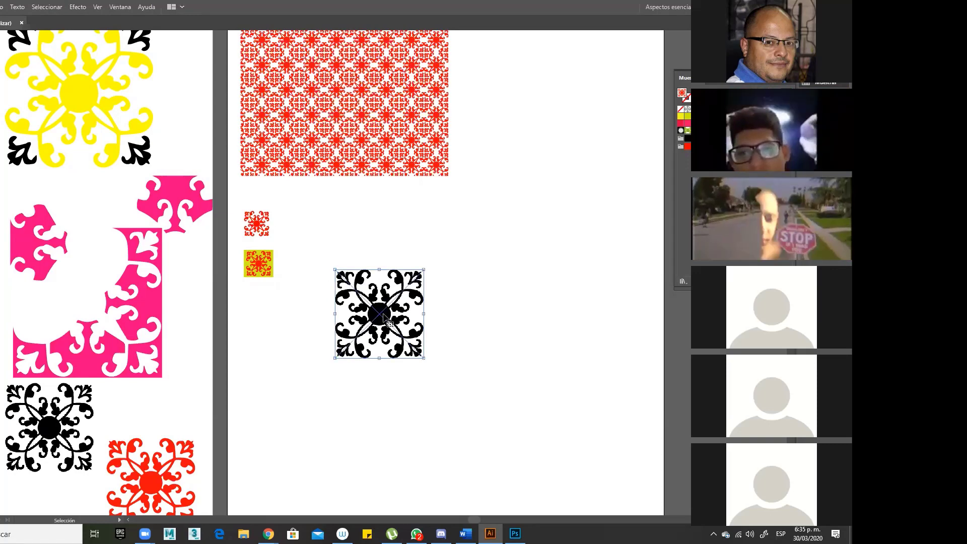
- Show the Properties (Propiedades) panel and run Image Trace (Calco de imagen) on the copied black ornament with the [Por defecto] preset
left_click(825, 34)
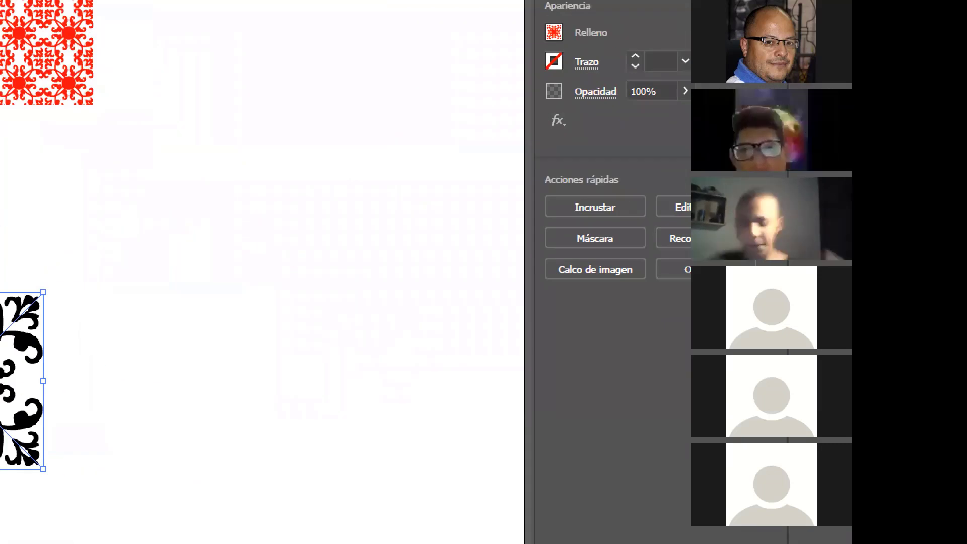
left_click(598, 299)
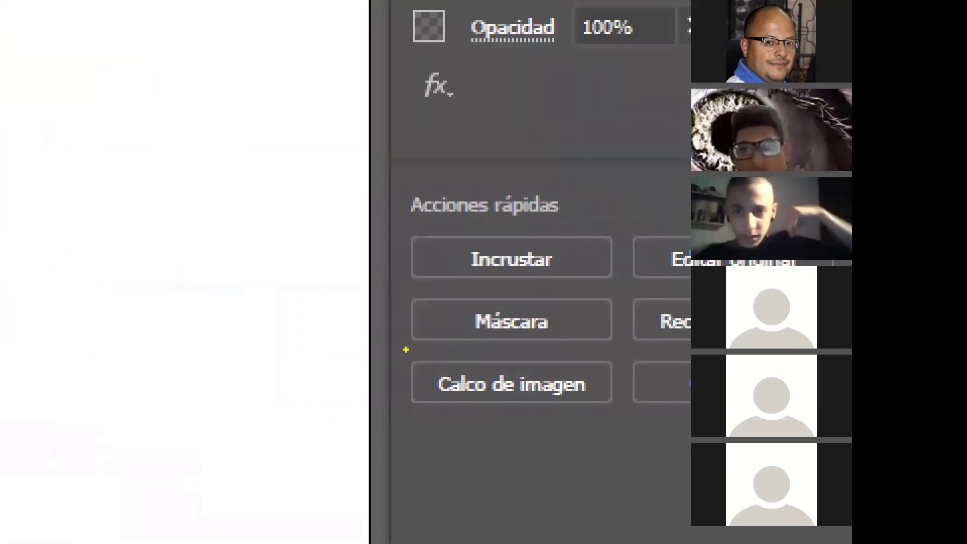
mouse_move(387, 351)
left_mouse_down()
mouse_move(442, 384)
mouse_move(639, 421)
mouse_move(632, 414)
mouse_move(684, 498)
left_mouse_up()
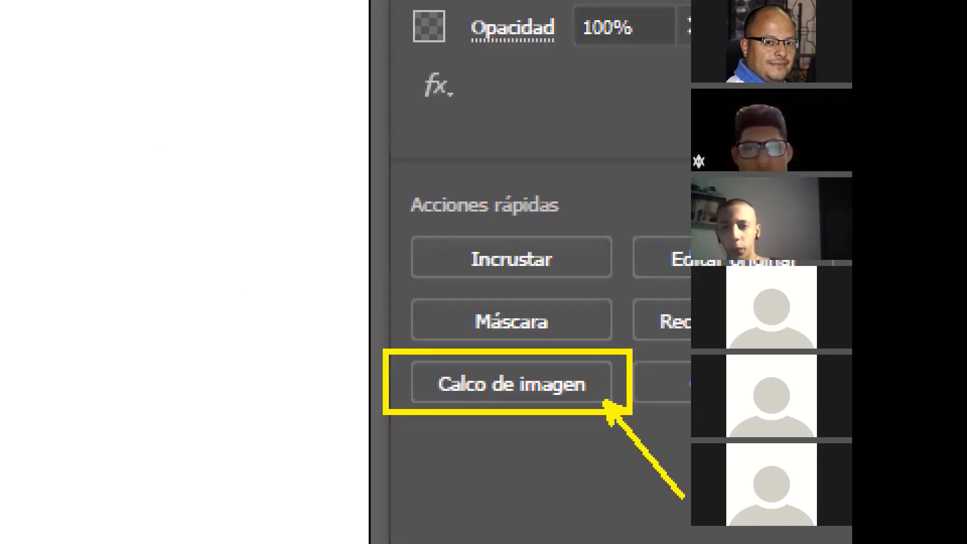
key("Escape")
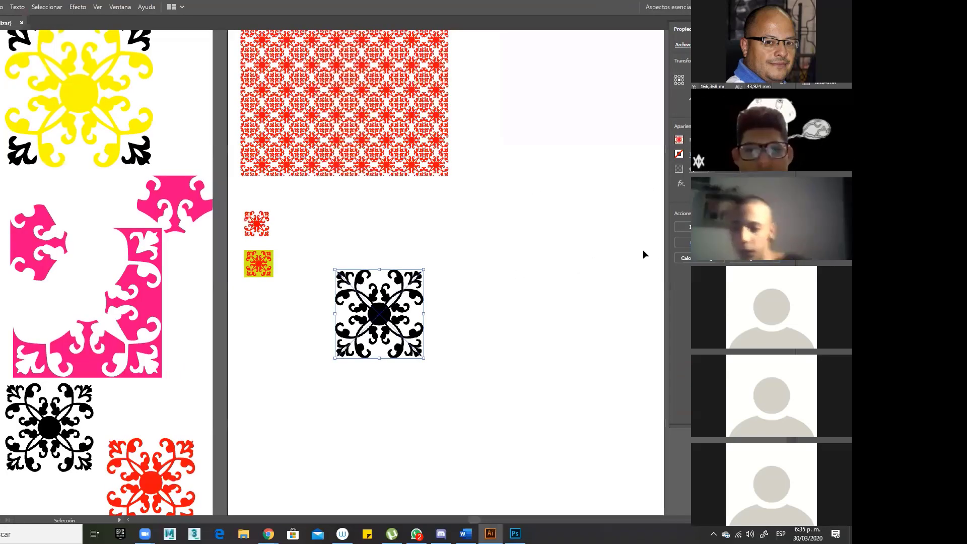
left_click(699, 258)
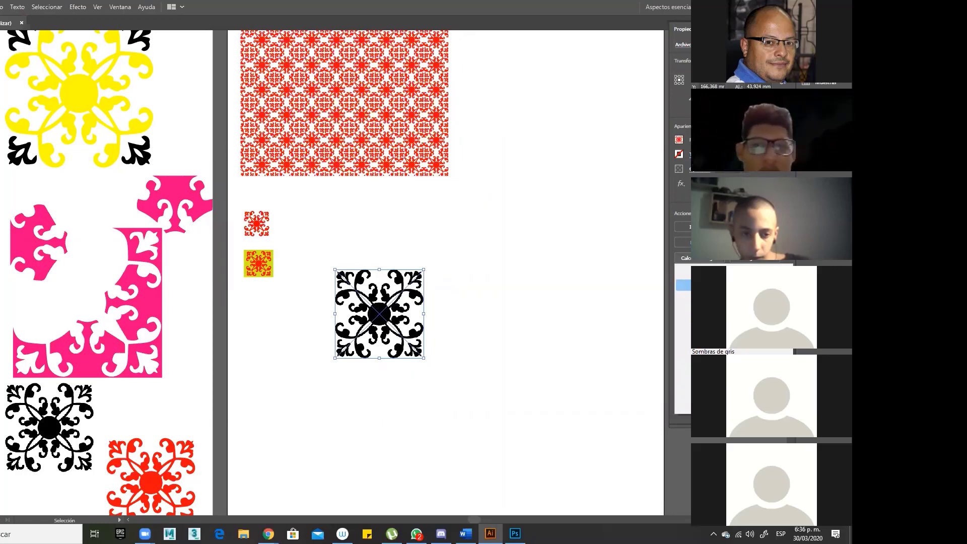
left_click(720, 285)
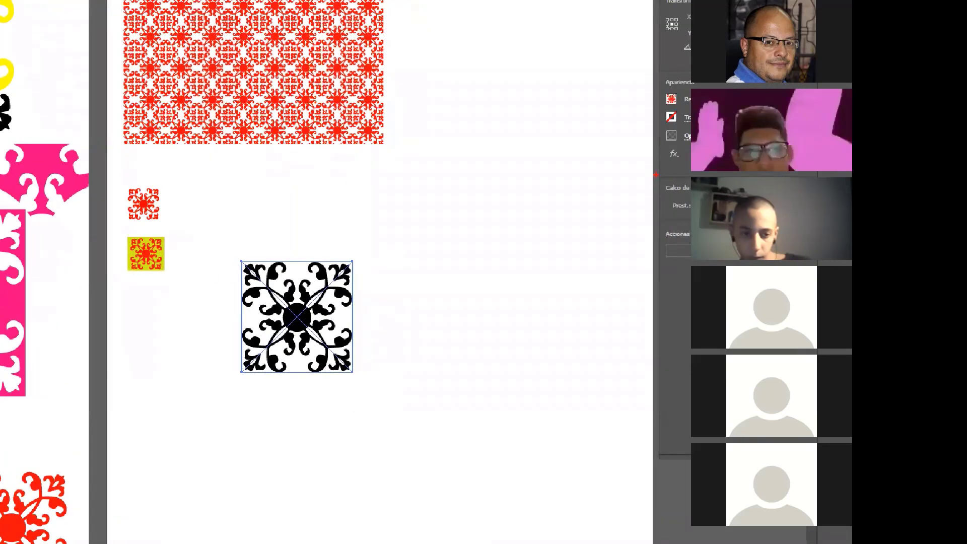
- Nudge the traced black ornament slightly and expand its image trace into editable vector shapes
mouse_move(656, 176)
left_mouse_down()
mouse_move(806, 258)
mouse_move(822, 280)
left_mouse_up()
mouse_move(660, 252)
left_mouse_down()
mouse_move(500, 297)
mouse_move(328, 318)
left_mouse_up()
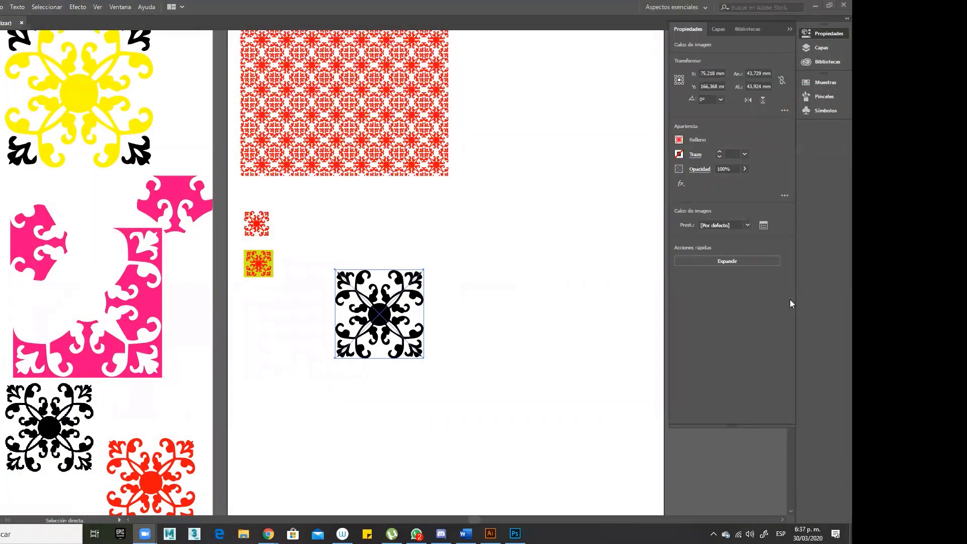
key("v")
mouse_move(393, 317)
left_mouse_down()
mouse_move(339, 340)
mouse_move(391, 321)
left_mouse_up()
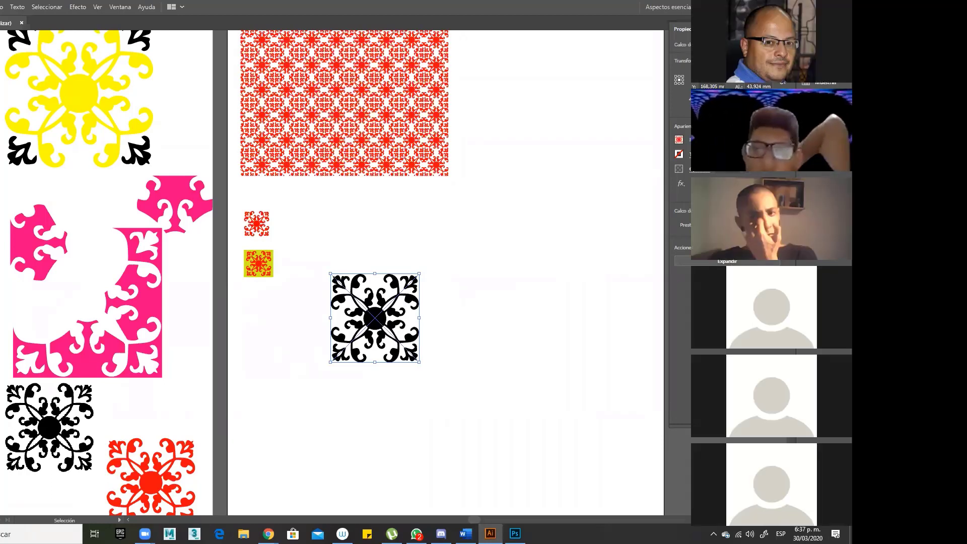
left_click(728, 261)
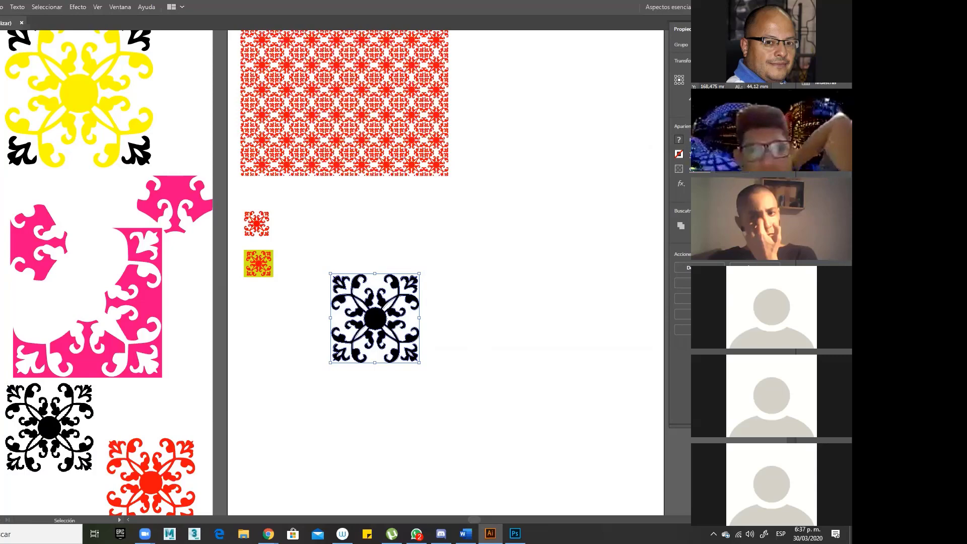
- Try a yellow-green fill on the whole expanded ornament group, and undo that fill
double_click(679, 140)
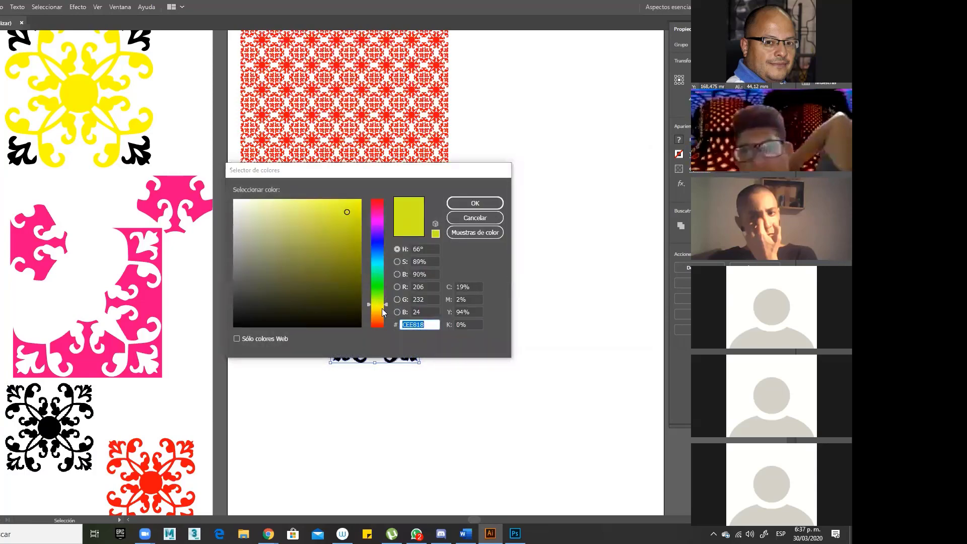
mouse_move(344, 221)
left_mouse_down()
mouse_move(338, 239)
mouse_move(350, 244)
mouse_move(360, 218)
left_mouse_up()
left_click(475, 202)
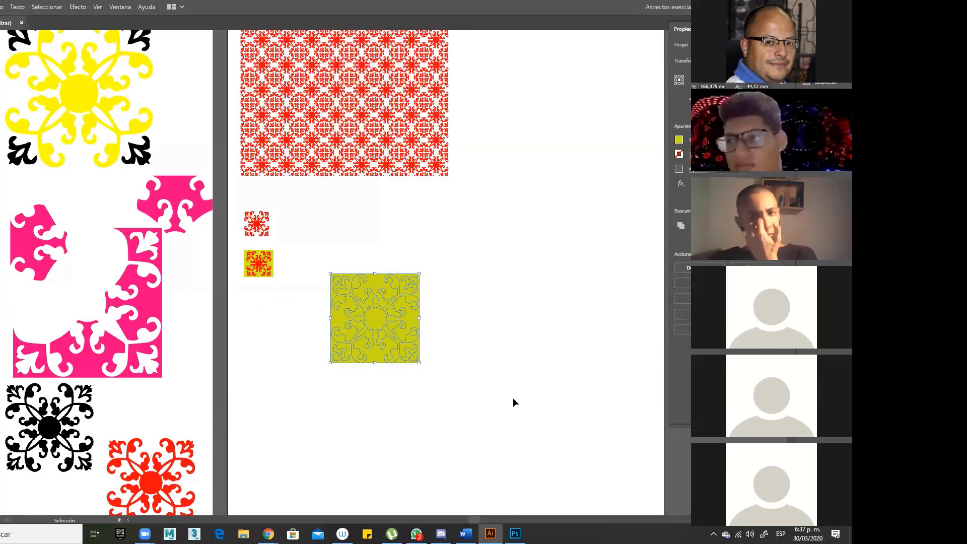
key("ctrl+z")
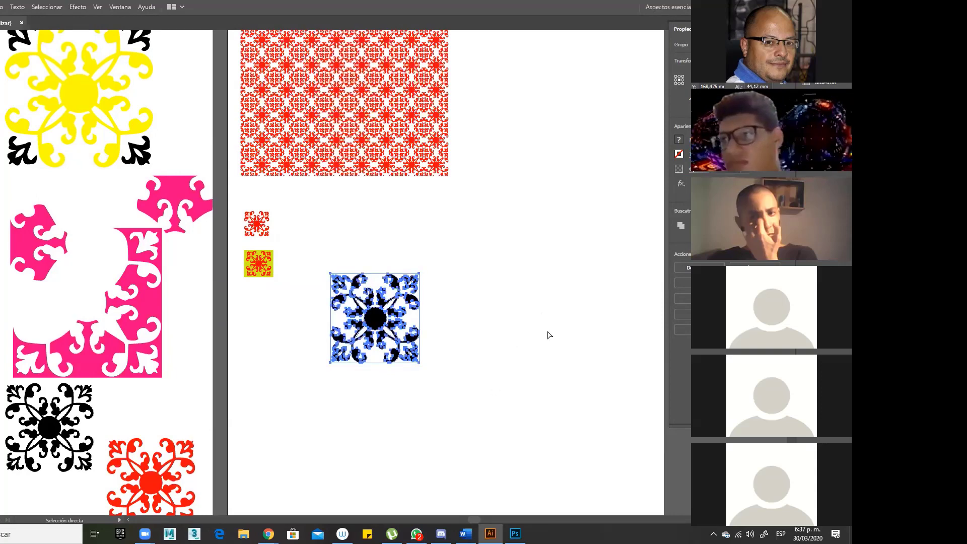
- Examine the quick actions for the expanded ornament group and view the group in isolation mode, leaving isolation mode at the end
key("ctrl+1")
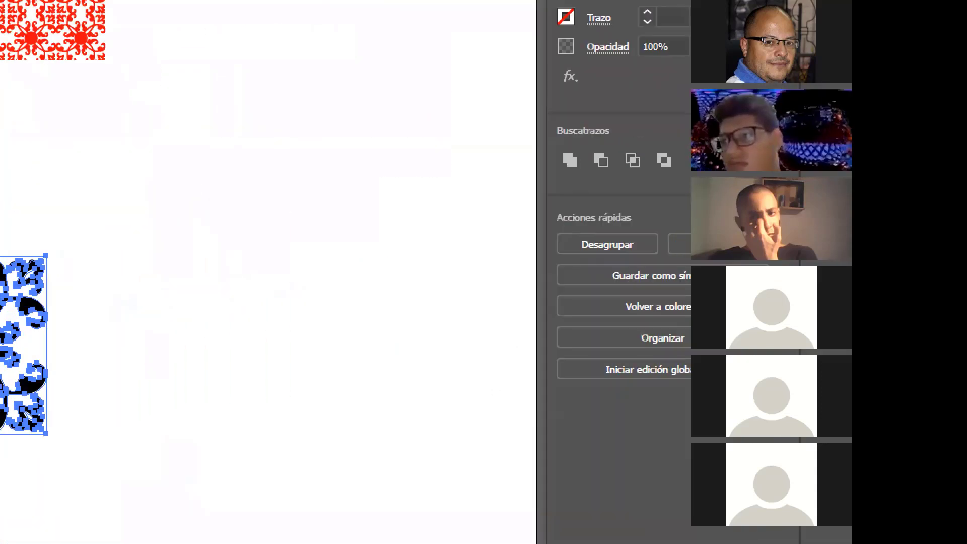
mouse_move(553, 200)
left_mouse_down()
mouse_move(716, 331)
mouse_move(749, 393)
mouse_move(789, 401)
left_mouse_up()
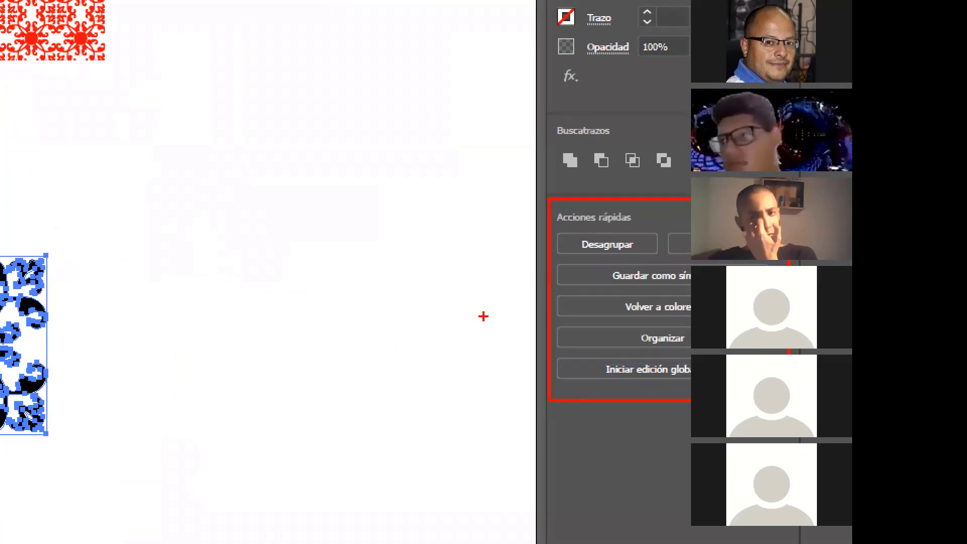
mouse_move(553, 252)
left_mouse_down()
mouse_move(200, 339)
mouse_move(44, 311)
left_mouse_up()
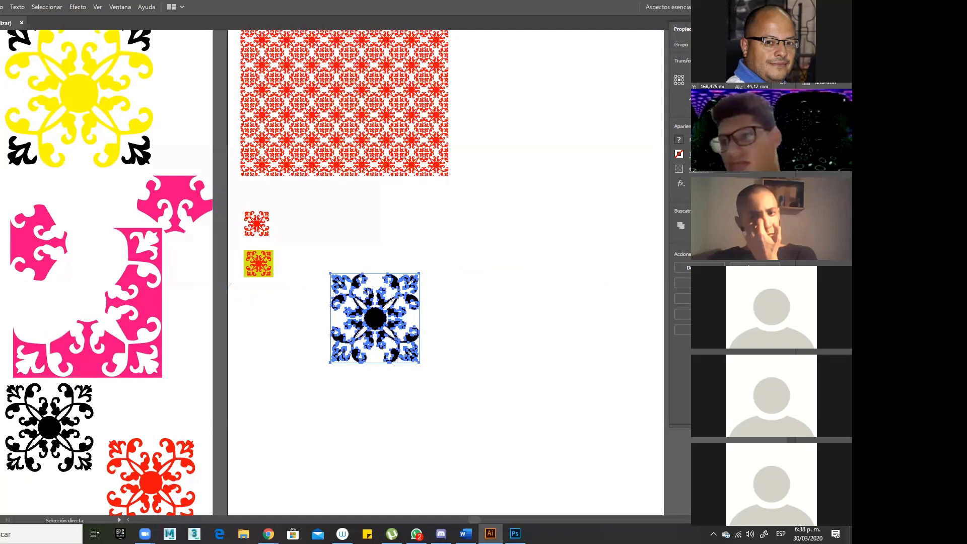
double_click(375, 318)
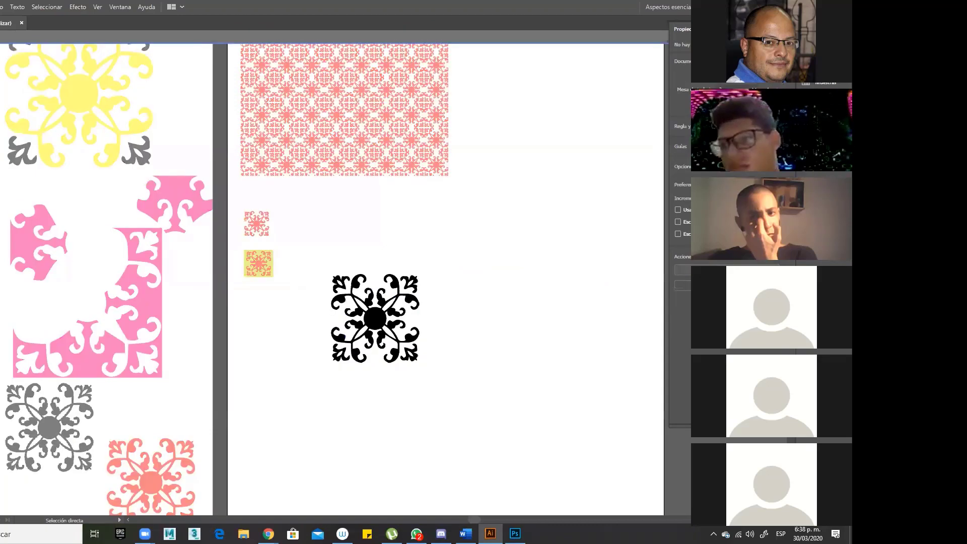
key("v")
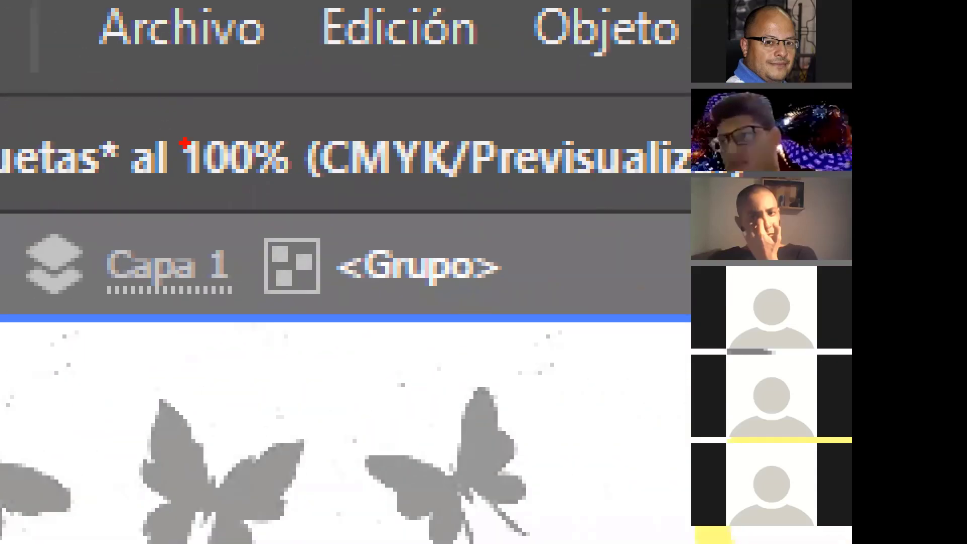
mouse_move(240, 218)
left_mouse_down()
mouse_move(341, 292)
mouse_move(553, 330)
left_mouse_up()
left_click_drag(487, 303, 644, 481)
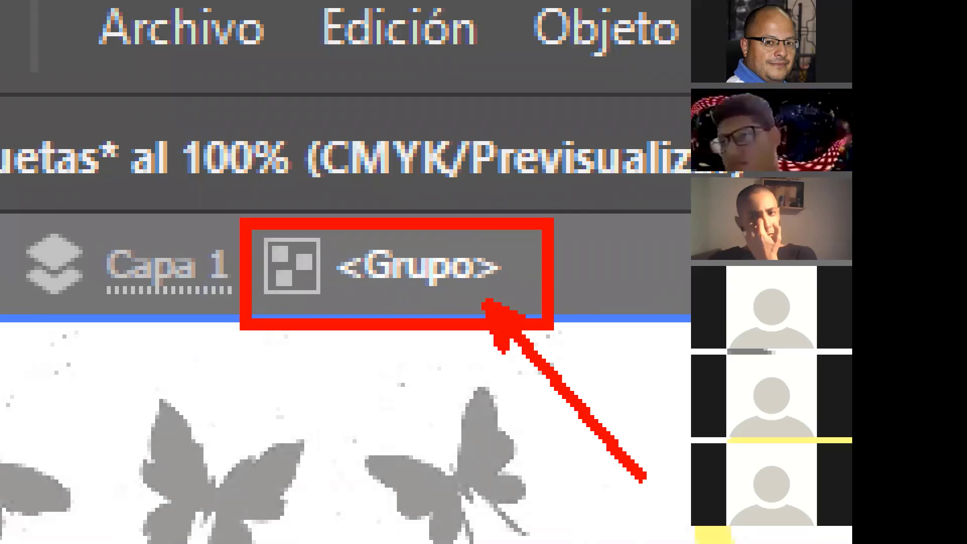
left_click_drag(1, 227, 4, 314)
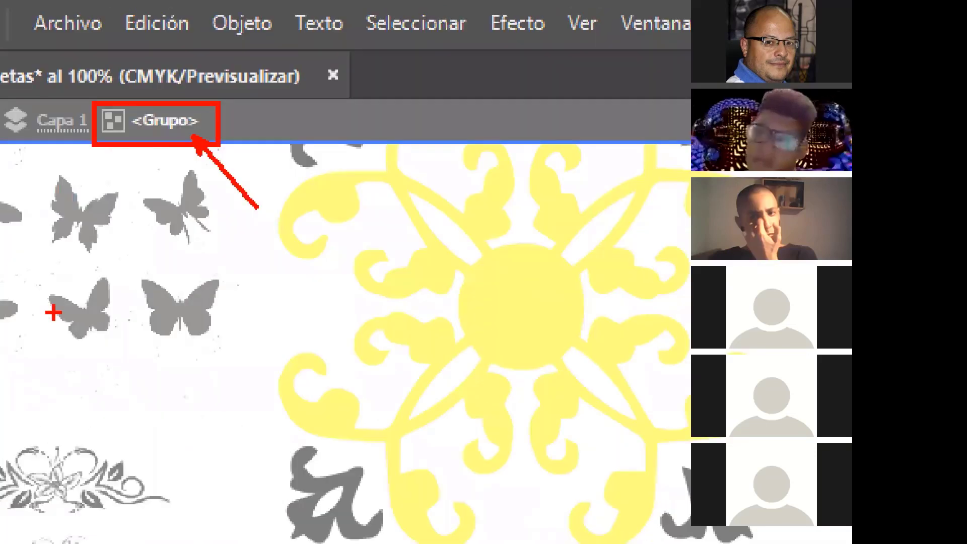
key("Escape")
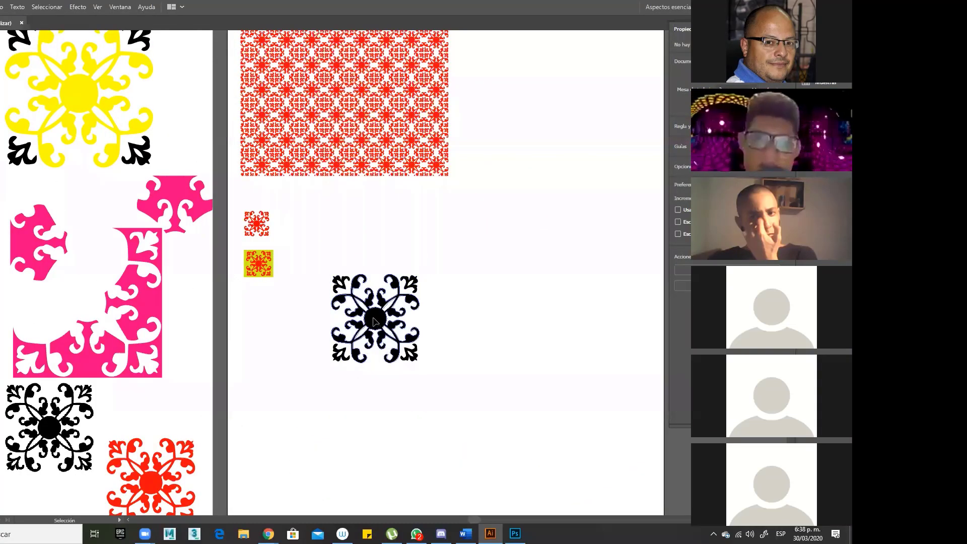
- Ungroup the expanded black ornament on the second artboard and deselect its pieces
left_click(404, 354)
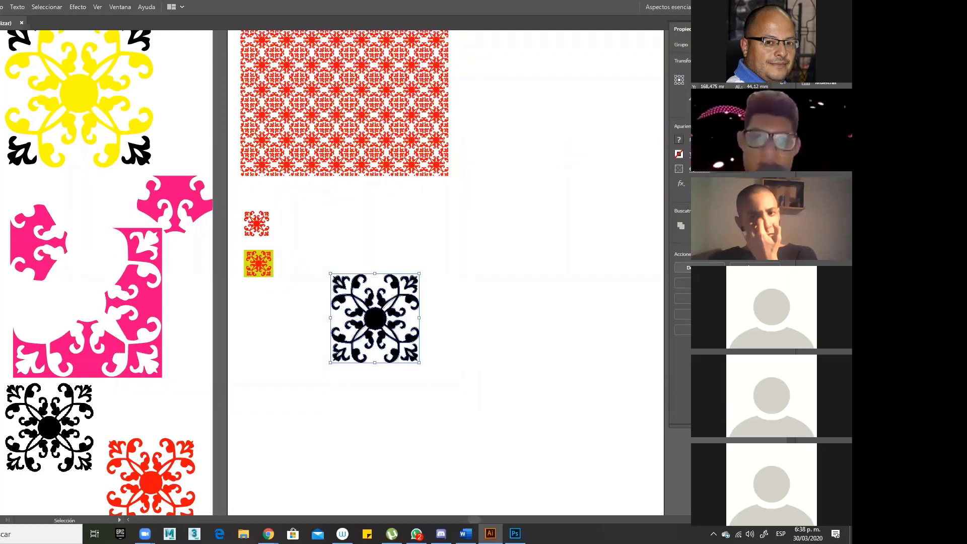
key("shift+ctrl+g")
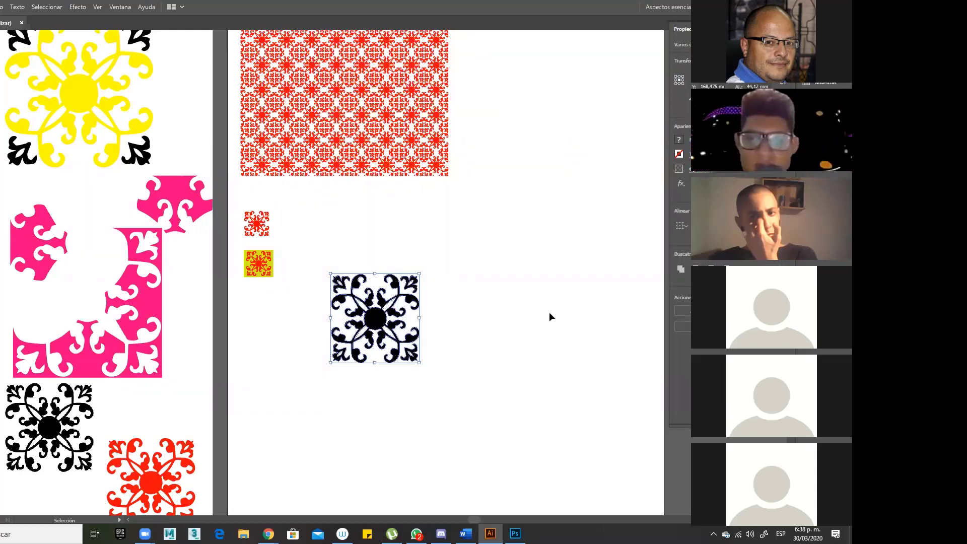
left_click(544, 312)
- Fill the ornament's white background pieces with yellow: the right, lower and lower-right corner pieces and the large surrounding one
left_click(413, 313)
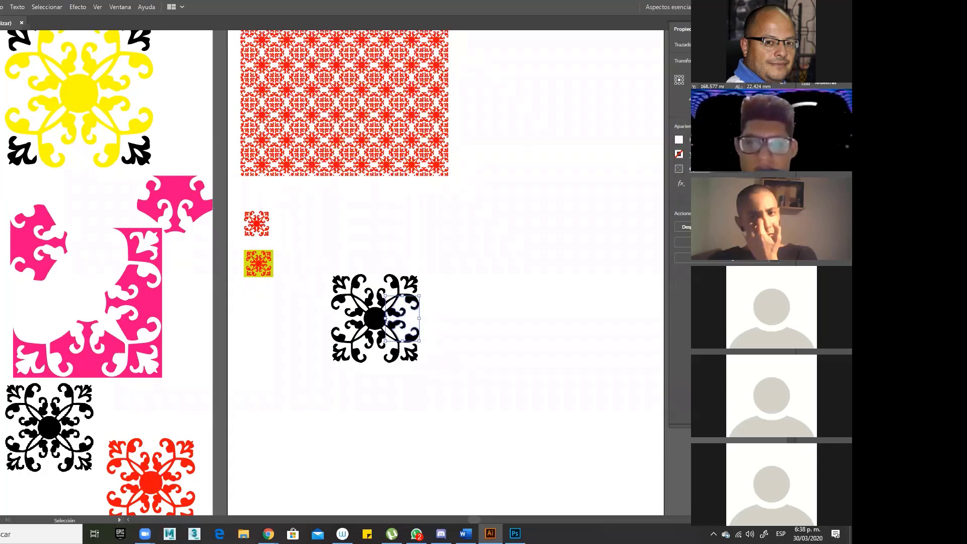
left_click(826, 83)
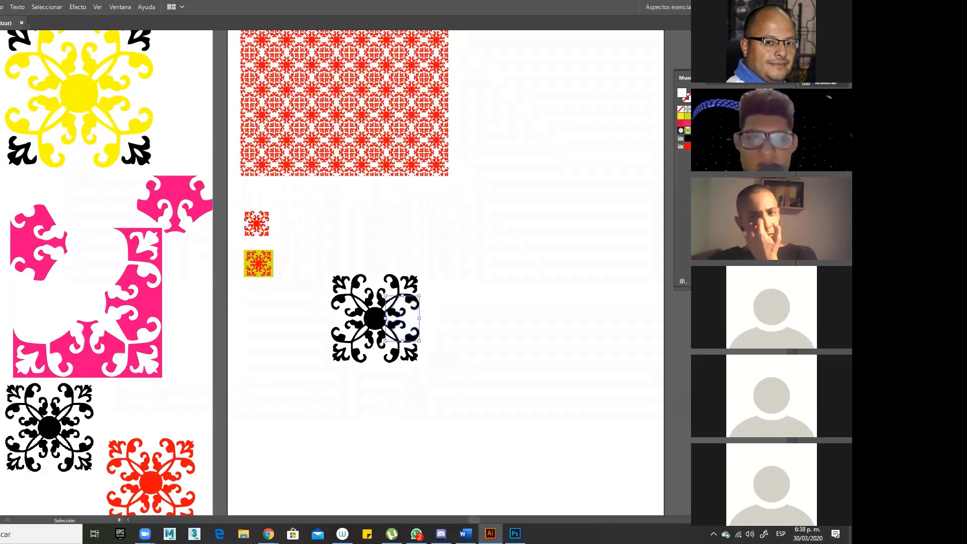
left_click(716, 110)
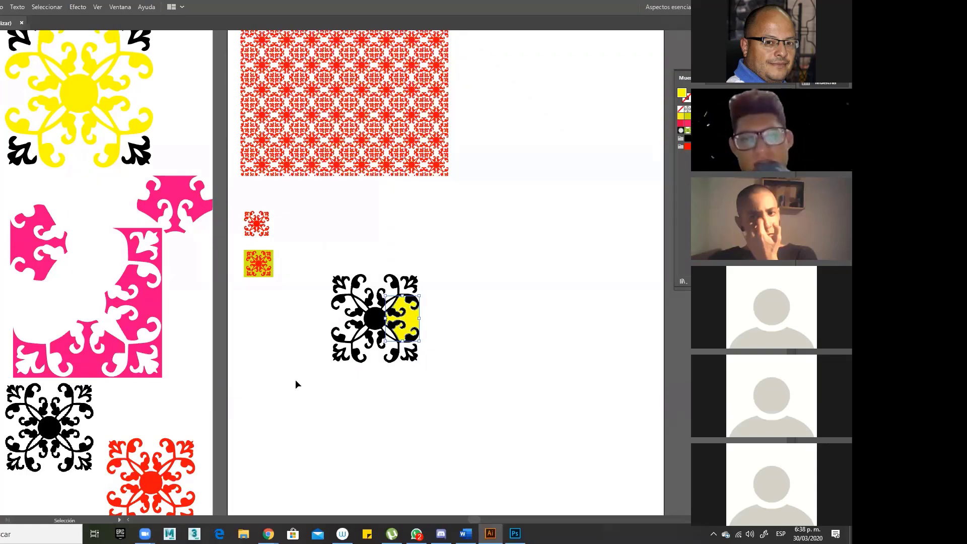
left_click(363, 302)
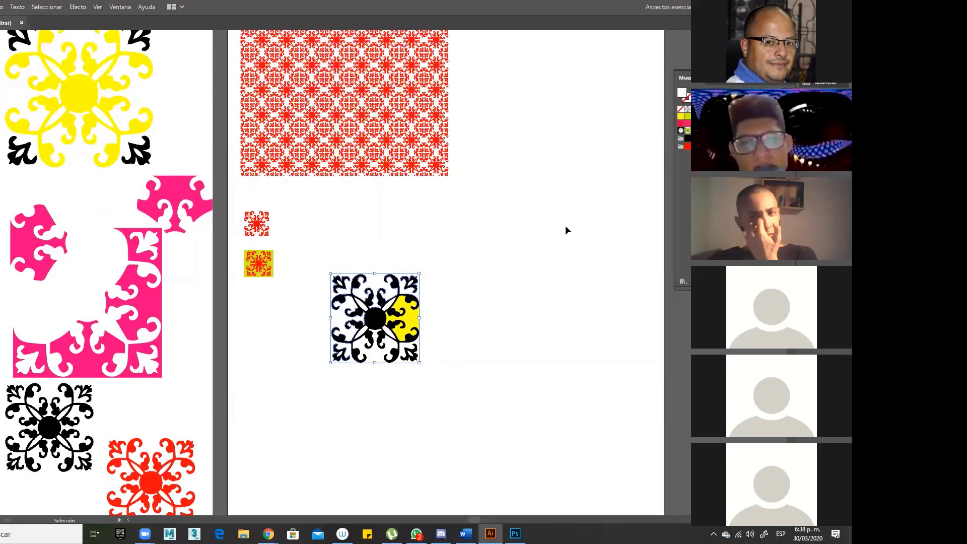
left_click(716, 110)
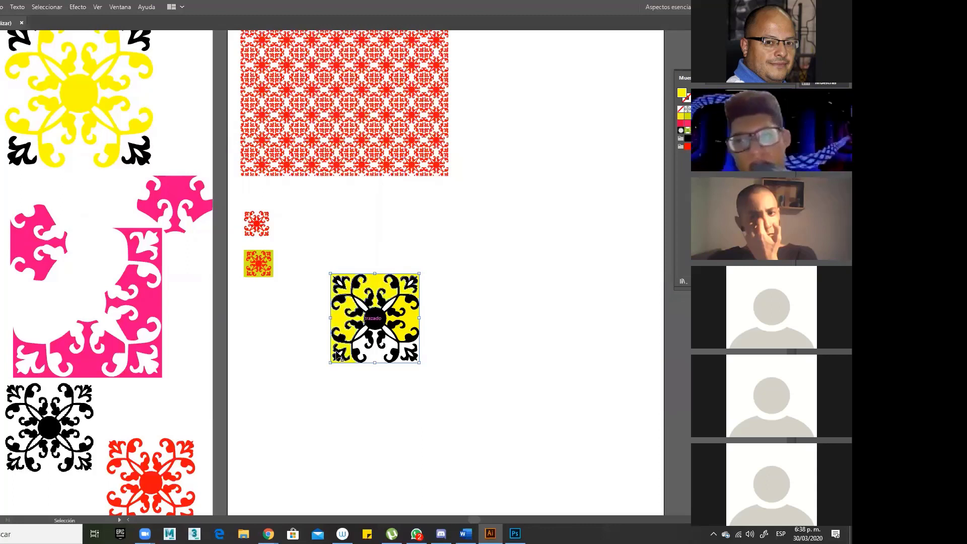
left_click(378, 358)
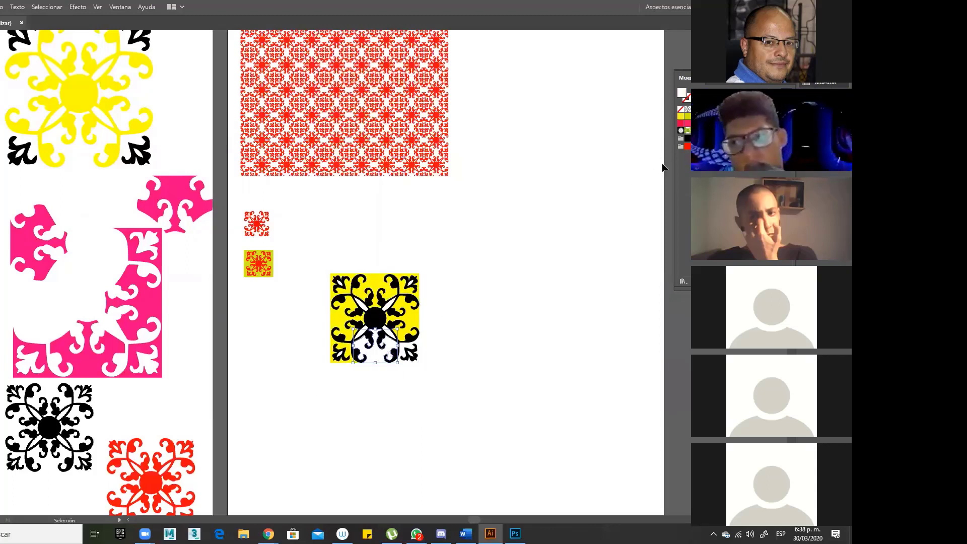
left_click(716, 110)
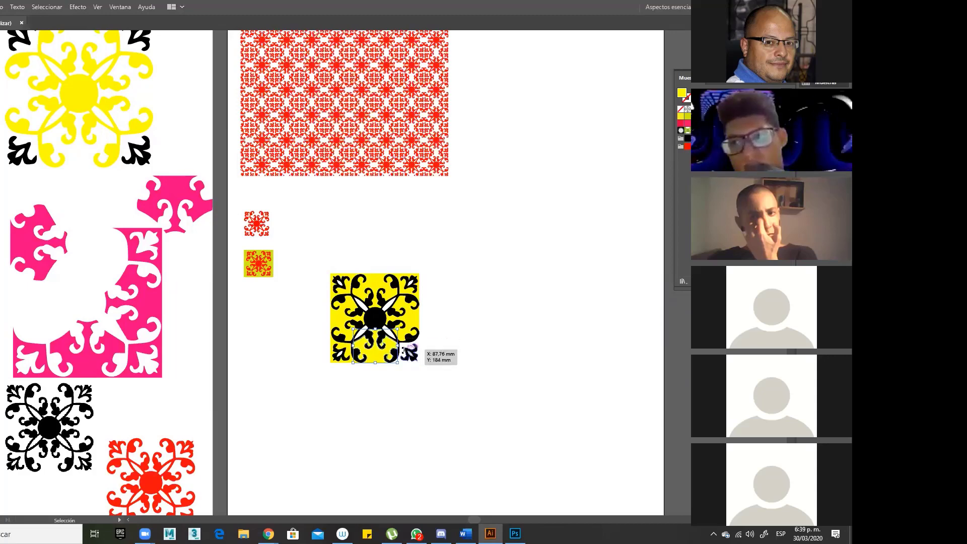
left_click(441, 361)
left_click(420, 346)
left_click(716, 110)
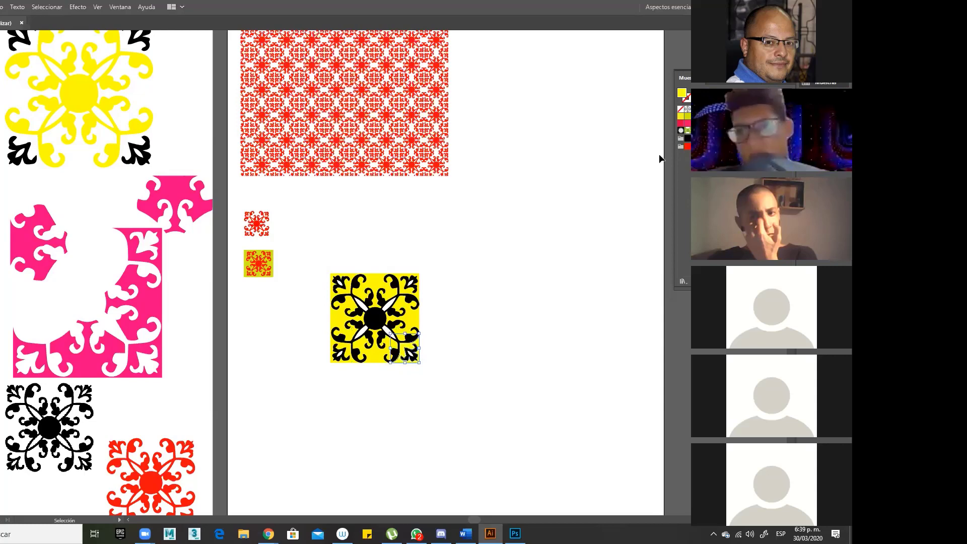
- Delete the yellow background pieces on the right side and in the lower-right corner of the black ornament
left_click(487, 332)
left_click_drag(311, 259, 474, 389)
key("z")
left_click(479, 360, "alt")
left_click_drag(428, 334, 611, 353)
key("v")
left_click(509, 225)
key("Delete")
left_click(493, 302)
key("Delete")
- Delete the yellow background piece below the ornament's centre and the large yellow piece surrounding the design
left_click(397, 323)
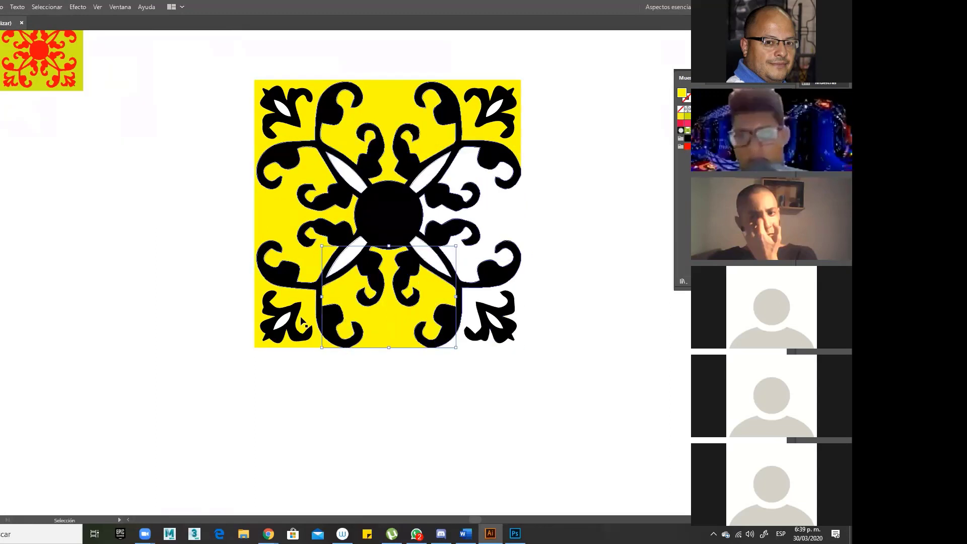
key("Delete")
left_click(300, 319)
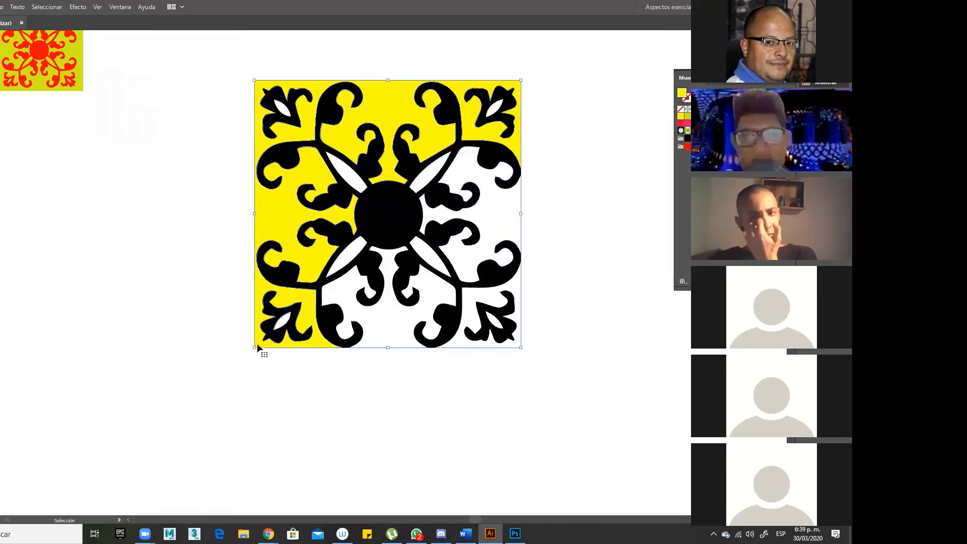
left_click(257, 381)
left_click(260, 299)
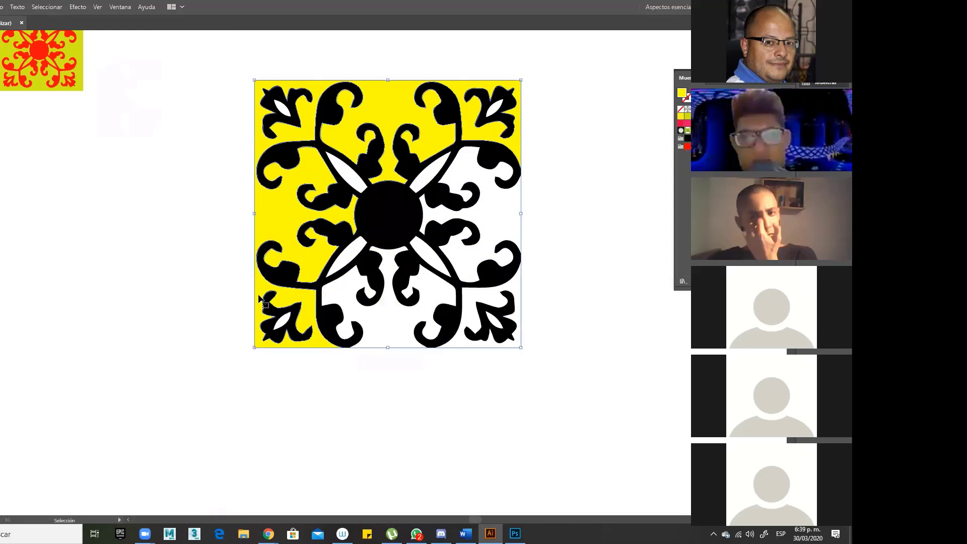
key("Delete")
- Delete the white petal shapes around the ornament's central circle and the white sliver inside the lower-right corner leaf
left_click(342, 174)
key("Delete")
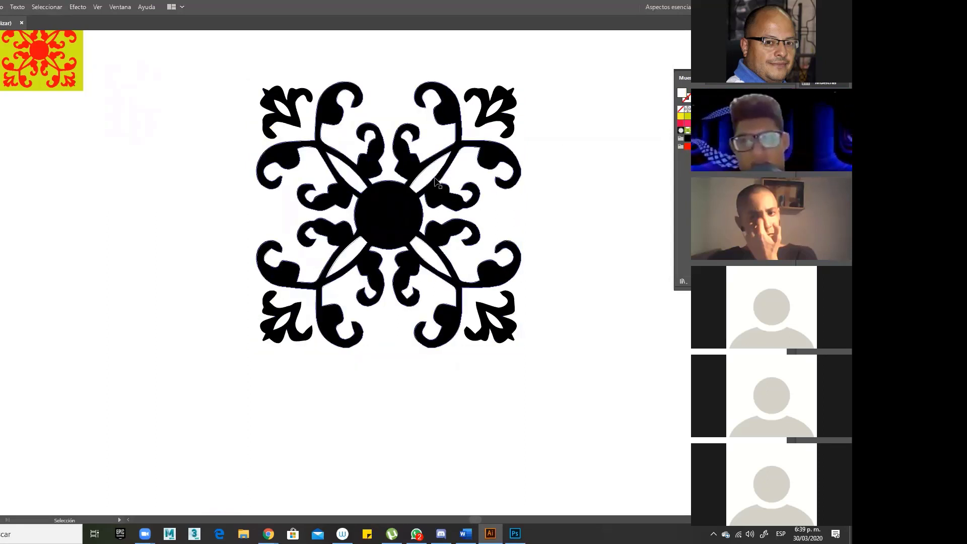
left_click(431, 255)
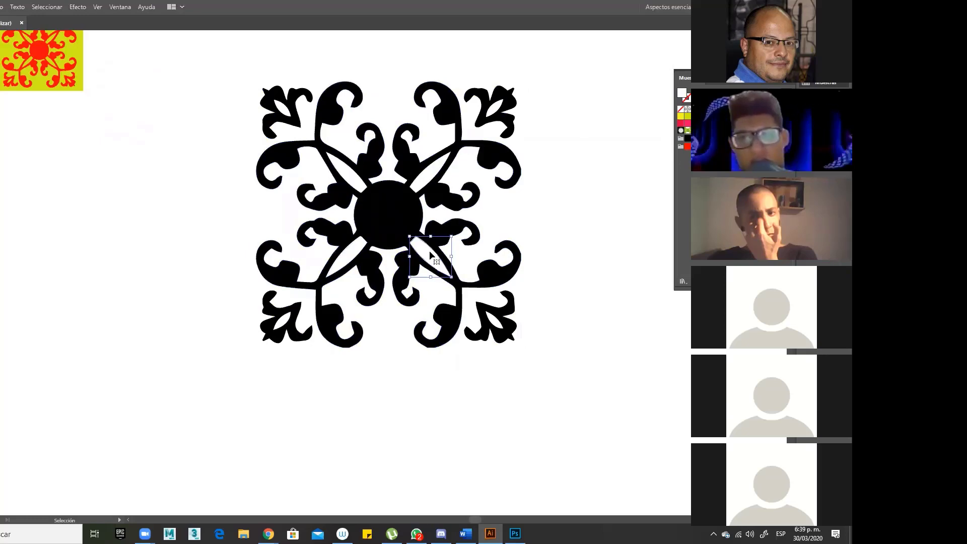
key("Delete")
left_click(341, 263)
key("Delete")
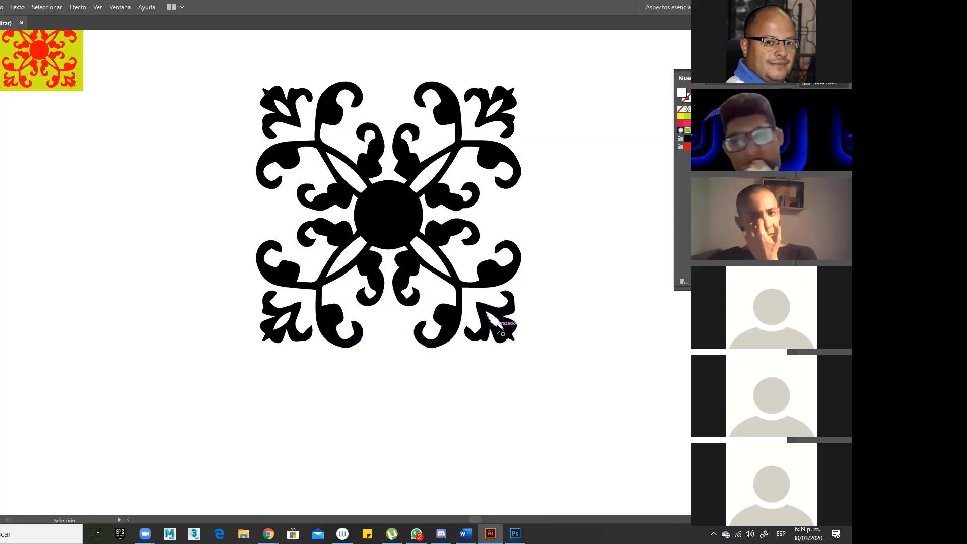
left_click(497, 324)
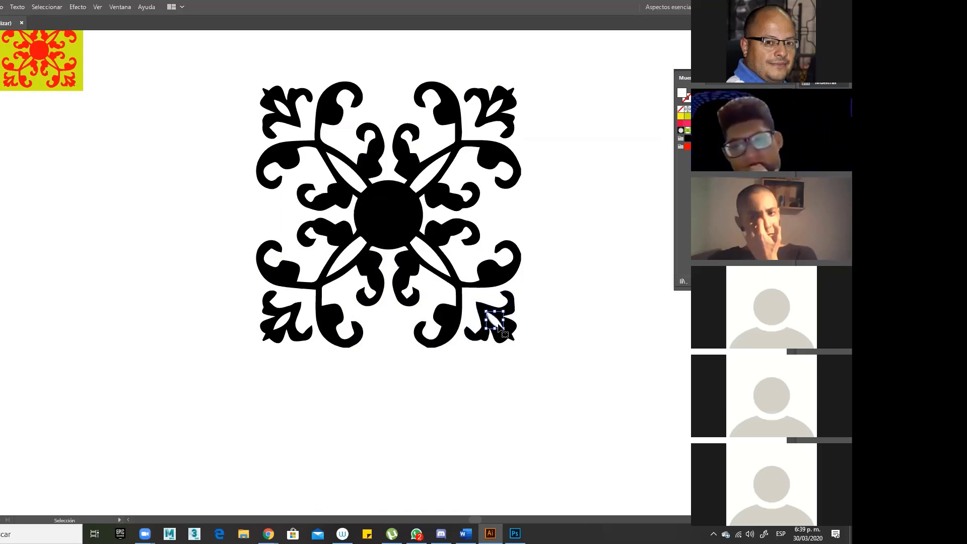
key("Delete")
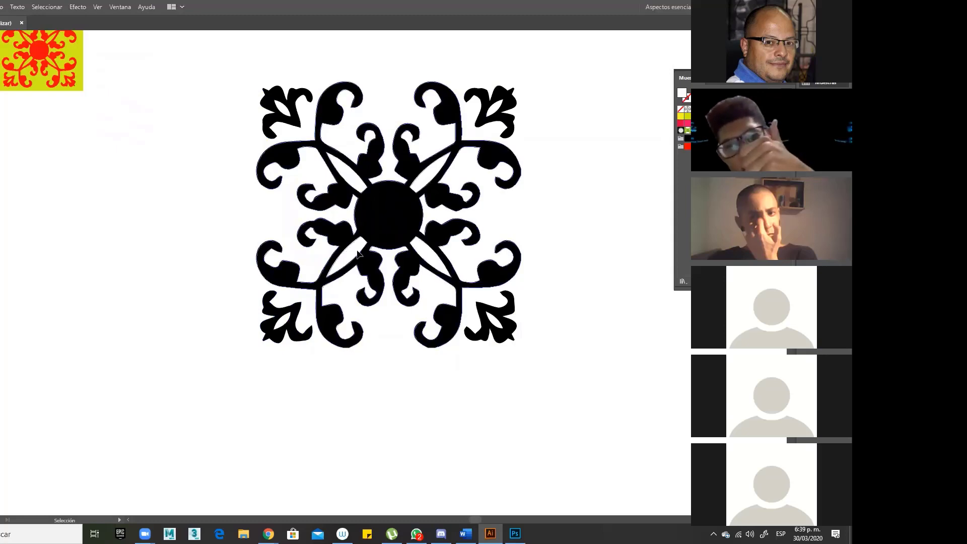
- Try shifting the main black ornament shape slightly, undo the move, and check its separate pieces by selecting them
left_click_drag(422, 255, 426, 255)
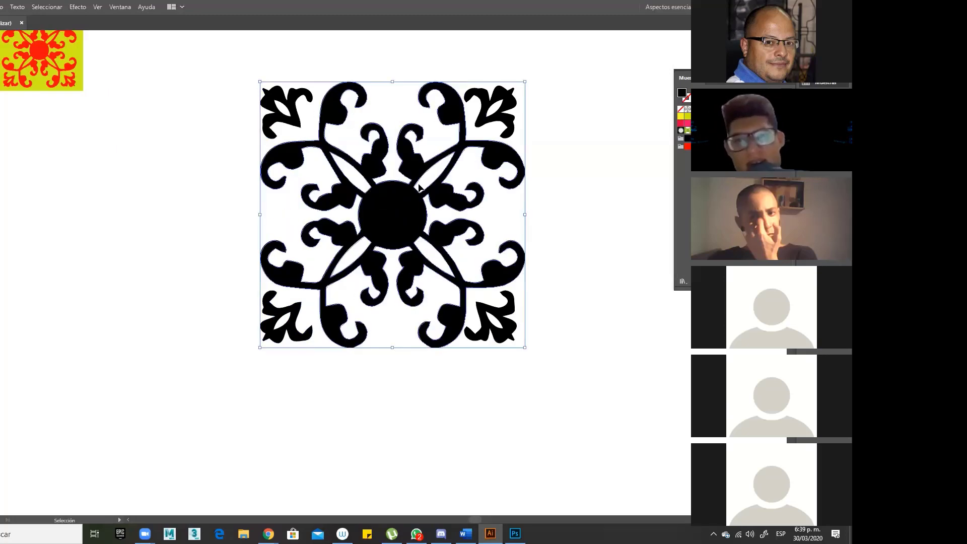
key("ctrl+z")
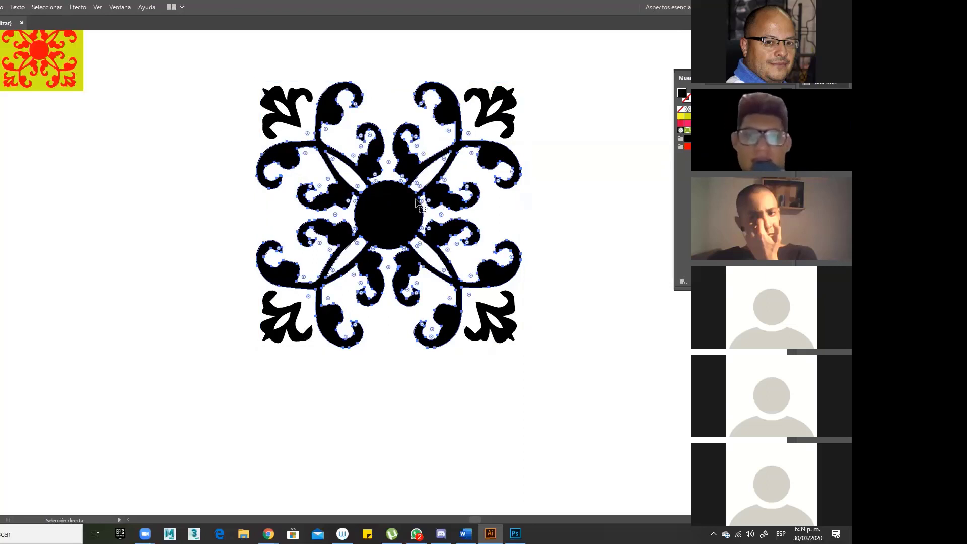
left_click(422, 181)
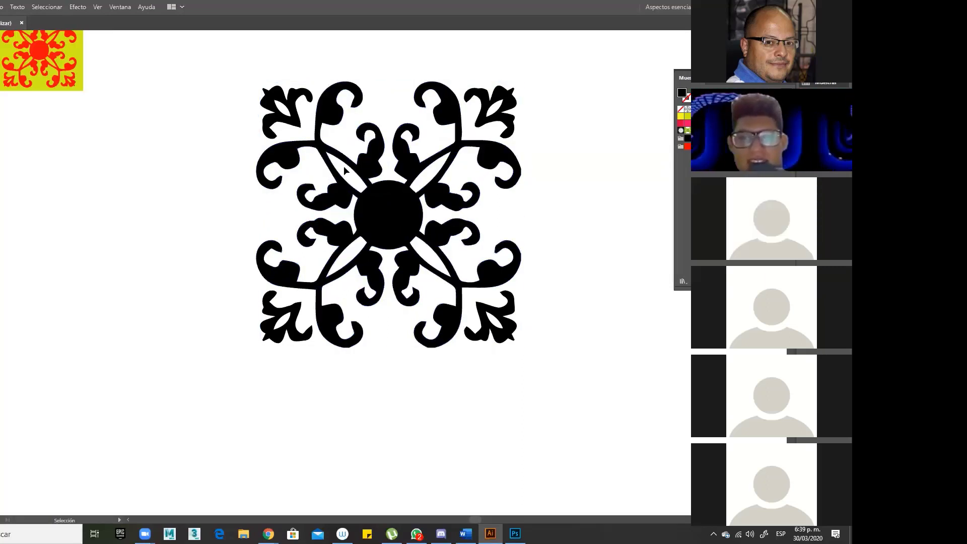
left_click(285, 115)
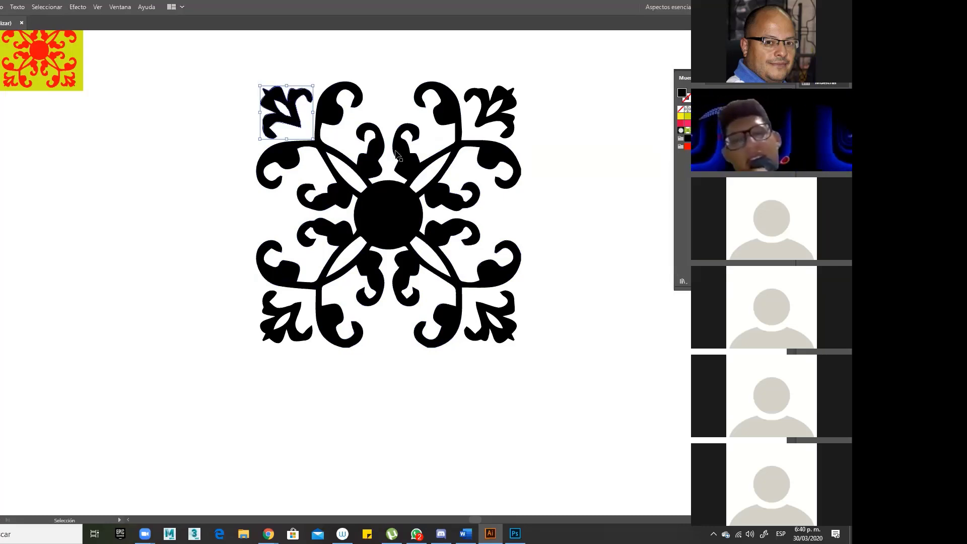
left_click(411, 289)
- Fill the main ornament shape and each of its four corner leaves with yellow
left_click(401, 206)
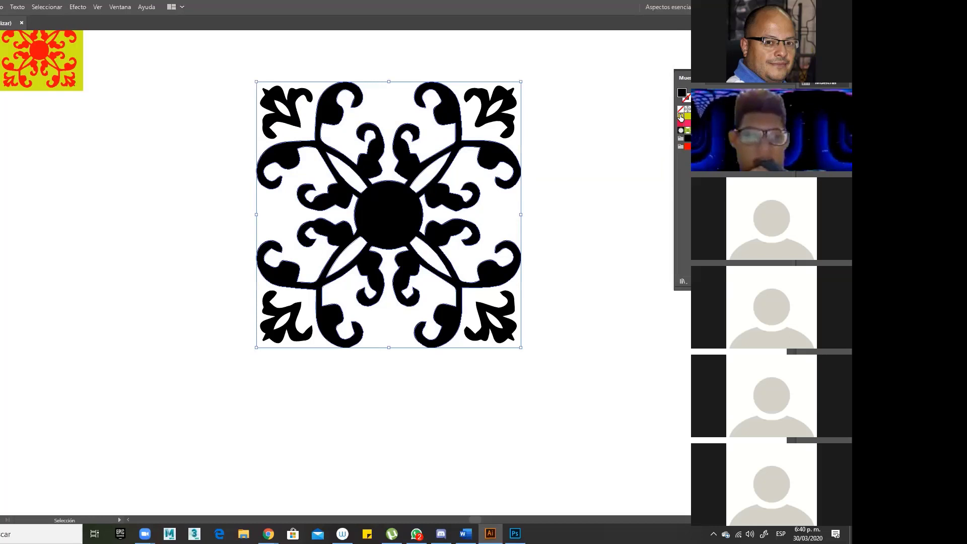
left_click(681, 116)
left_click(509, 331)
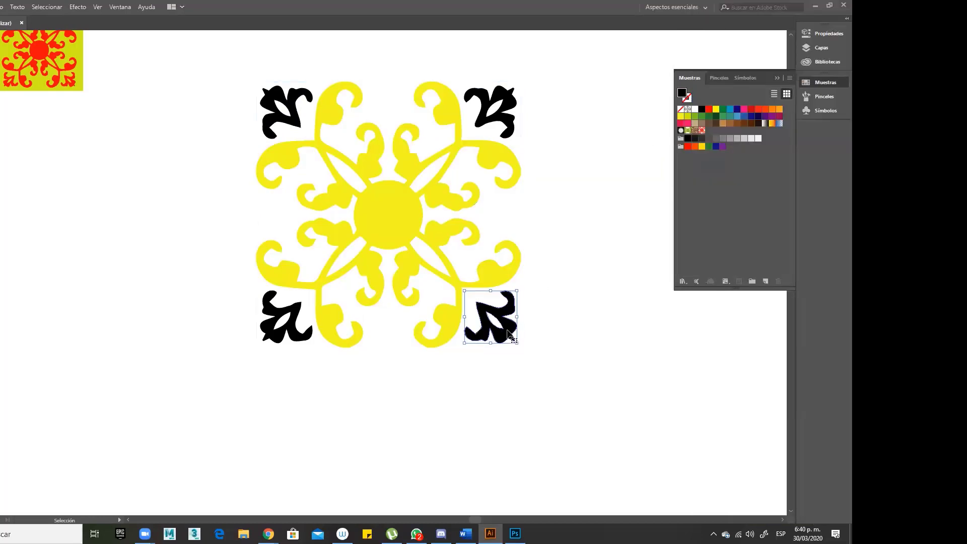
left_click(682, 117)
left_click(512, 107)
left_click(681, 117)
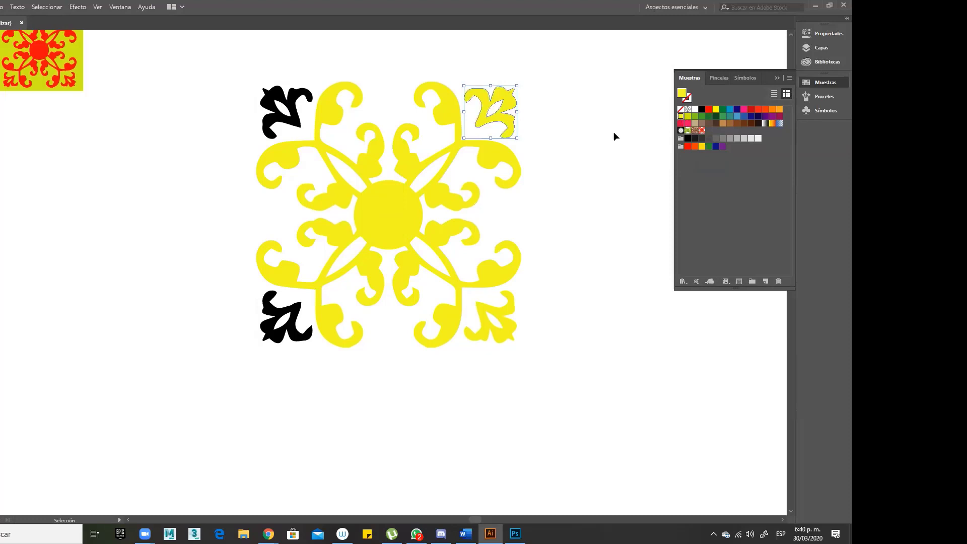
left_click(272, 97)
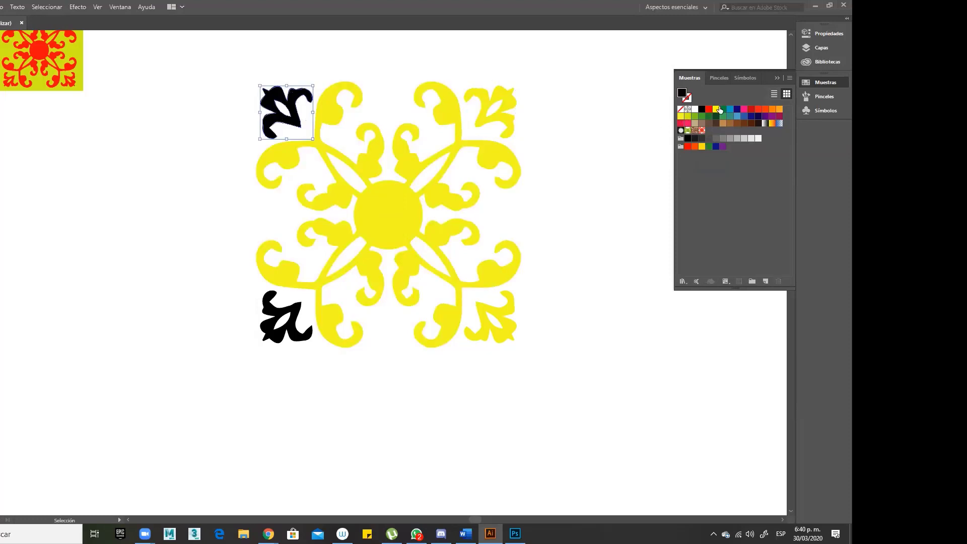
left_click(681, 116)
left_click(288, 332)
left_click(683, 117)
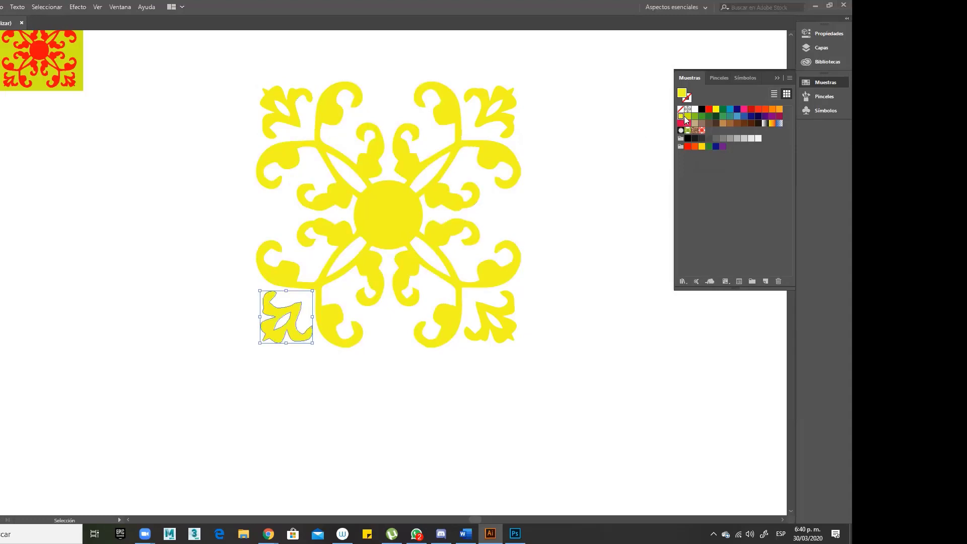
- Select all pieces of the ornament together and try several fill colours, leaving them brown
left_click_drag(240, 65, 605, 410)
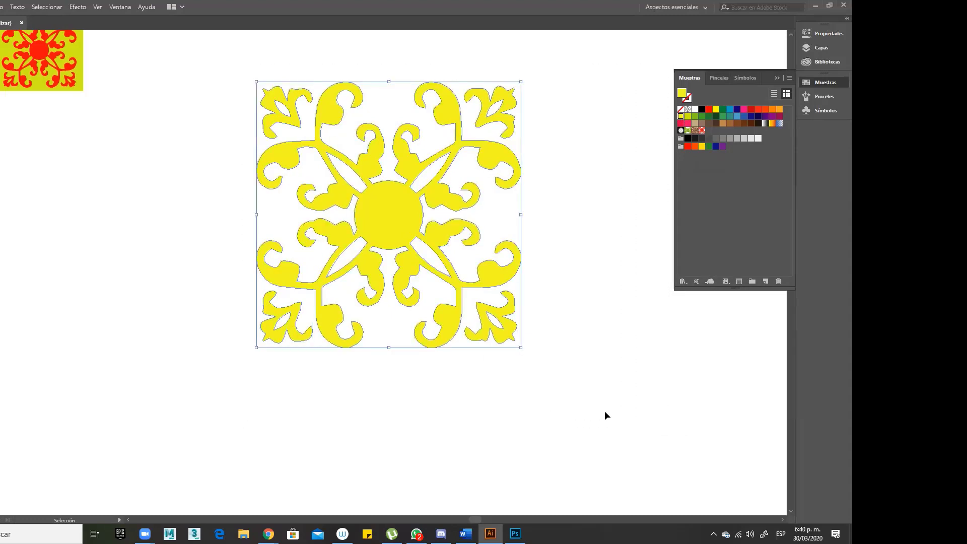
left_click(710, 109)
left_click(737, 123)
left_click(744, 123)
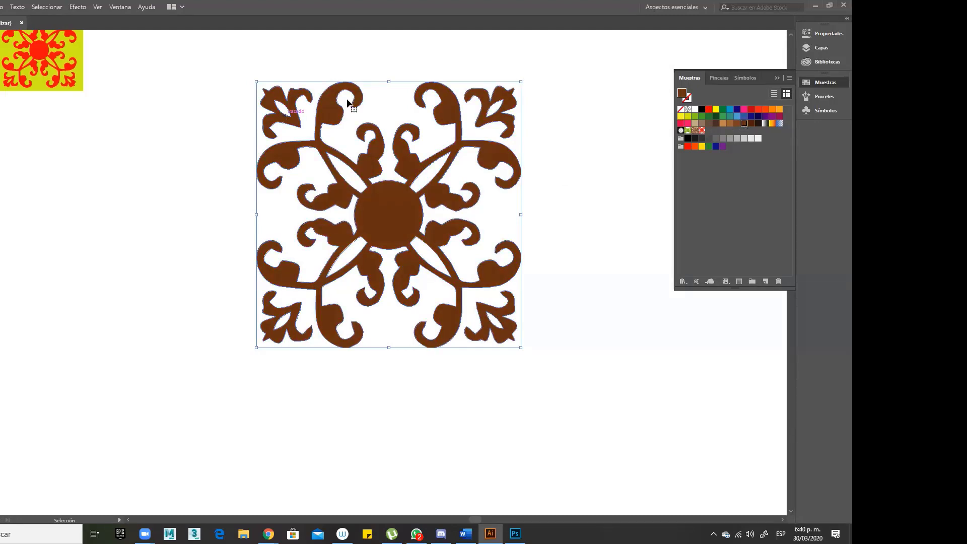
- Group all the brown ornament pieces into one object and deselect it
left_click(828, 33)
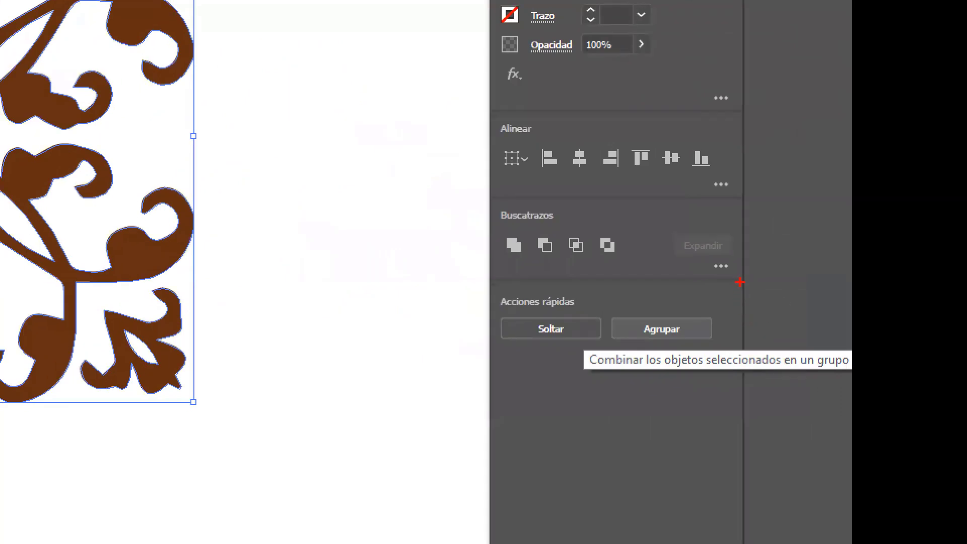
mouse_move(740, 282)
left_mouse_down()
mouse_move(659, 400)
mouse_move(470, 382)
left_mouse_up()
left_click_drag(625, 318, 222, 193)
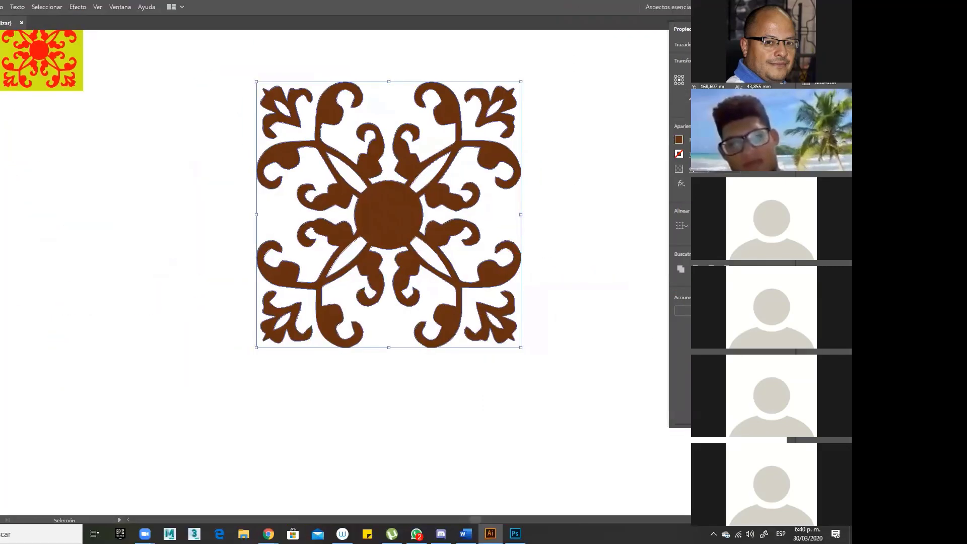
key("ctrl+g")
left_click(405, 371)
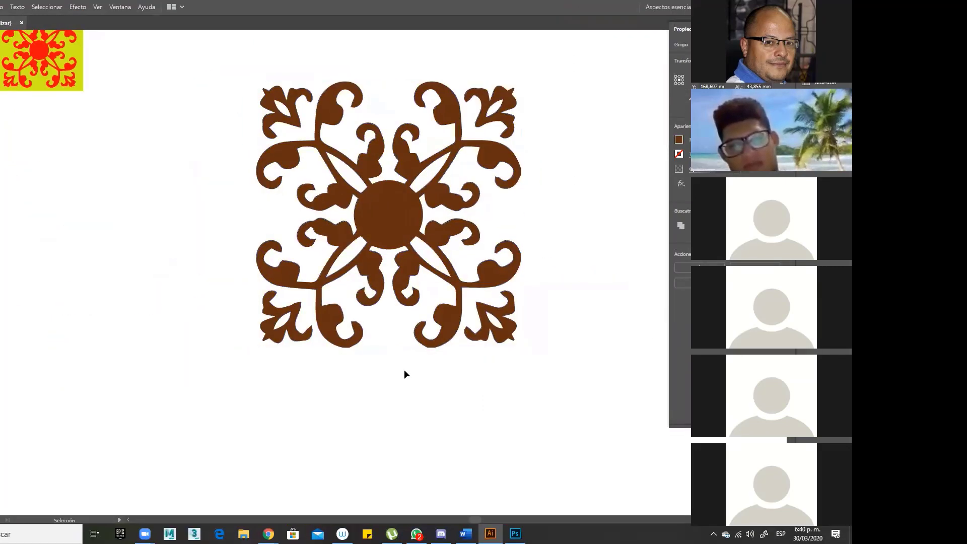
- Try a red fill on the whole grouped ornament, and return it to a dark brown fill
left_click(389, 211)
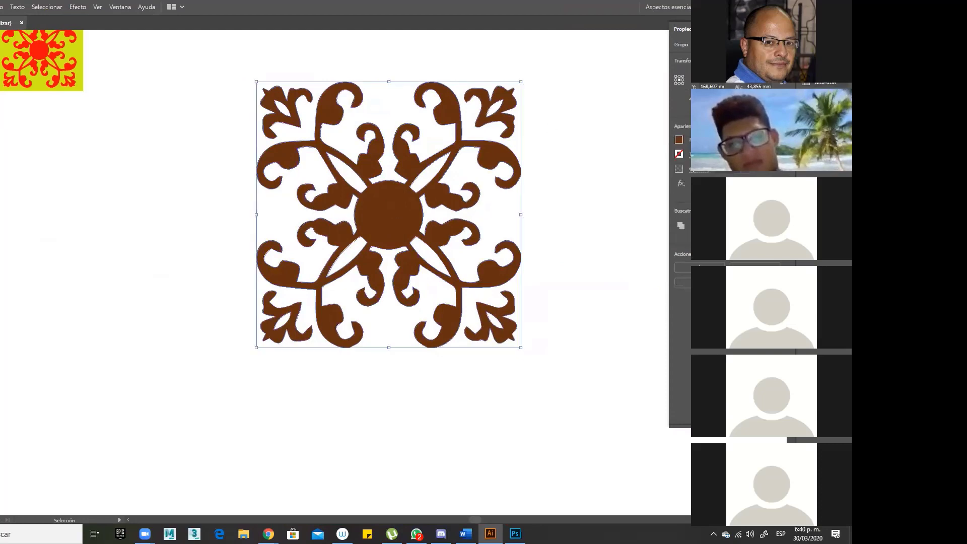
left_click(825, 83)
left_click(709, 109)
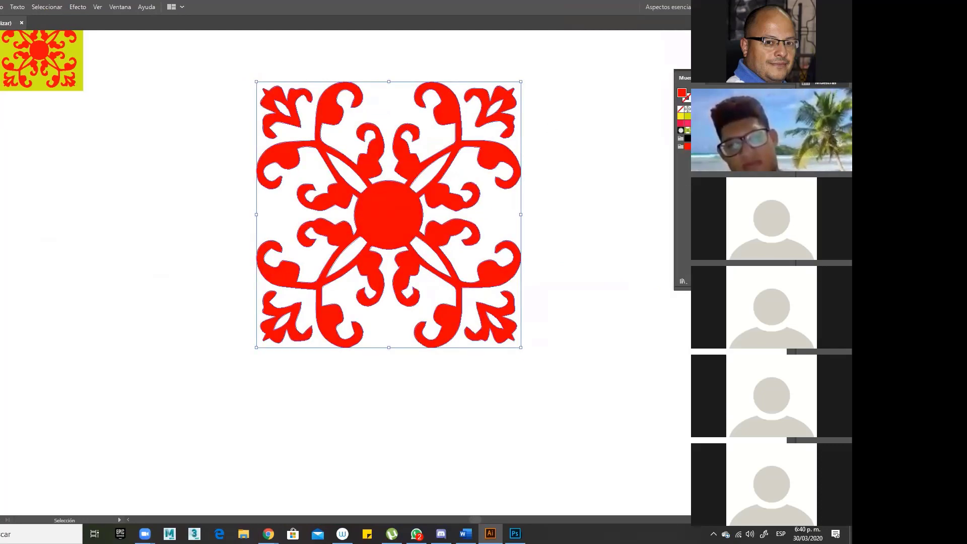
key("ctrl+z")
- Move the dark brown ornament up the artboard, level with the two small red ornaments and below the patterned rectangle
key("z")
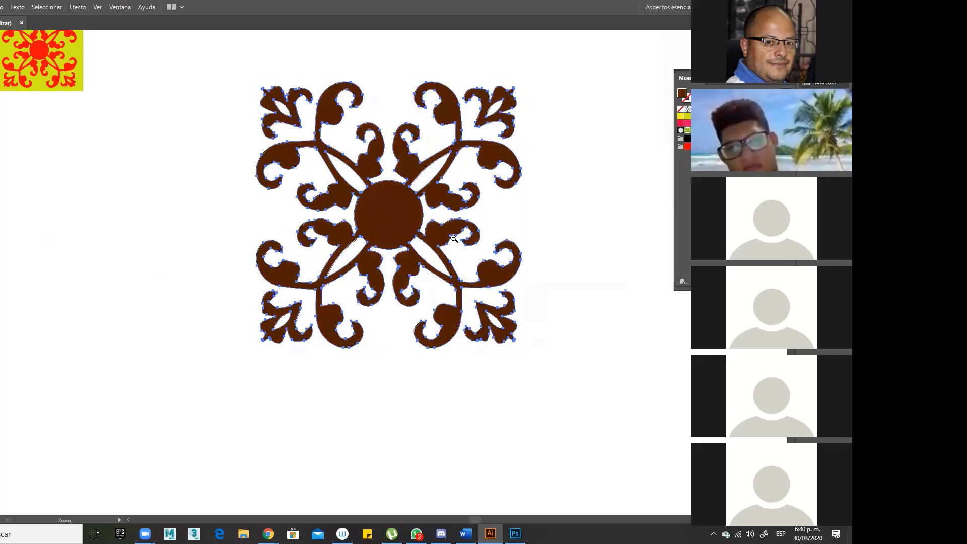
left_click(454, 239, "alt")
left_click(447, 238, "alt")
key("space")
left_click_drag(195, 206, 274, 377)
key("v")
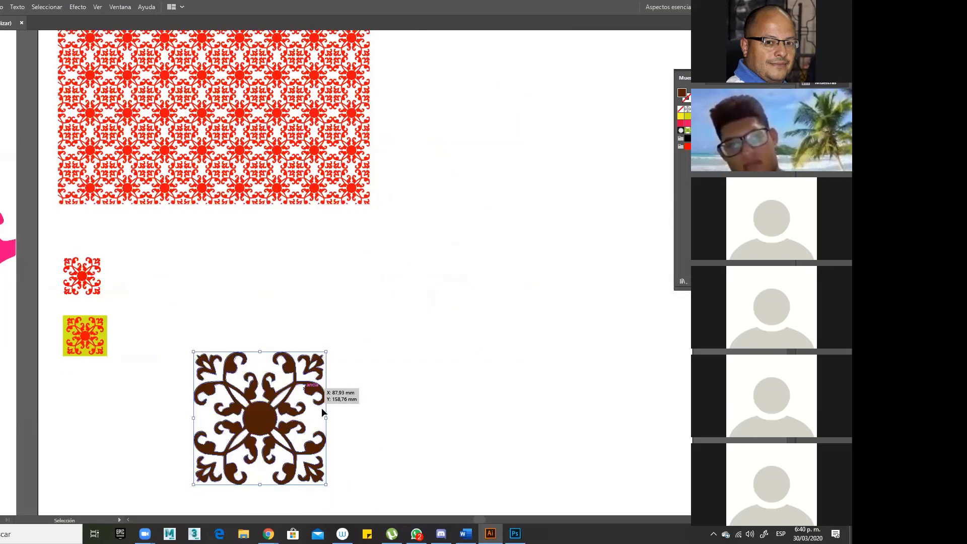
left_click_drag(276, 416, 297, 313)
- Compare the small red ornament with the large brown ornament and the red patterned rectangle
left_click(83, 280)
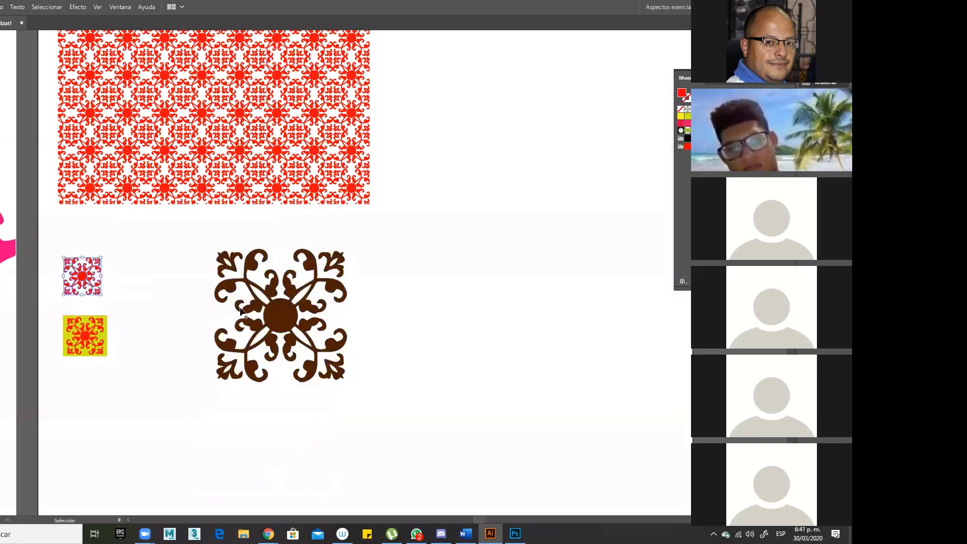
left_click(247, 313)
left_click(87, 278)
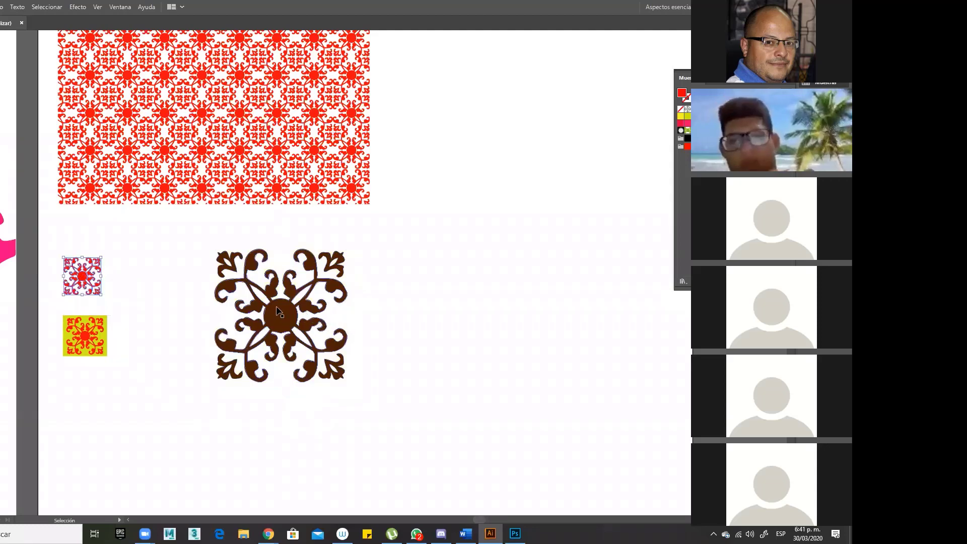
left_click(368, 111)
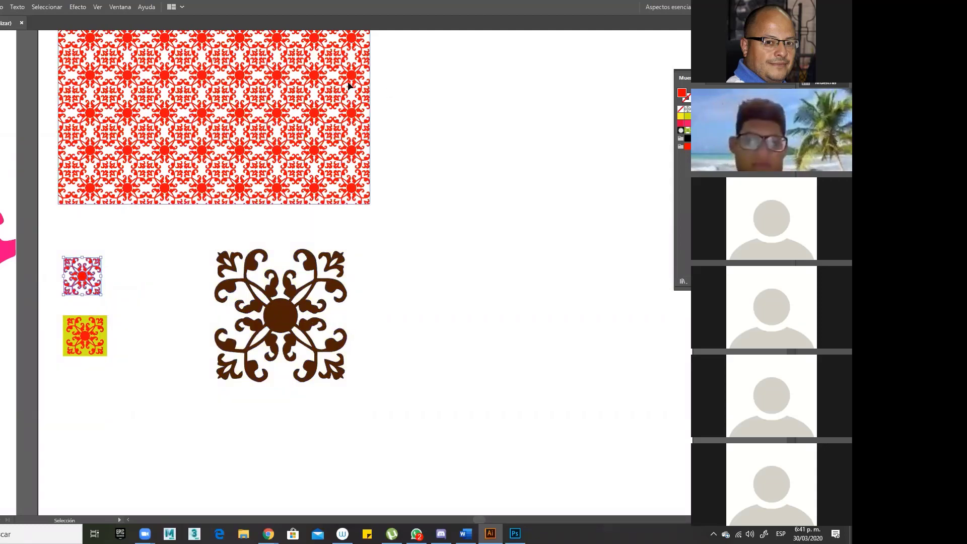
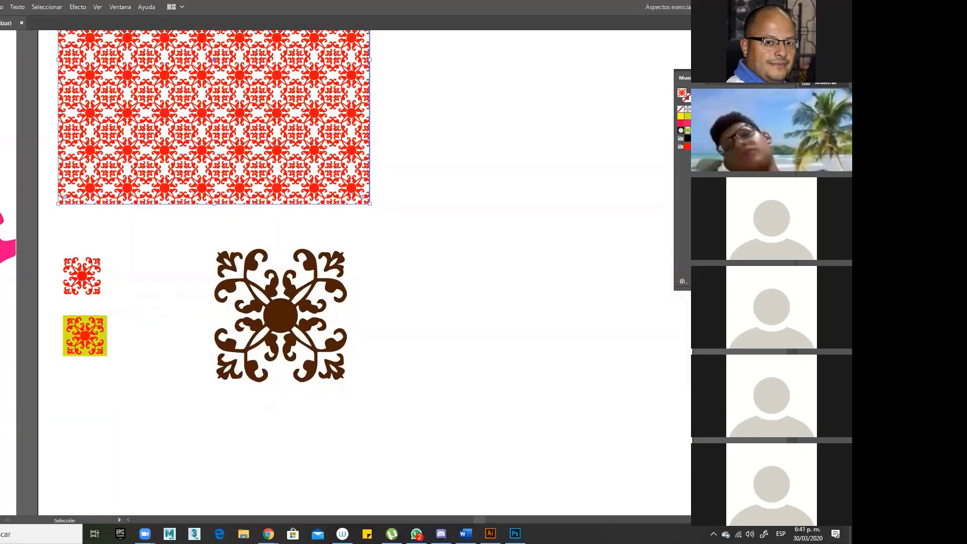
- Place the modelo02 image as a linked photo beside the patterned rectangle on the artboard
left_click(0, 7)
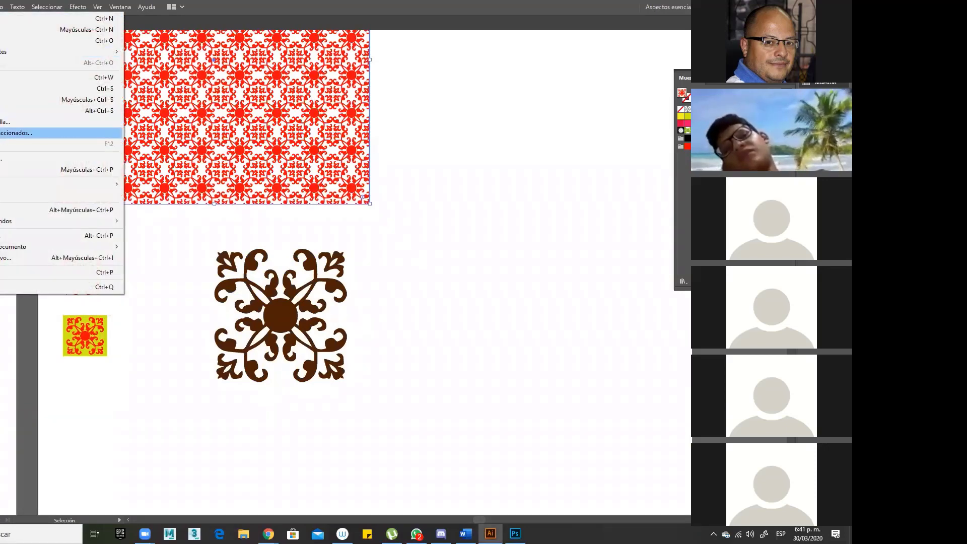
left_click(1, 169)
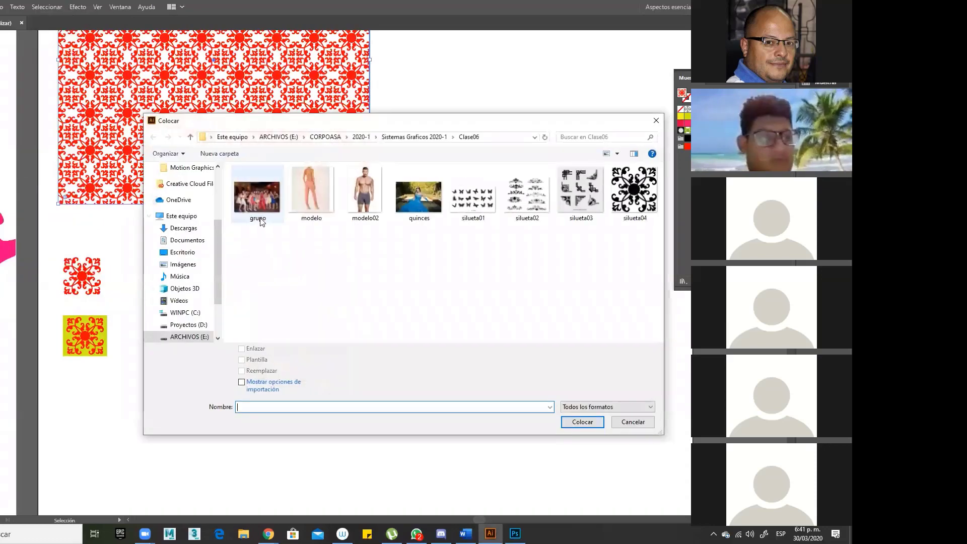
left_click(348, 206)
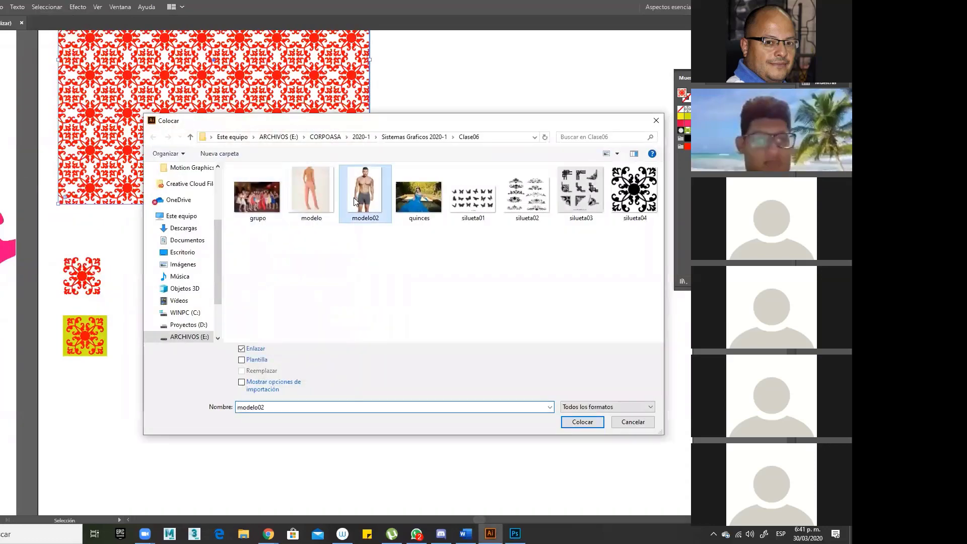
left_click(595, 424)
left_click_drag(414, 204, 636, 476)
key("space")
left_click_drag(594, 436, 524, 322)
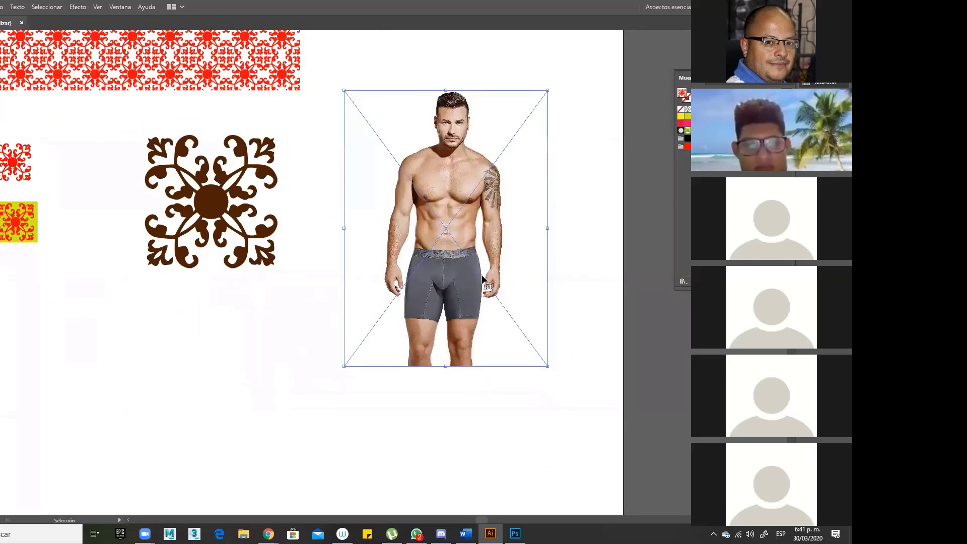
- Reposition the placed photo beside the ornaments, level with the lower part of the patterned rectangle
left_click_drag(465, 223, 323, 216)
key("space")
left_click_drag(224, 238, 298, 425)
left_click_drag(406, 352, 474, 201)
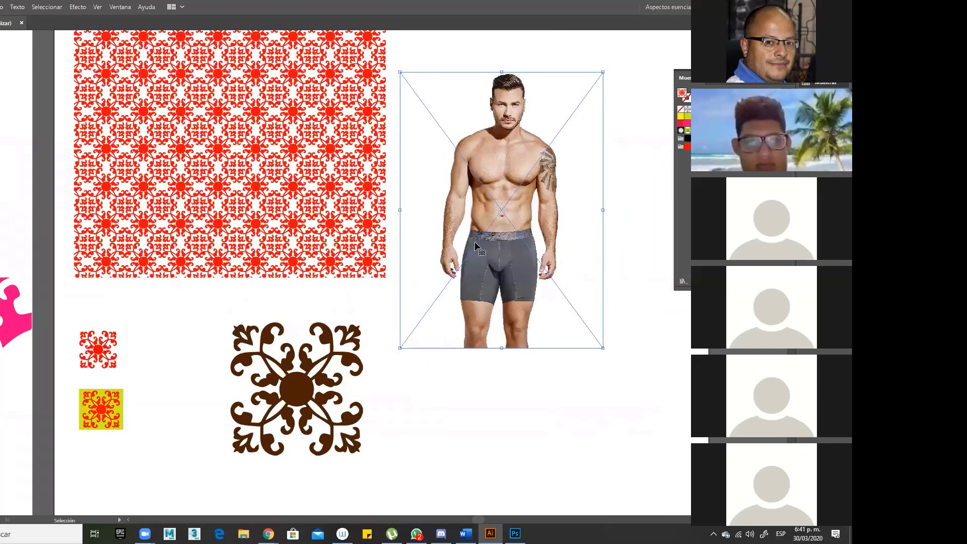
left_click_drag(473, 236, 374, 256)
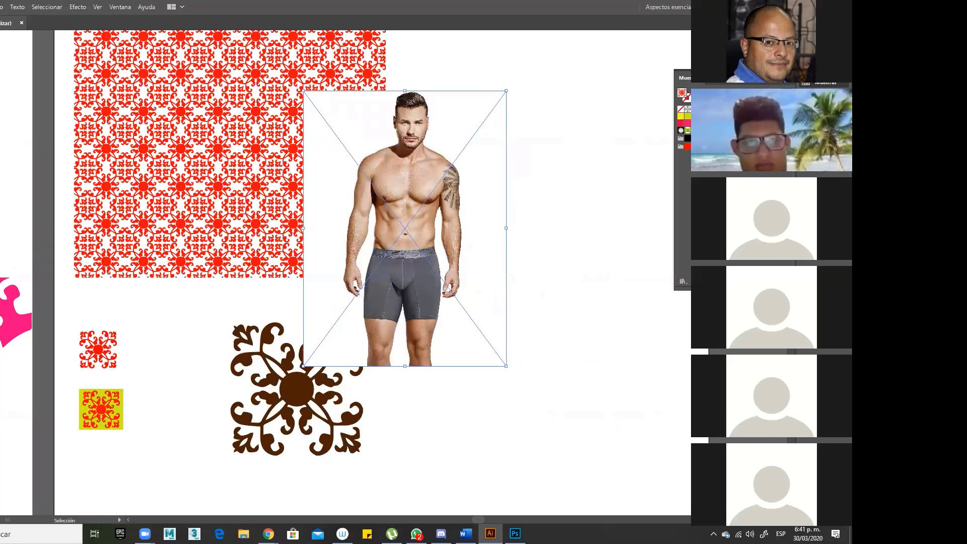
- Image-trace the placed photo with a limited-colour preset
left_click(826, 35)
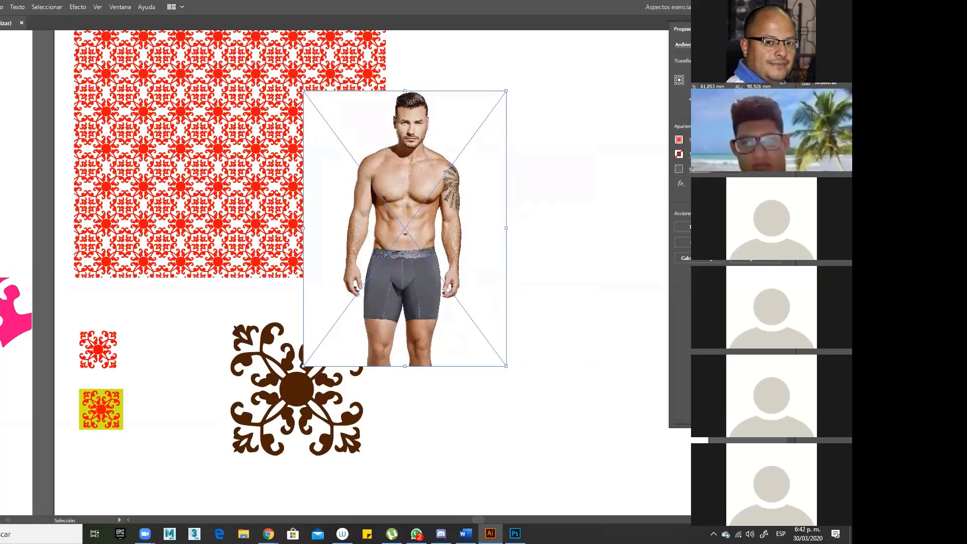
left_click(700, 258)
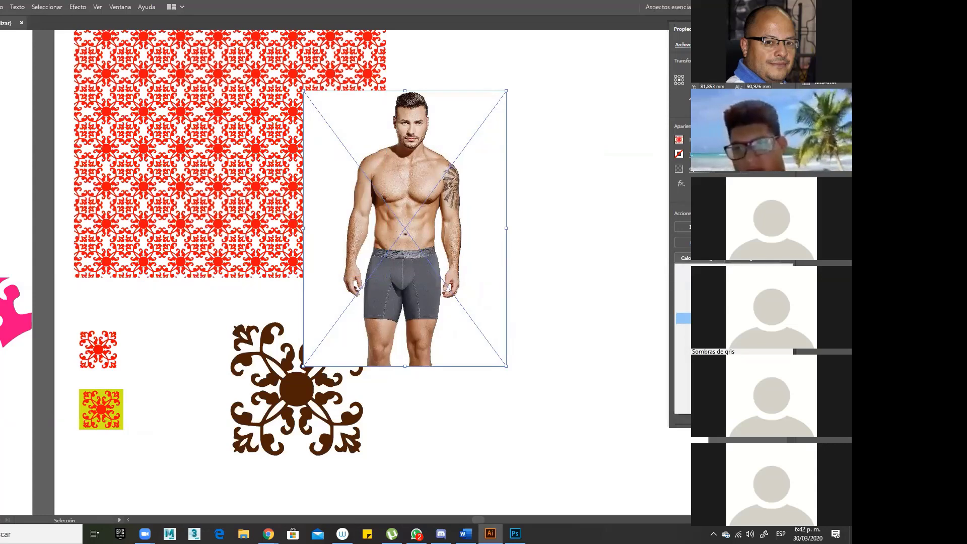
left_click(721, 318)
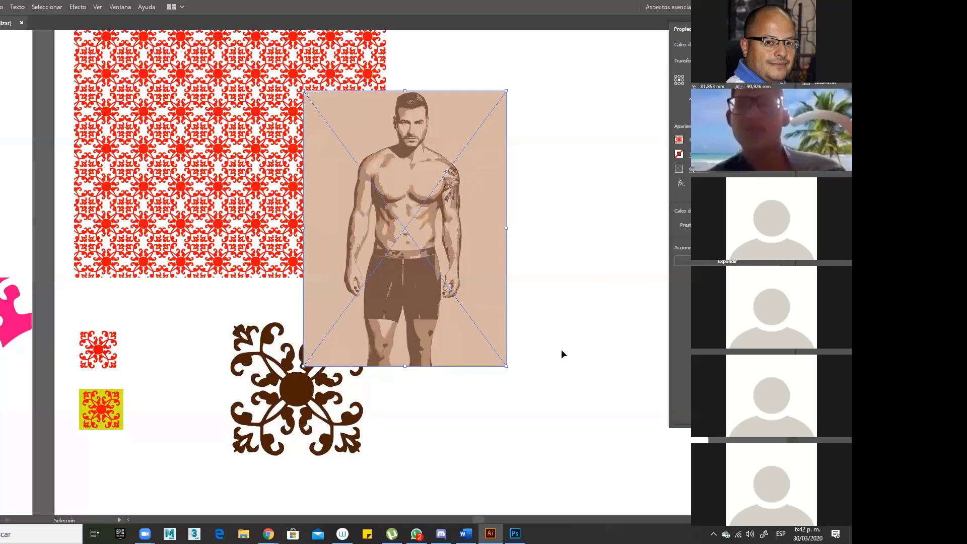
- Move the traced figure clear of the patterned rectangle and expand it into editable shapes
mouse_move(405, 225)
left_mouse_down()
mouse_move(502, 235)
mouse_move(521, 226)
left_mouse_up()
left_click(476, 388)
left_click(442, 296)
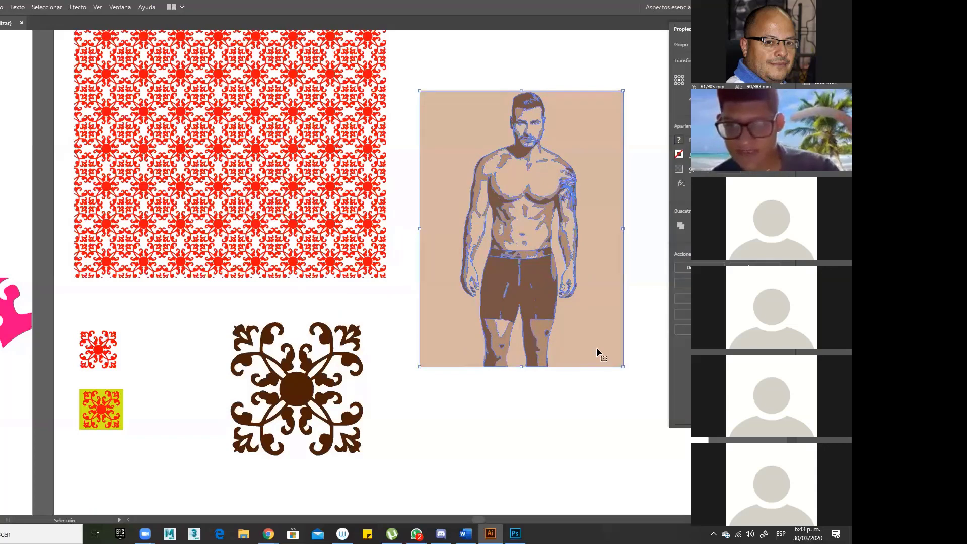
- Ungroup the expanded tracing and delete the beige background around the figure
key("ctrl+shift+g")
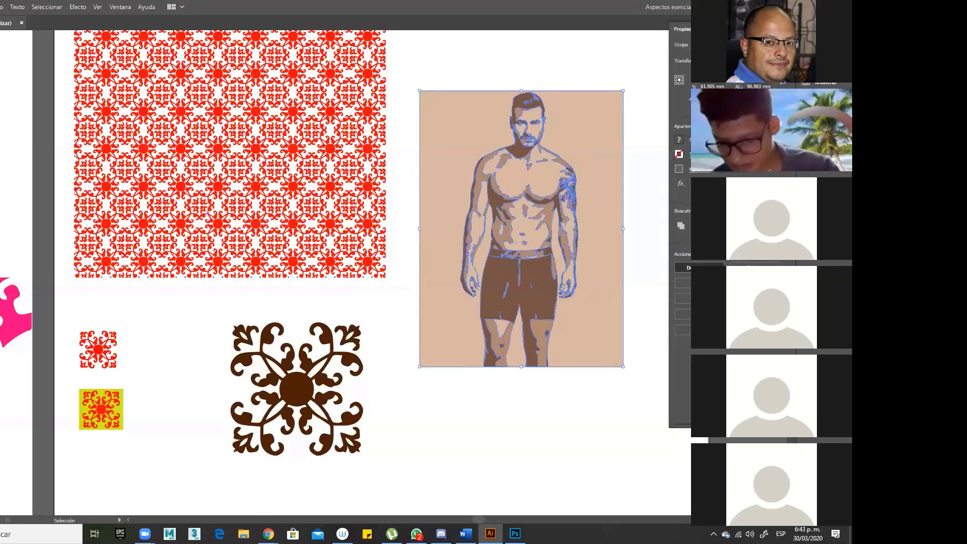
left_click(603, 409)
left_click(592, 340)
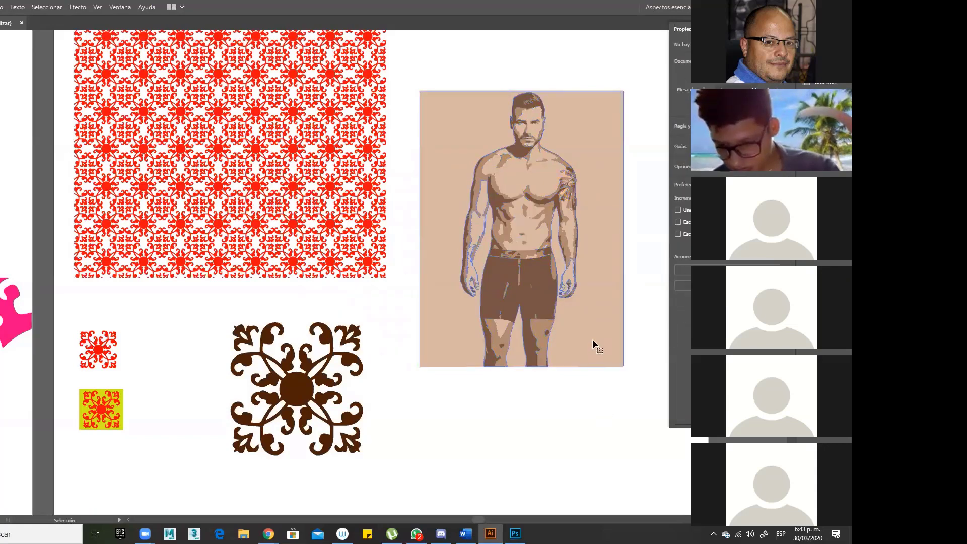
key("Delete")
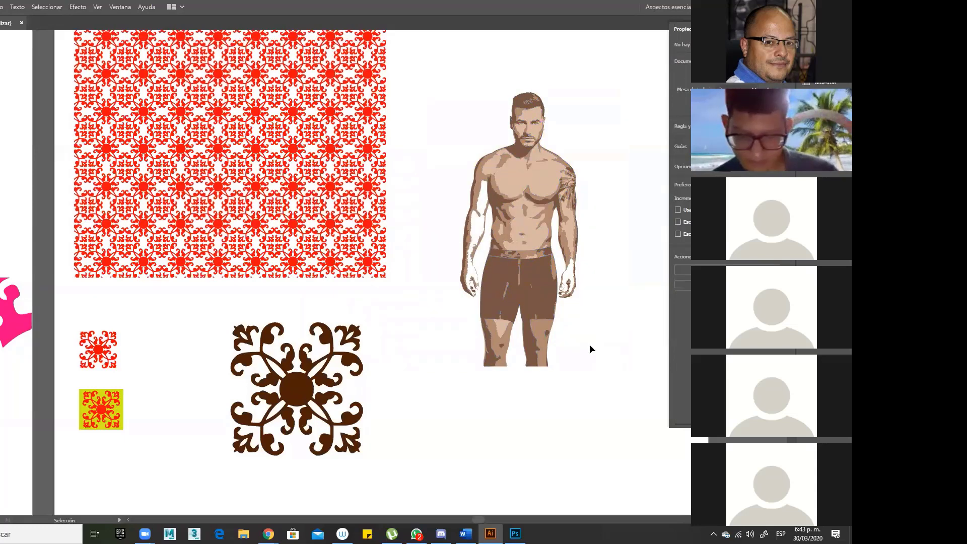
- Try dragging the dark brown shorts-and-legs shape off the figure, undo the move, and deselect it
left_click_drag(533, 295, 614, 387)
key("ctrl+z")
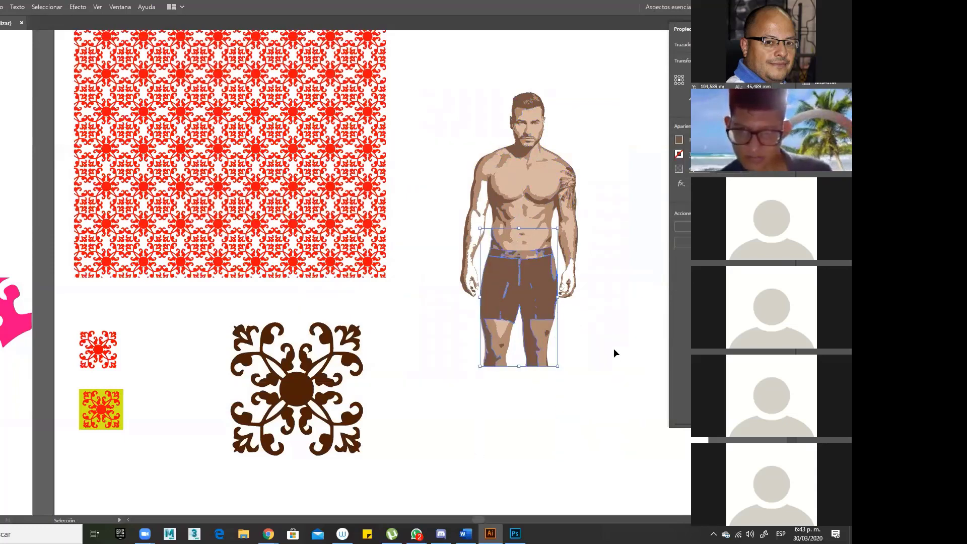
left_click(614, 349)
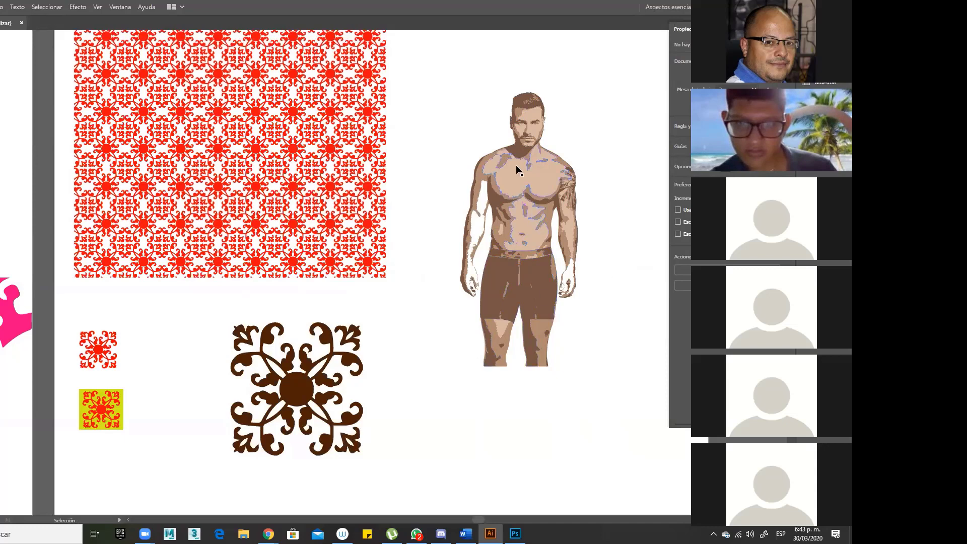
- Delete the lighter skin-tone shapes from the figure's chest, tattooed arm and both legs
left_click(549, 183)
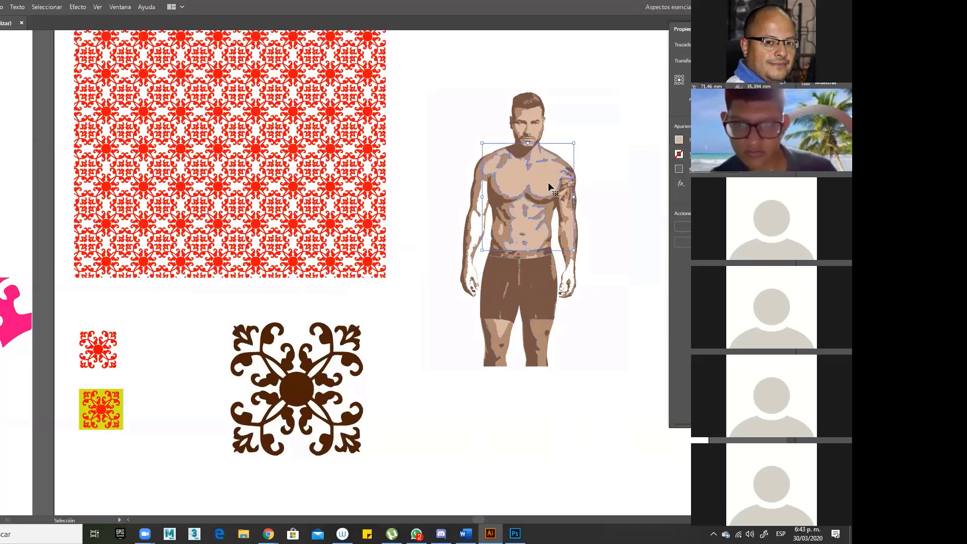
key("Delete")
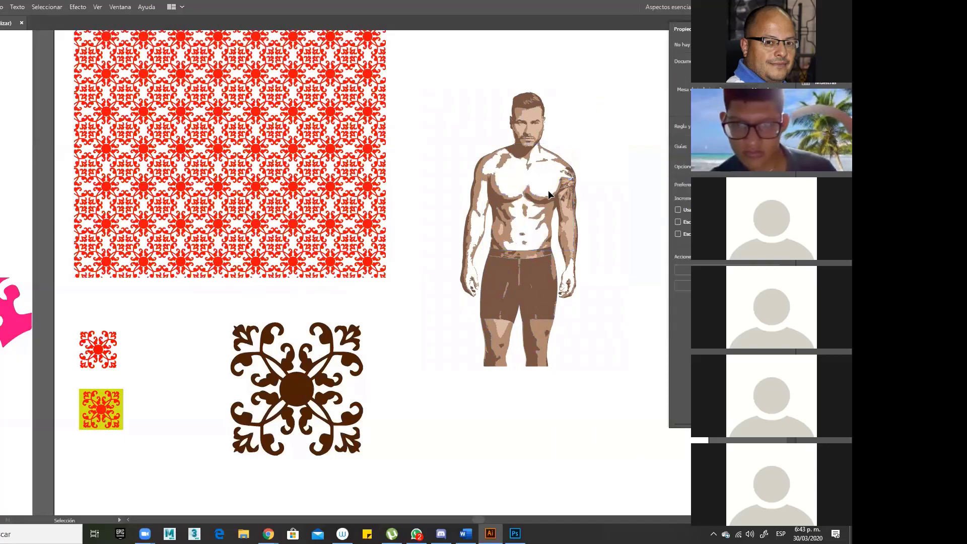
left_click(569, 232)
key("Delete")
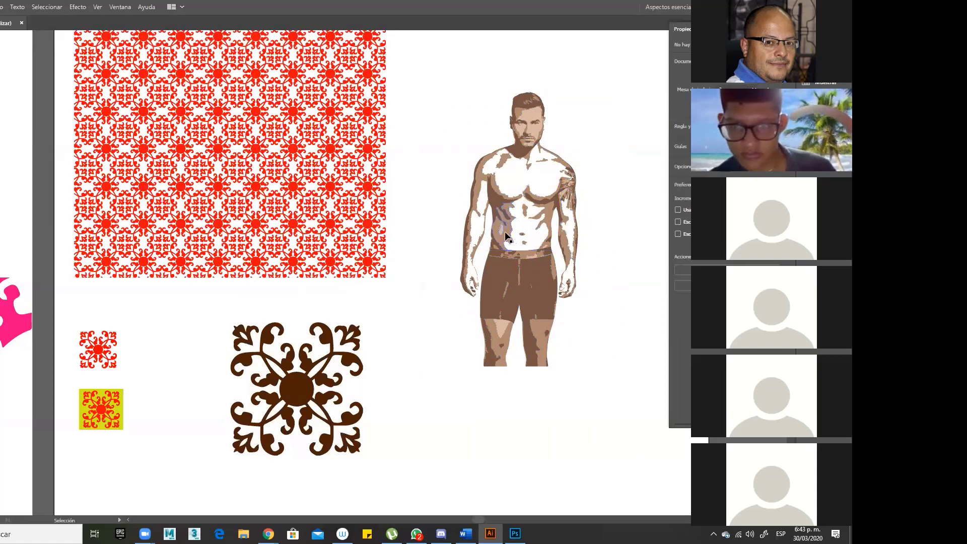
left_click(540, 325)
key("Delete")
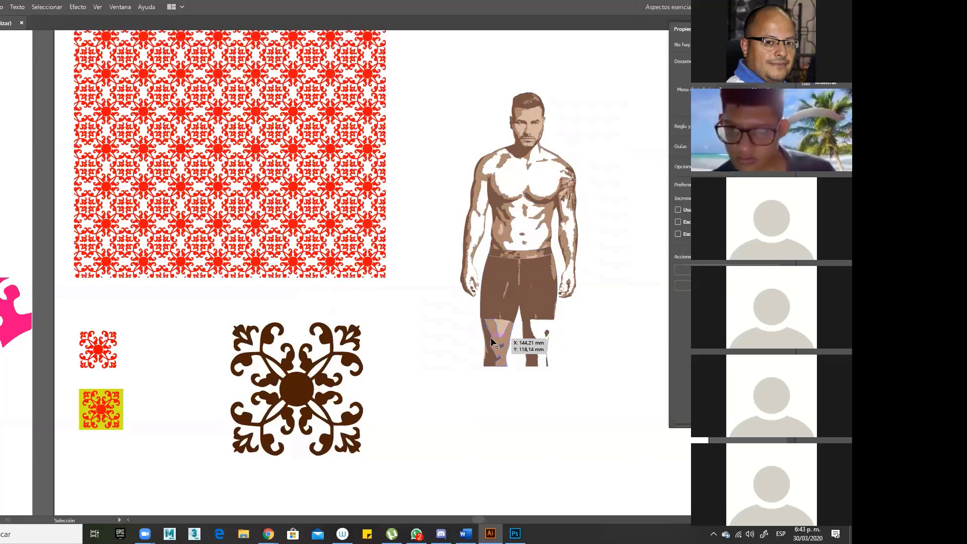
left_click(494, 338)
key("Delete")
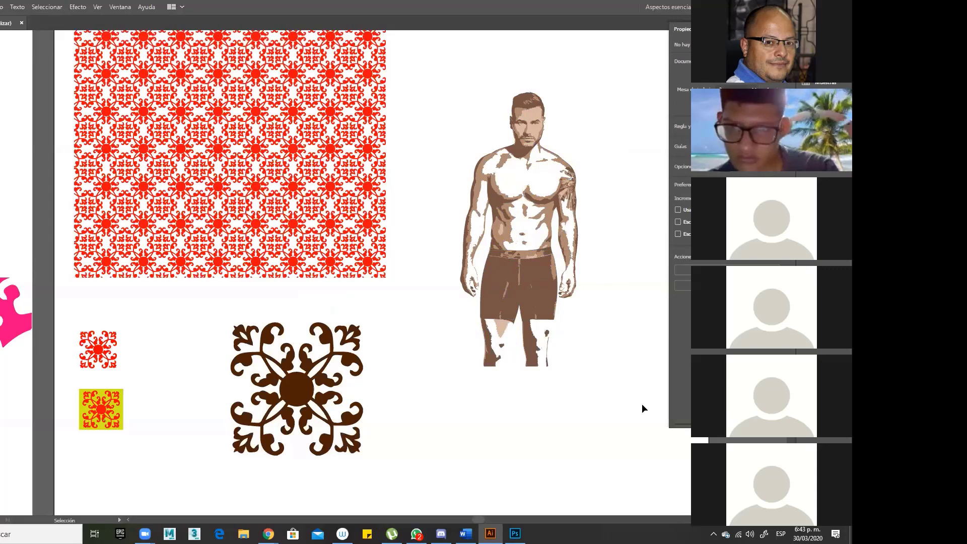
- Undo the deletions of the skin-tone shapes and of the beige background
key("a")
key("ctrl+z")
key("ctrl+z")
key("ctrl+z")
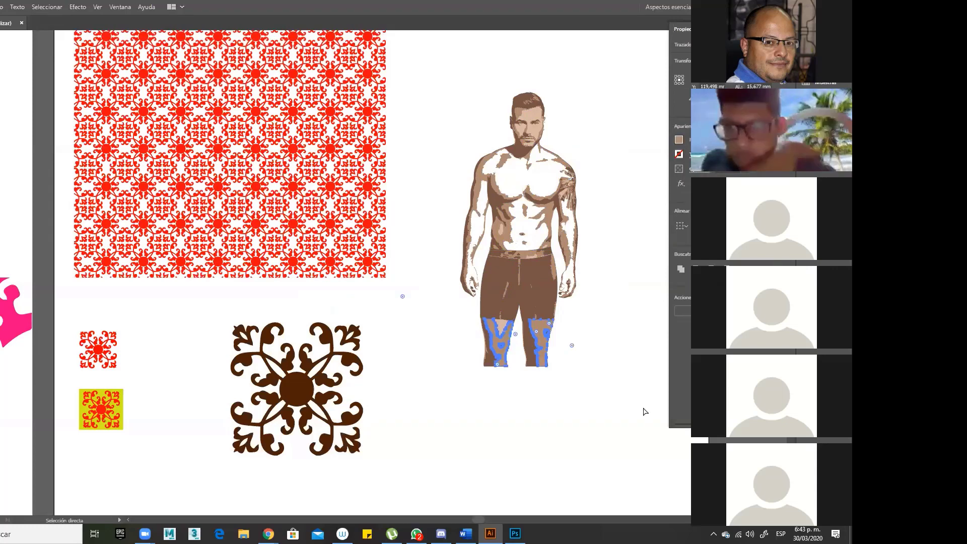
key("ctrl+z")
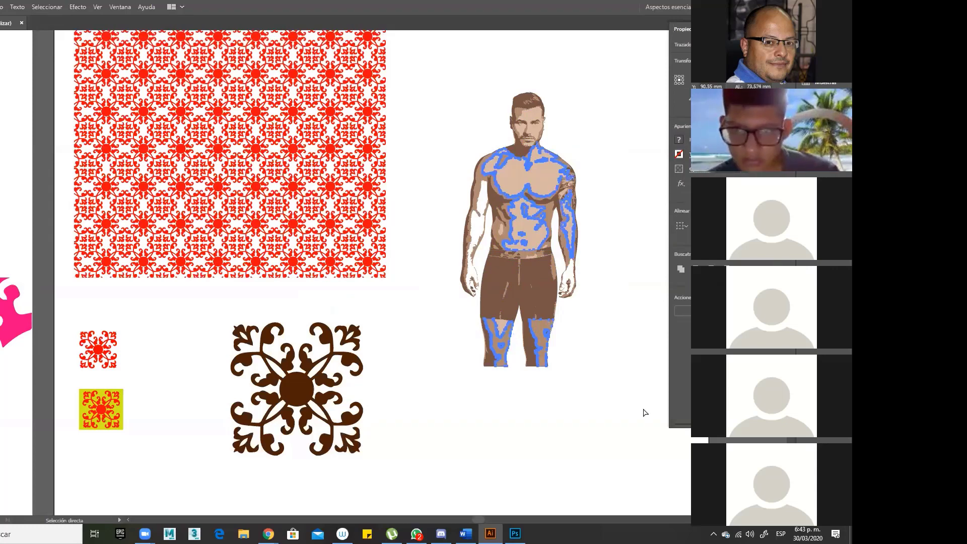
key("ctrl+z")
key("v")
key("ctrl+z")
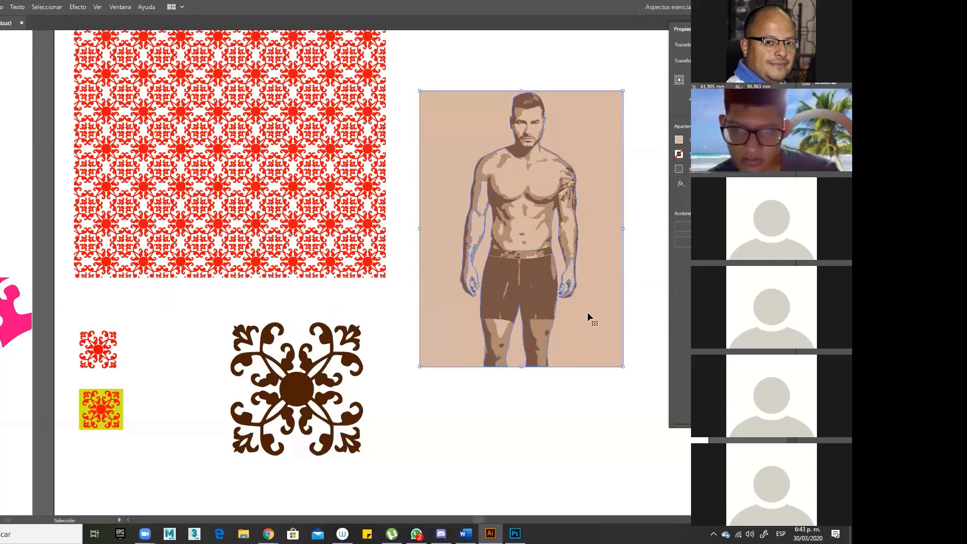
- Isolate the tracing's beige background, try a darker brown fill on it, and undo the recolouring
double_click(588, 313)
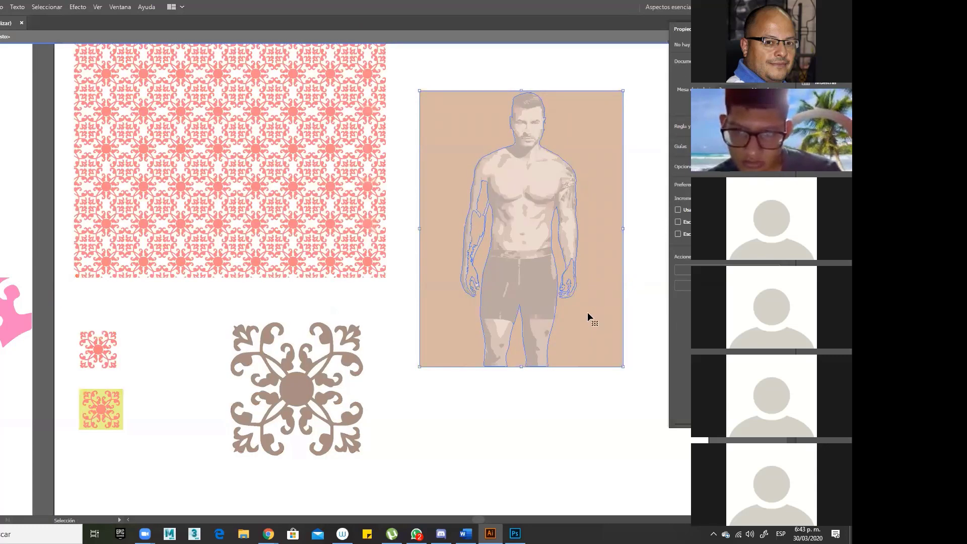
left_click(588, 312)
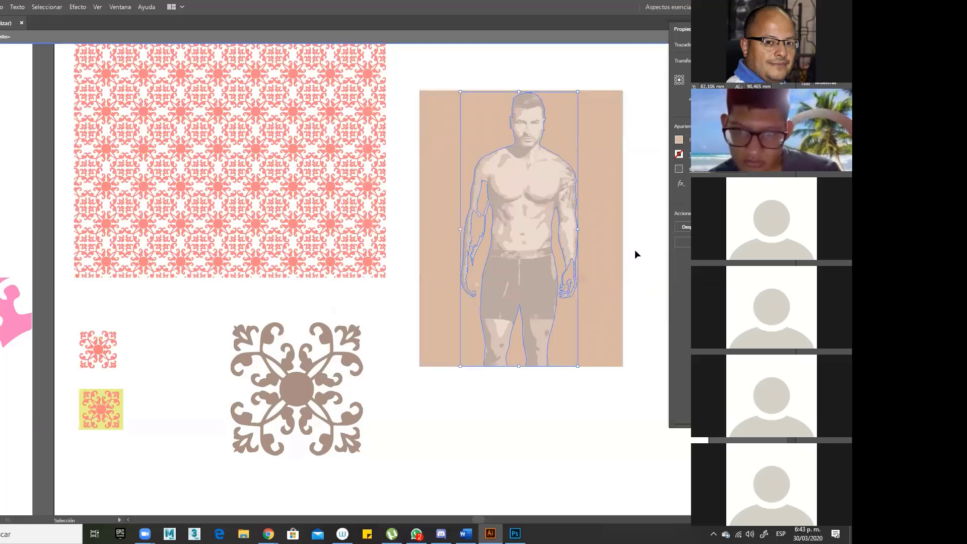
left_click(636, 277)
left_click(620, 277)
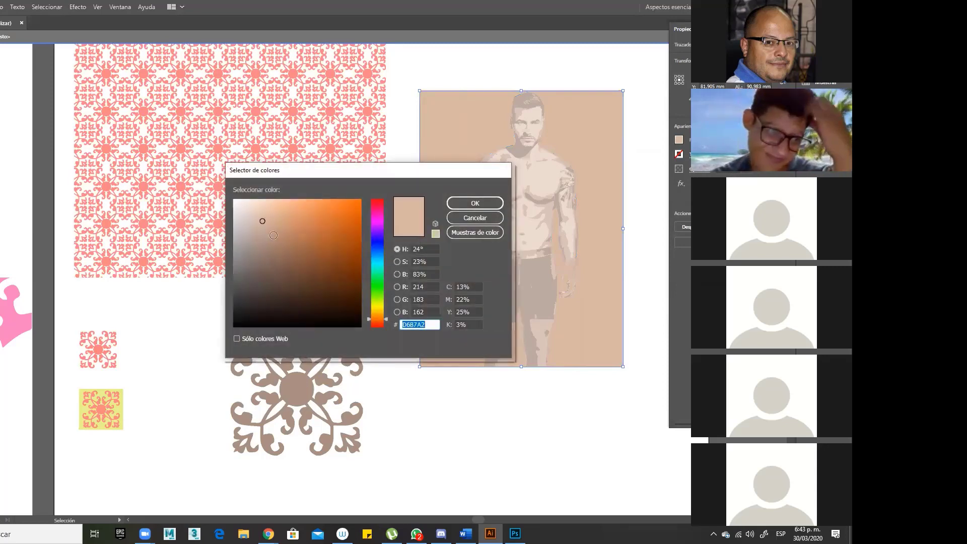
left_click(288, 242)
left_click(492, 203)
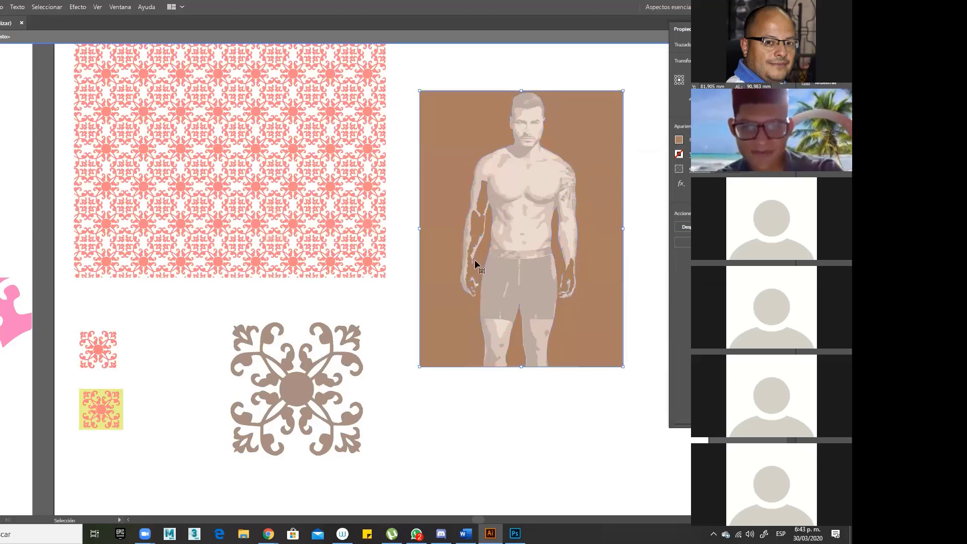
key("v")
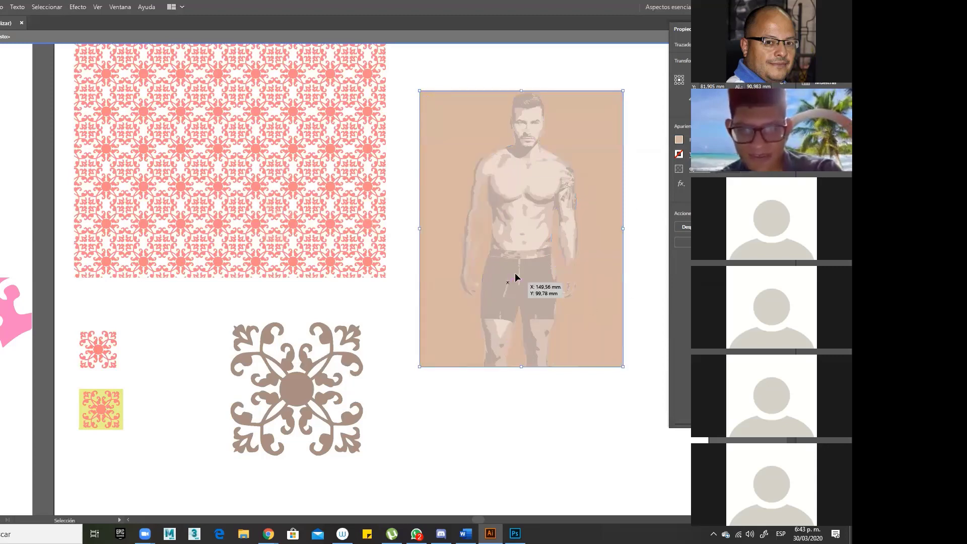
- Try moving the beige body silhouette off the background in isolation mode, and undo the move
left_click(565, 271)
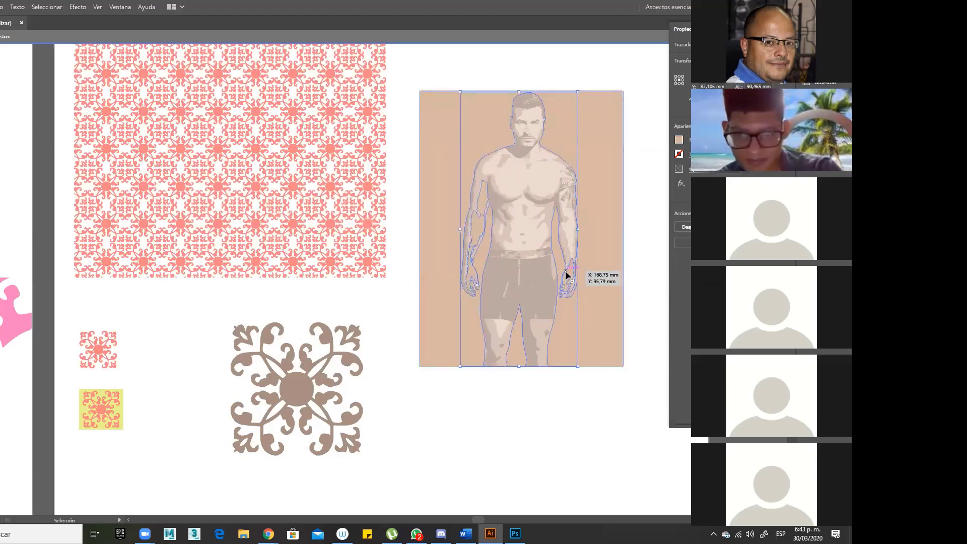
left_click_drag(566, 271, 499, 208)
key("ctrl+z")
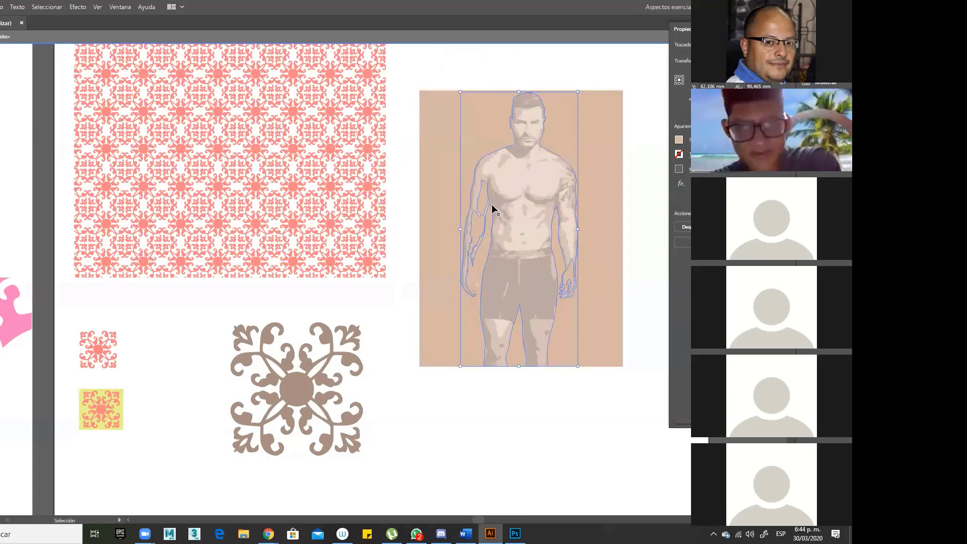
- Try deleting the background around the silhouette, undo the deletion, and leave isolation mode with the background selected
left_click(429, 148, "shift")
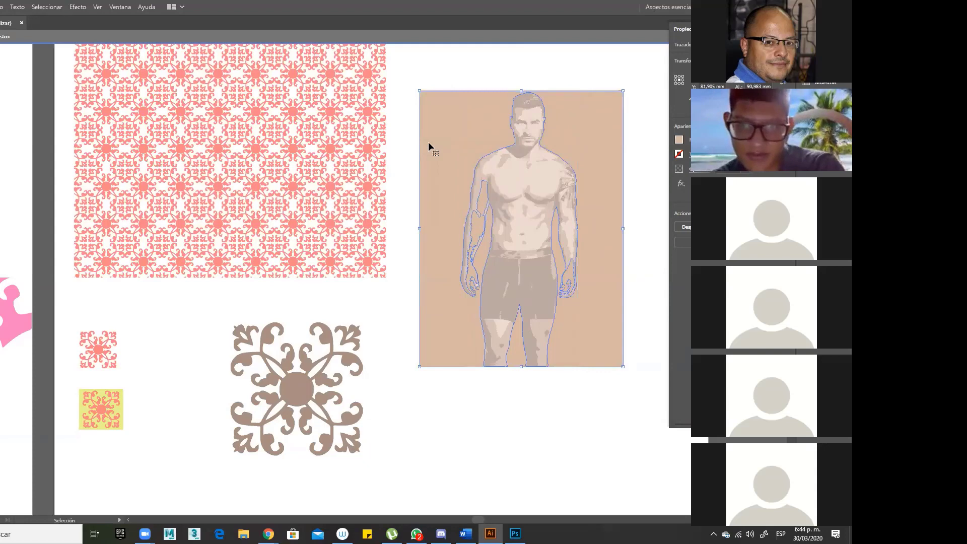
key("Delete")
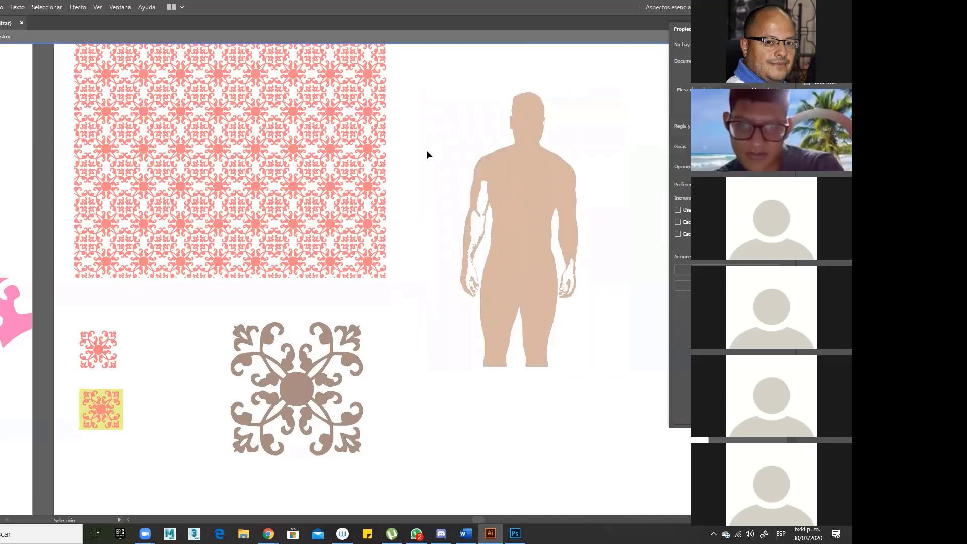
left_click(426, 153)
key("ctrl+alt+7")
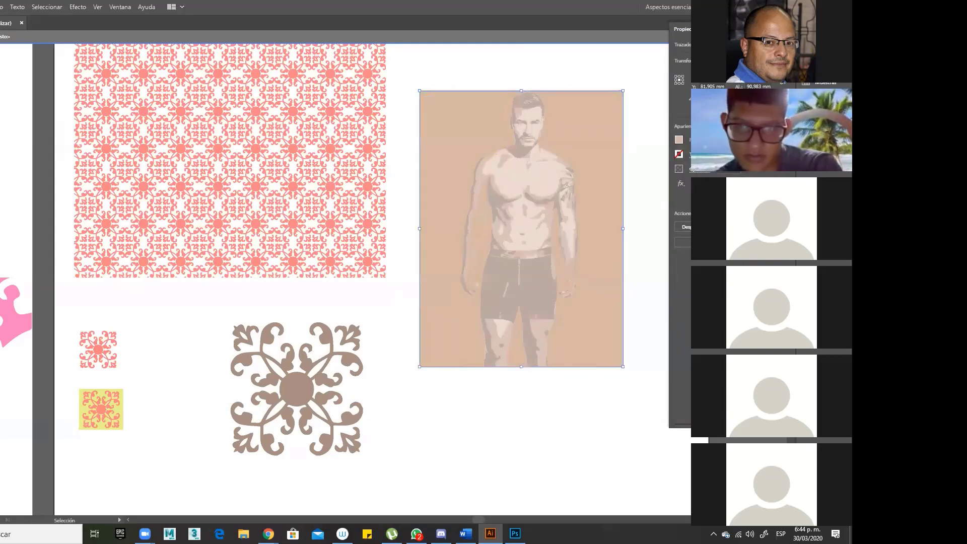
key("Escape")
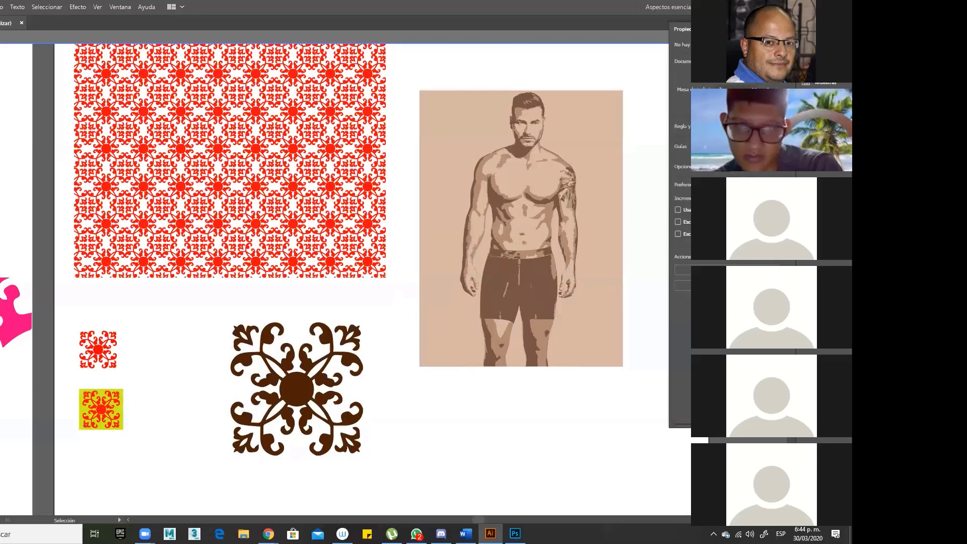
left_click(600, 246)
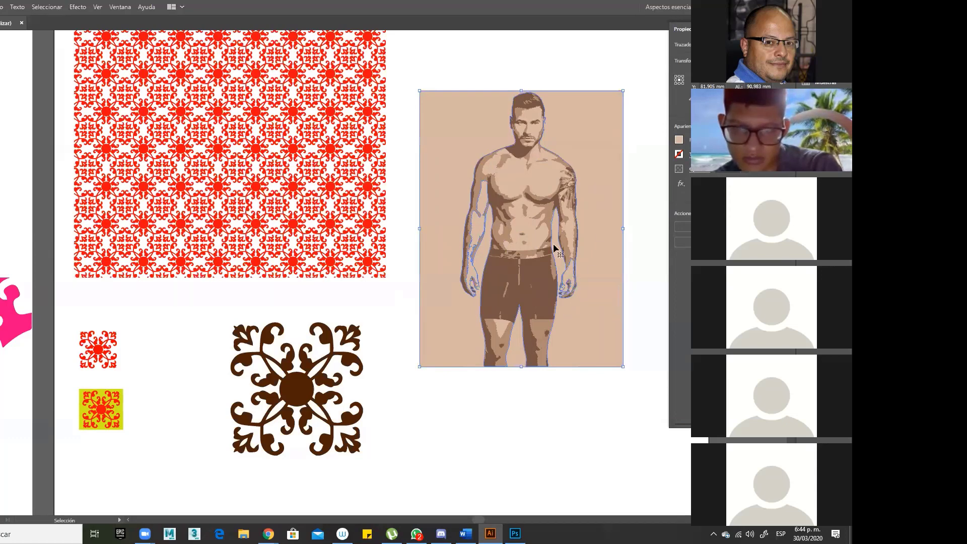
- Examine the selected background's outline around the shorts, legs and hands, especially where the contour is open in the hand beside the shorts
key("z")
left_click_drag(478, 247, 607, 327)
key("space")
left_click_drag(556, 303, 548, 184)
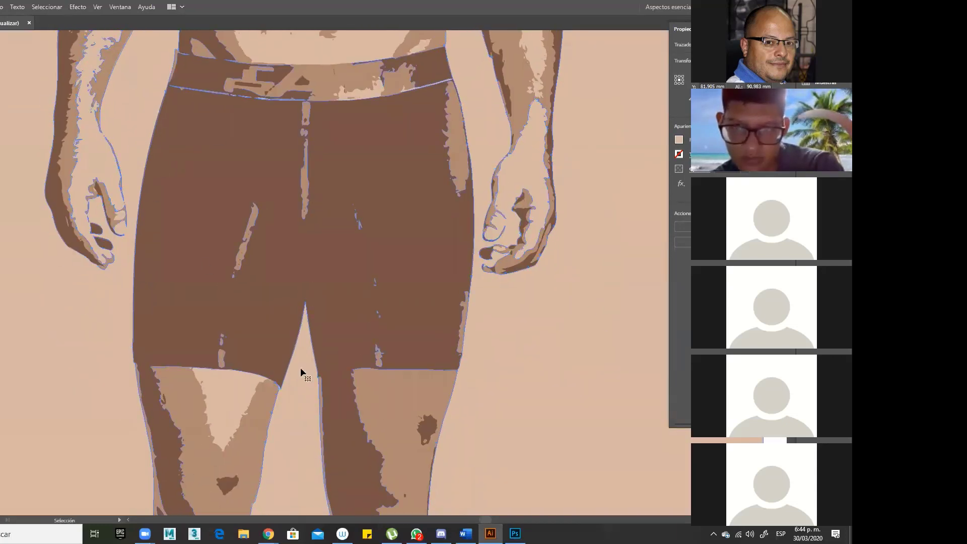
left_click(225, 389)
left_click(514, 216)
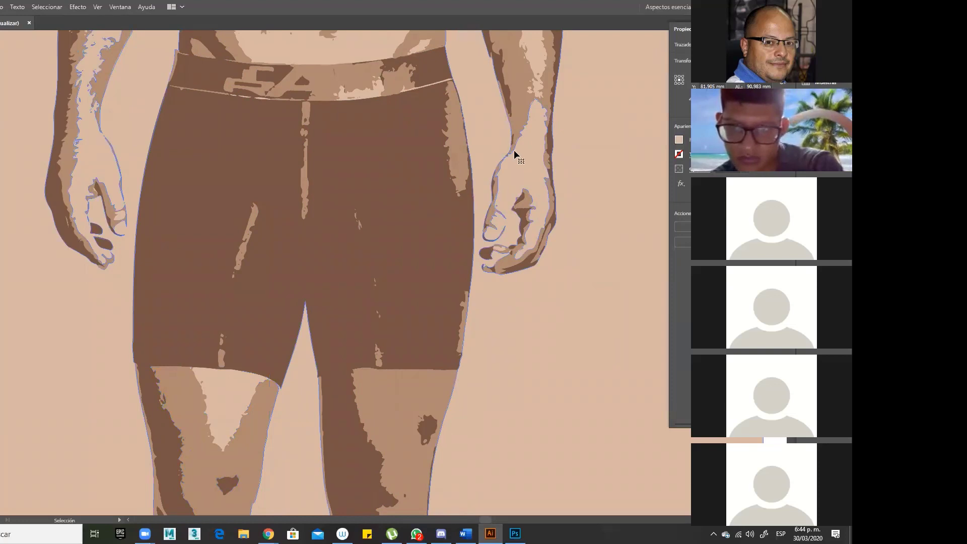
key("z")
left_click(534, 275, "alt")
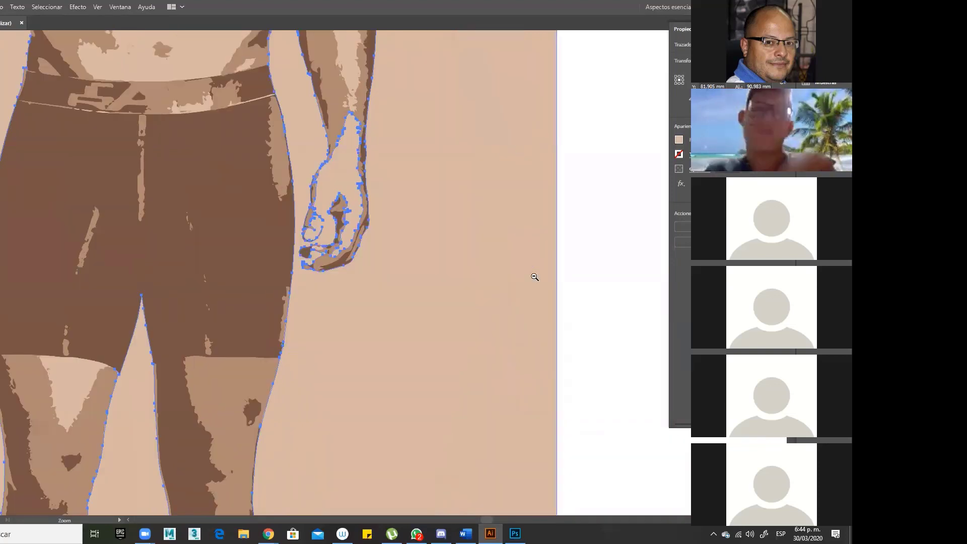
left_click_drag(440, 297, 533, 304)
left_click_drag(393, 214, 476, 291)
key("v")
left_click_drag(342, 193, 496, 258)
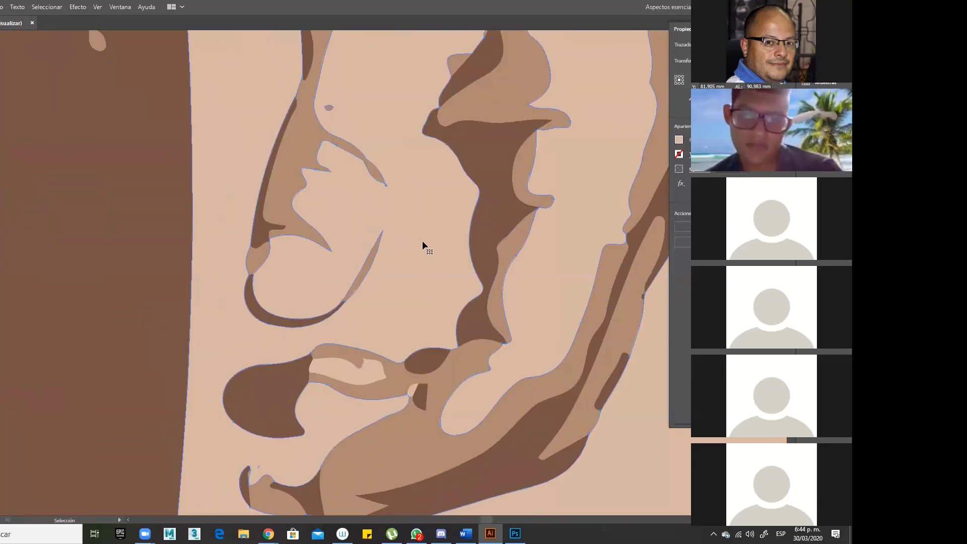
scroll(455, 263, "up", 1)
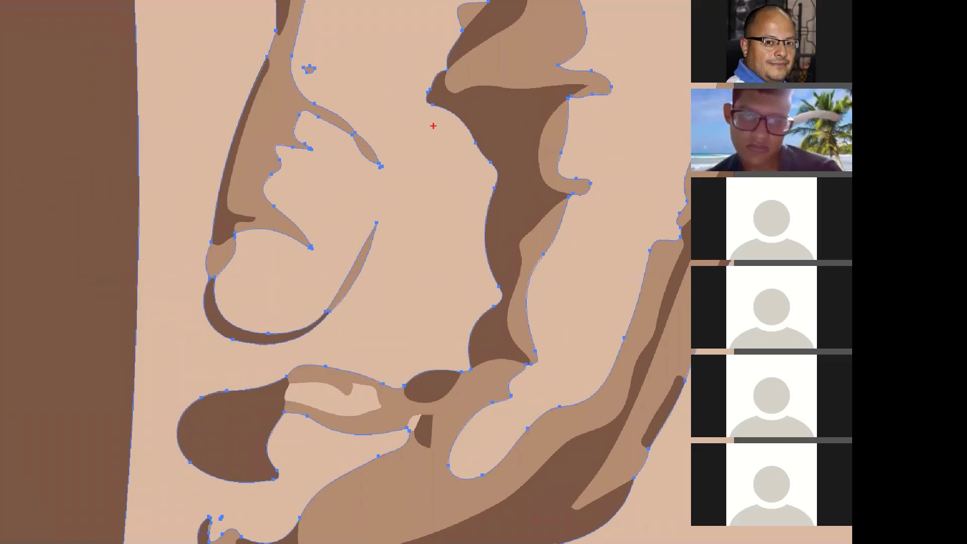
- Mark the gap in the hand's outline with a red freehand line and point to both sides of it with red arrows
left_click_drag(432, 107, 384, 214)
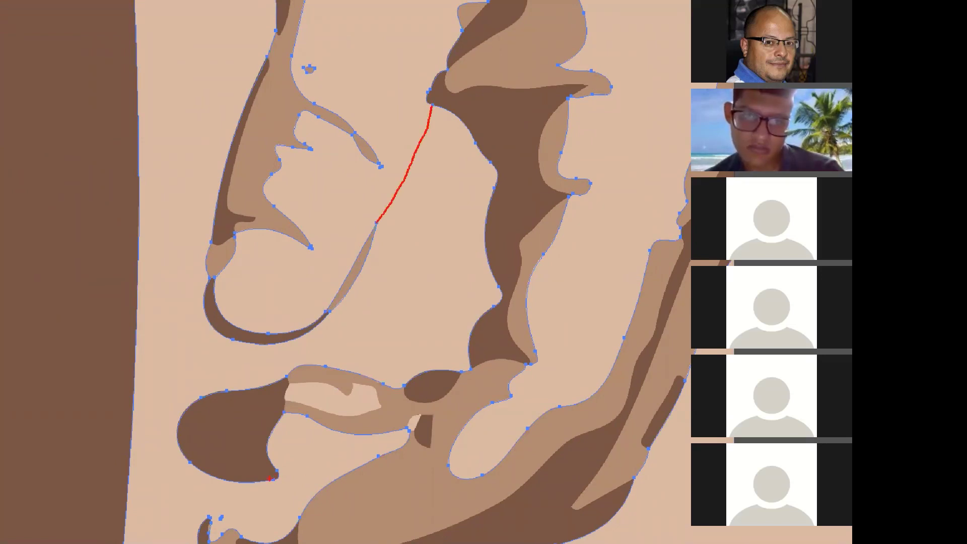
left_click_drag(341, 460, 363, 347)
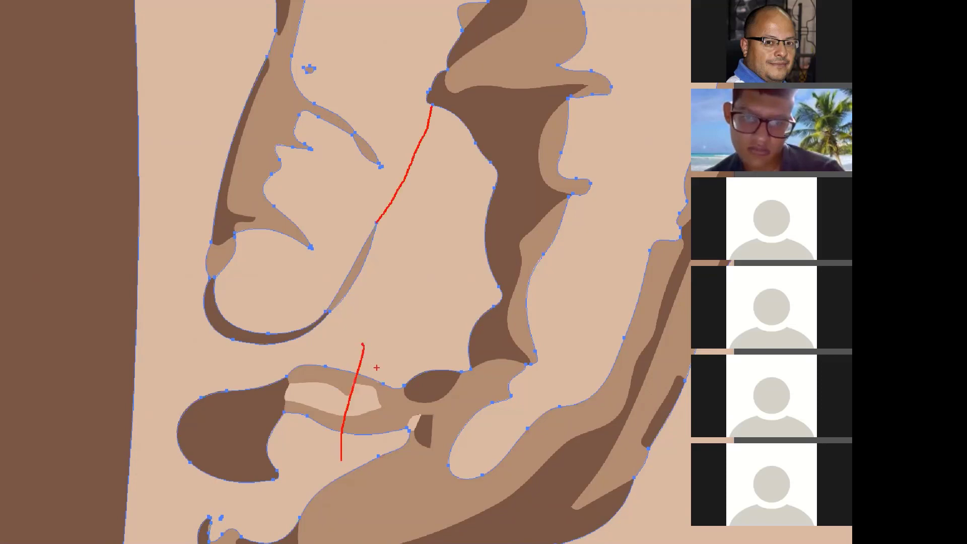
key("ctrl+z")
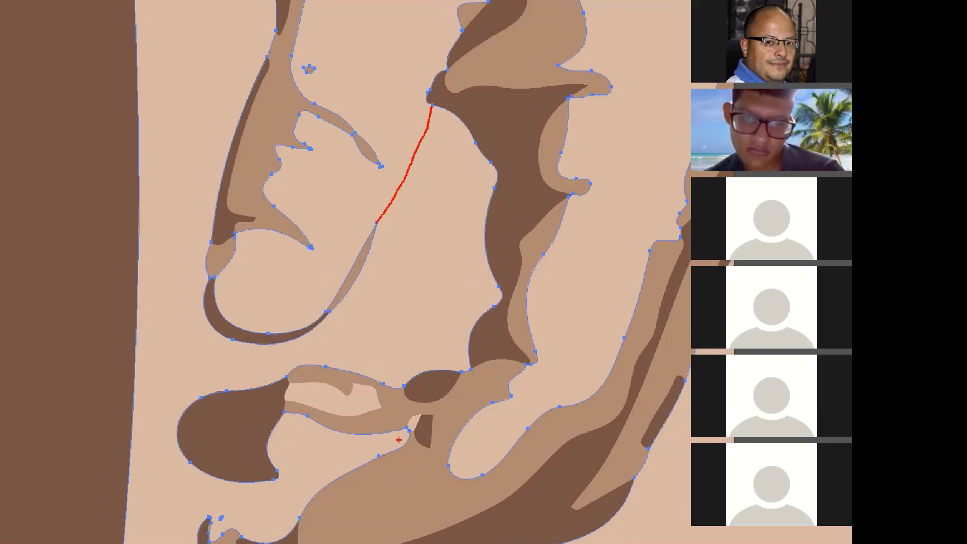
left_click_drag(422, 162, 454, 237)
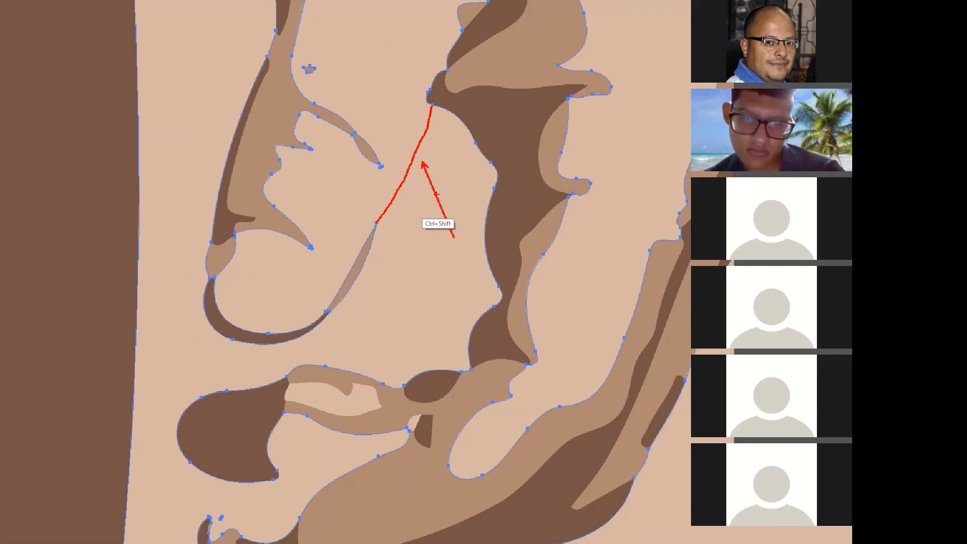
left_click_drag(410, 138, 353, 73)
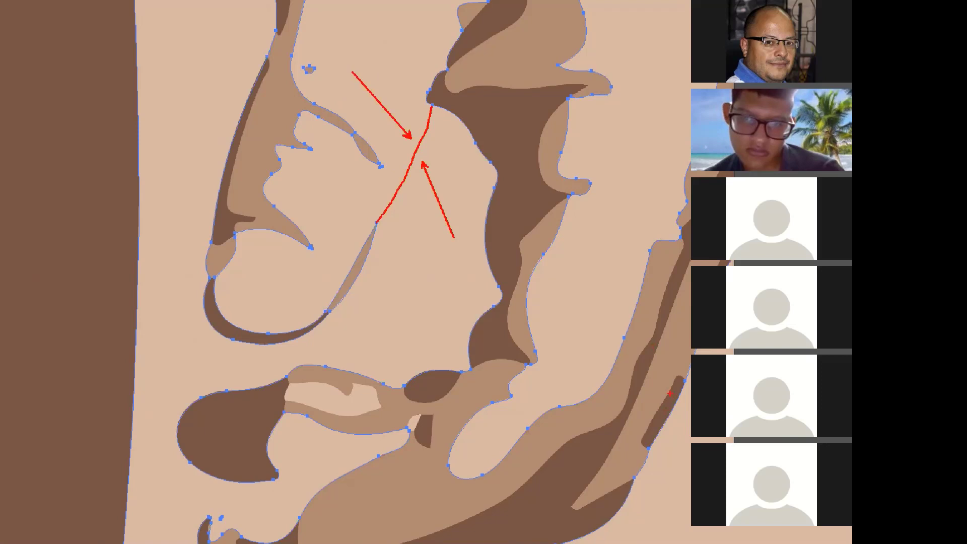
right_click(670, 395)
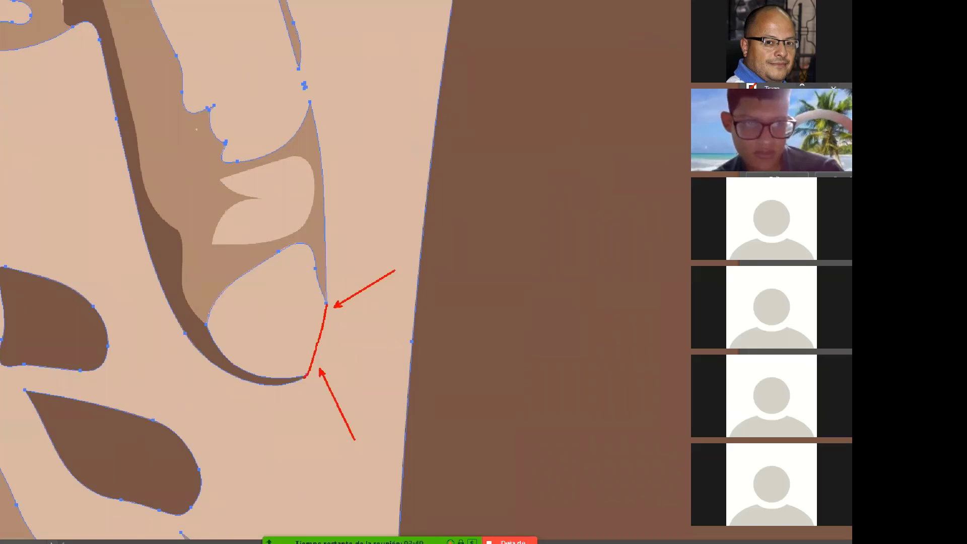
left_click_drag(5, 368, 71, 492)
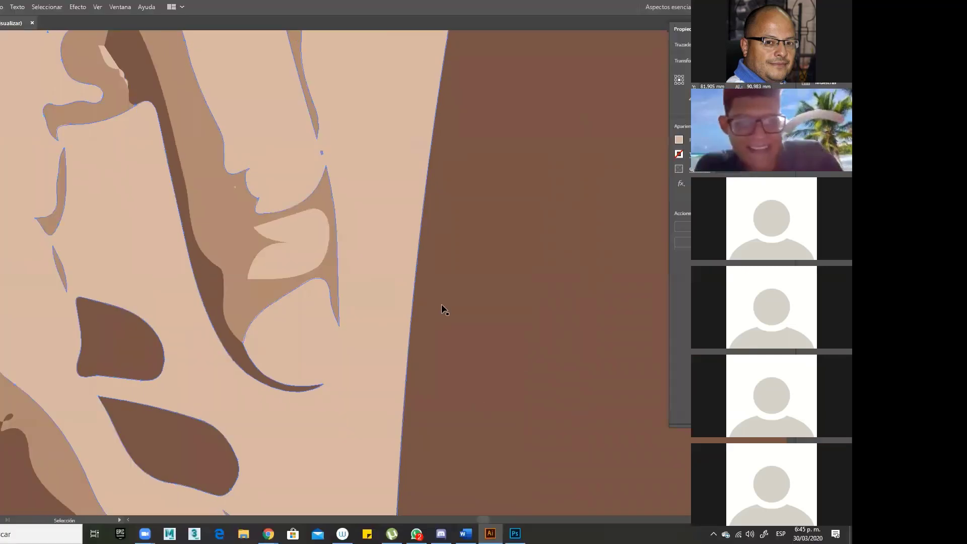
- Delete the selected beige background around the traced model
key("z")
left_click(380, 302, "alt")
left_click(380, 302, "alt")
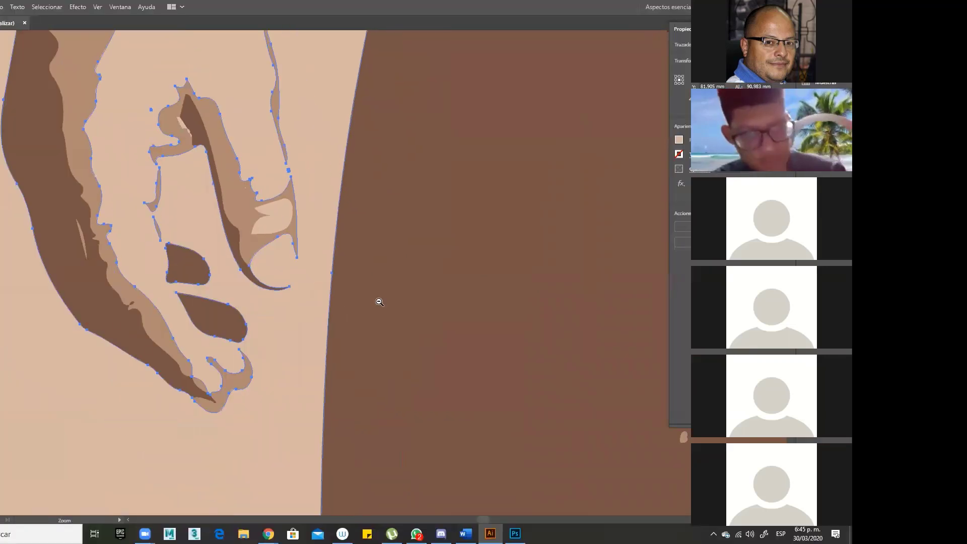
left_click(380, 302, "alt")
left_click(379, 302, "alt")
left_click(379, 302, "alt")
left_click(380, 301, "alt")
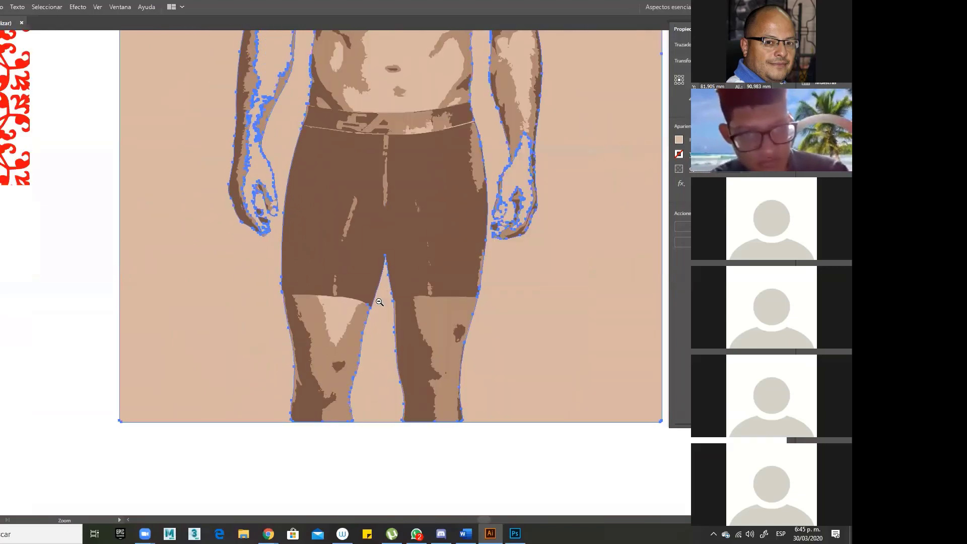
left_click(383, 298, "alt")
key("space")
left_click_drag(384, 297, 374, 464)
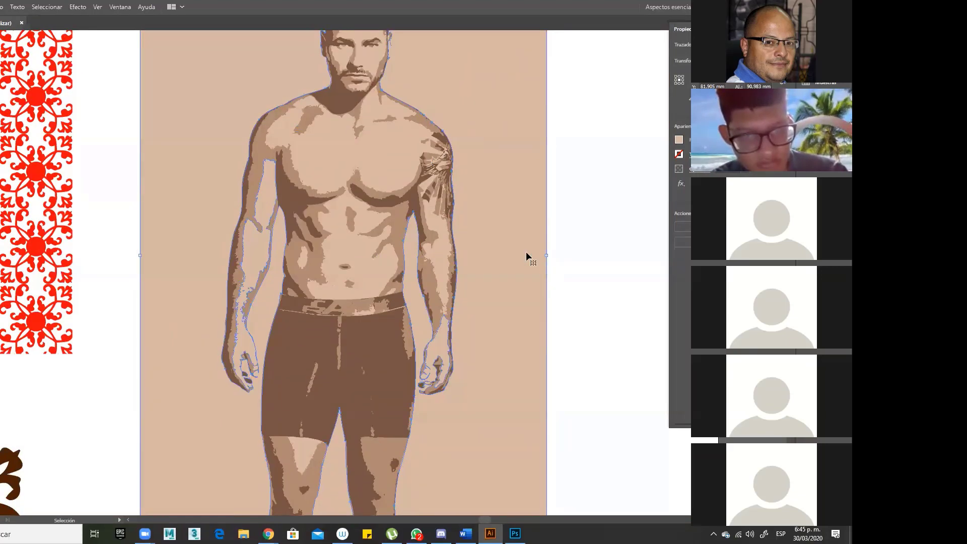
key("Delete")
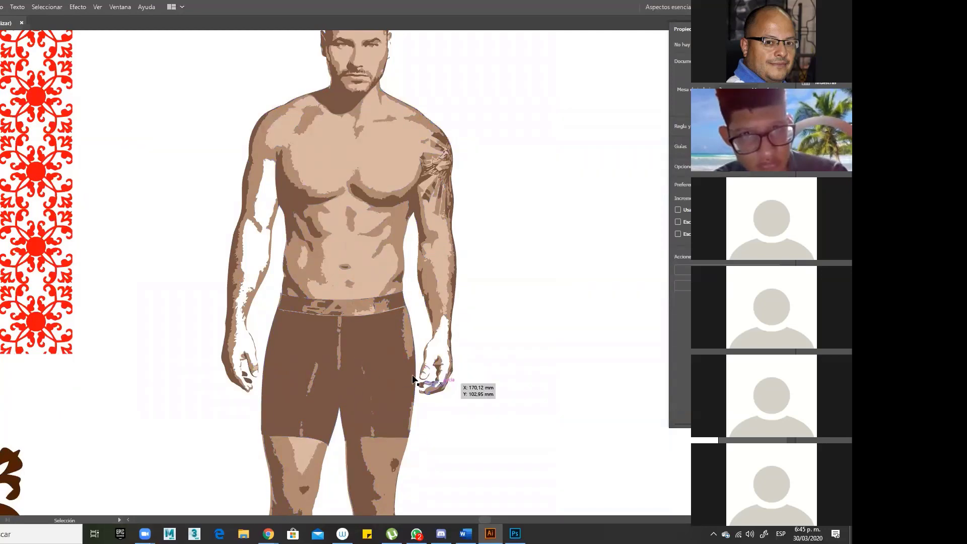
- Examine the hands and forearms of the traced model for missing skin areas
left_click_drag(415, 336, 483, 417)
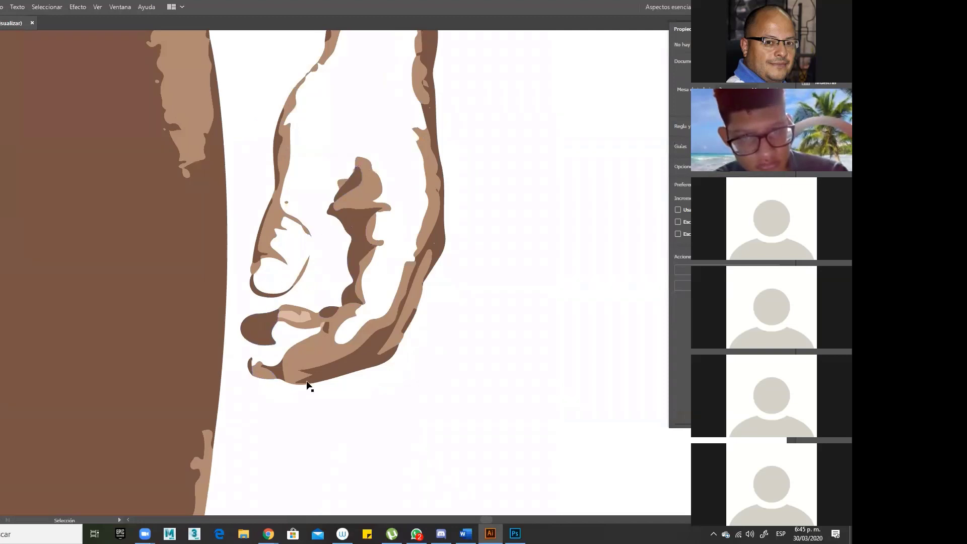
key("ctrl+alt+space")
left_click(357, 282)
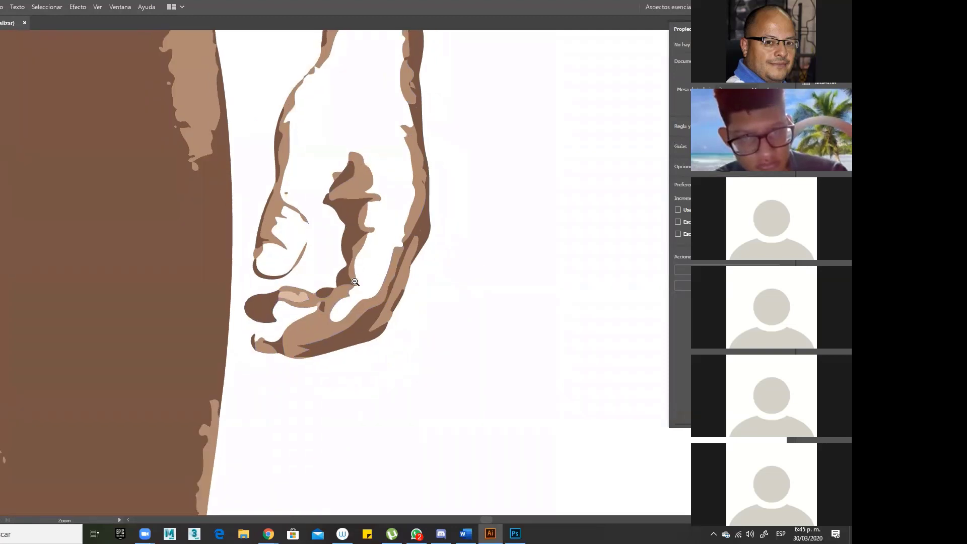
left_click(357, 281)
left_click(355, 281)
left_click(356, 281)
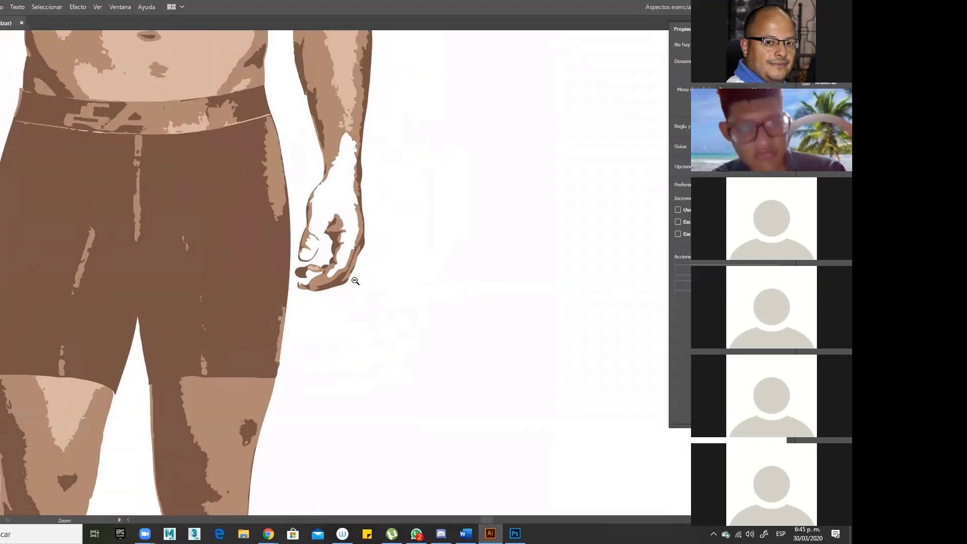
left_click(356, 280)
left_click_drag(292, 281, 452, 327)
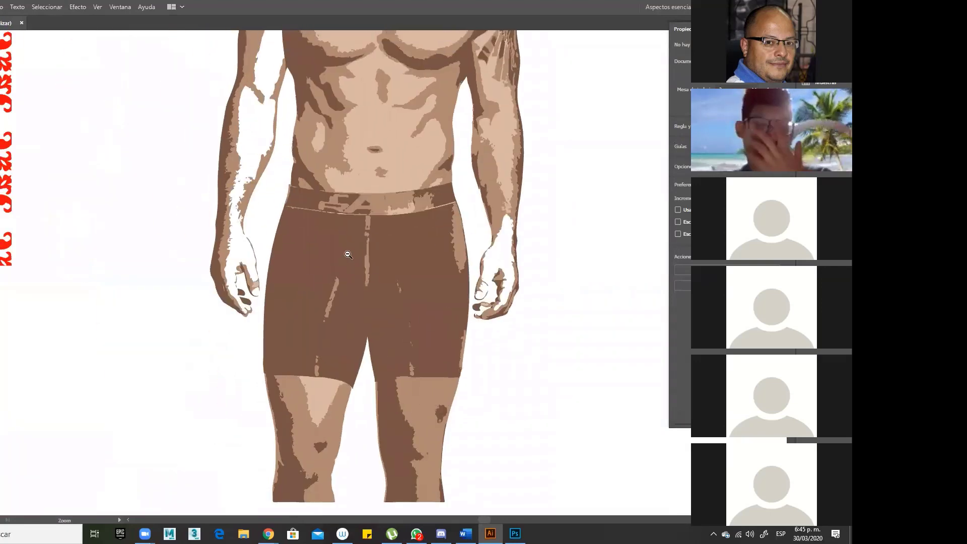
left_click(347, 255, "ctrl+alt")
left_click(348, 255, "ctrl+alt")
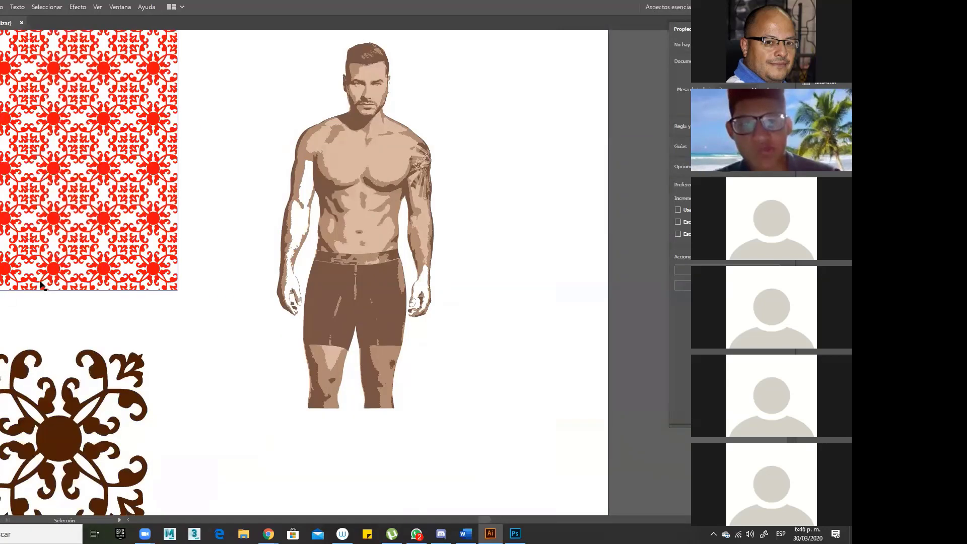
- Group all the shapes of the traced model and move the group up beside the large red pattern
key("z")
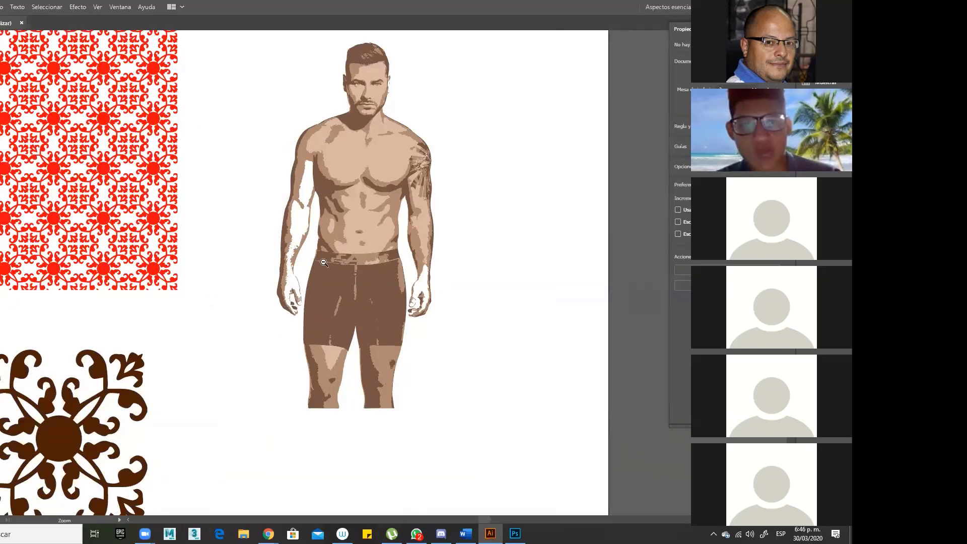
left_click(359, 263, "alt")
left_click(358, 262, "alt")
key("v")
left_click_drag(267, 147, 379, 340)
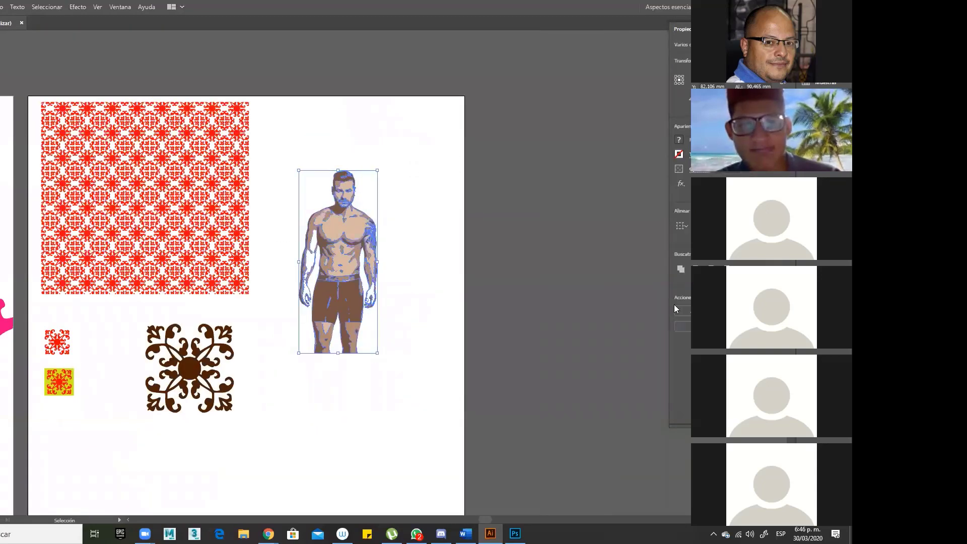
key("ctrl+g")
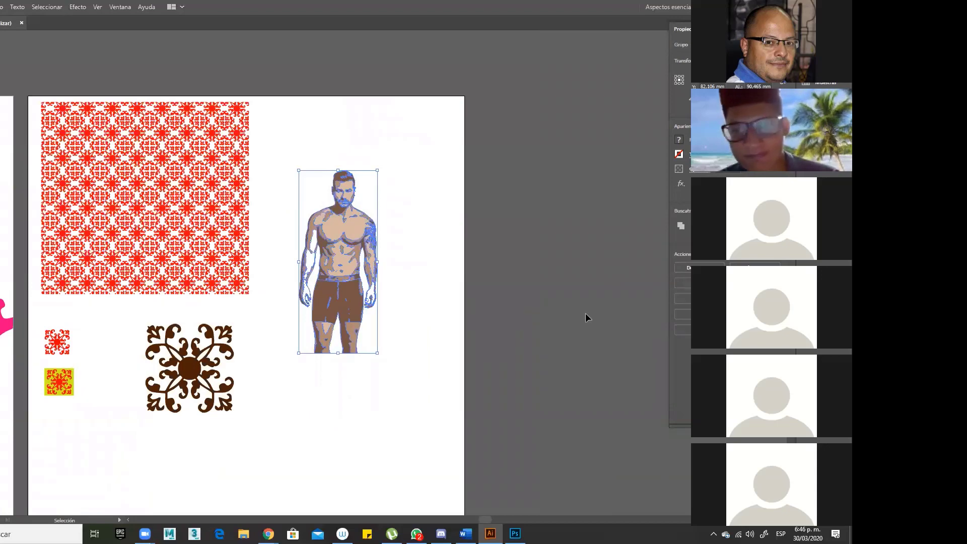
left_click_drag(342, 280, 313, 214)
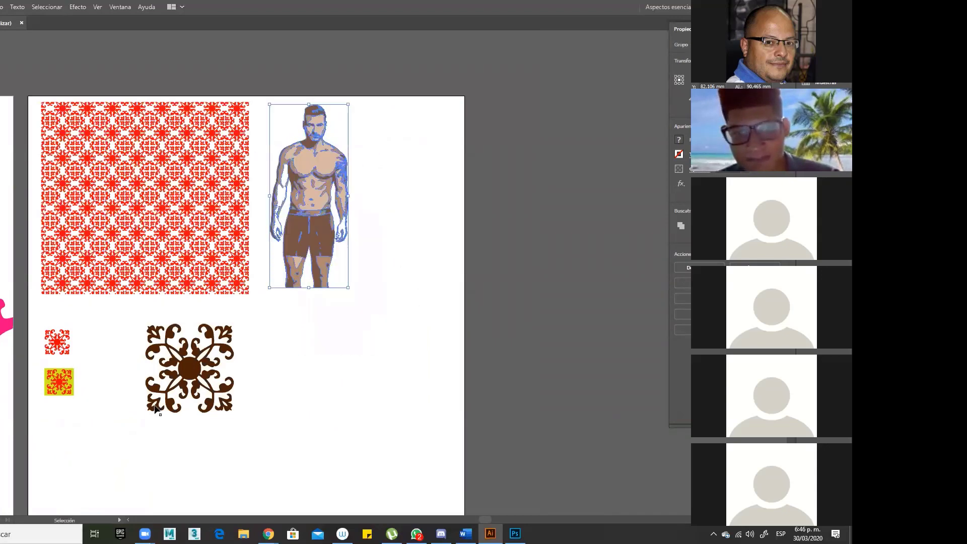
- Draw a closed freeform shape with curved edges below the model using the Pen tool and the ornament's dark brown fill
left_click(195, 371)
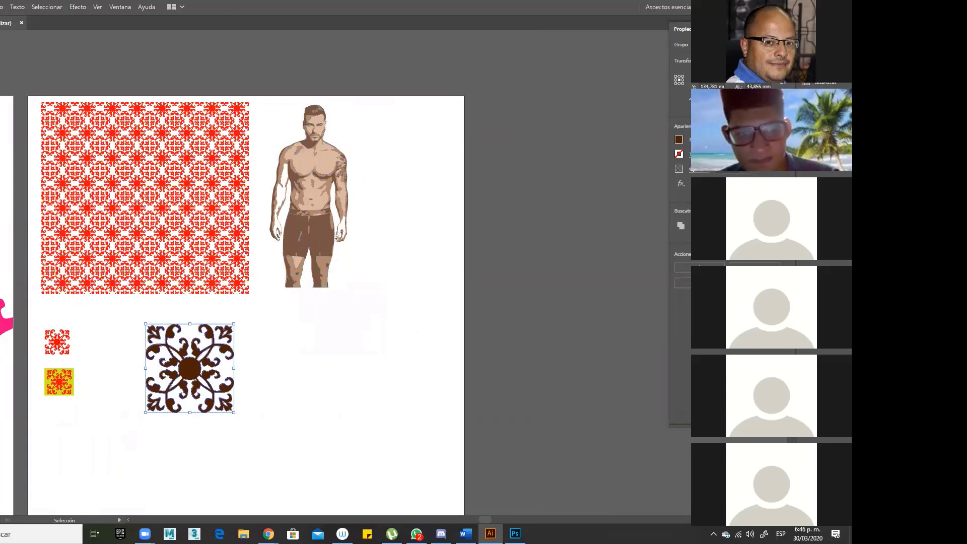
key("p")
left_click(310, 349)
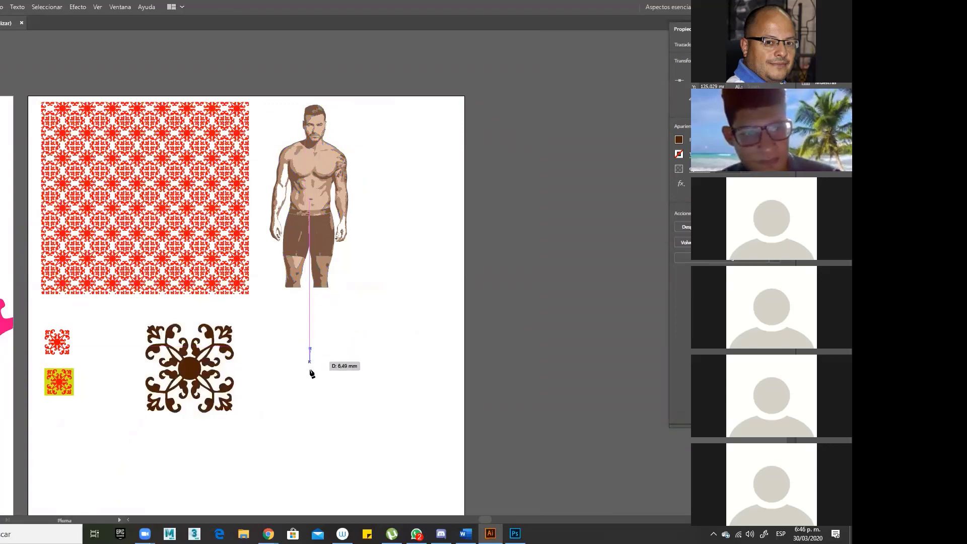
left_click(283, 445)
left_click_drag(330, 452, 347, 349)
left_click(376, 452)
left_click(435, 347)
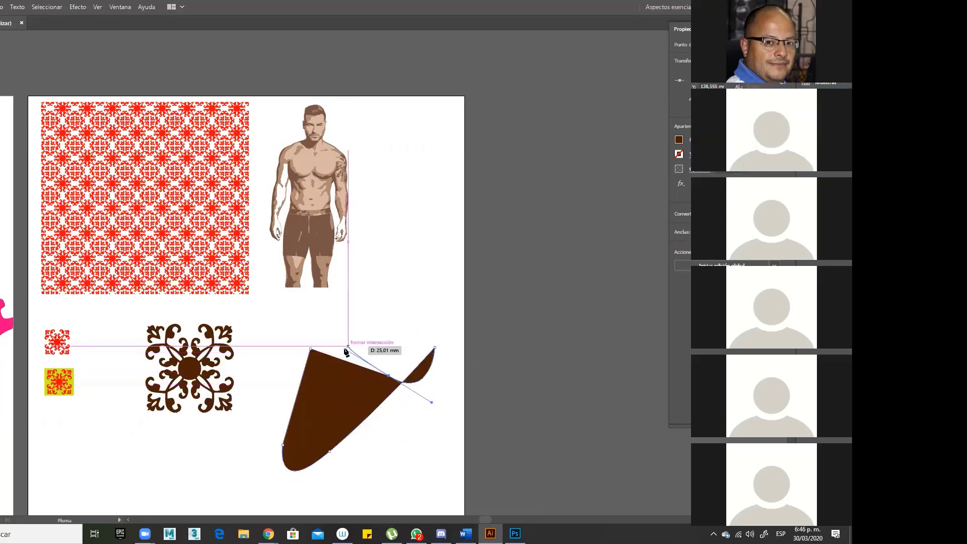
left_click(311, 349)
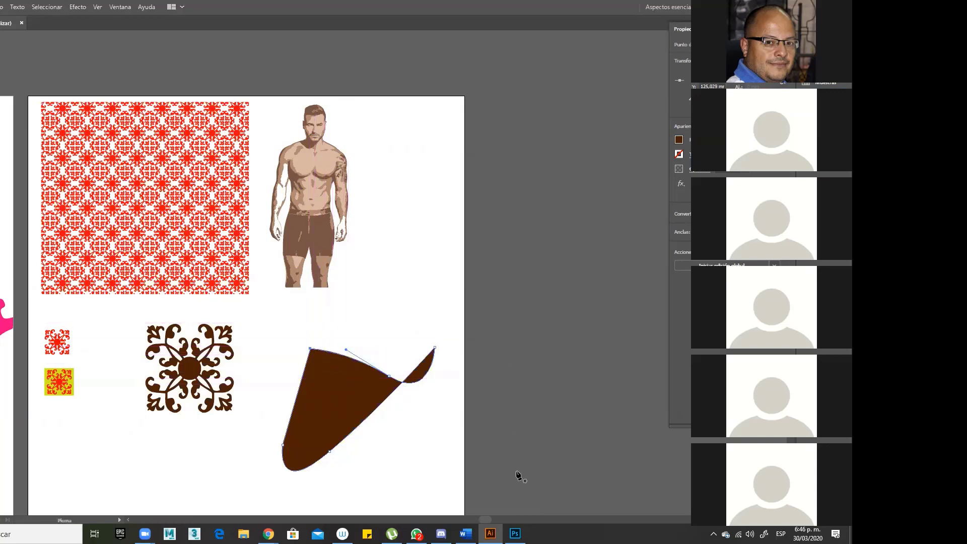
key("ctrl+z")
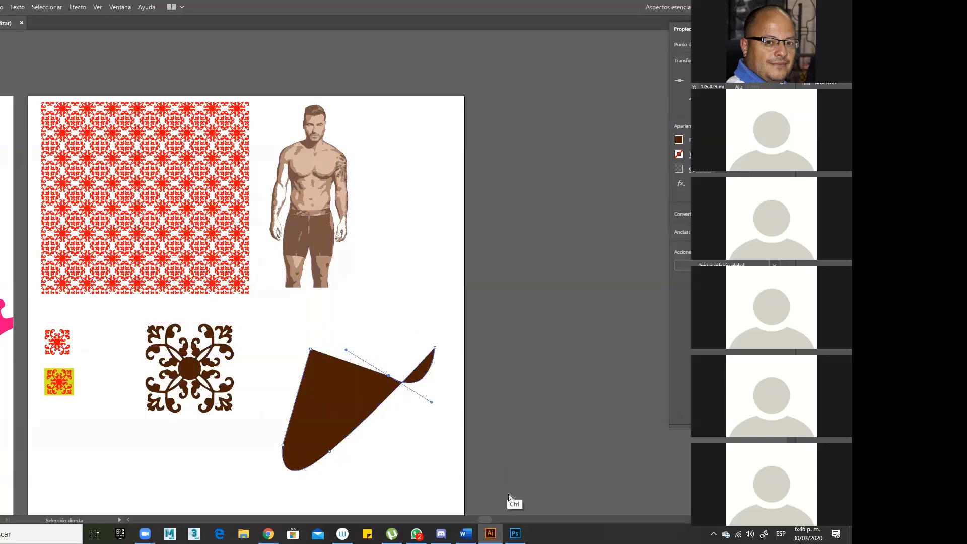
left_click(311, 349)
key("v")
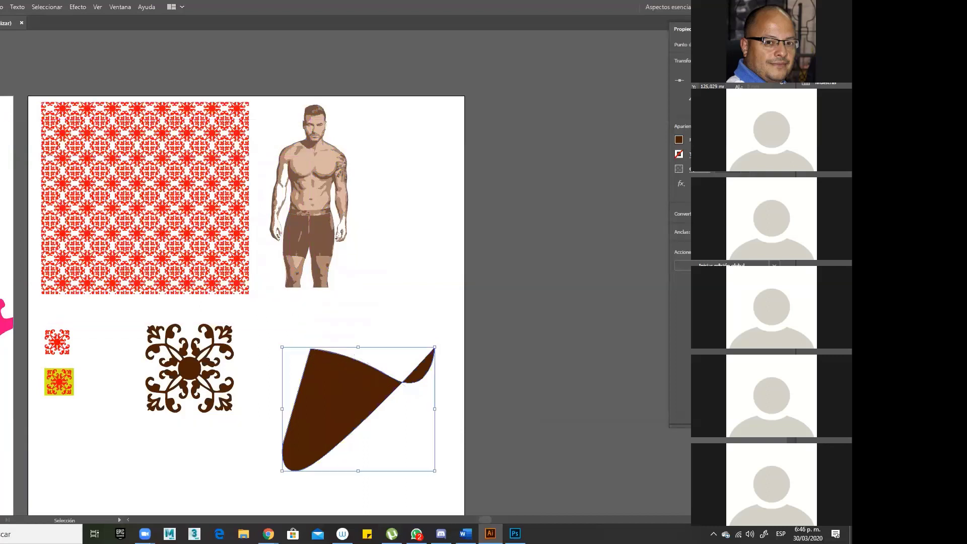
- Scale the grouped traced model down proportionally to about 39 mm tall and add it to the swatches as a pattern
left_click(333, 144)
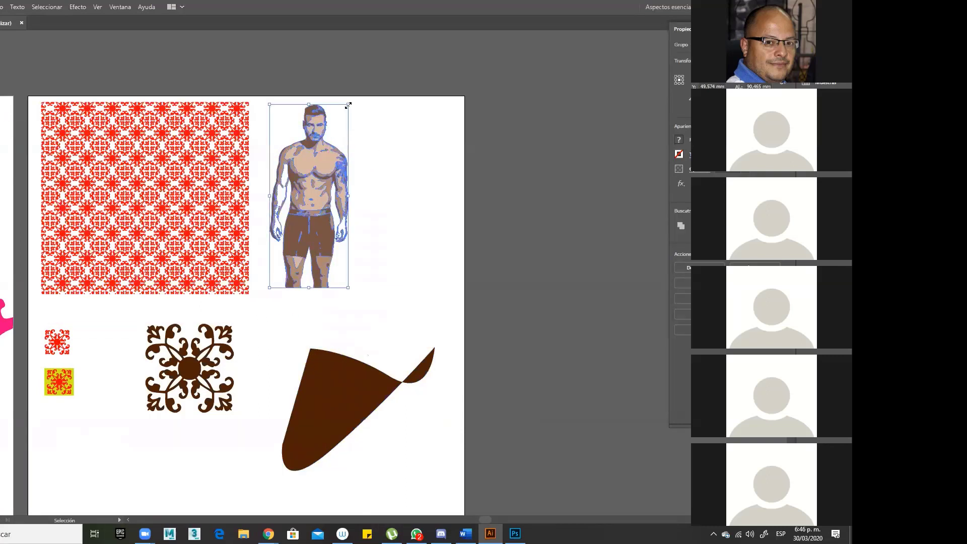
left_click_drag(348, 106, 302, 214)
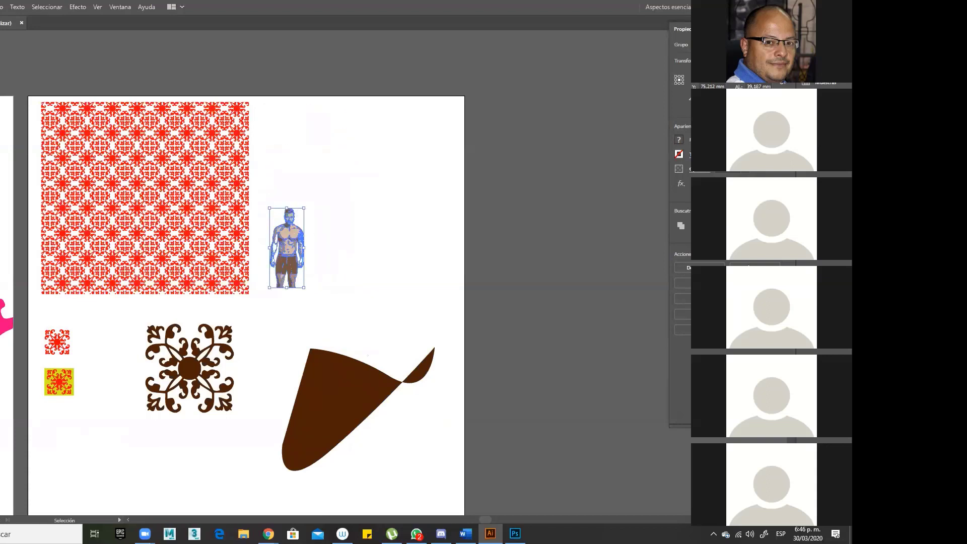
left_click(825, 83)
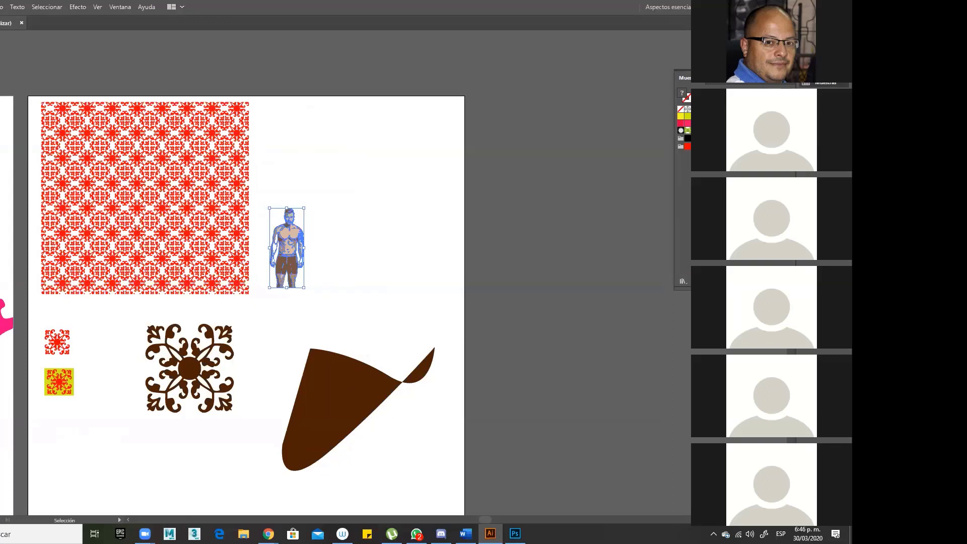
mouse_move(301, 242)
left_mouse_down()
mouse_move(602, 191)
mouse_move(670, 223)
mouse_move(301, 241)
left_mouse_up()
- Draw a tall rectangle beside the small model and fill it with the new model pattern swatch
key("m")
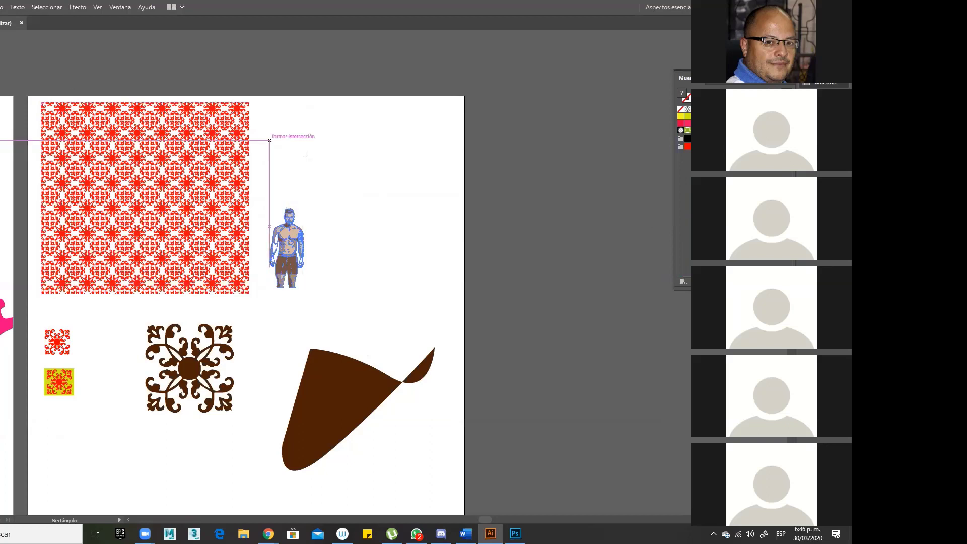
mouse_move(326, 117)
left_mouse_down()
mouse_move(360, 200)
mouse_move(440, 310)
left_mouse_up()
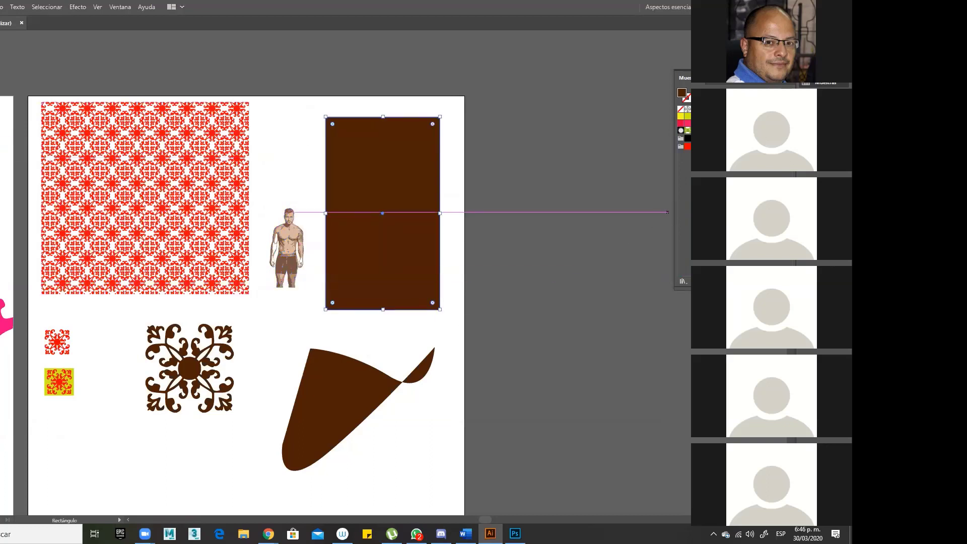
left_click(706, 130)
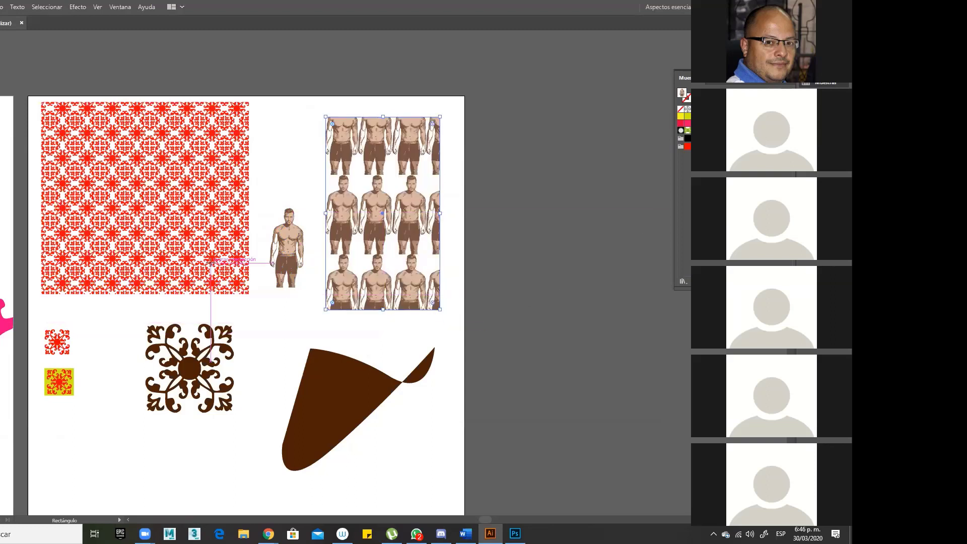
key("v")
- Annotate the magnified screen with three red arrows pointing at the edges of the large red pattern, and close the annotation view
key("ctrl+1")
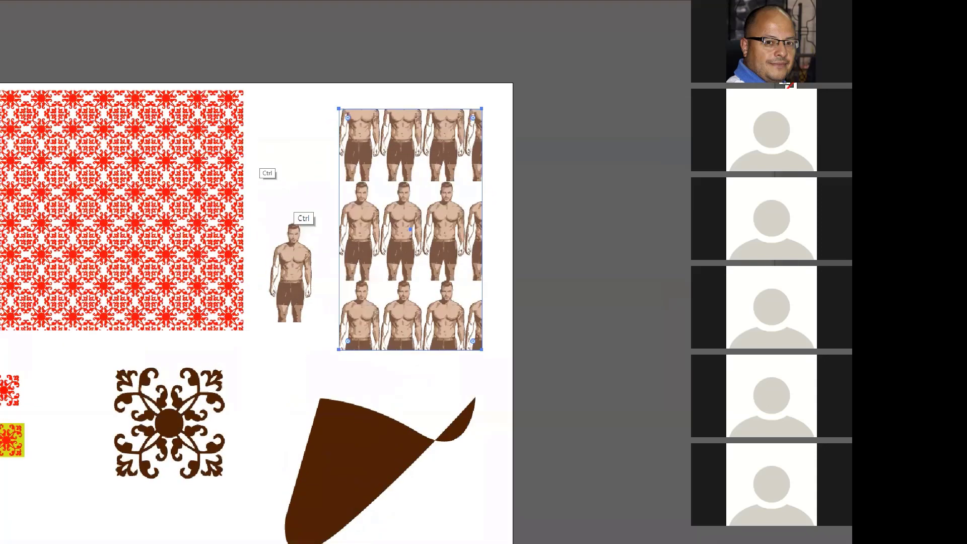
left_click_drag(256, 152, 361, 127)
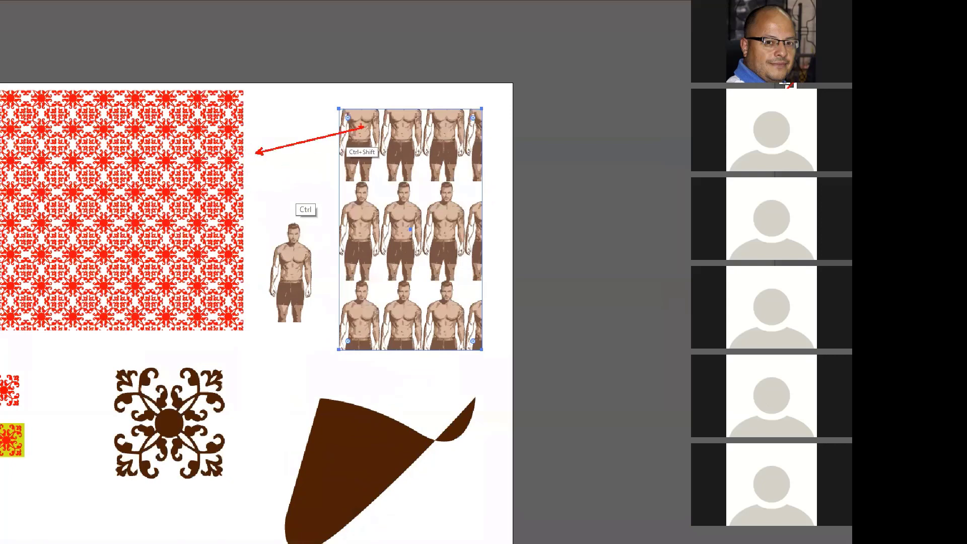
key("ctrl+shift")
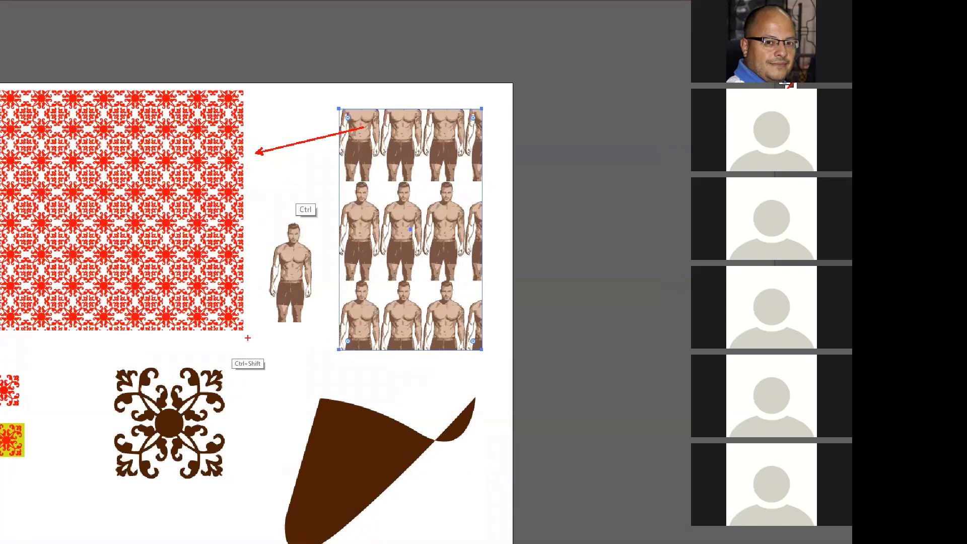
left_click_drag(245, 333, 322, 393)
left_click_drag(81, 342, 64, 452)
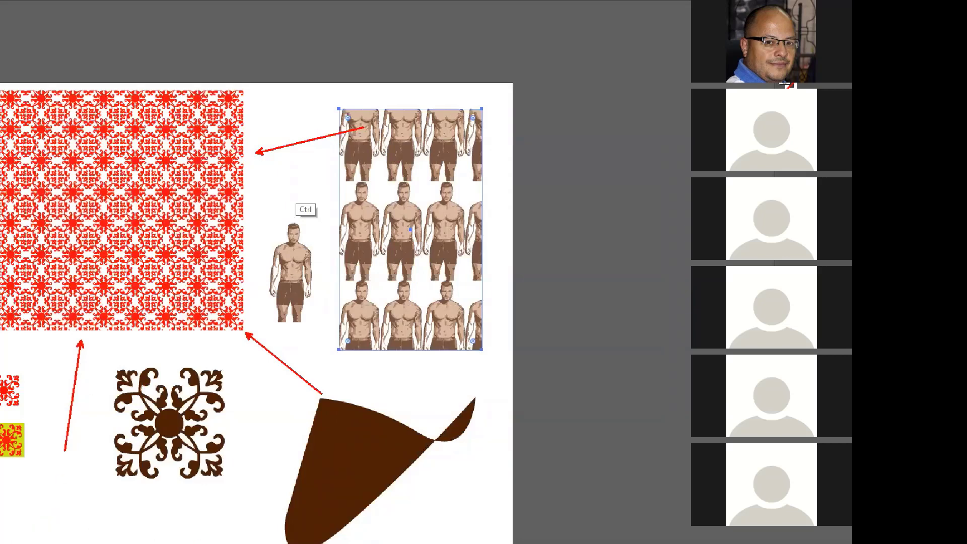
key("Escape")
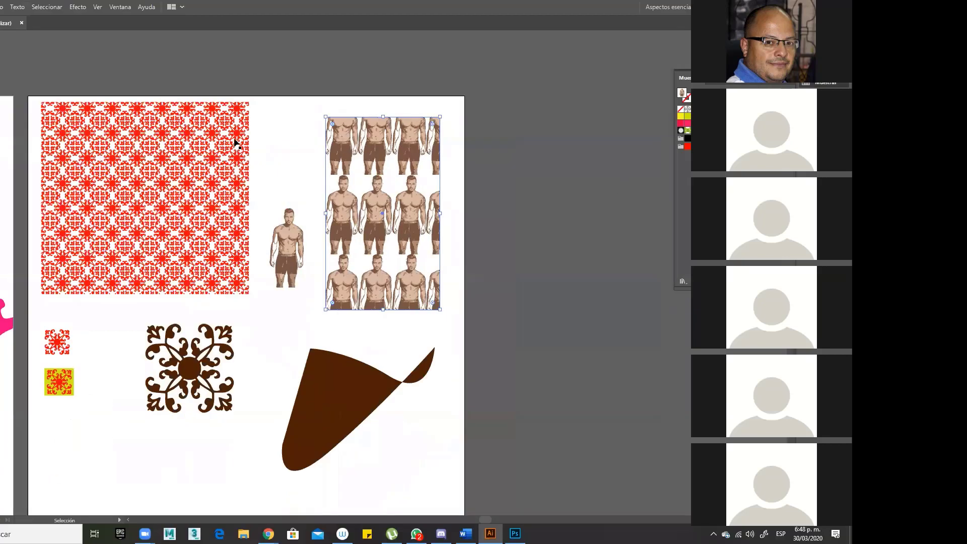
- Place the original model photo on the artboard in the empty area below the small red ornament swatches
left_click(202, 206, "ctrl+alt")
left_click(202, 206, "ctrl+alt")
left_click_drag(212, 233, 12, 74)
left_click(0, 7)
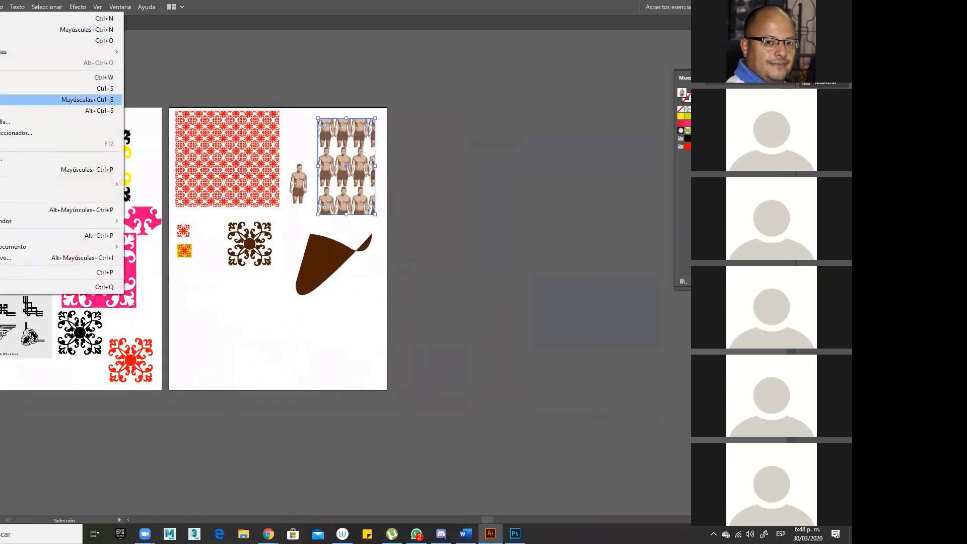
key("Up")
key("Up")
key("Up")
key("Return")
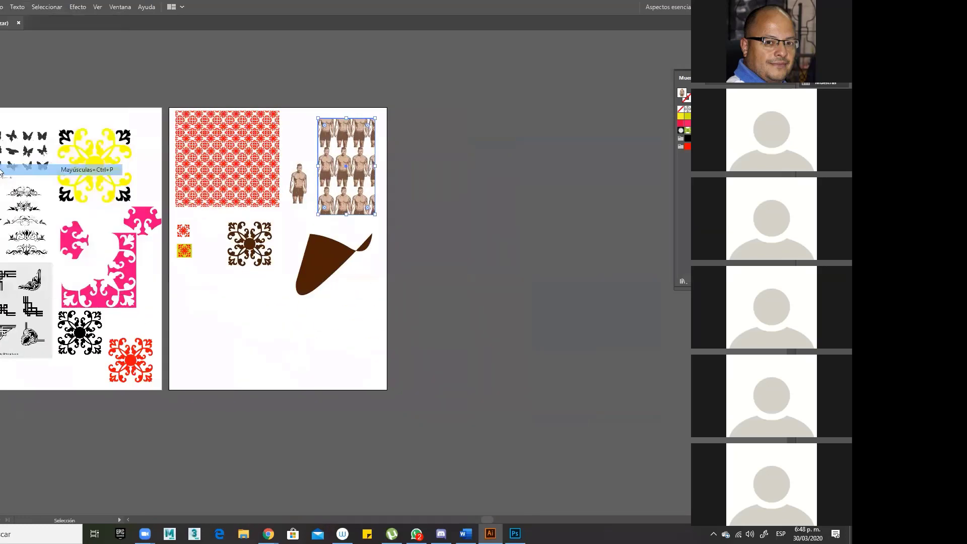
left_click(363, 193)
left_click(584, 422)
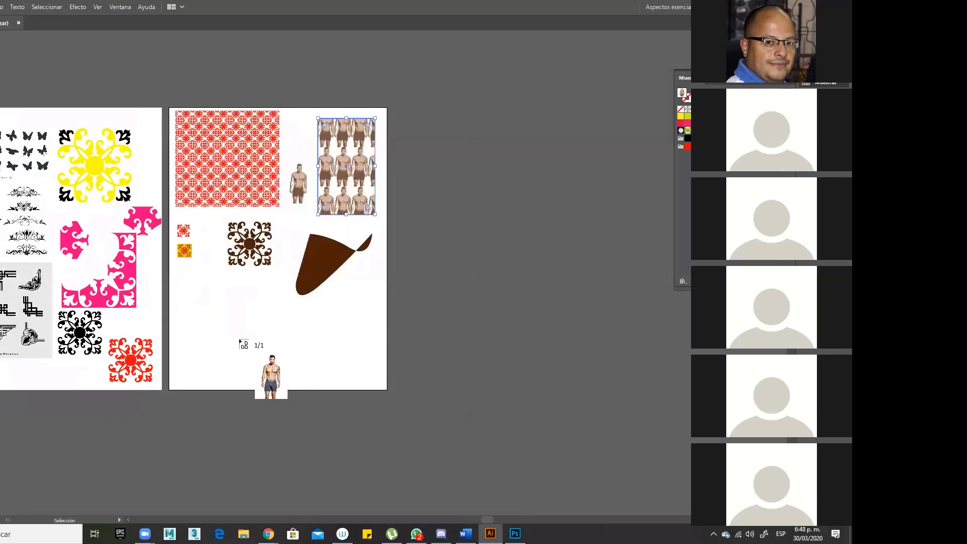
left_click_drag(176, 274, 221, 392)
- Duplicate the placed model photo and position the copy side by side with the original
left_click_drag(213, 323, 291, 353)
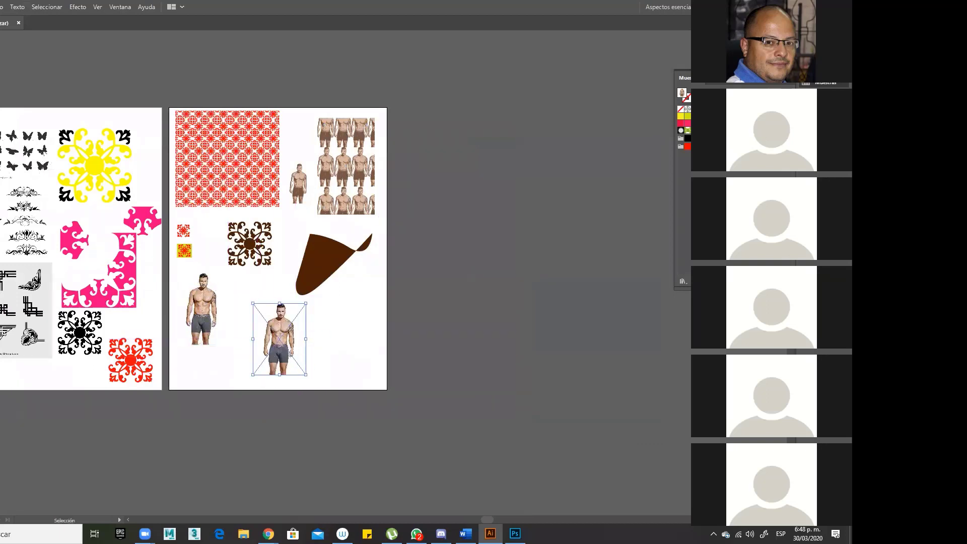
key("z")
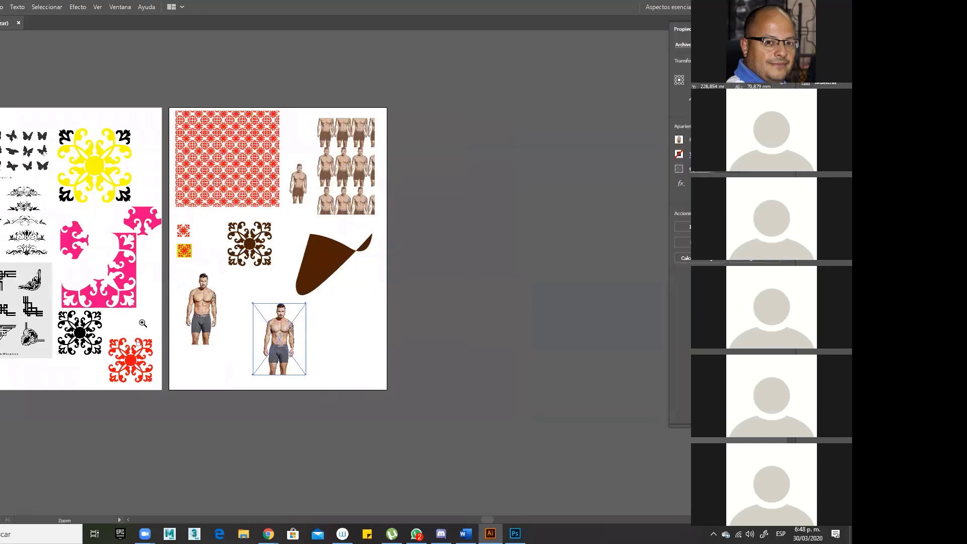
left_click_drag(170, 281, 264, 480)
key("space")
left_click_drag(204, 395, 301, 296)
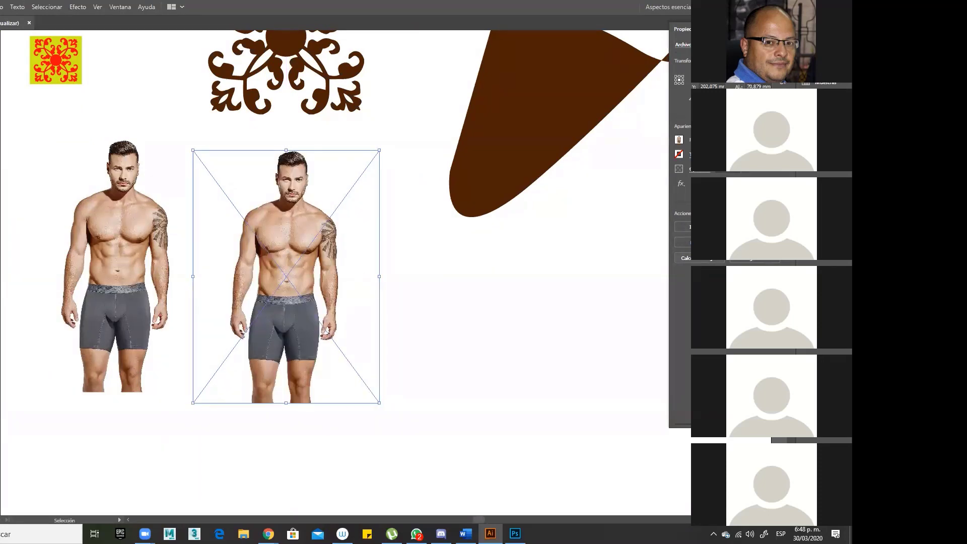
- Open the list of Image Trace presets for the copied model photo
left_click(703, 257)
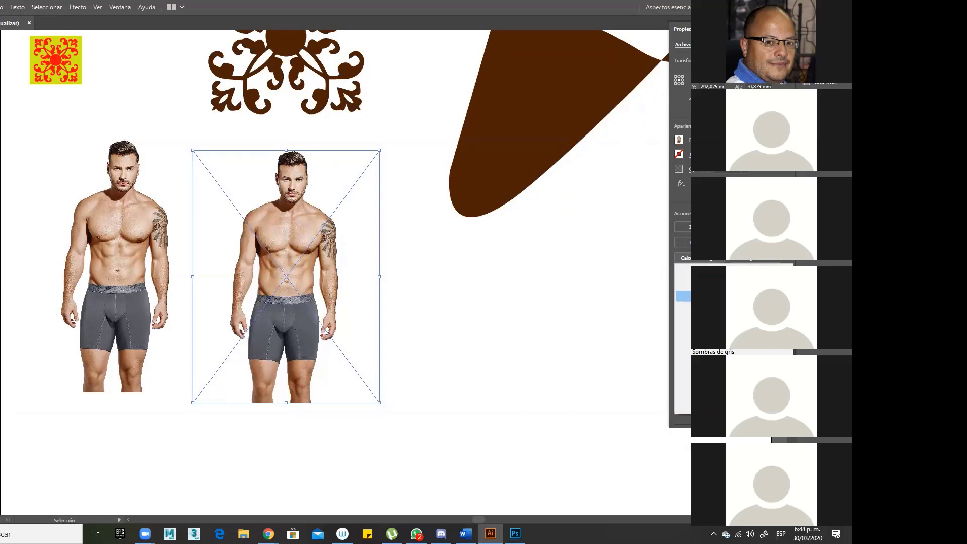